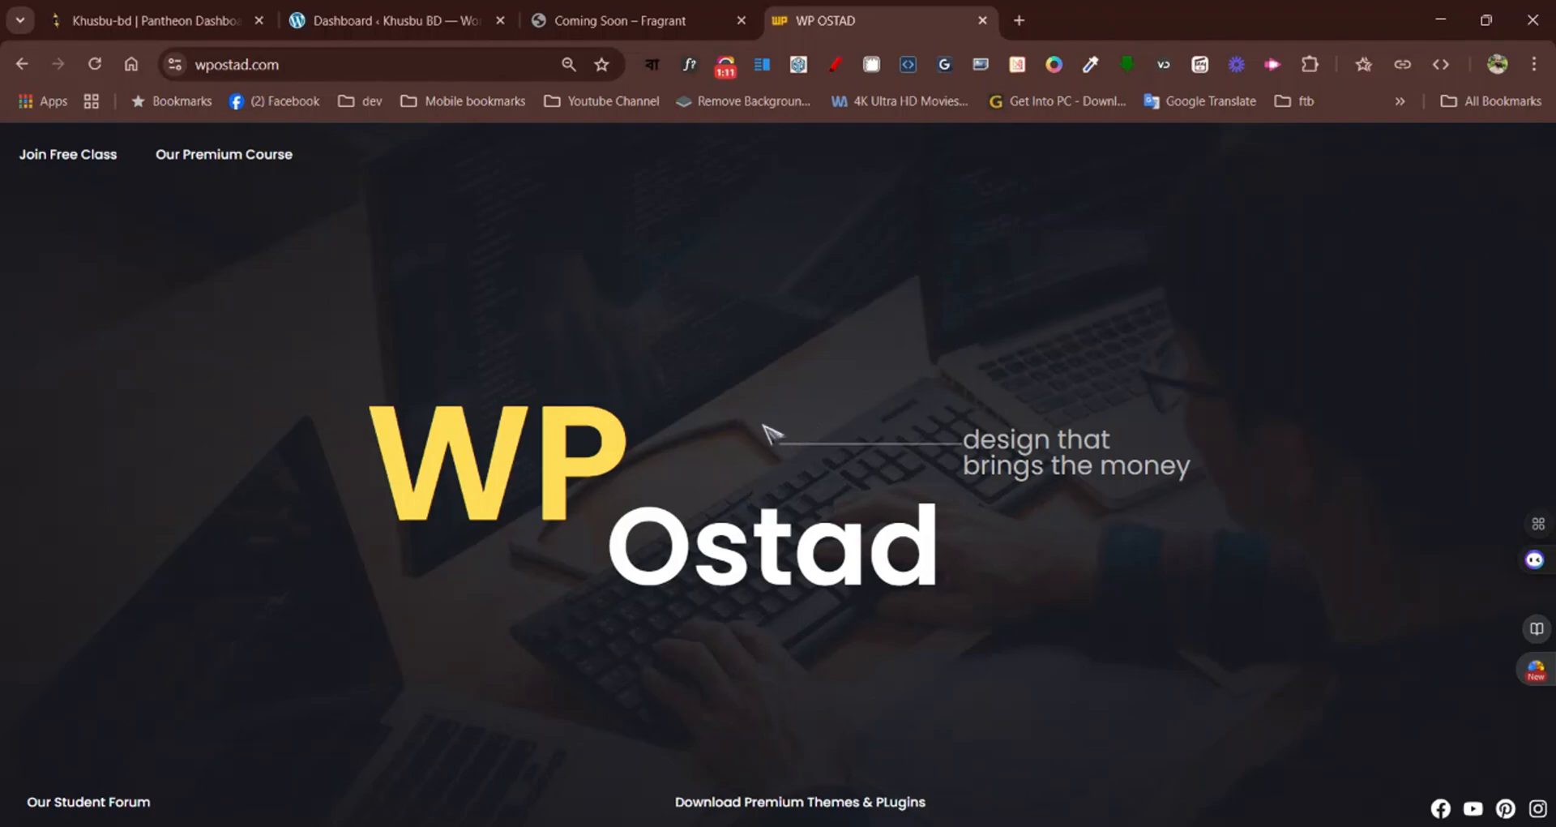
Review the Fragrant coming-soon reference page from the heading to the email subscription form
{"action": "left_click", "coordinate": [646, 14]}
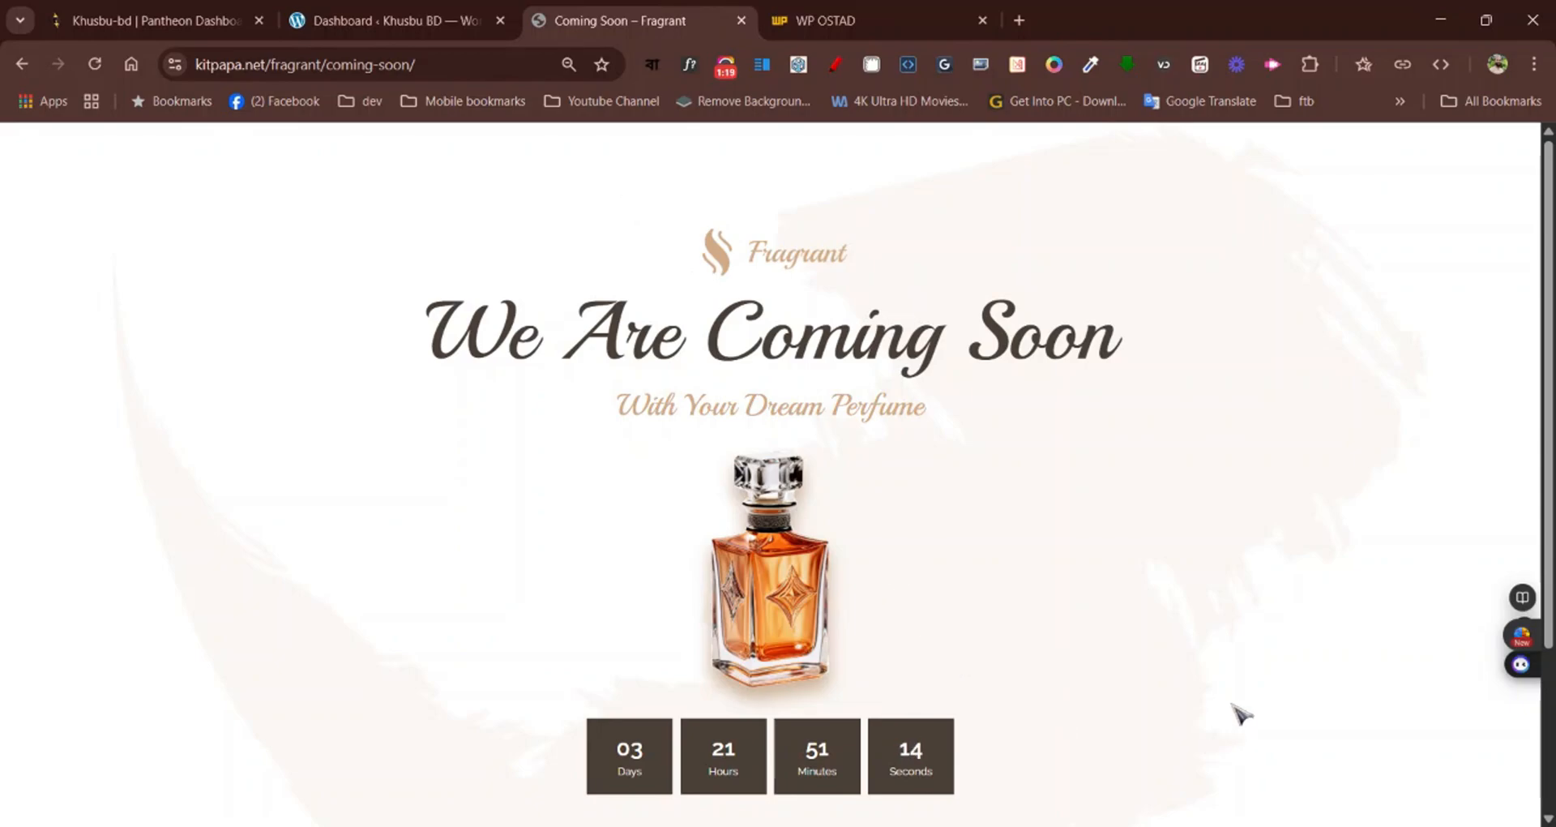
{"action": "scroll", "coordinate": [1240, 713], "scroll_direction": "down", "scroll_amount": 2}
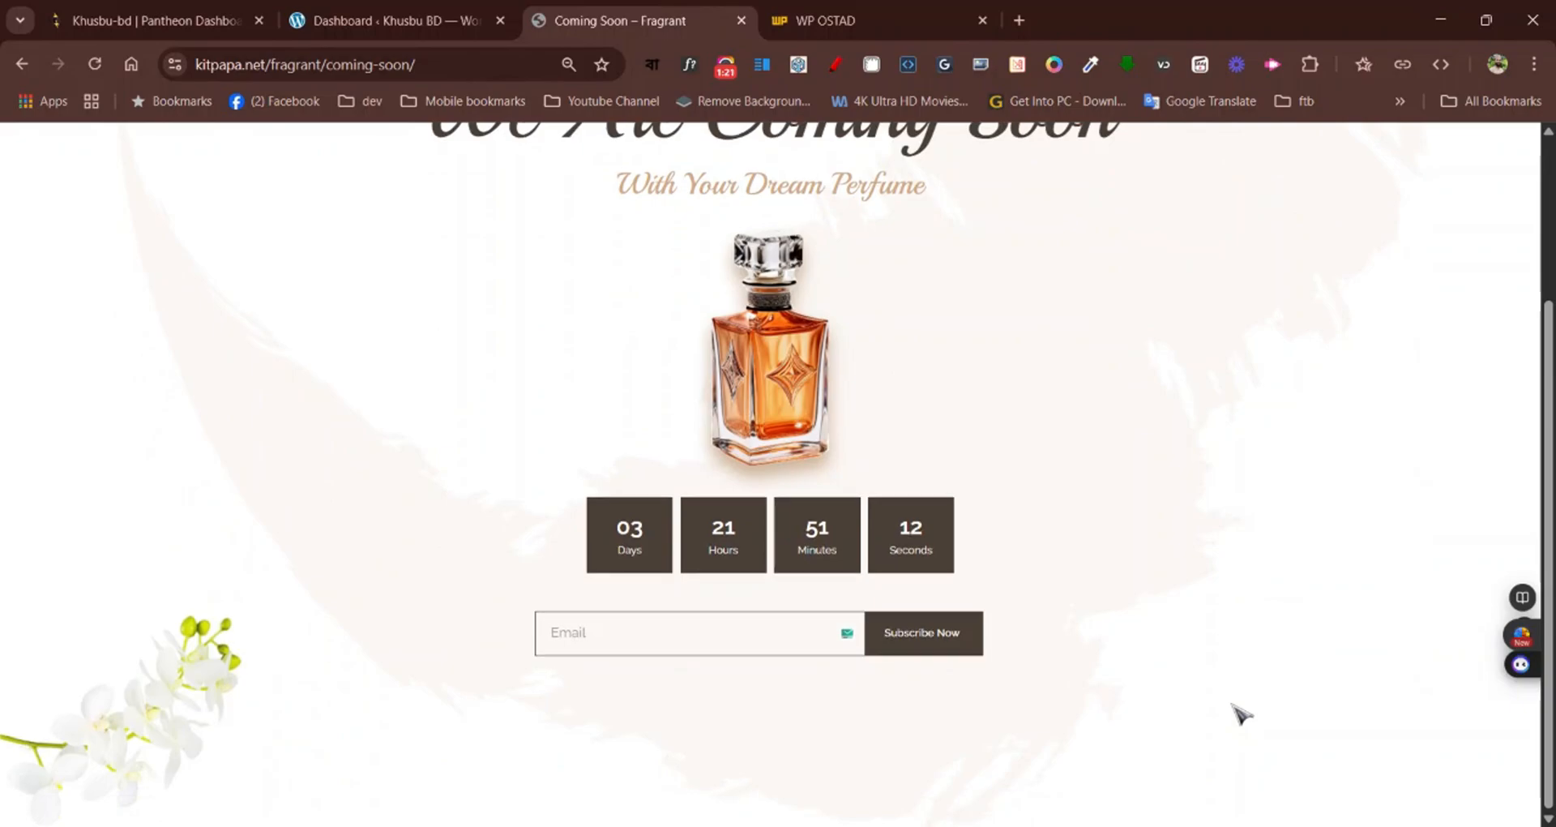
{"action": "scroll", "coordinate": [1240, 713], "scroll_direction": "up", "scroll_amount": 2}
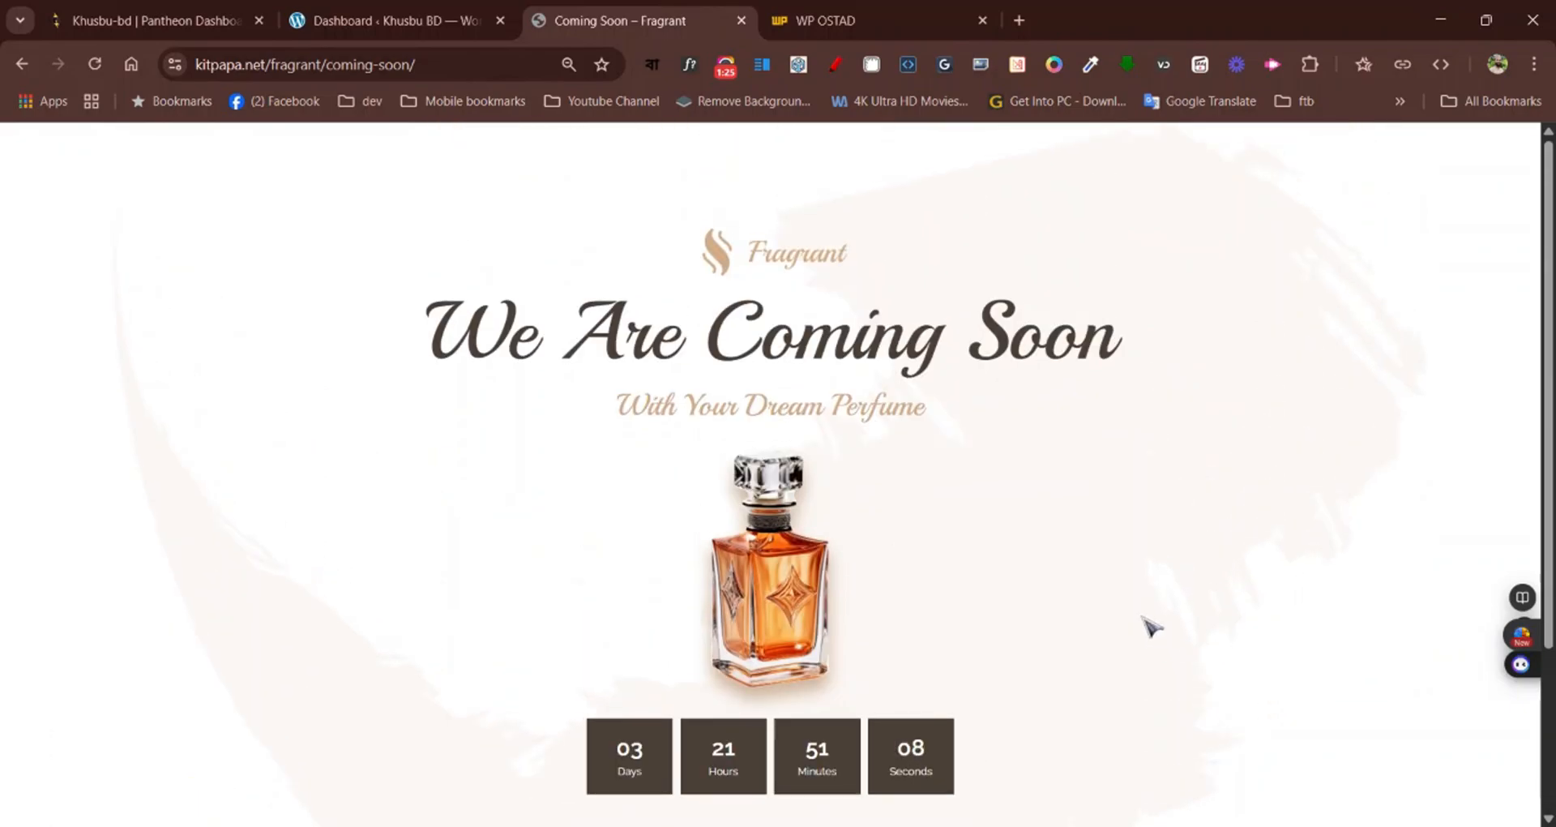
Switch to the Khusbu BD WordPress dashboard and open the page for adding new themes
{"action": "left_click", "coordinate": [417, 30]}
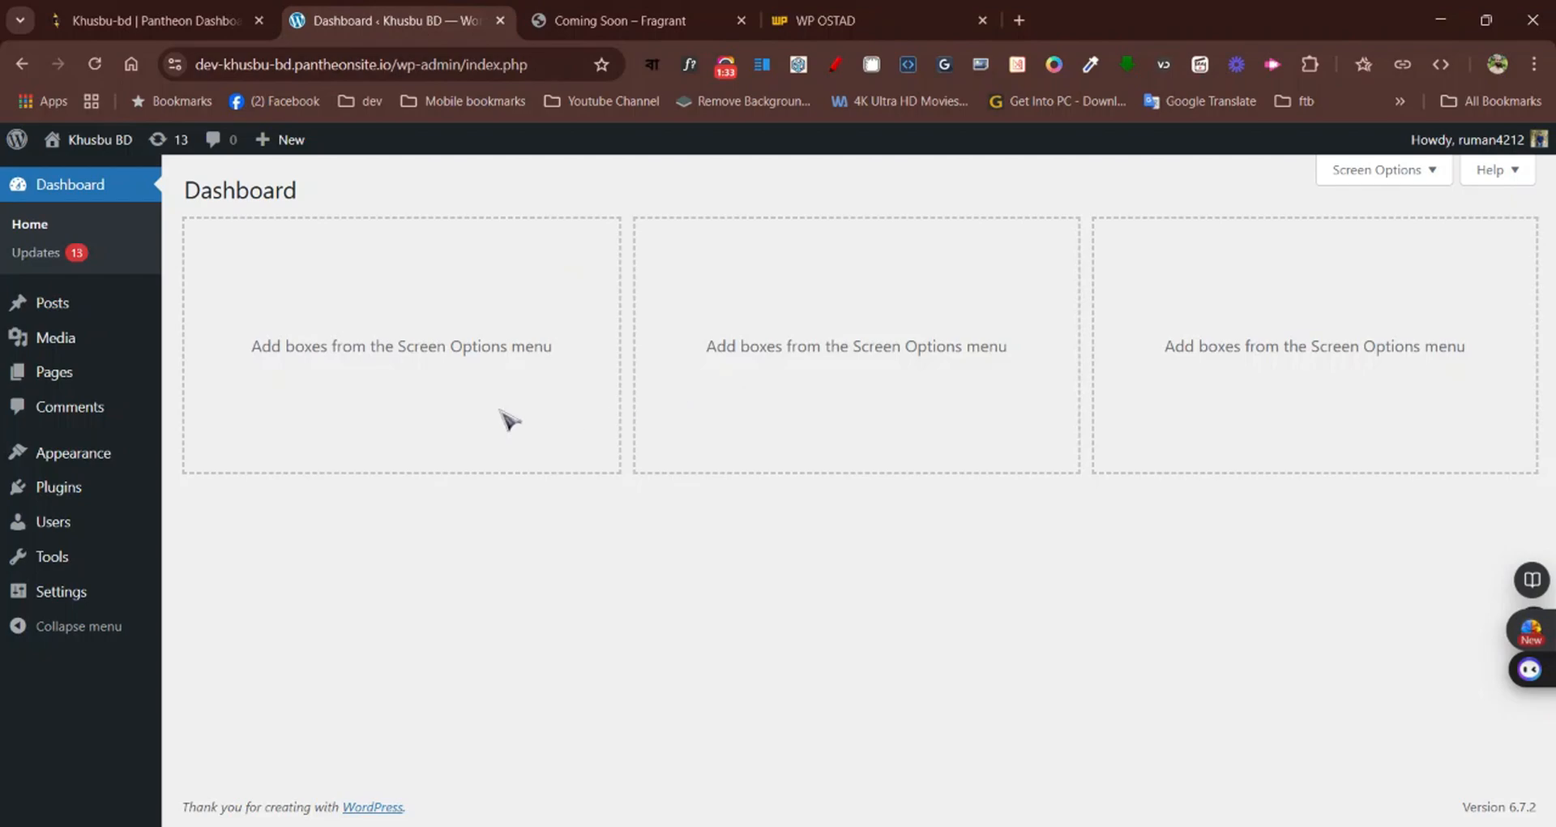
{"action": "mouse_move", "coordinate": [87, 461]}
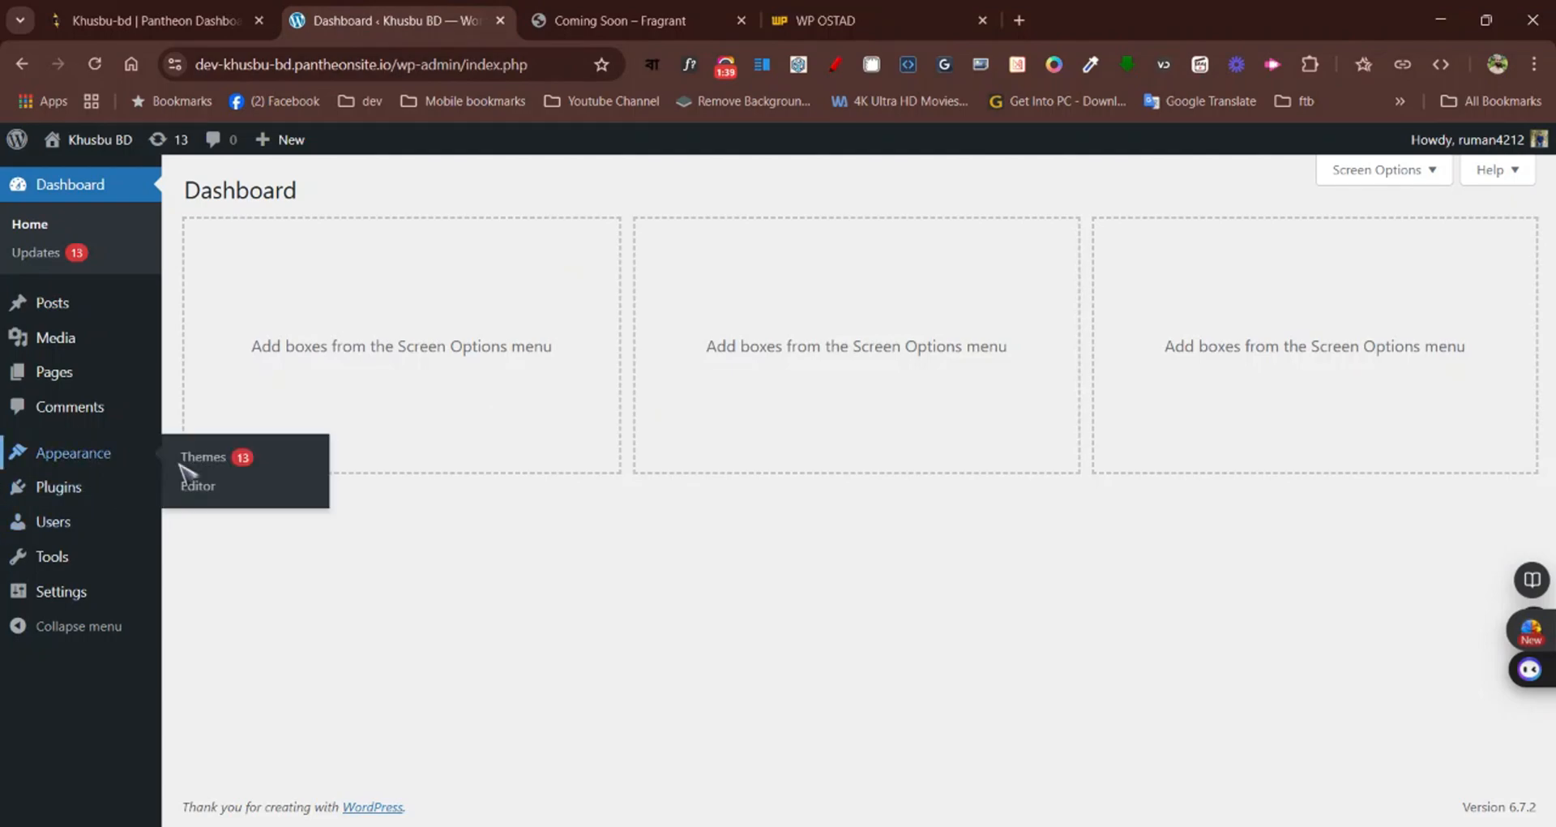
{"action": "left_click", "coordinate": [217, 465]}
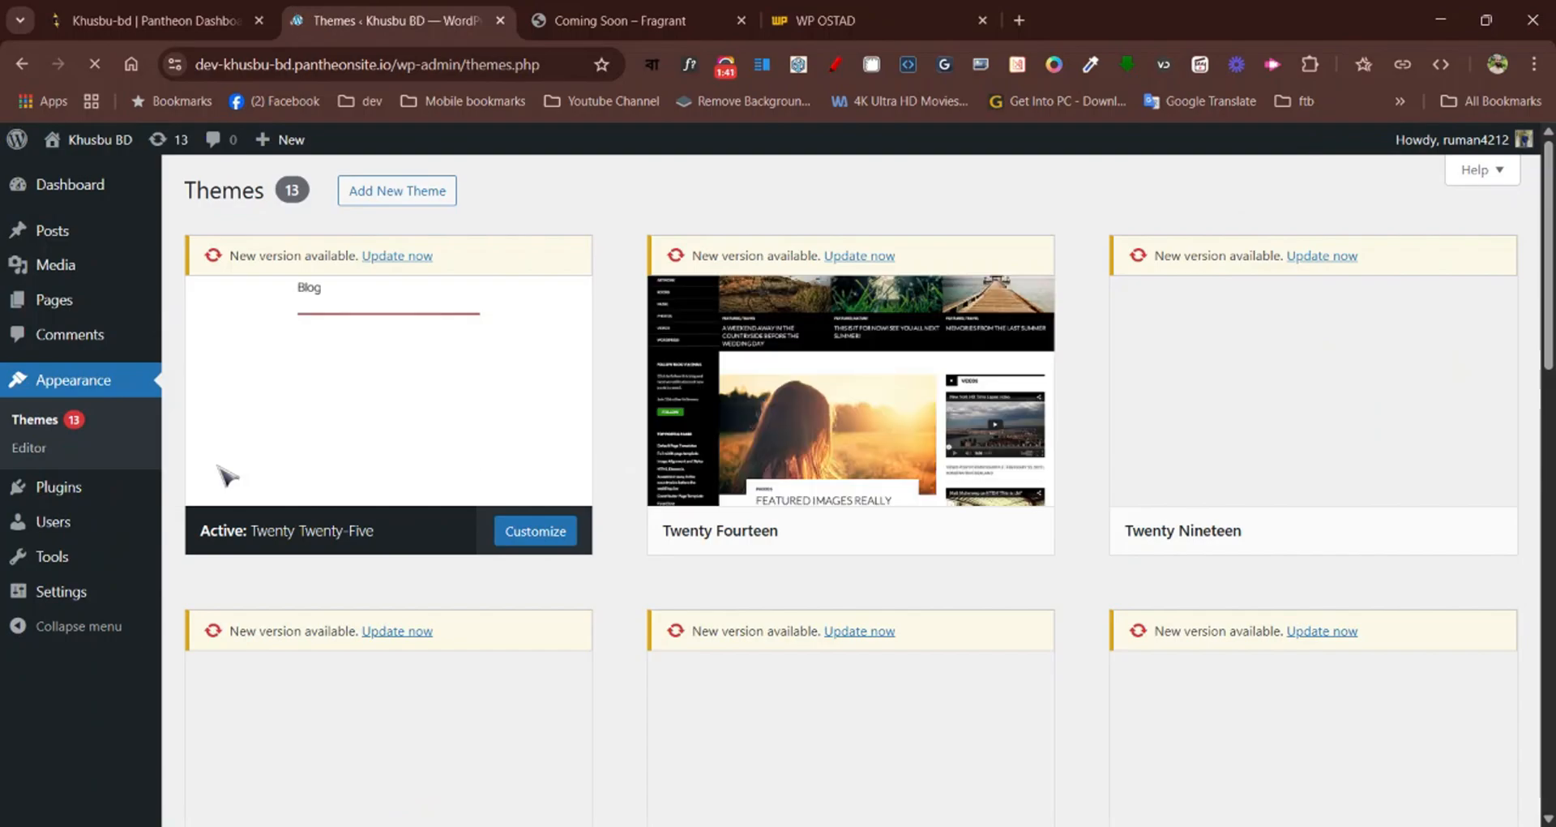
{"action": "left_click", "coordinate": [386, 201]}
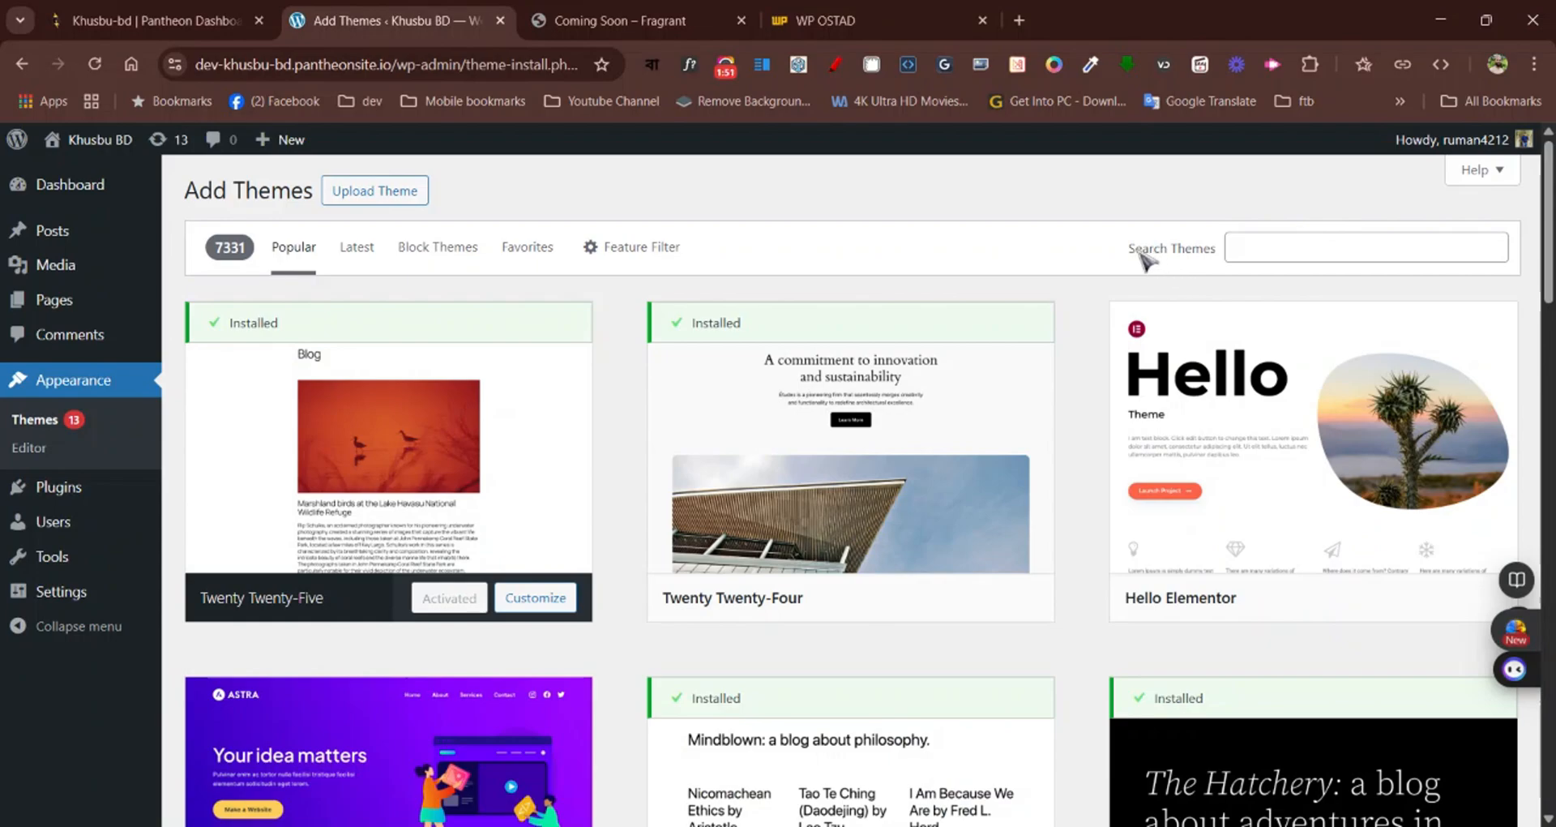
{"action": "mouse_move", "coordinate": [1165, 397]}
Search the theme directory for "hello elementor", then install and activate the Hello Elementor theme
{"action": "left_click", "coordinate": [1278, 250]}
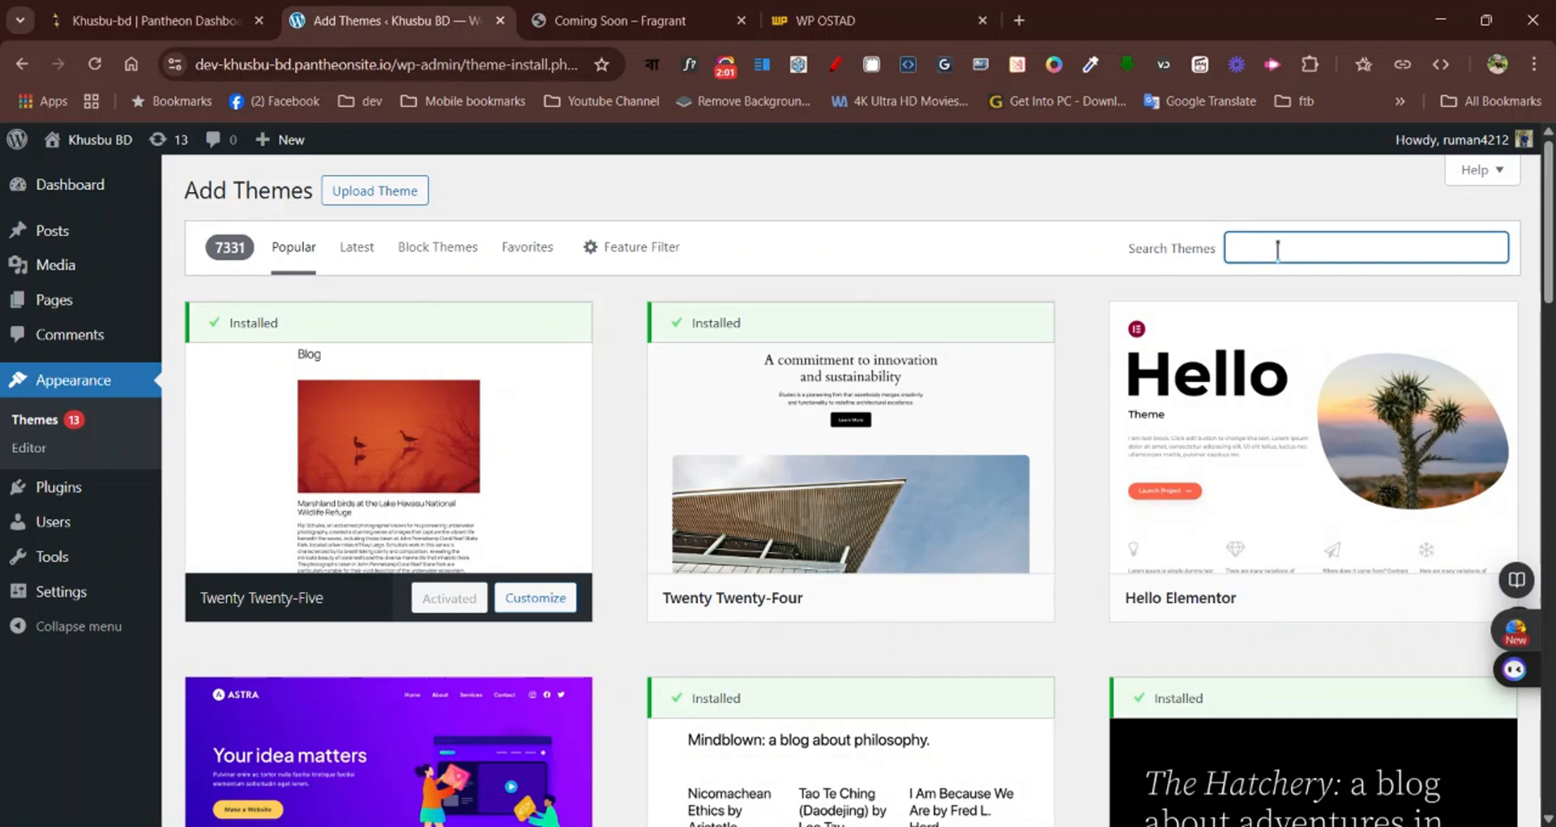
{"action": "type", "text": "hello eleme"}
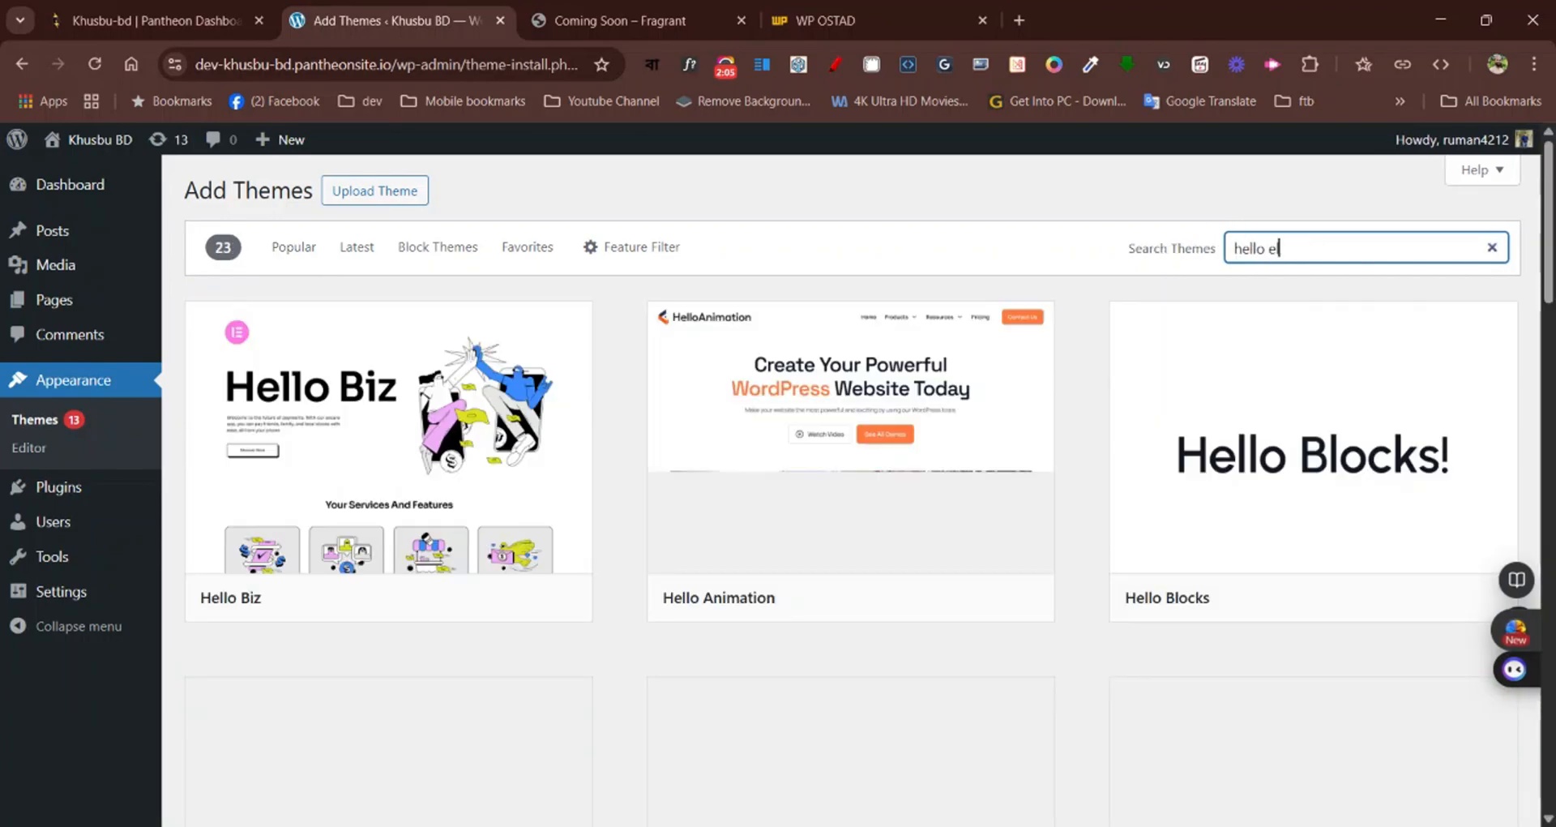
{"action": "type", "text": "ntor"}
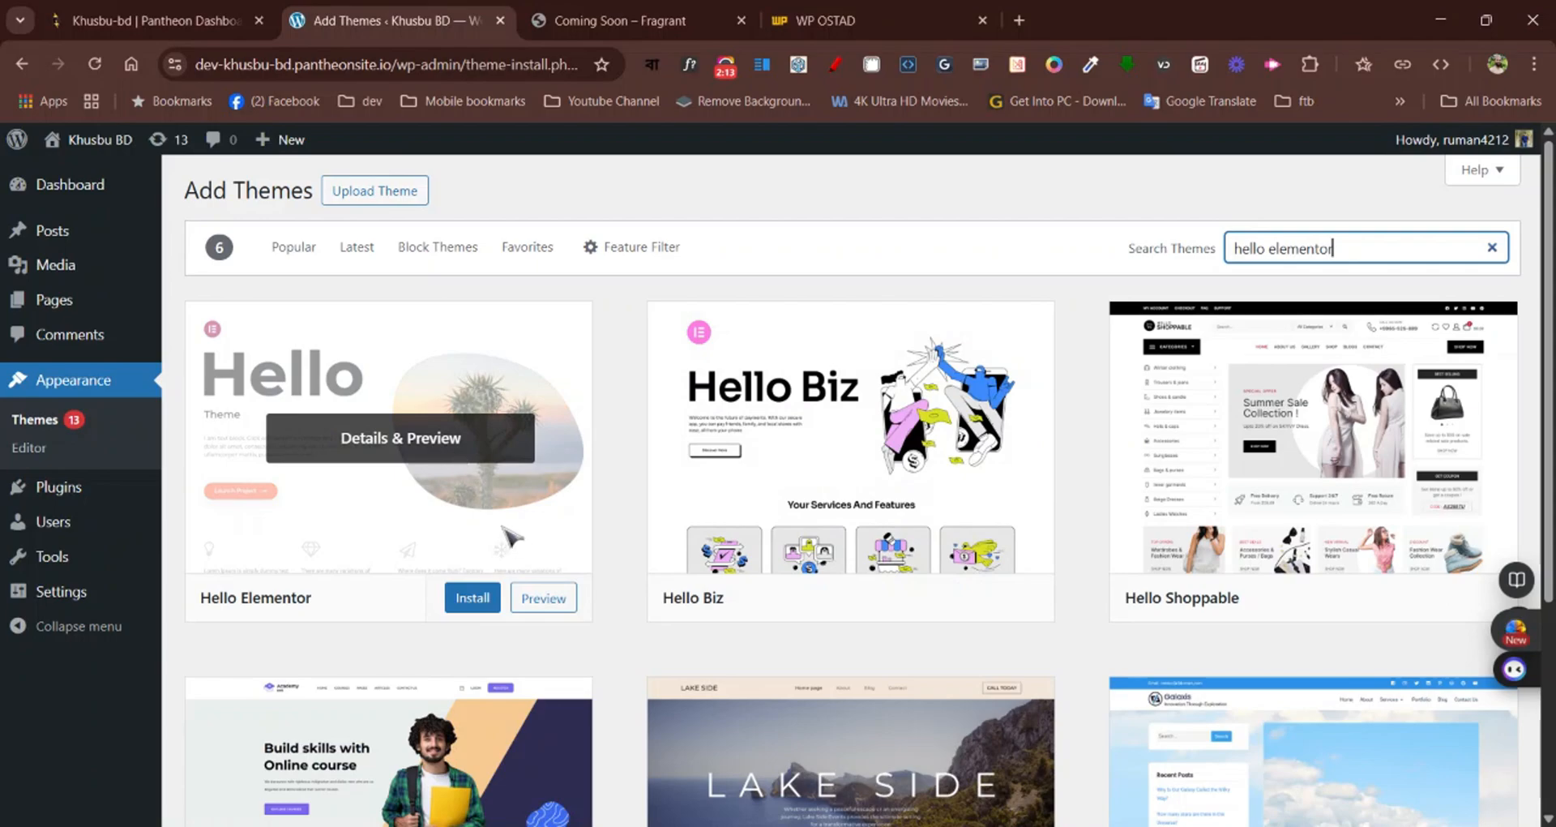
{"action": "left_click", "coordinate": [472, 597]}
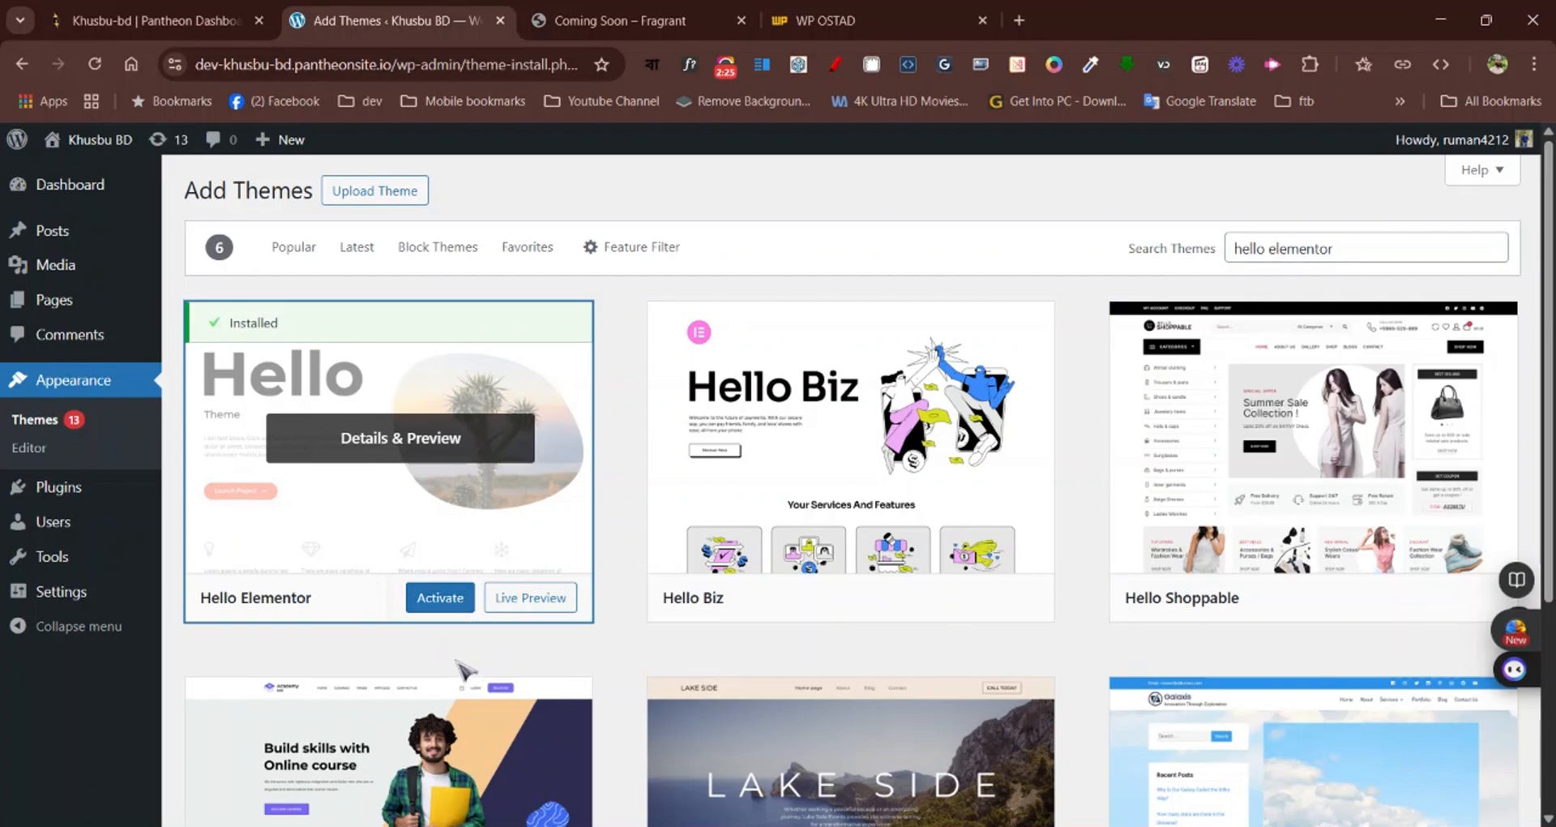
{"action": "left_click", "coordinate": [451, 607]}
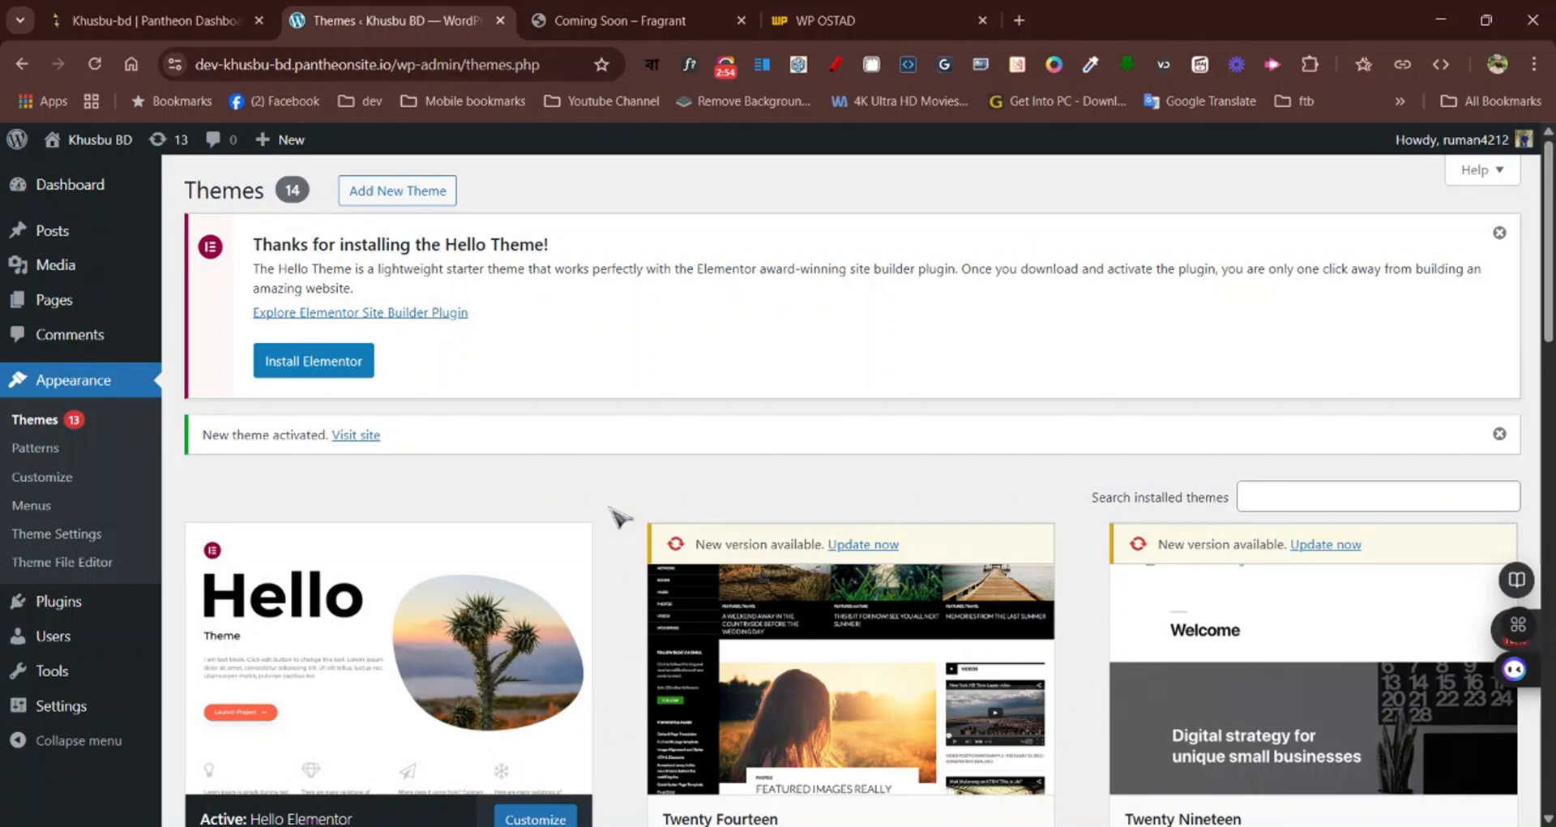
Open the page for adding new plugins and dismiss the Hello Theme notice
{"action": "mouse_move", "coordinate": [50, 604]}
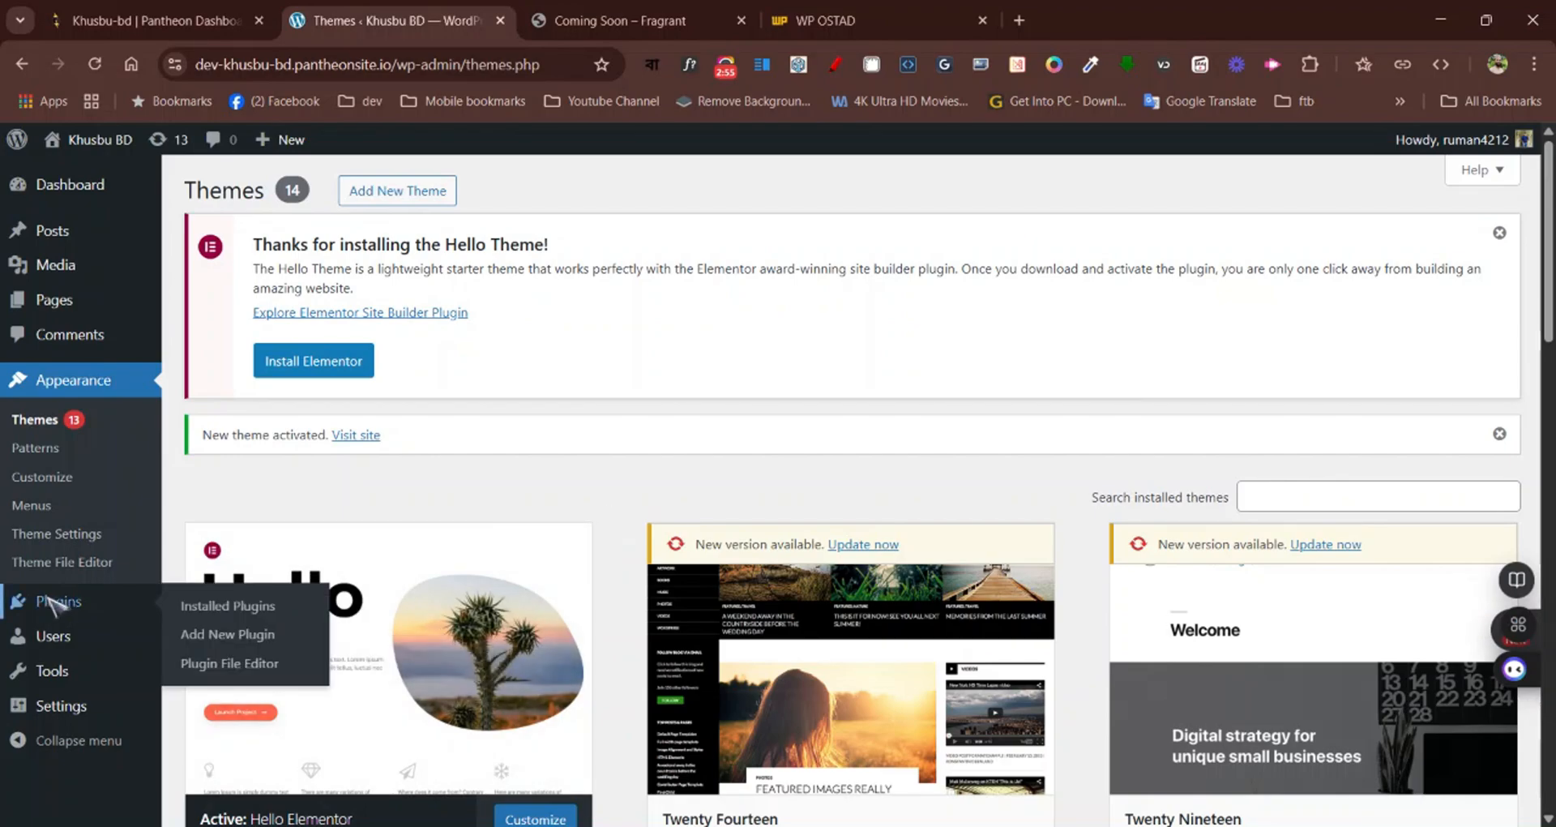
{"action": "left_click", "coordinate": [55, 604]}
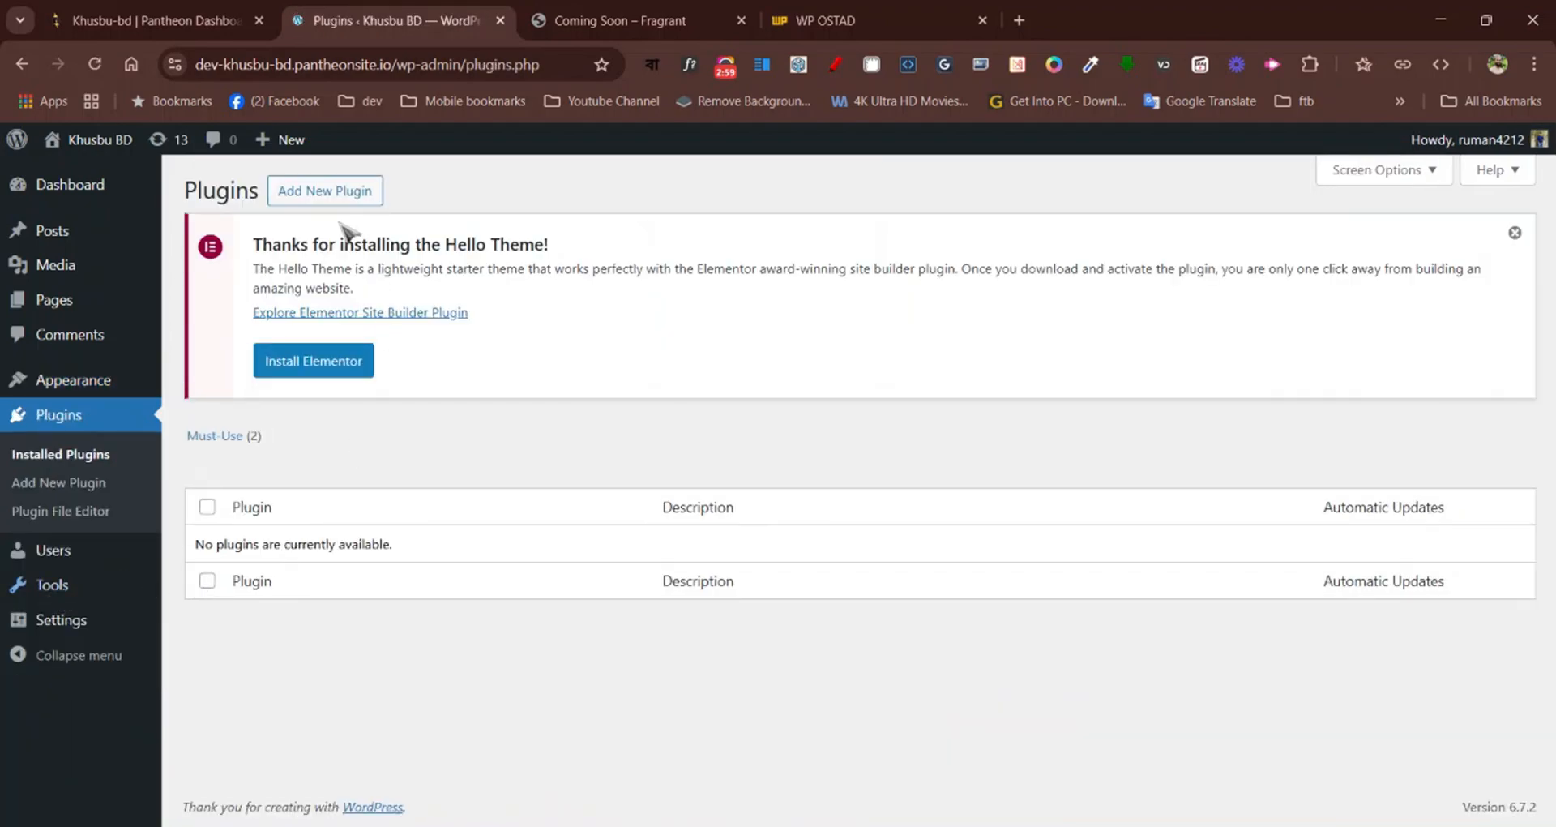
{"action": "left_click", "coordinate": [325, 195]}
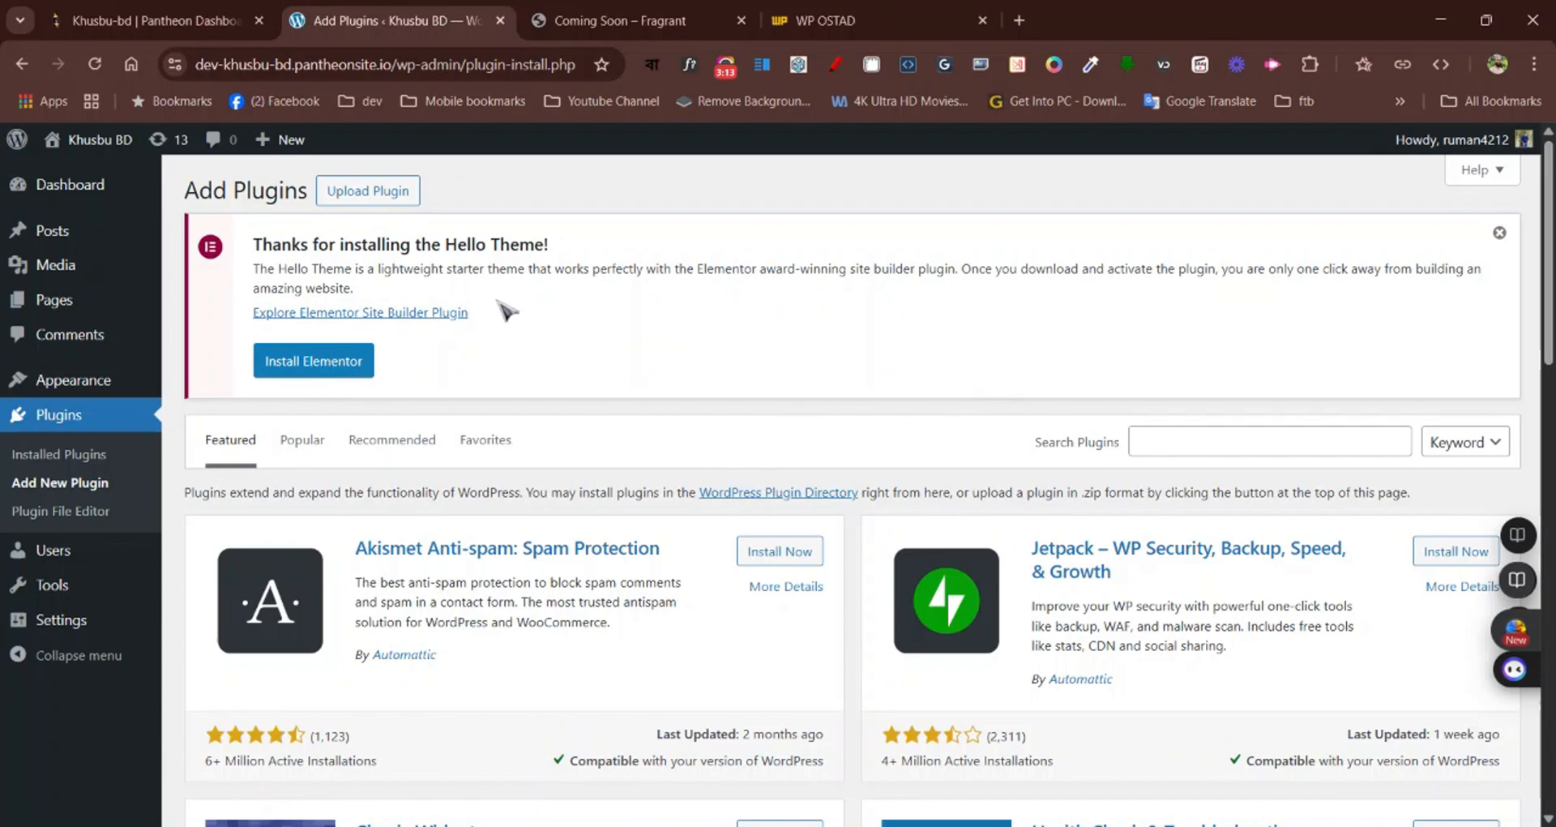
{"action": "left_click", "coordinate": [1500, 233]}
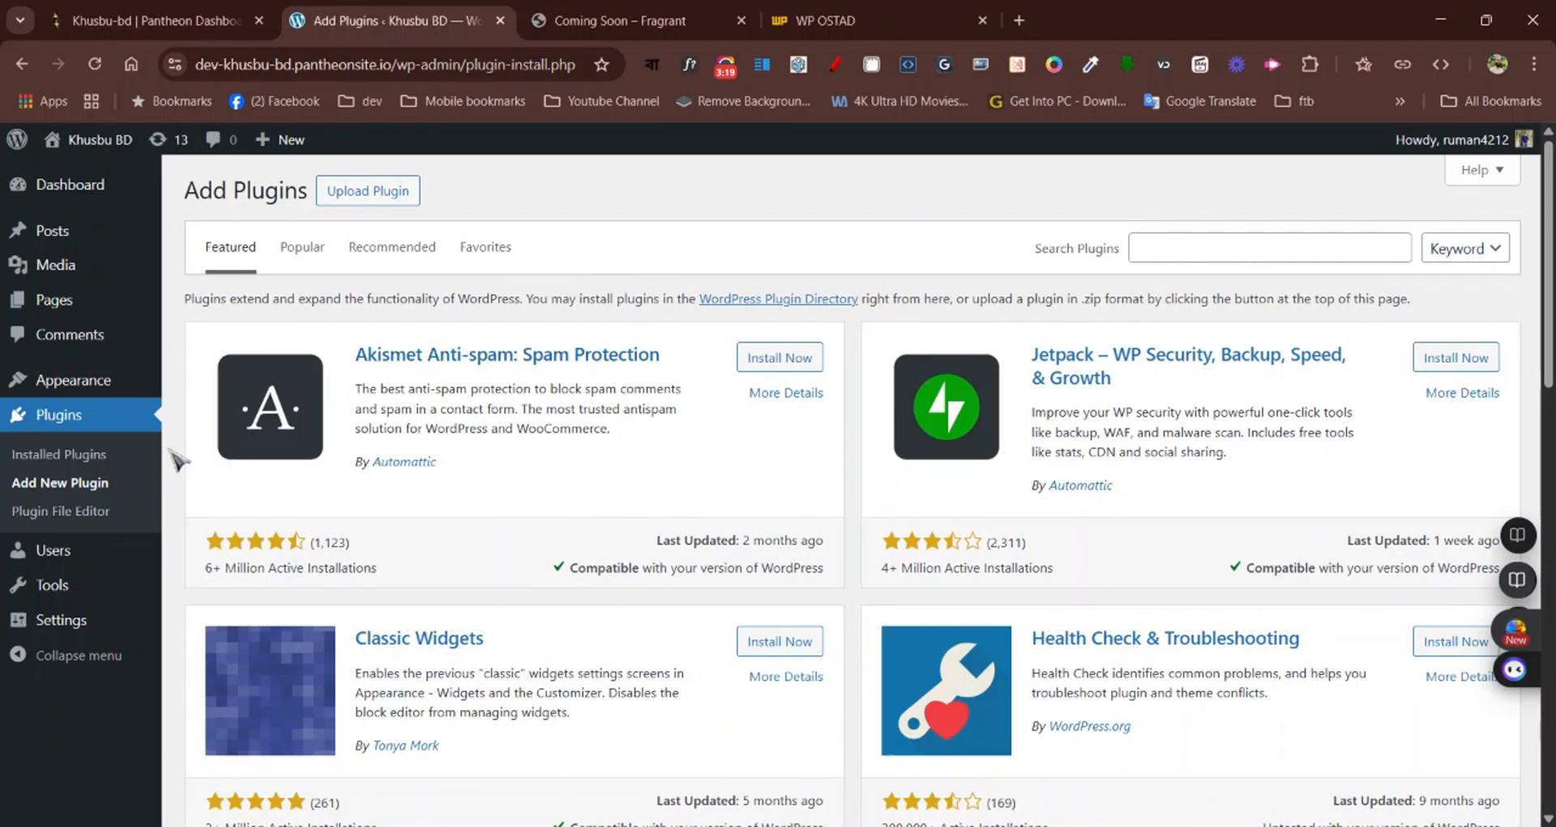
Search the plugin directory for "elementor", then install and activate the Elementor Website Builder plugin
{"action": "left_click", "coordinate": [1190, 246]}
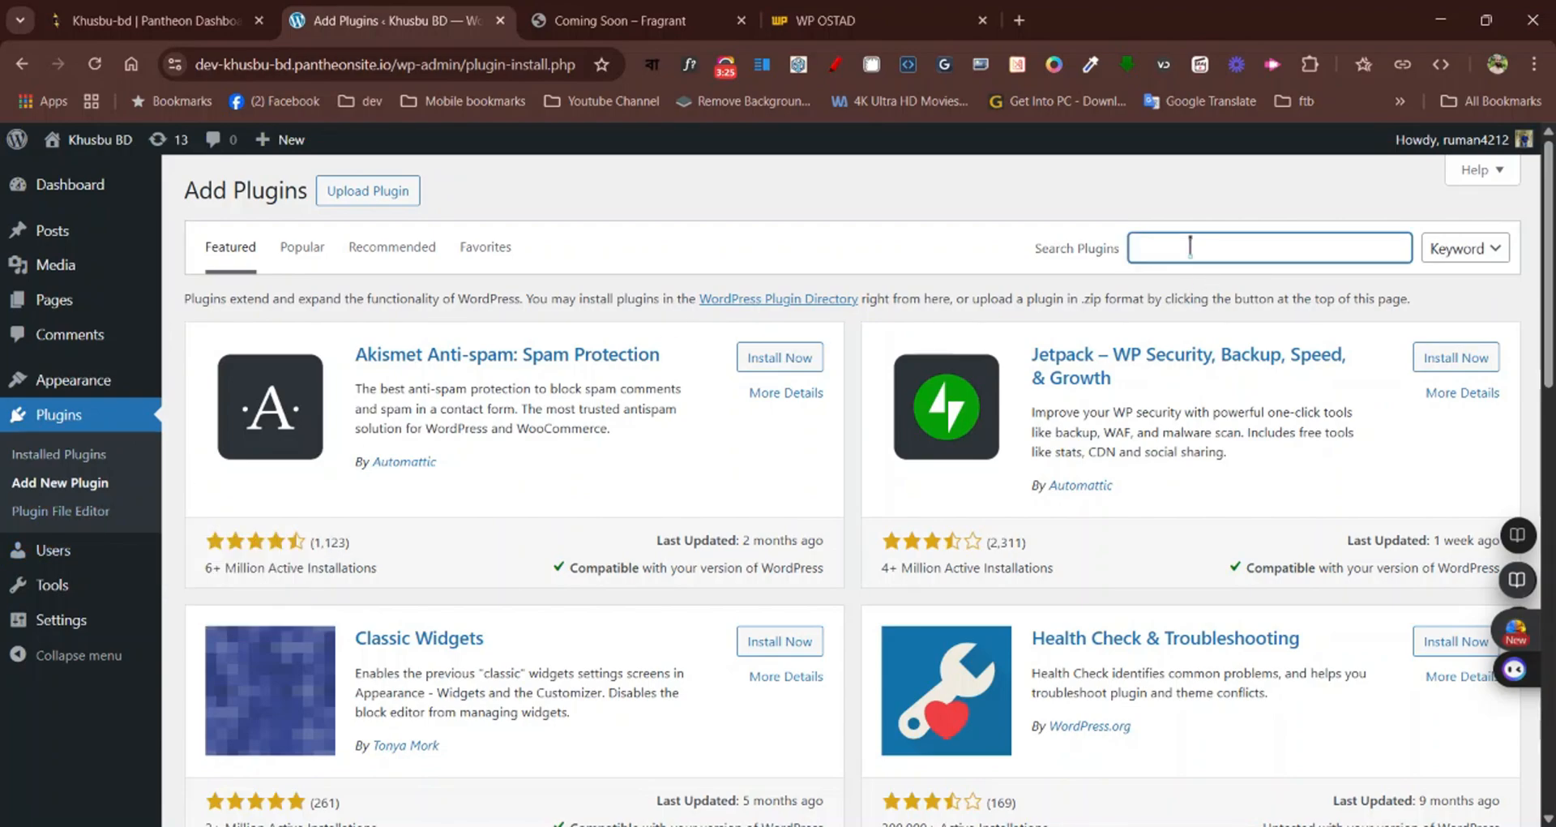
{"action": "type", "text": "elementor"}
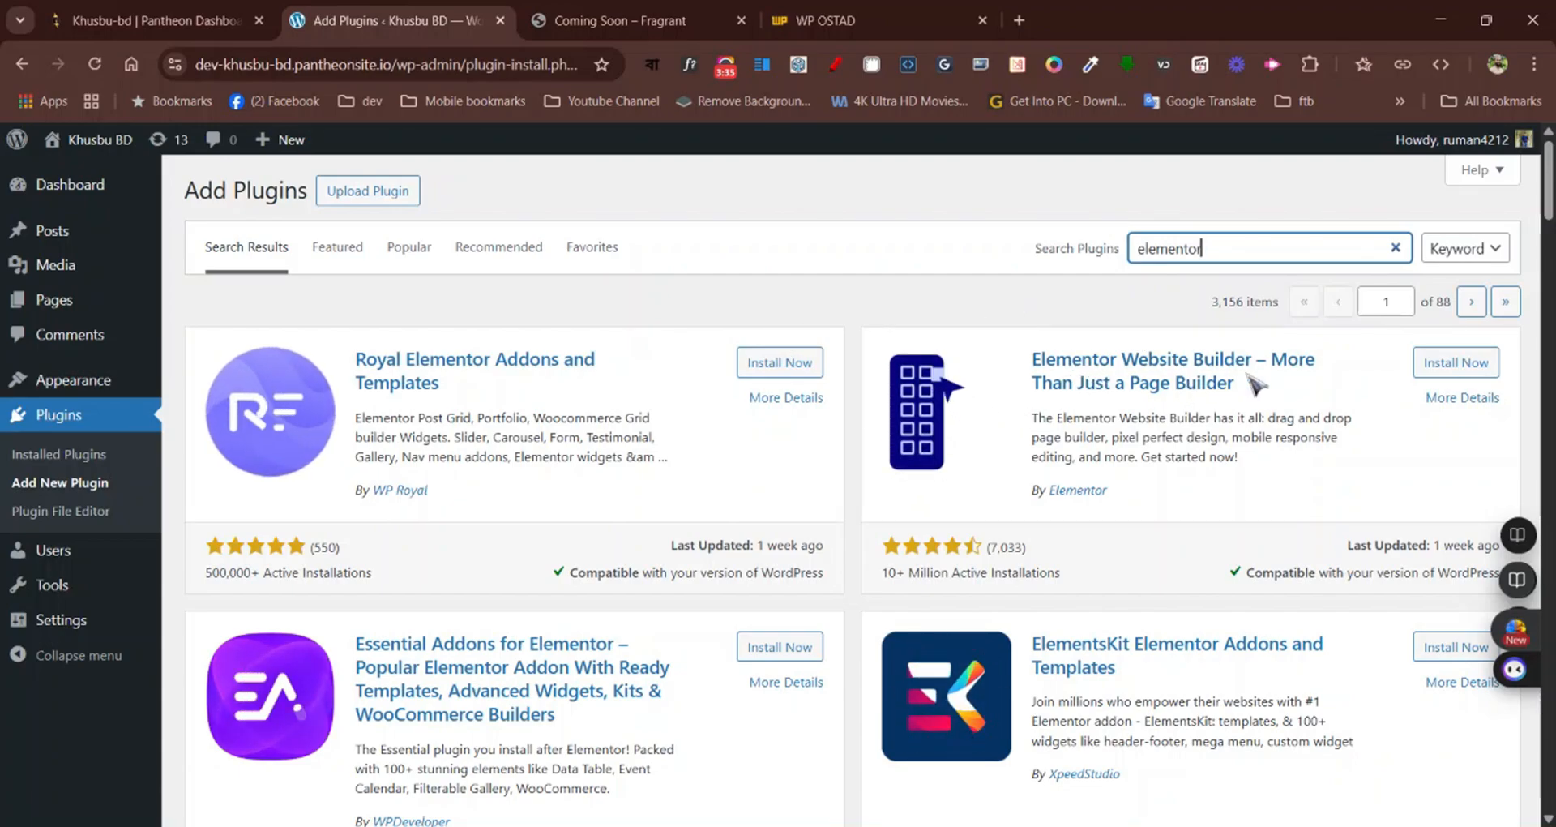
{"action": "left_click", "coordinate": [1463, 365]}
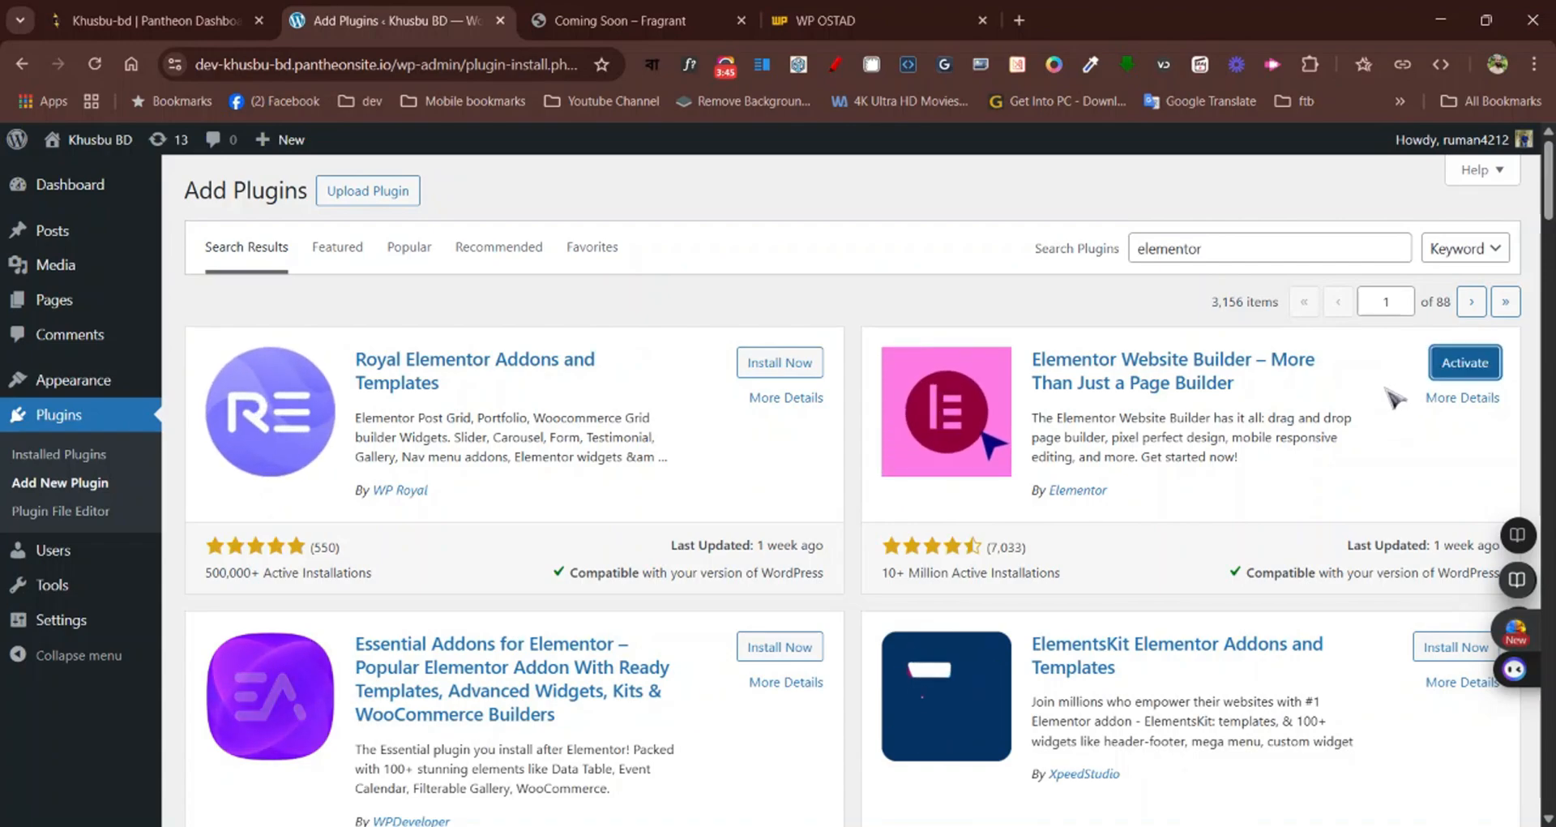
{"action": "left_click", "coordinate": [1471, 369]}
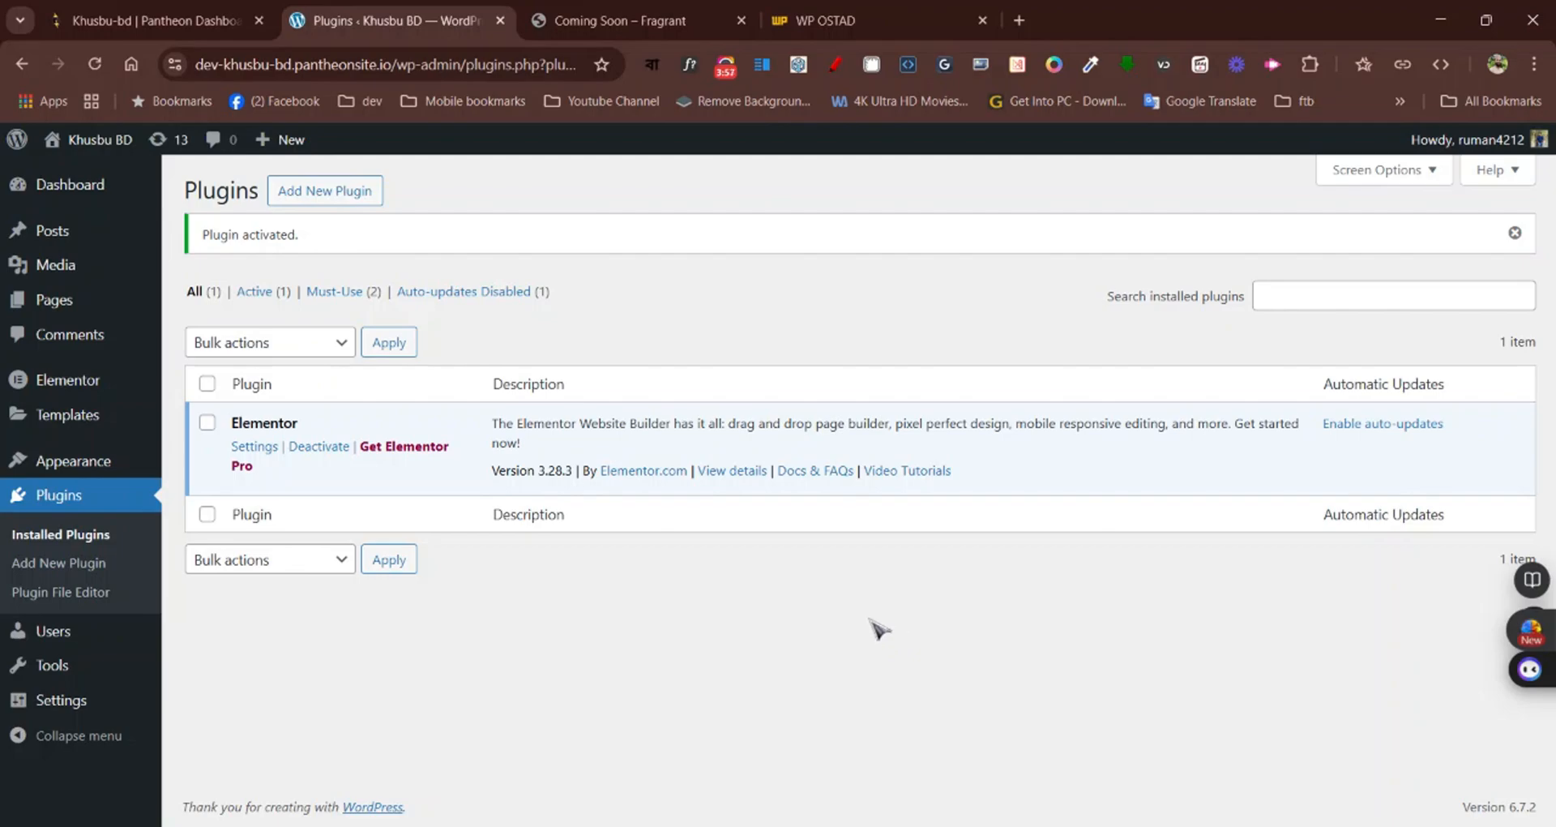
Create a new page titled "Coming Soon Page" and publish it
{"action": "left_click", "coordinate": [64, 305]}
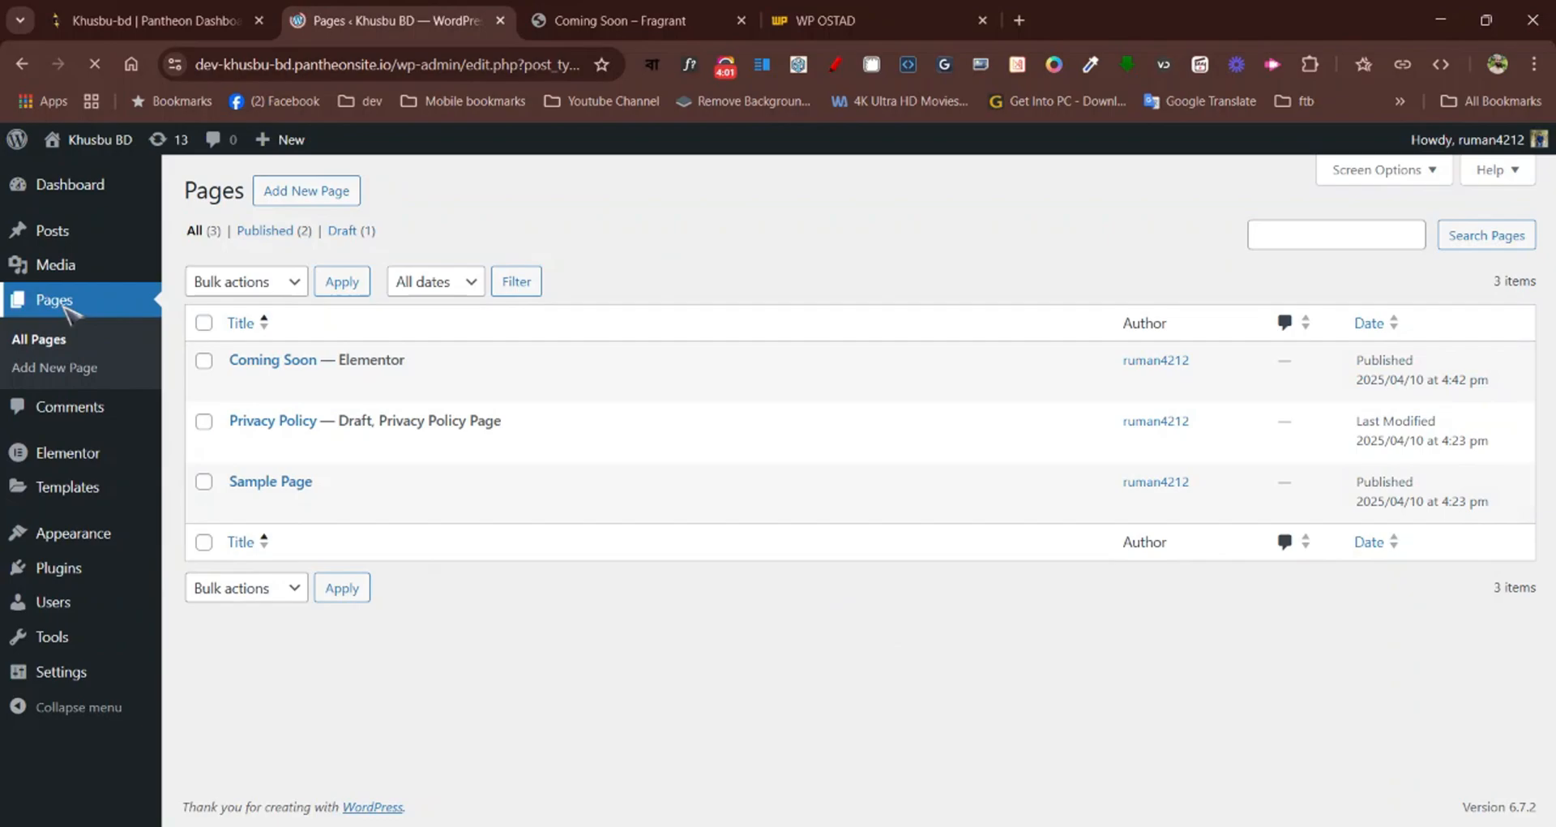
{"action": "left_click", "coordinate": [298, 193]}
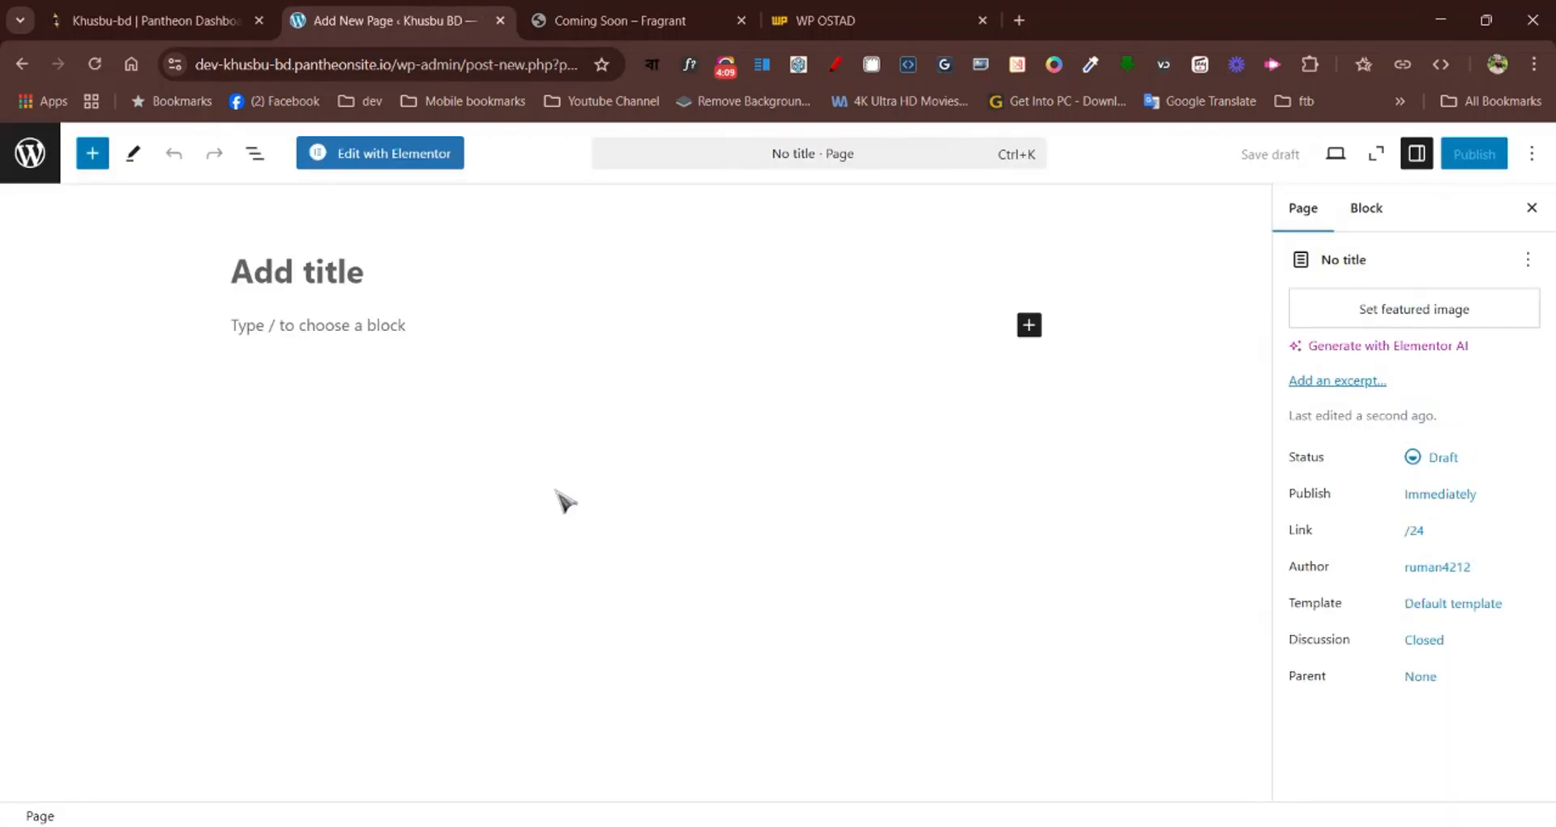
{"action": "left_click", "coordinate": [308, 280]}
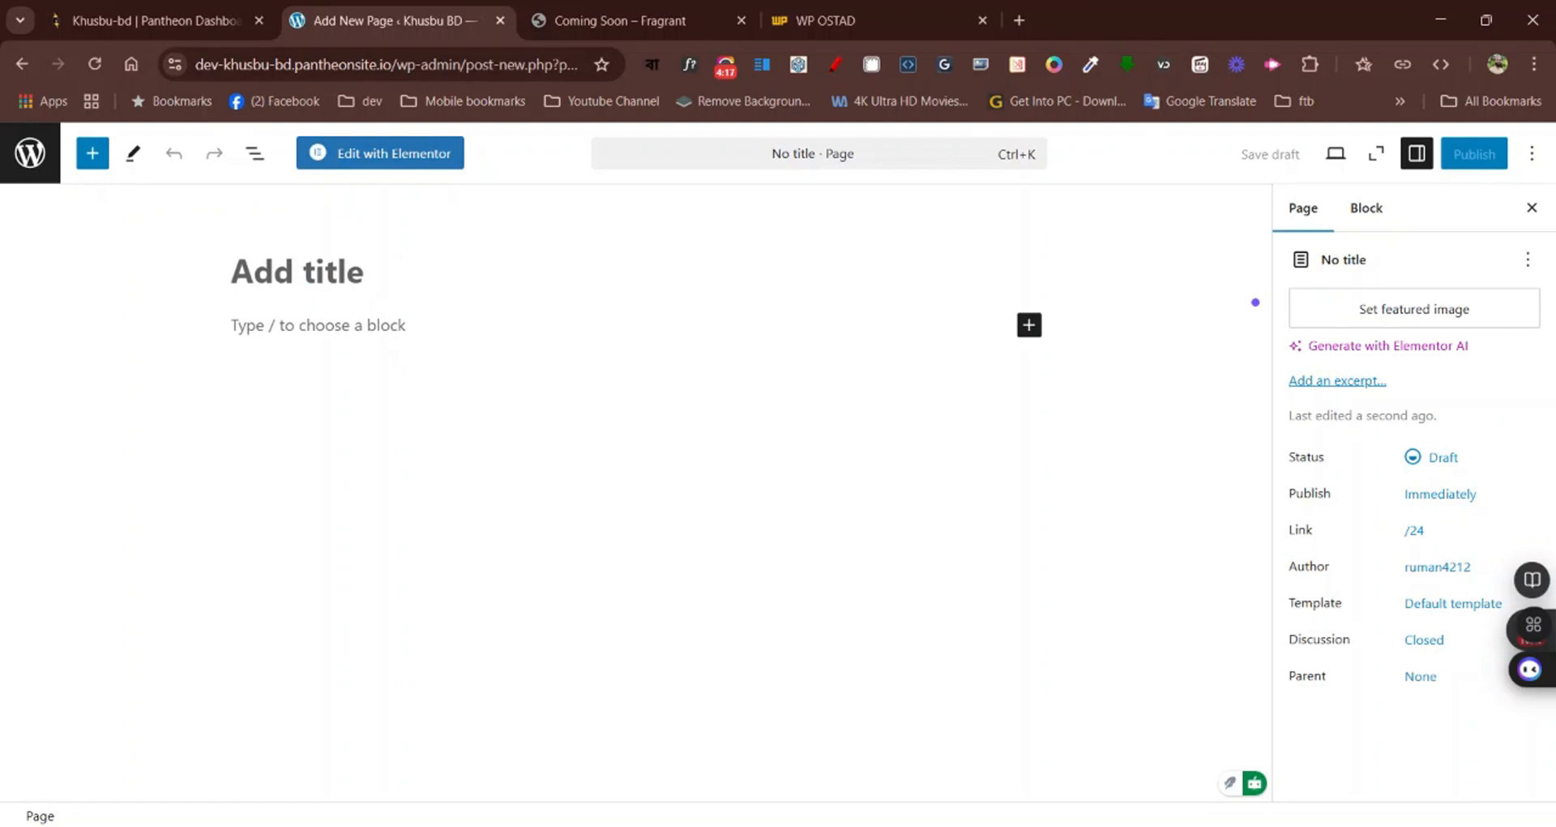
{"action": "type", "text": "Coming"}
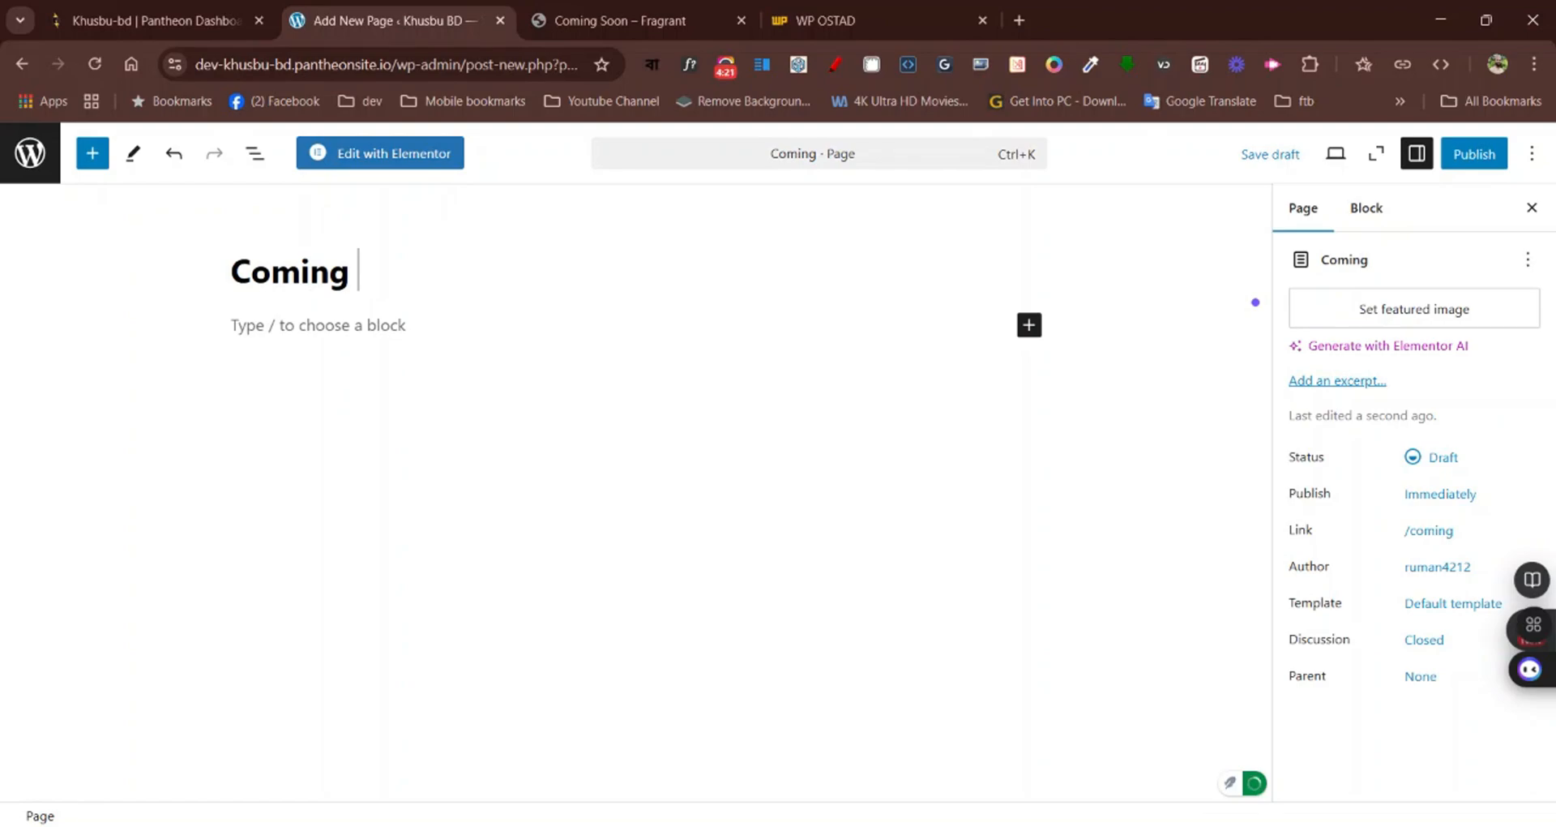
{"action": "type", "text": " Soon"}
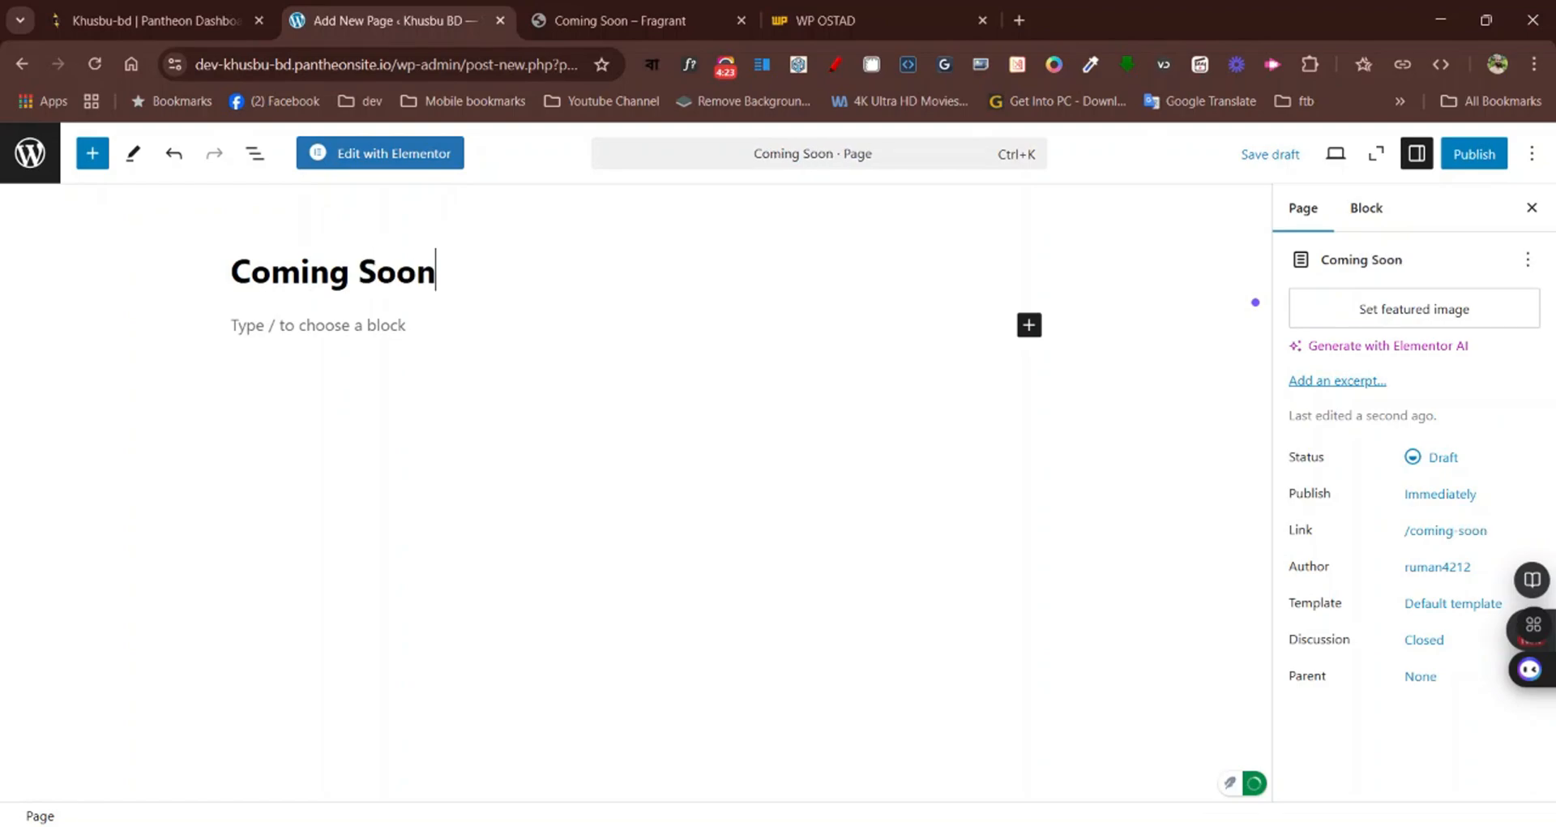
{"action": "type", "text": " Page"}
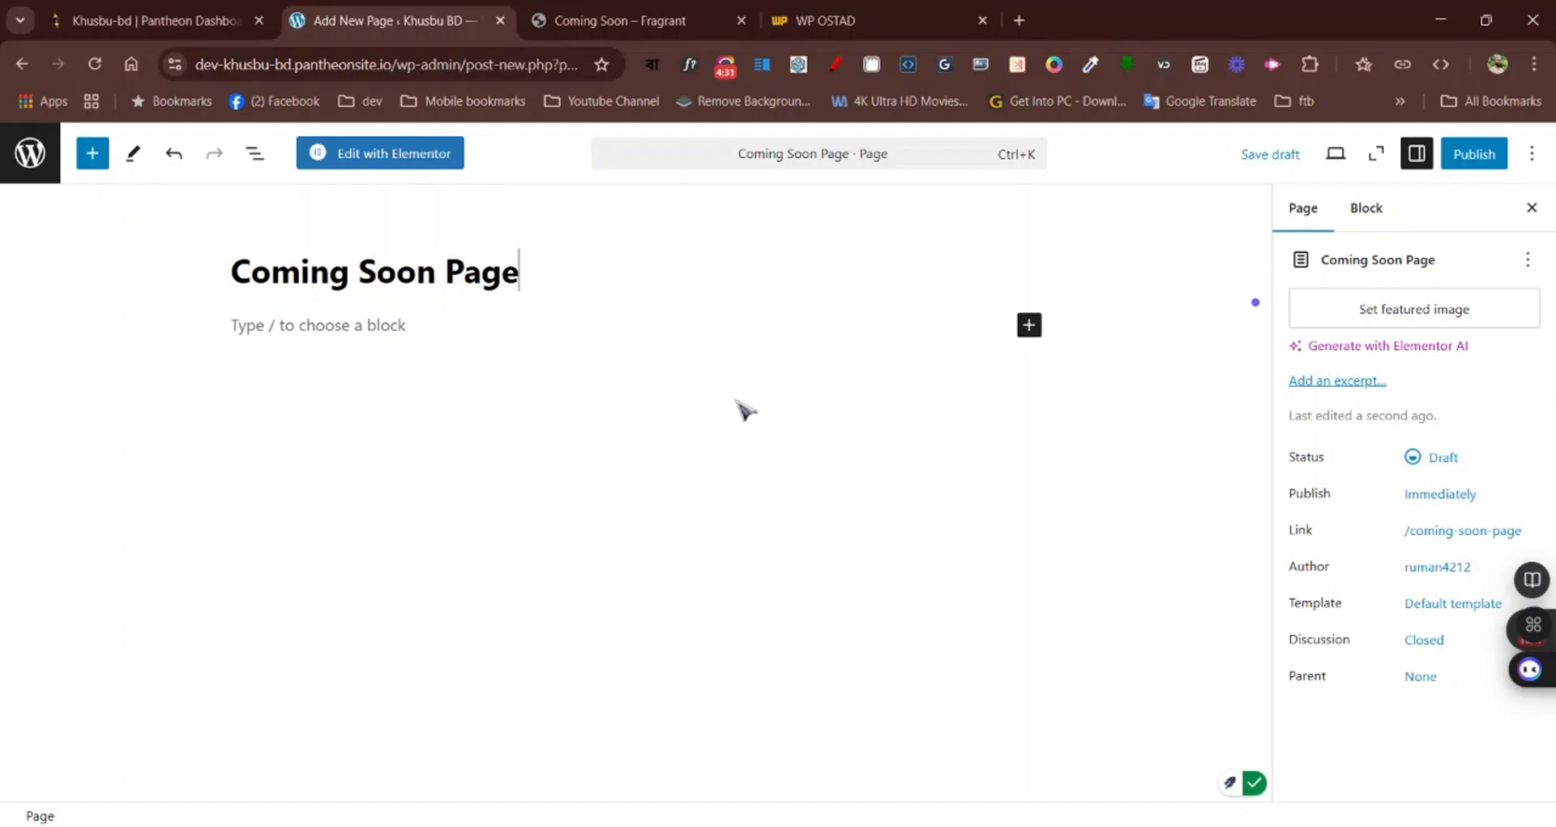
{"action": "left_click", "coordinate": [1485, 156]}
{"action": "left_click", "coordinate": [1487, 157]}
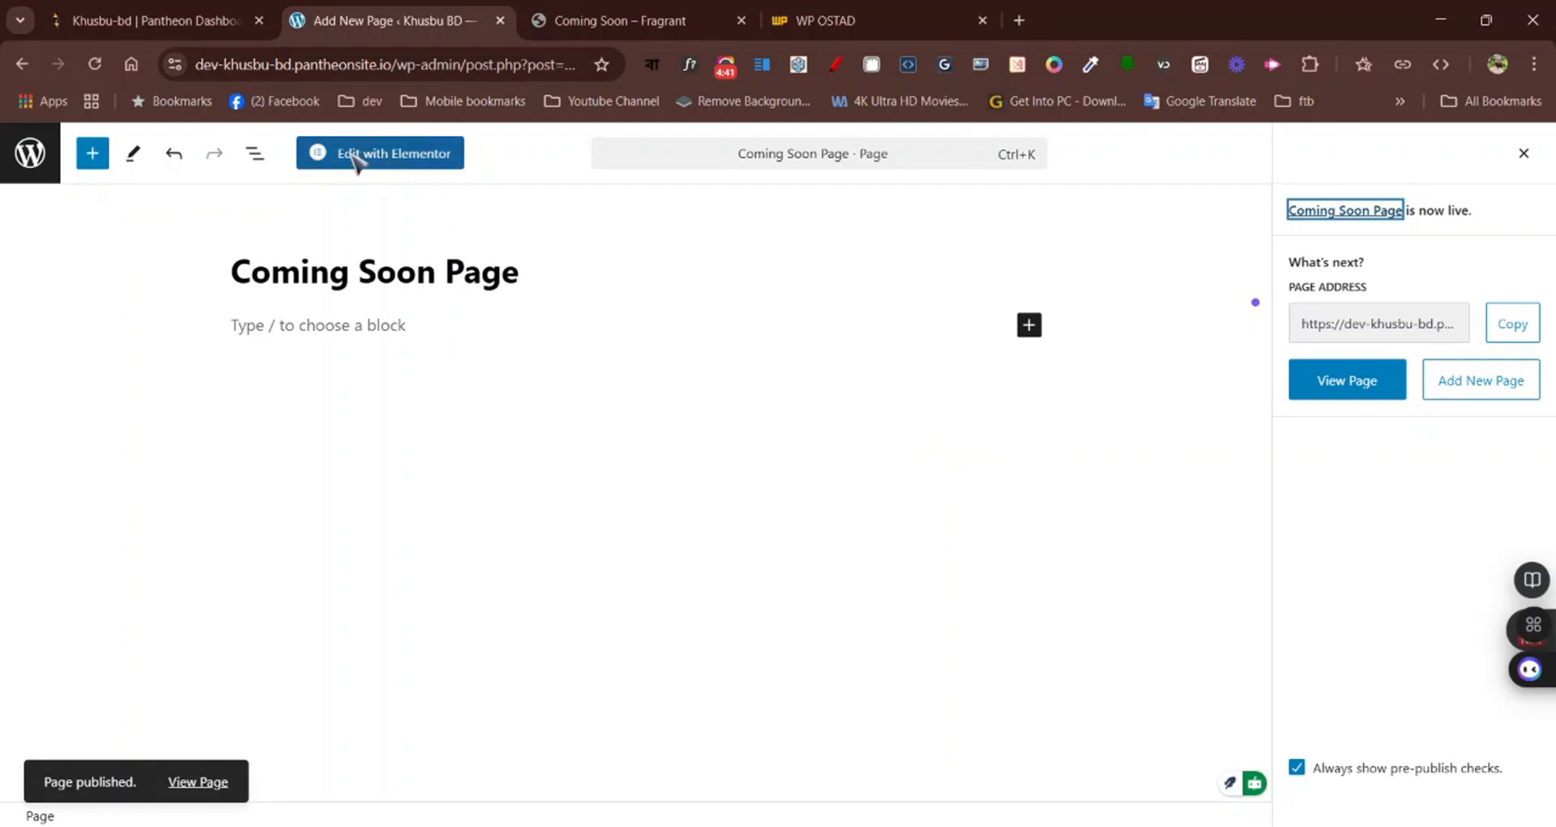
Open the published Coming Soon Page in the Elementor editor and dismiss the productivity checklist
{"action": "left_click", "coordinate": [436, 162]}
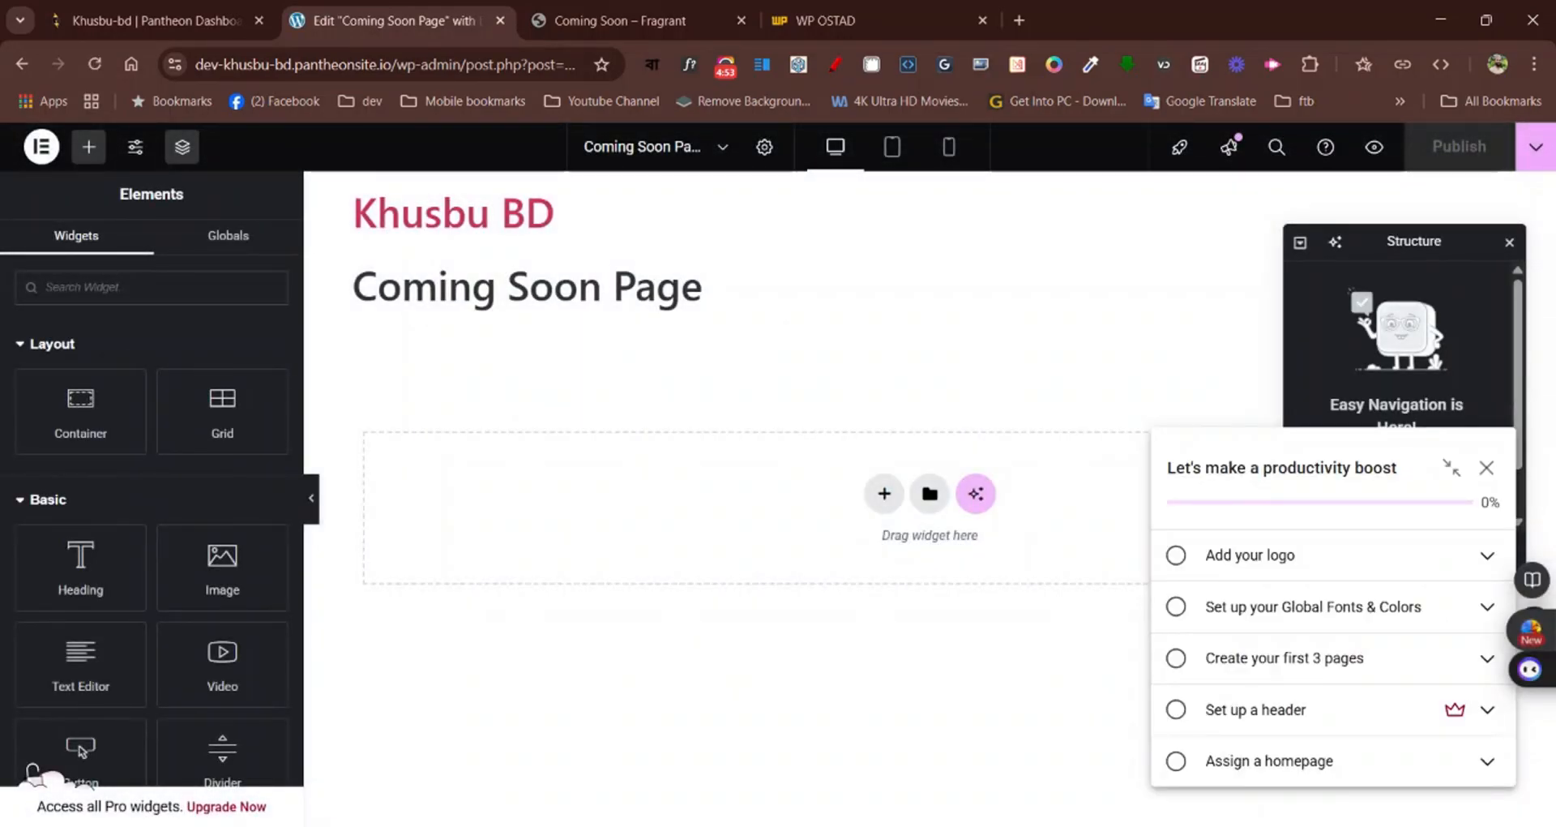
{"action": "left_click", "coordinate": [1486, 468]}
{"action": "left_click", "coordinate": [1442, 320]}
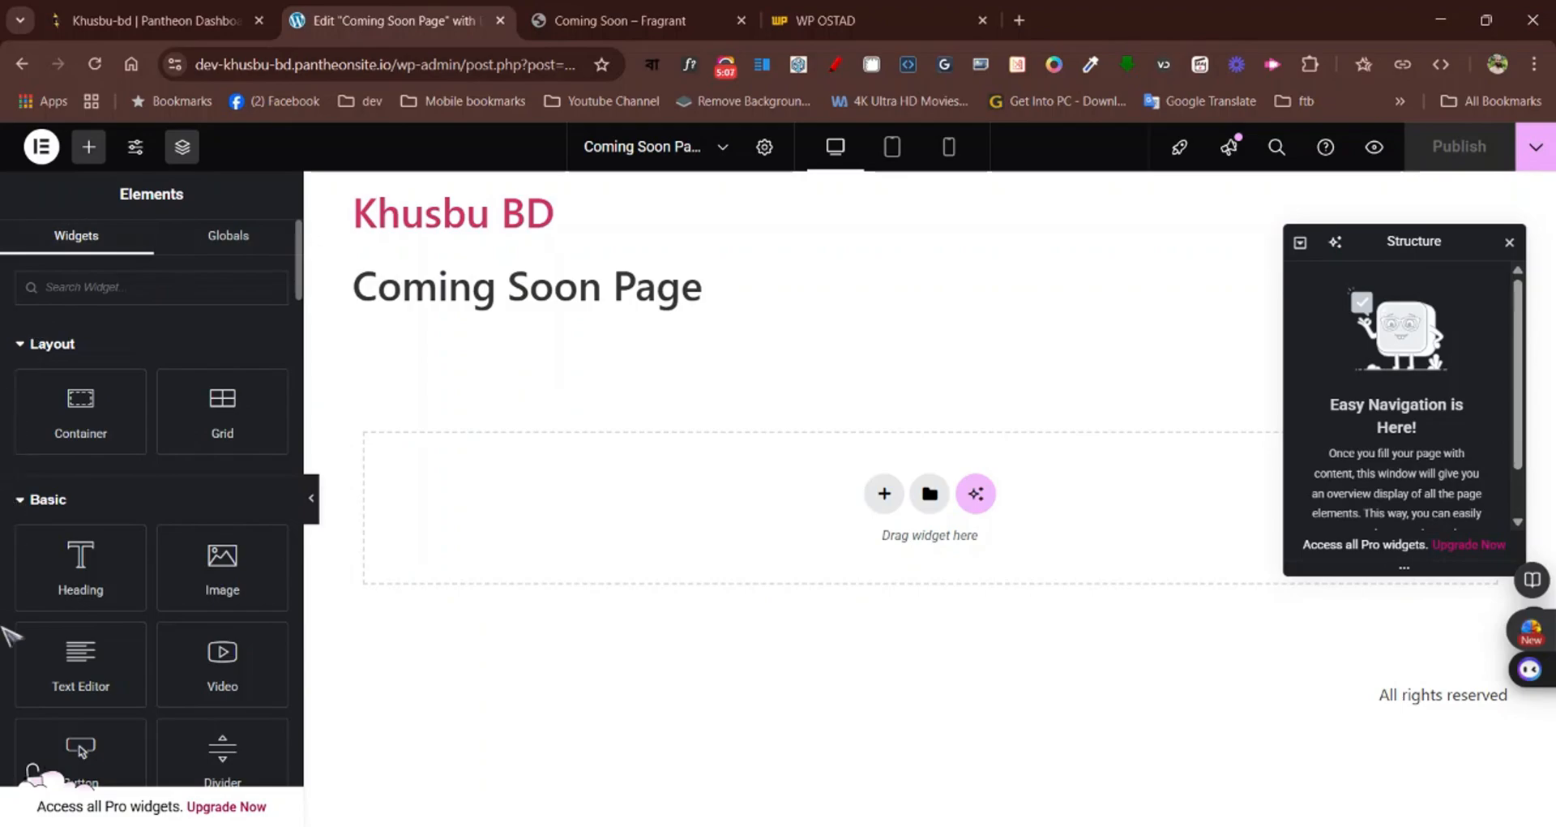
{"action": "scroll", "coordinate": [9, 340], "scroll_direction": "down", "scroll_amount": 5}
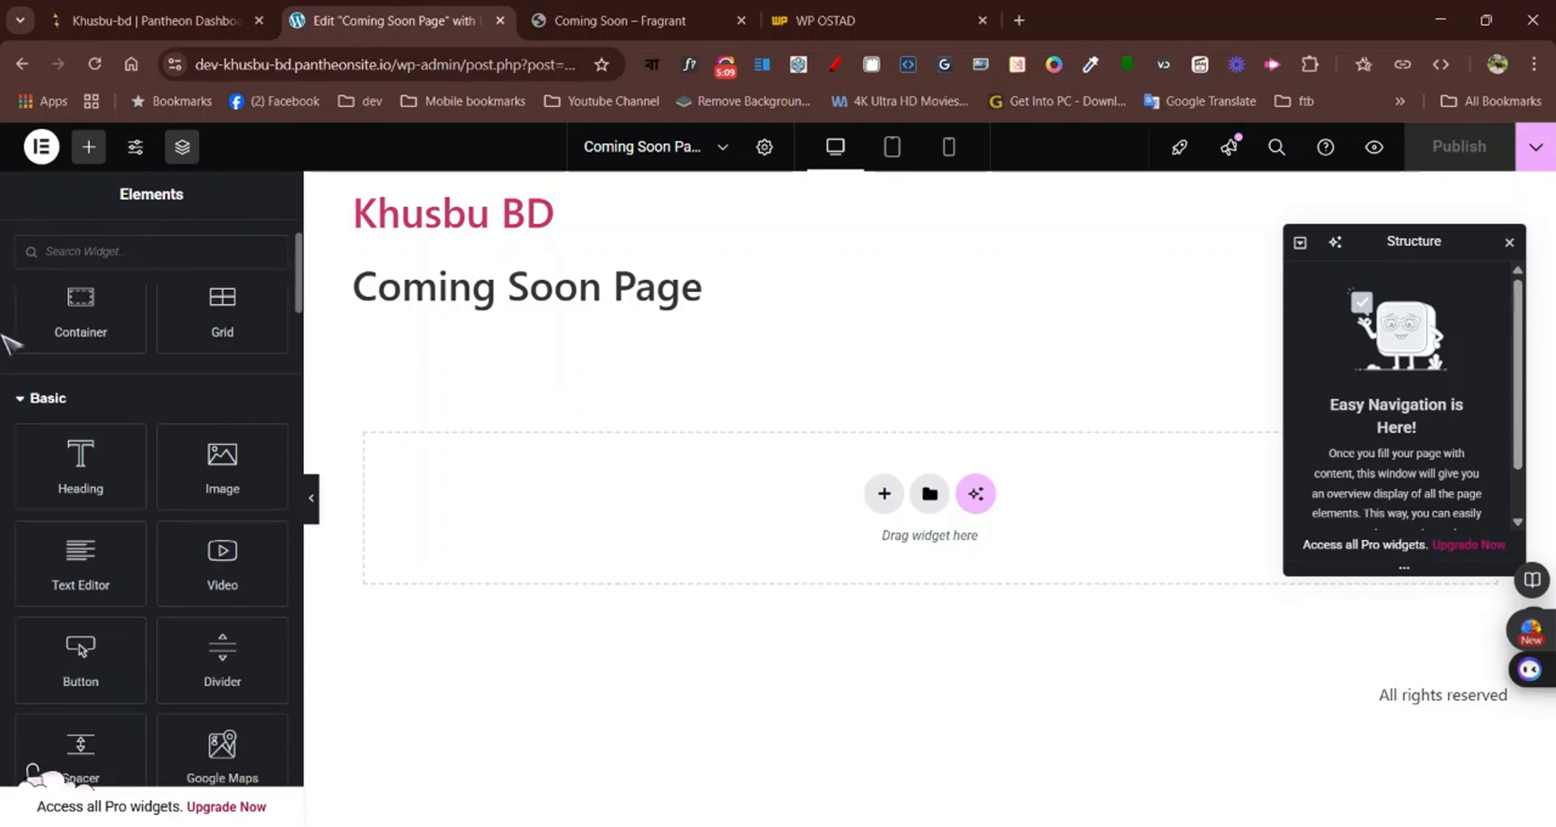
{"action": "scroll", "coordinate": [10, 340], "scroll_direction": "down", "scroll_amount": 10}
{"action": "scroll", "coordinate": [10, 341], "scroll_direction": "up", "scroll_amount": 8}
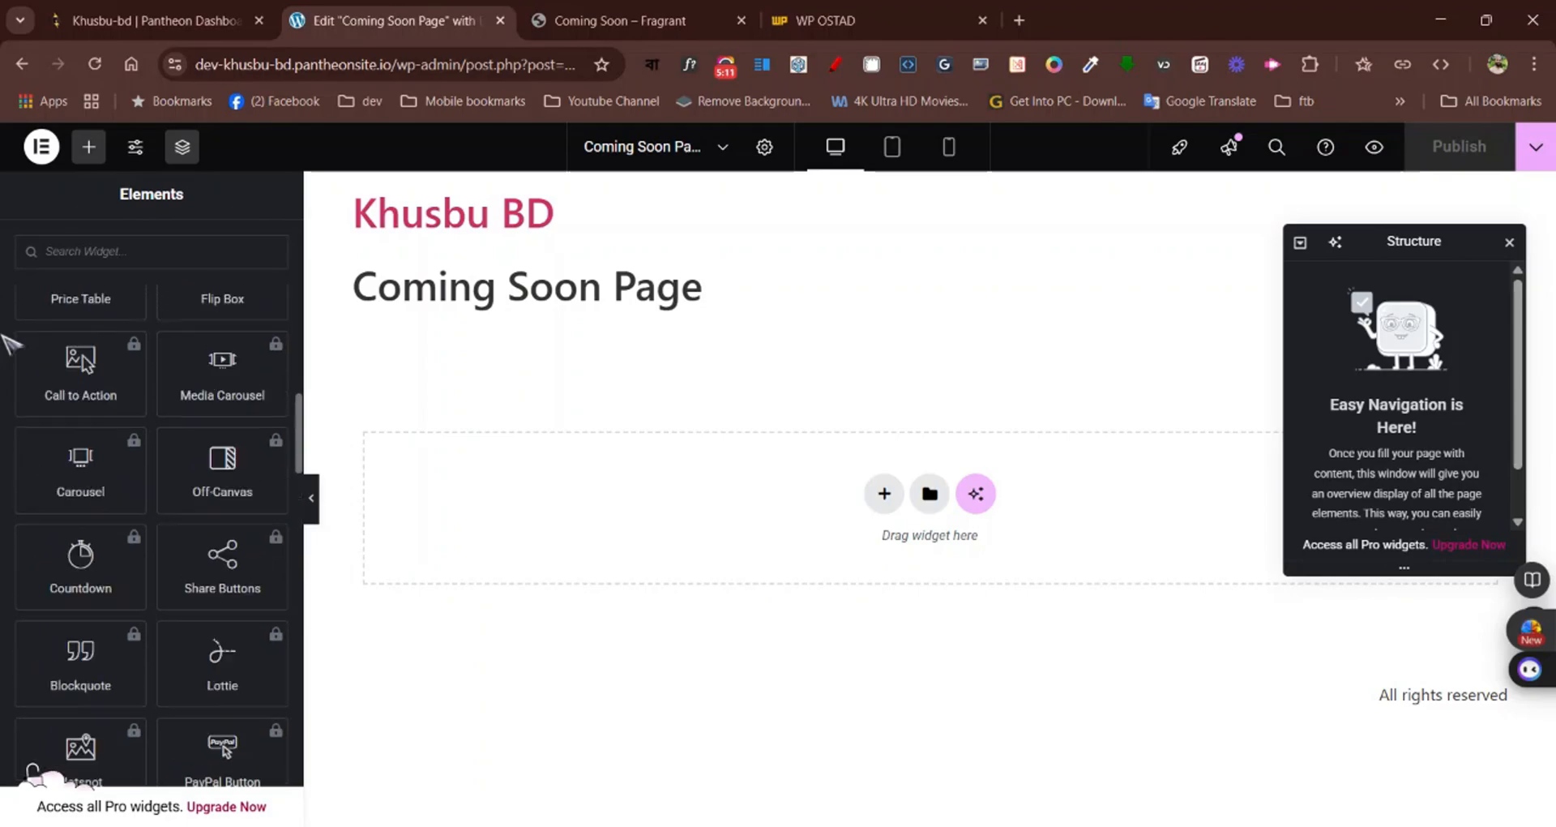
{"action": "scroll", "coordinate": [9, 340], "scroll_direction": "up", "scroll_amount": 10}
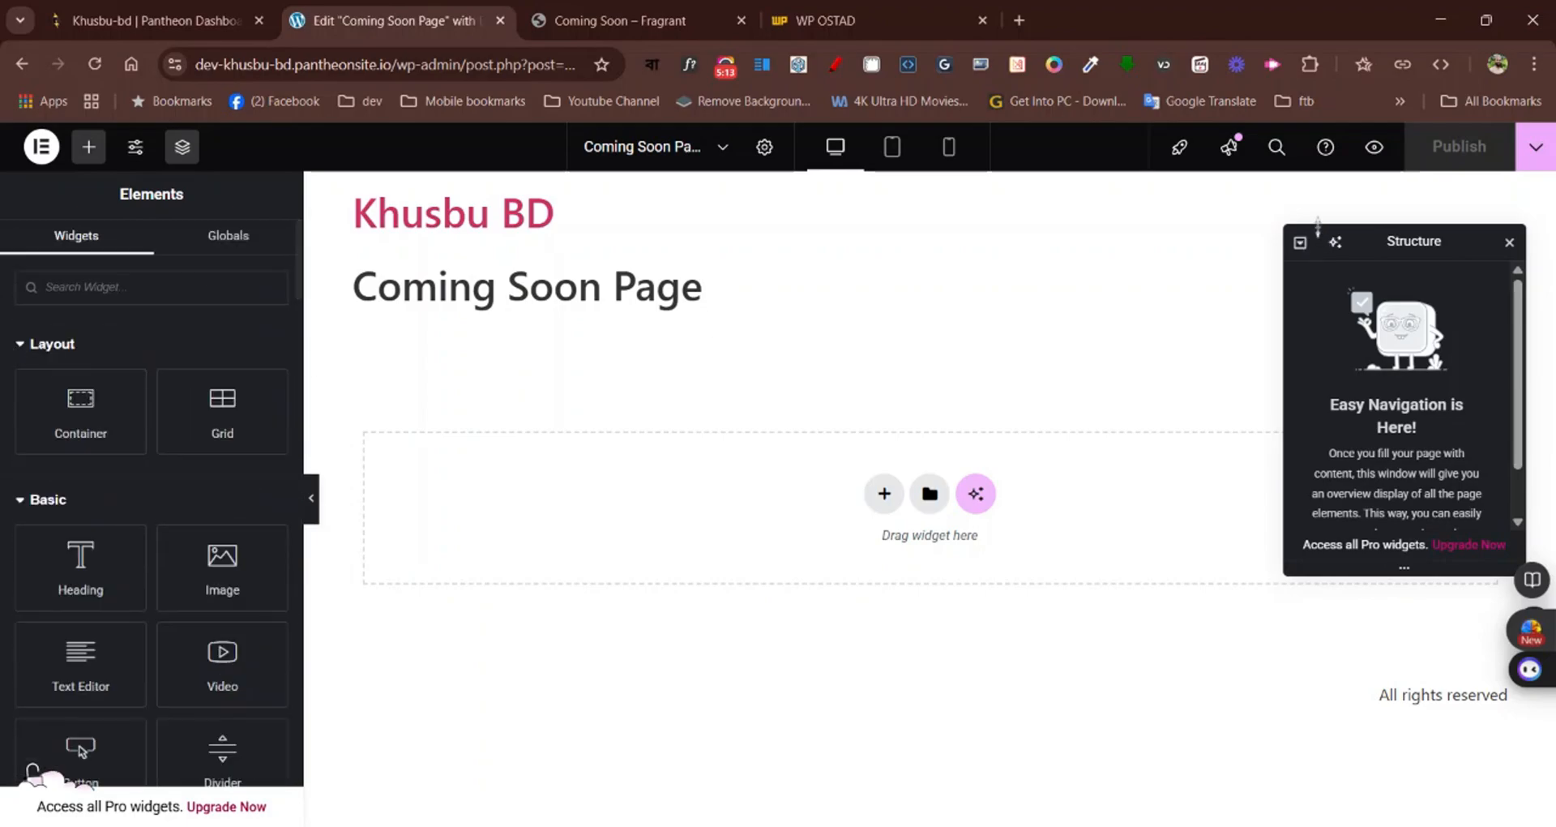
Set the page layout to a blank canvas without the theme's header, title and footer, and move the Structure window lower
{"action": "left_click_drag", "start_coordinate": [1391, 247], "coordinate": [1390, 269]}
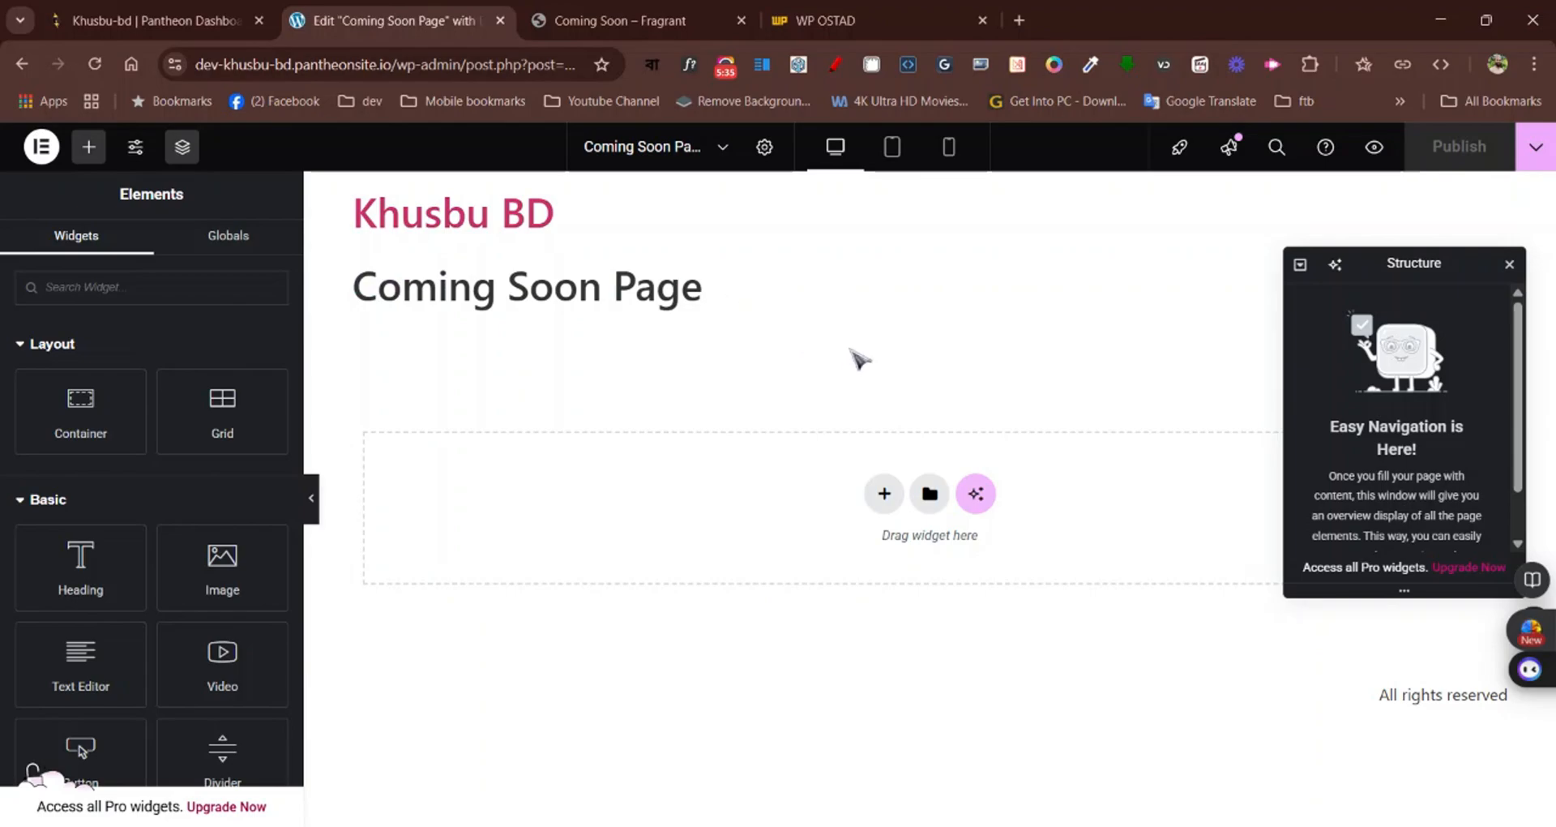
{"action": "left_click", "coordinate": [770, 158]}
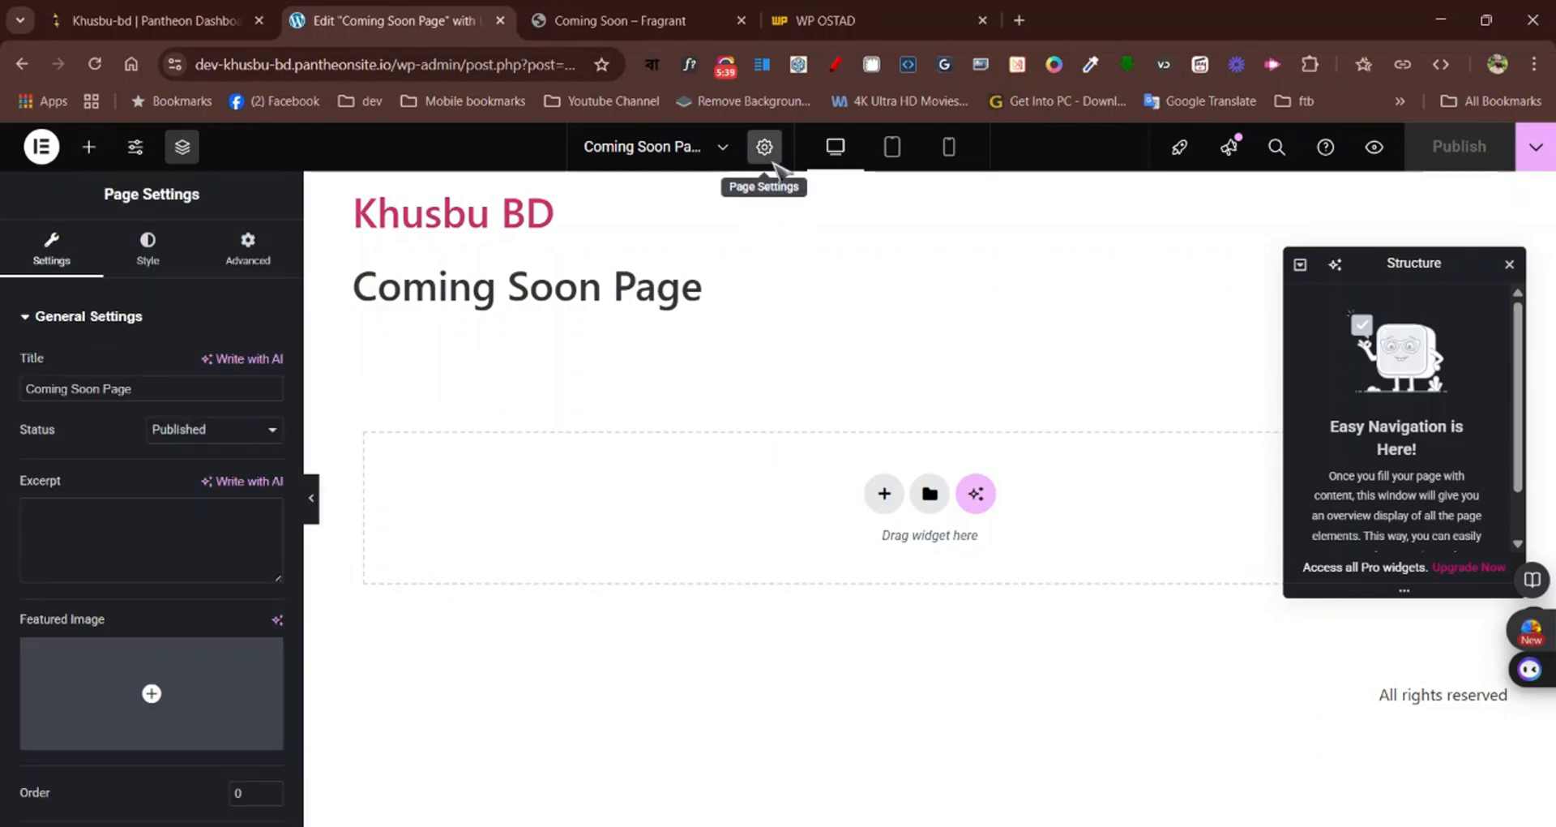
{"action": "scroll", "coordinate": [150, 649], "scroll_direction": "down", "scroll_amount": 3}
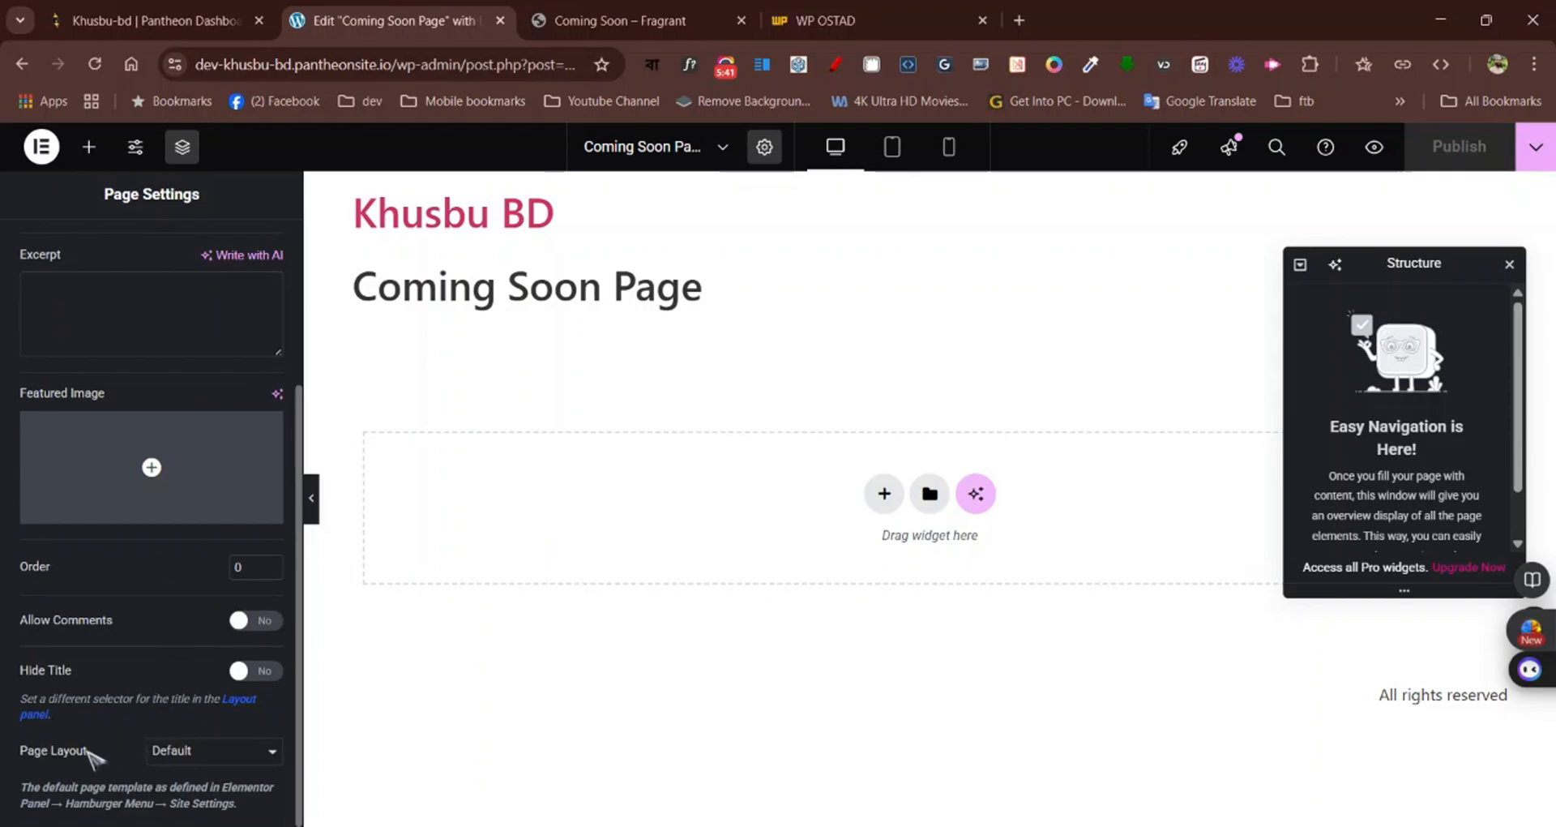
{"action": "left_click", "coordinate": [229, 751]}
{"action": "left_click", "coordinate": [231, 689]}
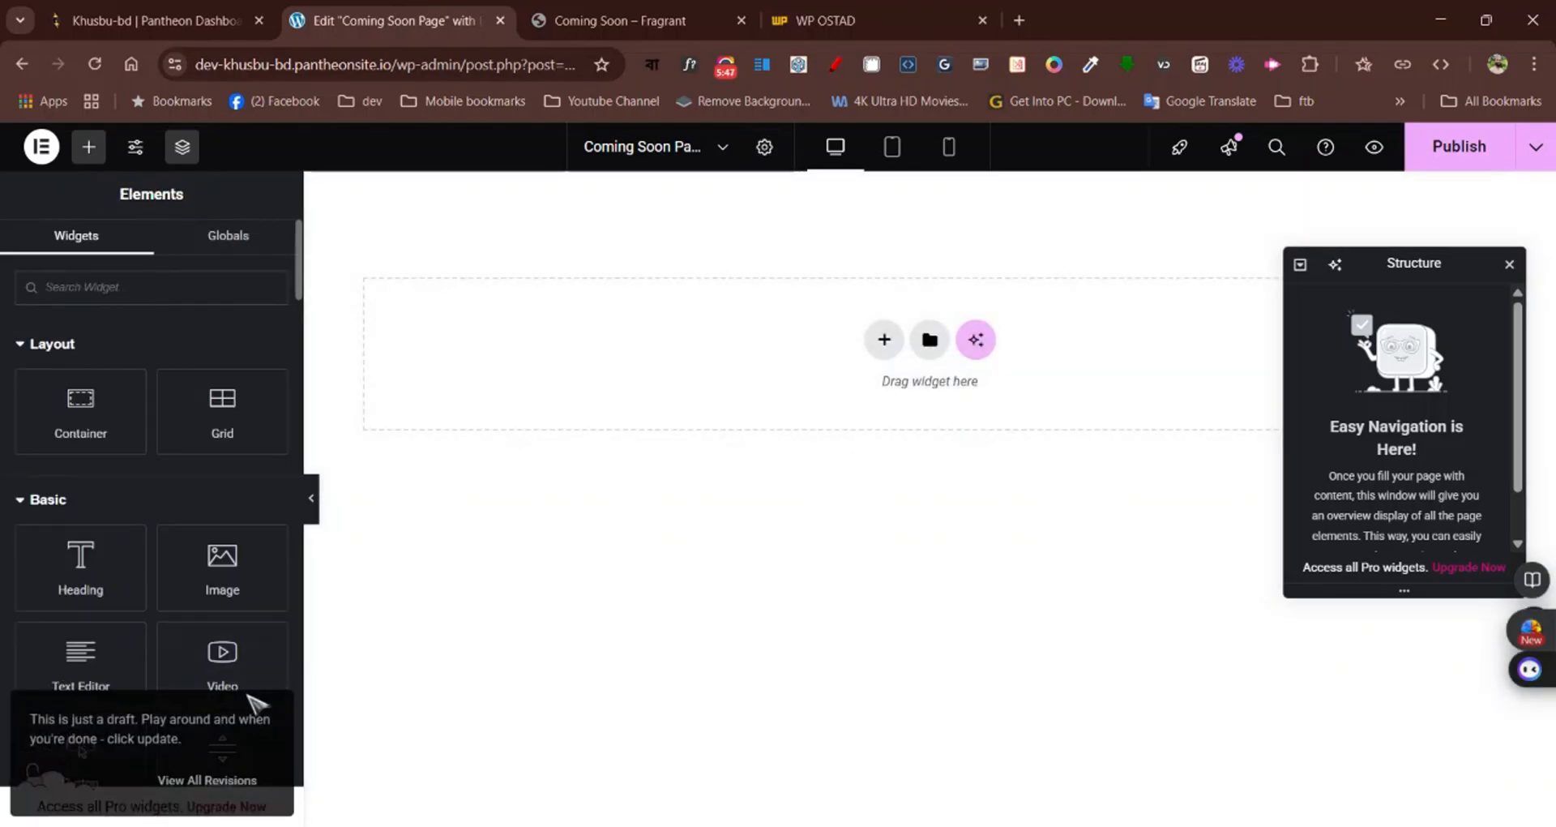
{"action": "left_click_drag", "start_coordinate": [1433, 261], "coordinate": [1420, 509]}
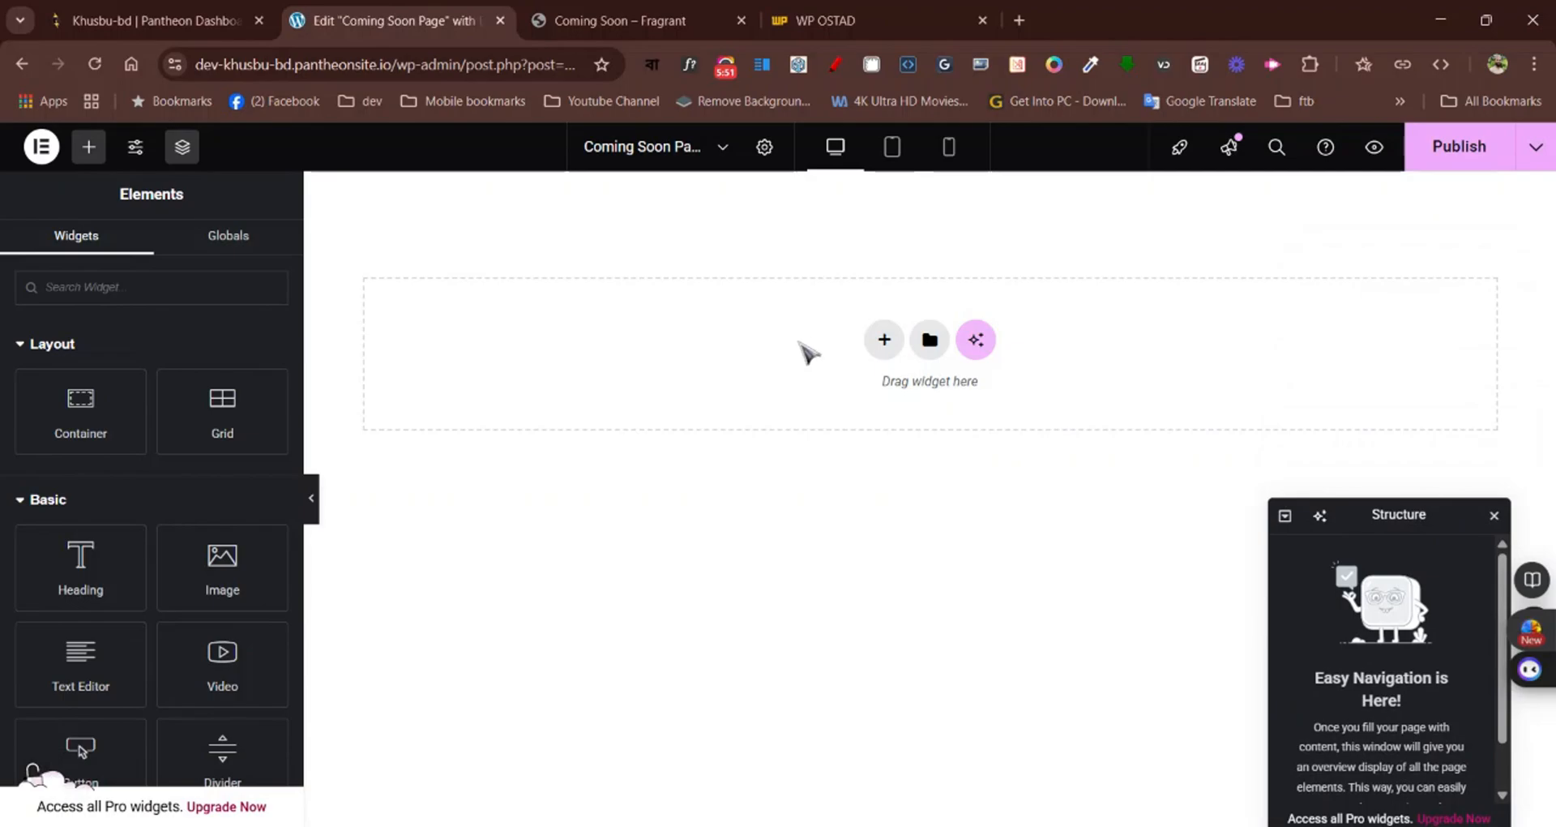
Examine the Fragrant coming-soon reference page from its logo and heading down to the subscription form, and return to the Elementor editor
{"action": "left_click", "coordinate": [629, 14]}
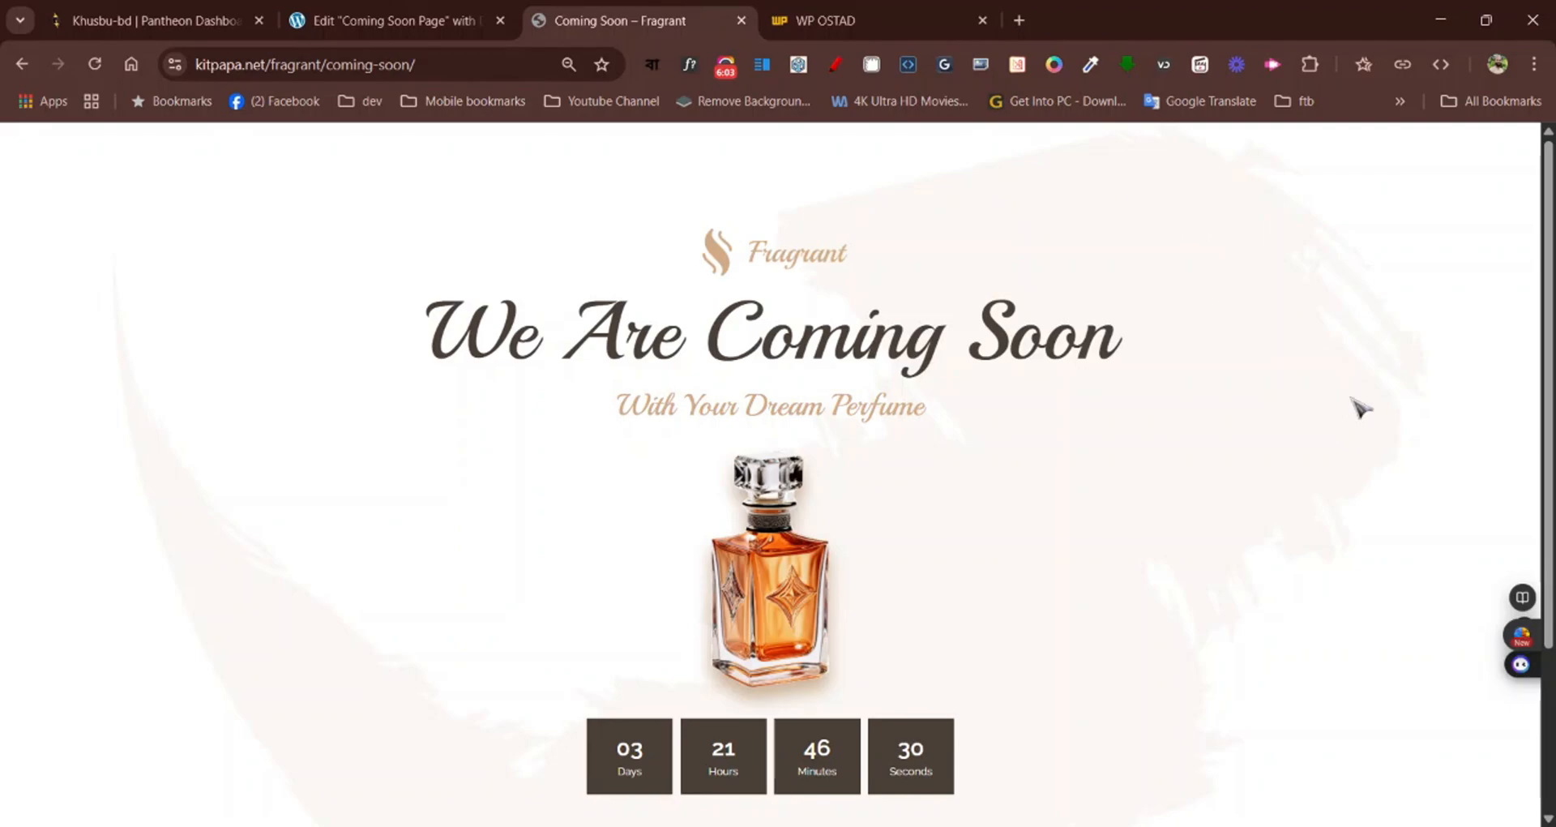
{"action": "scroll", "coordinate": [1362, 408], "scroll_direction": "down", "scroll_amount": 3}
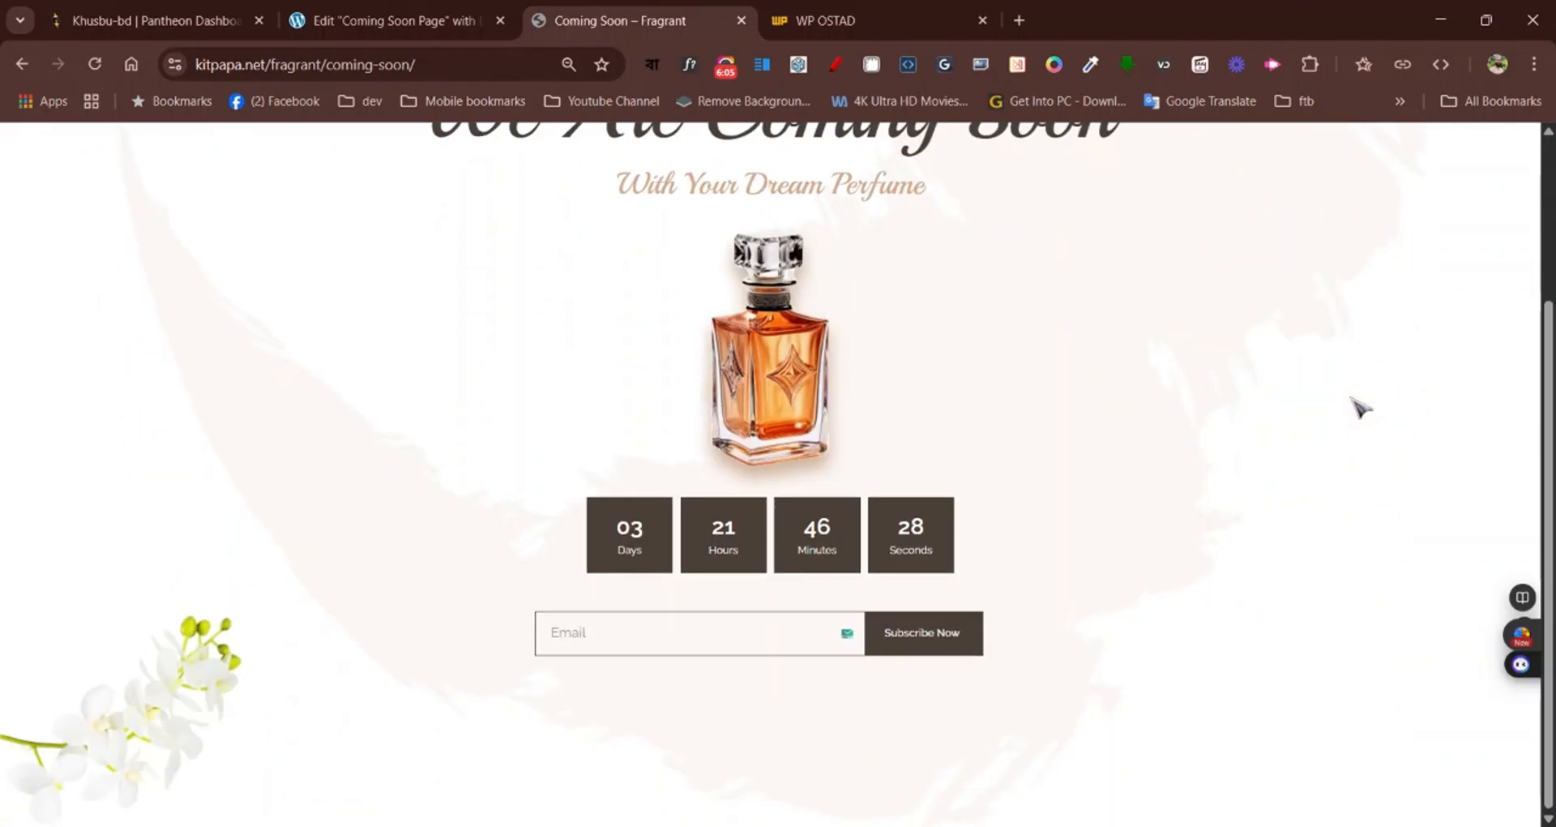
{"action": "scroll", "coordinate": [1361, 407], "scroll_direction": "up", "scroll_amount": 3}
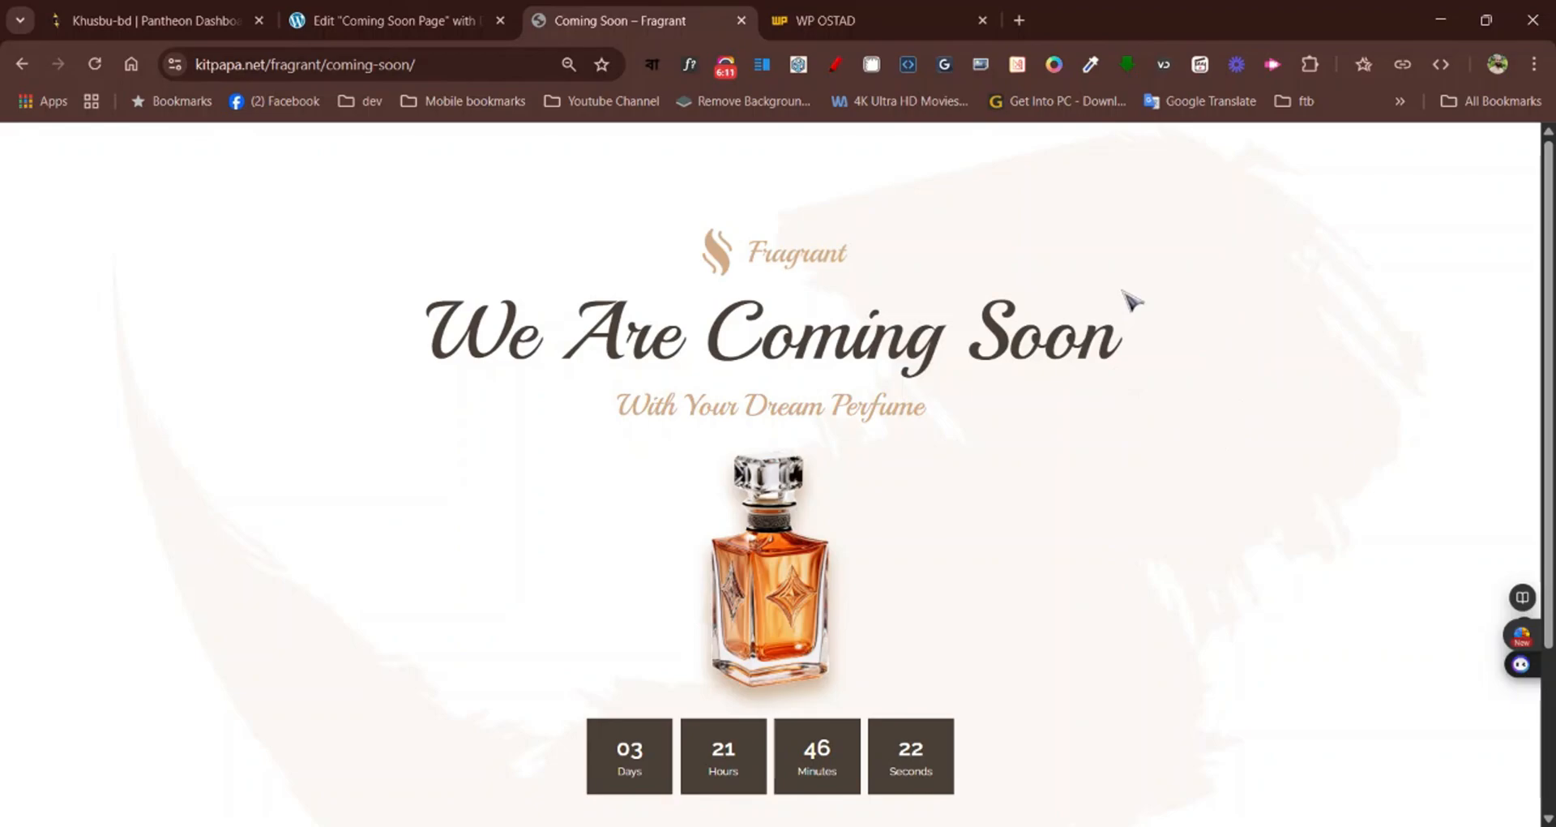
{"action": "left_click", "coordinate": [884, 19]}
{"action": "left_click", "coordinate": [411, 14]}
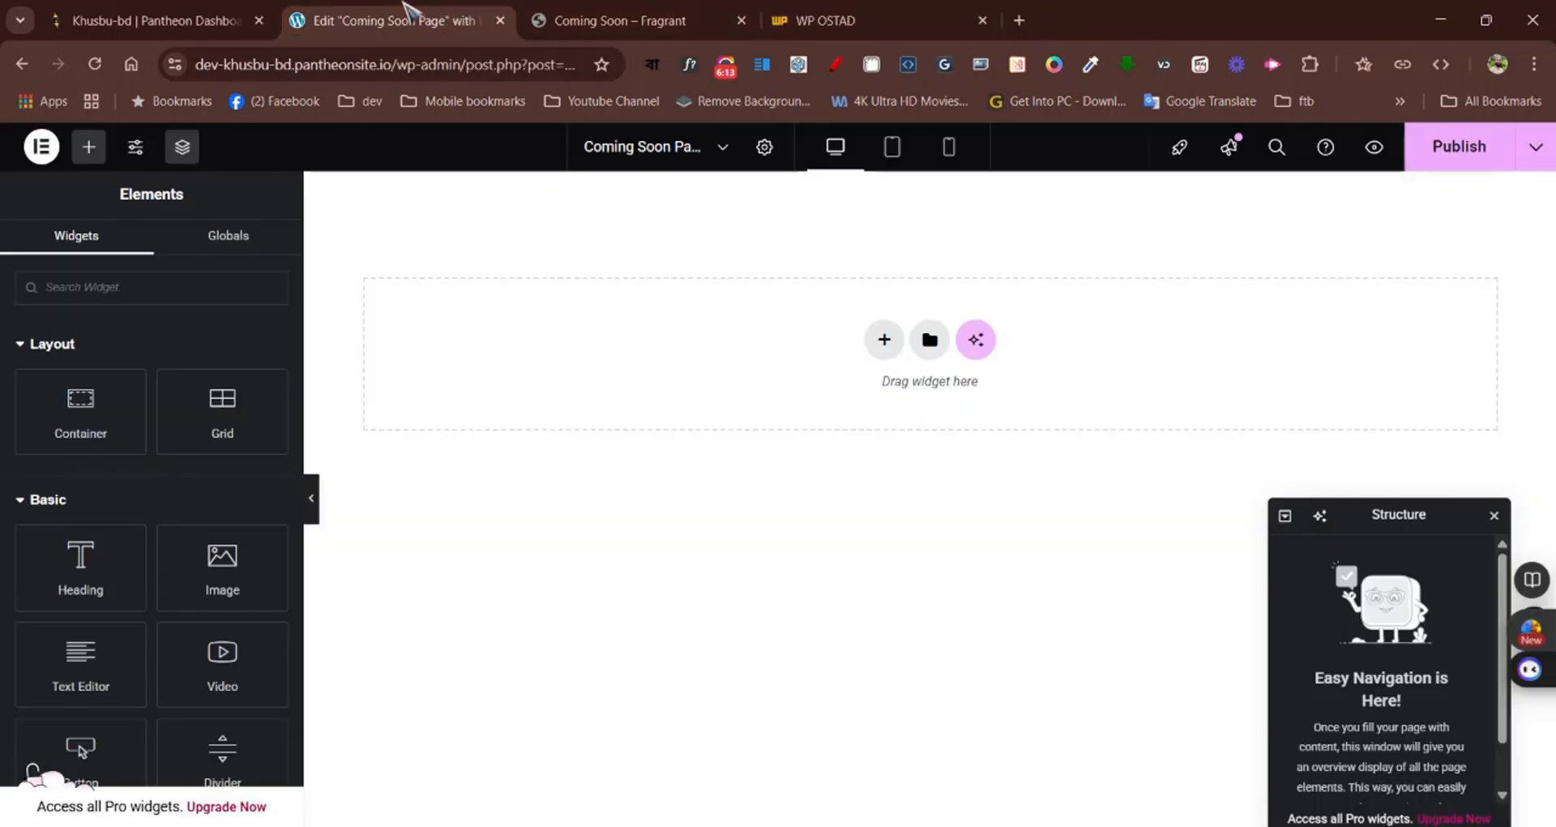
Add a Container element to the empty page canvas
{"action": "left_click", "coordinate": [885, 340]}
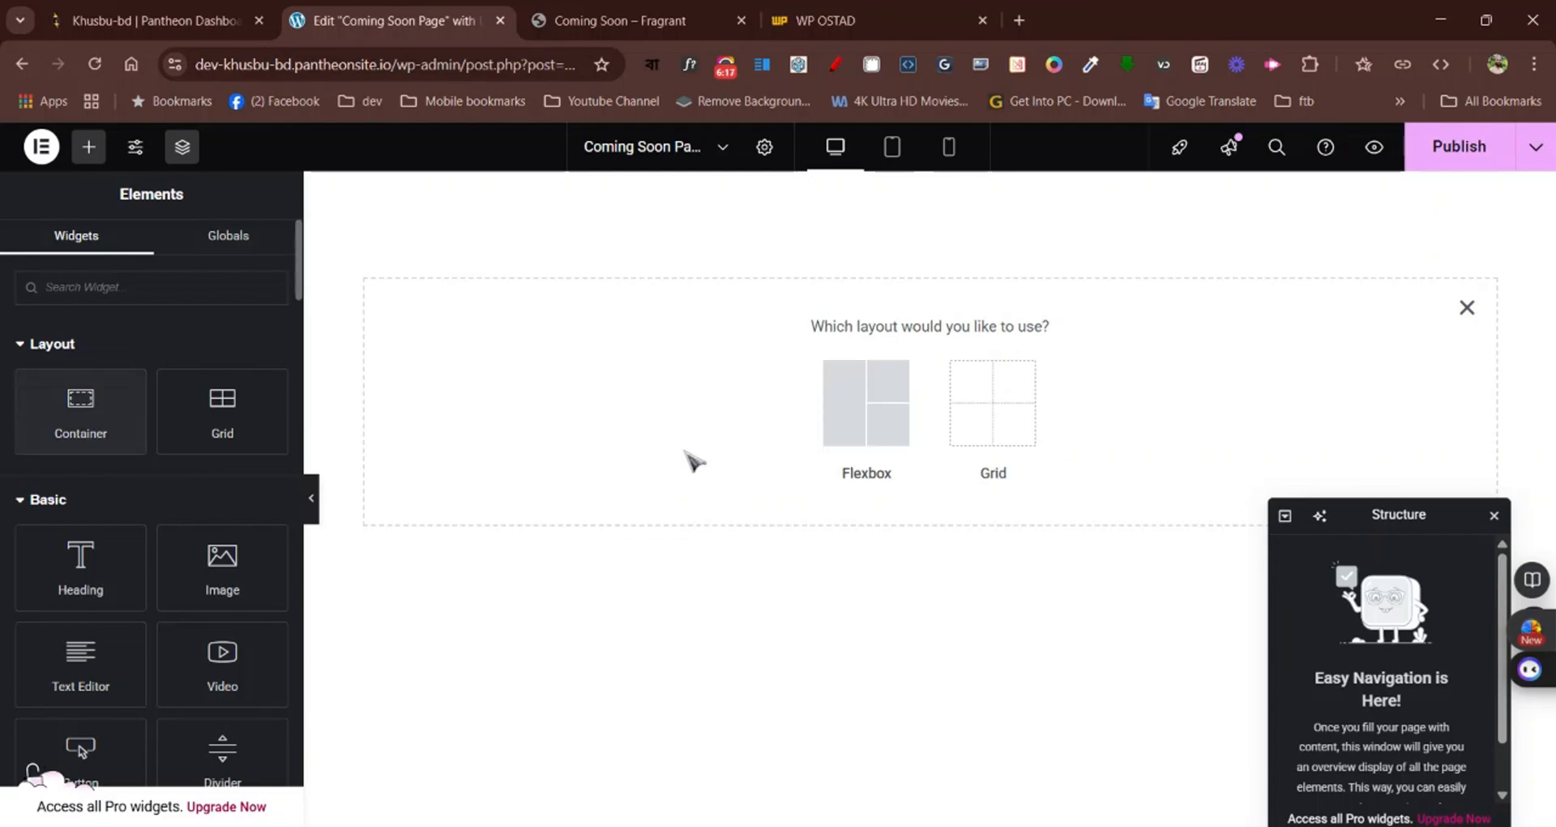
{"action": "left_click", "coordinate": [1467, 307]}
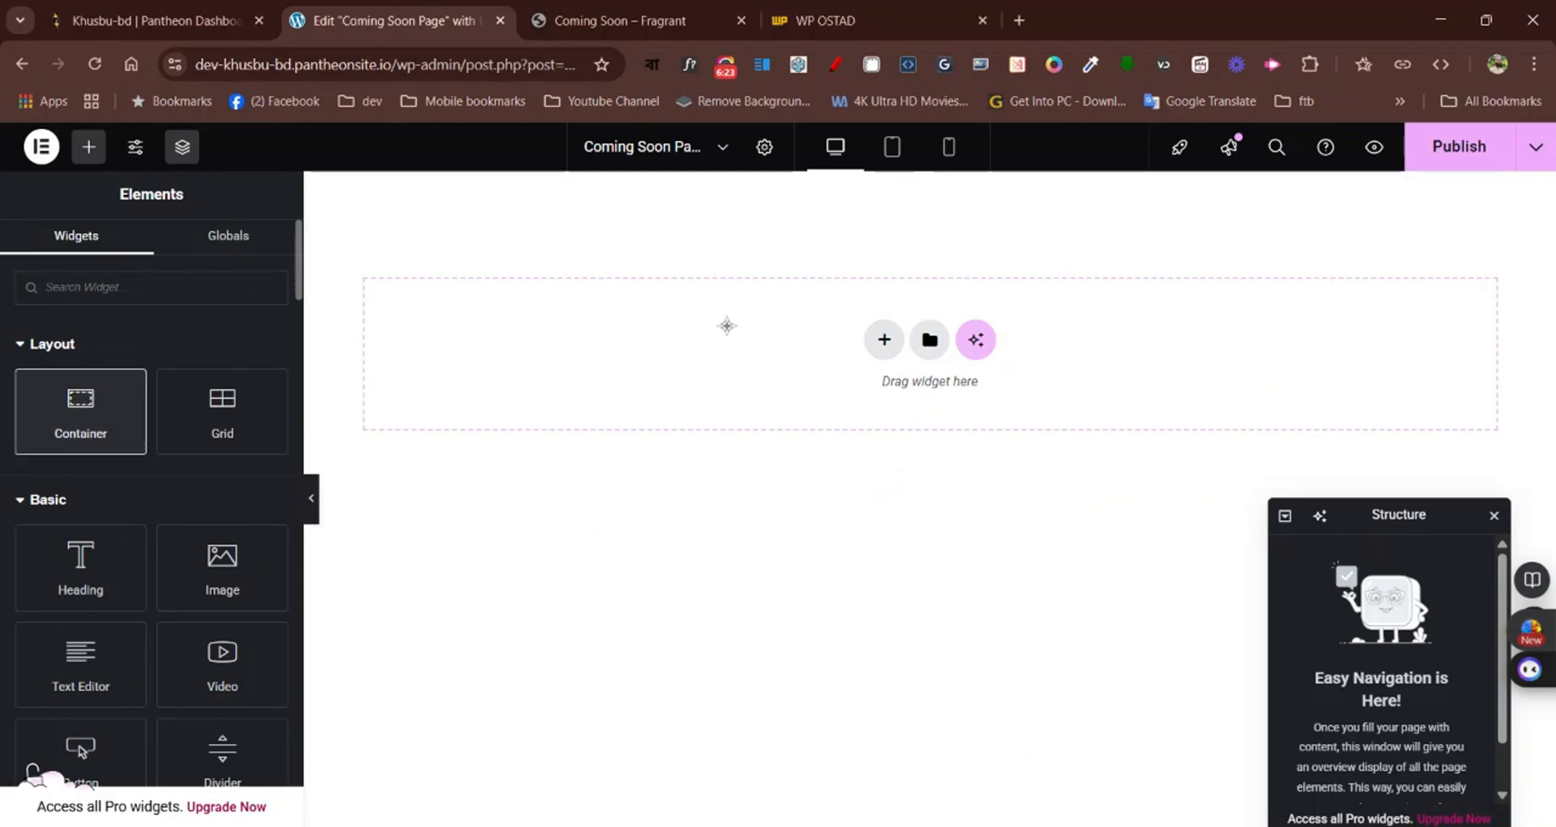
{"action": "left_click_drag", "start_coordinate": [727, 326], "coordinate": [727, 312]}
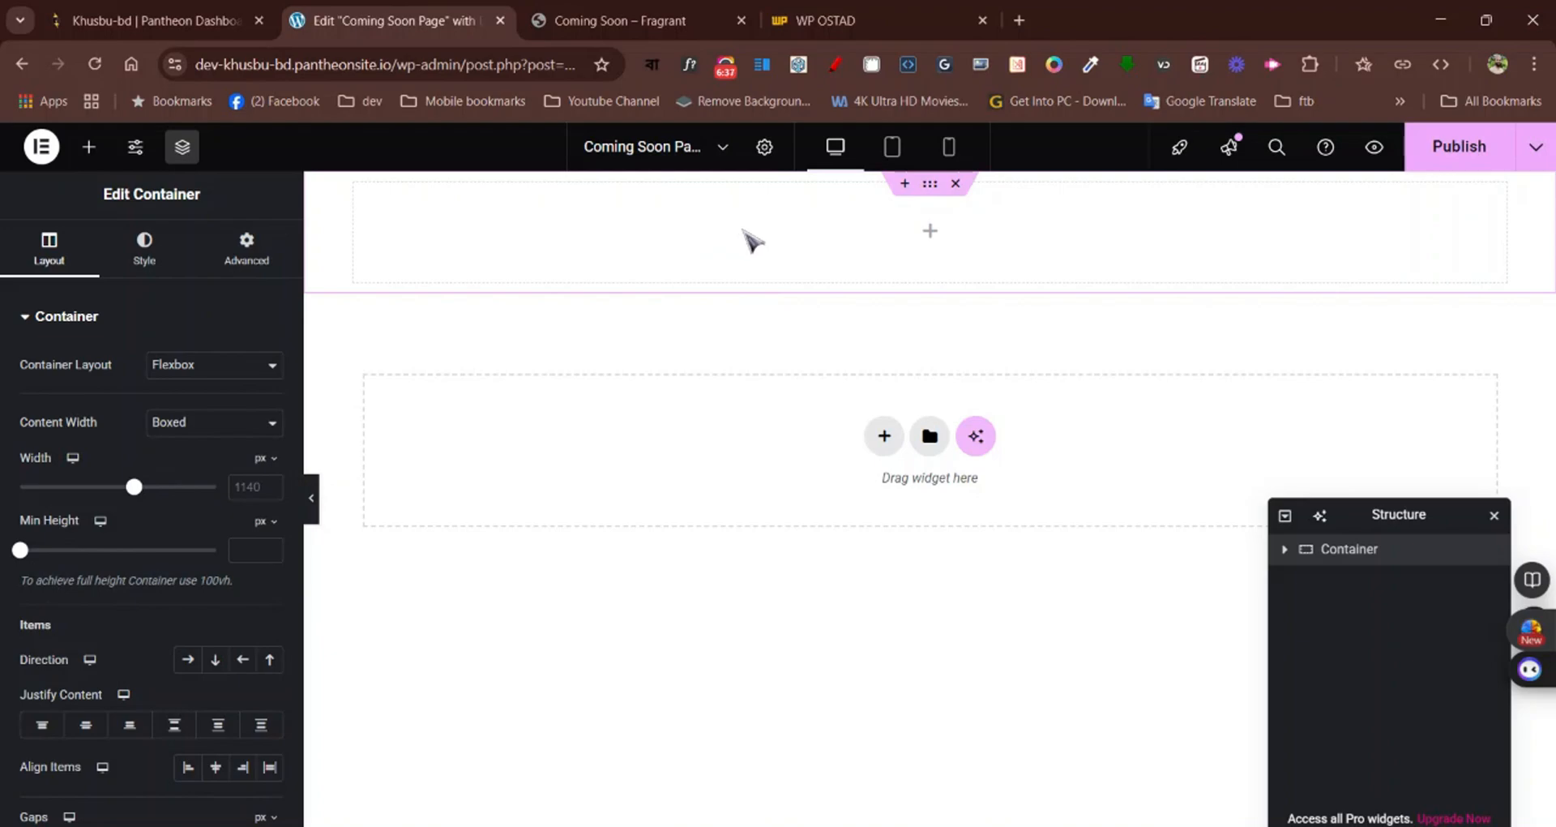
Give the container a classic background using the Vector.png image from the media library
{"action": "left_click", "coordinate": [154, 261]}
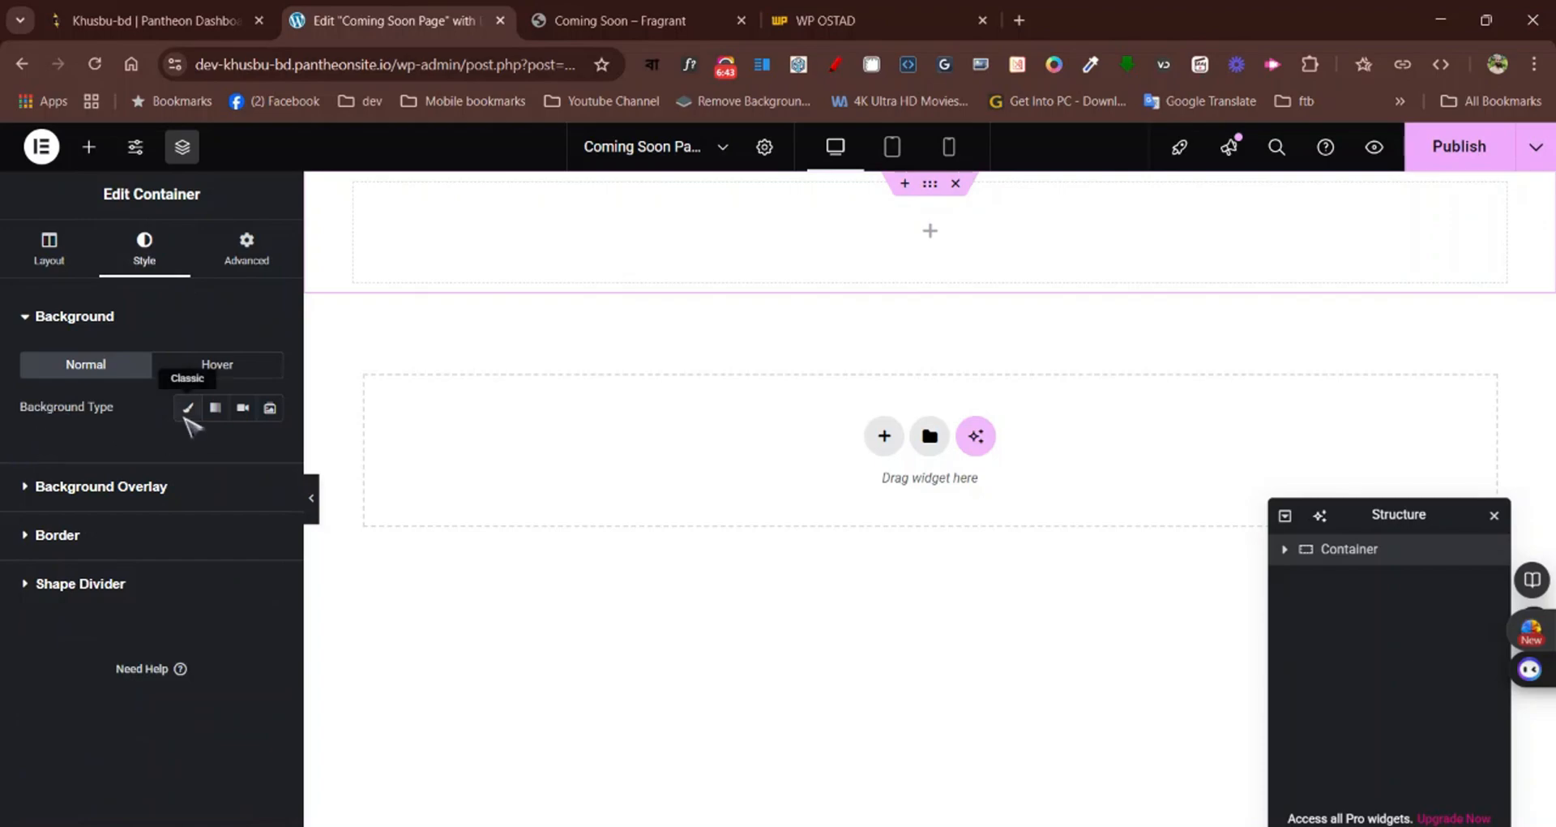
{"action": "left_click", "coordinate": [188, 407]}
{"action": "left_click", "coordinate": [159, 605]}
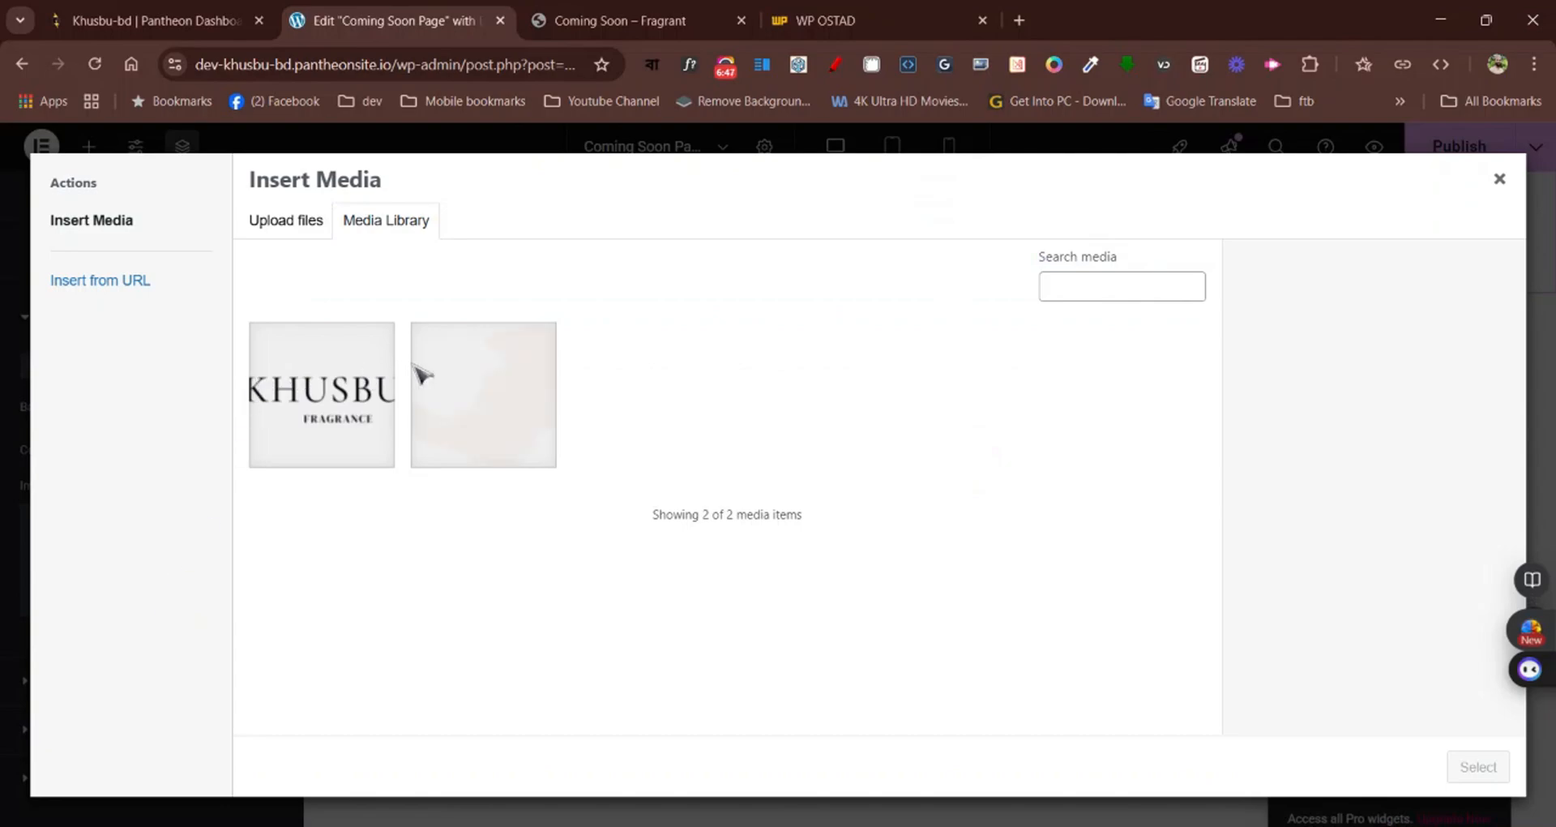
{"action": "left_click", "coordinate": [299, 224]}
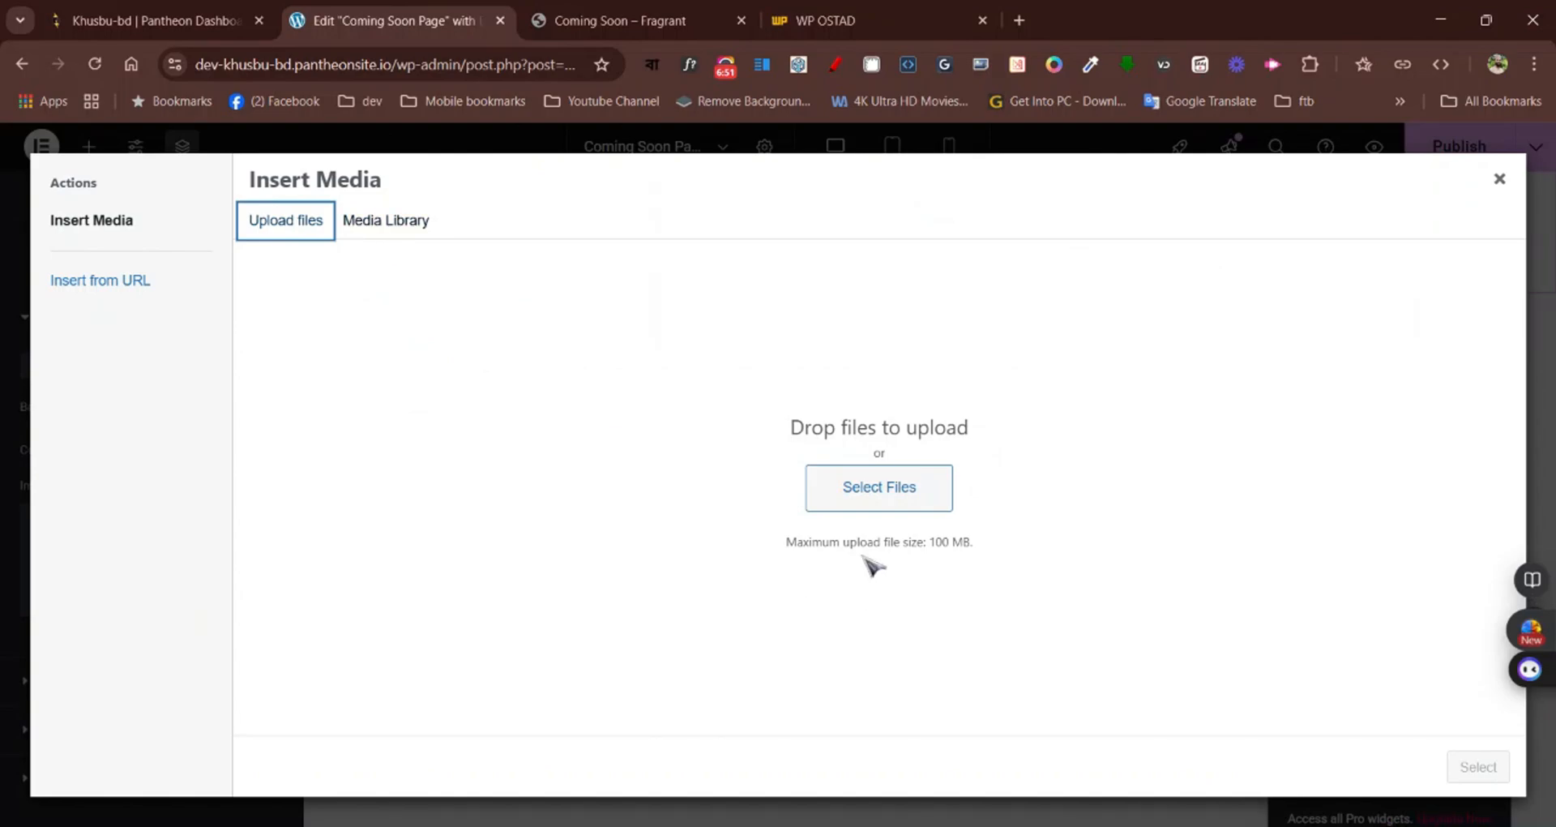
{"action": "left_click", "coordinate": [872, 491]}
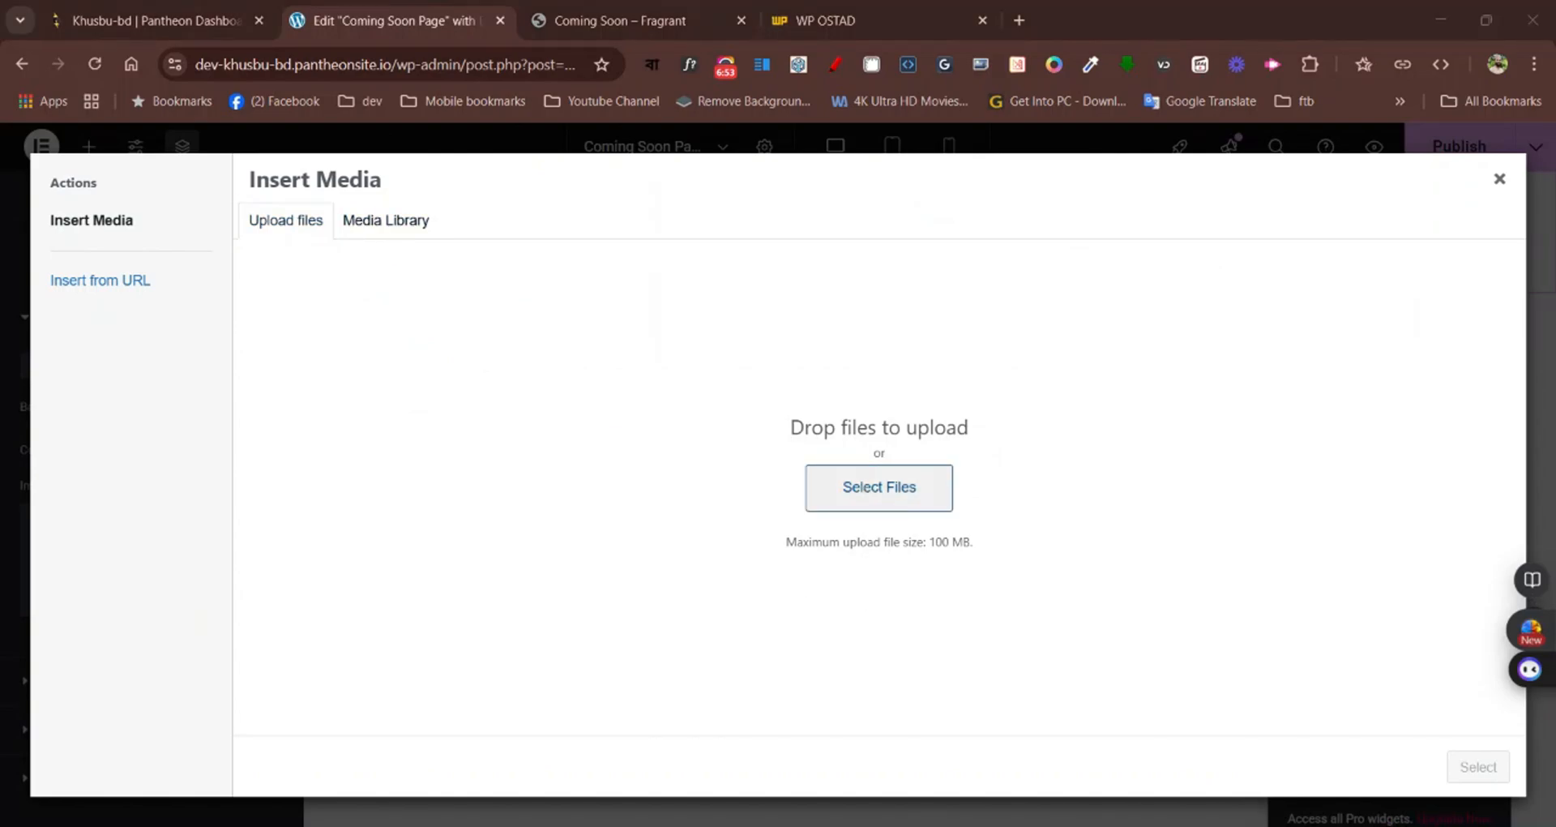
{"action": "left_click", "coordinate": [386, 227]}
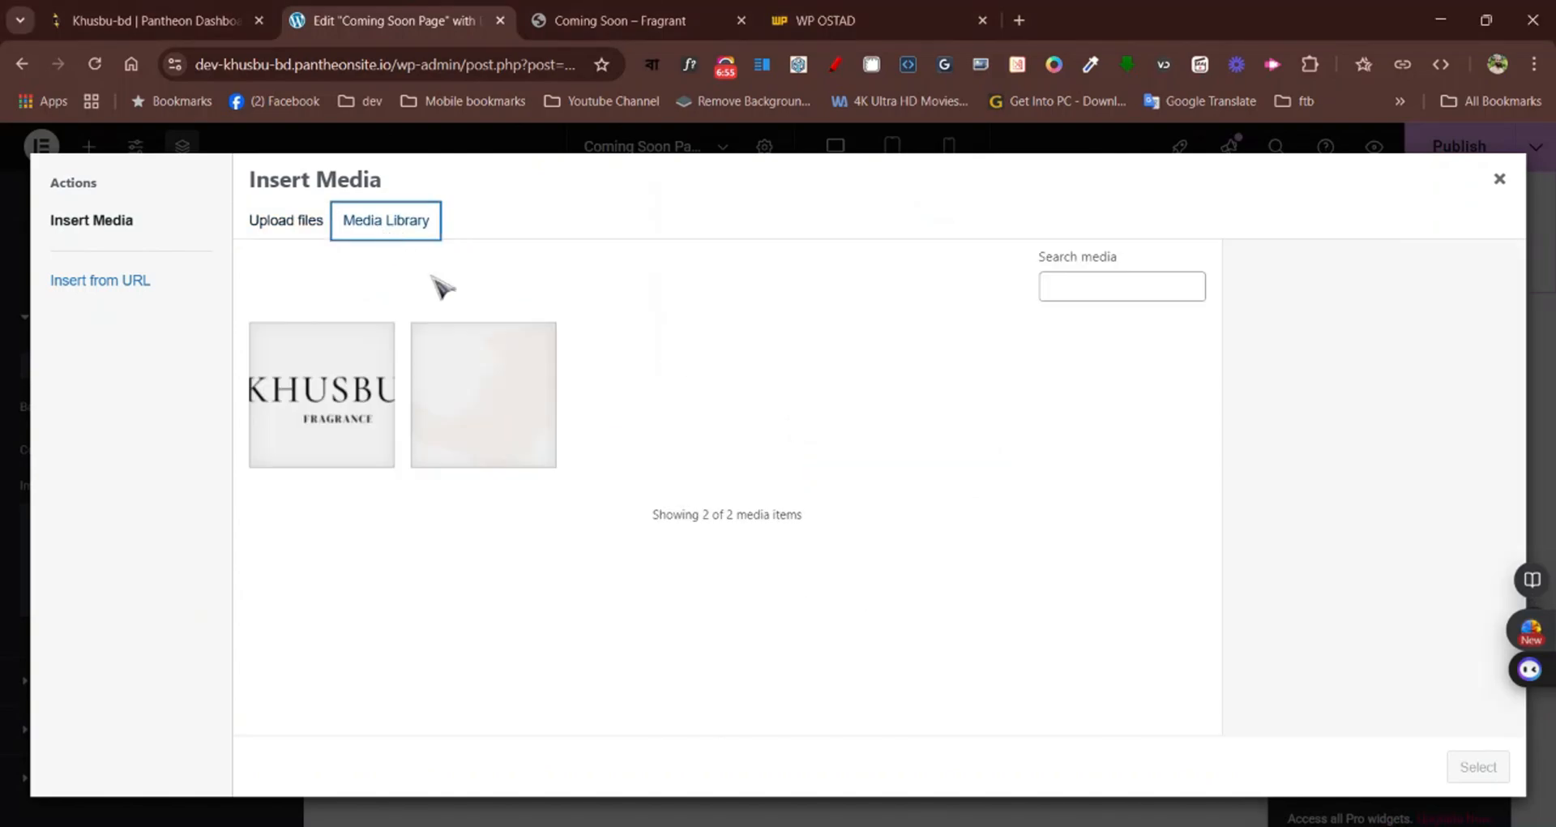
{"action": "left_click", "coordinate": [551, 398]}
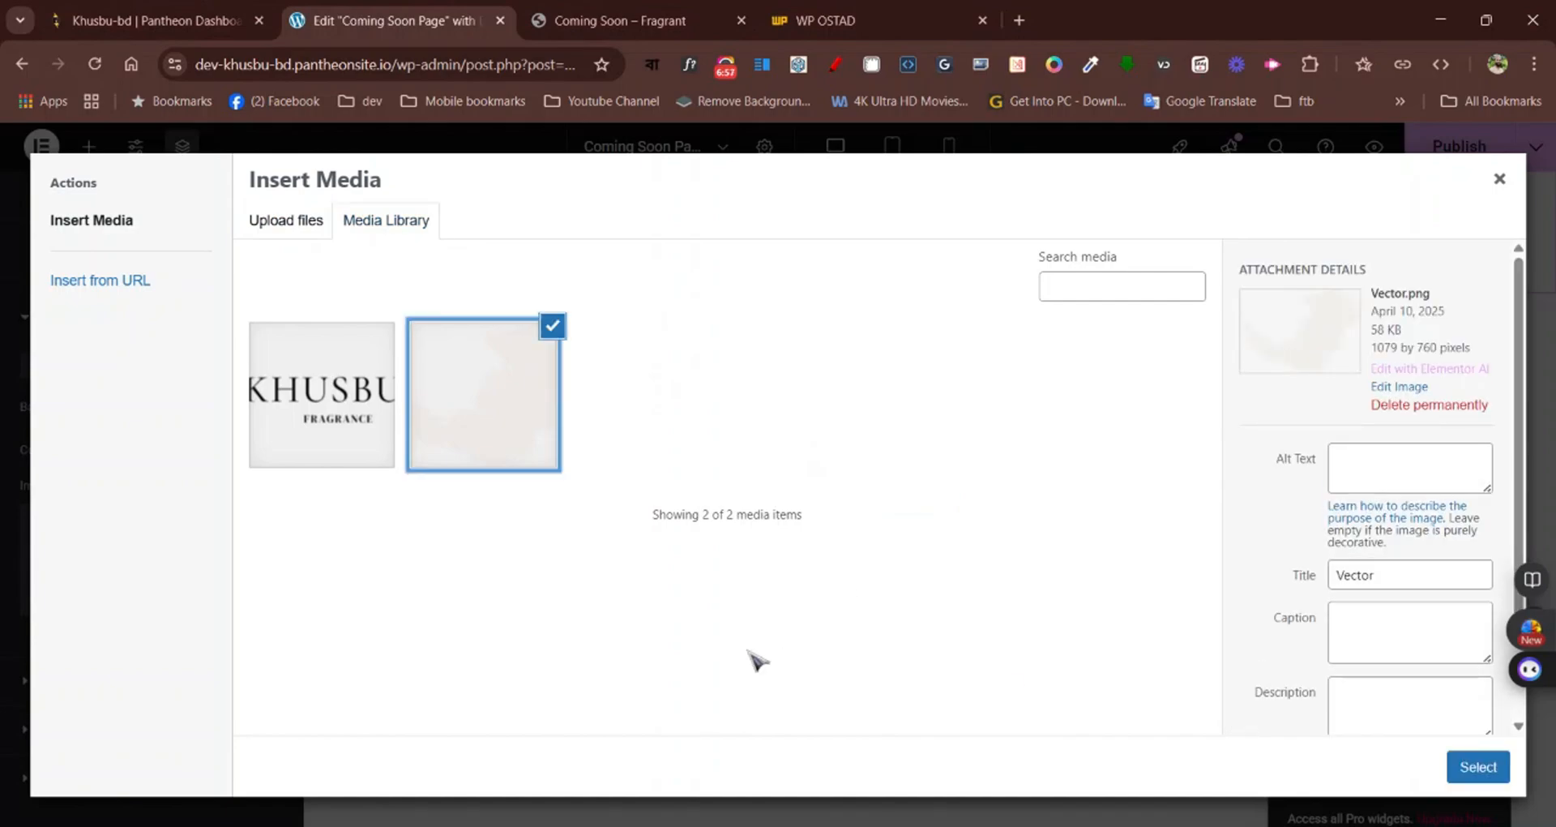
{"action": "left_click", "coordinate": [276, 226]}
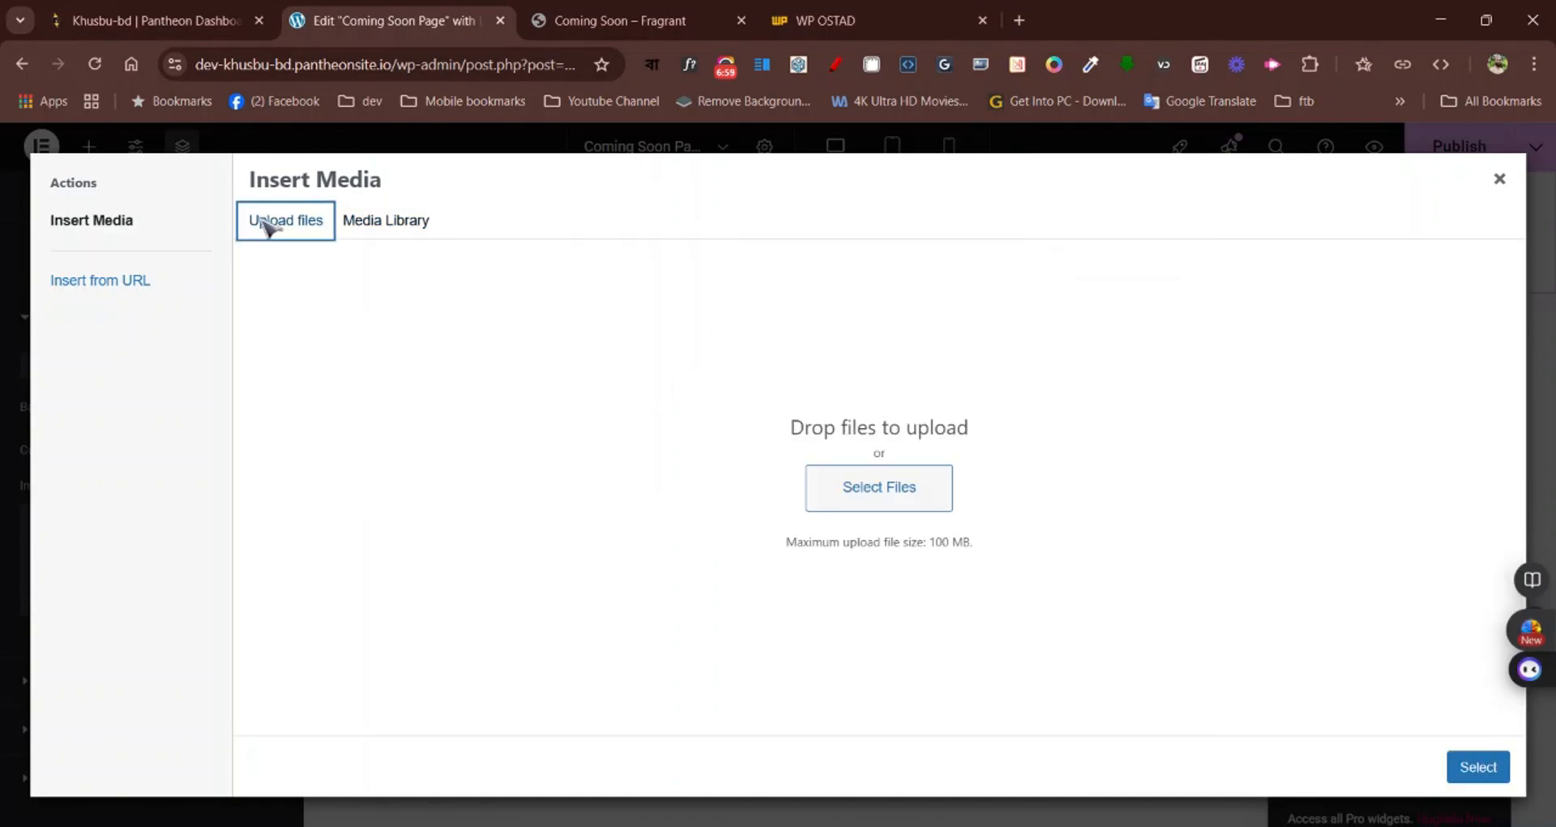
{"action": "left_click", "coordinate": [910, 504]}
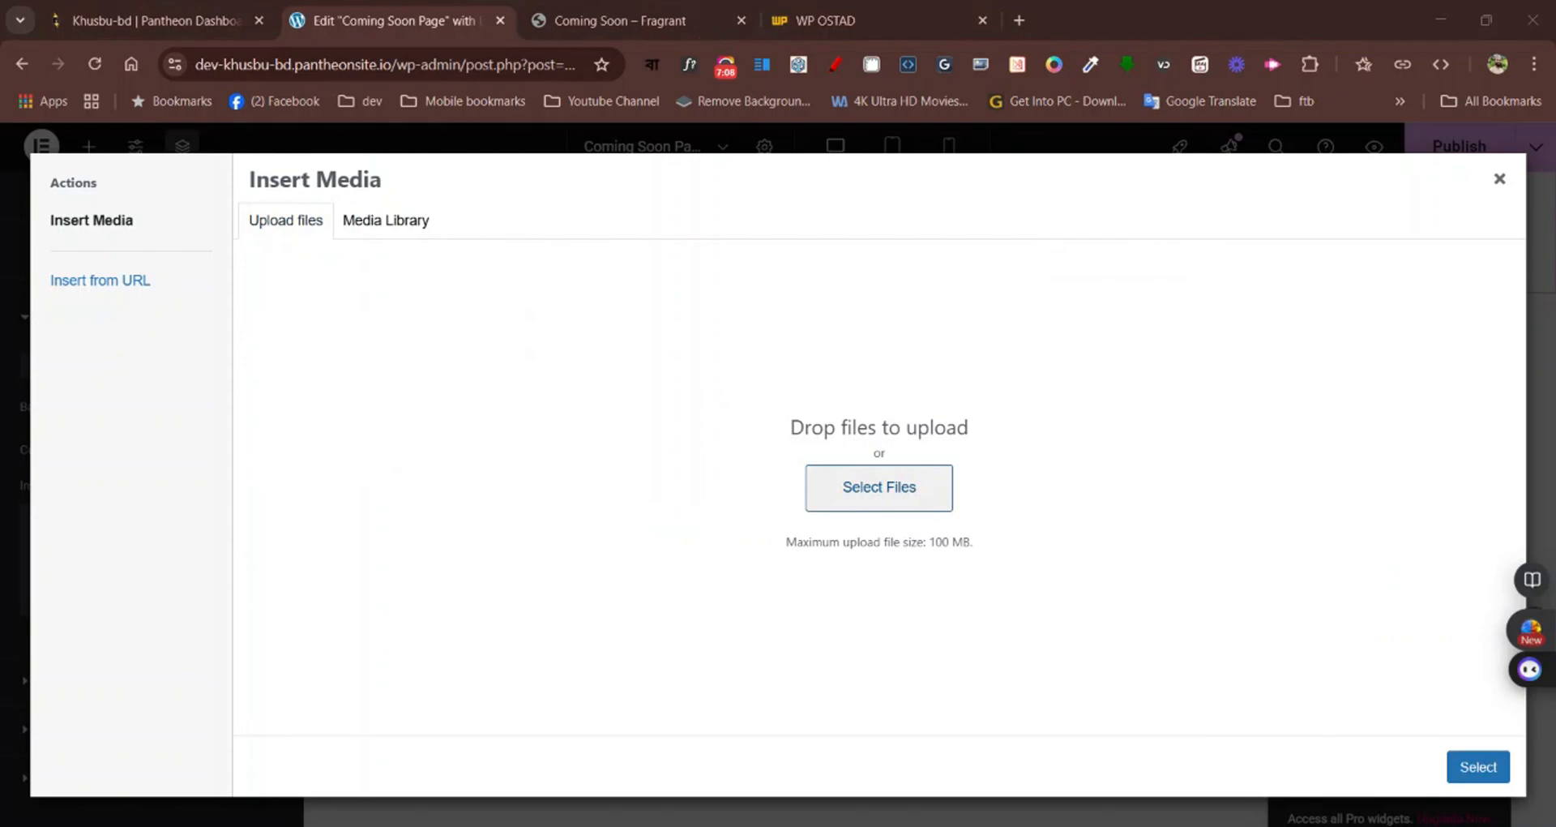
{"action": "key", "text": "Escape"}
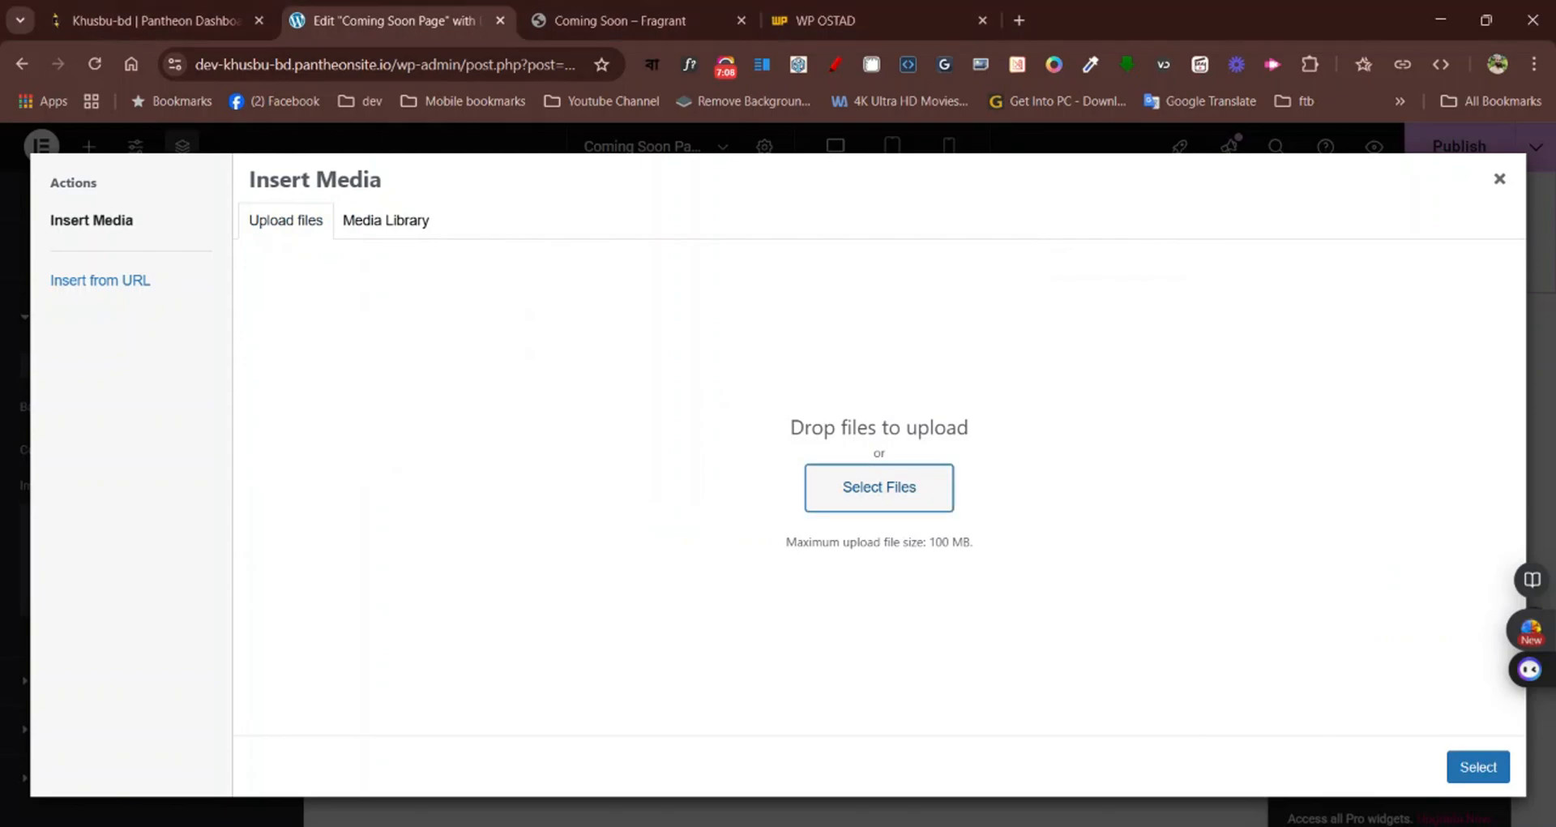
{"action": "left_click", "coordinate": [388, 221]}
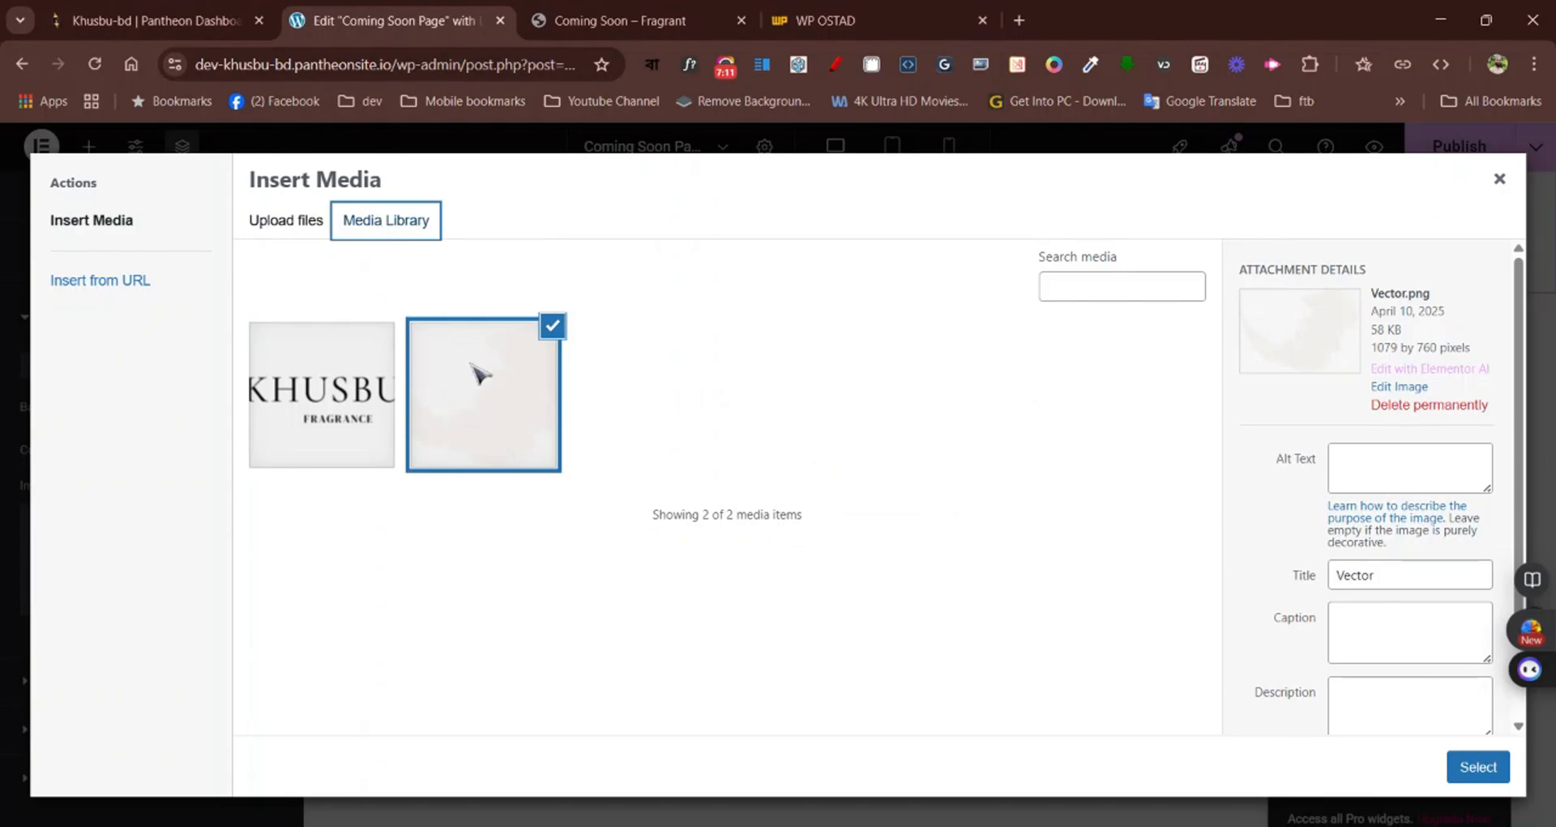
{"action": "left_click", "coordinate": [1480, 766]}
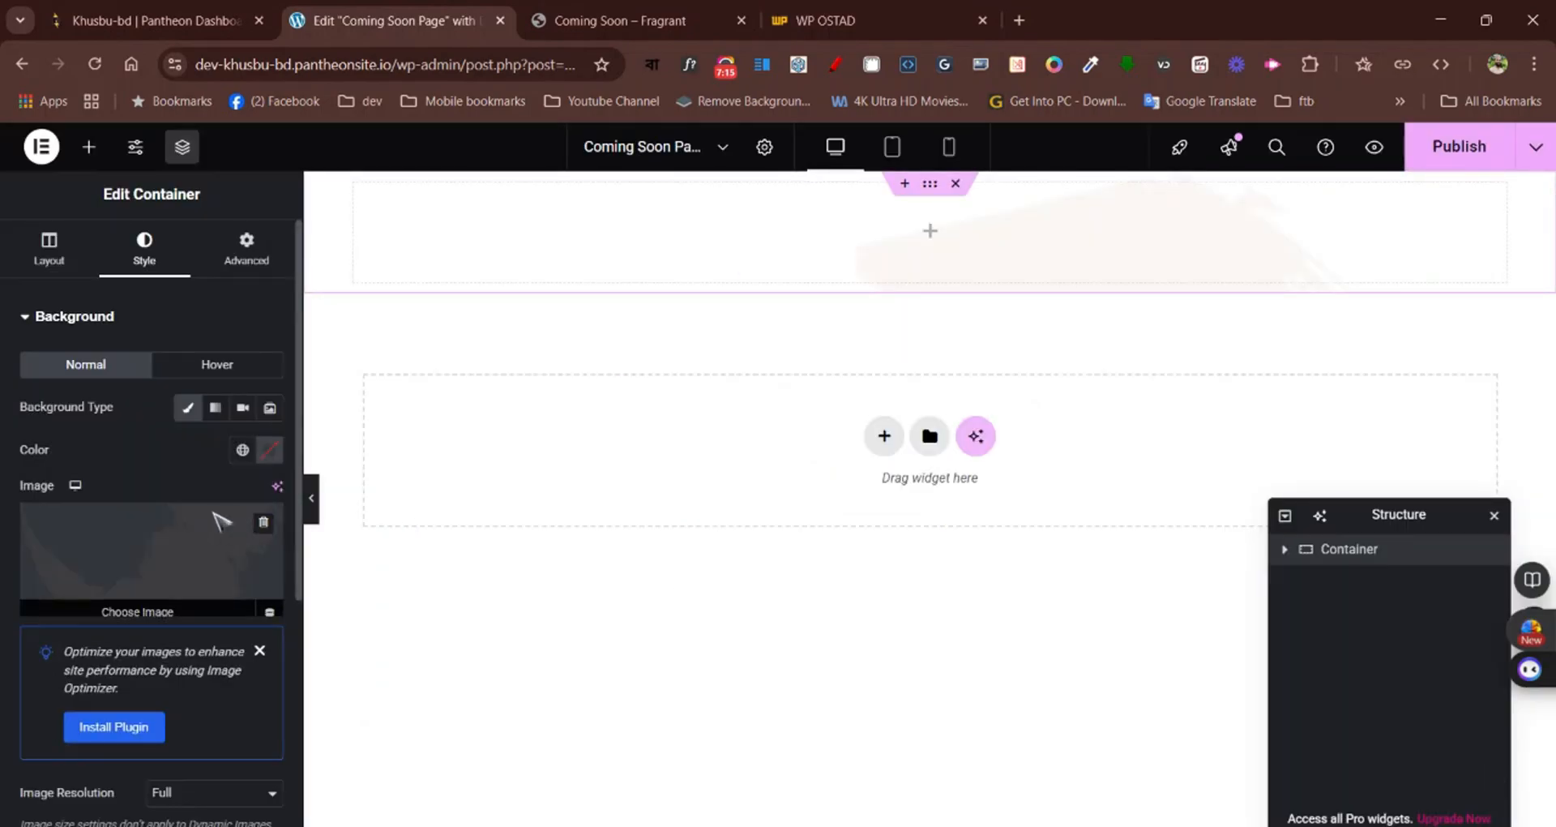
Set the container's background image to Center Center position, No-repeat and Cover display size
{"action": "scroll", "coordinate": [191, 486], "scroll_direction": "down", "scroll_amount": 1}
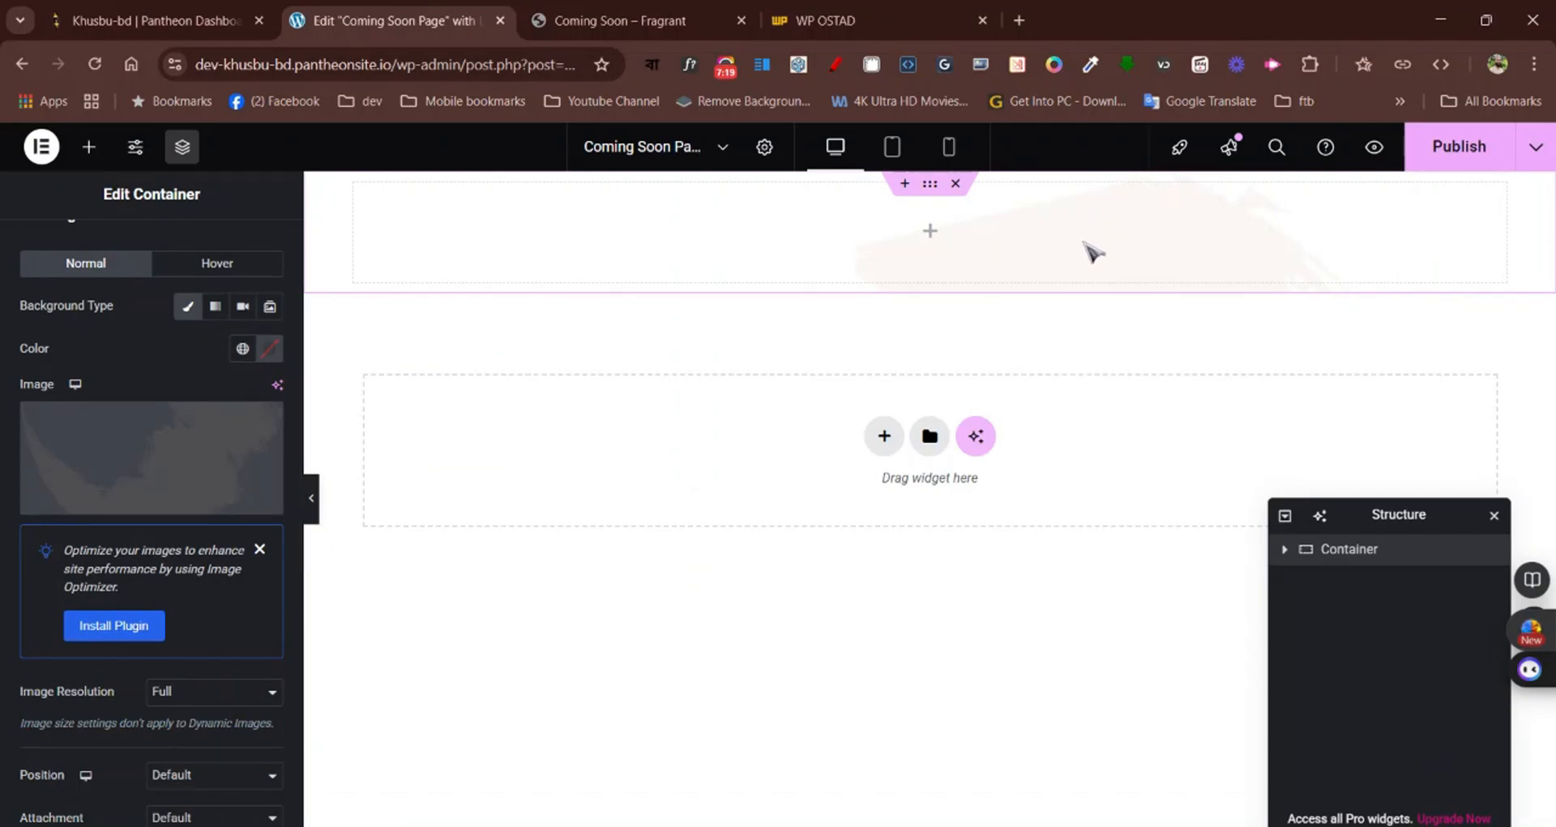
{"action": "scroll", "coordinate": [203, 573], "scroll_direction": "down", "scroll_amount": 1}
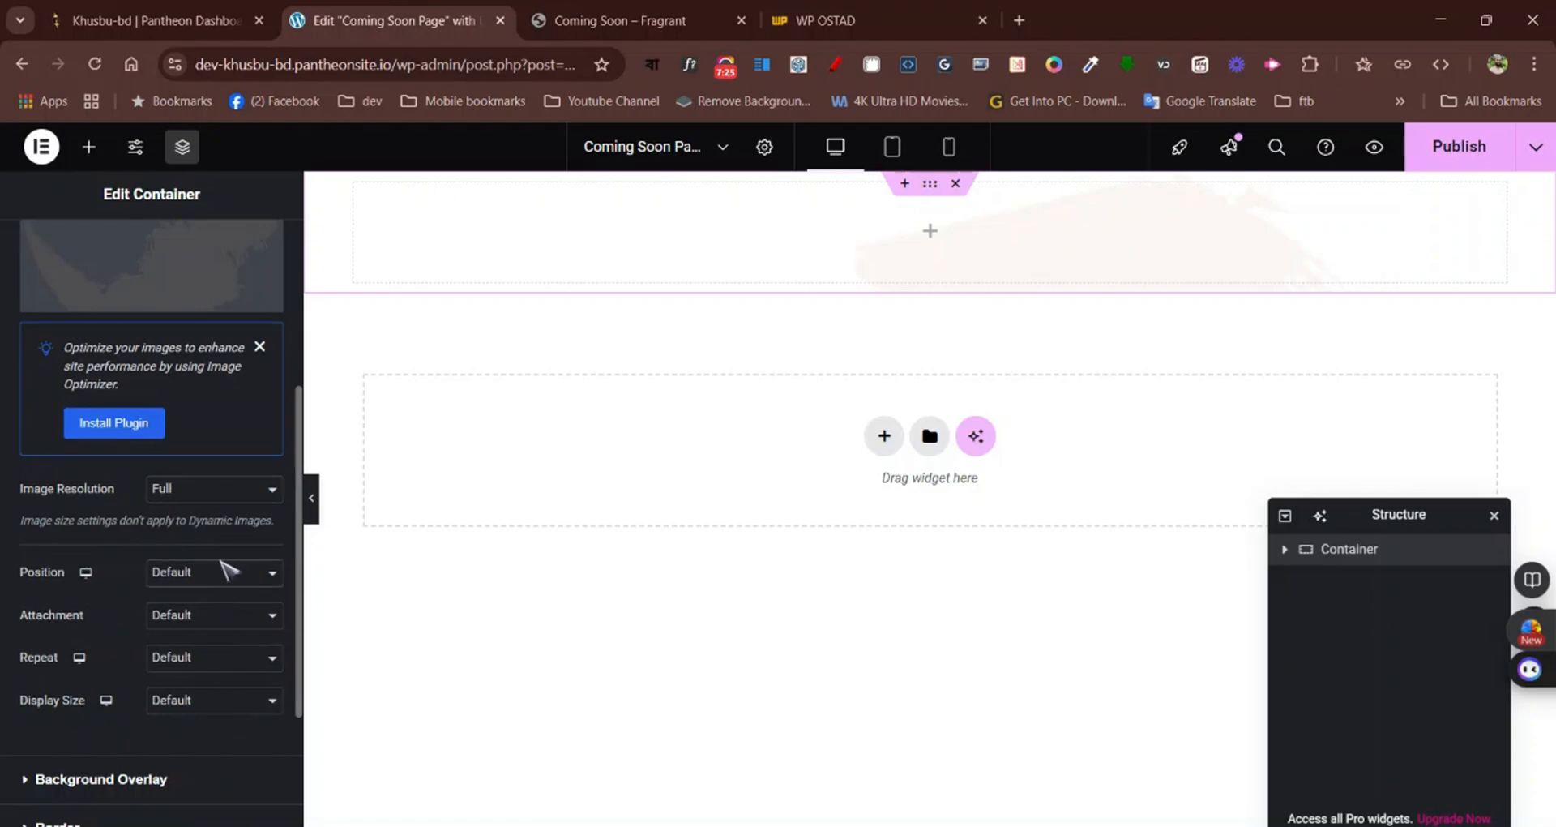
{"action": "left_click", "coordinate": [221, 571]}
{"action": "left_click", "coordinate": [191, 614]}
{"action": "left_click", "coordinate": [202, 658]}
{"action": "left_click", "coordinate": [181, 681]}
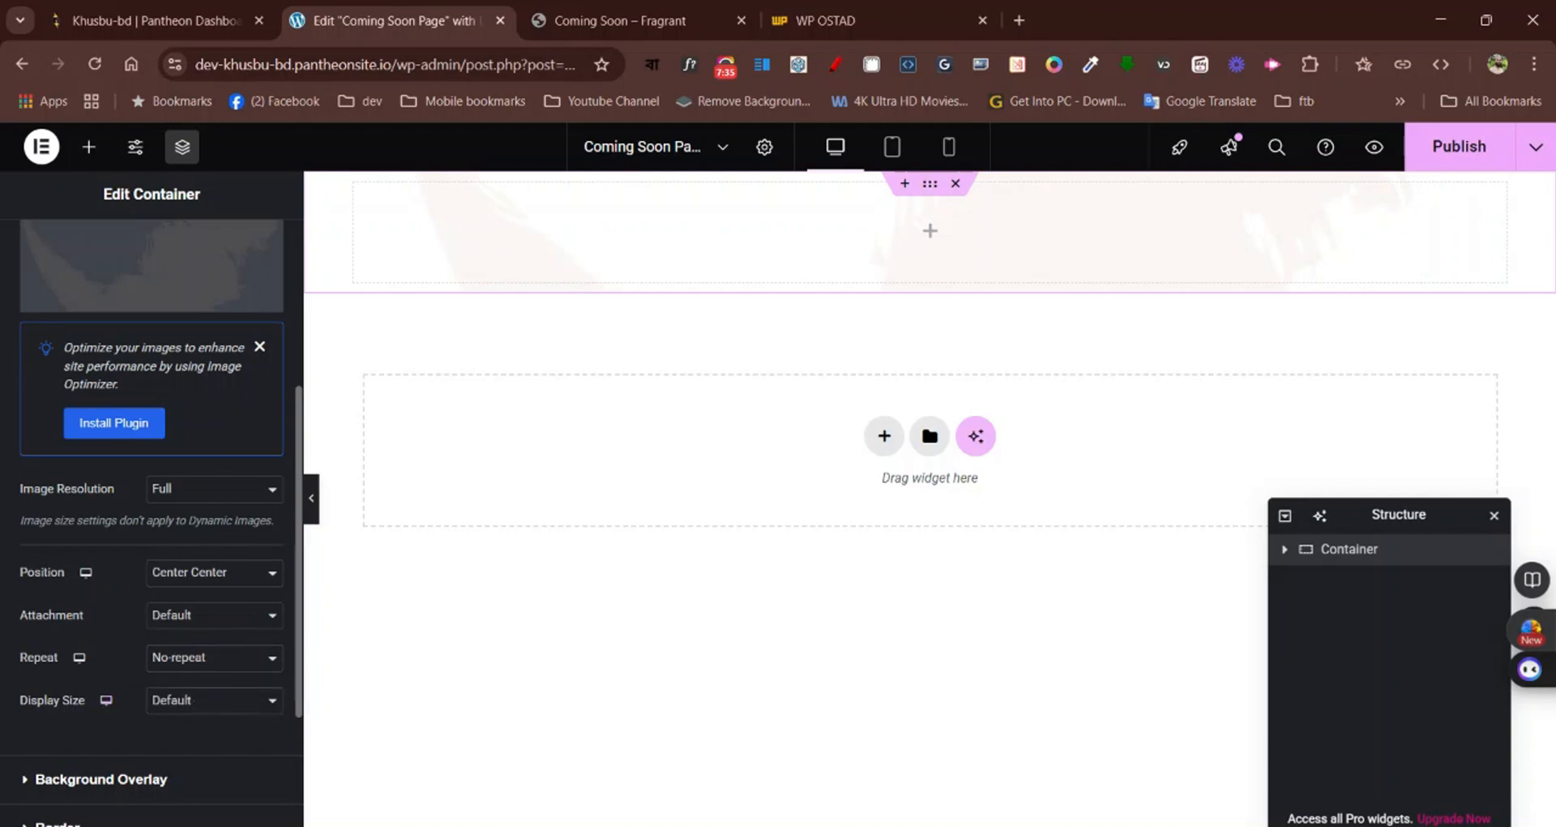
{"action": "left_click", "coordinate": [185, 776]}
{"action": "left_click", "coordinate": [210, 702]}
{"action": "left_click", "coordinate": [207, 632]}
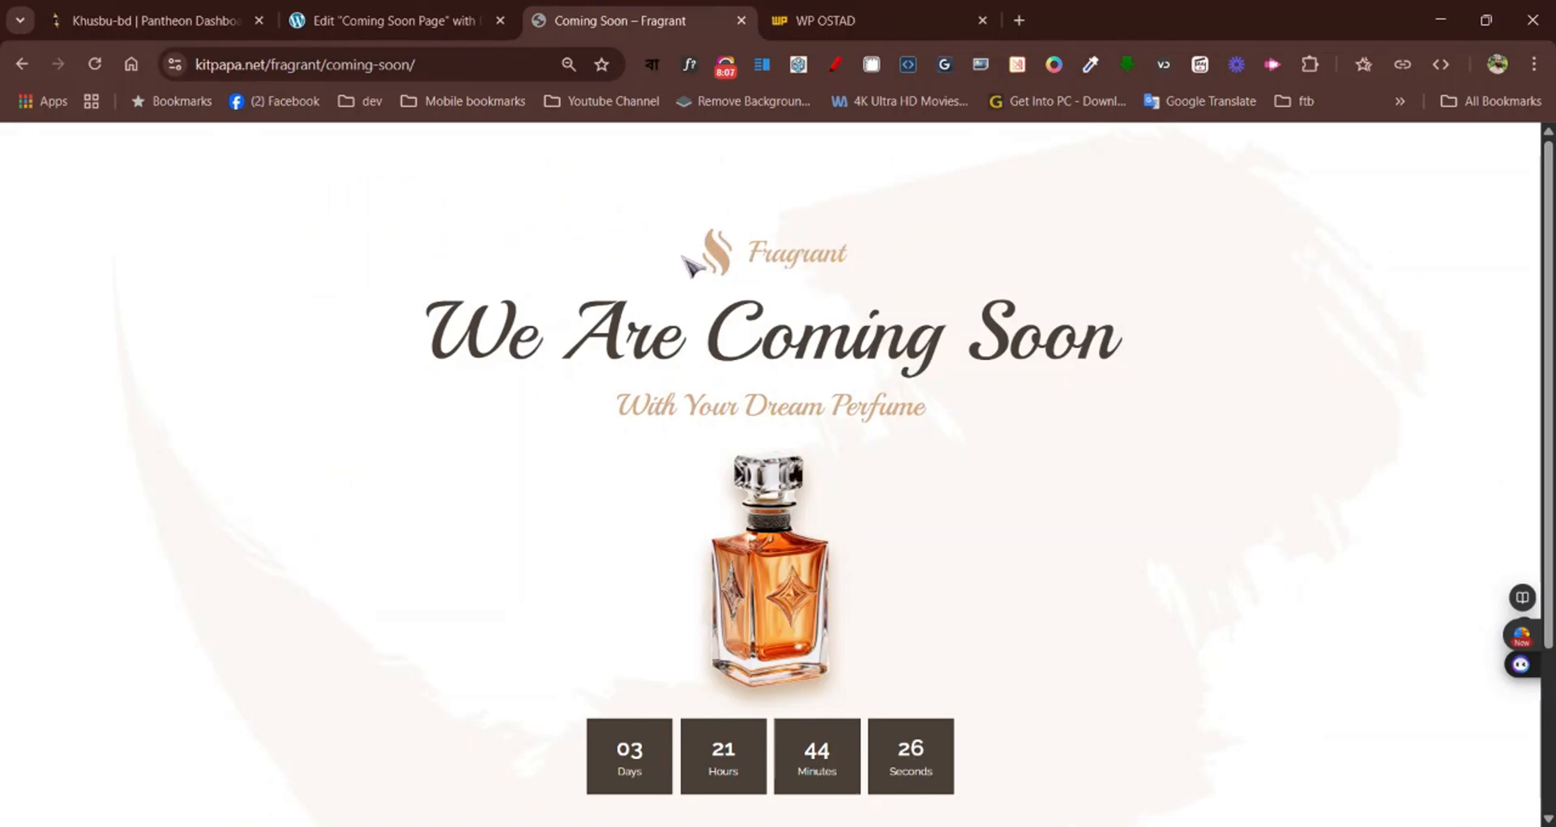
{"action": "left_click", "coordinate": [406, 10]}
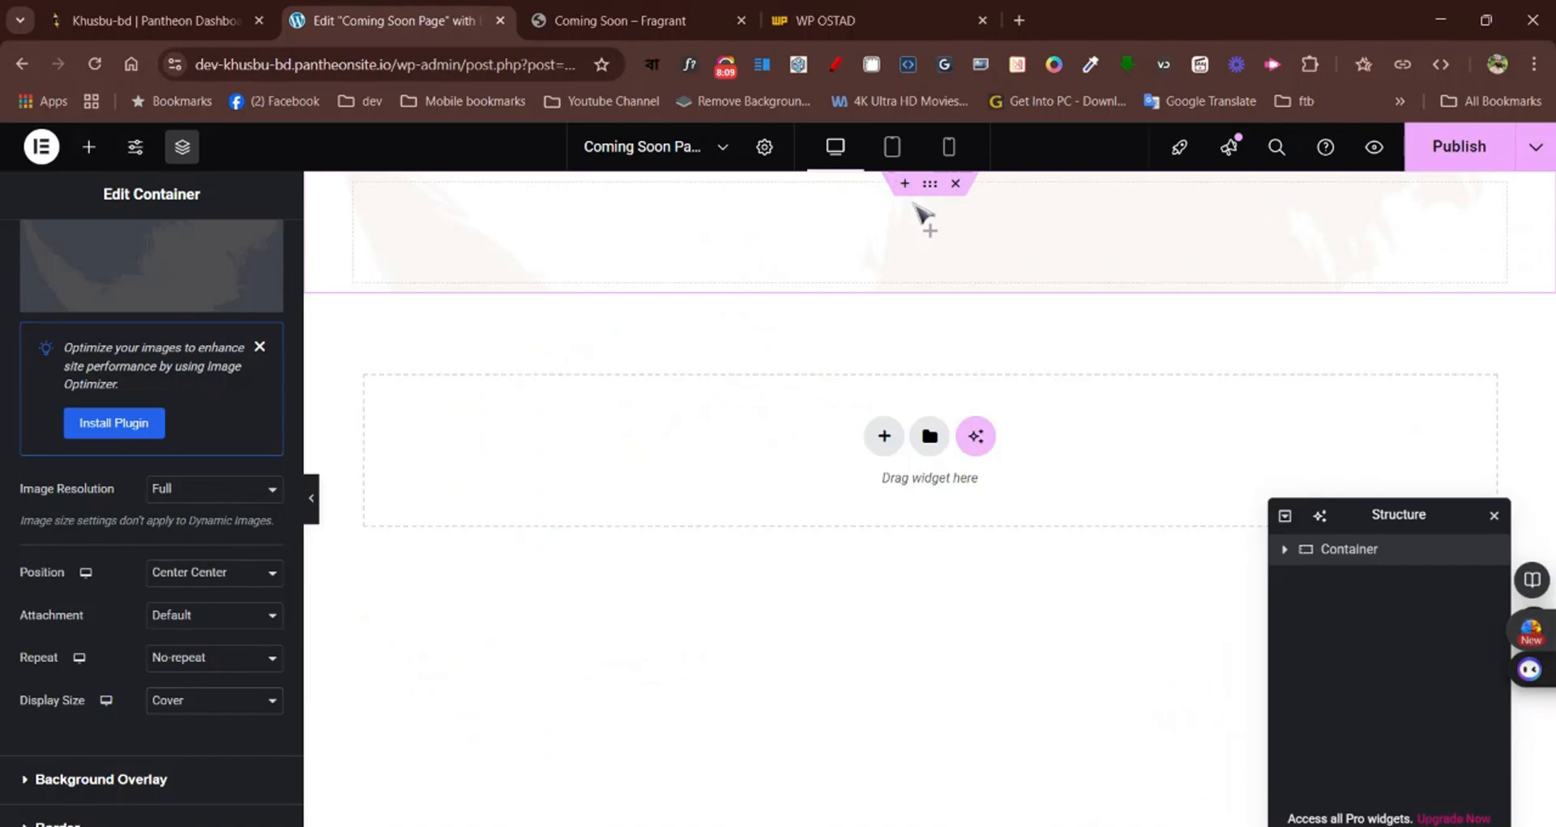
Add an Image widget inside the container and use the Khusbu BD logo, cropped-image-4.webp, from the media library
{"action": "left_click", "coordinate": [81, 143]}
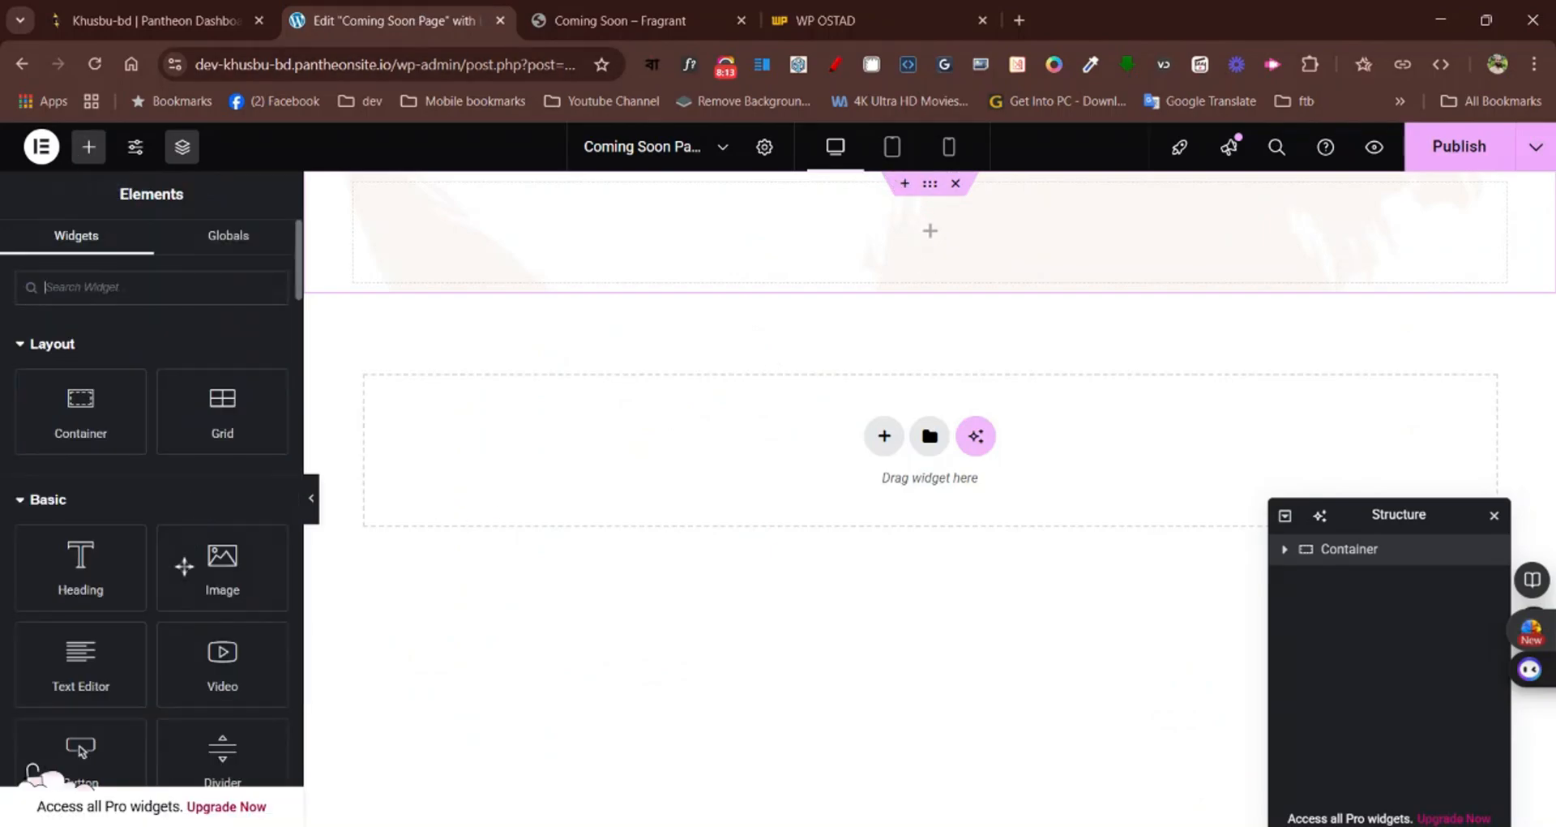
{"action": "left_click_drag", "start_coordinate": [198, 558], "coordinate": [812, 253]}
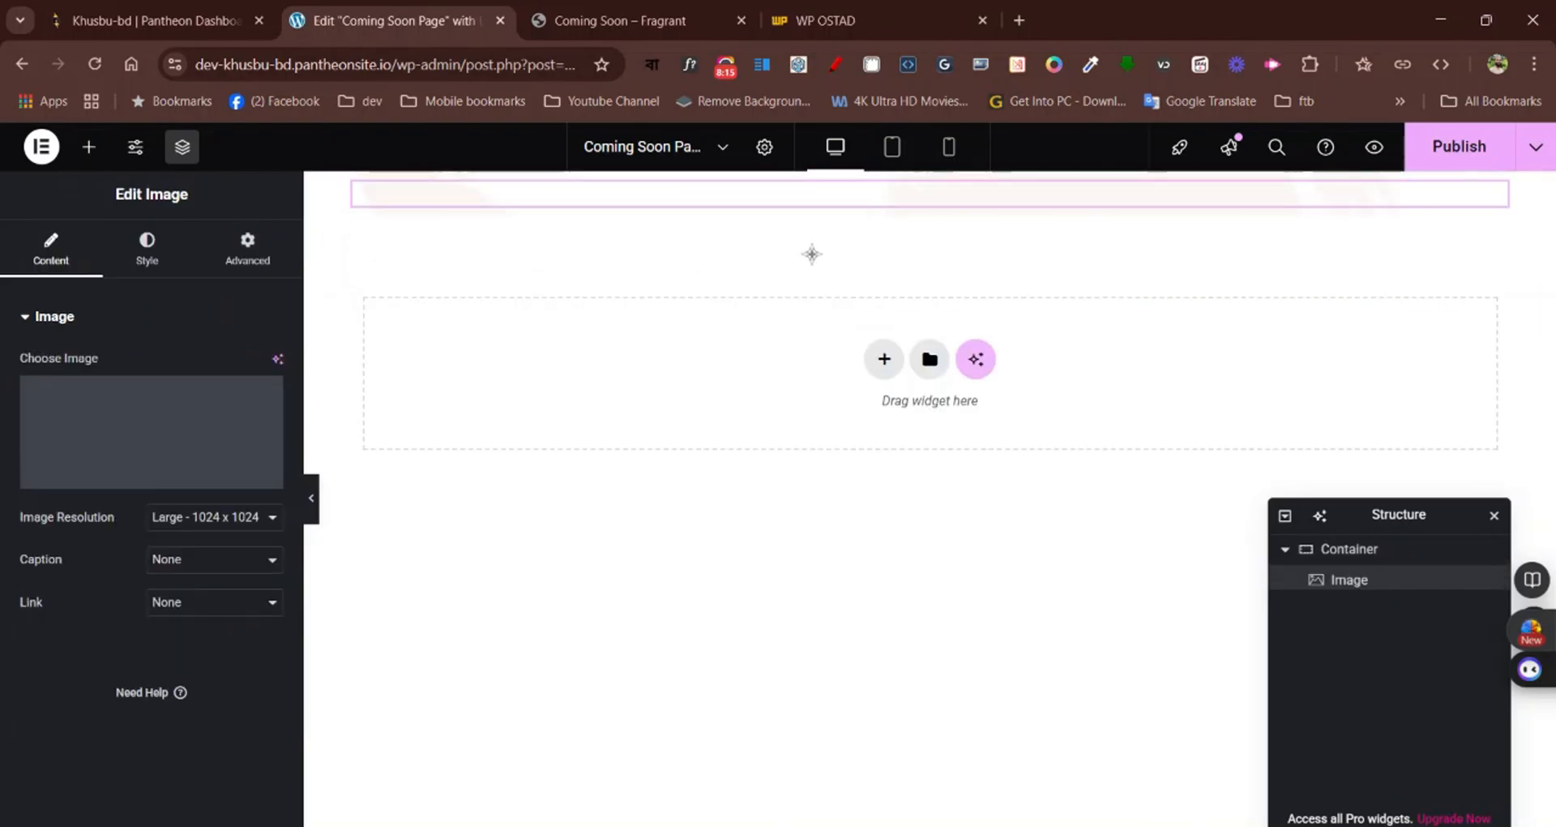
{"action": "left_click", "coordinate": [243, 480]}
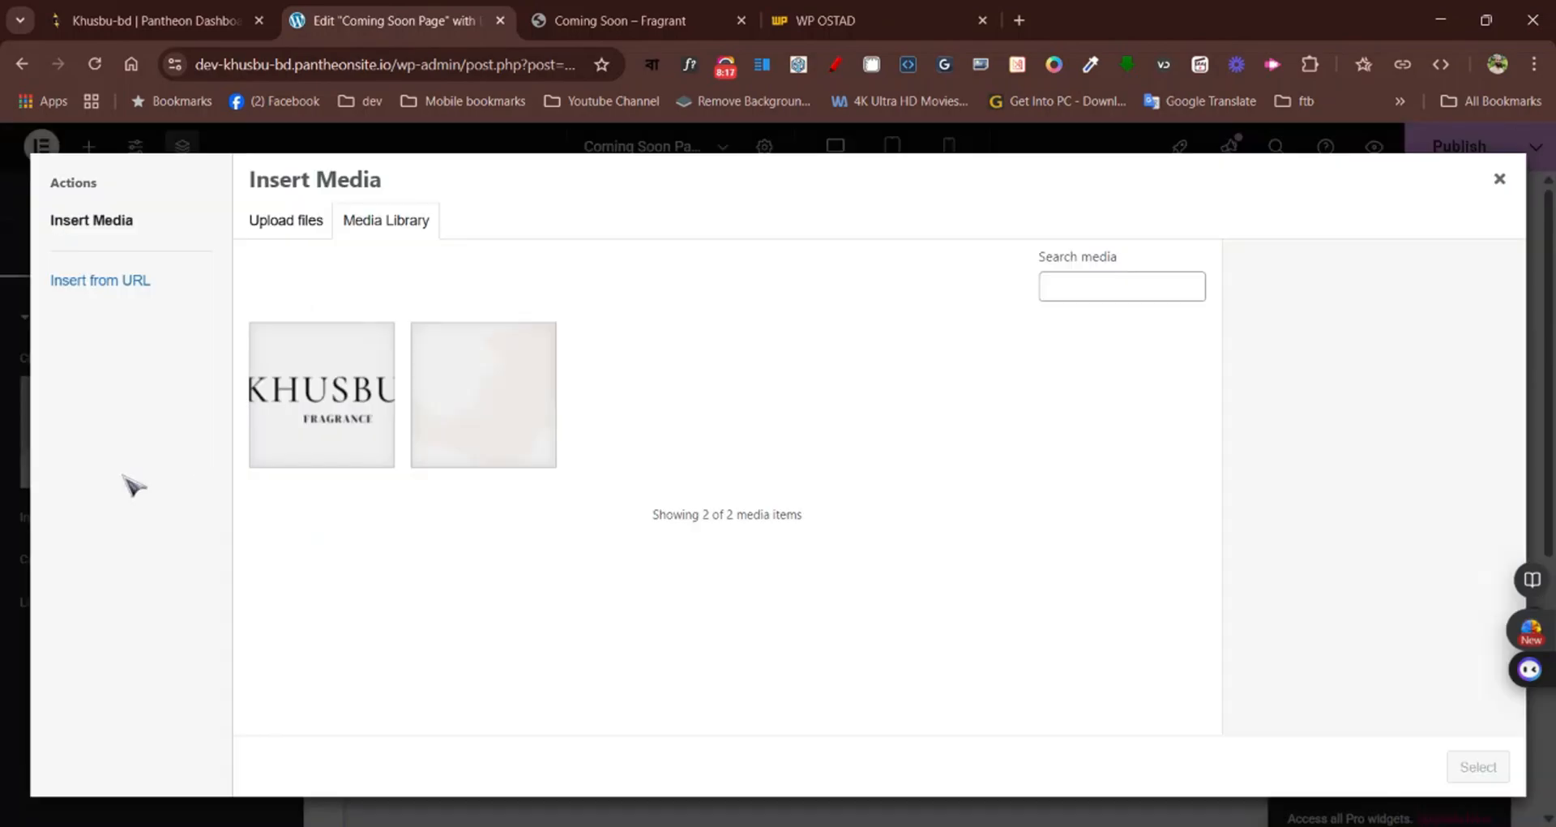
{"action": "left_click", "coordinate": [359, 397]}
{"action": "left_click", "coordinate": [267, 232]}
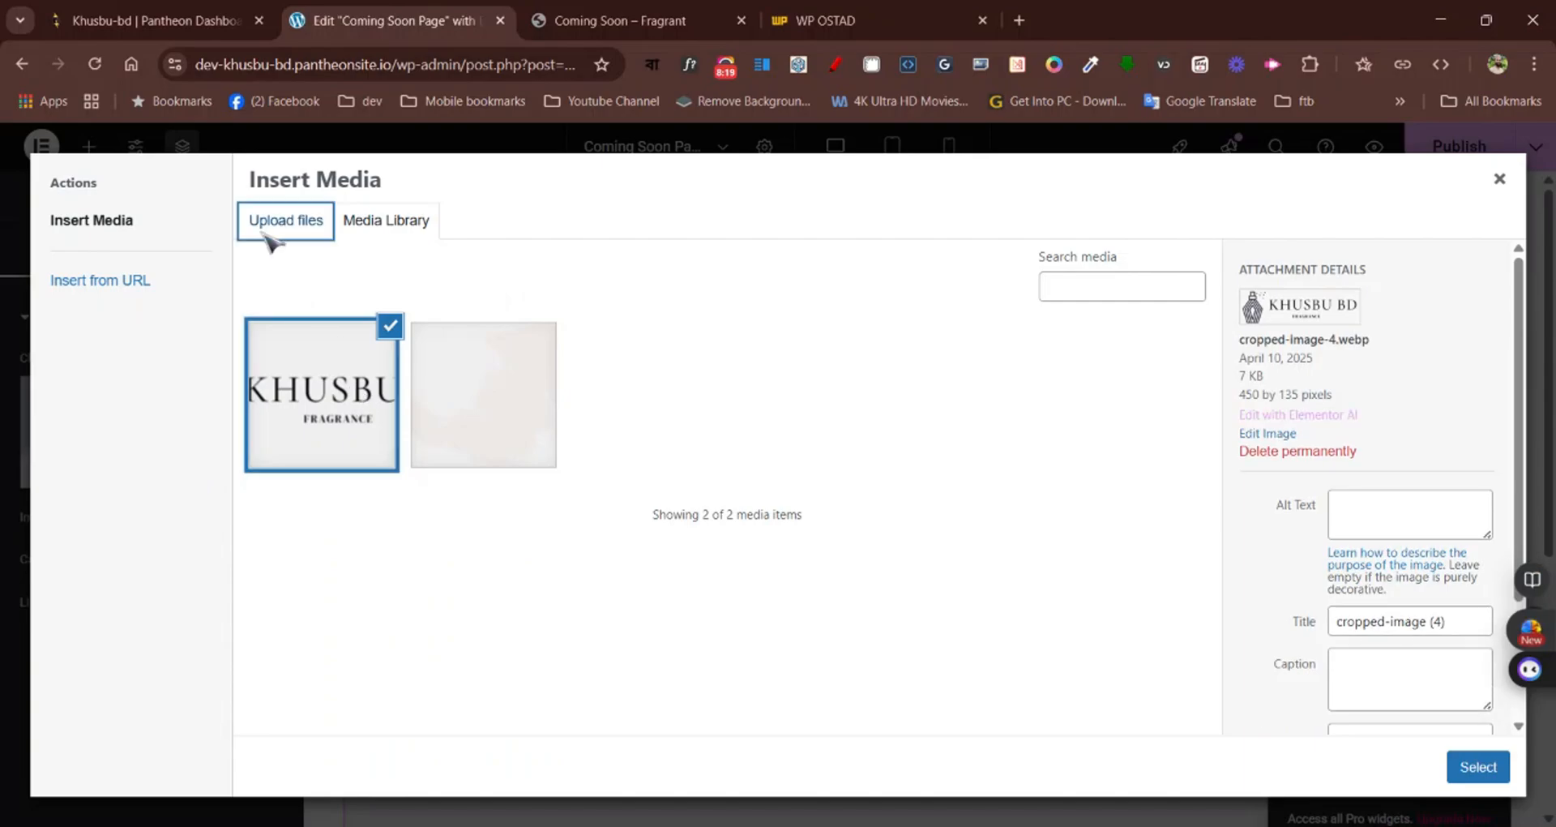
{"action": "left_click", "coordinate": [384, 228]}
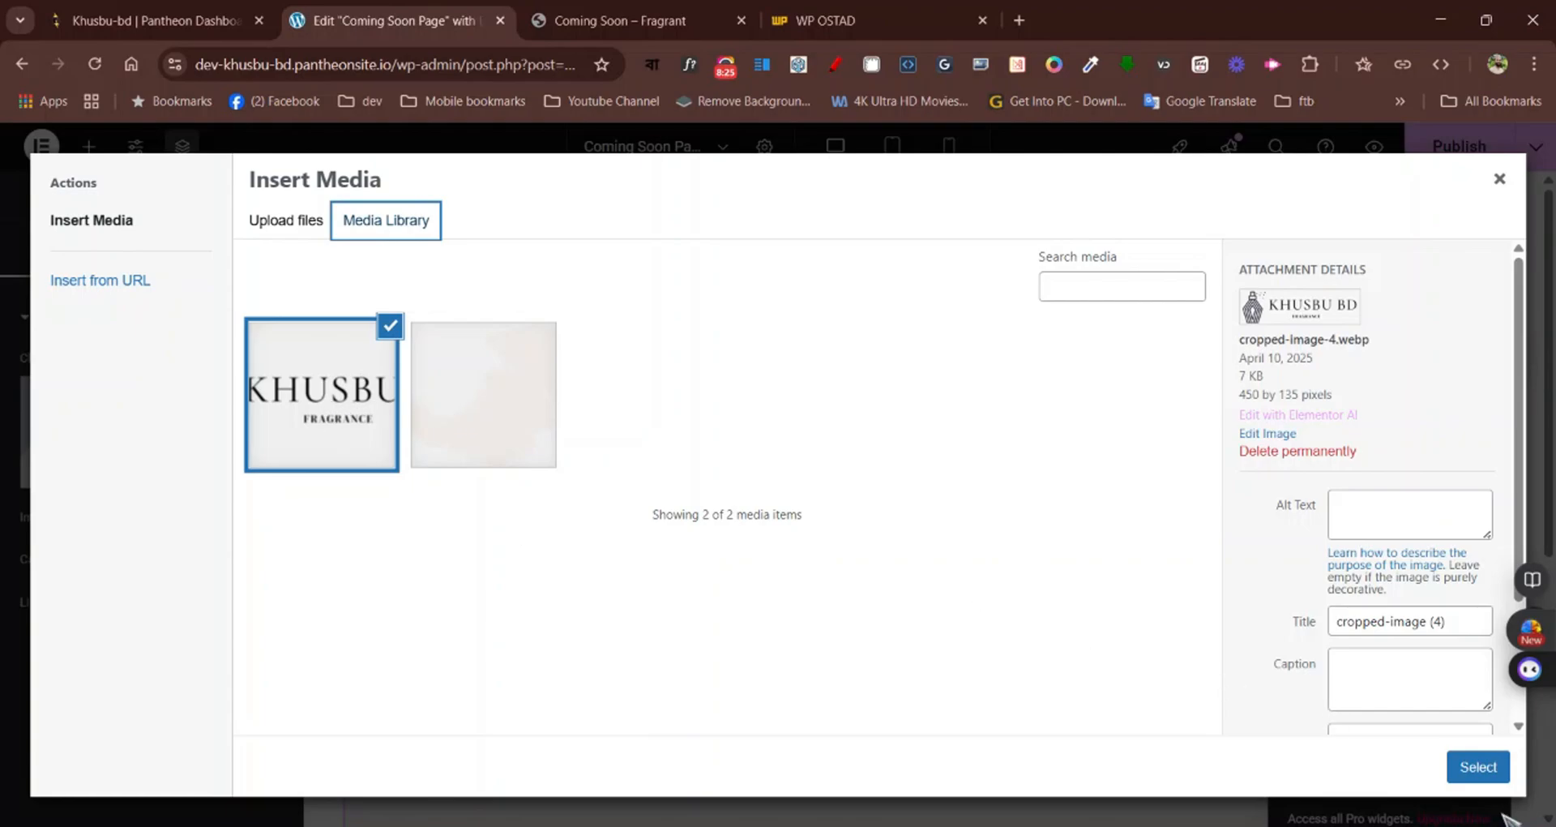
{"action": "left_click", "coordinate": [328, 420]}
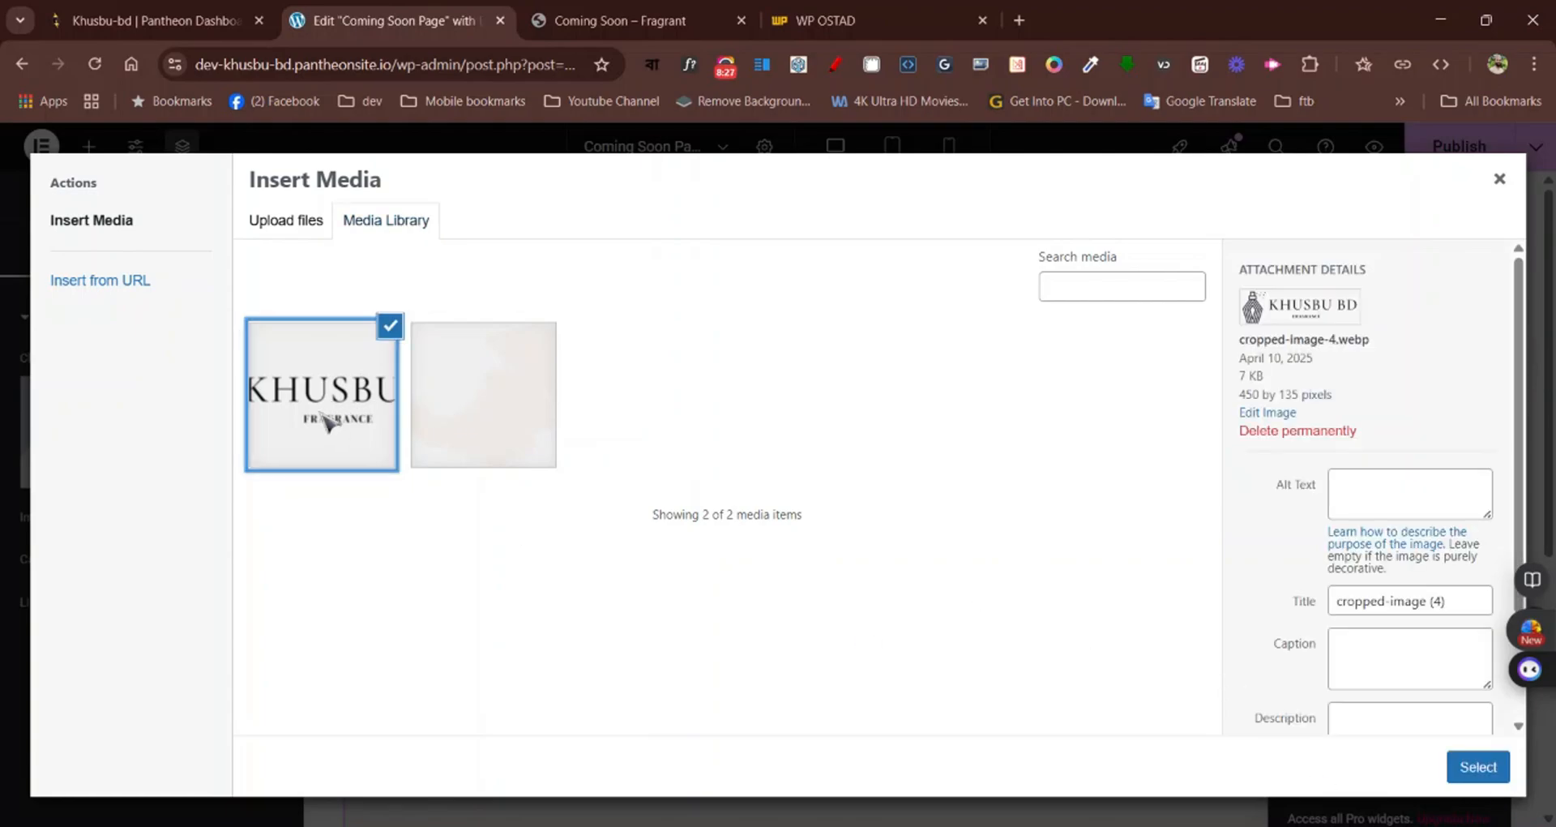
{"action": "left_click", "coordinate": [1476, 767]}
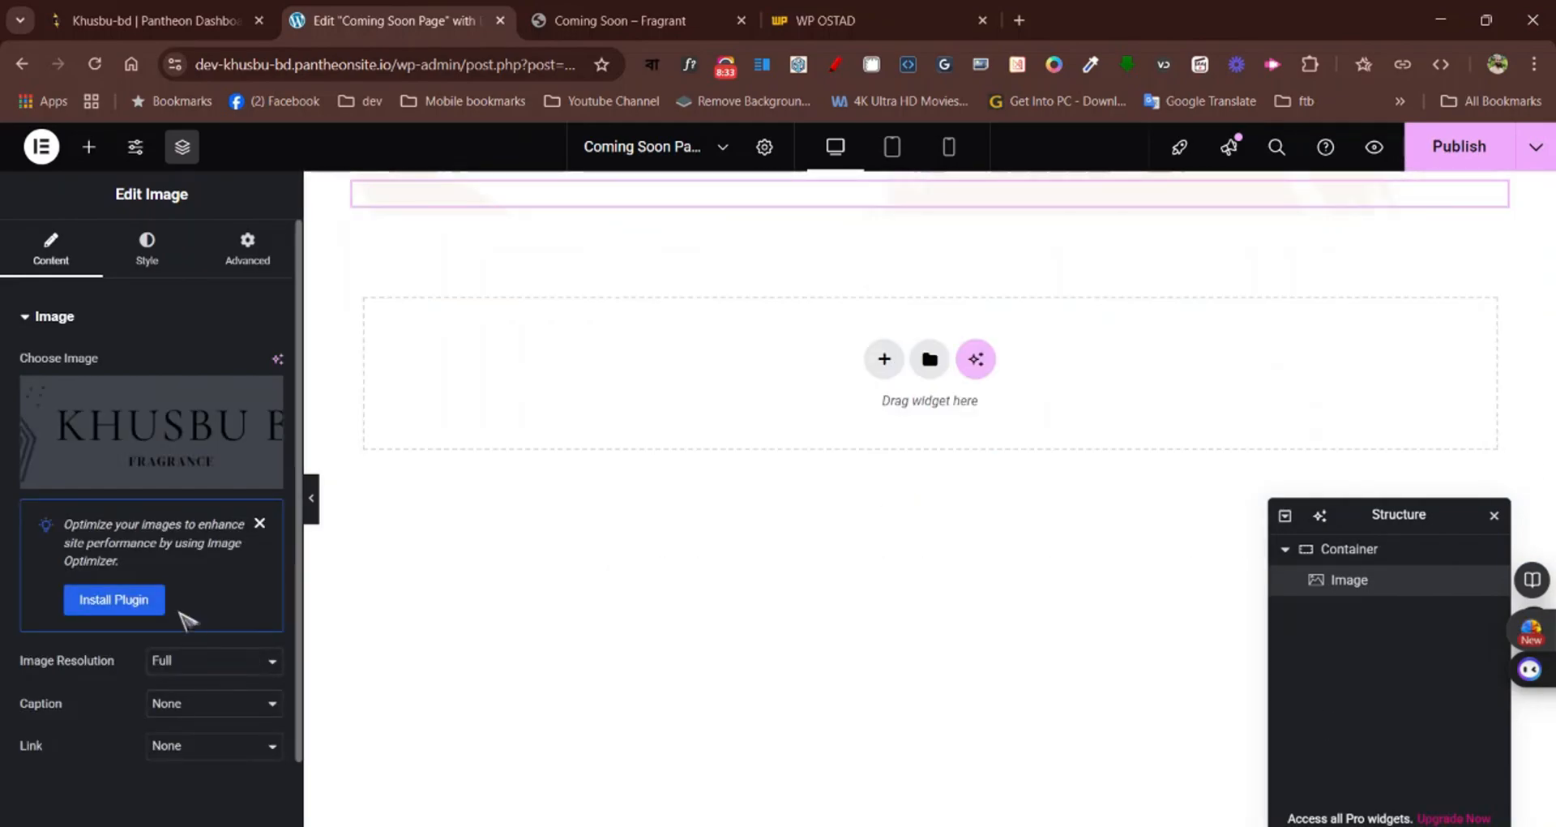
Set the Khusbu BD logo image's width to 20%
{"action": "left_click", "coordinate": [141, 244]}
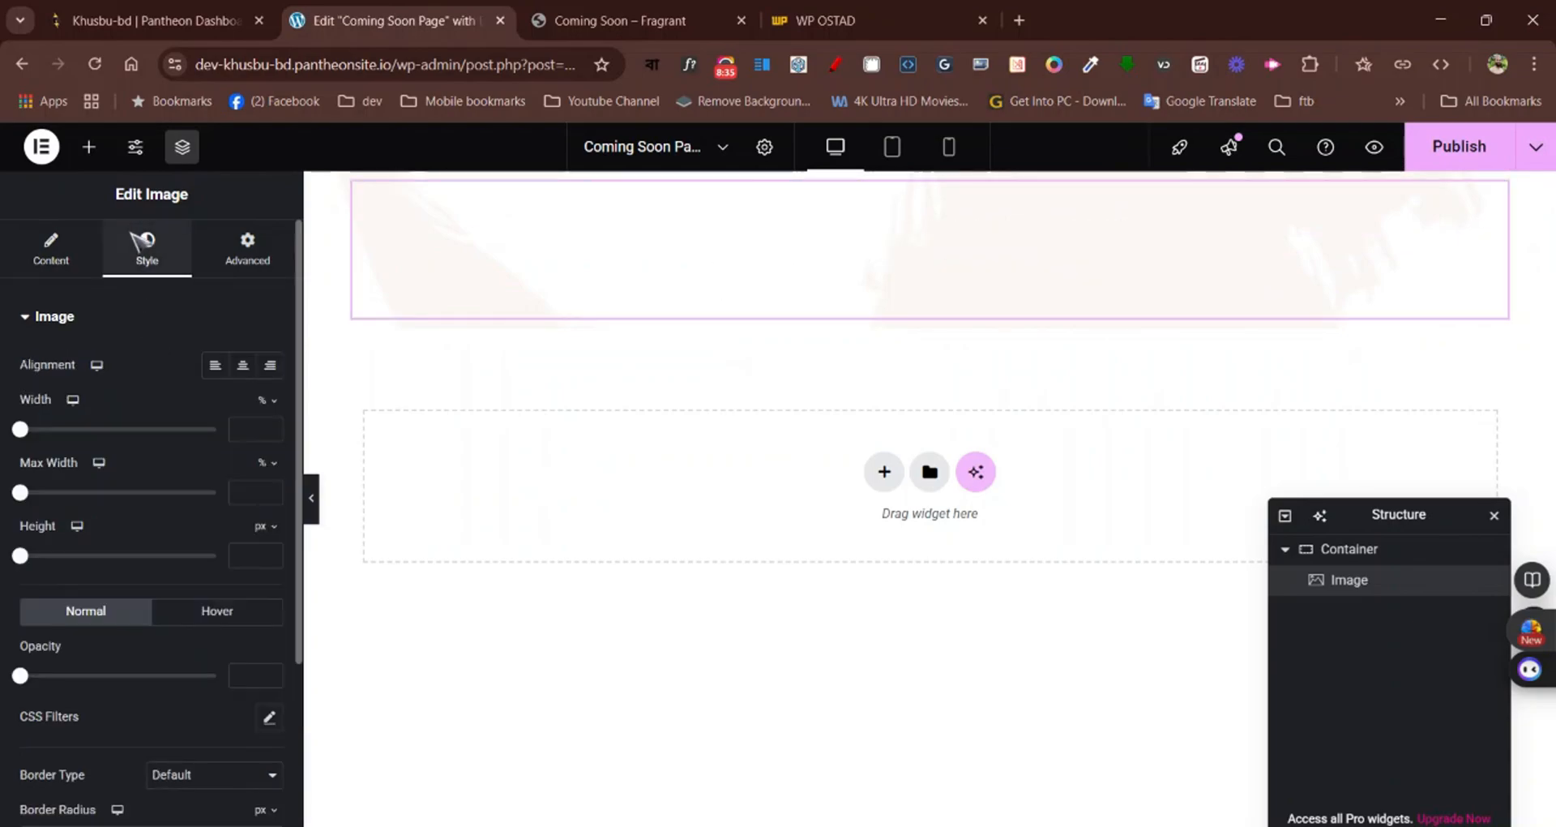
{"action": "left_click_drag", "start_coordinate": [21, 431], "coordinate": [66, 433]}
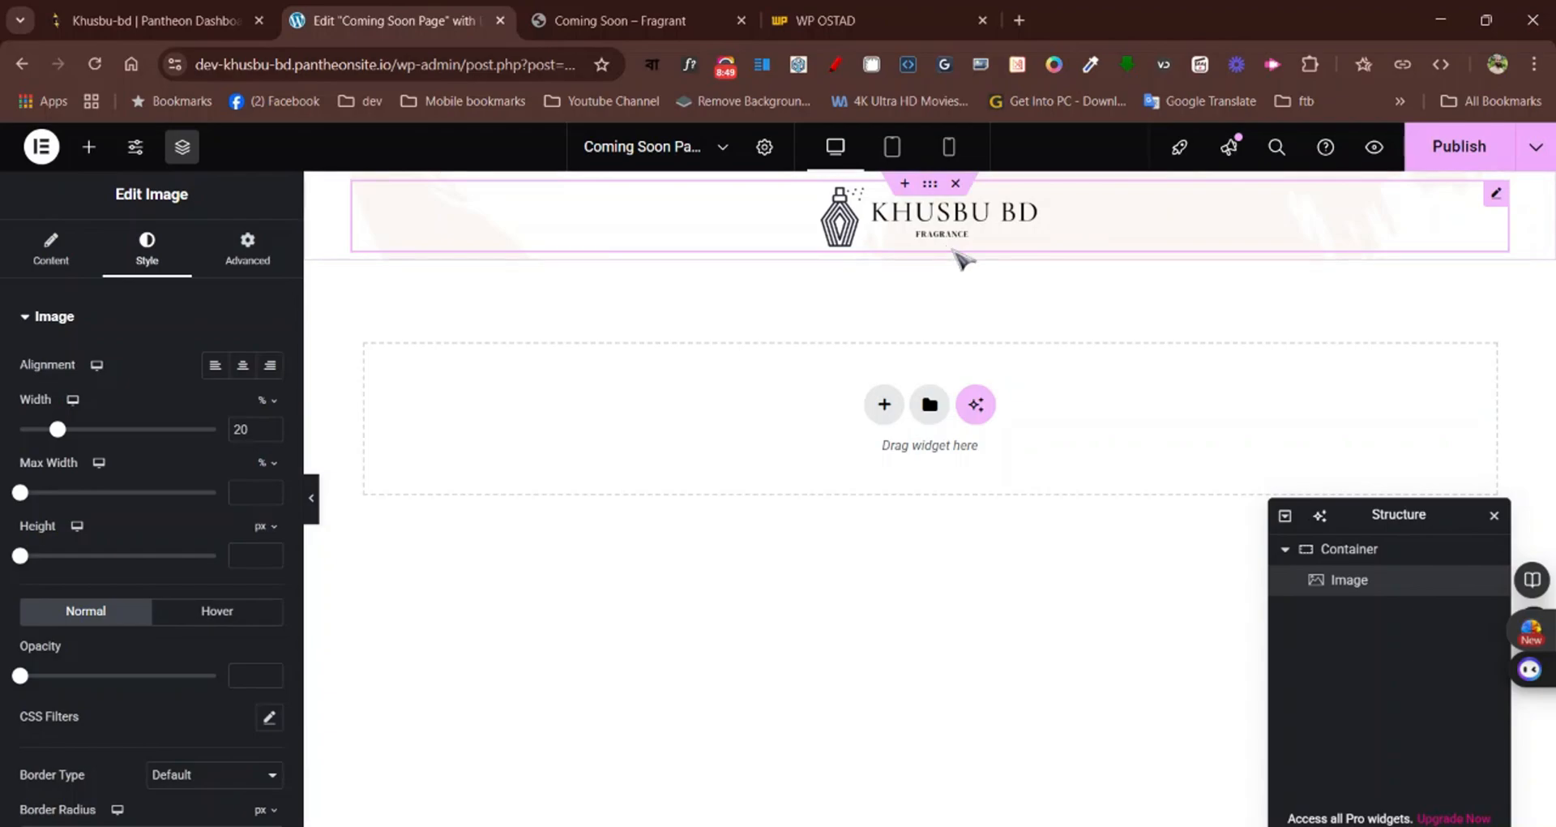
Check the main heading on the Fragrant reference page and add a Heading widget directly below the logo in the container
{"action": "left_click", "coordinate": [625, 15]}
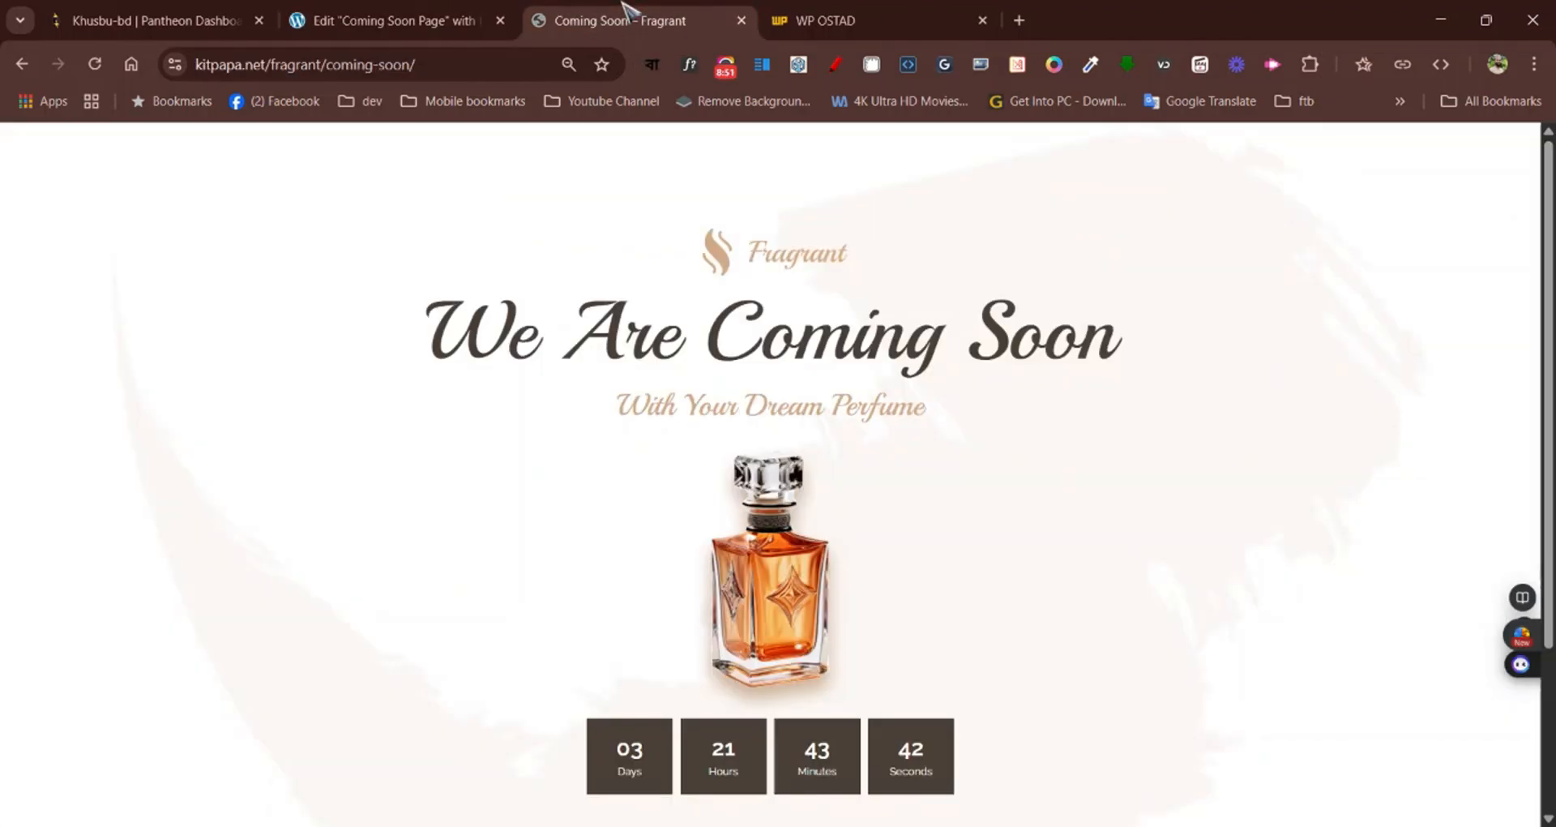
{"action": "left_click_drag", "start_coordinate": [430, 332], "coordinate": [1181, 347]}
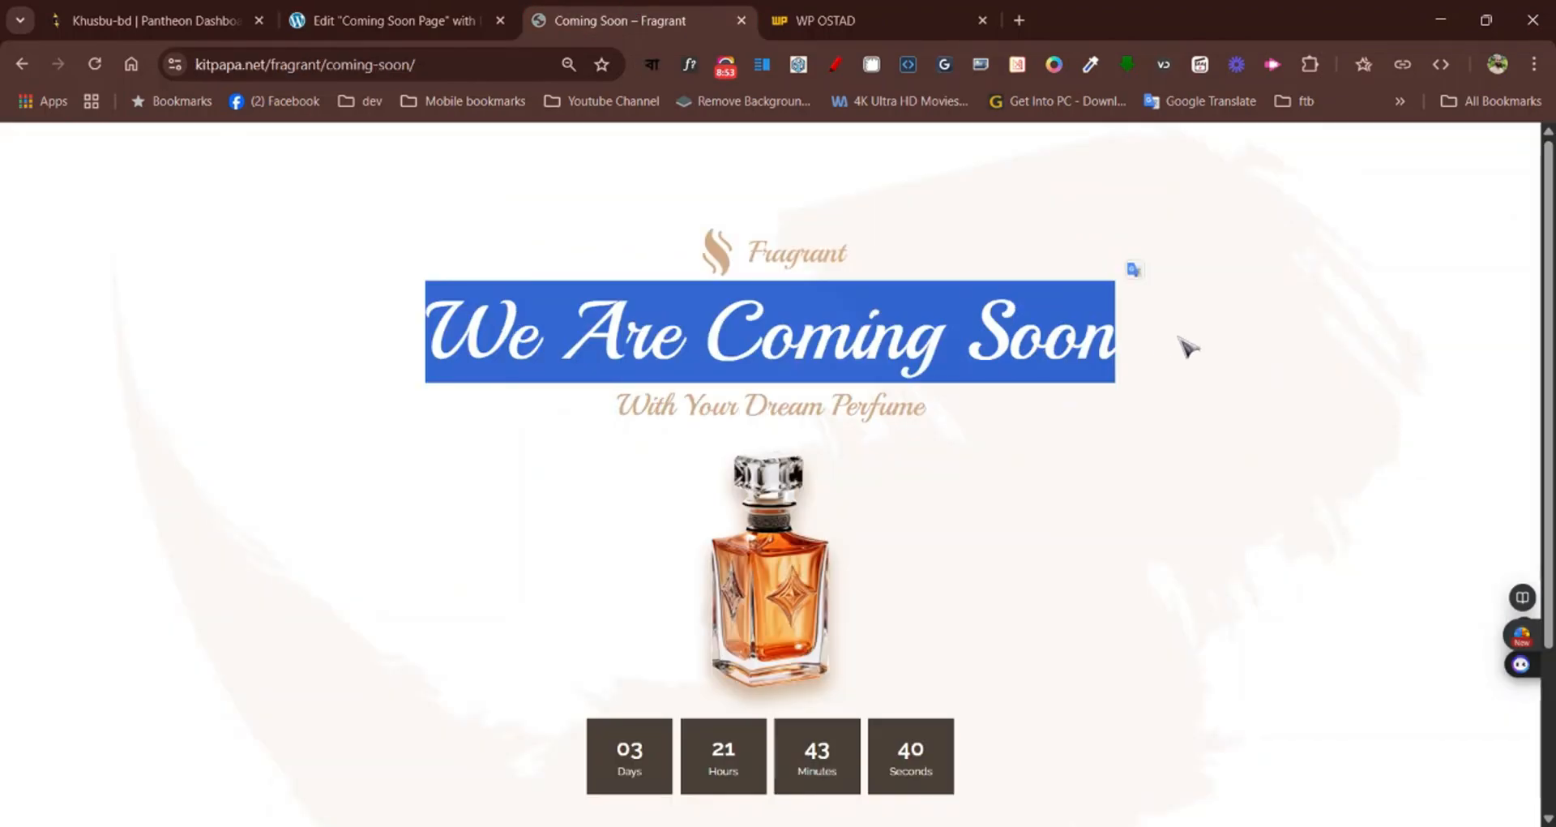
{"action": "left_click", "coordinate": [1196, 347]}
{"action": "left_click", "coordinate": [392, 22]}
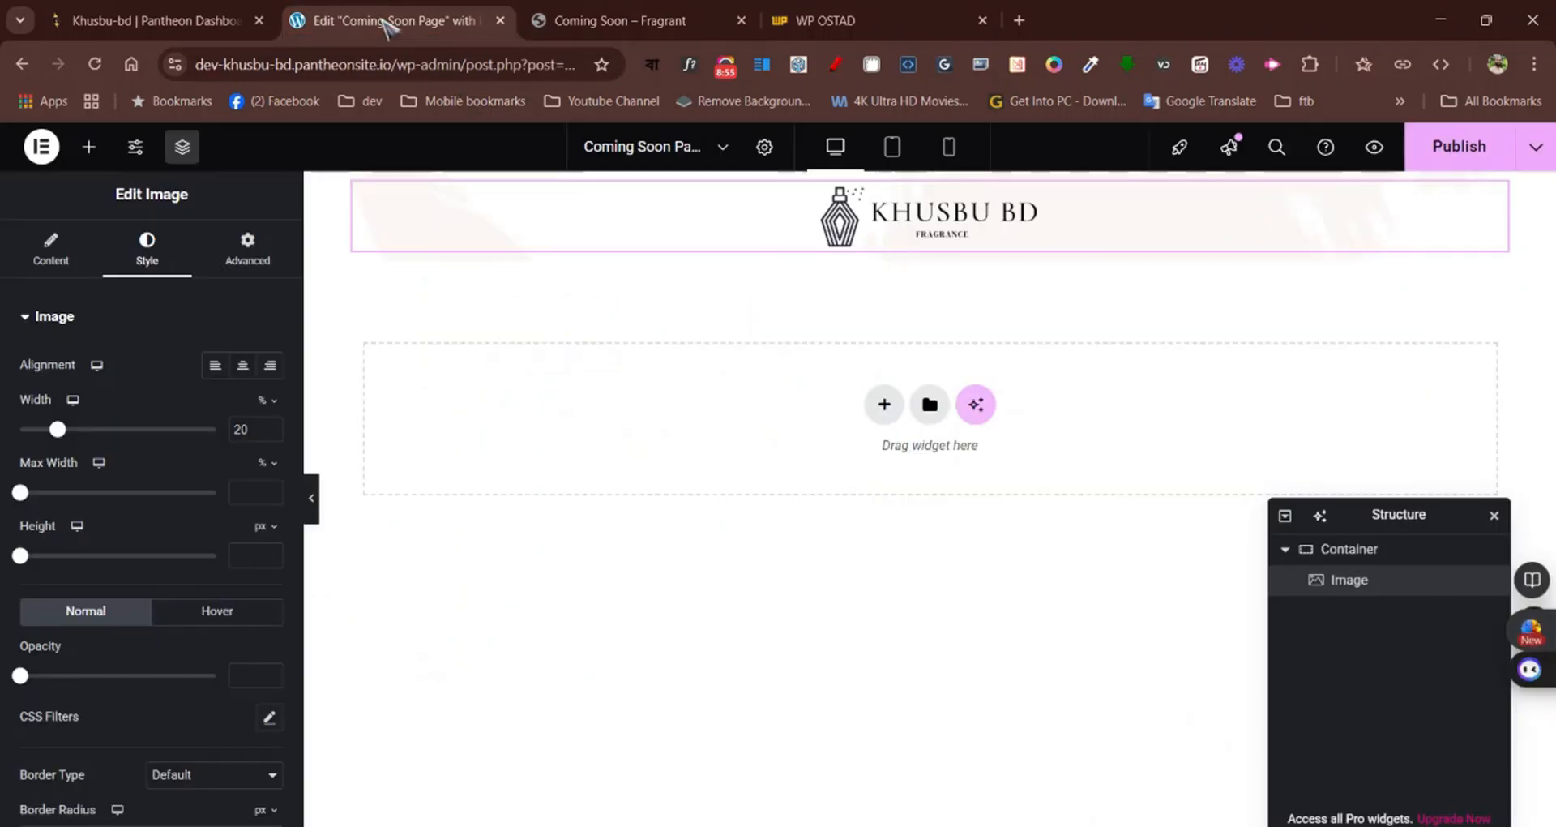
{"action": "left_click", "coordinate": [89, 148]}
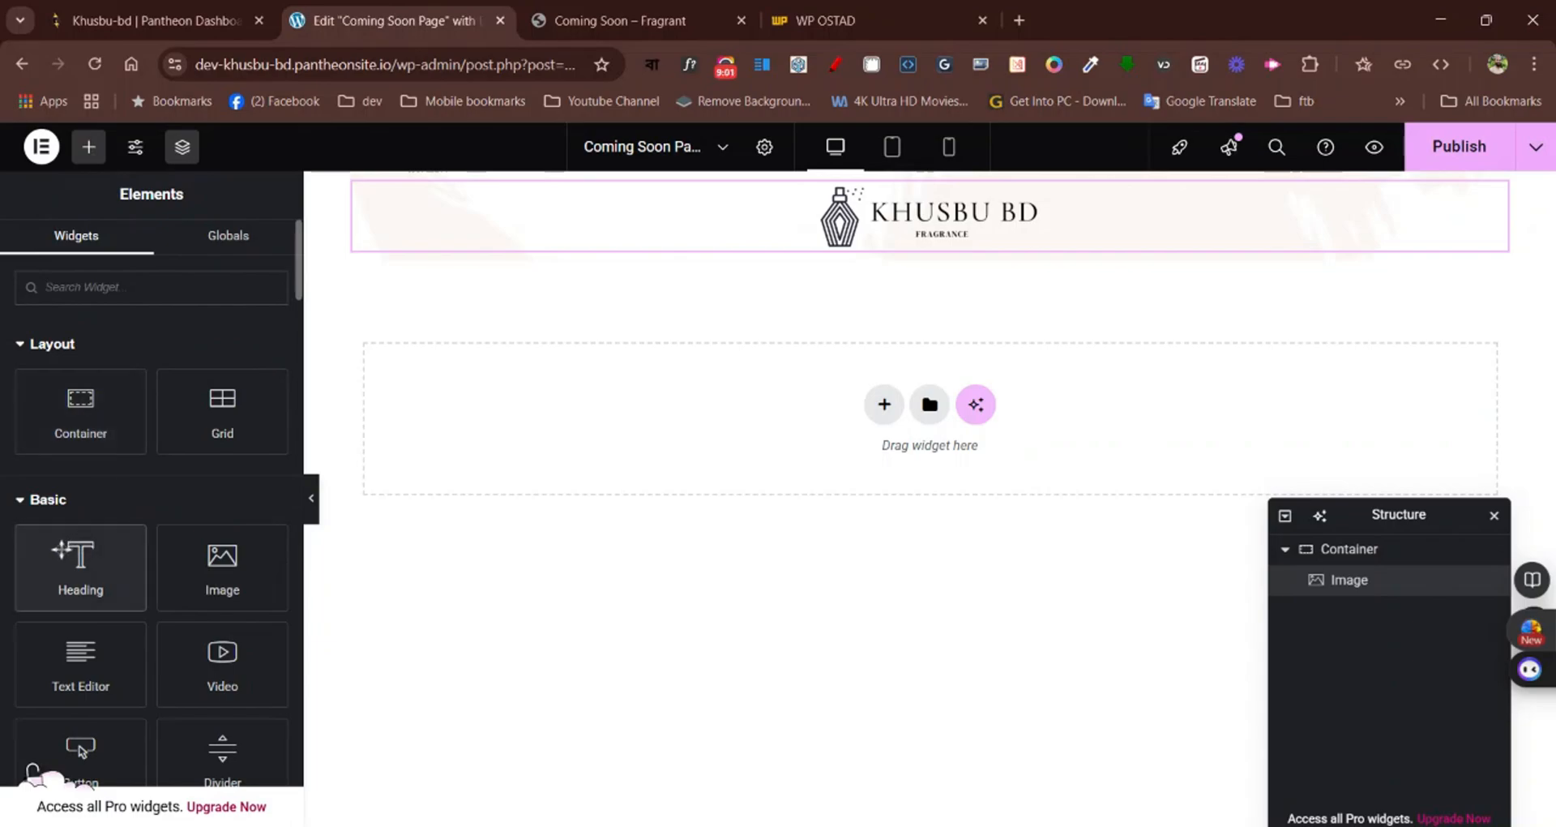
{"action": "left_click_drag", "start_coordinate": [63, 552], "coordinate": [811, 268]}
{"action": "left_click_drag", "start_coordinate": [931, 228], "coordinate": [931, 243]}
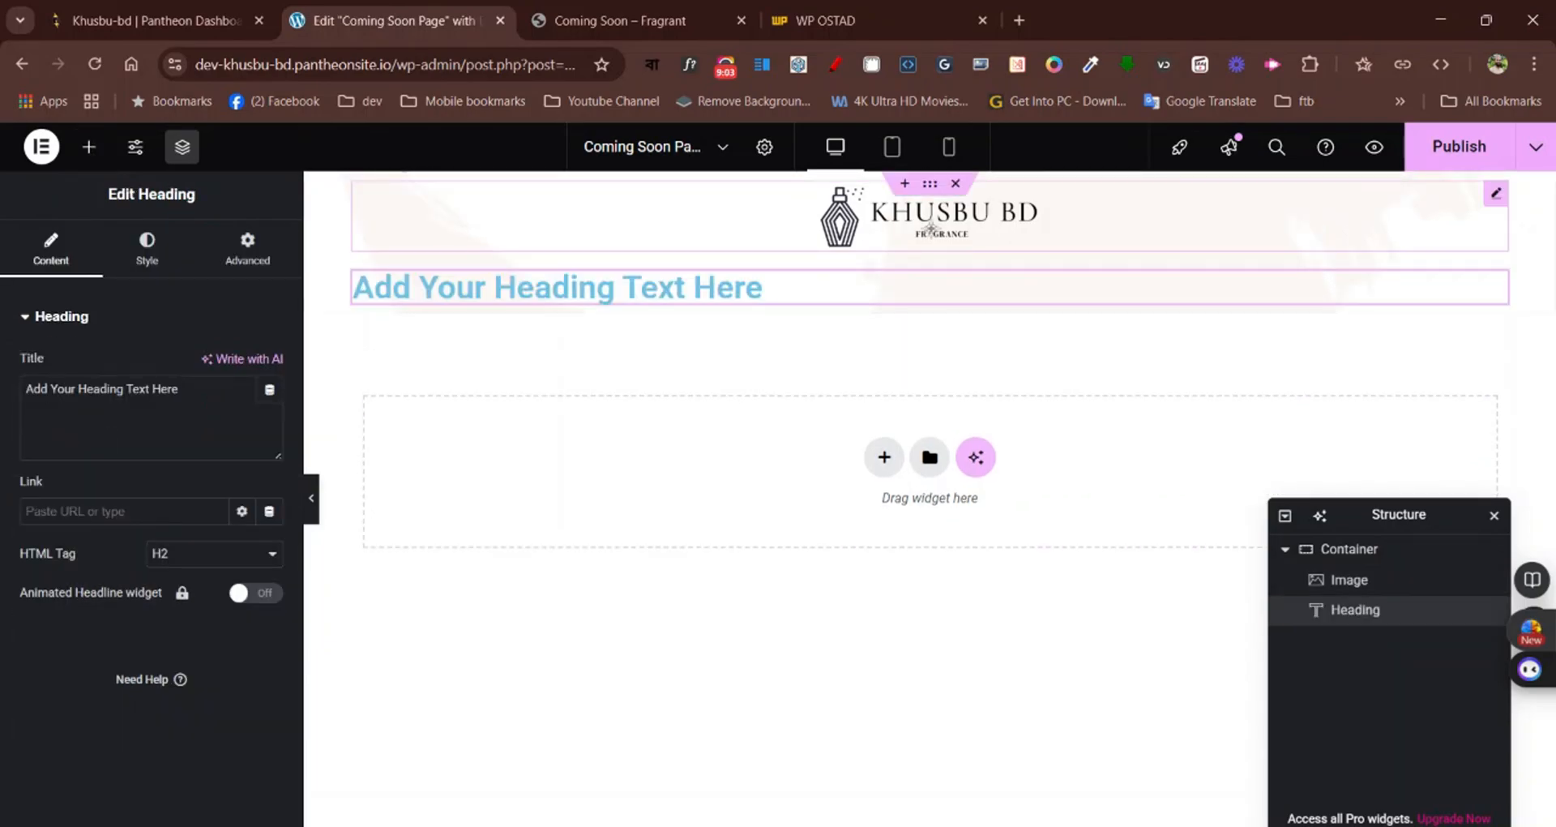
Replace the heading's title with "We Are Coming Soon" copied from the Fragrant page, and center-align it
{"action": "left_click", "coordinate": [608, 20]}
{"action": "left_click_drag", "start_coordinate": [421, 340], "coordinate": [1117, 341]}
{"action": "key", "text": "ctrl+c"}
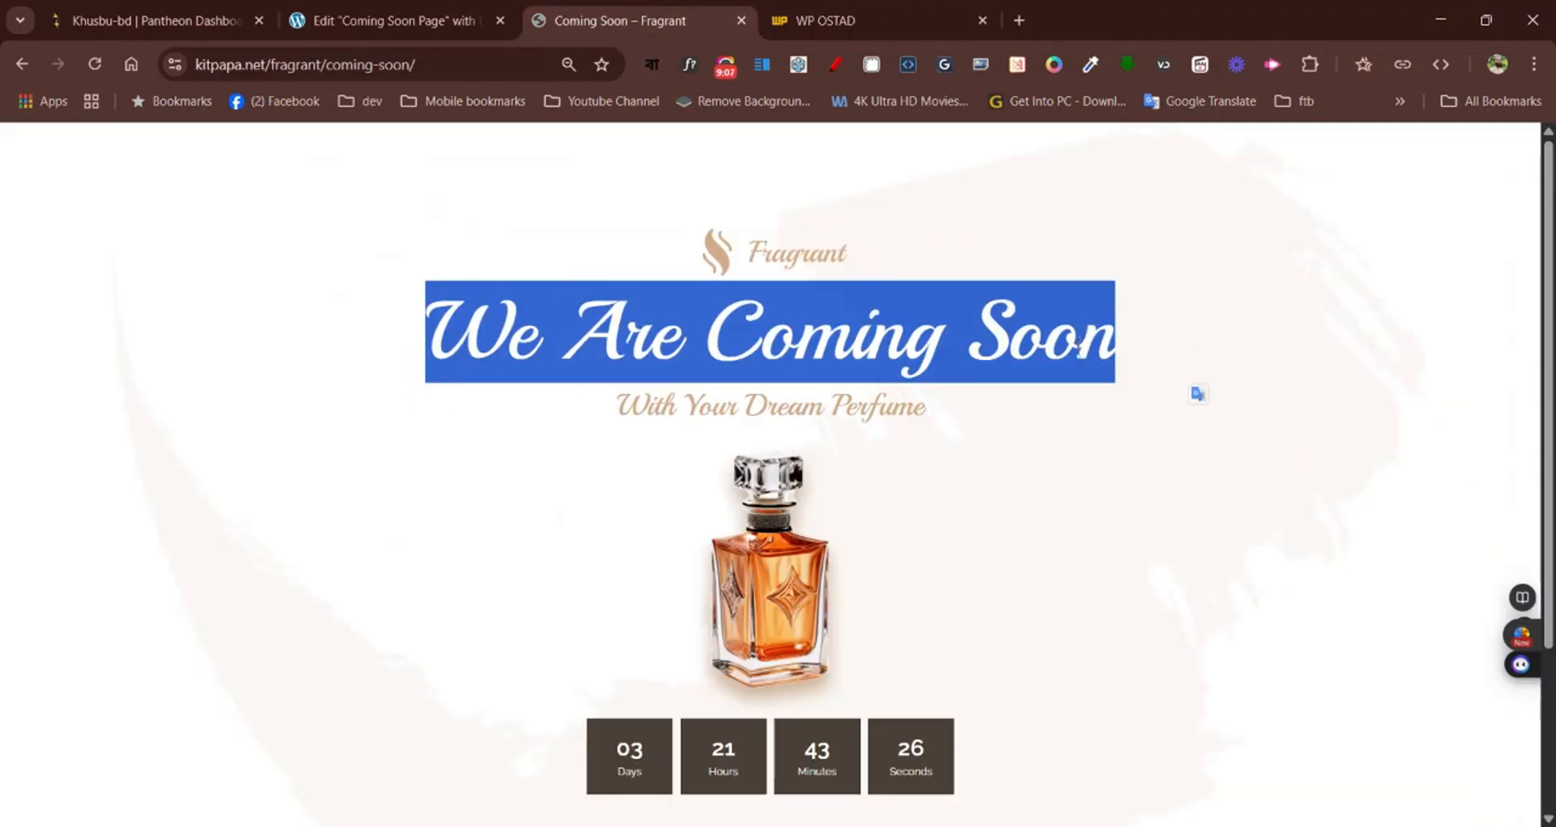
{"action": "left_click", "coordinate": [374, 17]}
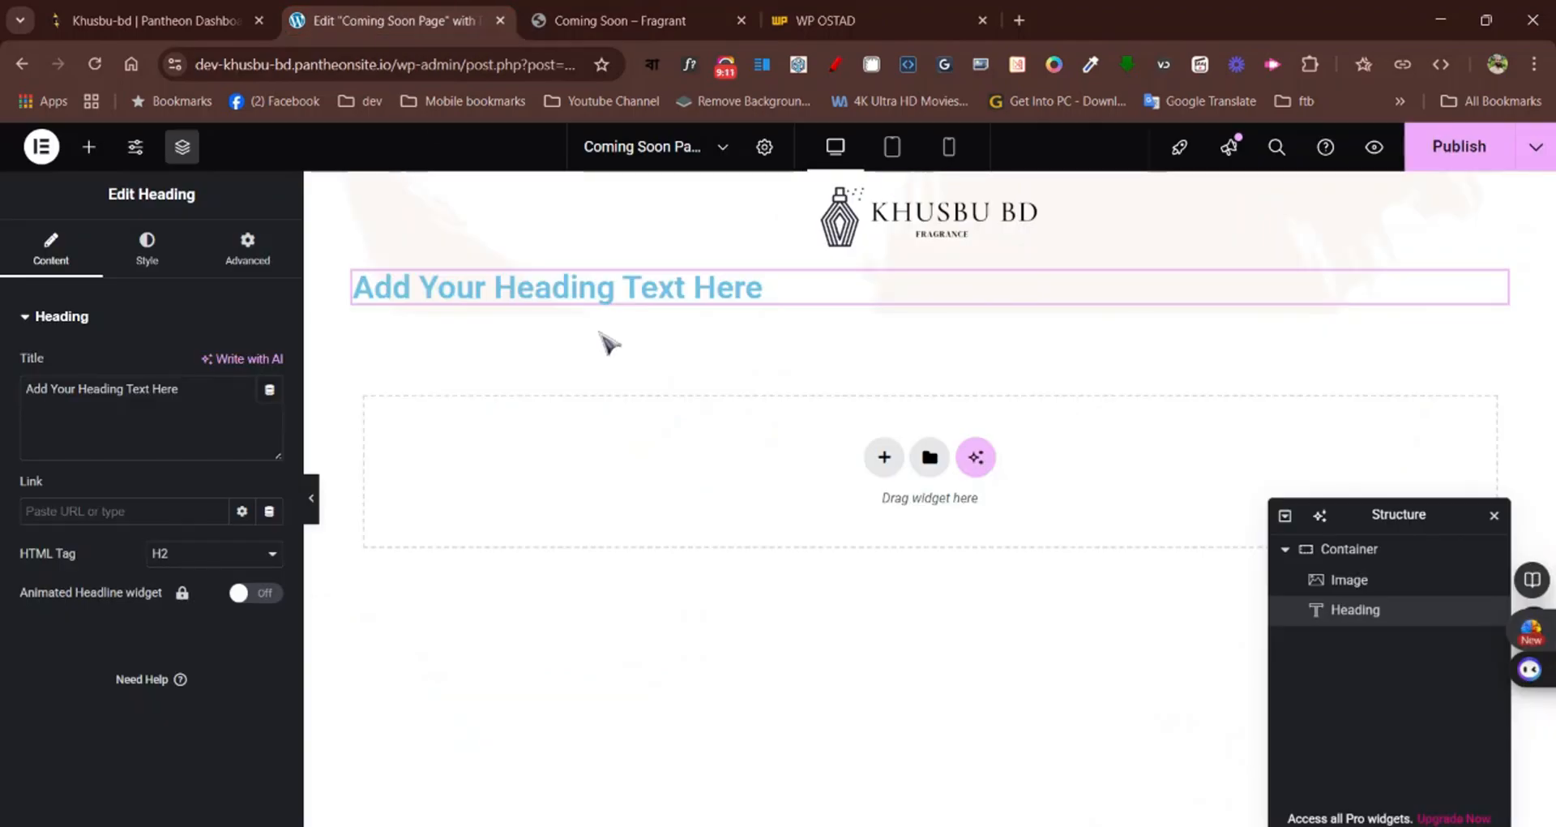
{"action": "left_click_drag", "start_coordinate": [180, 390], "coordinate": [20, 394]}
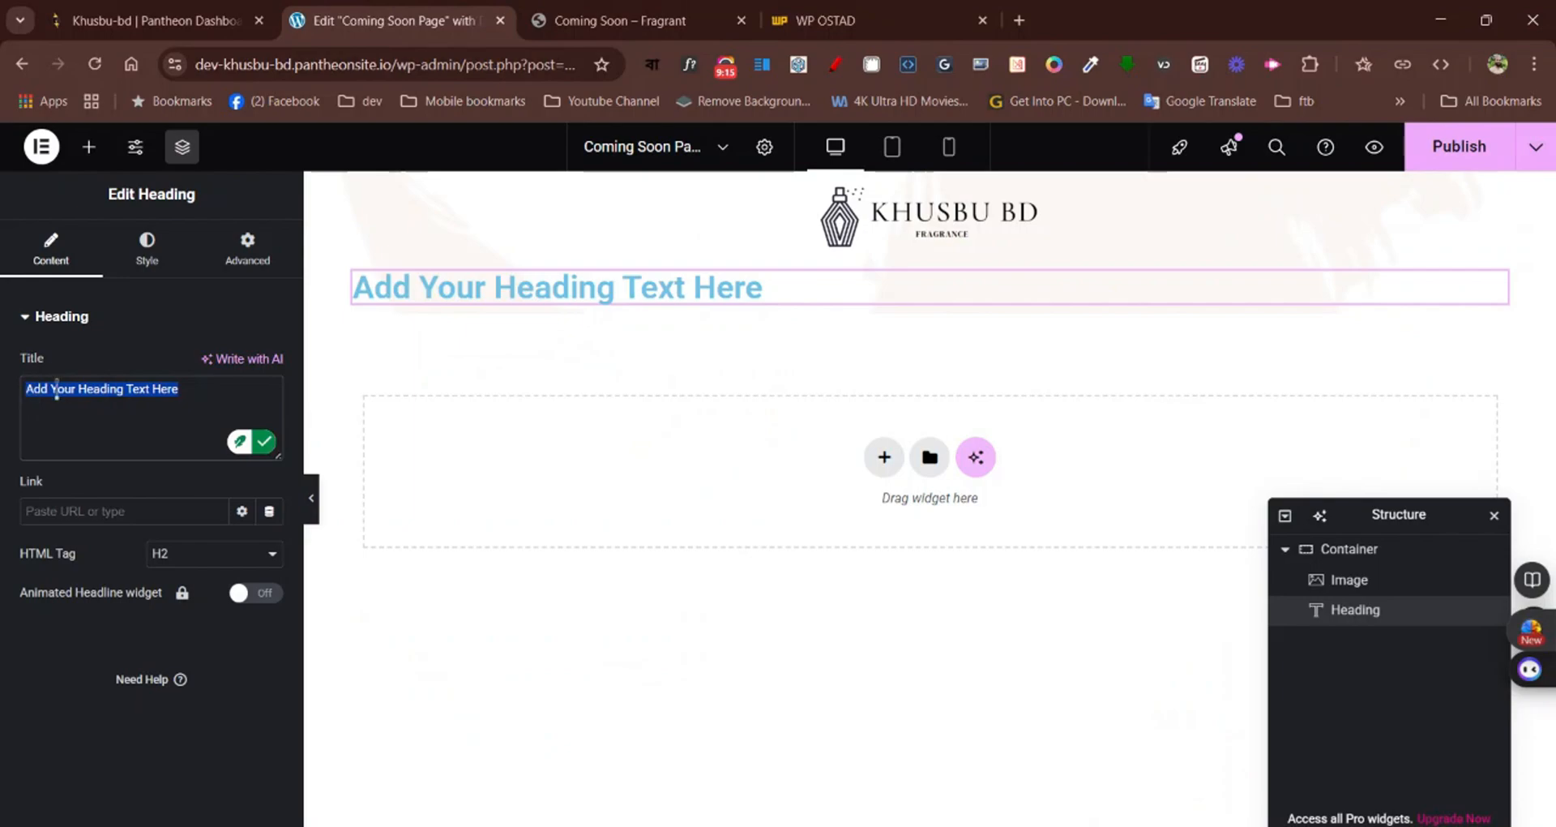
{"action": "key", "text": "ctrl+v"}
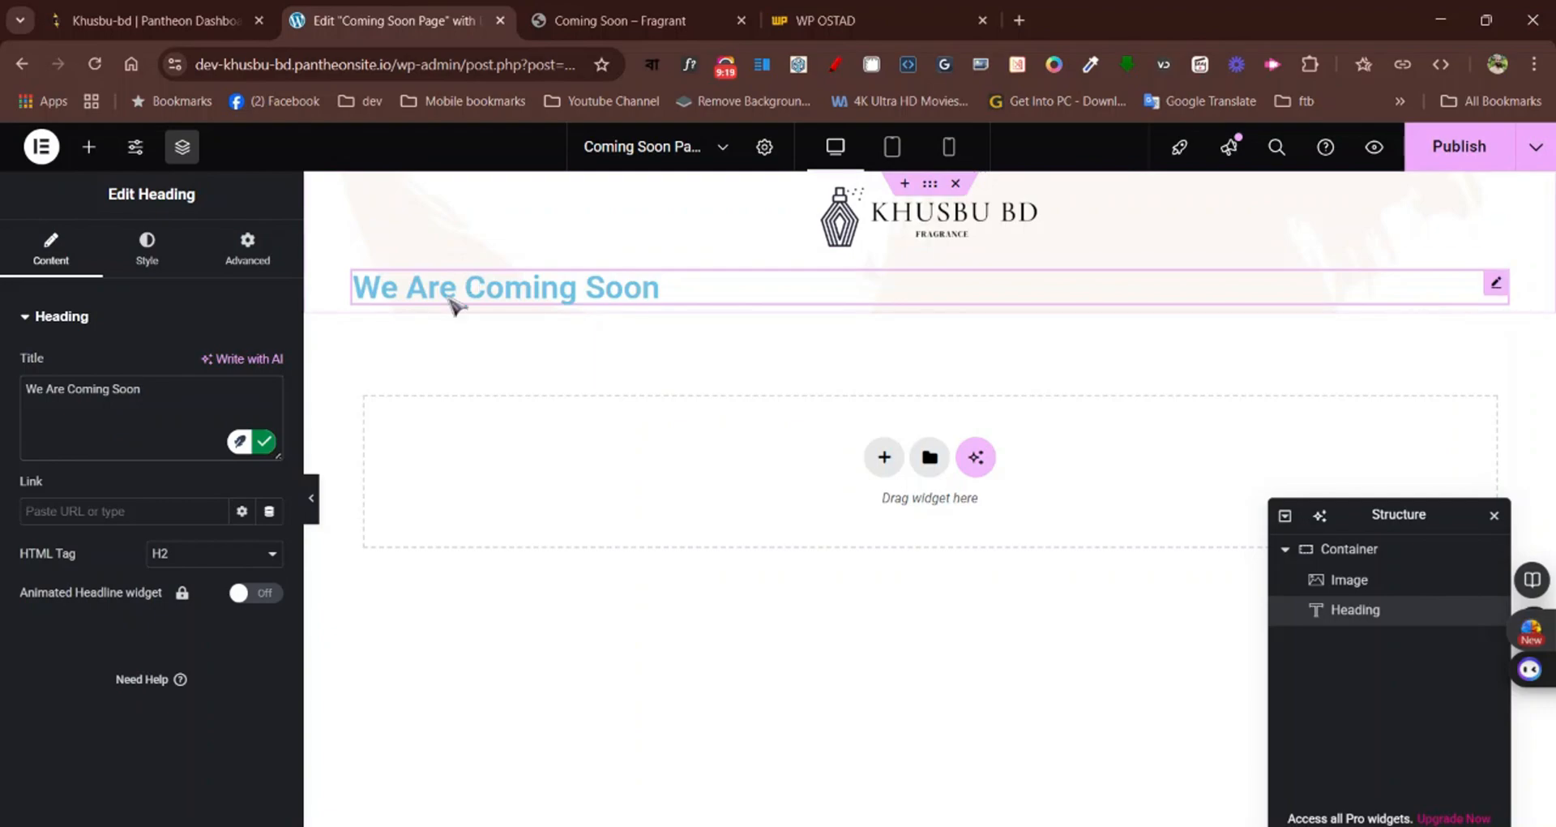
{"action": "left_click", "coordinate": [134, 274]}
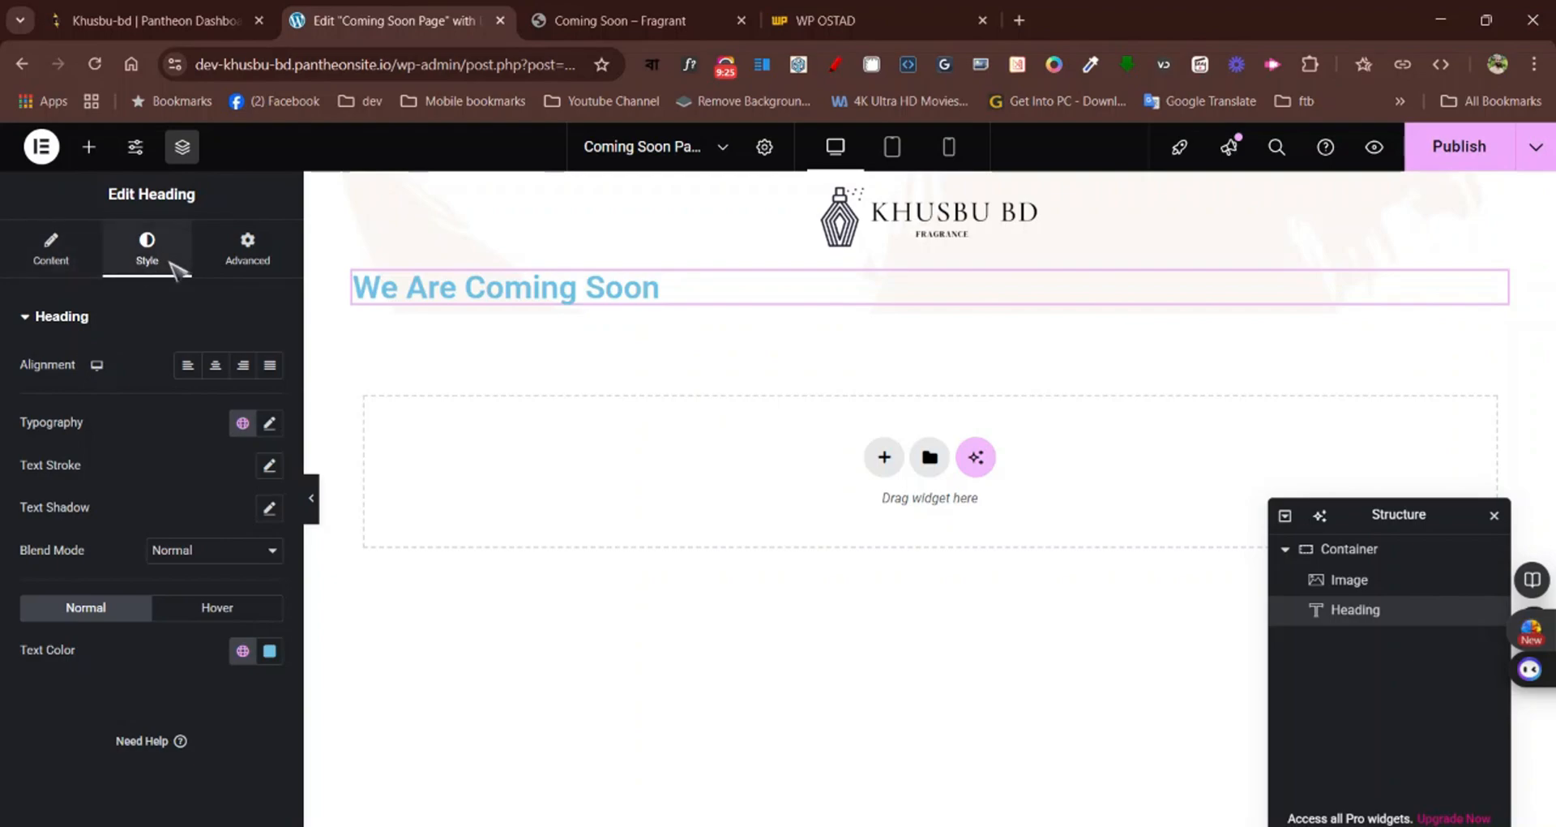
{"action": "left_click", "coordinate": [216, 366]}
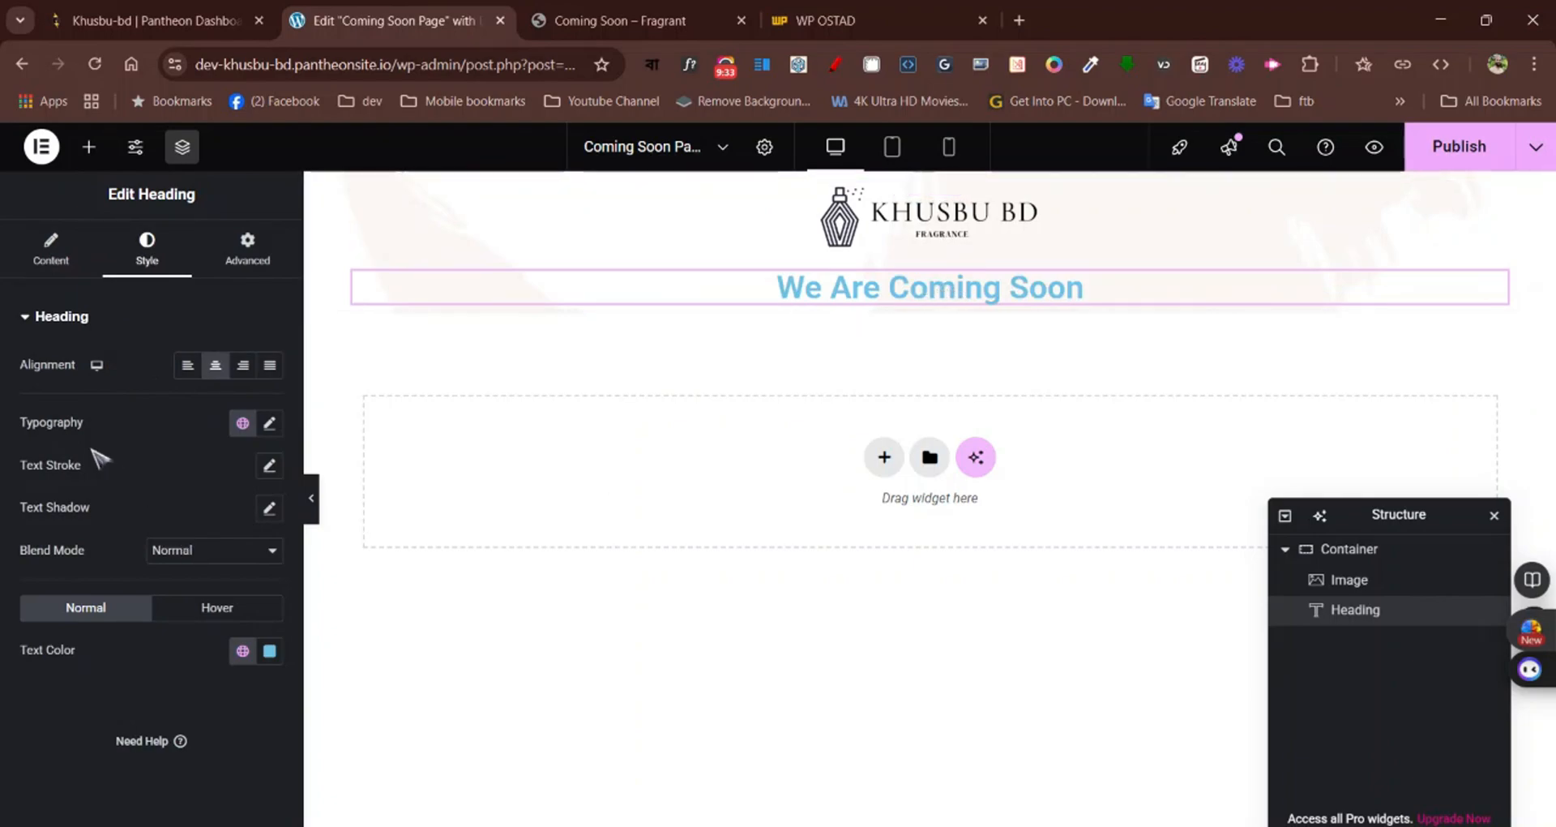
Inspect the font family, size, weight and colour of the Fragrant page's main heading with WhatFont
{"action": "left_click", "coordinate": [584, 17]}
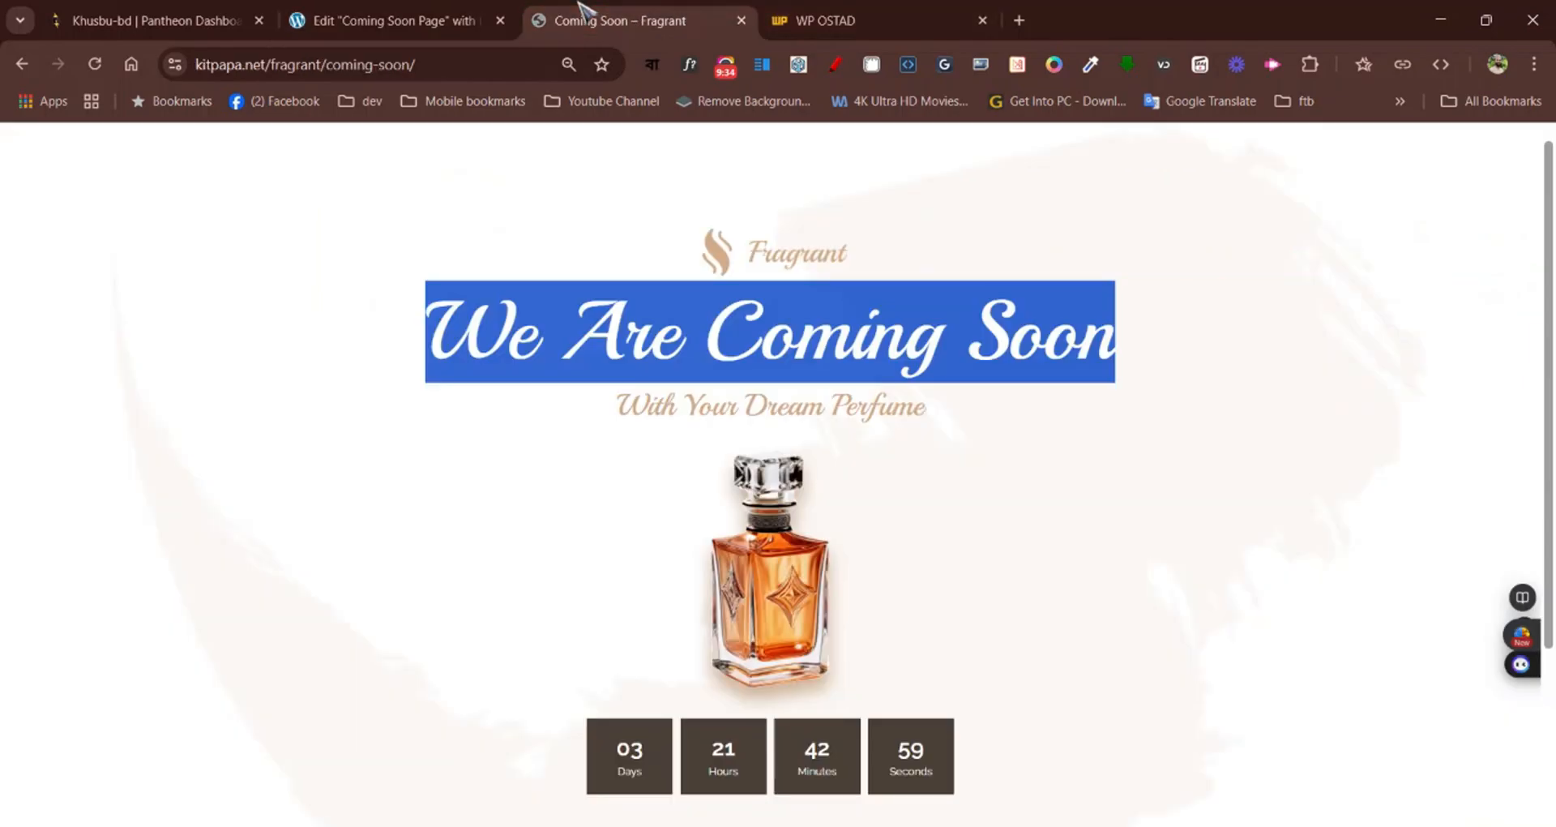
{"action": "left_click", "coordinate": [353, 326]}
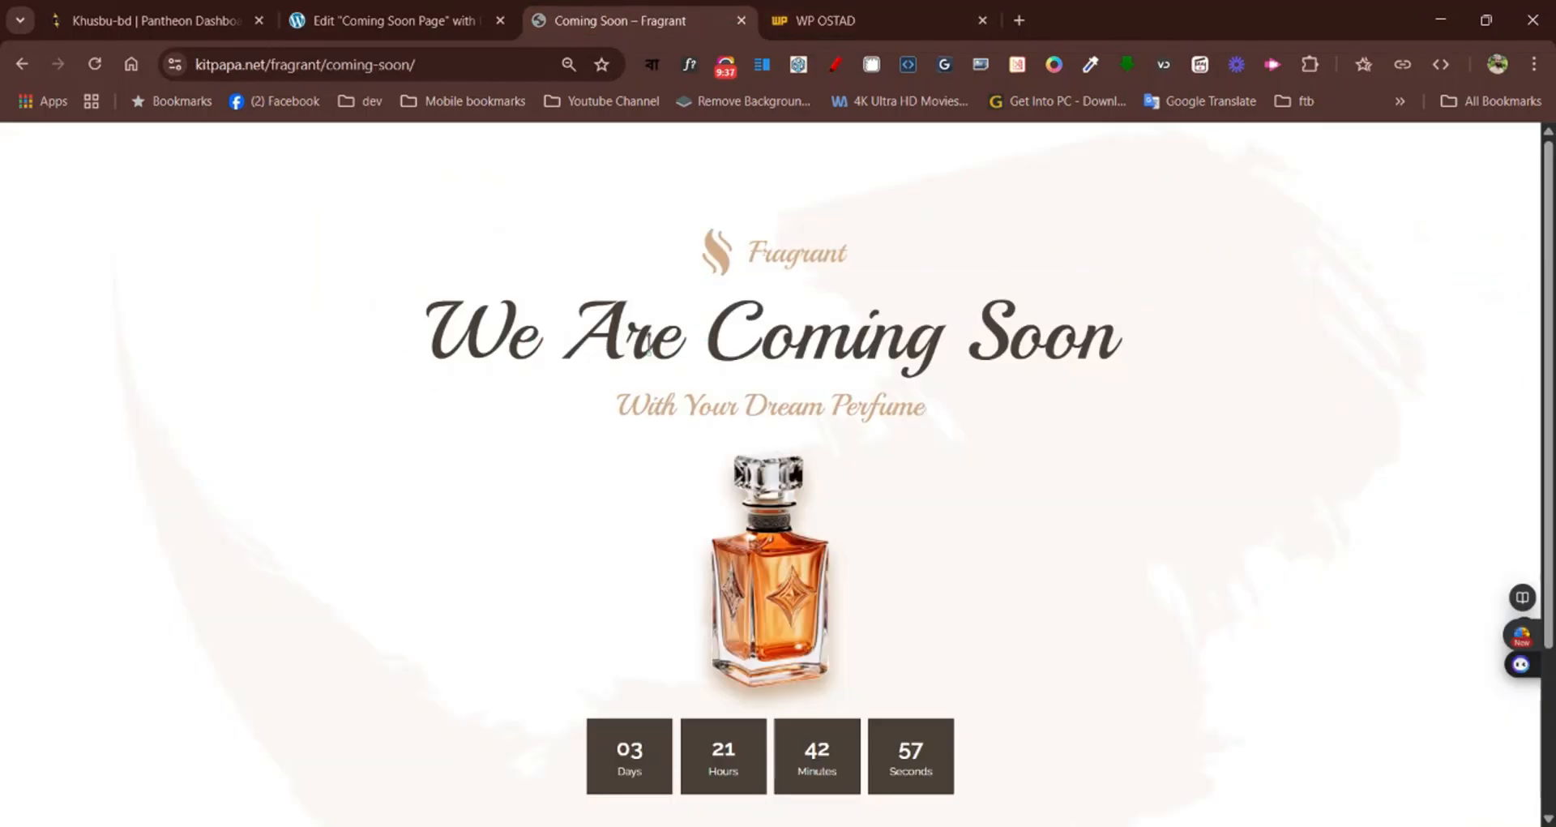
{"action": "left_click", "coordinate": [691, 70]}
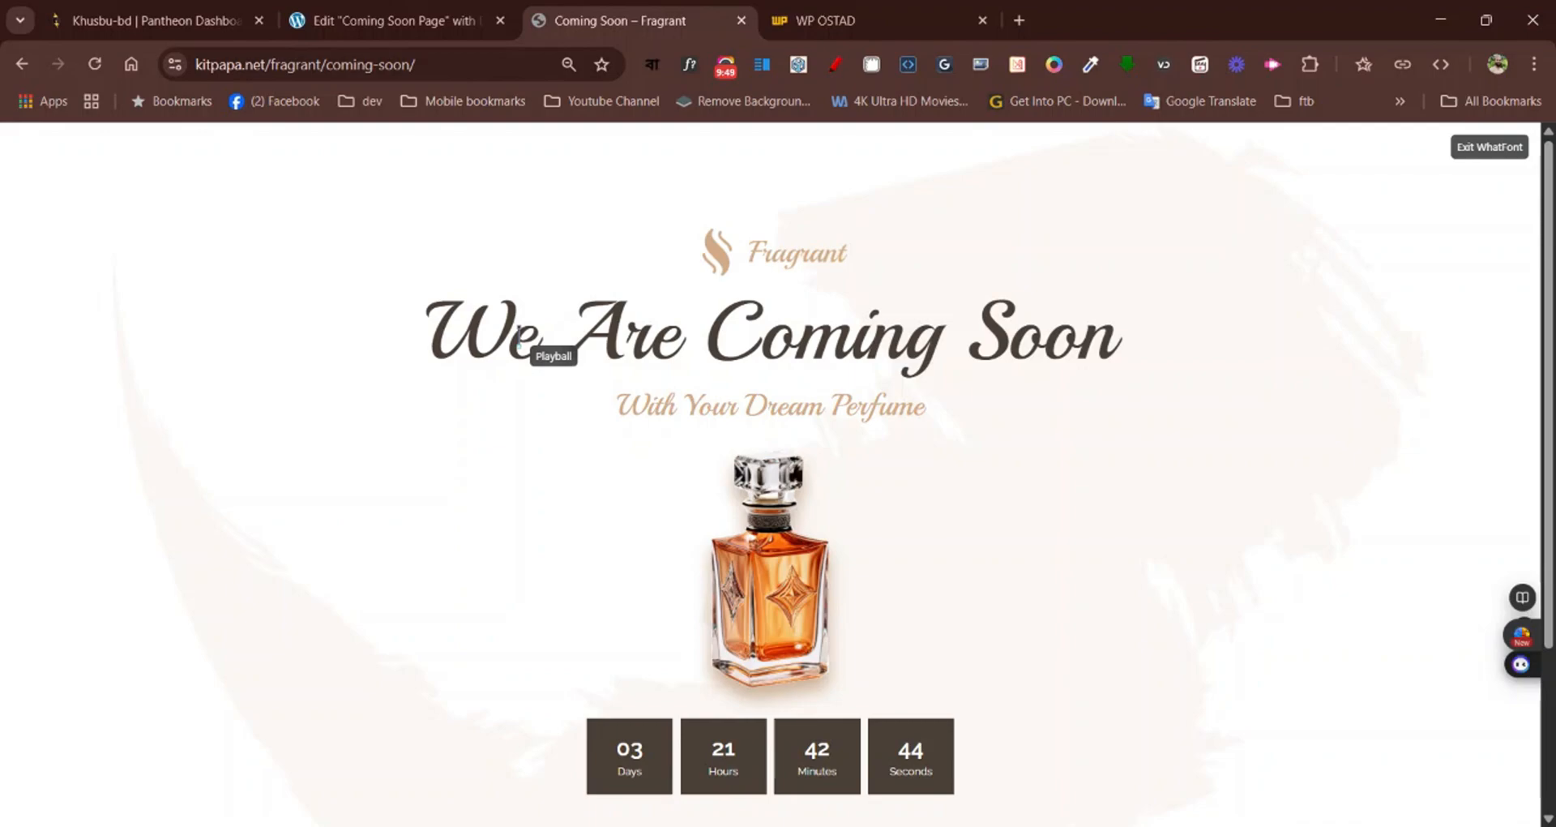
{"action": "left_click", "coordinate": [519, 342]}
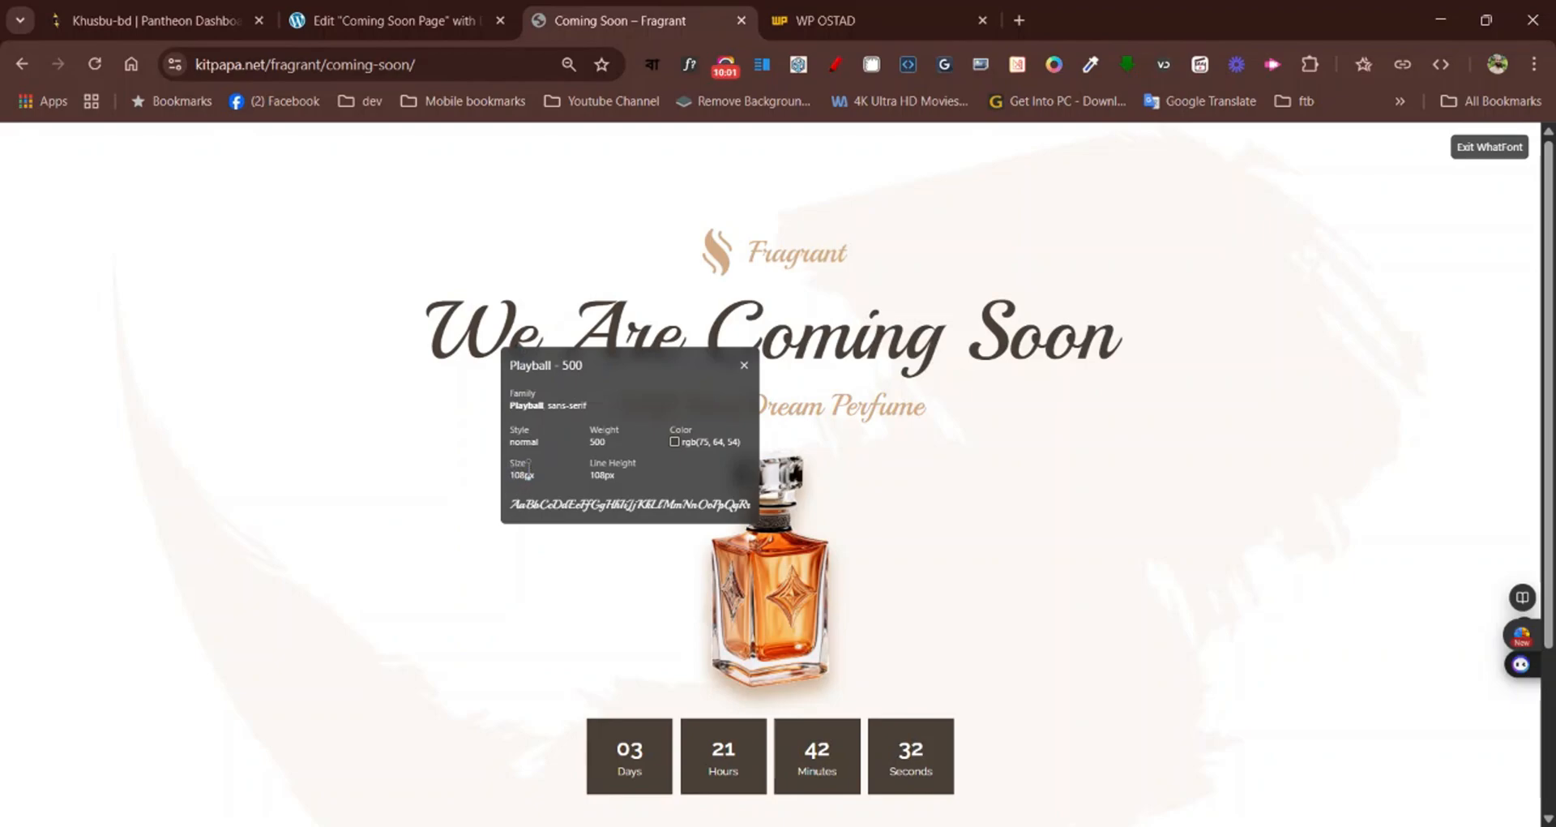
Set the heading's typography to the Playball font family at a size of 108 px
{"action": "left_click", "coordinate": [364, 17]}
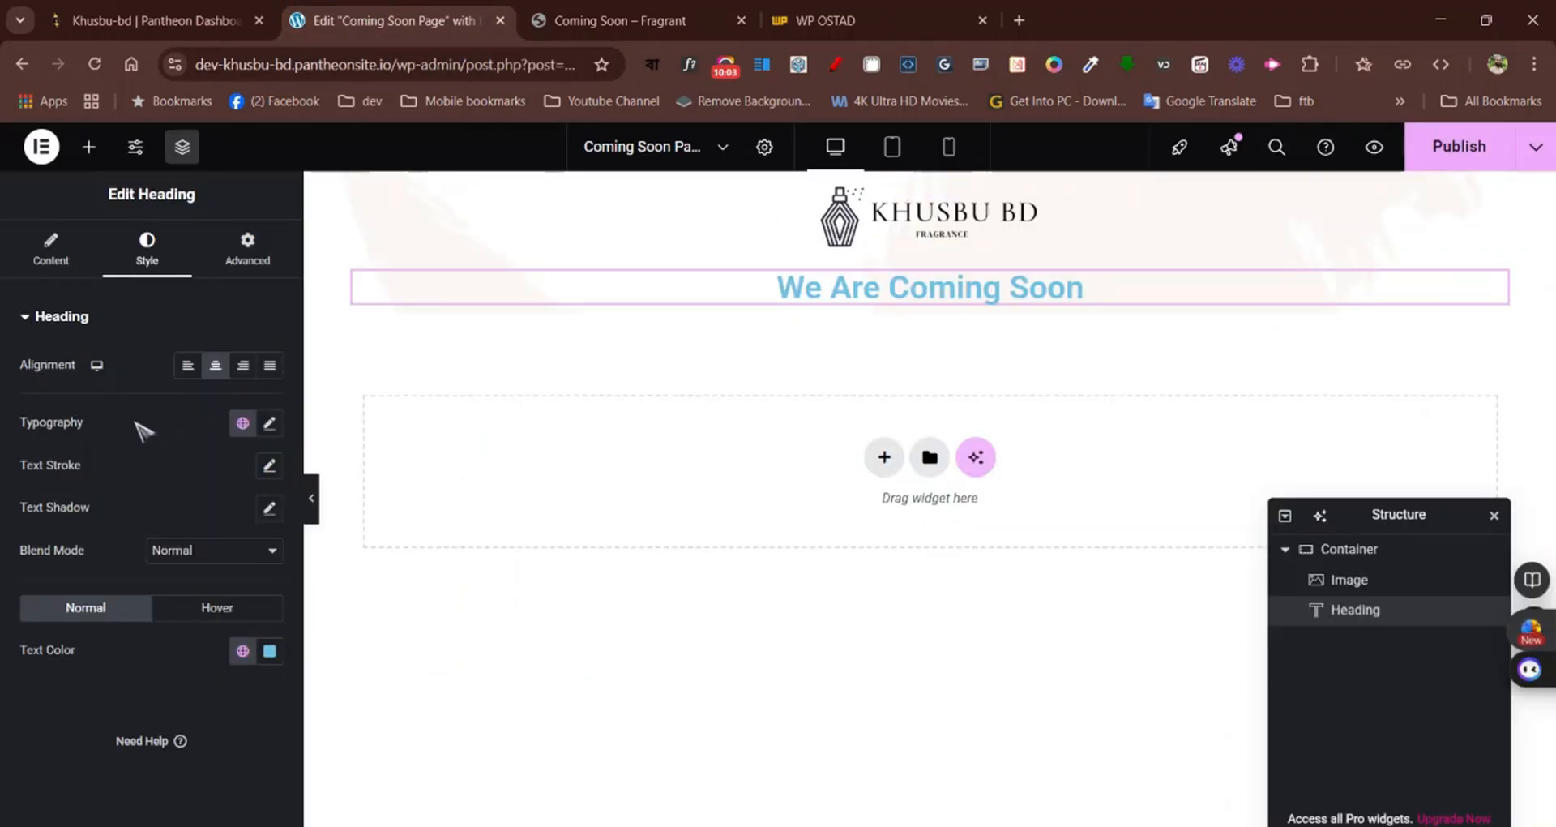
{"action": "left_click", "coordinate": [270, 422]}
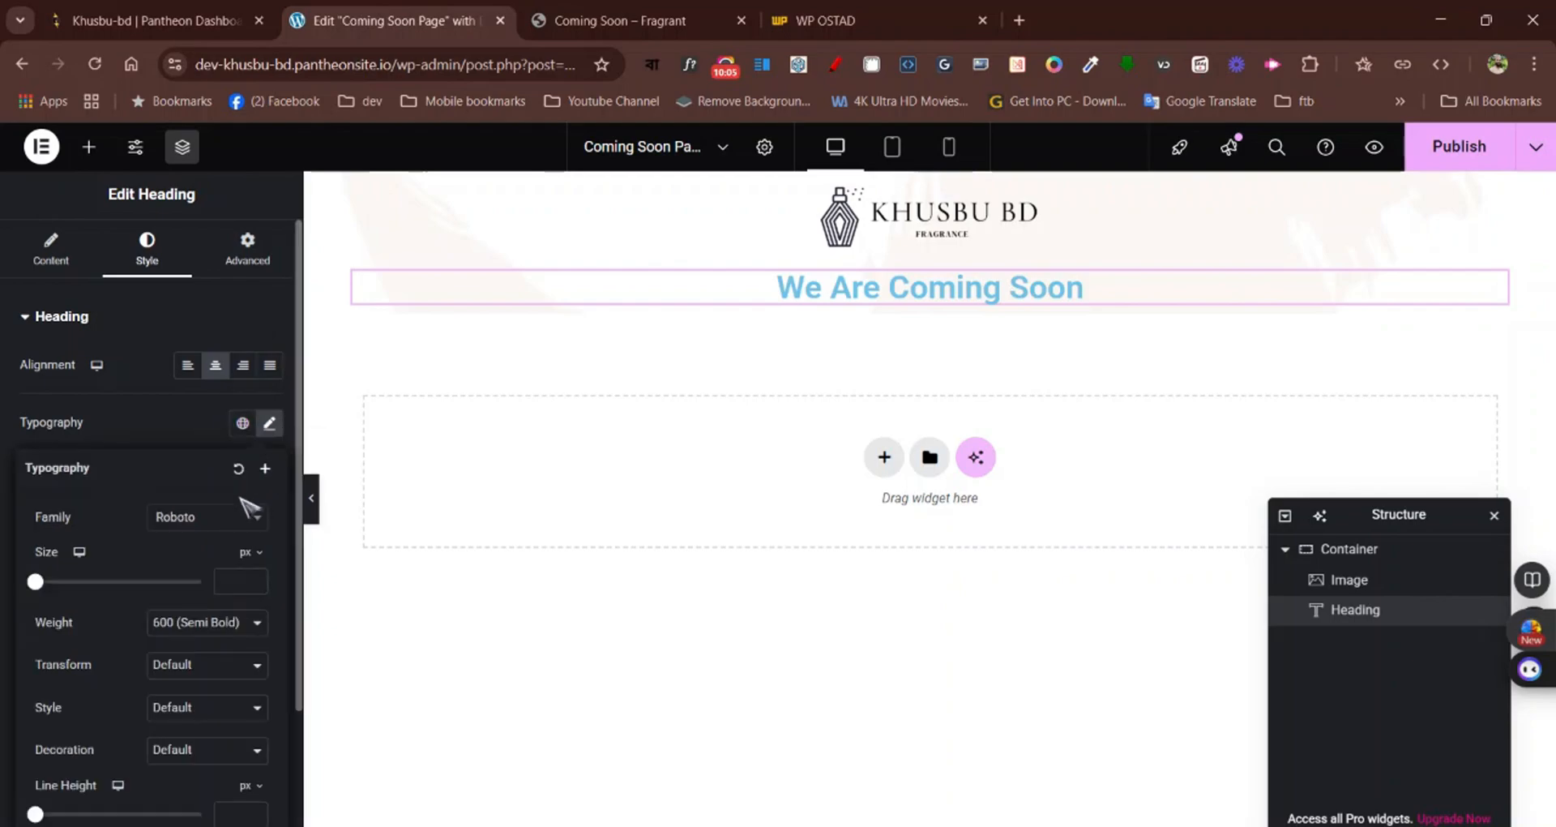
{"action": "left_click", "coordinate": [229, 522]}
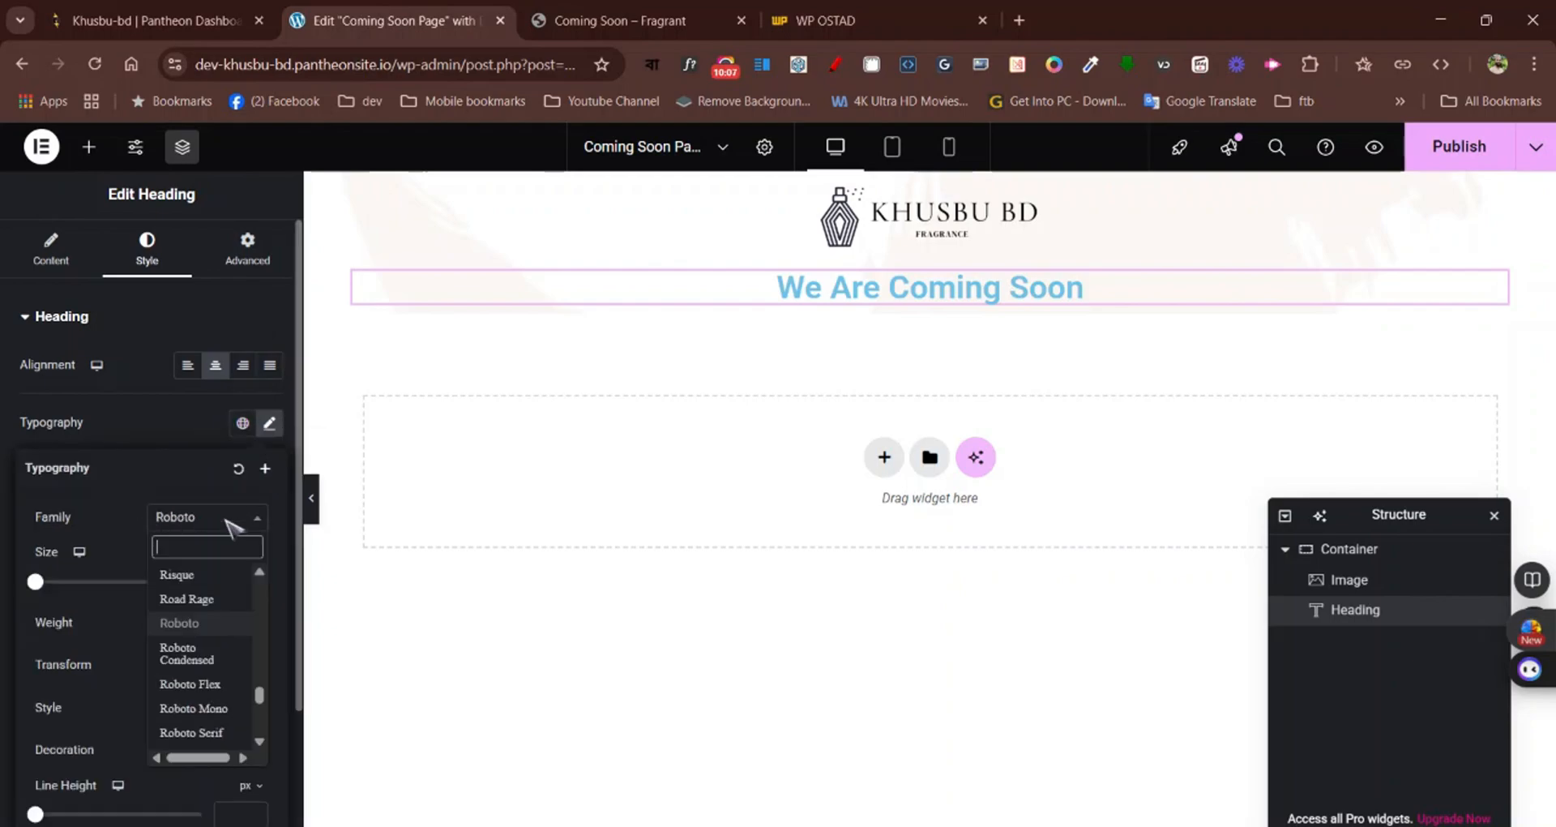
{"action": "type", "text": "p"}
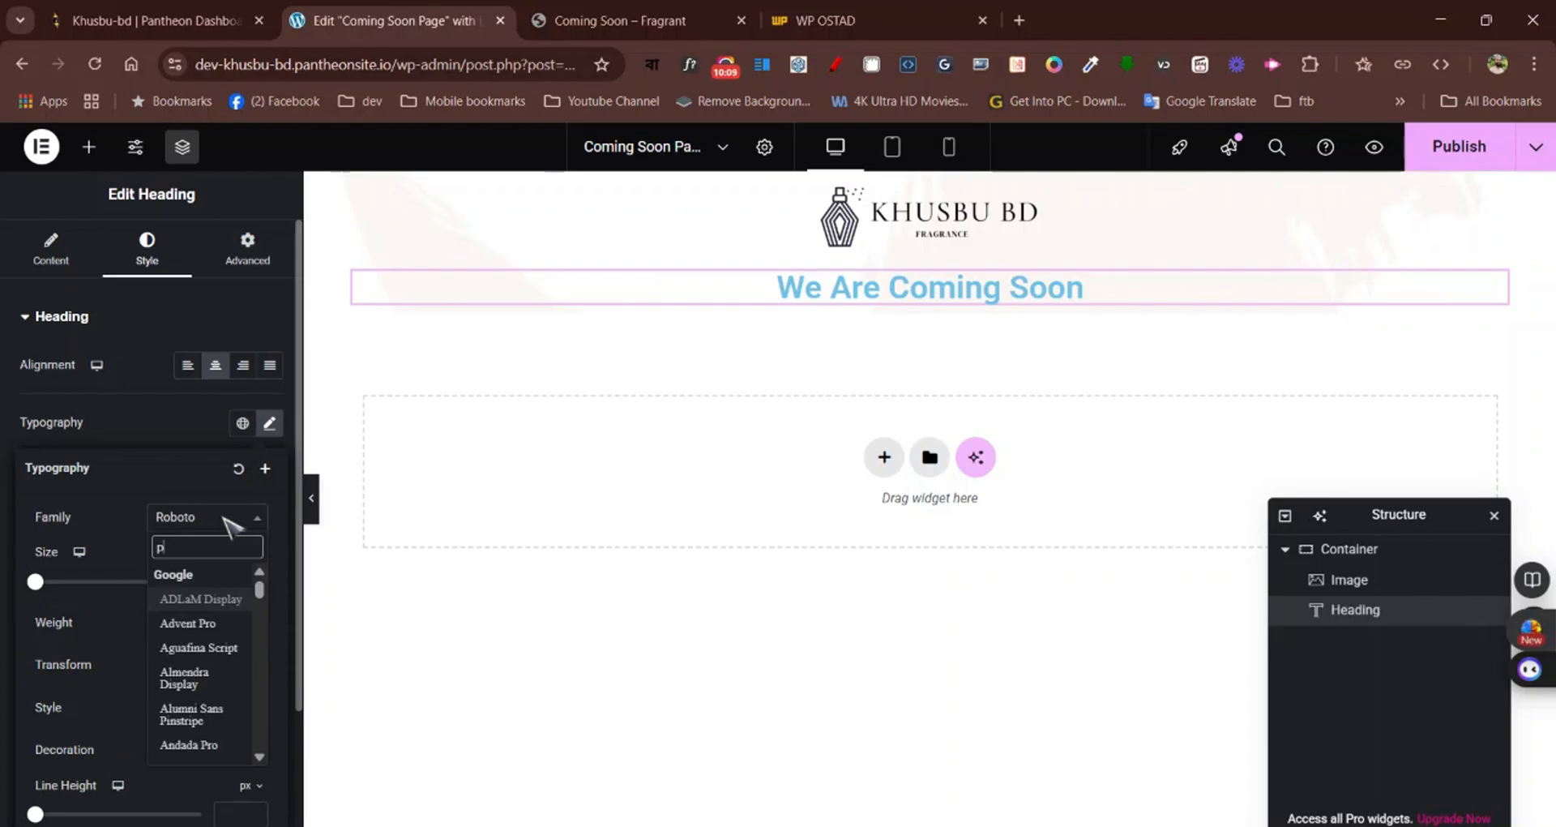
{"action": "type", "text": "lay"}
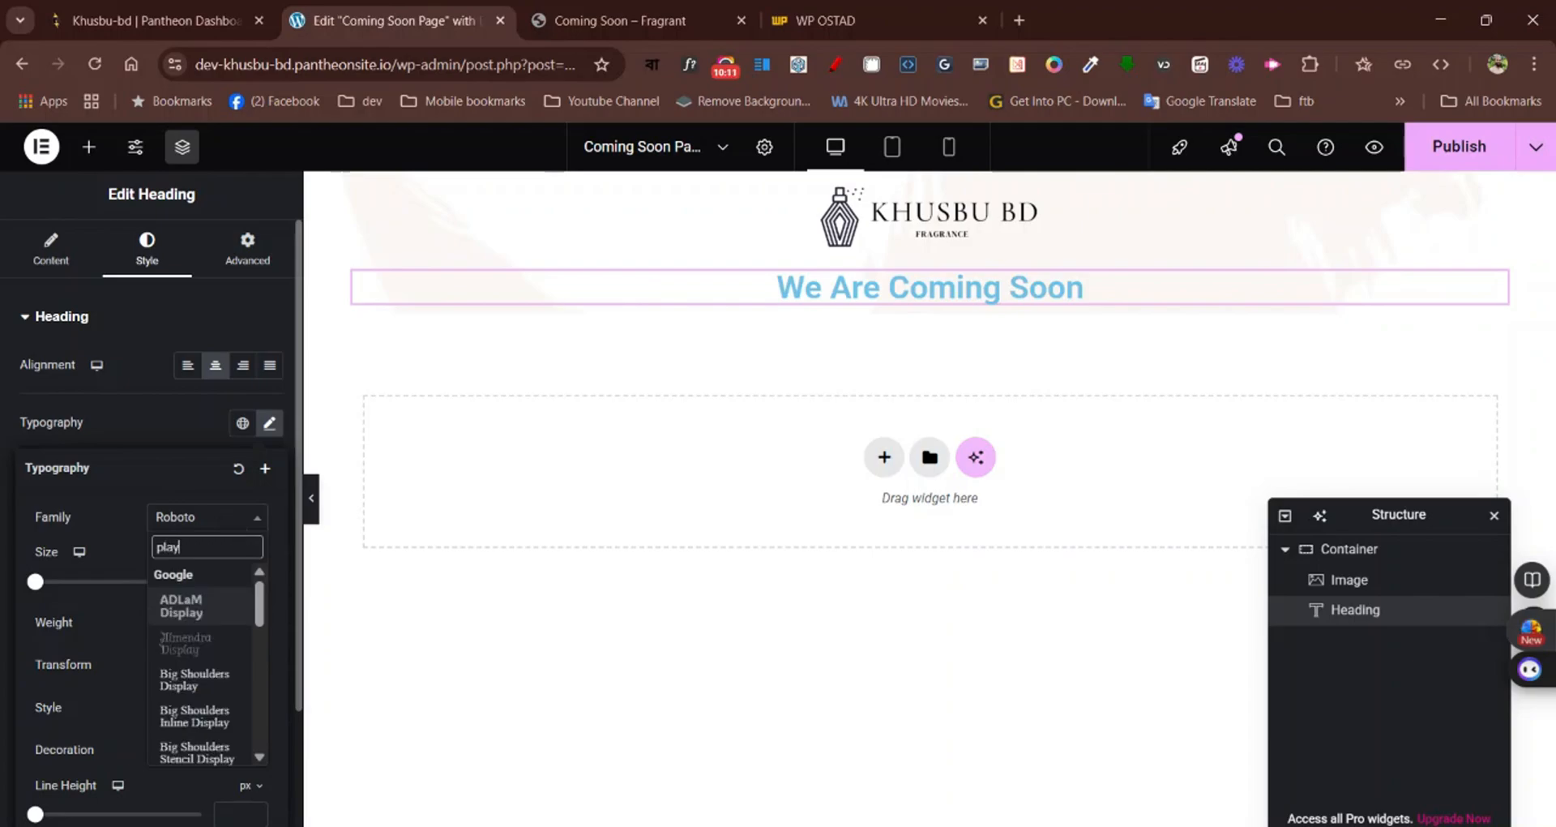
{"action": "type", "text": "b"}
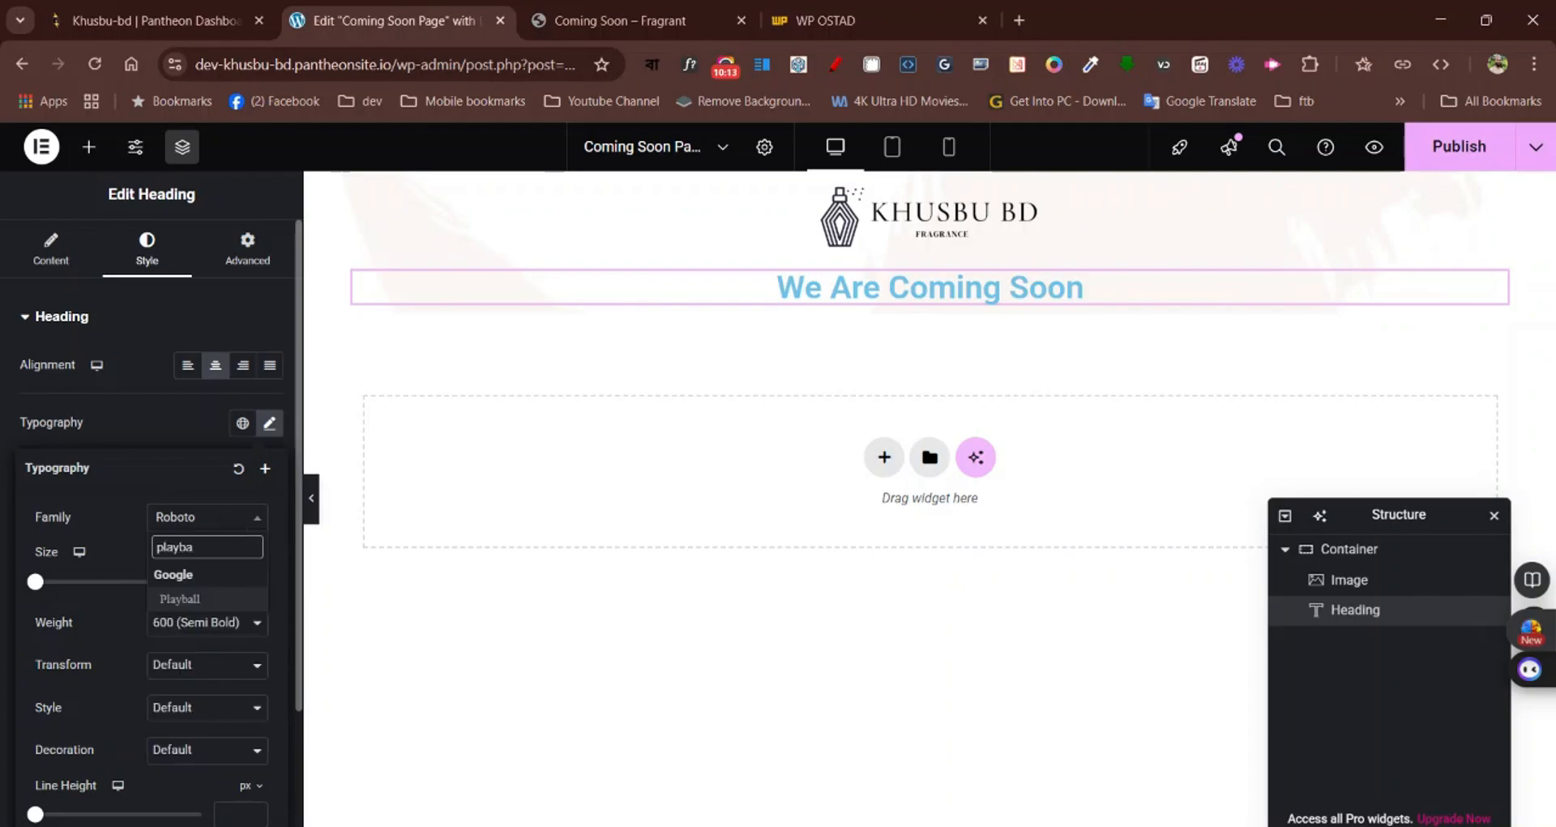
{"action": "type", "text": "a"}
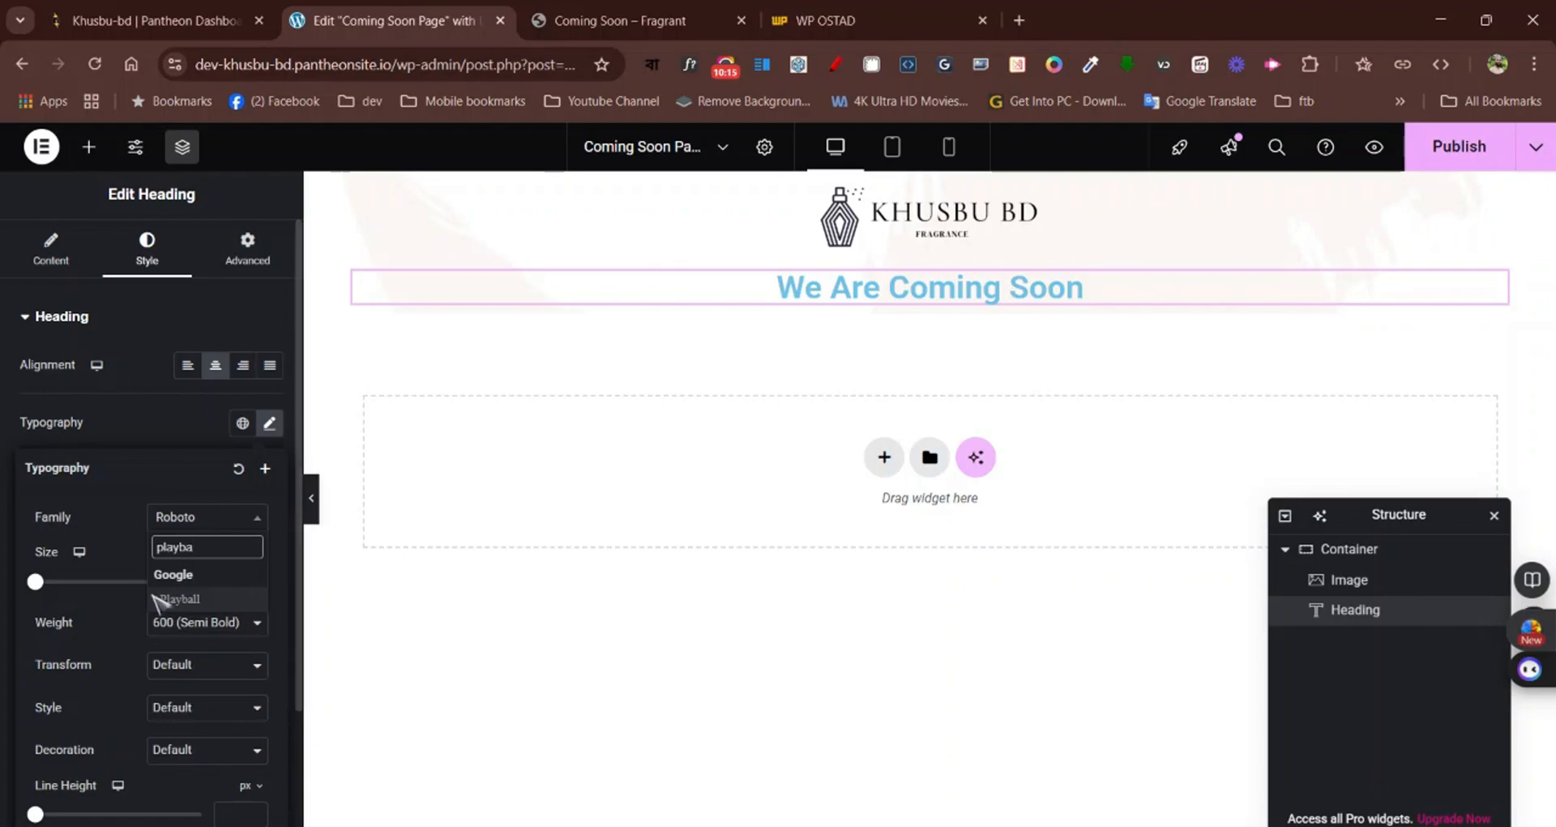
{"action": "left_click", "coordinate": [175, 601]}
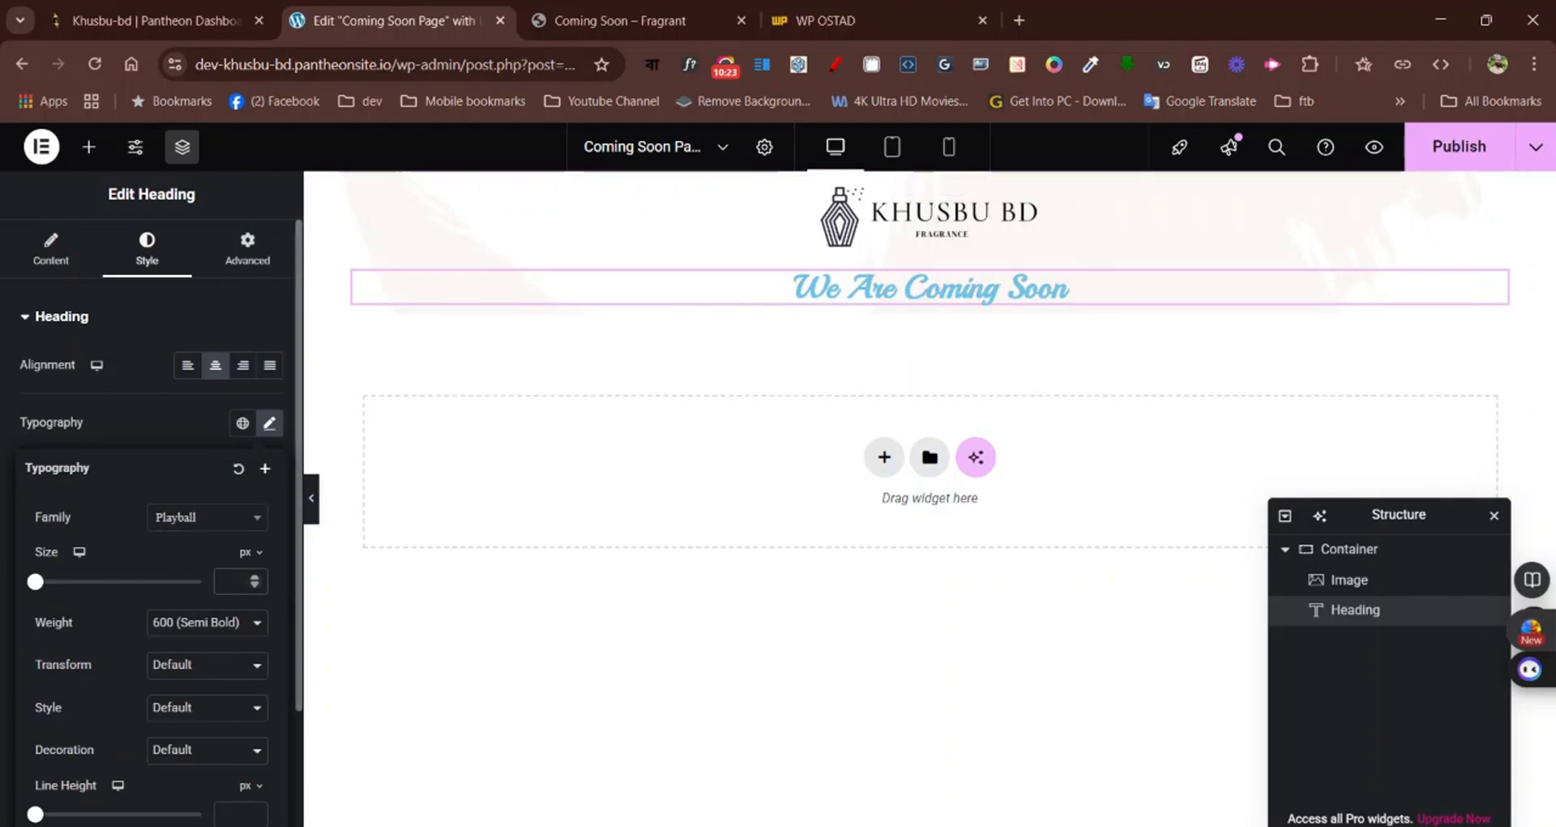
{"action": "type", "text": "108"}
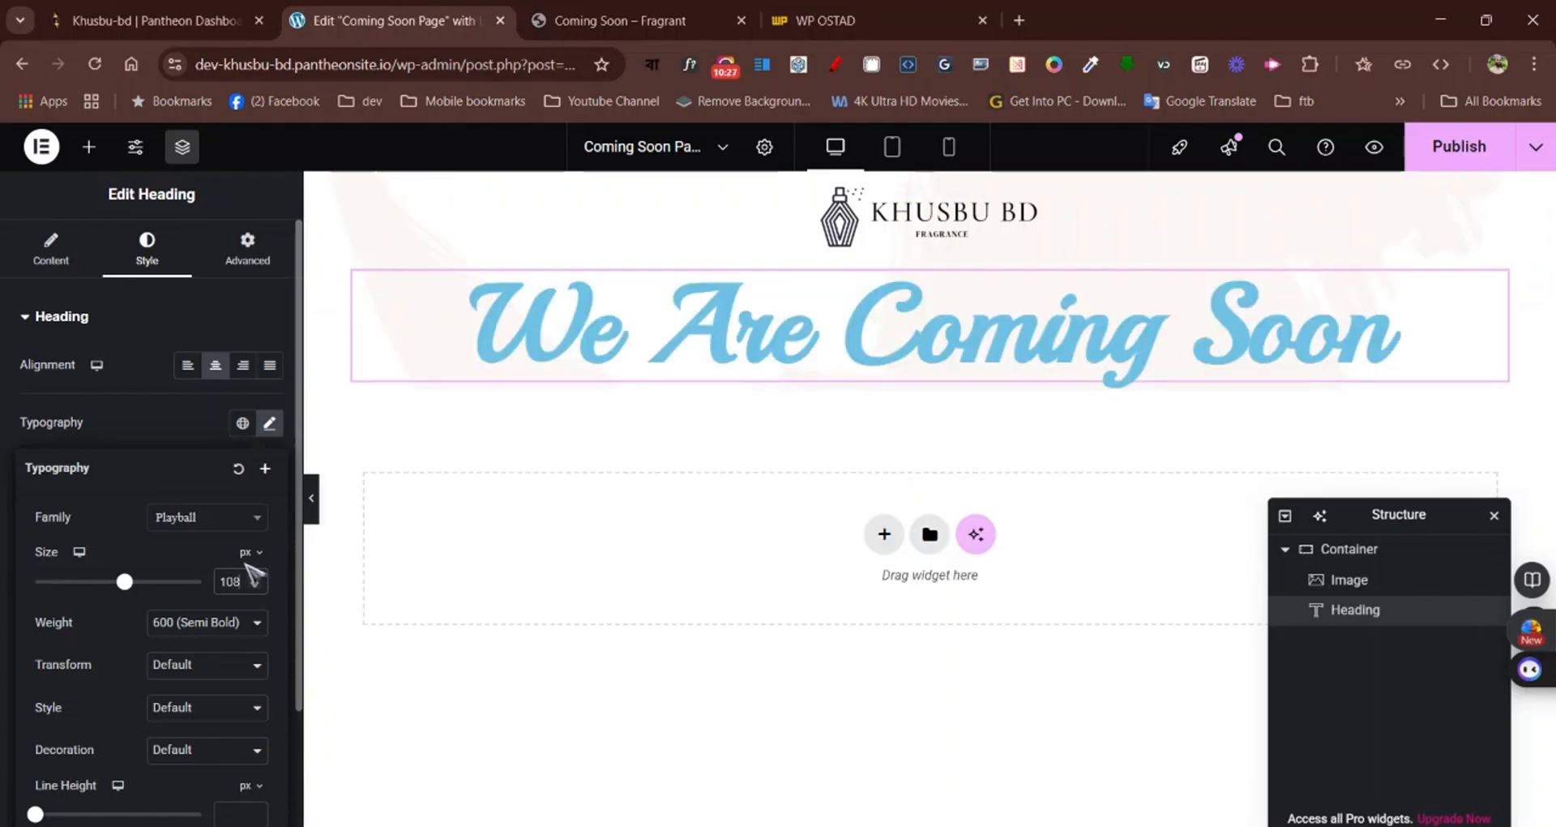
{"action": "left_click", "coordinate": [192, 442]}
Exit WhatFont on the Fragrant page and sample the main heading's colour #4B4036 with the eyedropper
{"action": "left_click", "coordinate": [608, 20]}
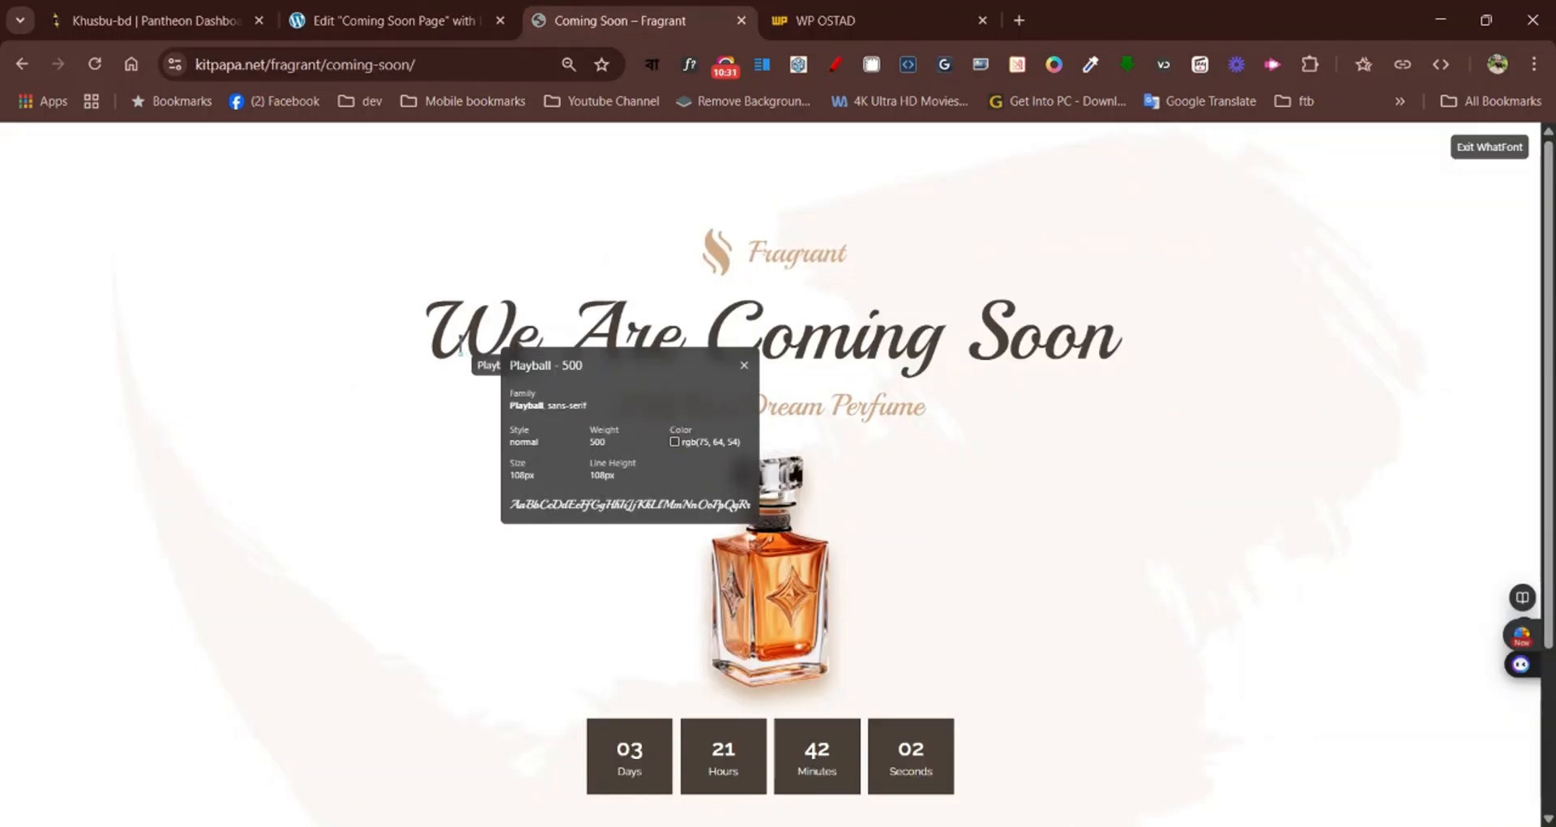
{"action": "left_click", "coordinate": [1490, 154]}
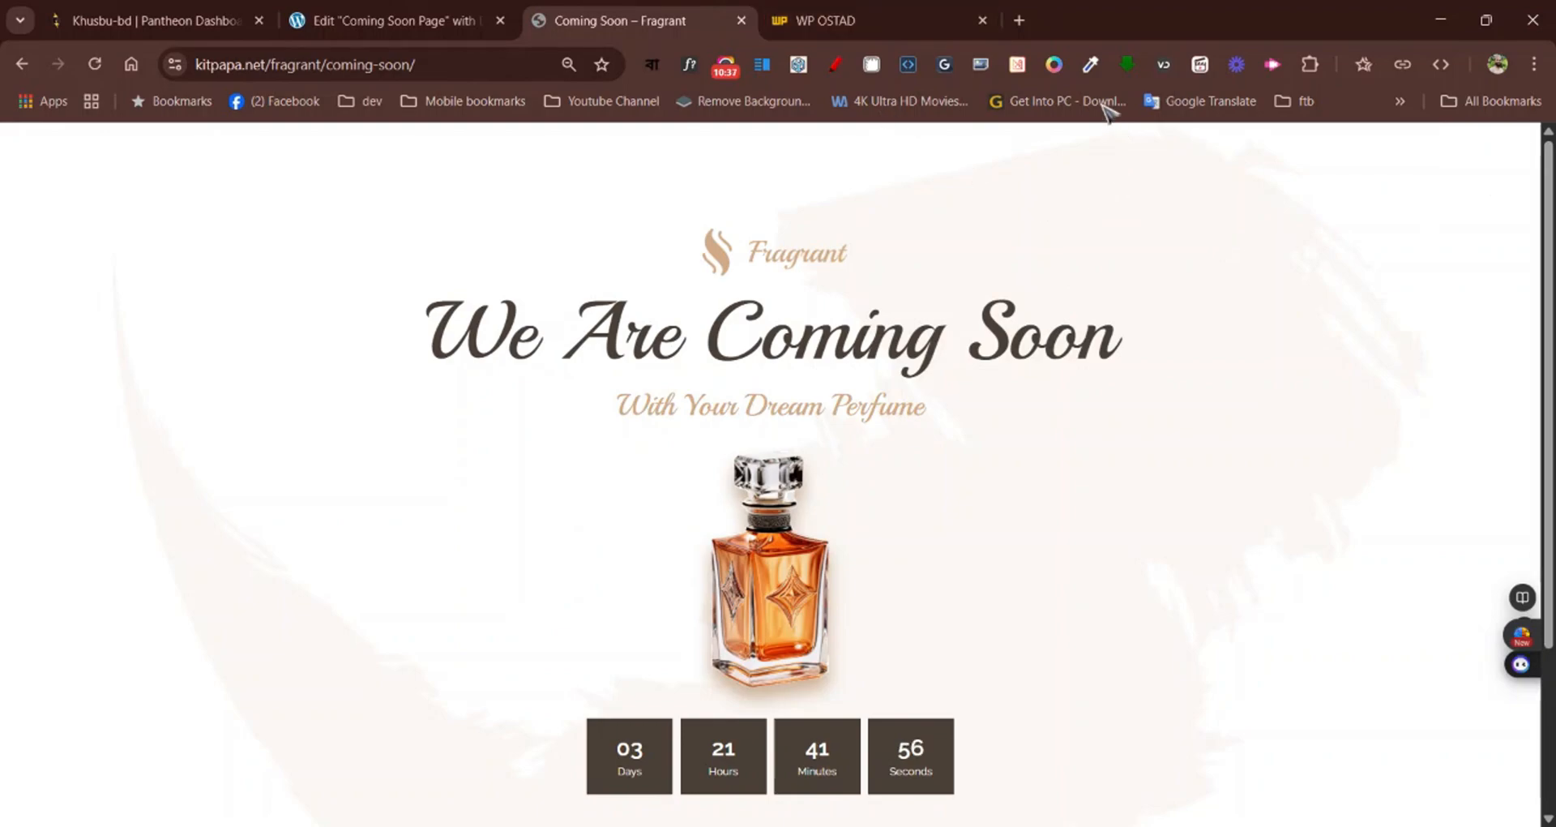
{"action": "left_click", "coordinate": [1090, 67]}
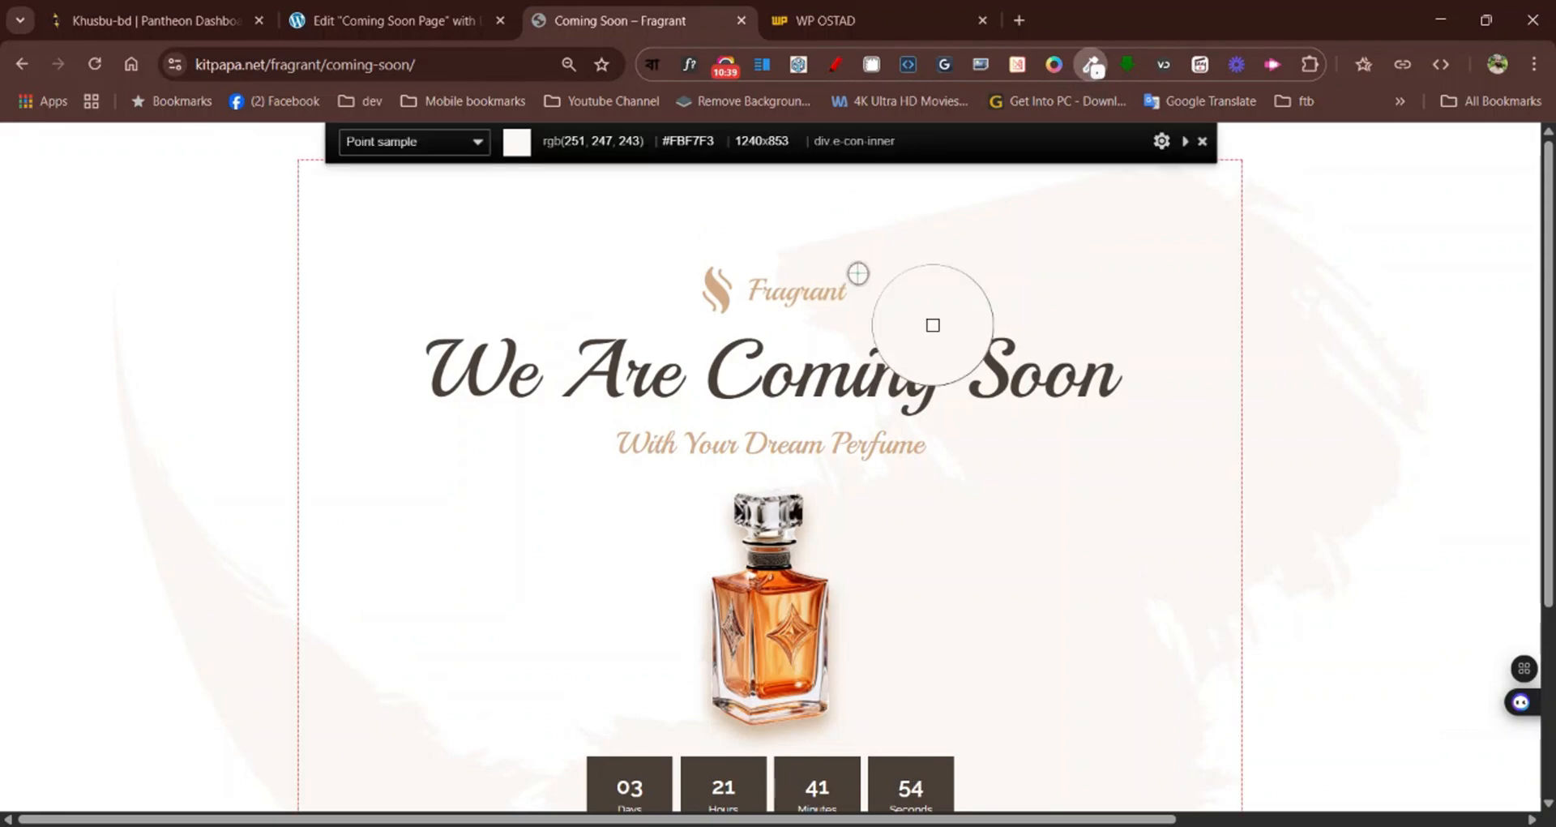
{"action": "left_click", "coordinate": [775, 432]}
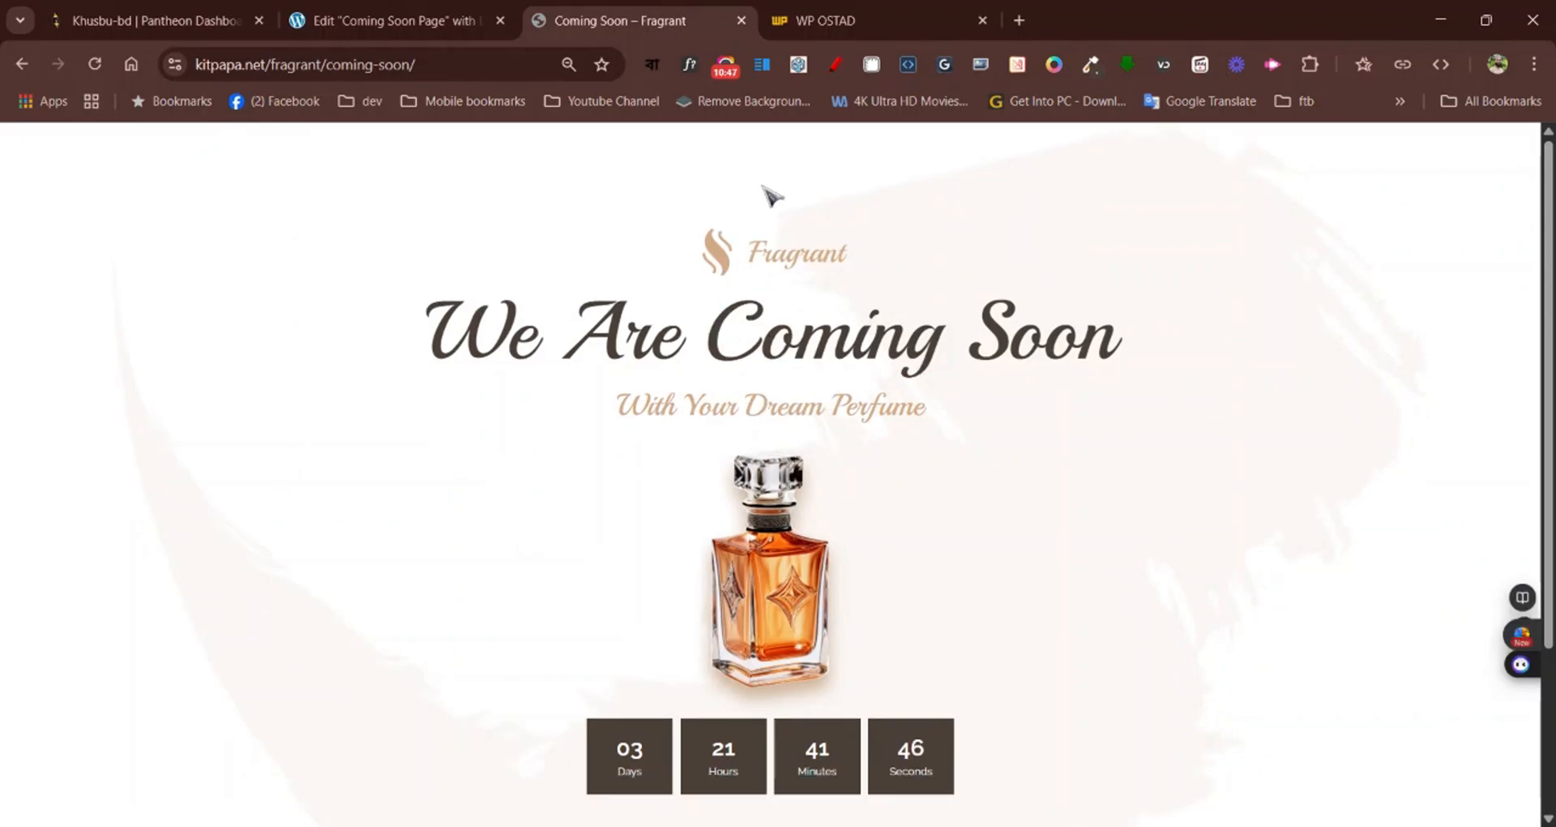
Set the "We Are Coming Soon" heading's text color to #4B4036 in the Elementor editor
{"action": "left_click", "coordinate": [426, 17]}
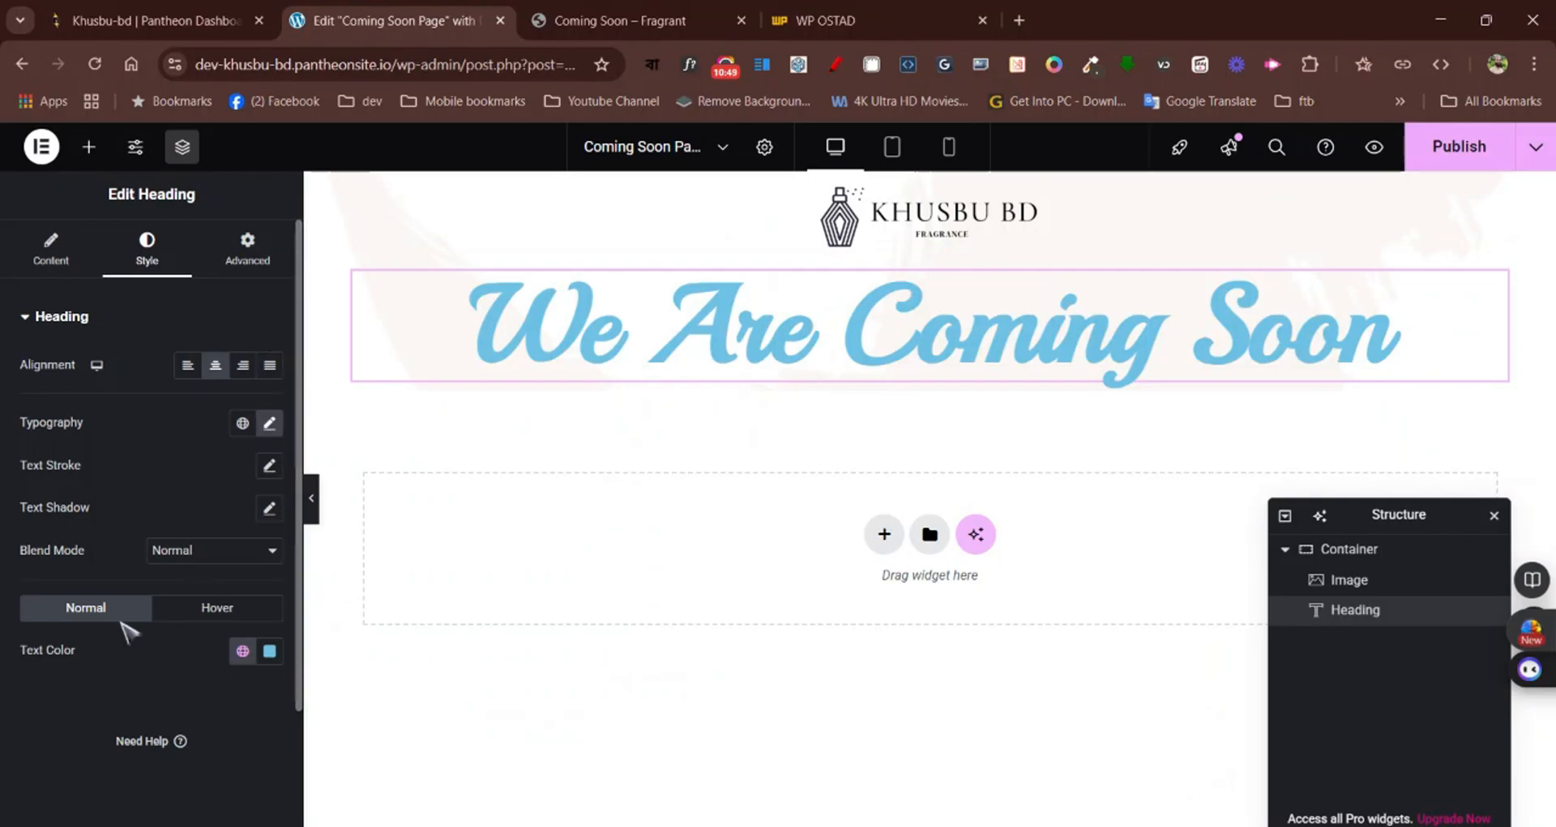
{"action": "left_click", "coordinate": [269, 650]}
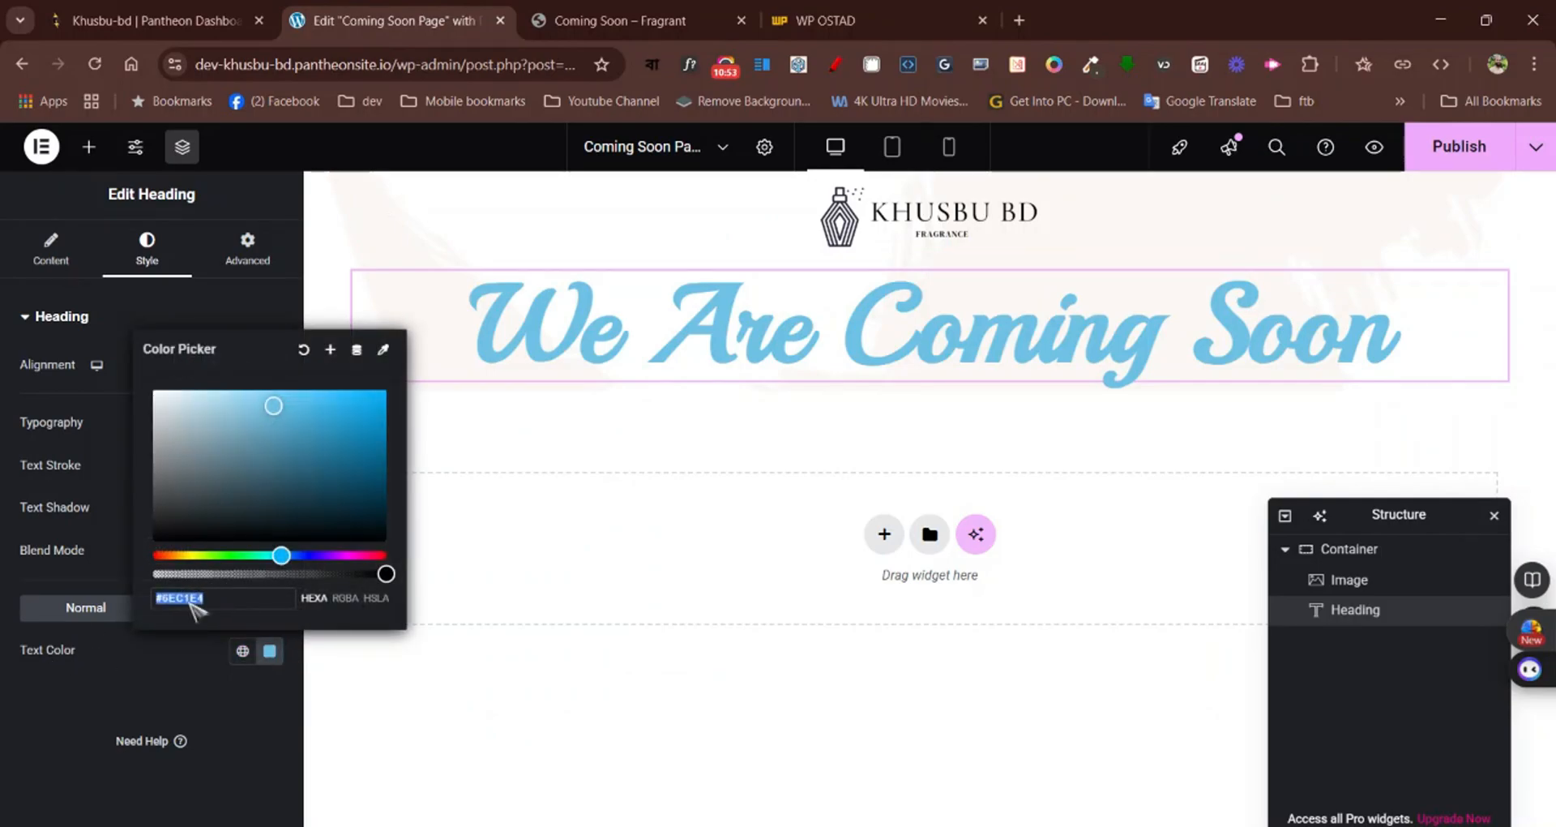
{"action": "key", "text": "ctrl+v"}
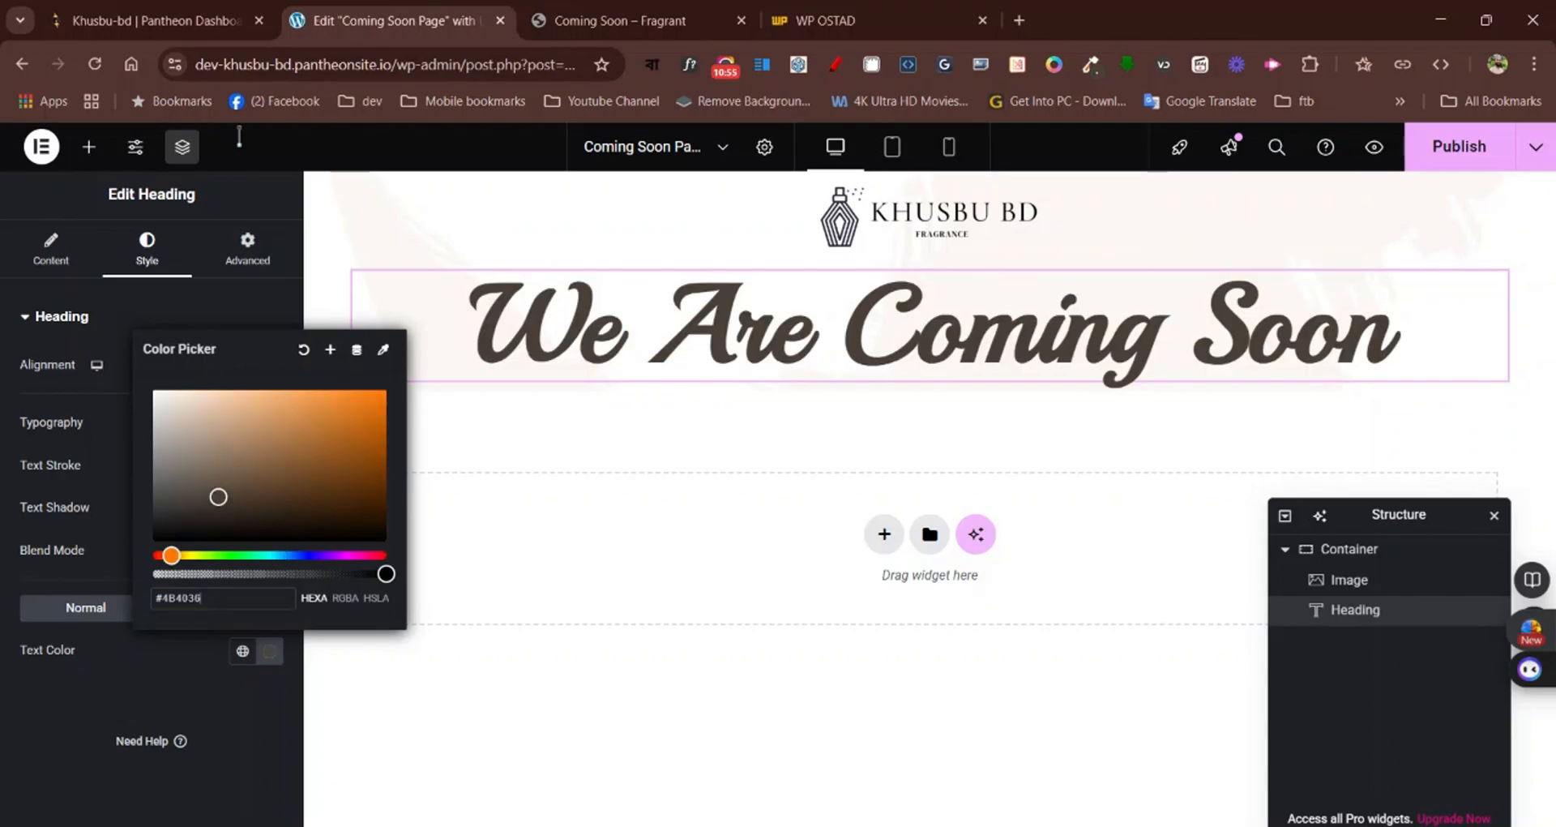
{"action": "left_click", "coordinate": [231, 322]}
{"action": "left_click", "coordinate": [231, 322]}
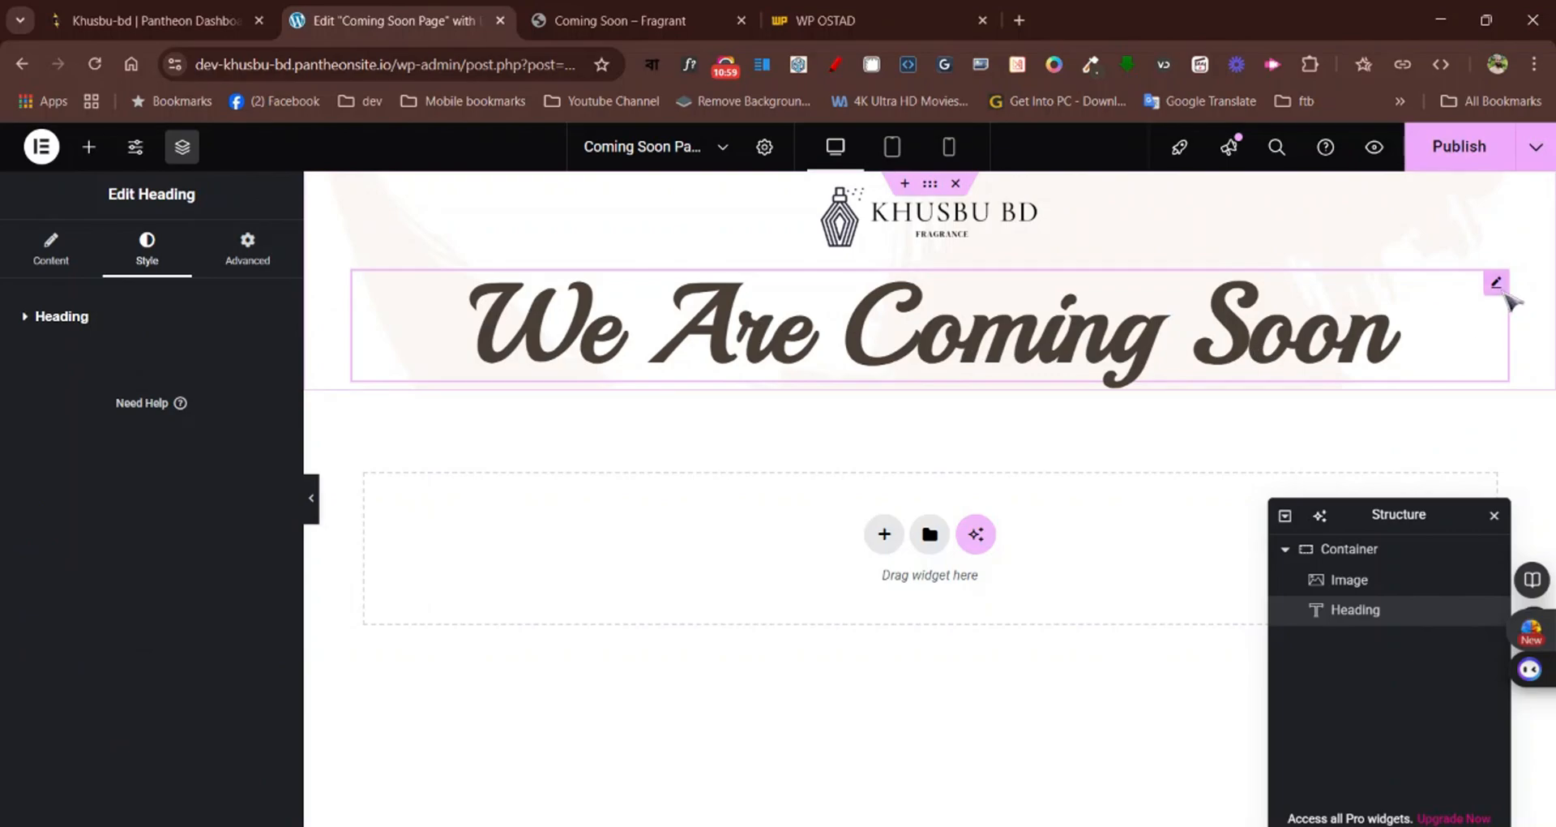
Set the "We Are Coming Soon" heading's font weight to 500 (Medium) to match the Fragrant page
{"action": "left_click", "coordinate": [671, 11]}
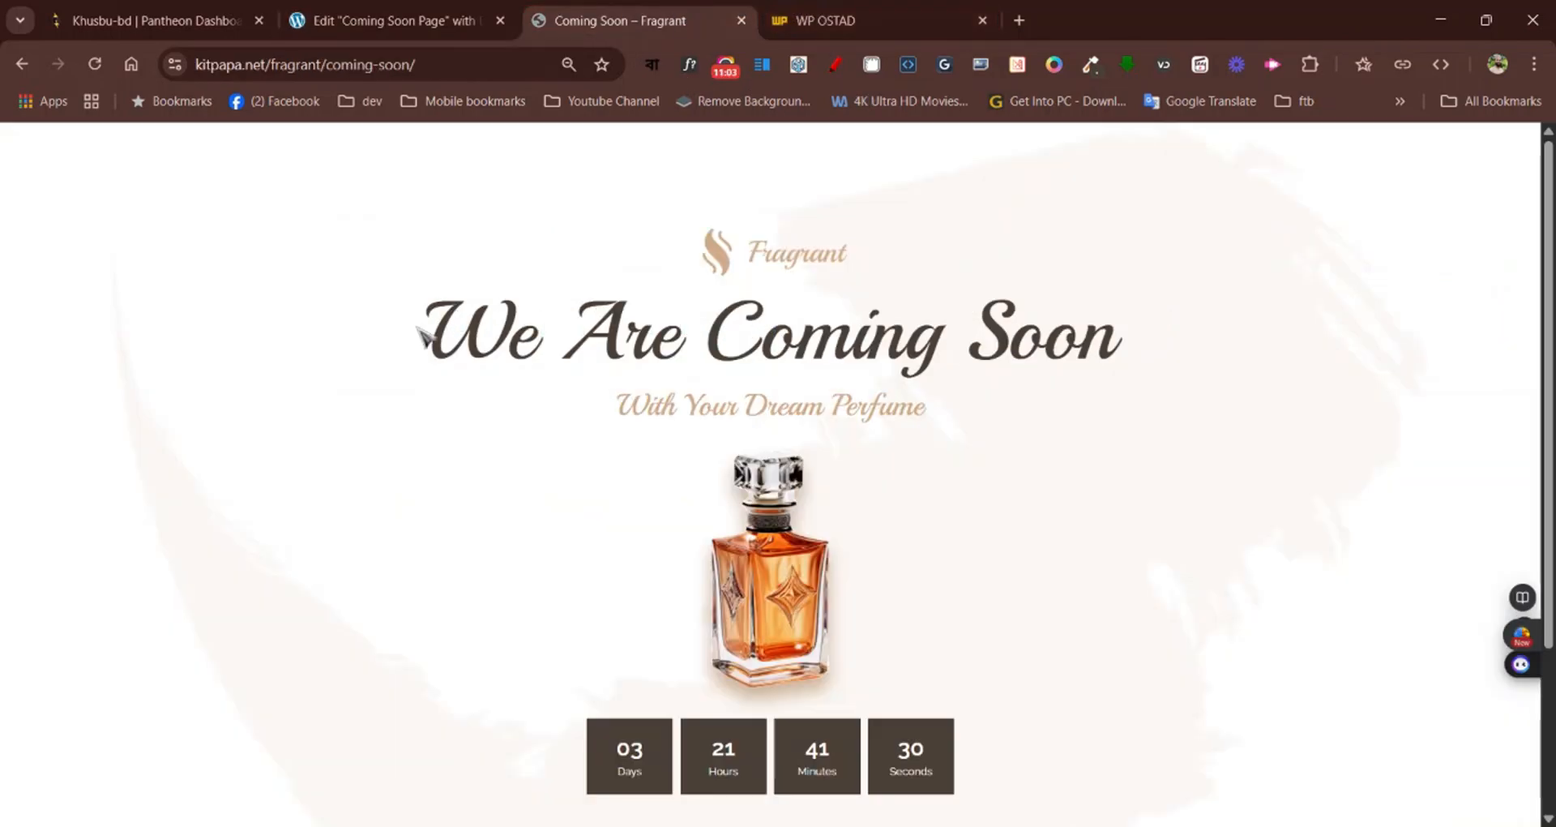
{"action": "left_click", "coordinate": [397, 20]}
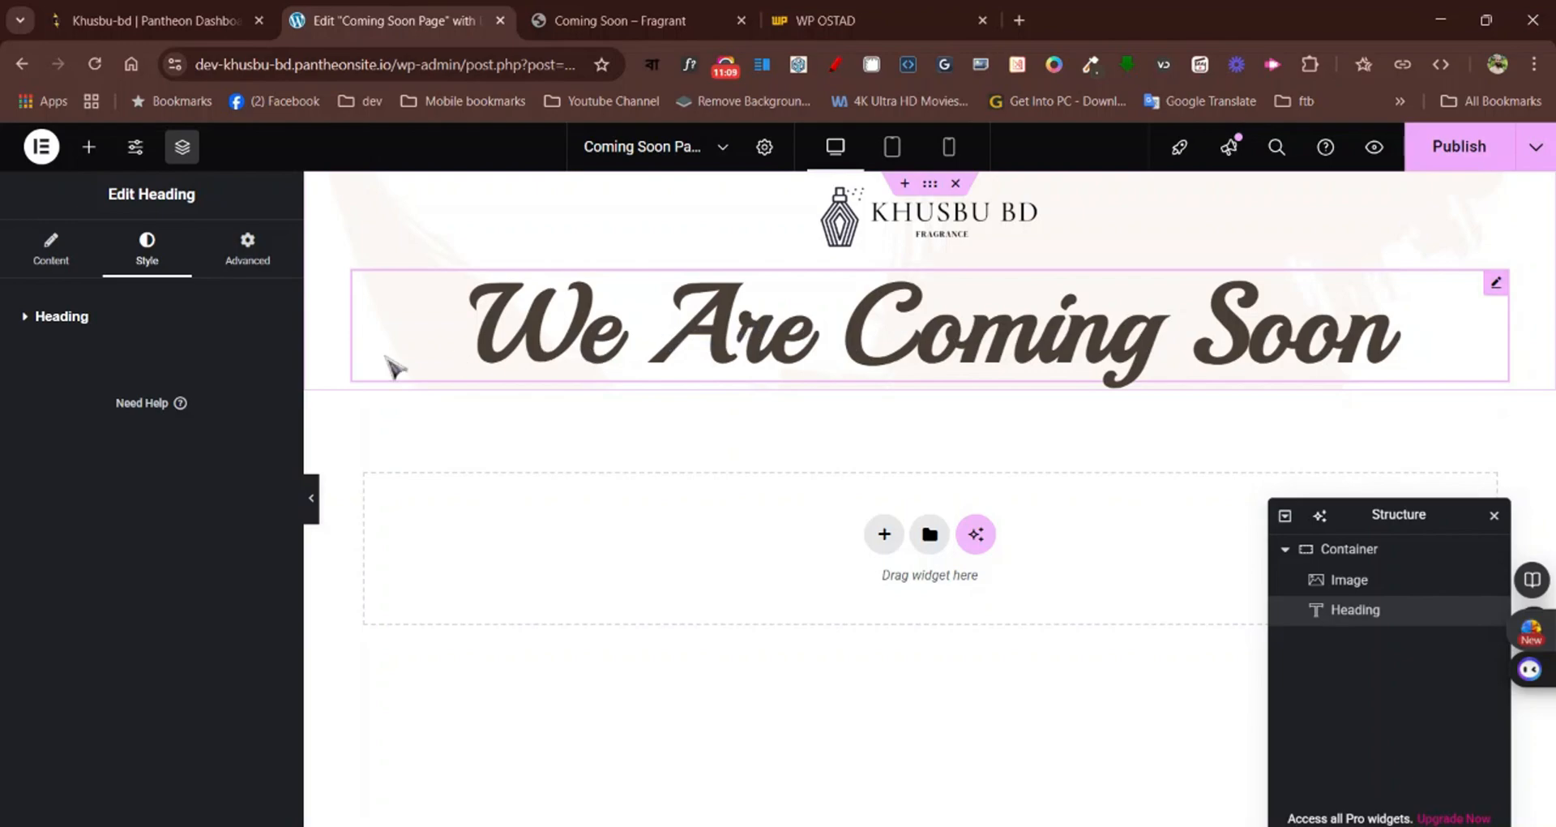
{"action": "left_click", "coordinate": [87, 318]}
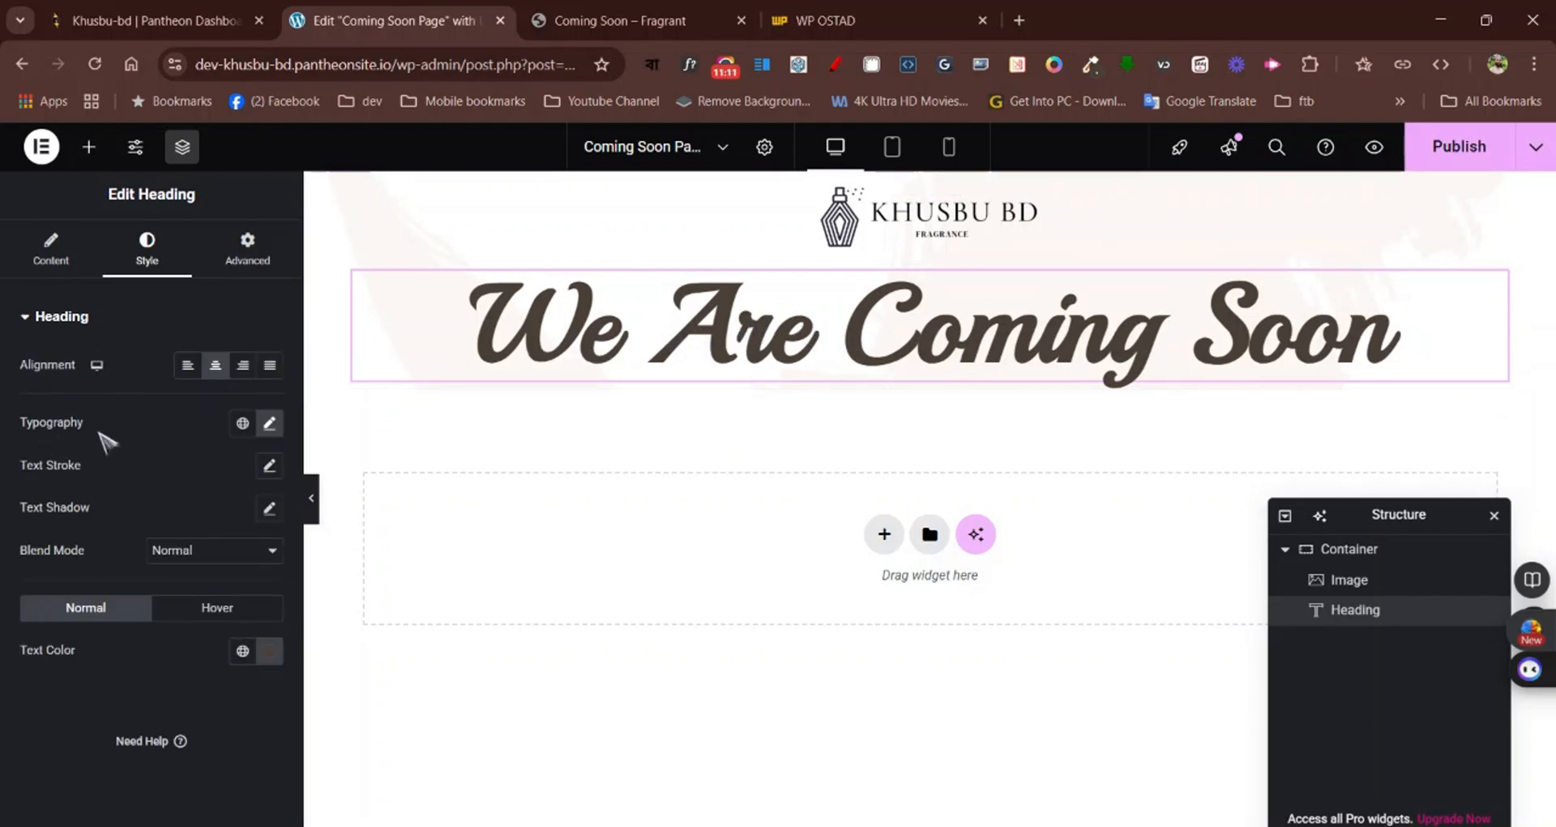
{"action": "left_click", "coordinate": [269, 422]}
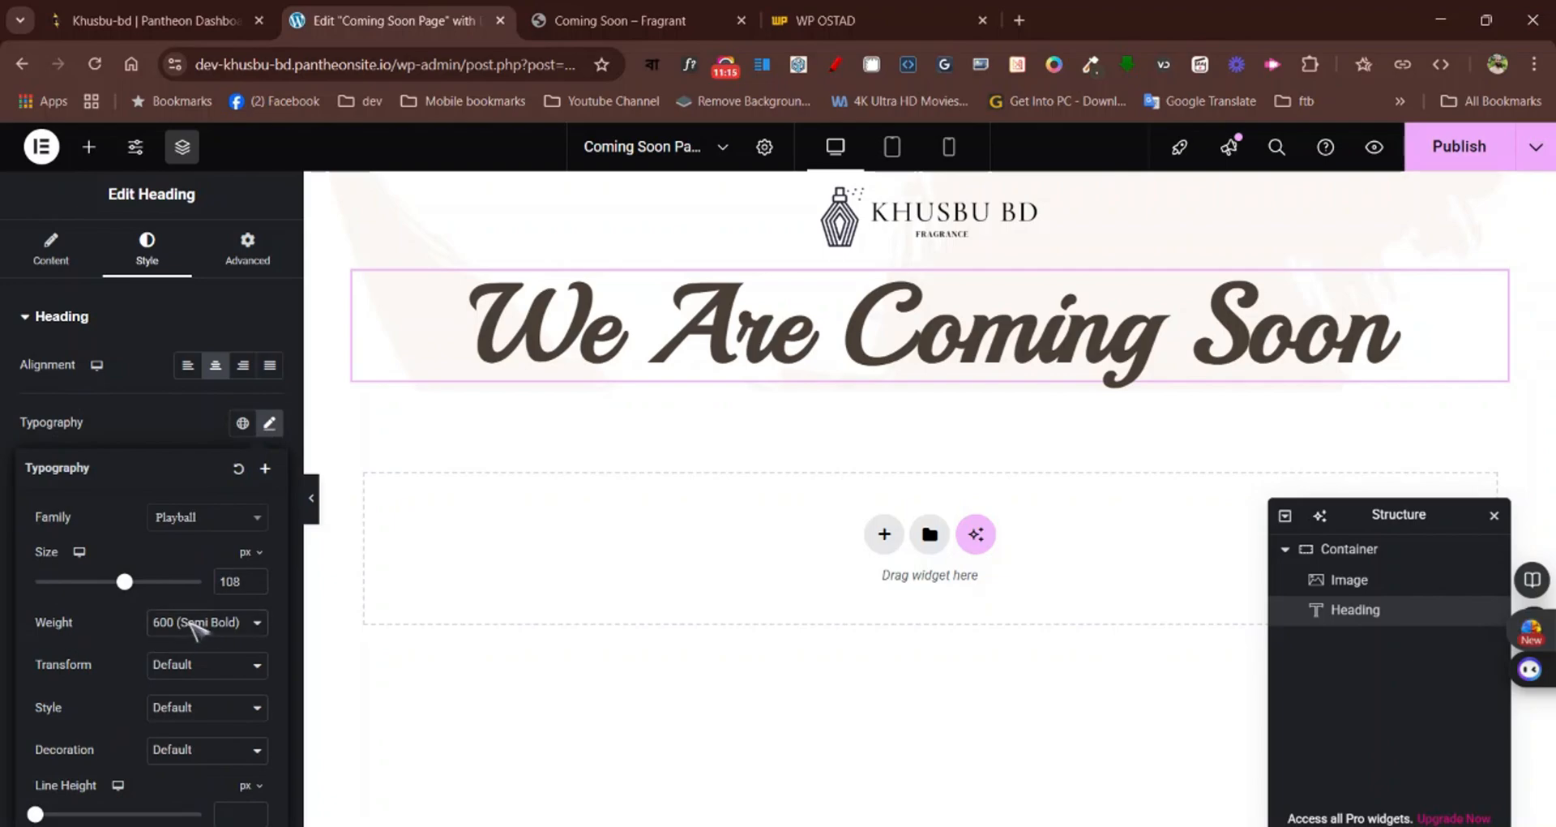
{"action": "left_click", "coordinate": [184, 419]}
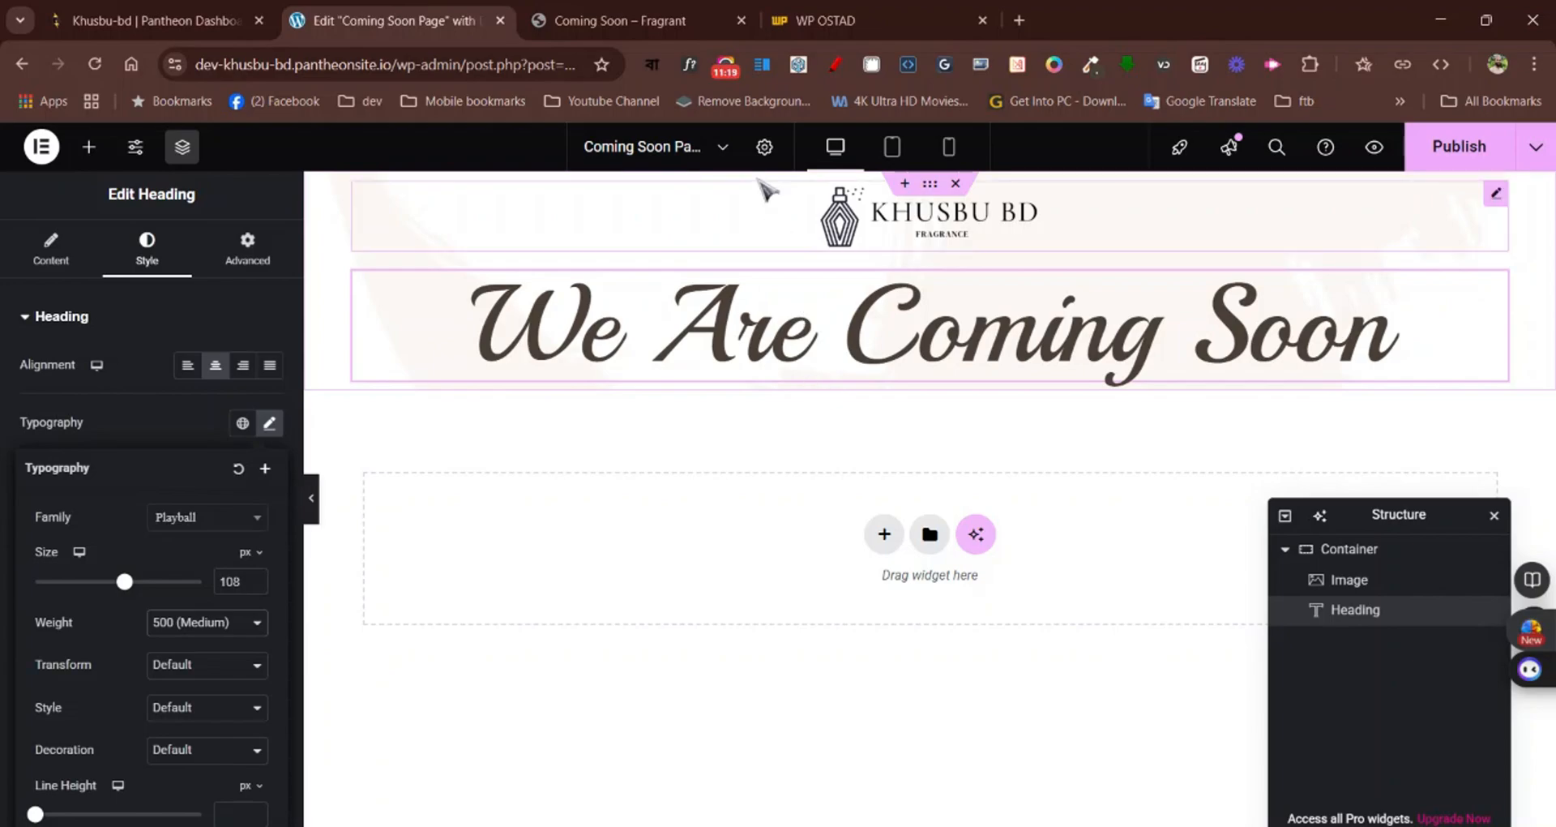
Compare the restyled heading with the Fragrant page's main heading and preview it without the editing overlays
{"action": "left_click", "coordinate": [691, 16]}
{"action": "left_click", "coordinate": [349, 21]}
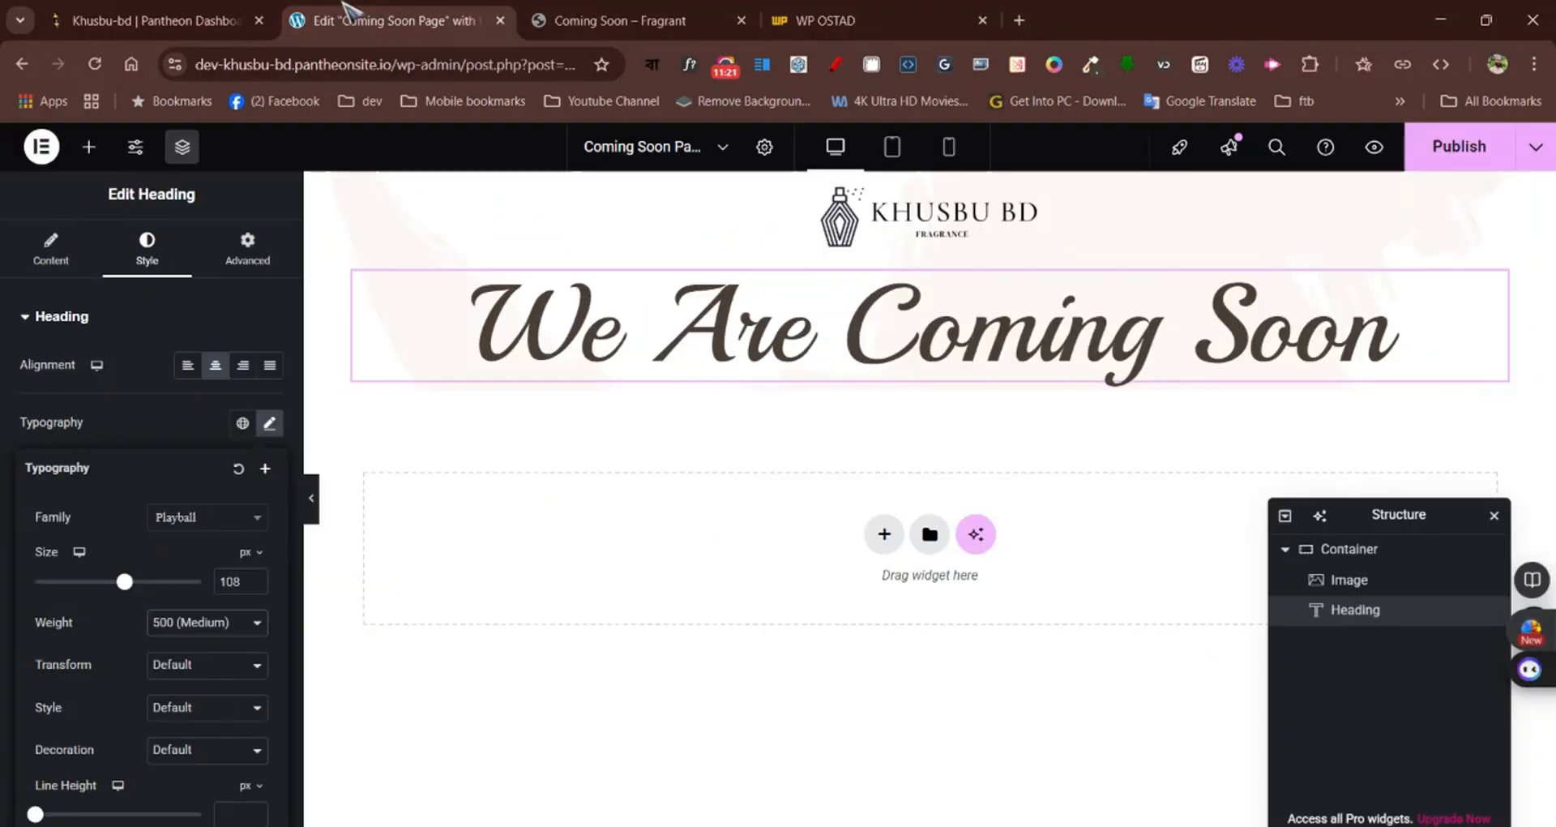
{"action": "left_click", "coordinate": [310, 496]}
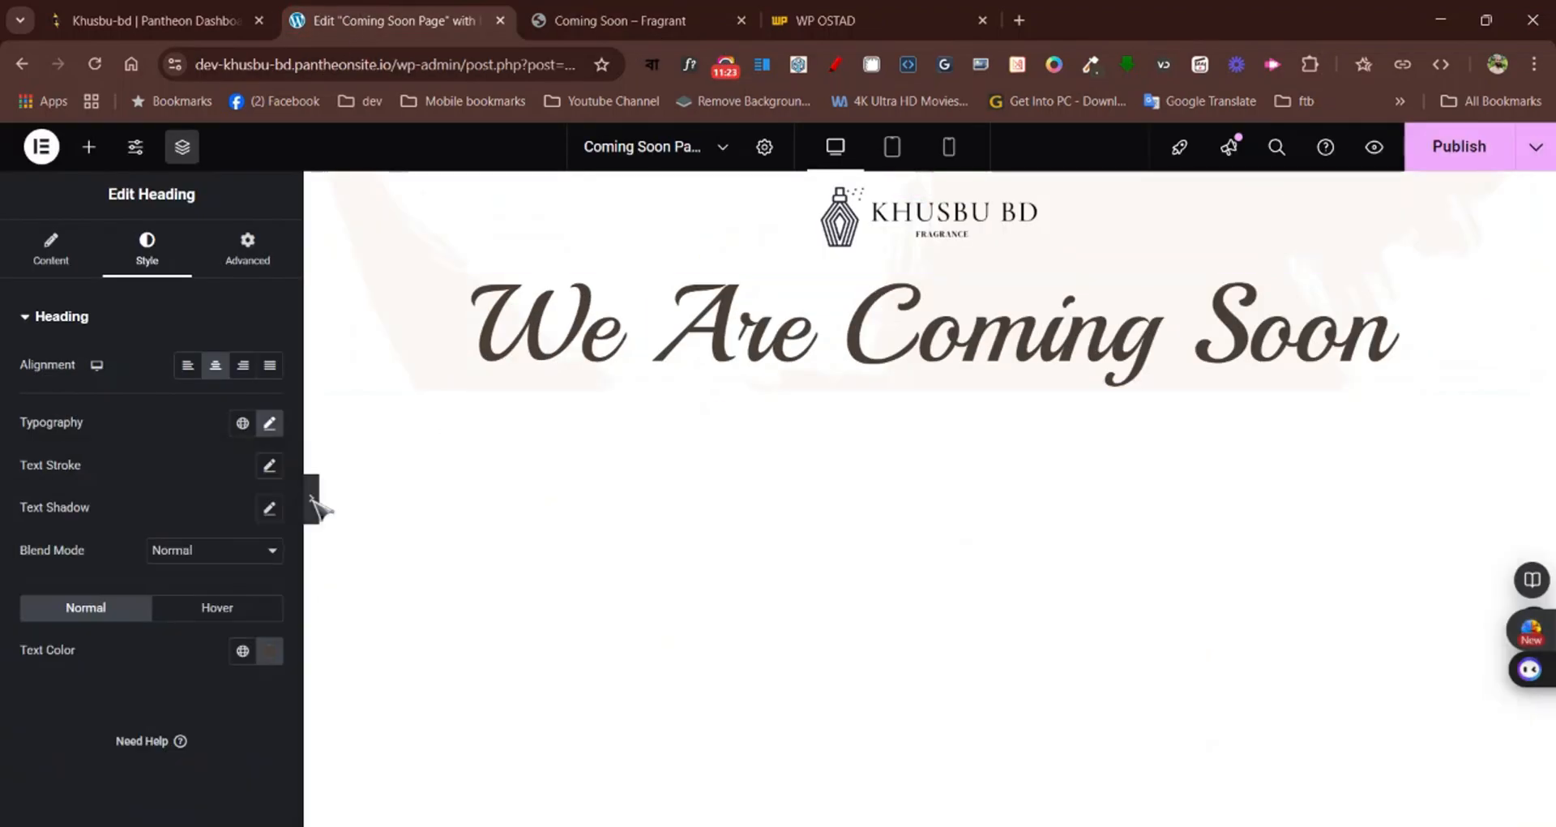
{"action": "left_click", "coordinate": [8, 499]}
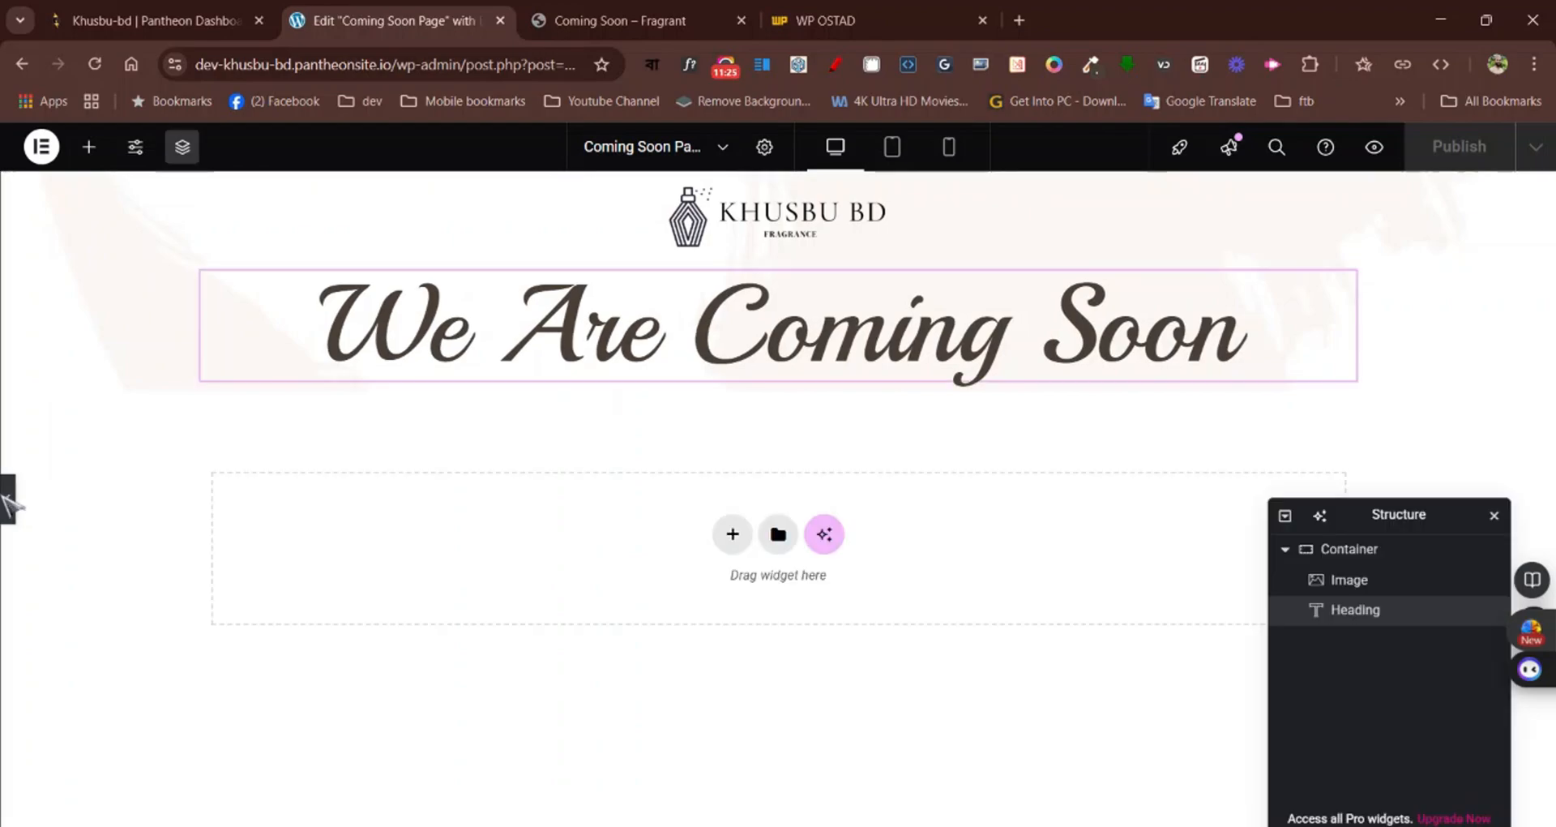
{"action": "left_click", "coordinate": [580, 7]}
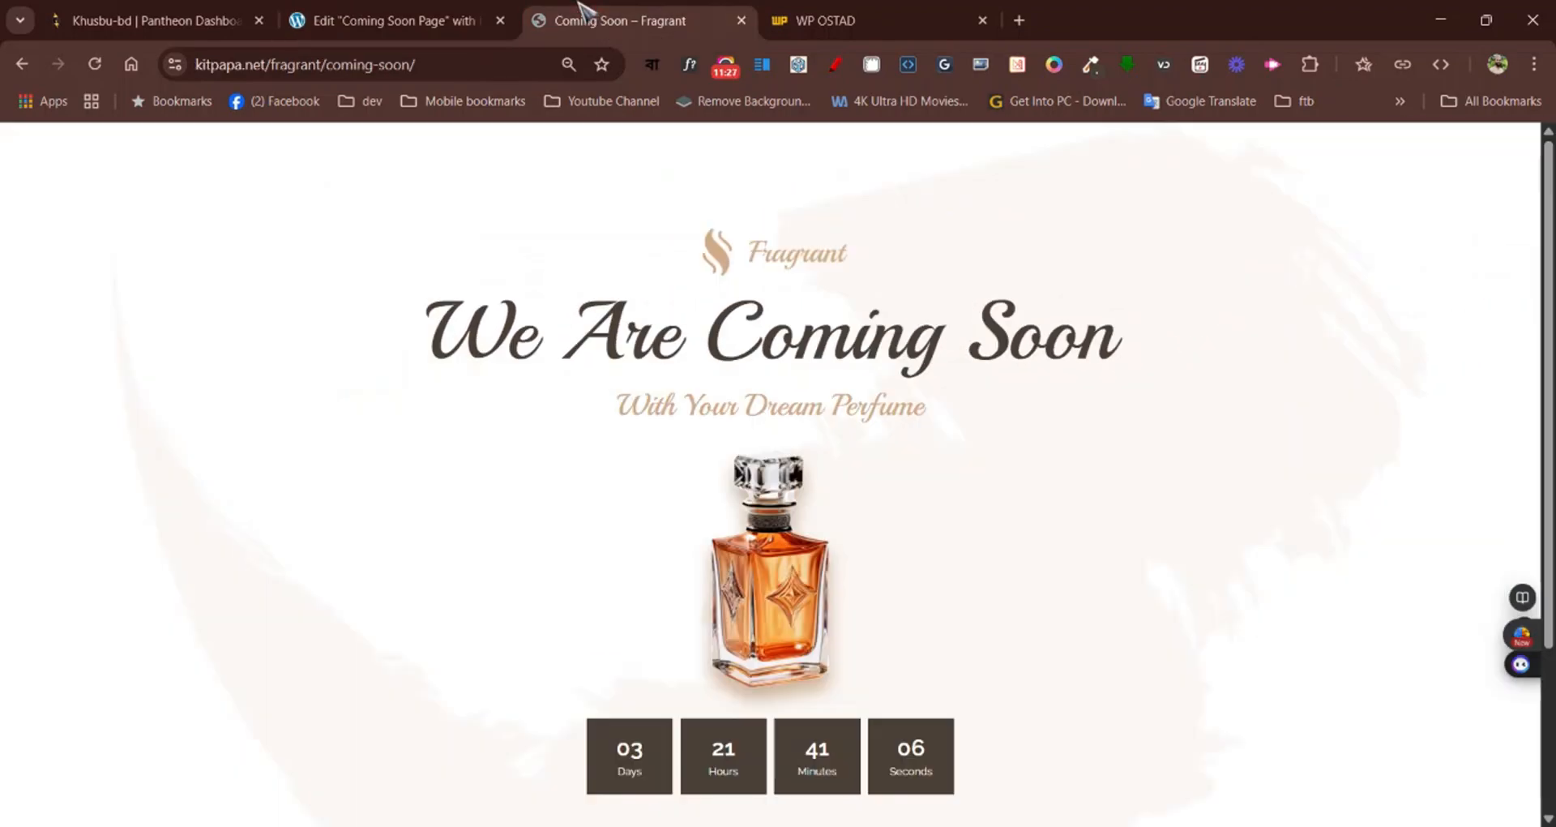
{"action": "left_click", "coordinate": [394, 17]}
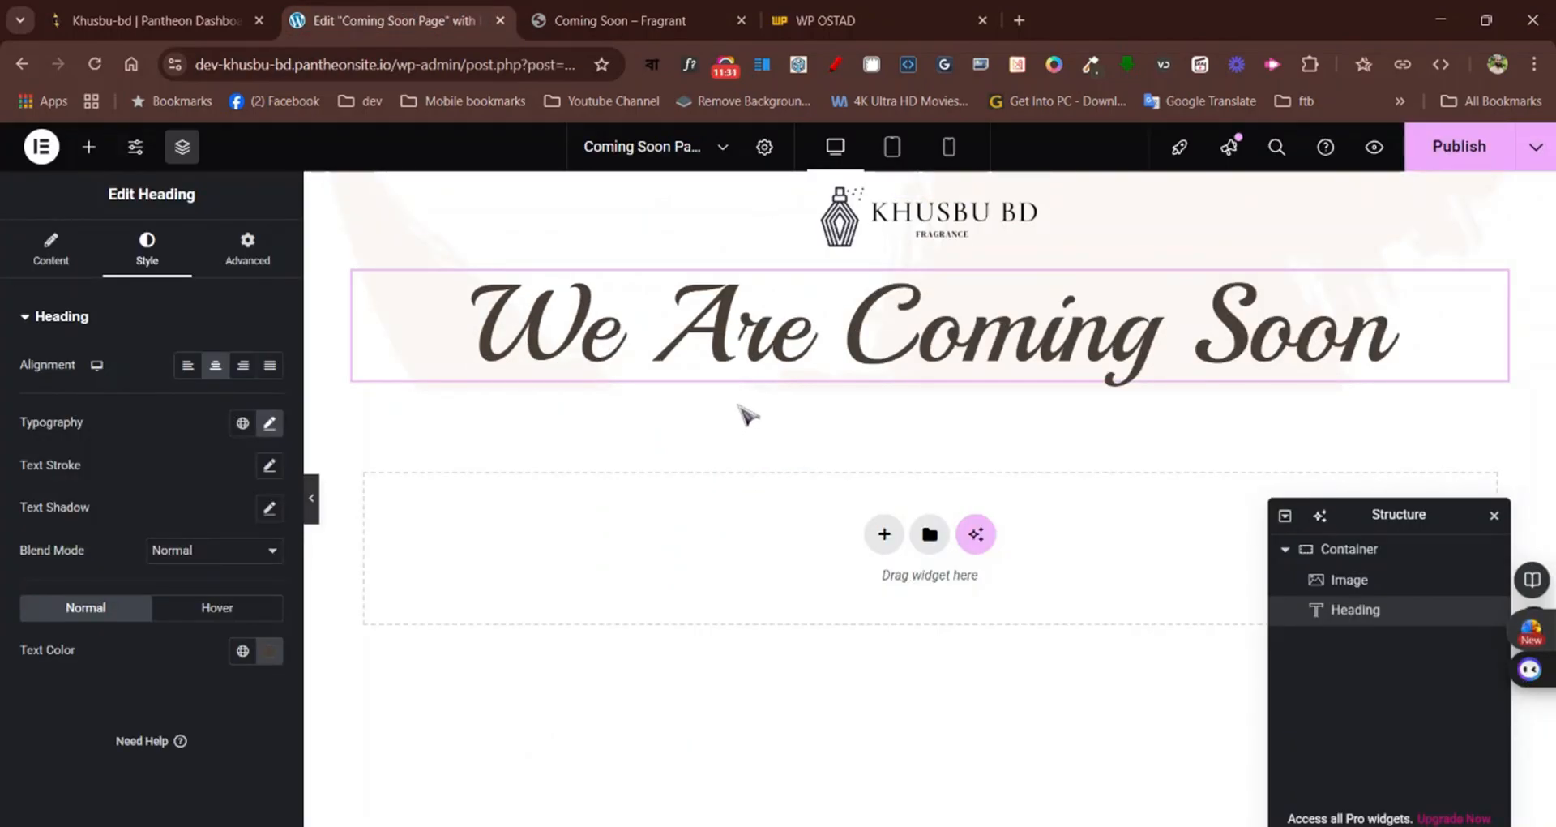
Duplicate the "We Are Coming Soon" heading and replace the copy's title with the Fragrant page's subtitle text "With Your Dream Perfume"
{"action": "left_click", "coordinate": [567, 9]}
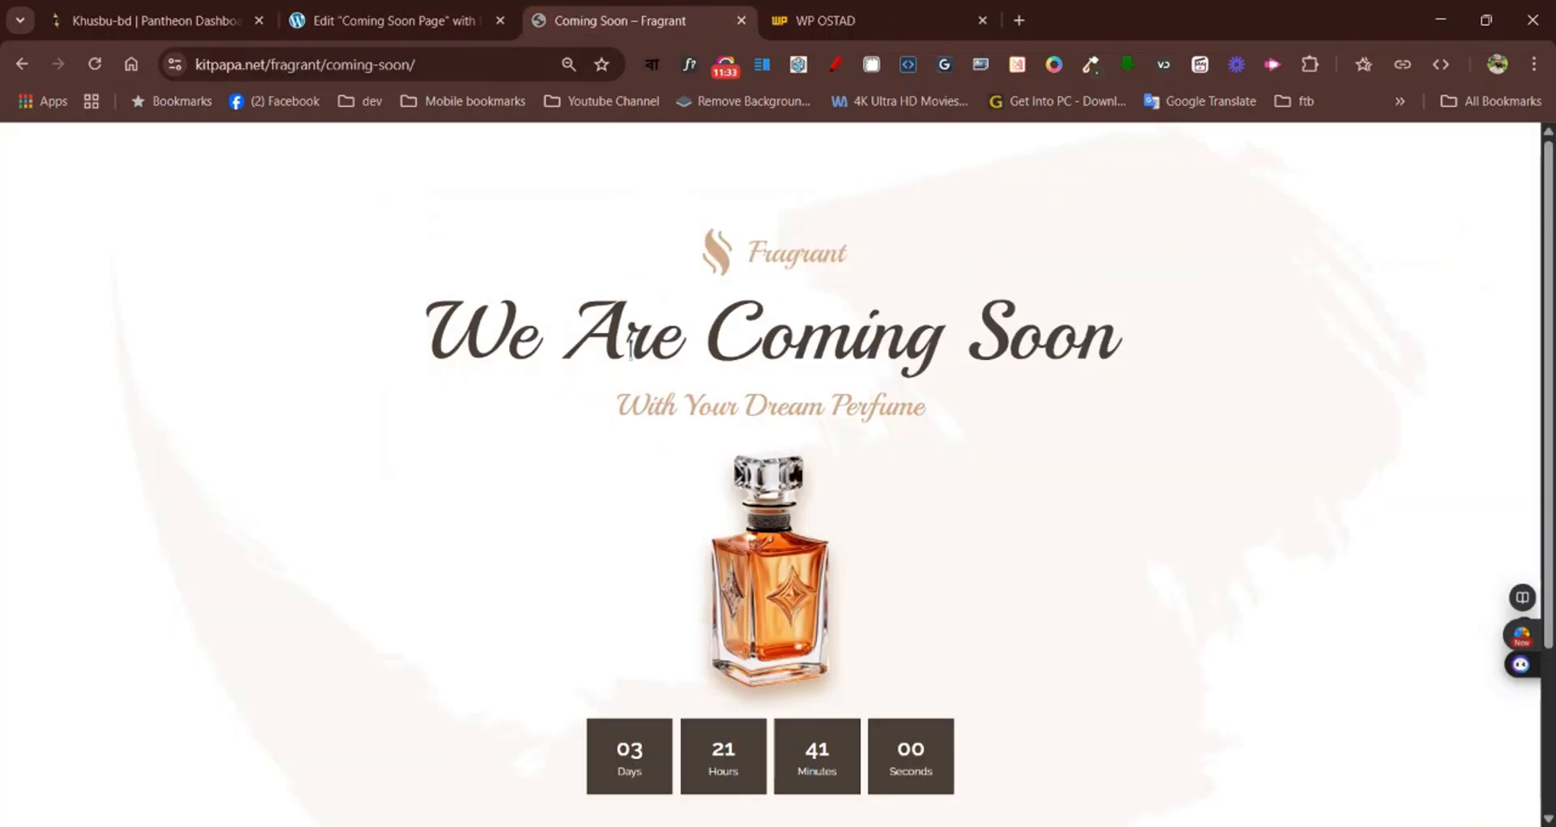
{"action": "left_click_drag", "start_coordinate": [631, 403], "coordinate": [901, 417]}
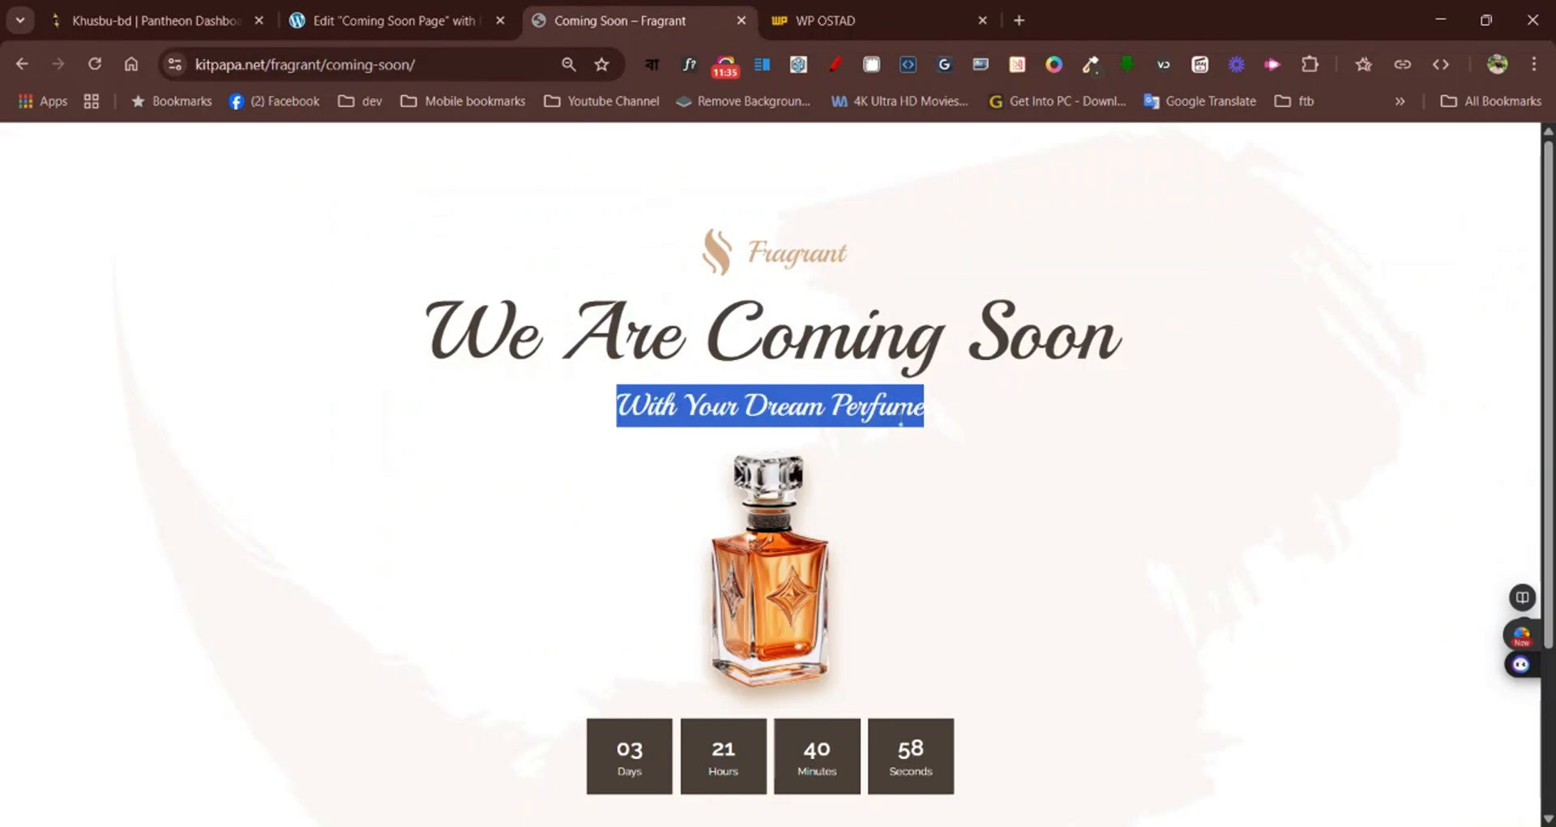
{"action": "left_click", "coordinate": [365, 18]}
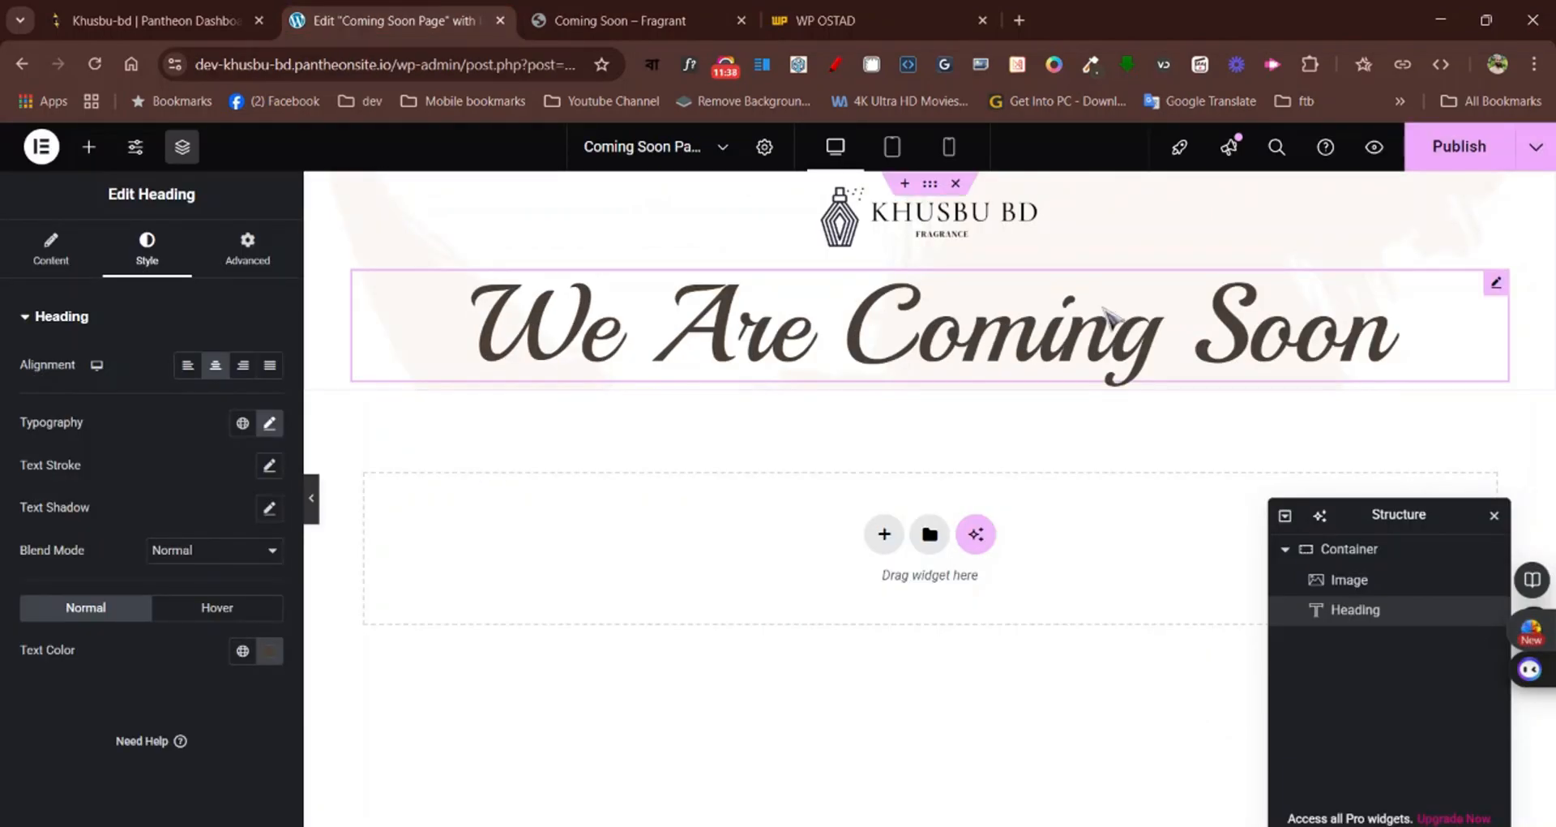
{"action": "right_click", "coordinate": [1496, 283]}
{"action": "left_click", "coordinate": [1451, 355]}
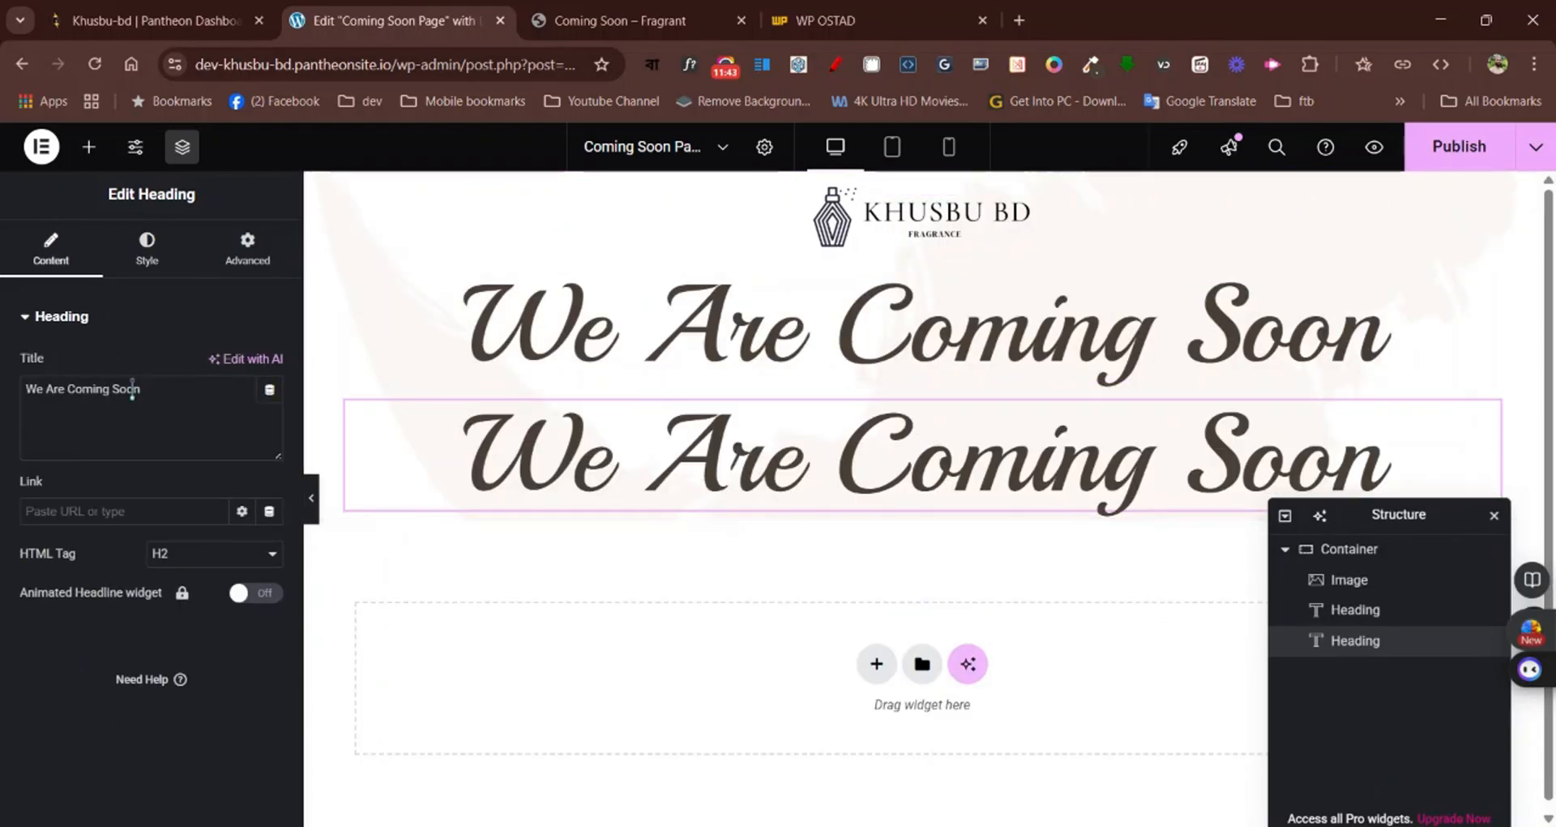
{"action": "left_click_drag", "start_coordinate": [142, 389], "coordinate": [20, 392]}
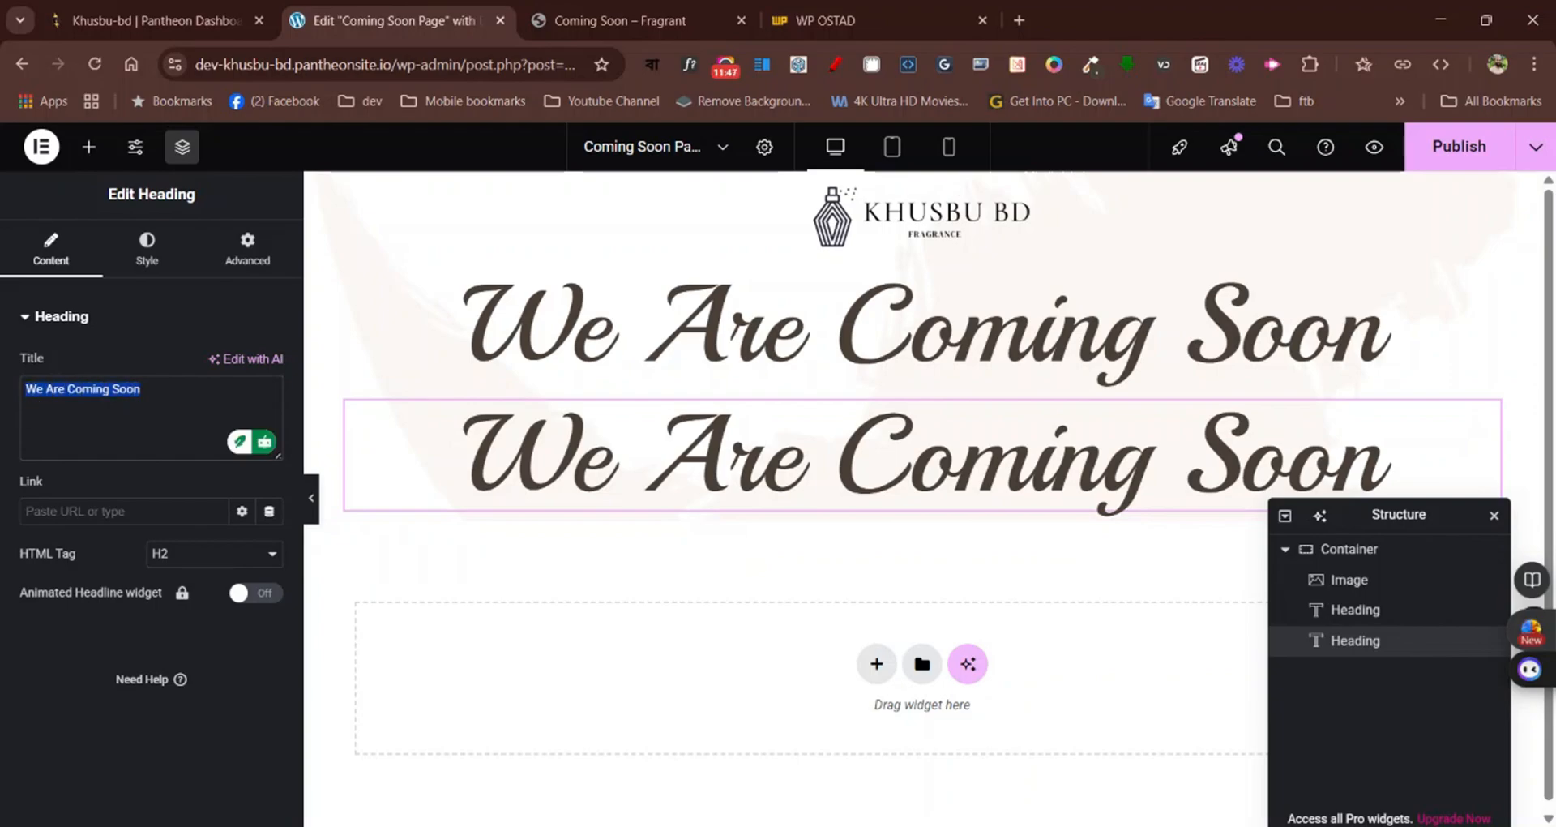
{"action": "key", "text": "ctrl+v"}
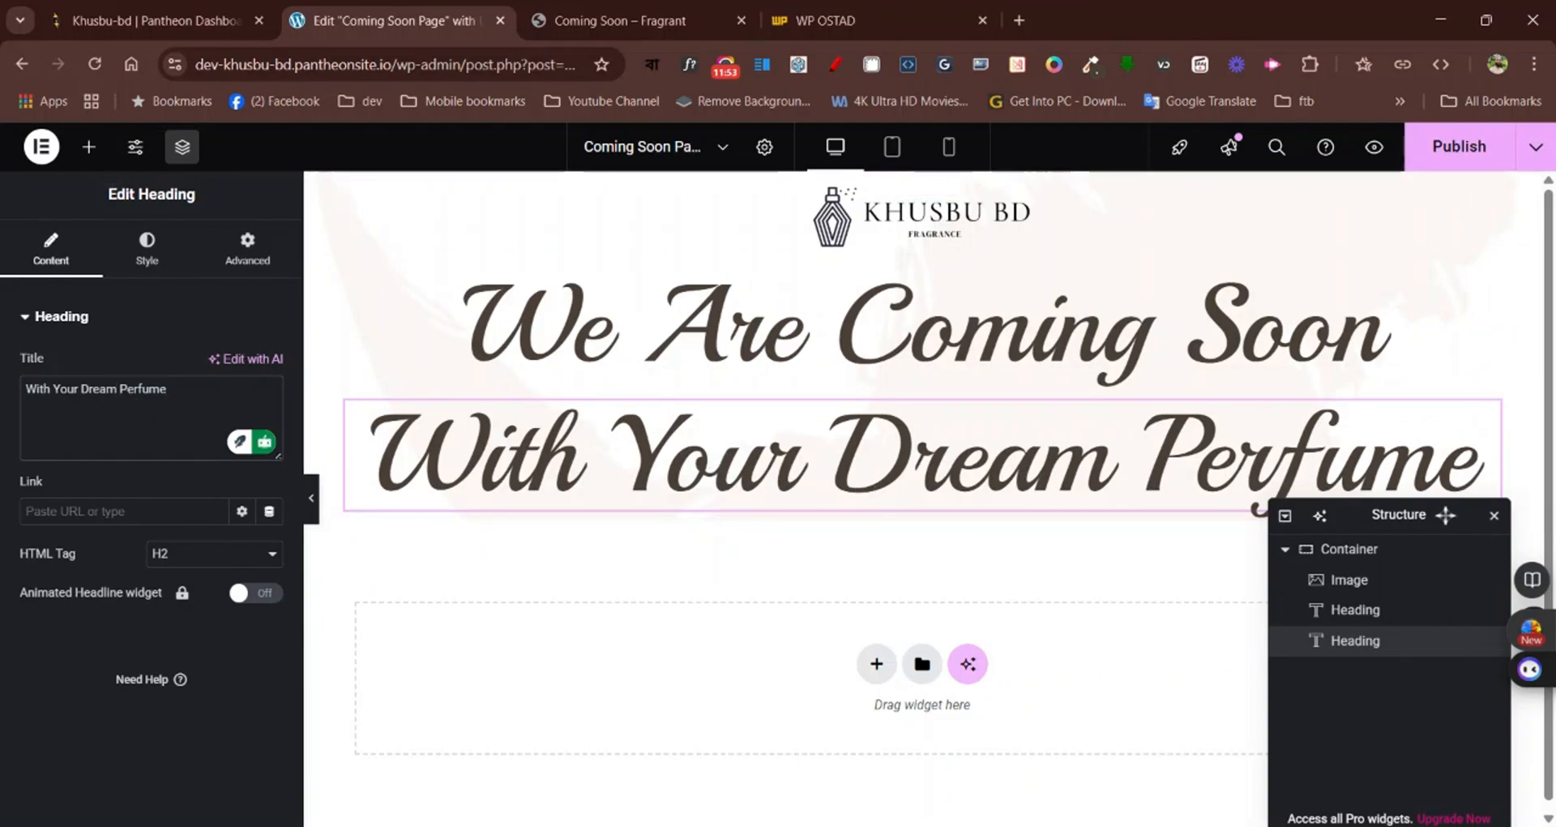
Move the Structure panel clear of the new heading and open the "With Your Dream Perfume" heading for editing
{"action": "left_click_drag", "start_coordinate": [1449, 512], "coordinate": [1459, 614]}
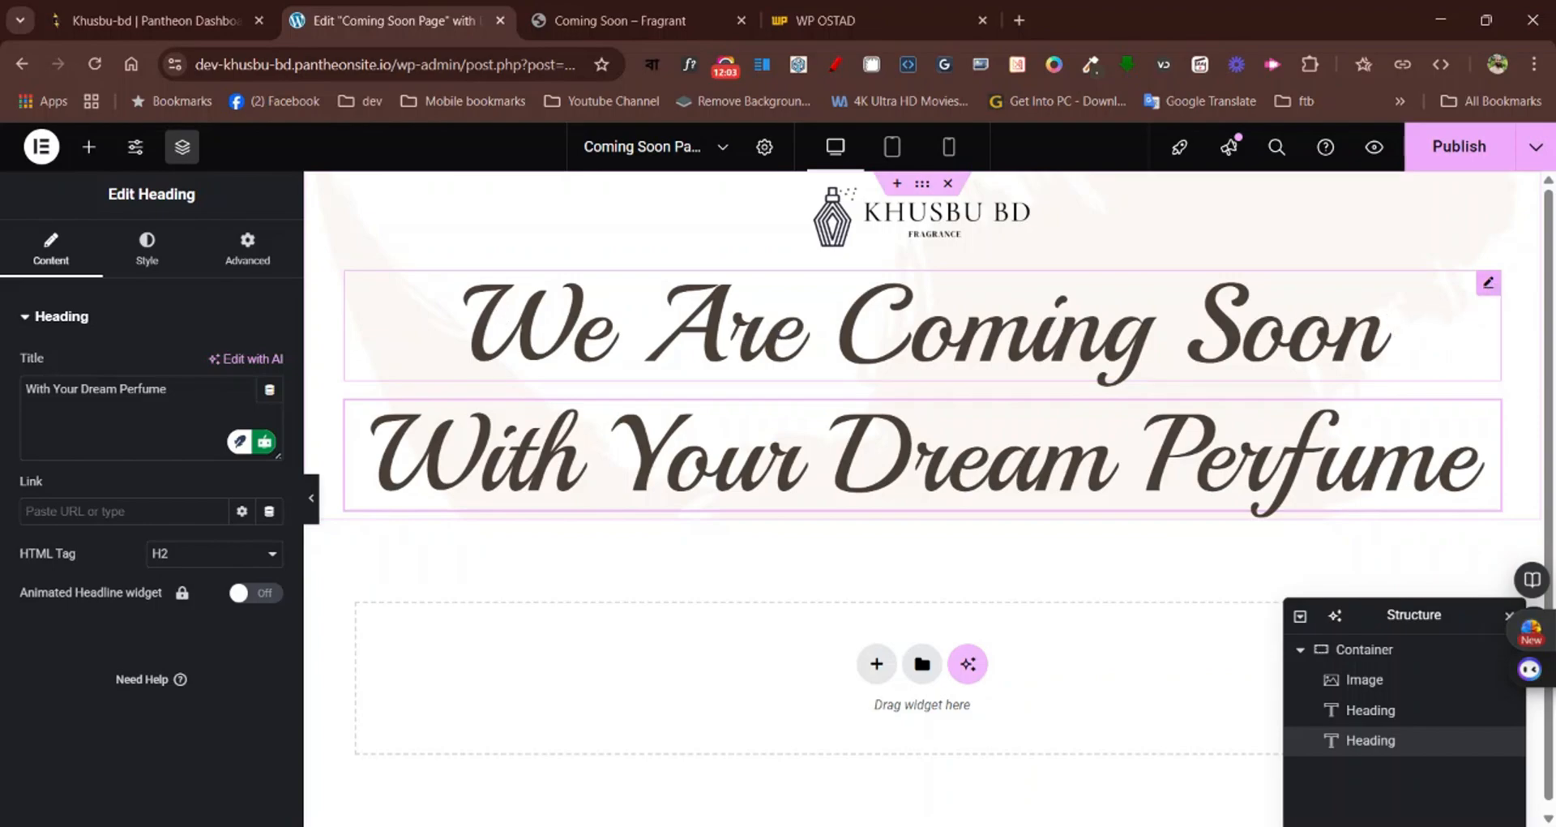
{"action": "right_click", "coordinate": [1490, 284]}
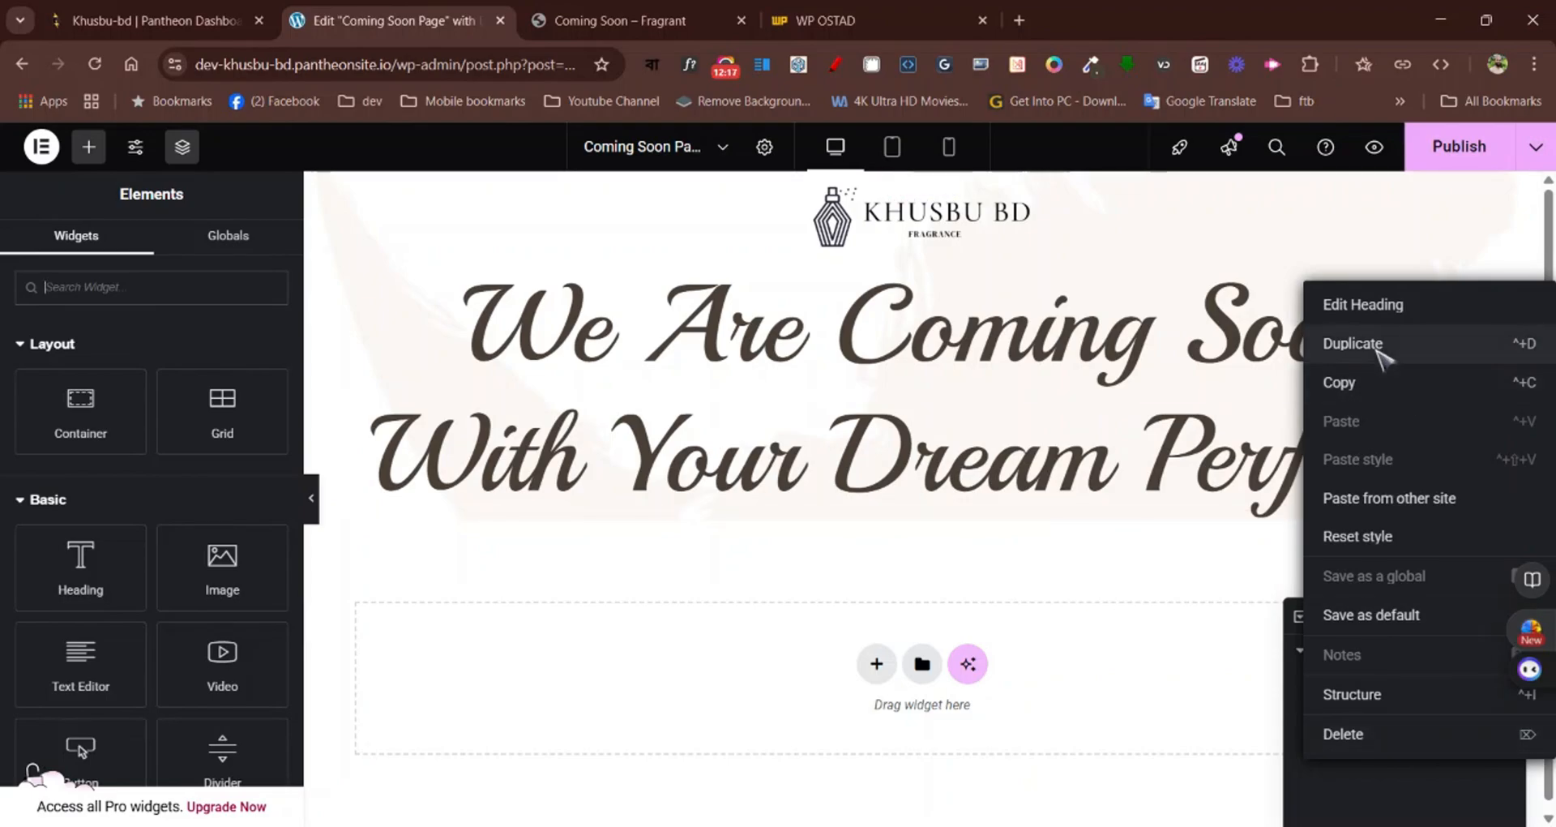
{"action": "left_click", "coordinate": [1125, 565]}
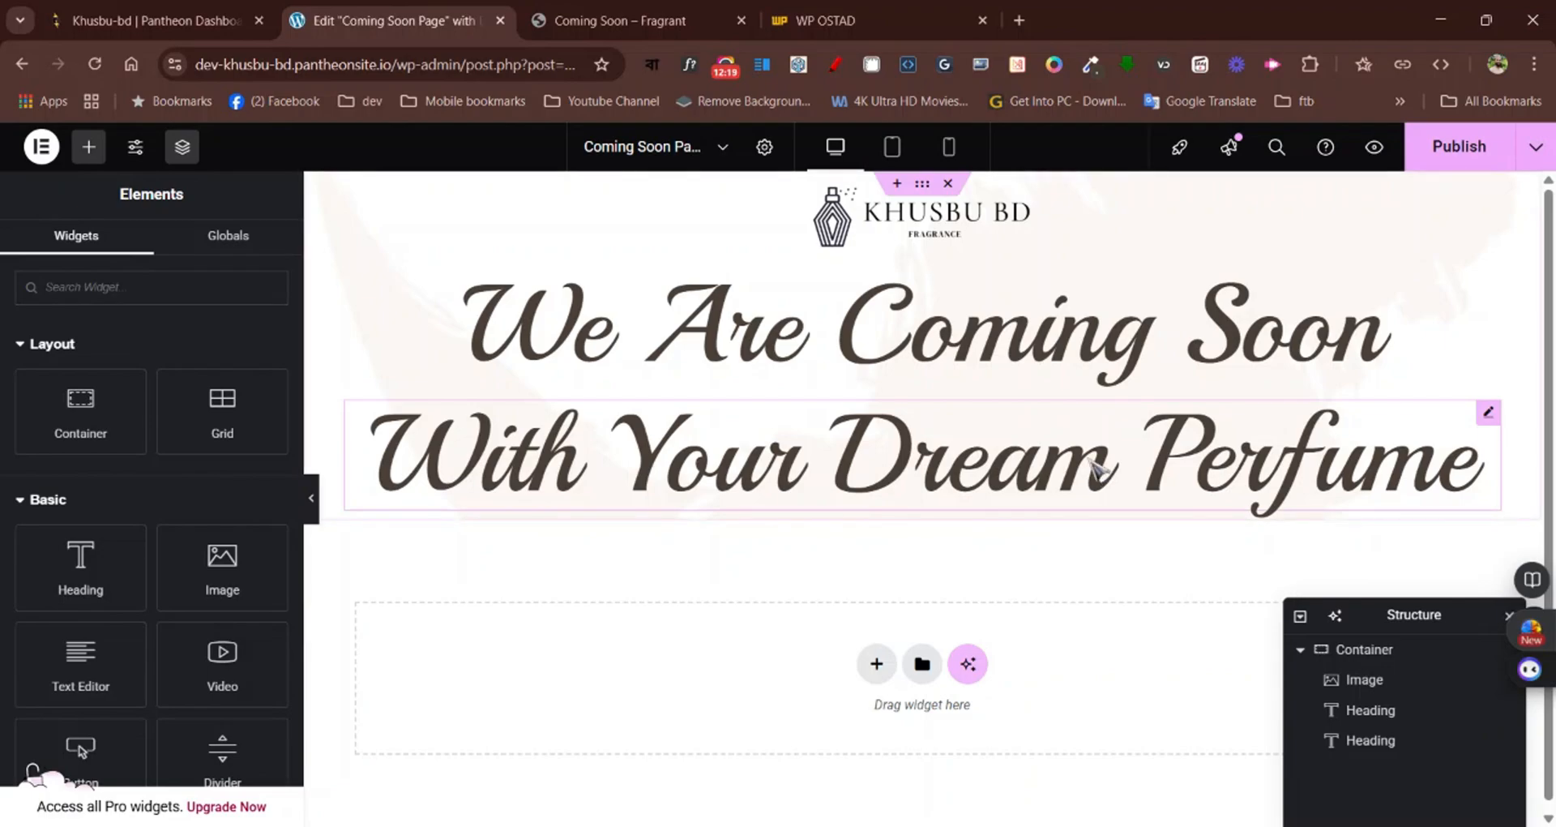
{"action": "left_click", "coordinate": [1489, 412]}
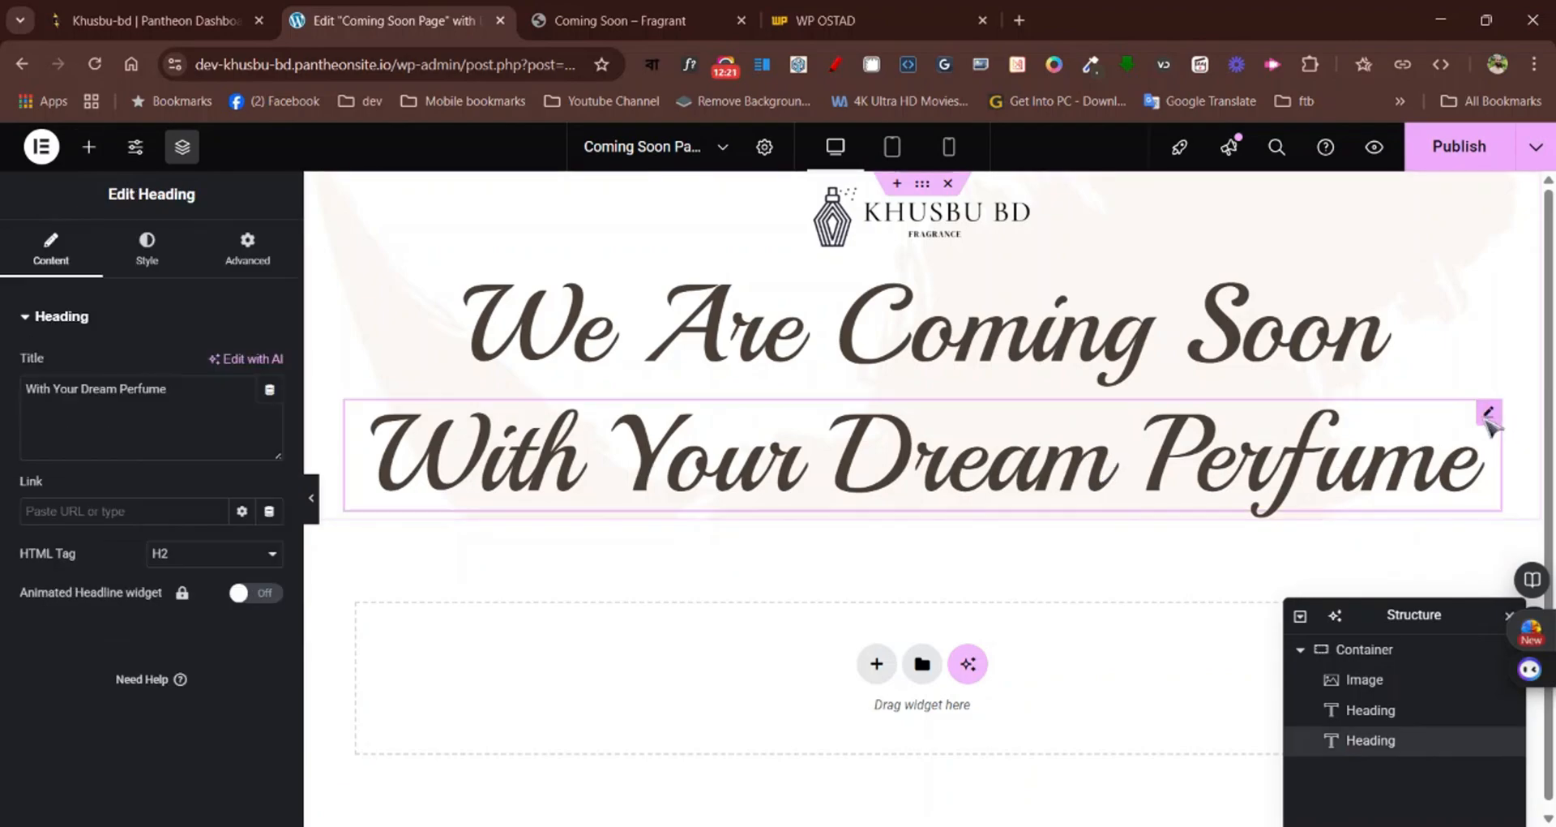
Inspect the font family, size, weight and style of the Fragrant page's "With Your Dream Perfume" subtitle with WhatFont, and exit WhatFont
{"action": "left_click", "coordinate": [616, 20]}
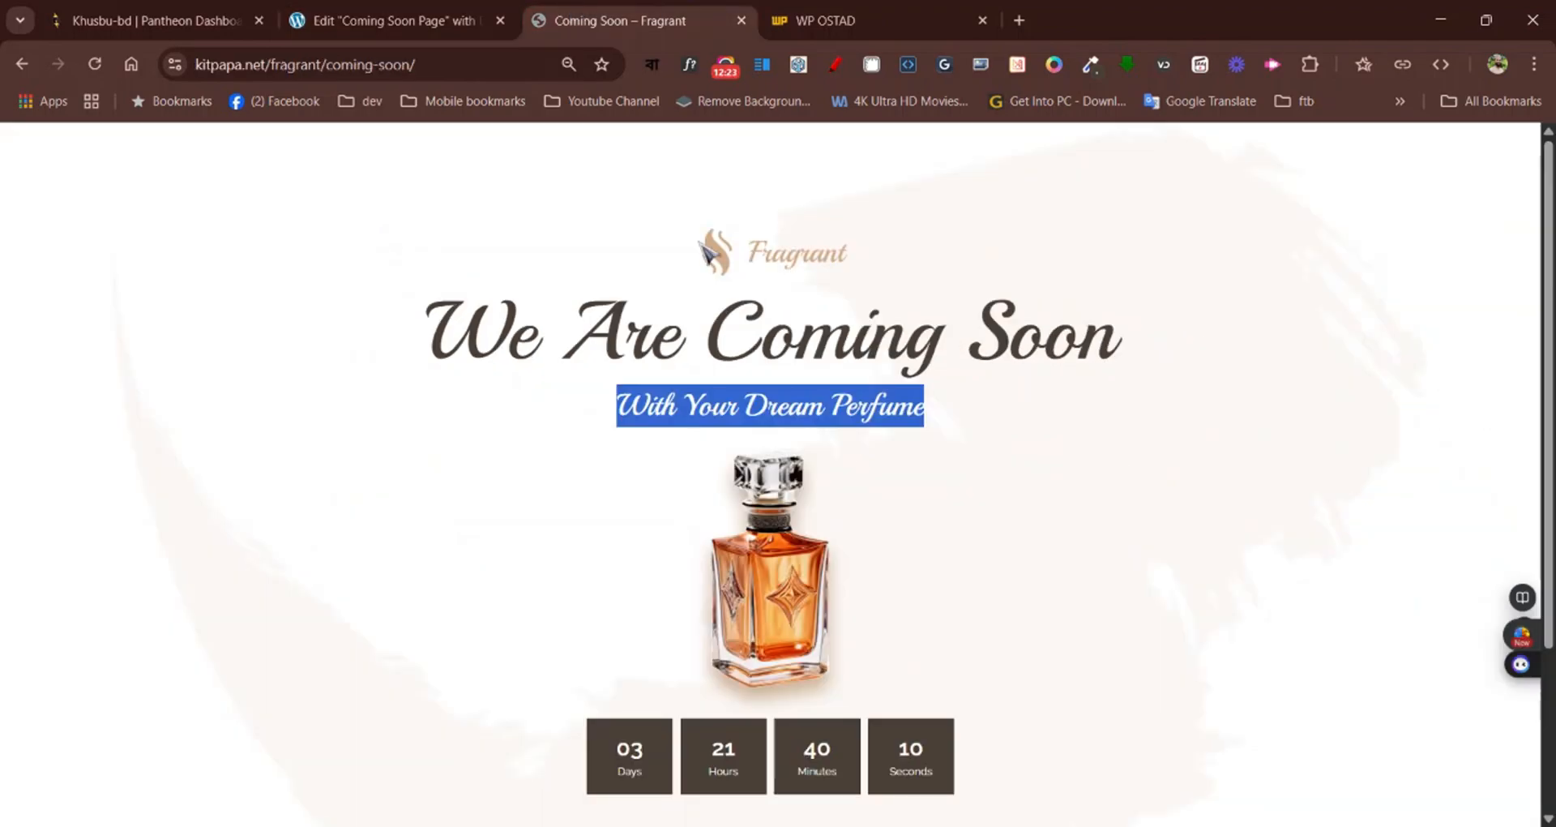
{"action": "left_click", "coordinate": [1090, 476]}
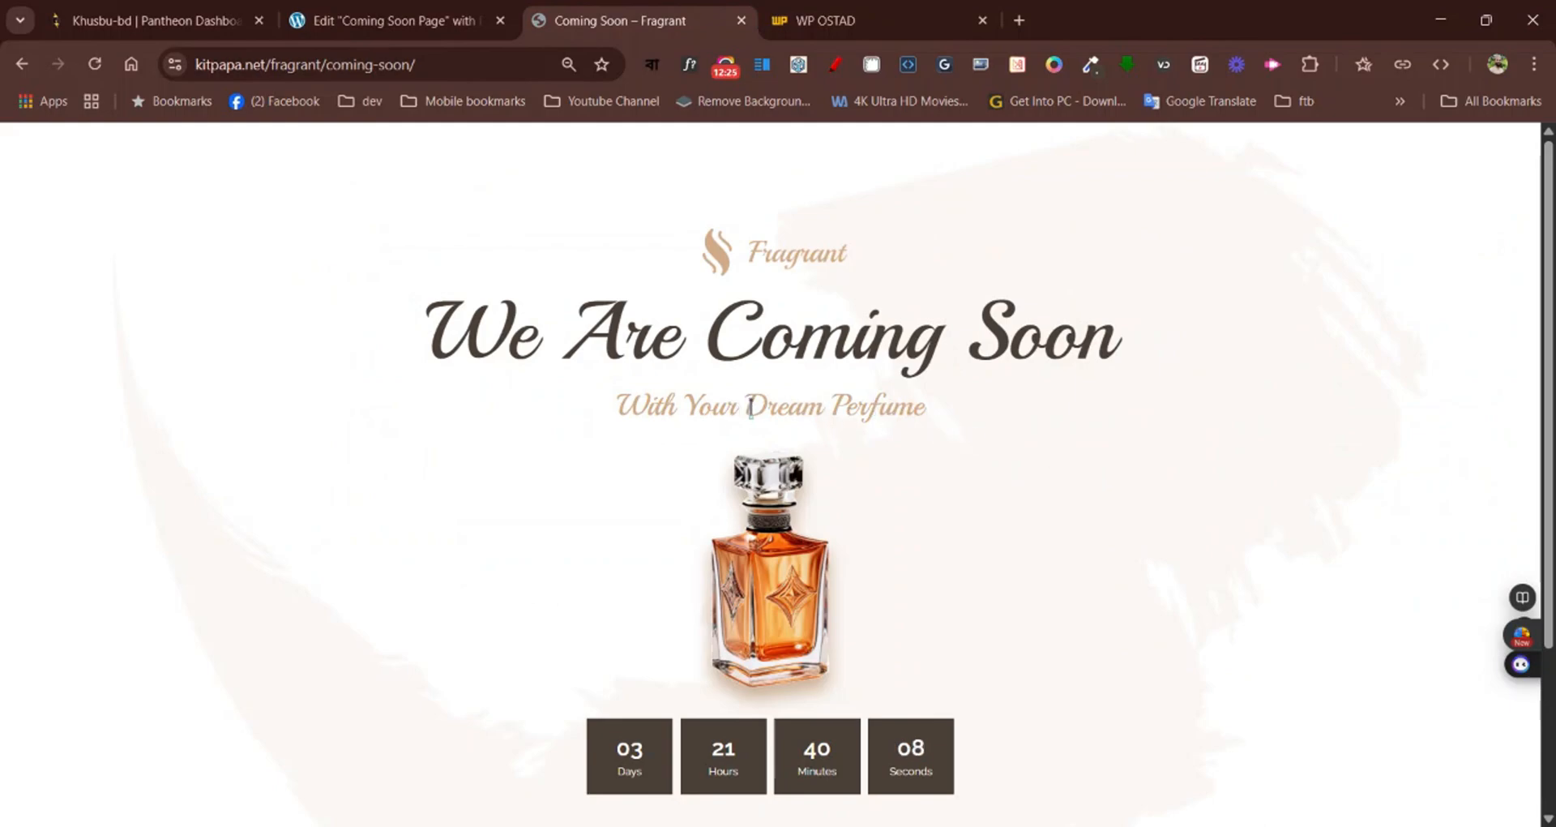
{"action": "left_click", "coordinate": [690, 64]}
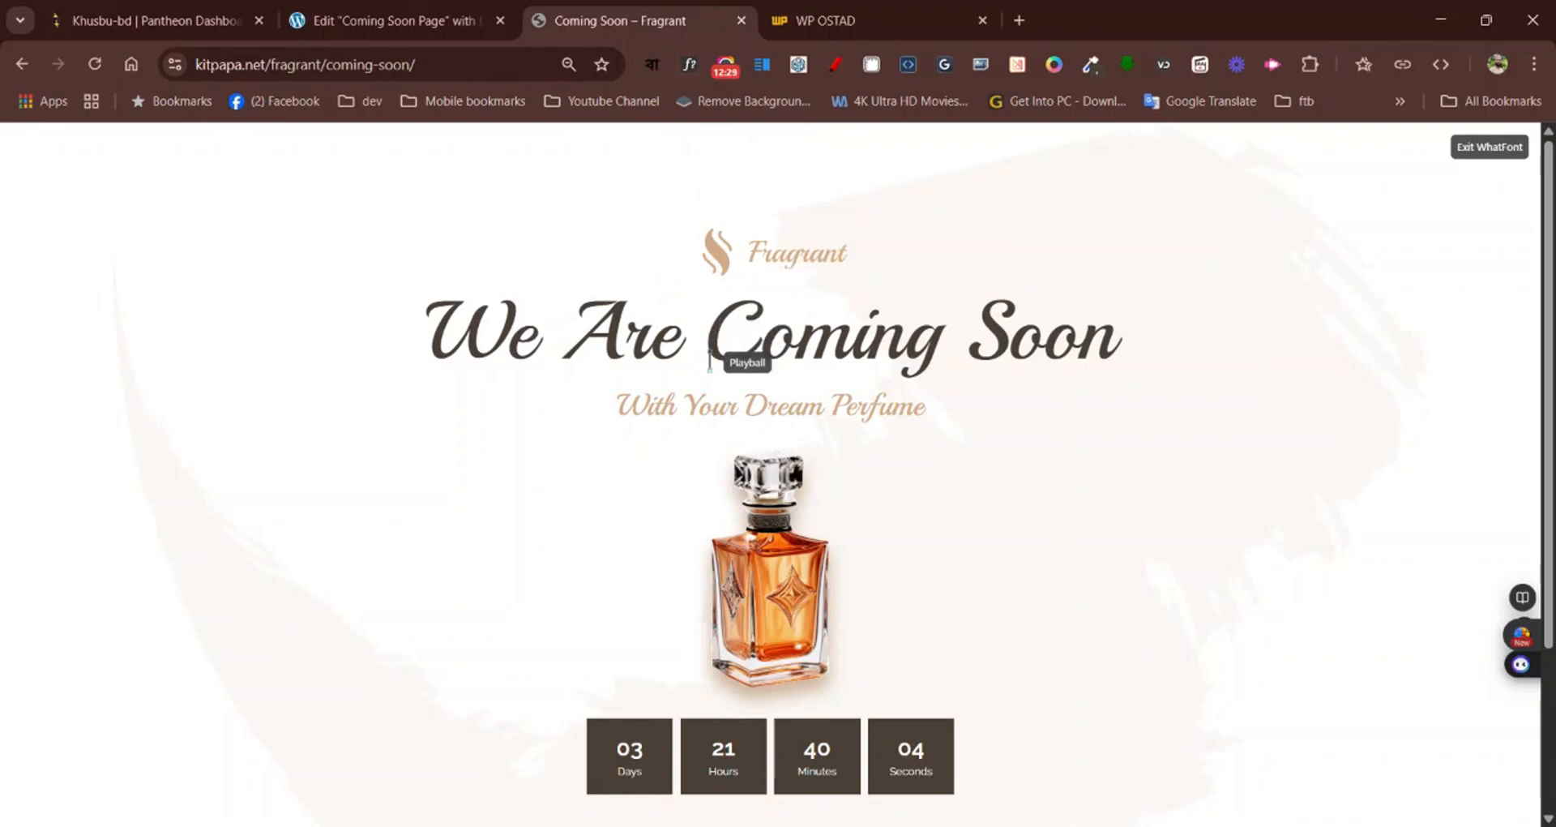
{"action": "left_click", "coordinate": [639, 405]}
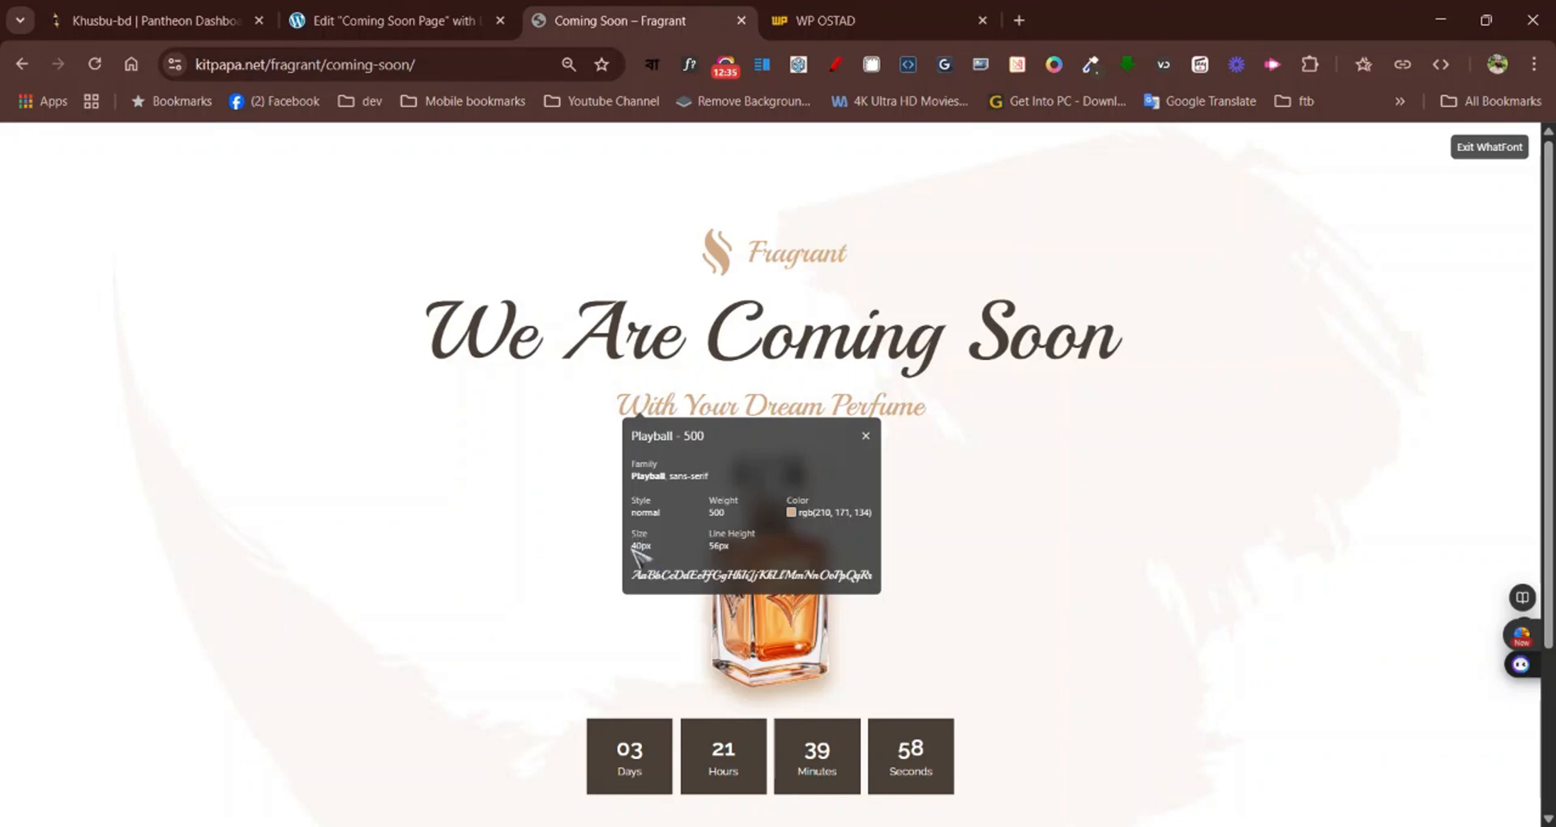
{"action": "left_click_drag", "start_coordinate": [645, 548], "coordinate": [656, 551]}
{"action": "double_click", "coordinate": [716, 513]}
{"action": "left_click", "coordinate": [865, 437]}
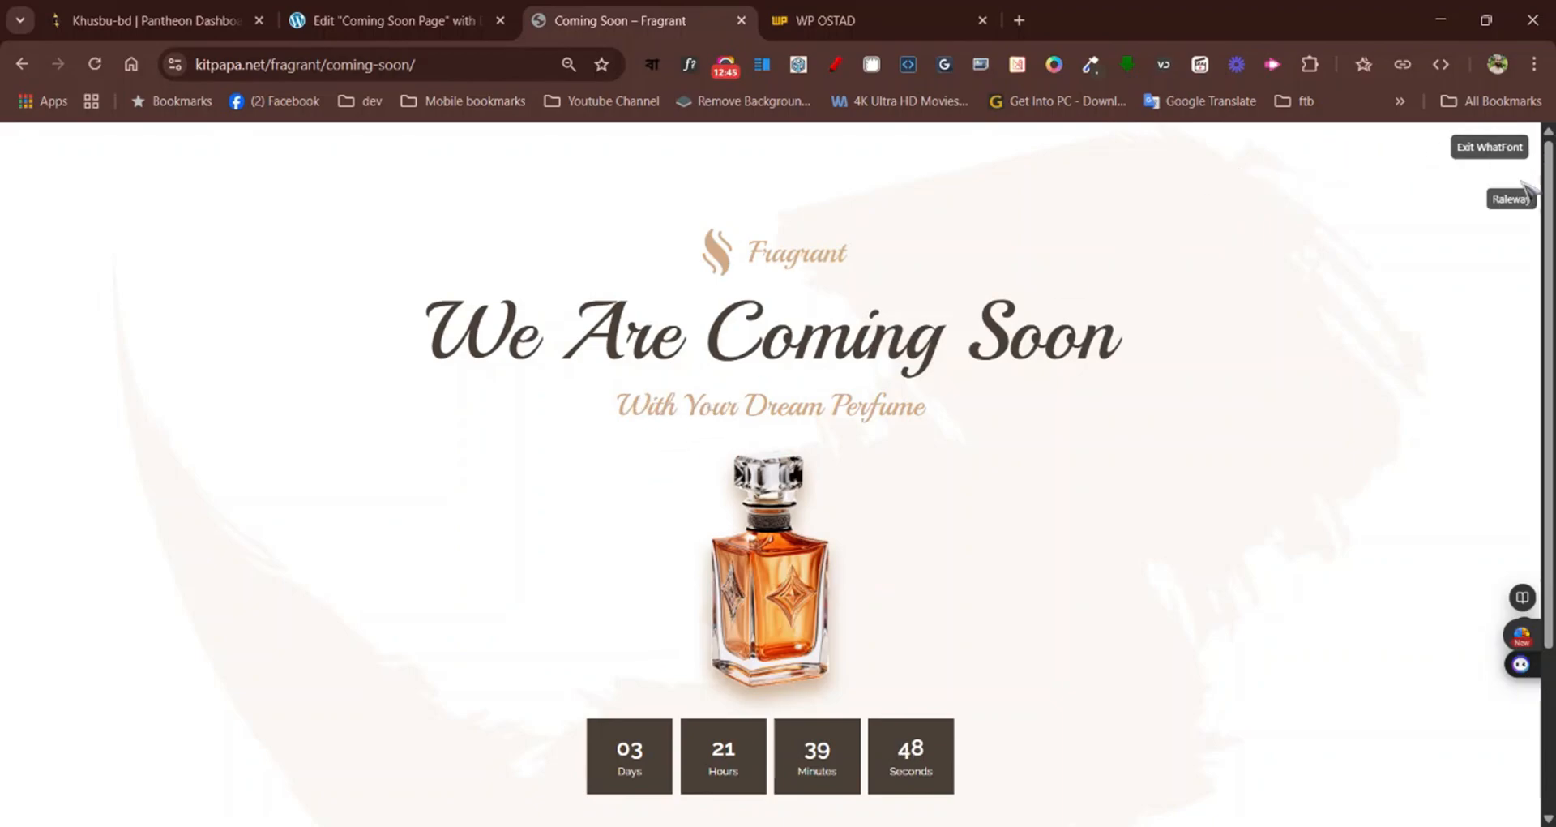
{"action": "left_click", "coordinate": [1490, 147]}
Set the "With Your Dream Perfume" heading's font size to 40 px in the Elementor editor
{"action": "left_click", "coordinate": [364, 13]}
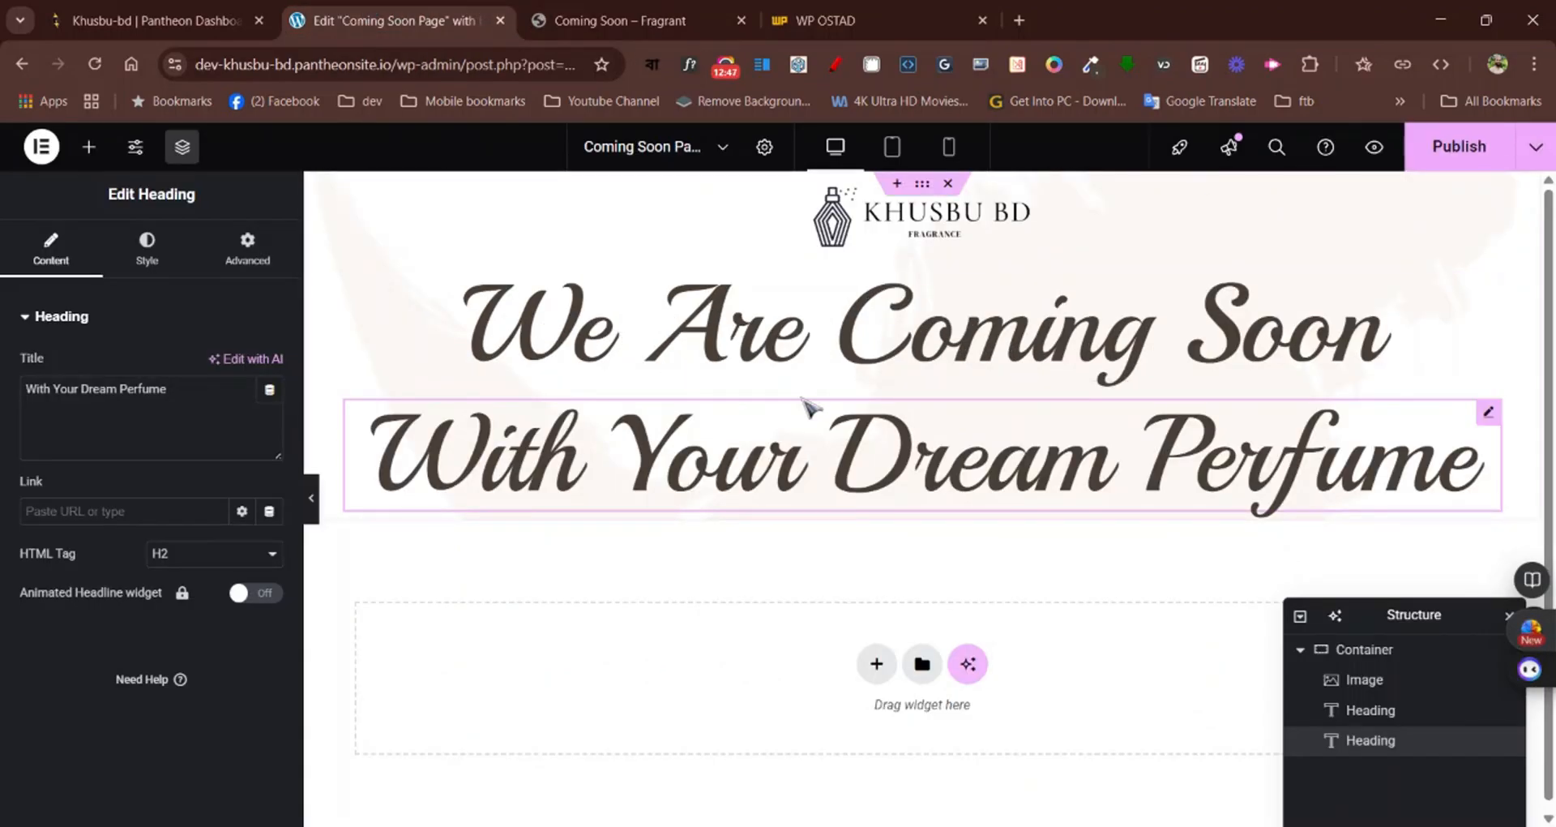
{"action": "left_click", "coordinate": [148, 245]}
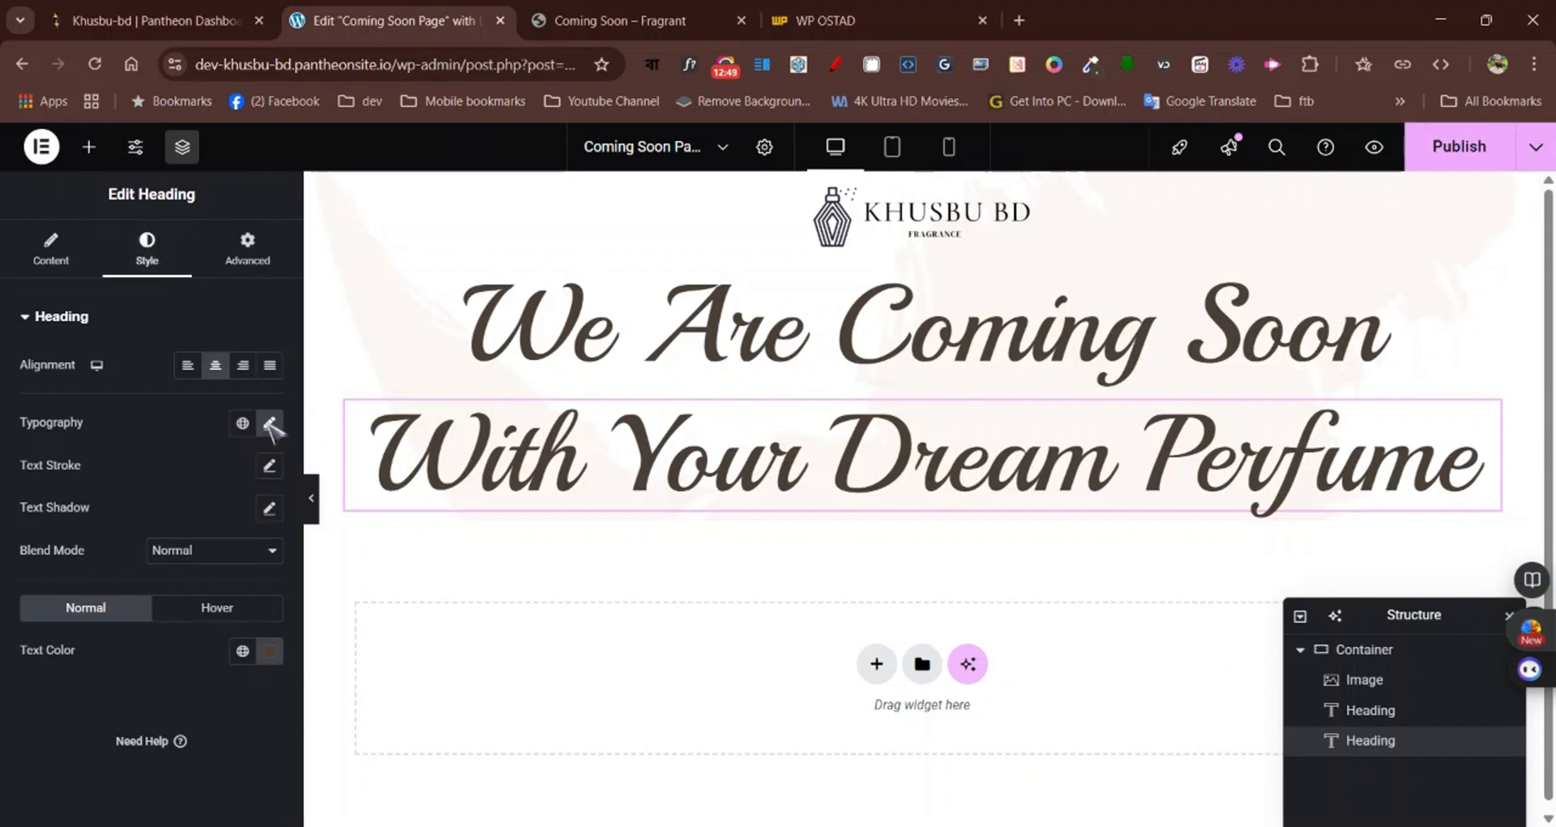
{"action": "left_click", "coordinate": [269, 422]}
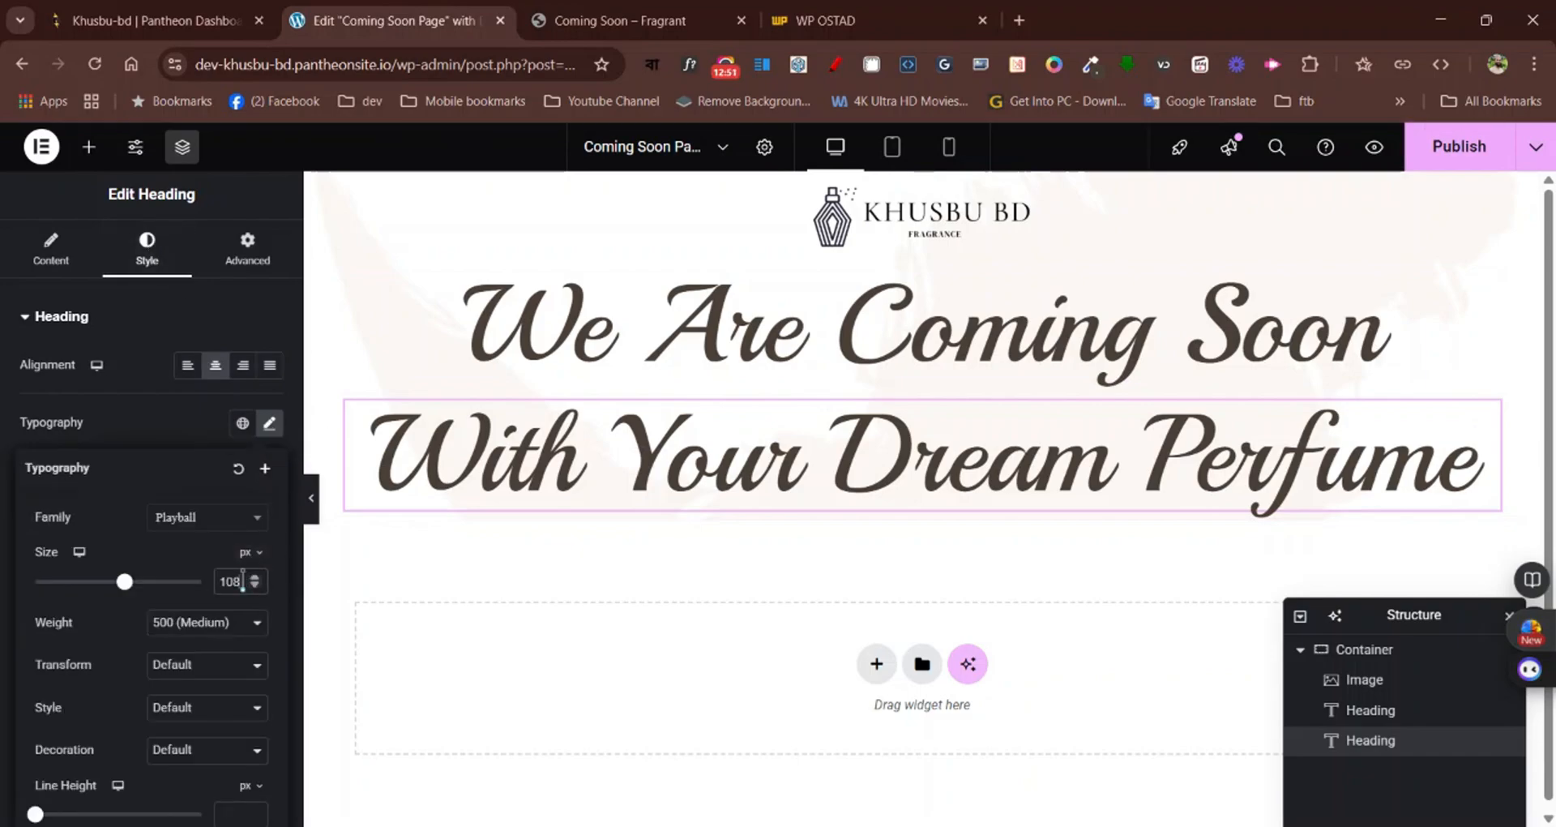
{"action": "left_click_drag", "start_coordinate": [242, 581], "coordinate": [213, 587]}
{"action": "type", "text": "40"}
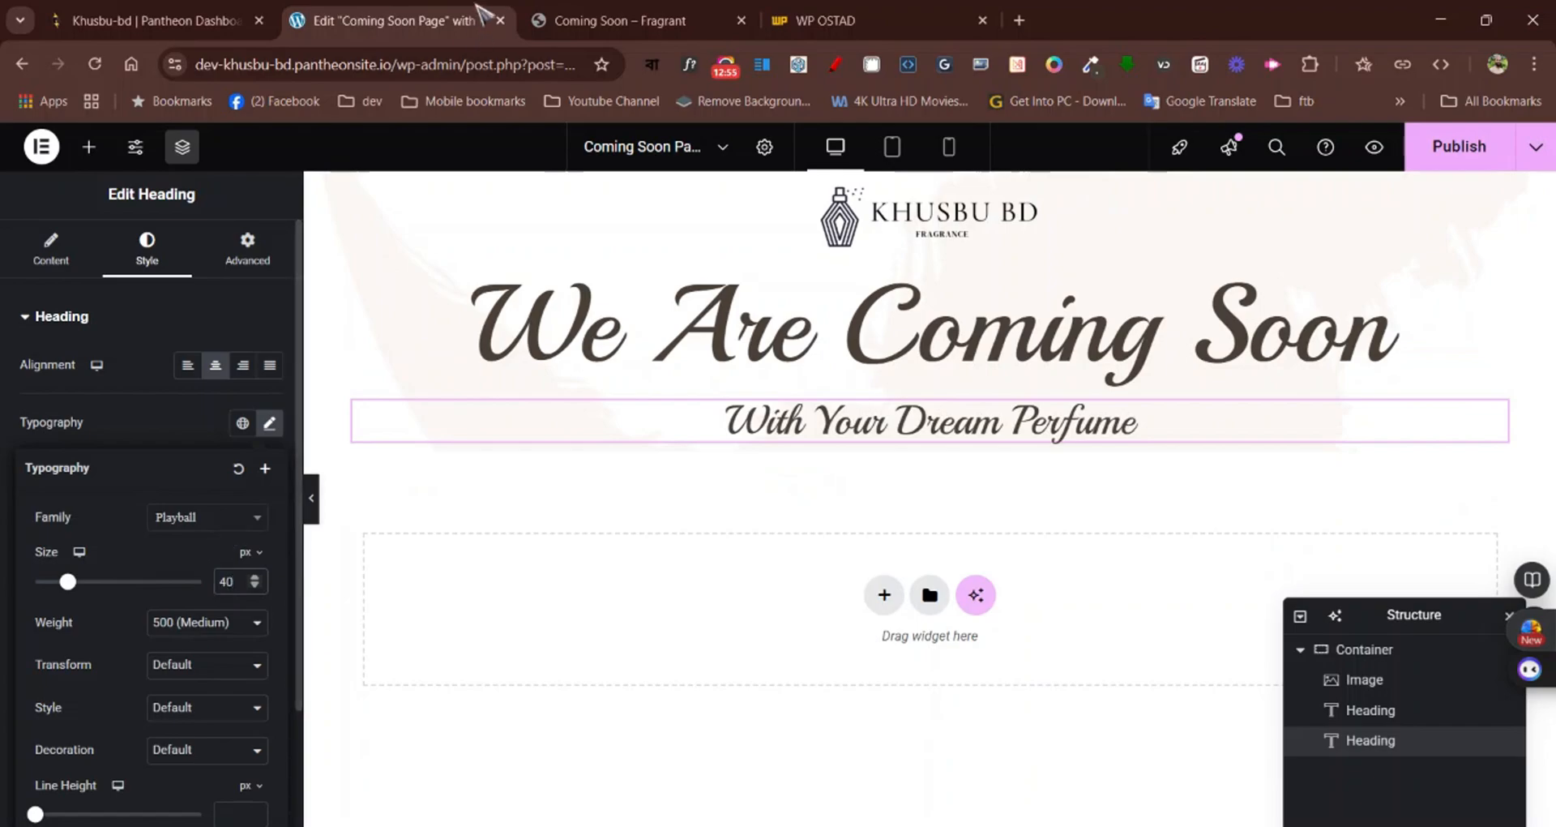
Sample the Fragrant page subtitle's colour #D2AB86 with the eyedropper and copy it to the clipboard
{"action": "left_click", "coordinate": [565, 12]}
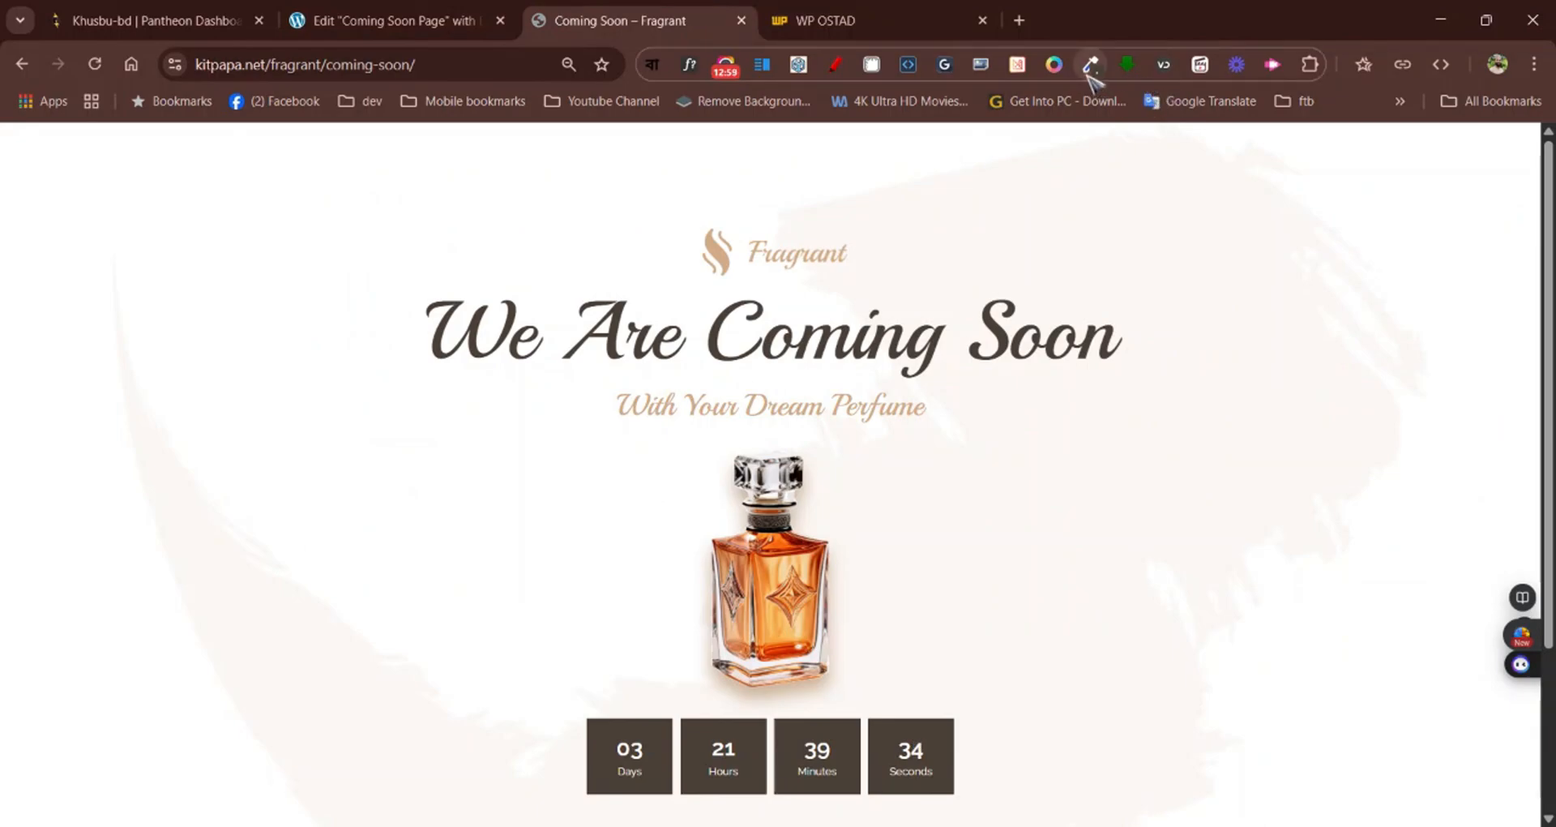
{"action": "left_click", "coordinate": [1092, 67]}
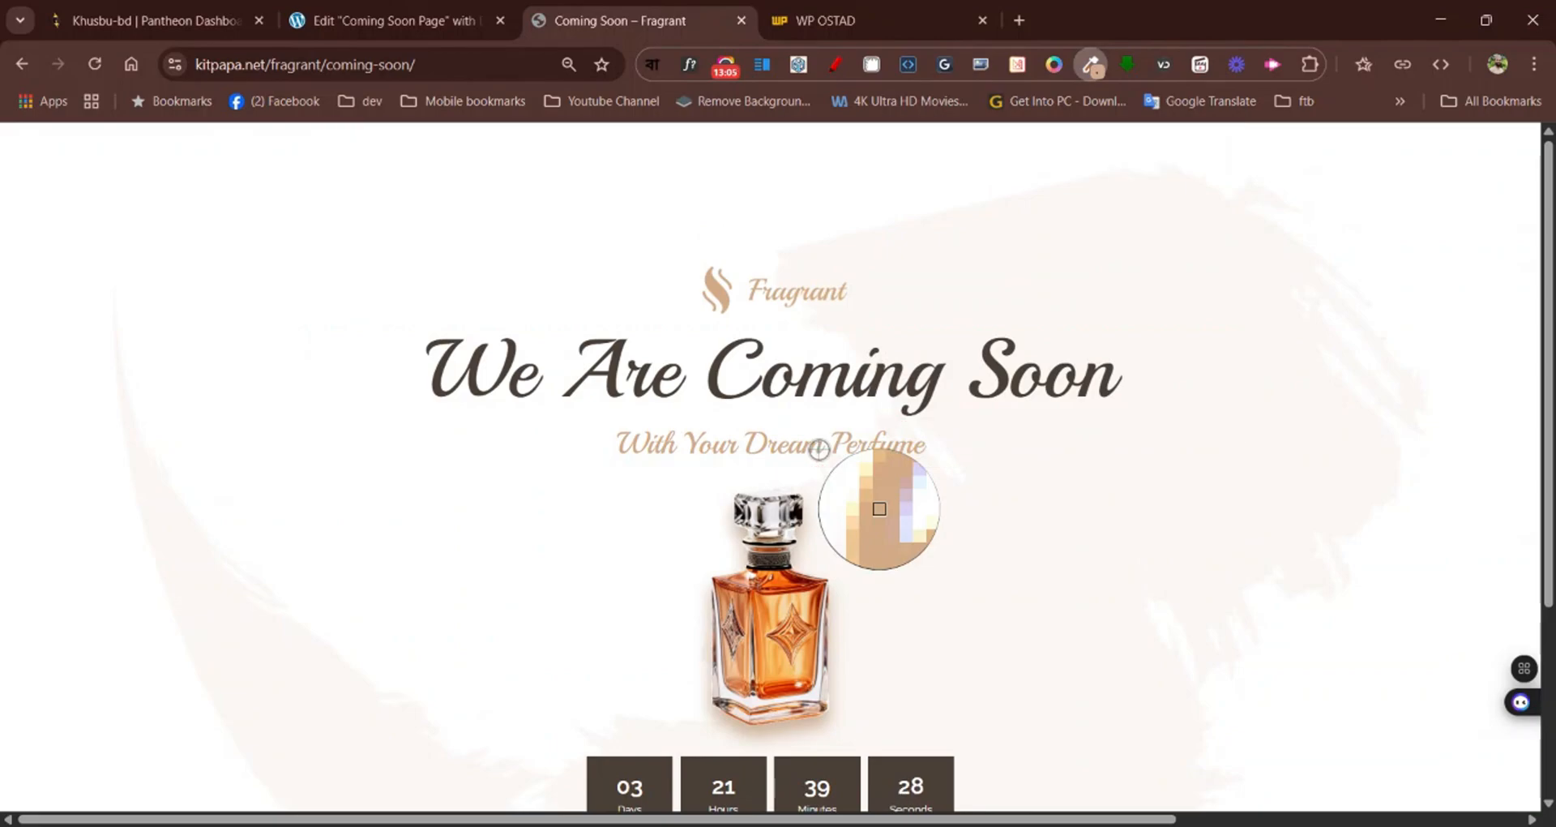
{"action": "left_click", "coordinate": [754, 442]}
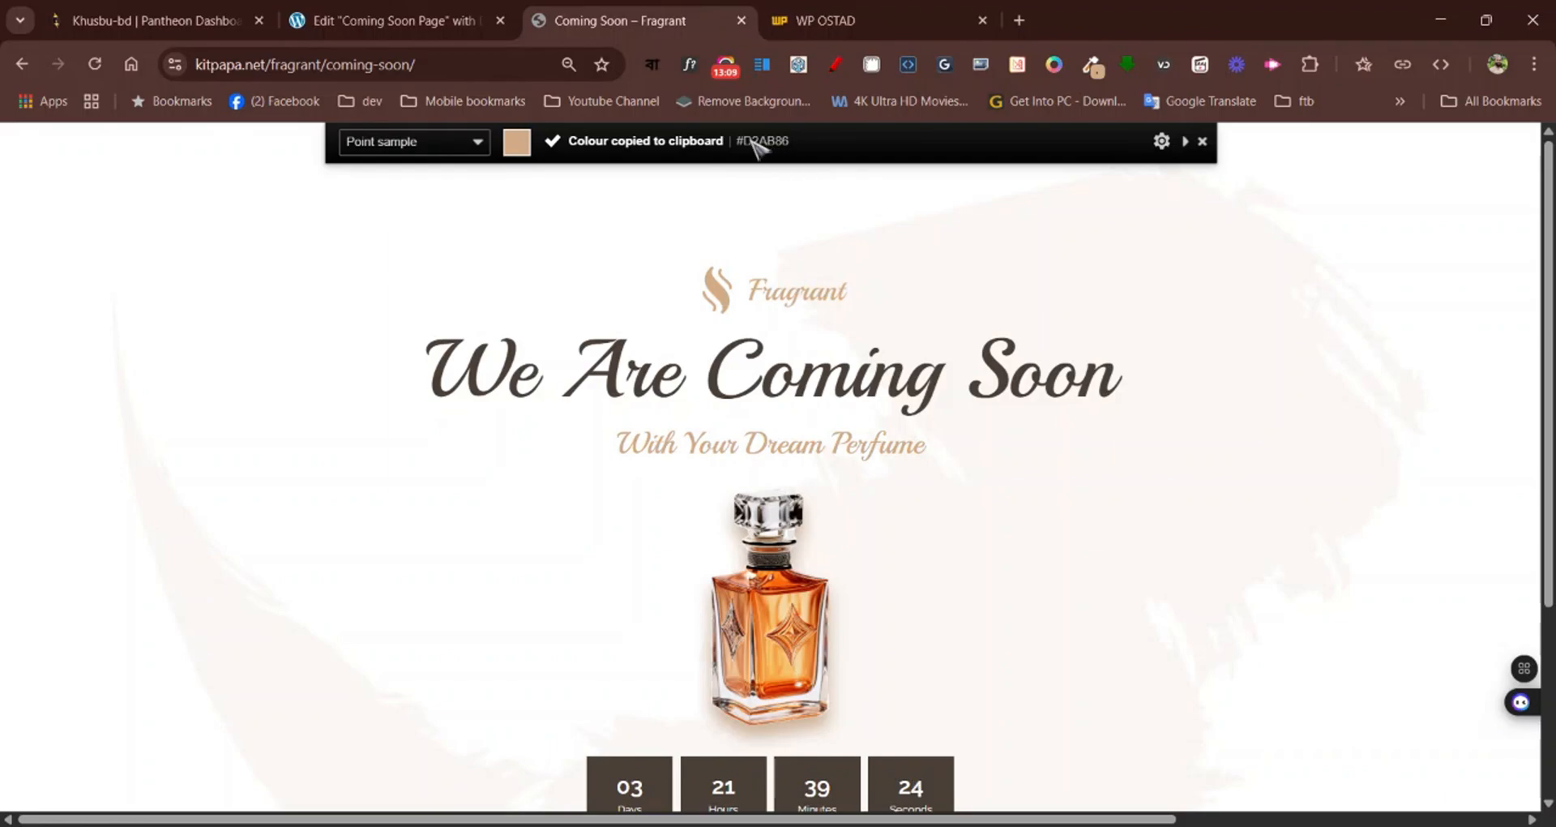
Set the "With Your Dream Perfume" heading's text colour to #D2AB86 in the Elementor editor
{"action": "left_click", "coordinate": [435, 18]}
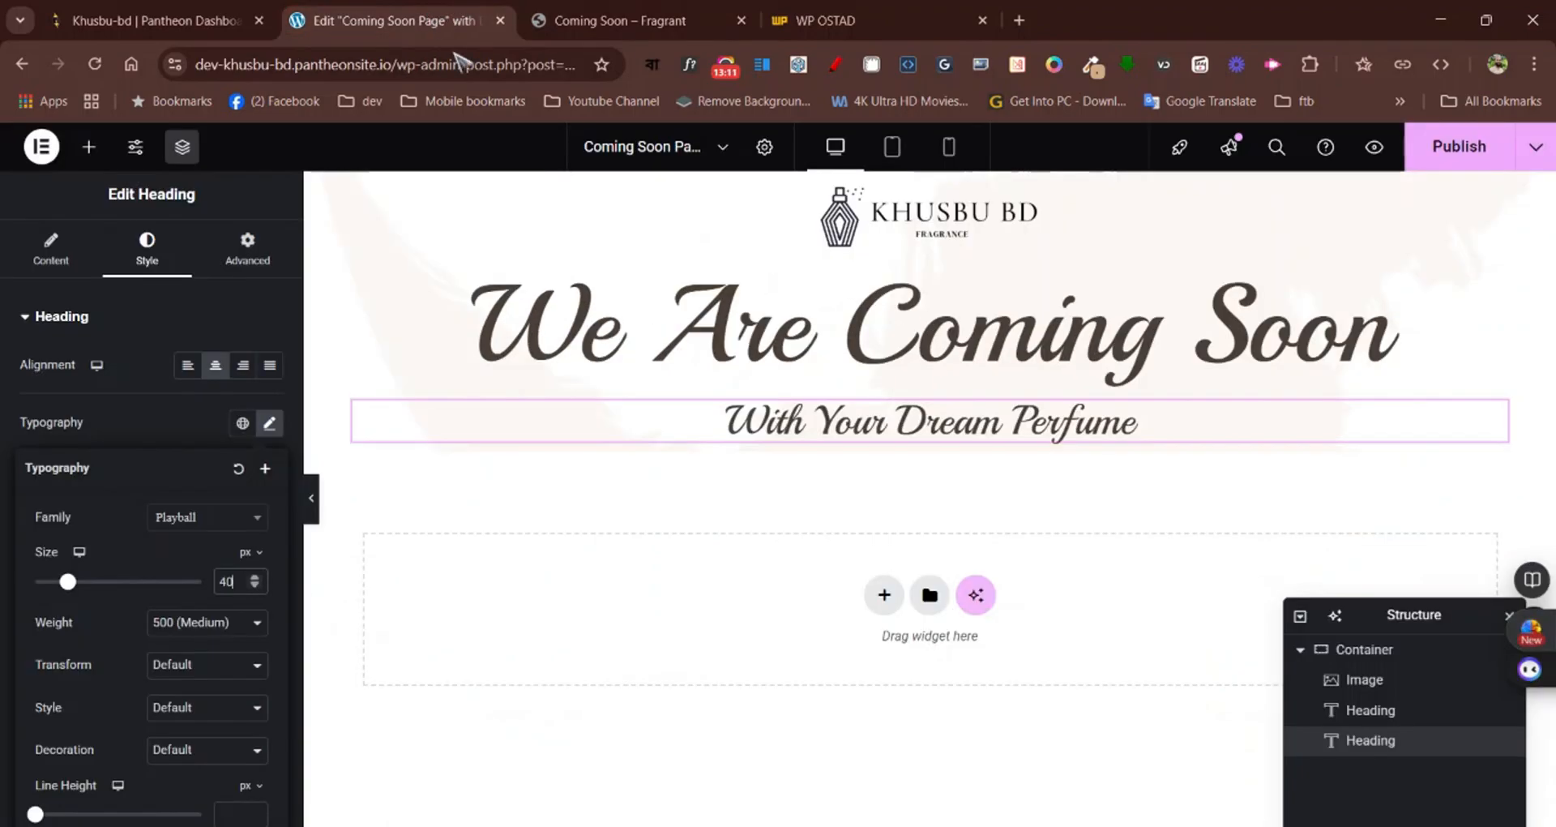
{"action": "left_click", "coordinate": [1500, 413]}
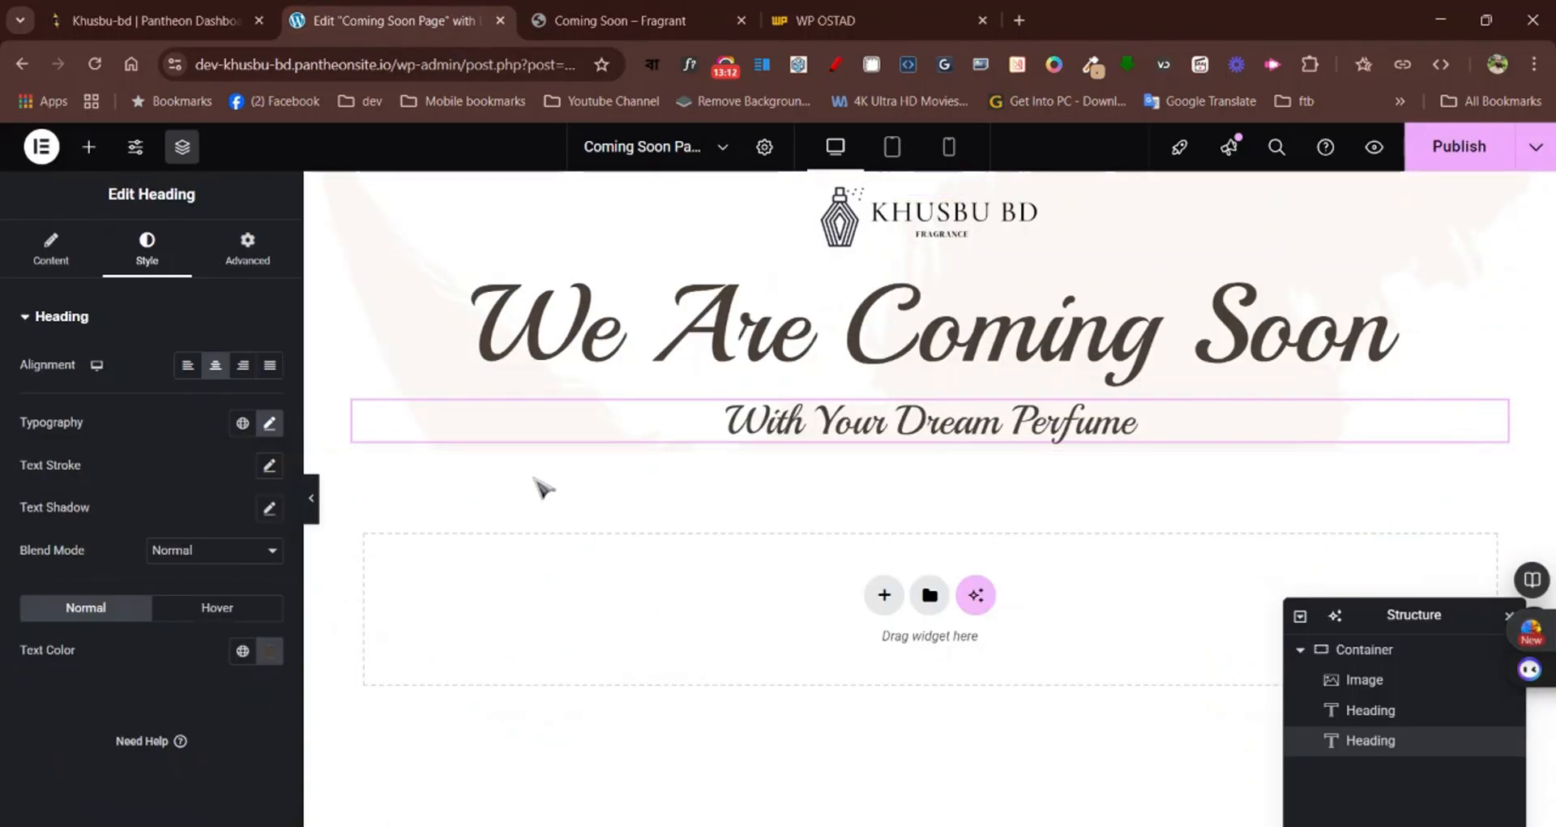
{"action": "left_click", "coordinate": [270, 650]}
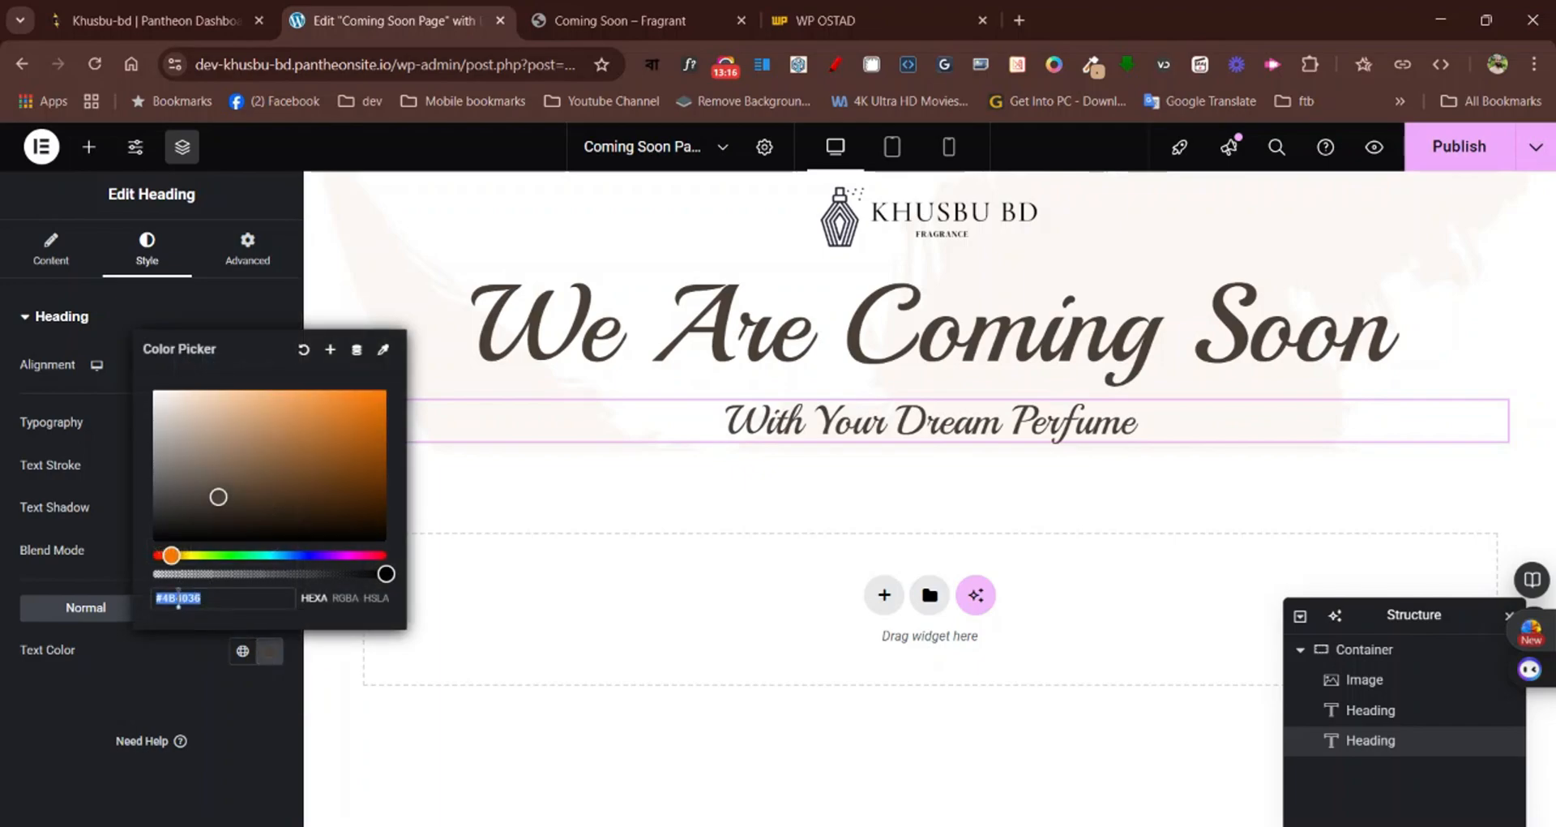
{"action": "key", "text": "ctrl+v"}
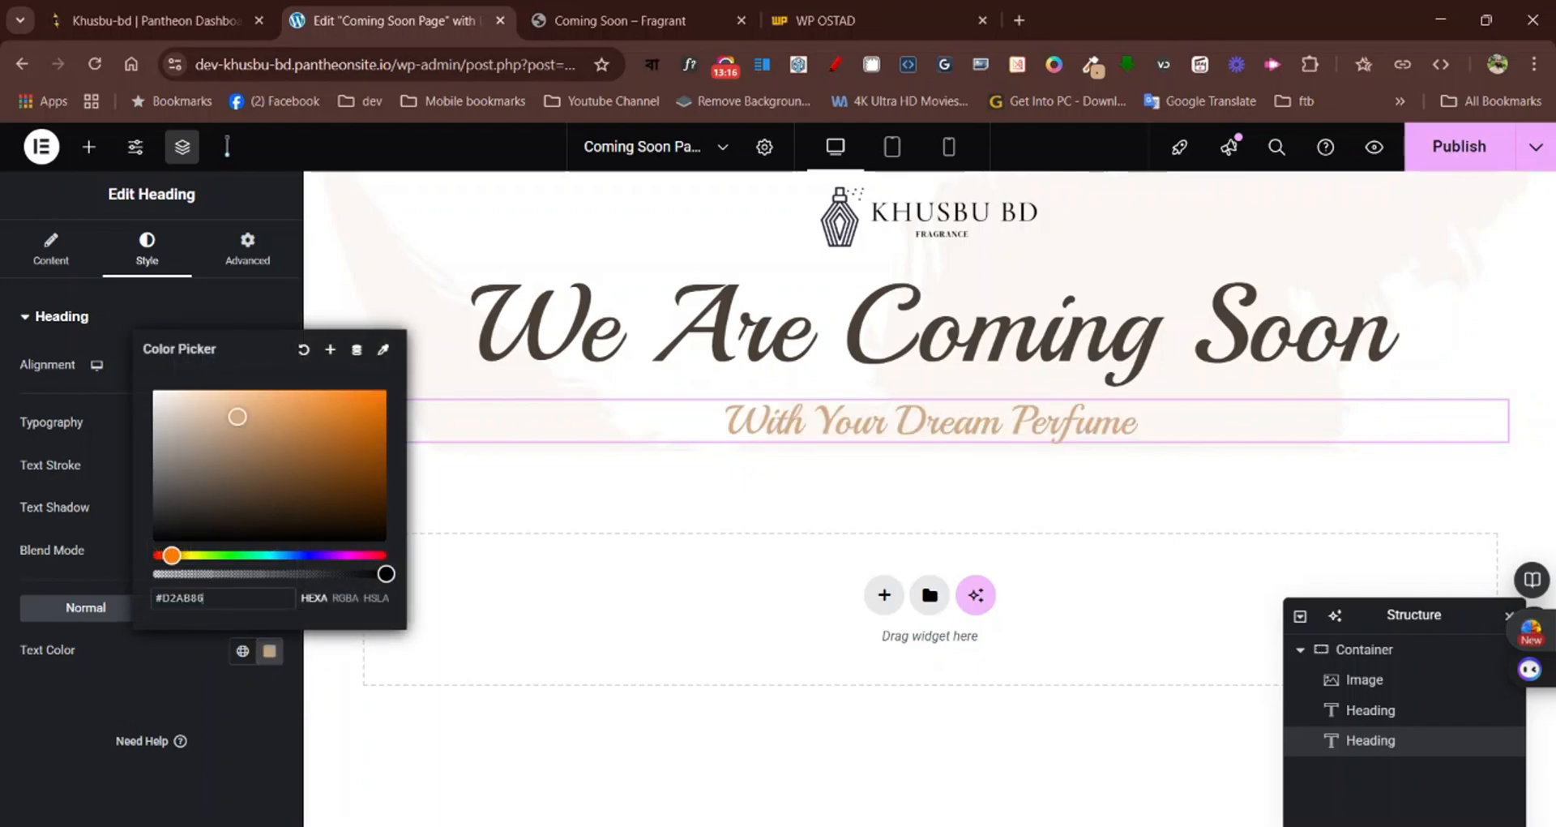
{"action": "left_click", "coordinate": [164, 660]}
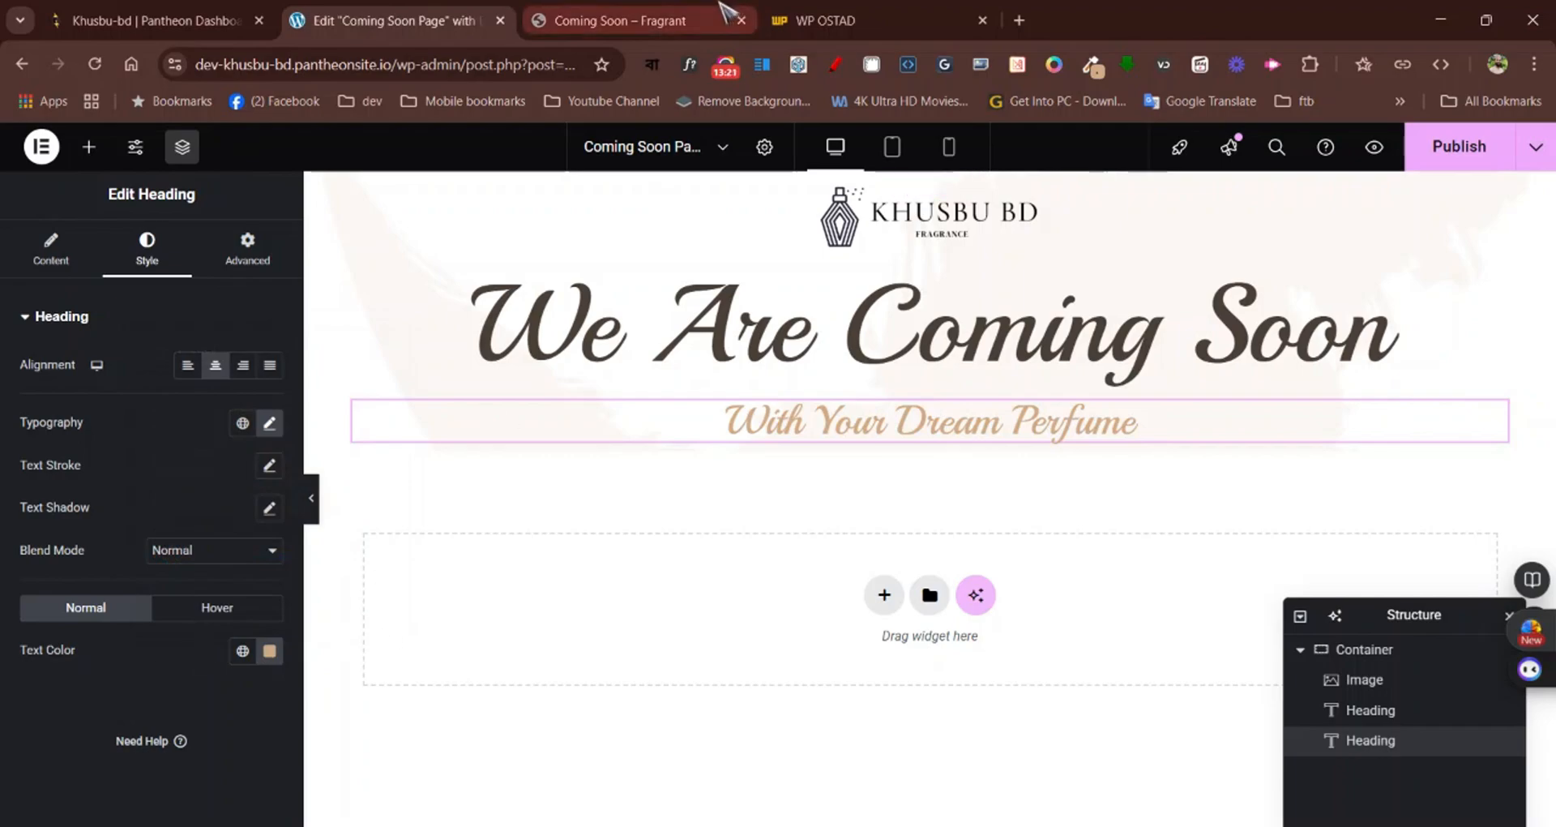
Check the perfume bottle's placement on the Fragrant page and add an Image widget below the subtitle in the Elementor editor
{"action": "left_click", "coordinate": [600, 9]}
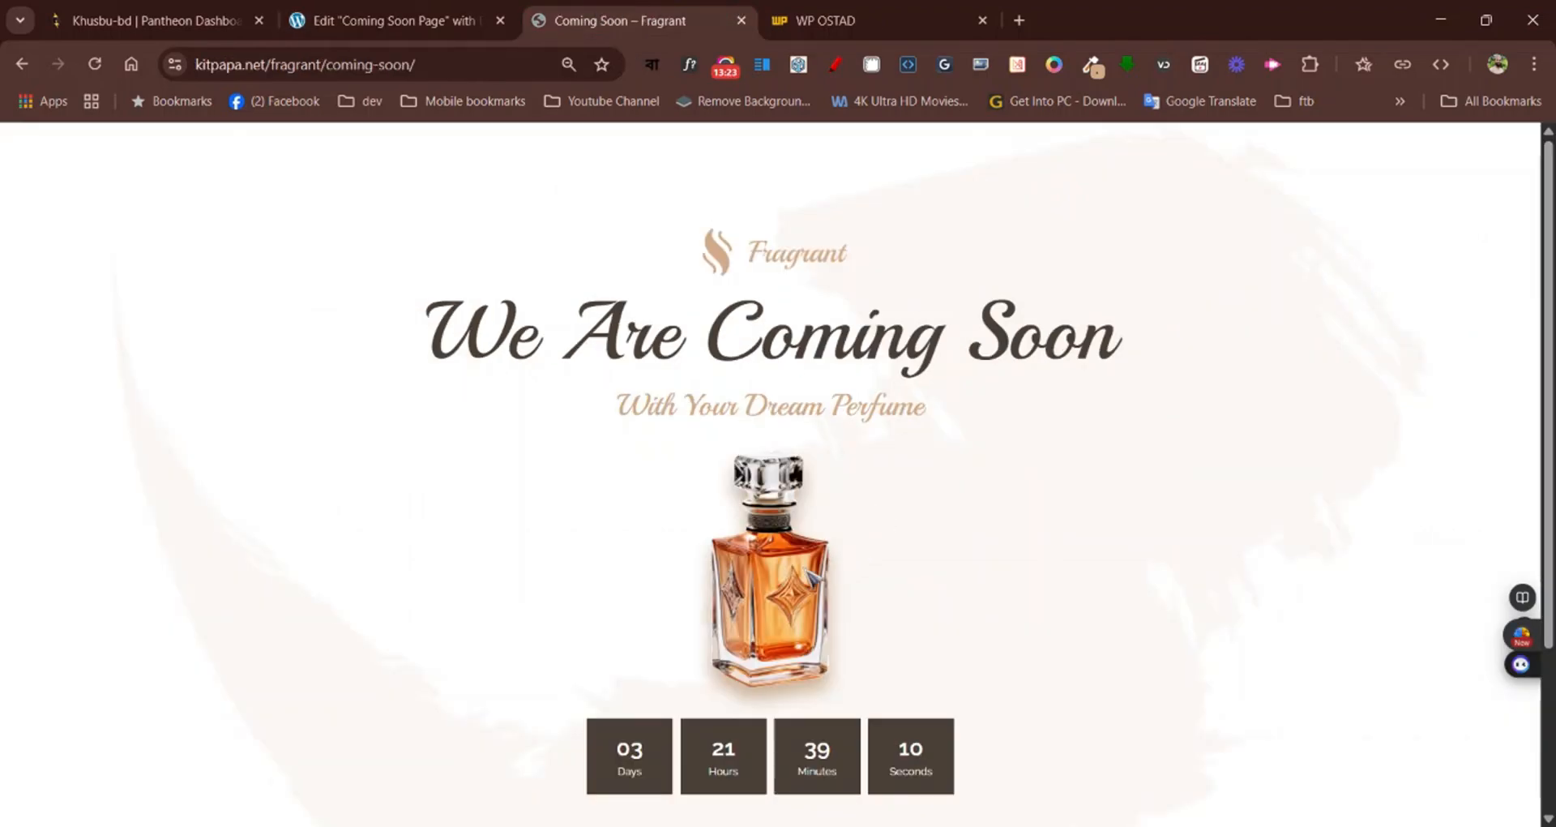
{"action": "scroll", "coordinate": [810, 578], "scroll_direction": "down", "scroll_amount": 1}
{"action": "scroll", "coordinate": [802, 567], "scroll_direction": "up", "scroll_amount": 1}
{"action": "left_click", "coordinate": [389, 21]}
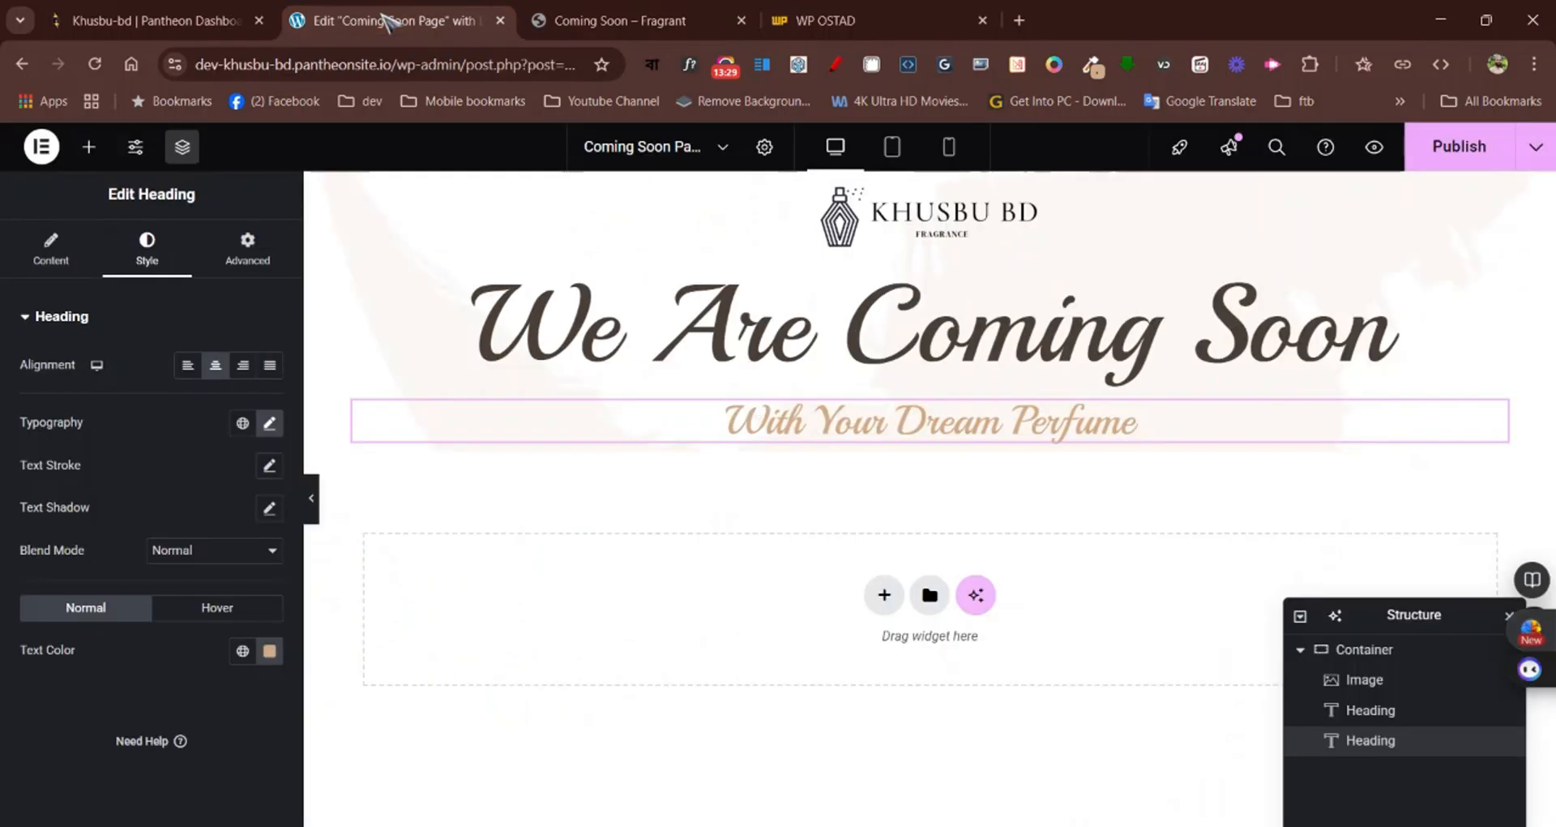
{"action": "left_click", "coordinate": [89, 146]}
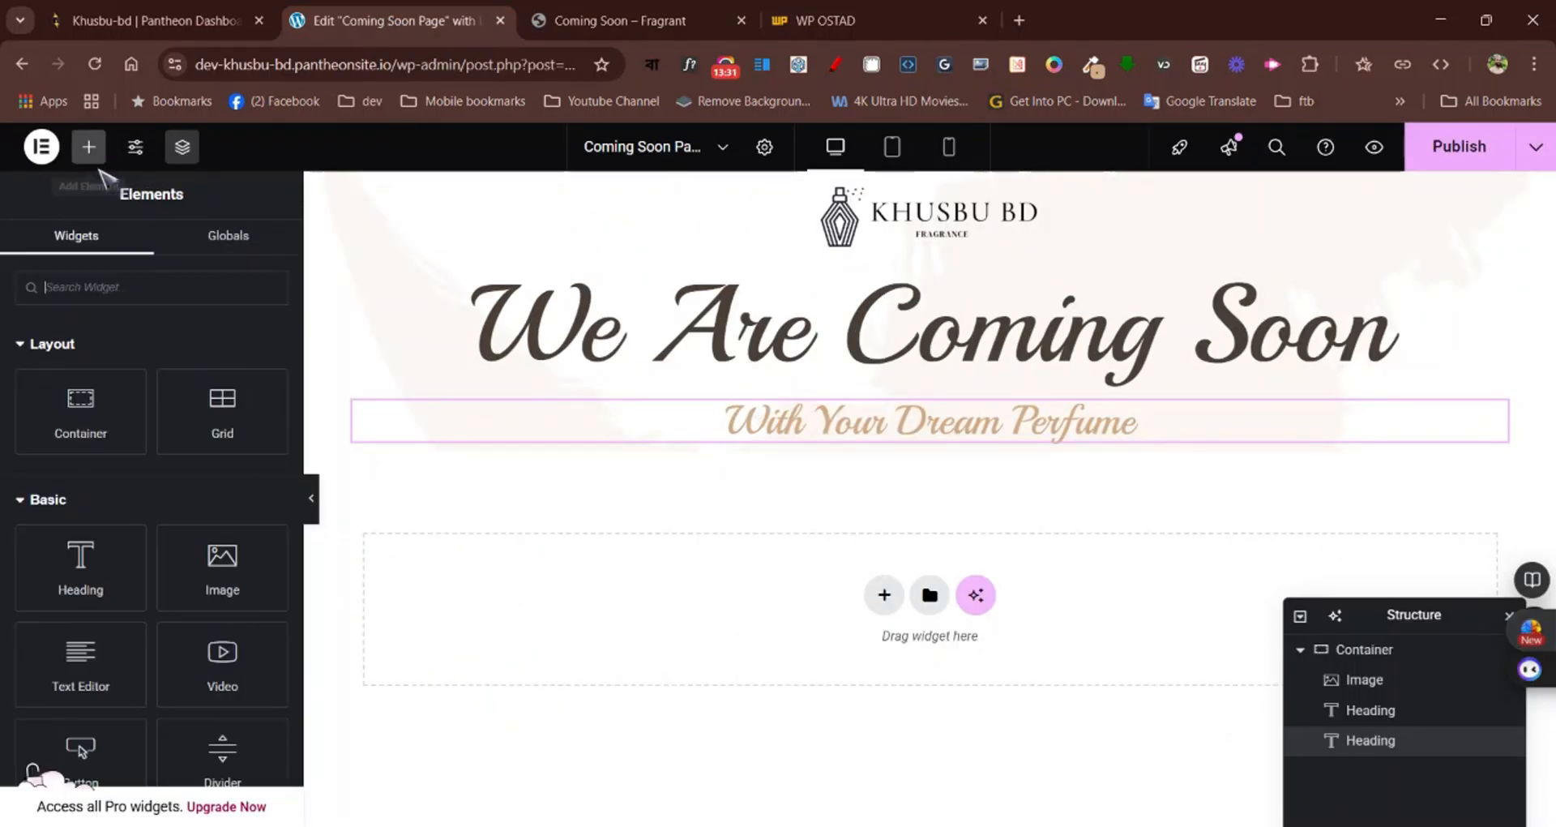
{"action": "left_click_drag", "start_coordinate": [222, 571], "coordinate": [904, 443]}
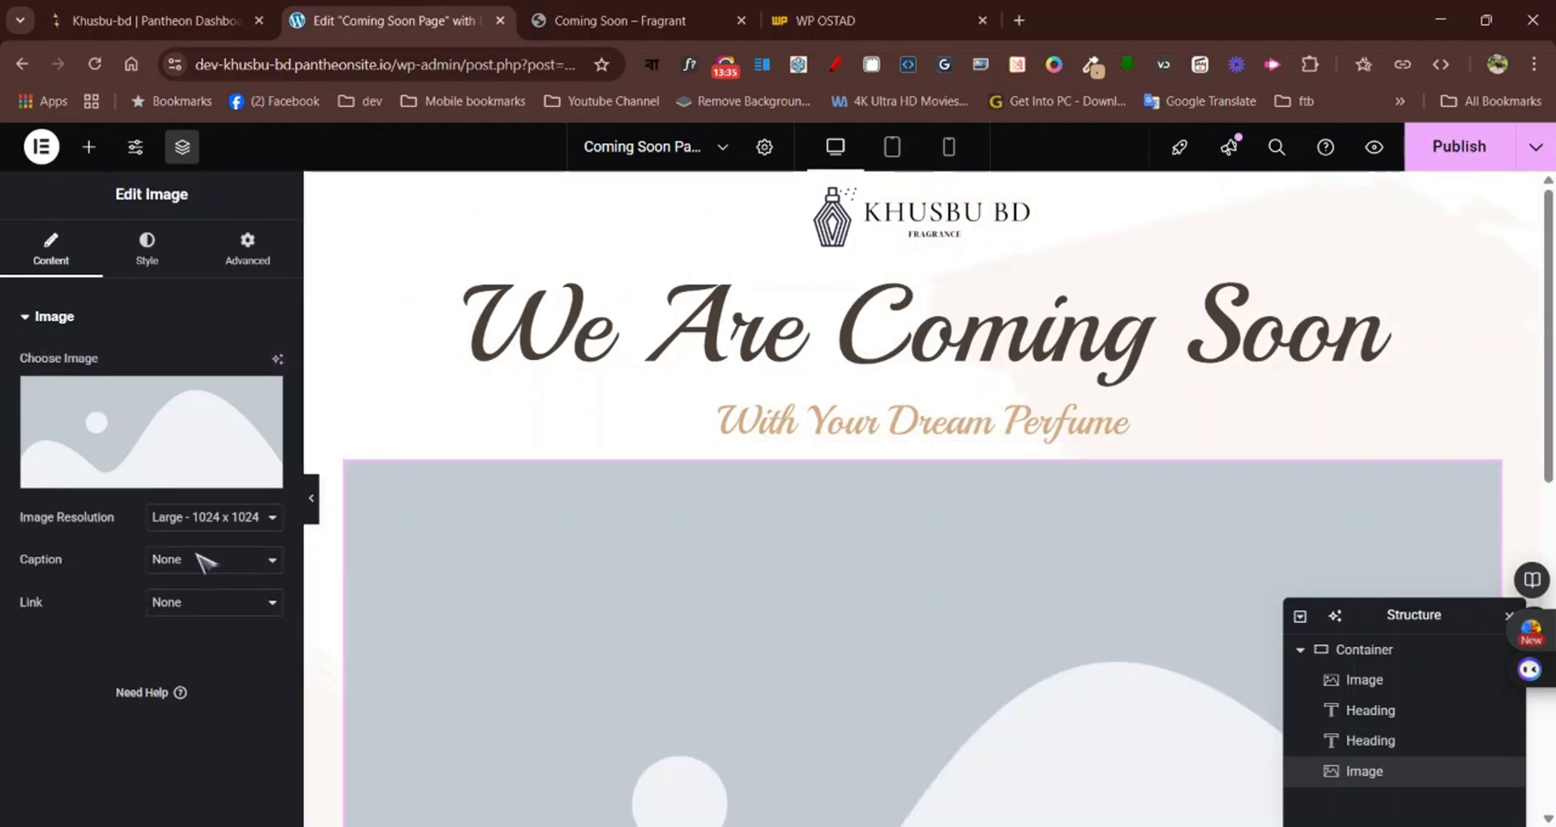
Upload the perfume bottle picture to the media library and insert it into the new Image widget
{"action": "left_click", "coordinate": [166, 474]}
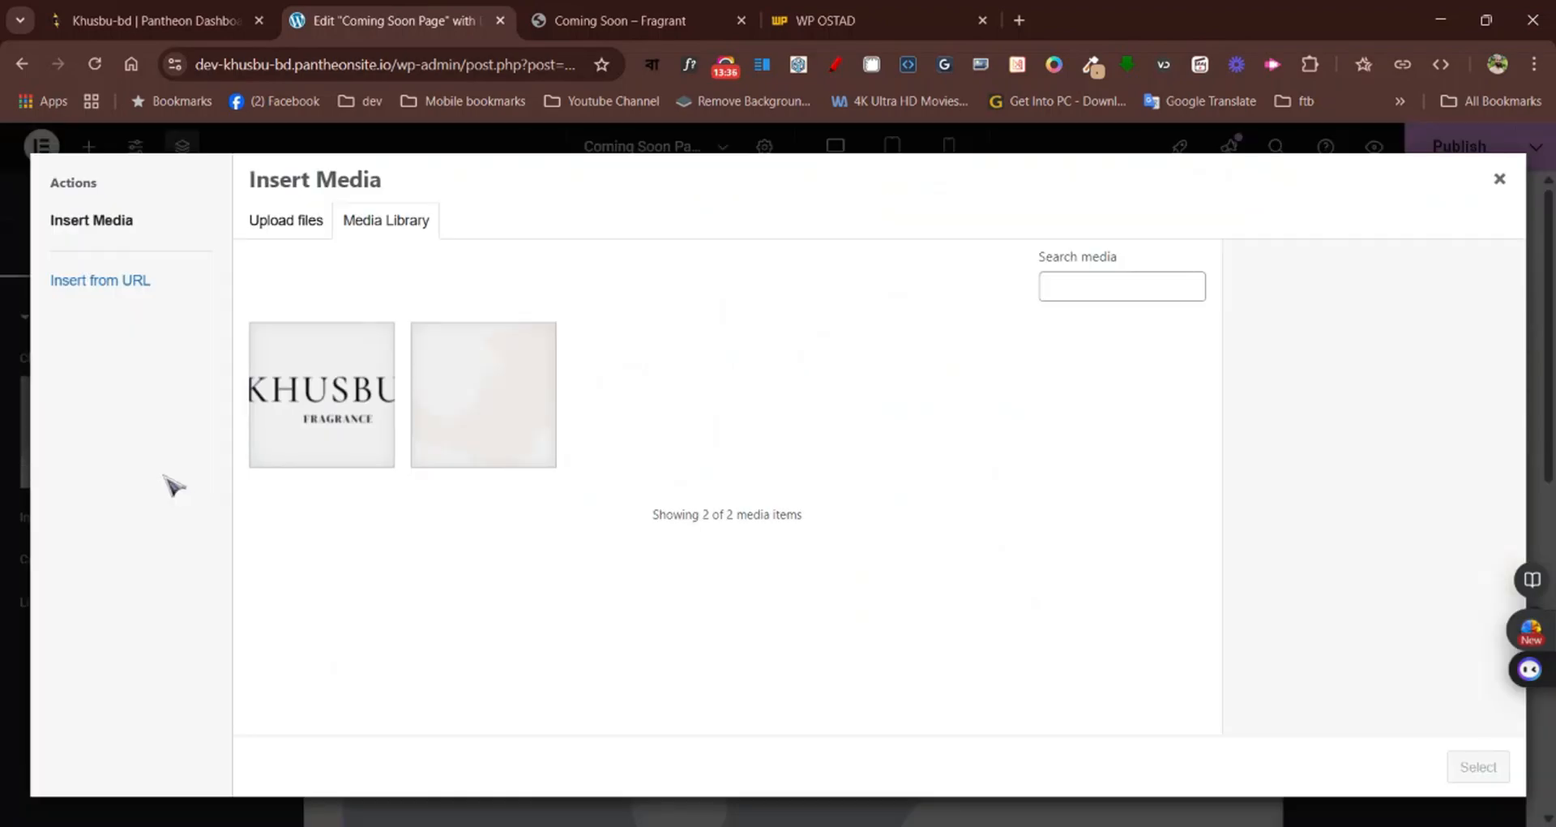
{"action": "left_click", "coordinate": [323, 227]}
{"action": "left_click", "coordinate": [884, 490]}
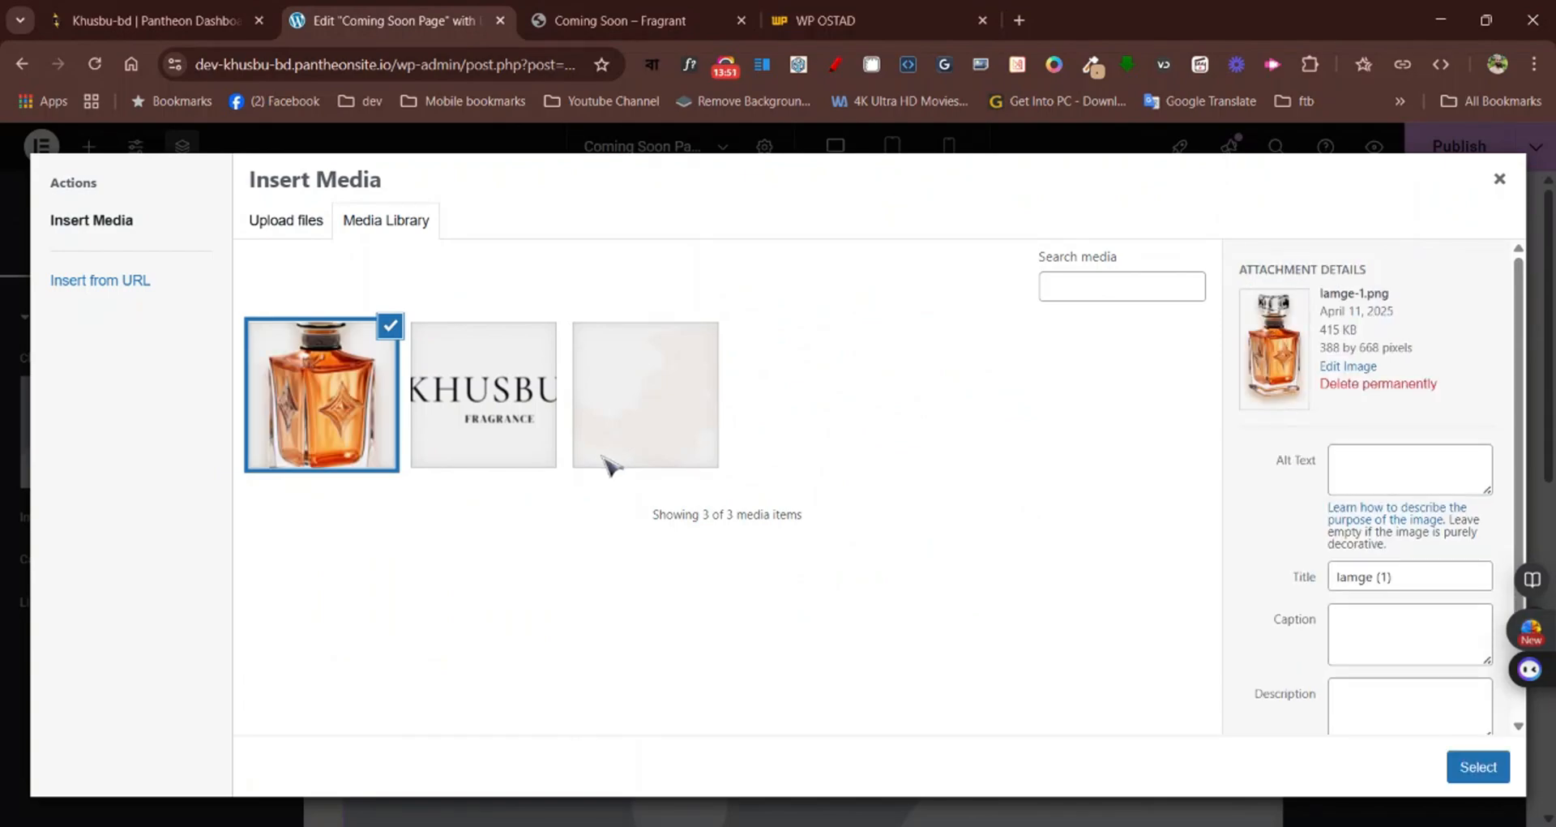
{"action": "left_click", "coordinate": [1472, 765]}
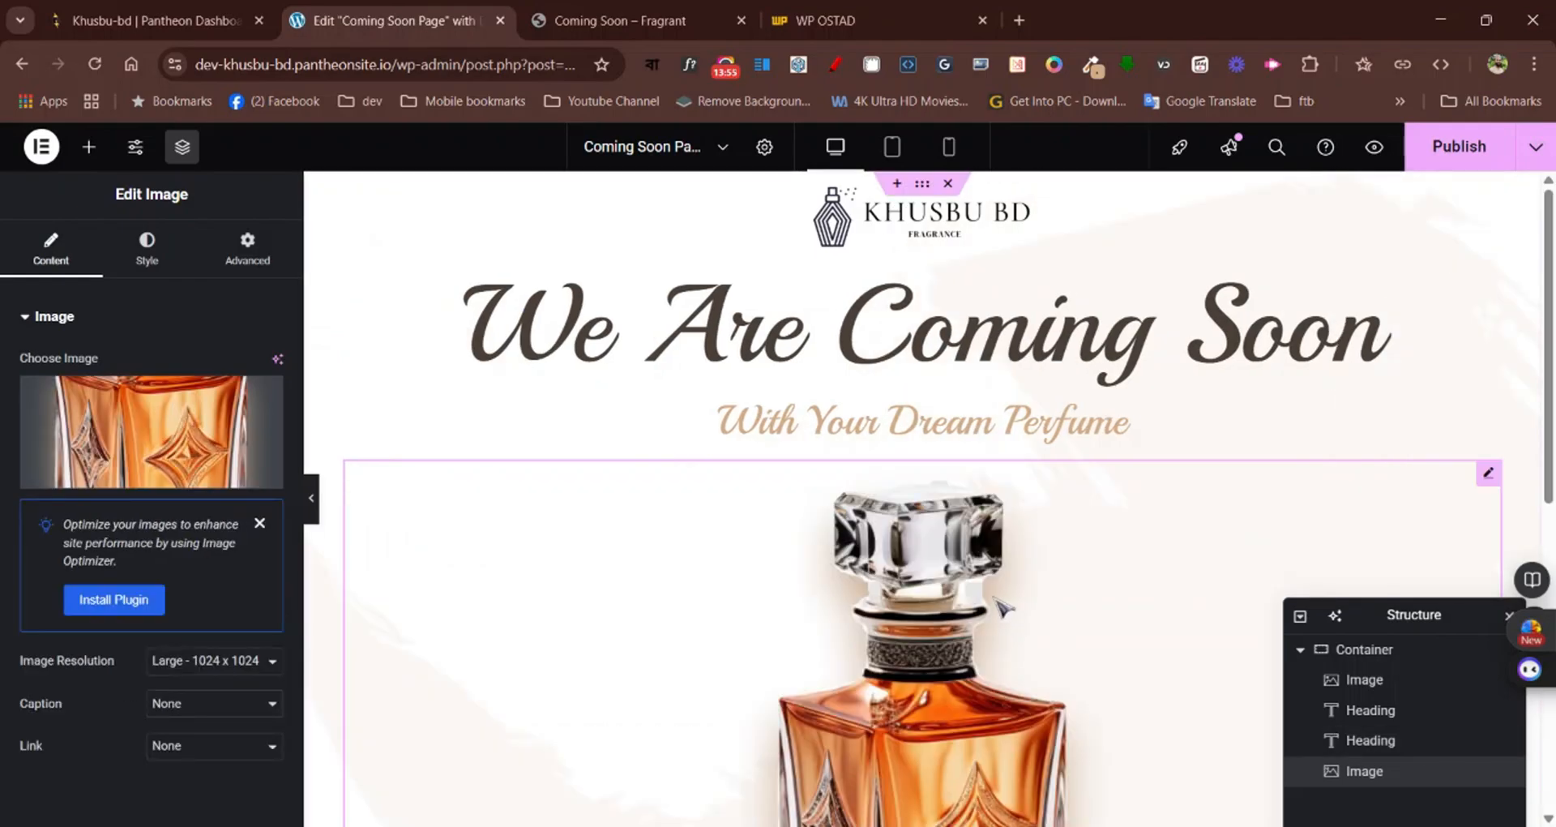
Set the perfume bottle image's resolution to Full
{"action": "scroll", "coordinate": [1003, 608], "scroll_direction": "down", "scroll_amount": 4}
{"action": "scroll", "coordinate": [1003, 608], "scroll_direction": "up", "scroll_amount": 4}
{"action": "scroll", "coordinate": [1134, 568], "scroll_direction": "down", "scroll_amount": 1}
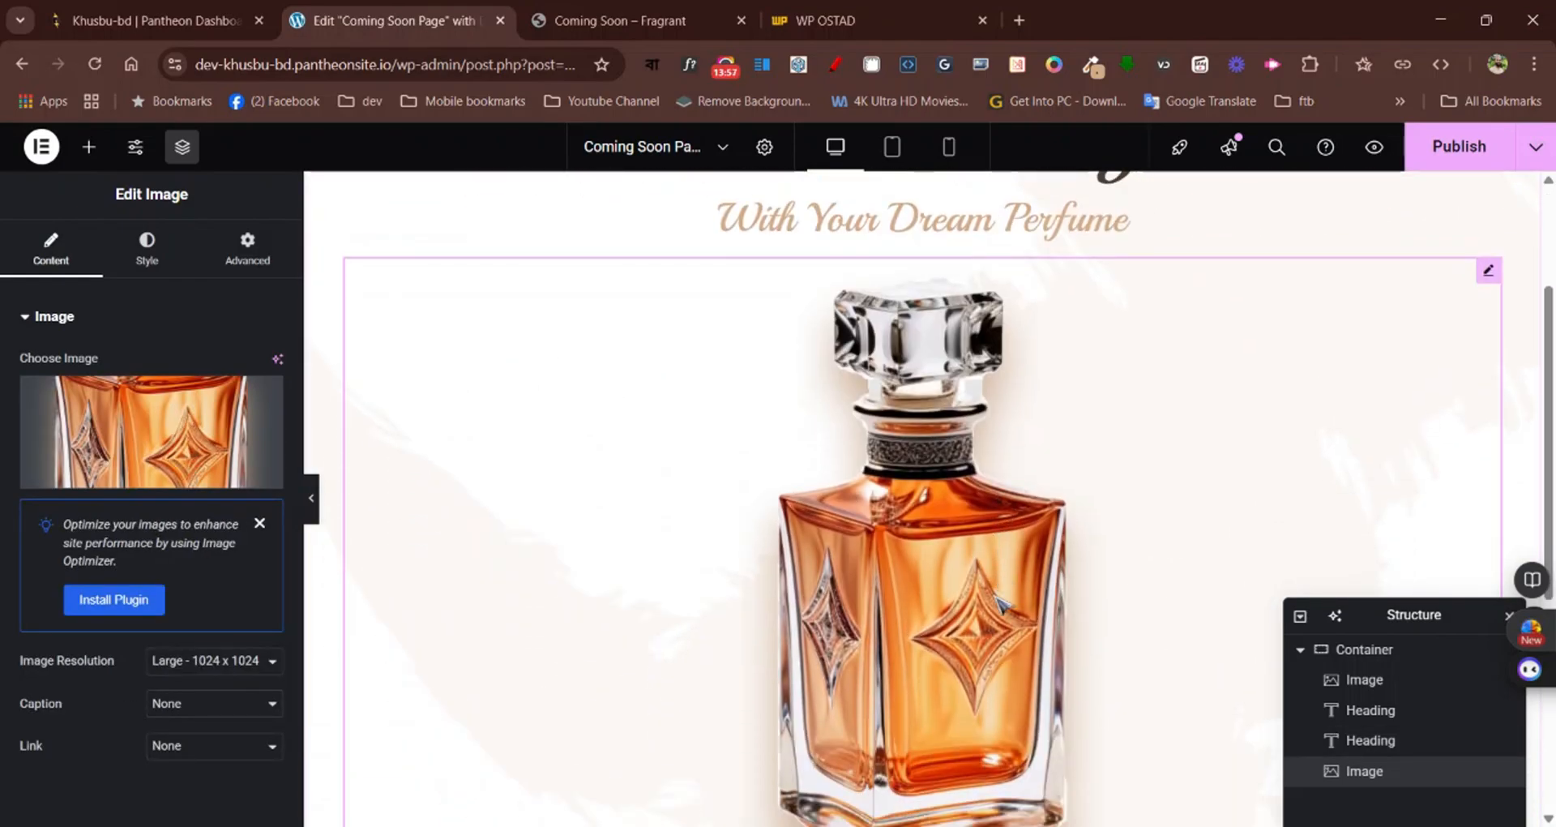
{"action": "scroll", "coordinate": [1250, 514], "scroll_direction": "up", "scroll_amount": 1}
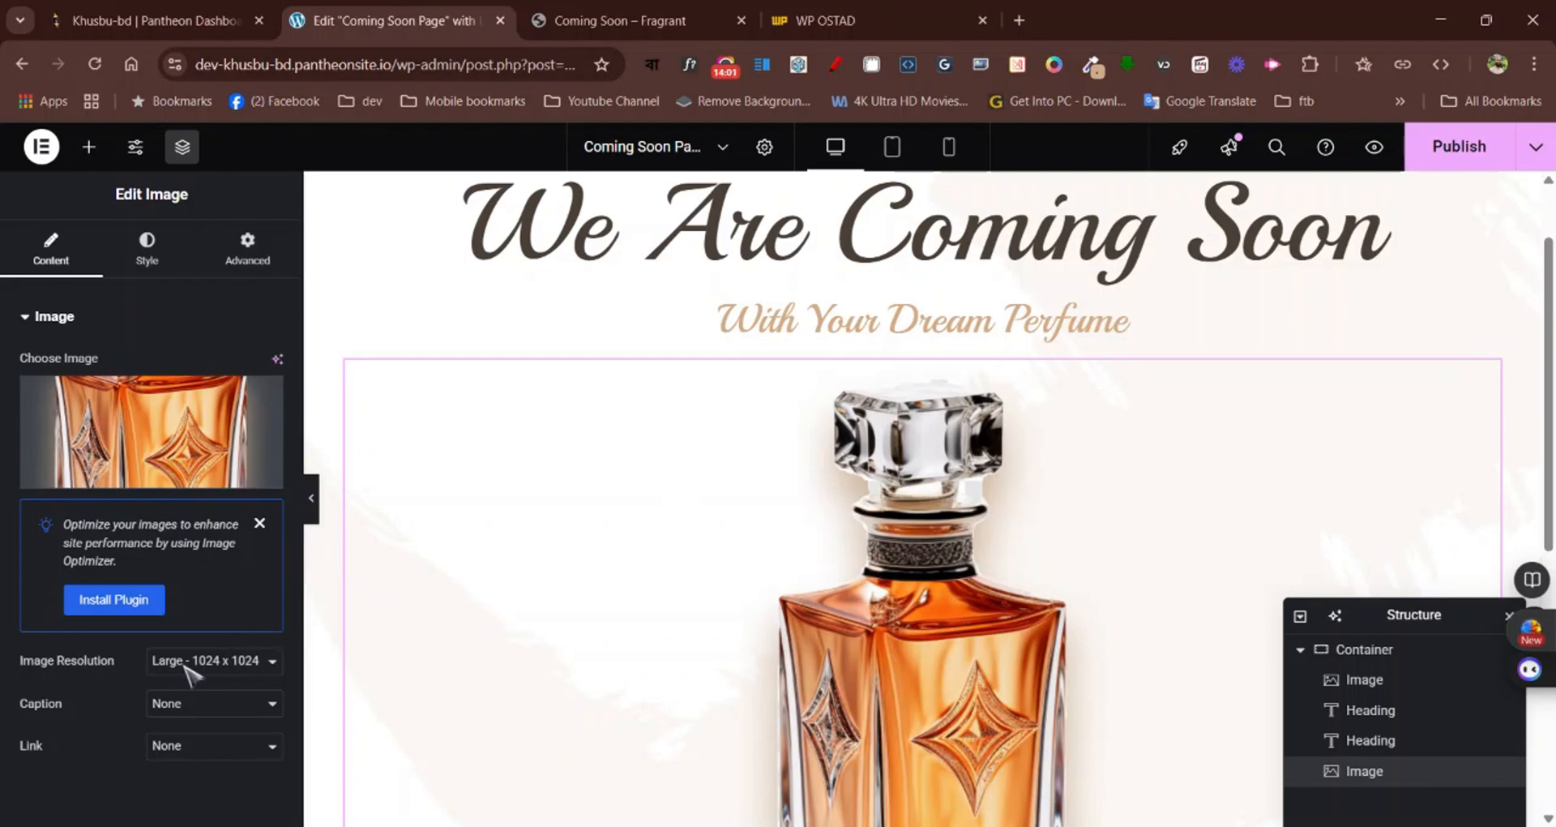
{"action": "left_click", "coordinate": [186, 615]}
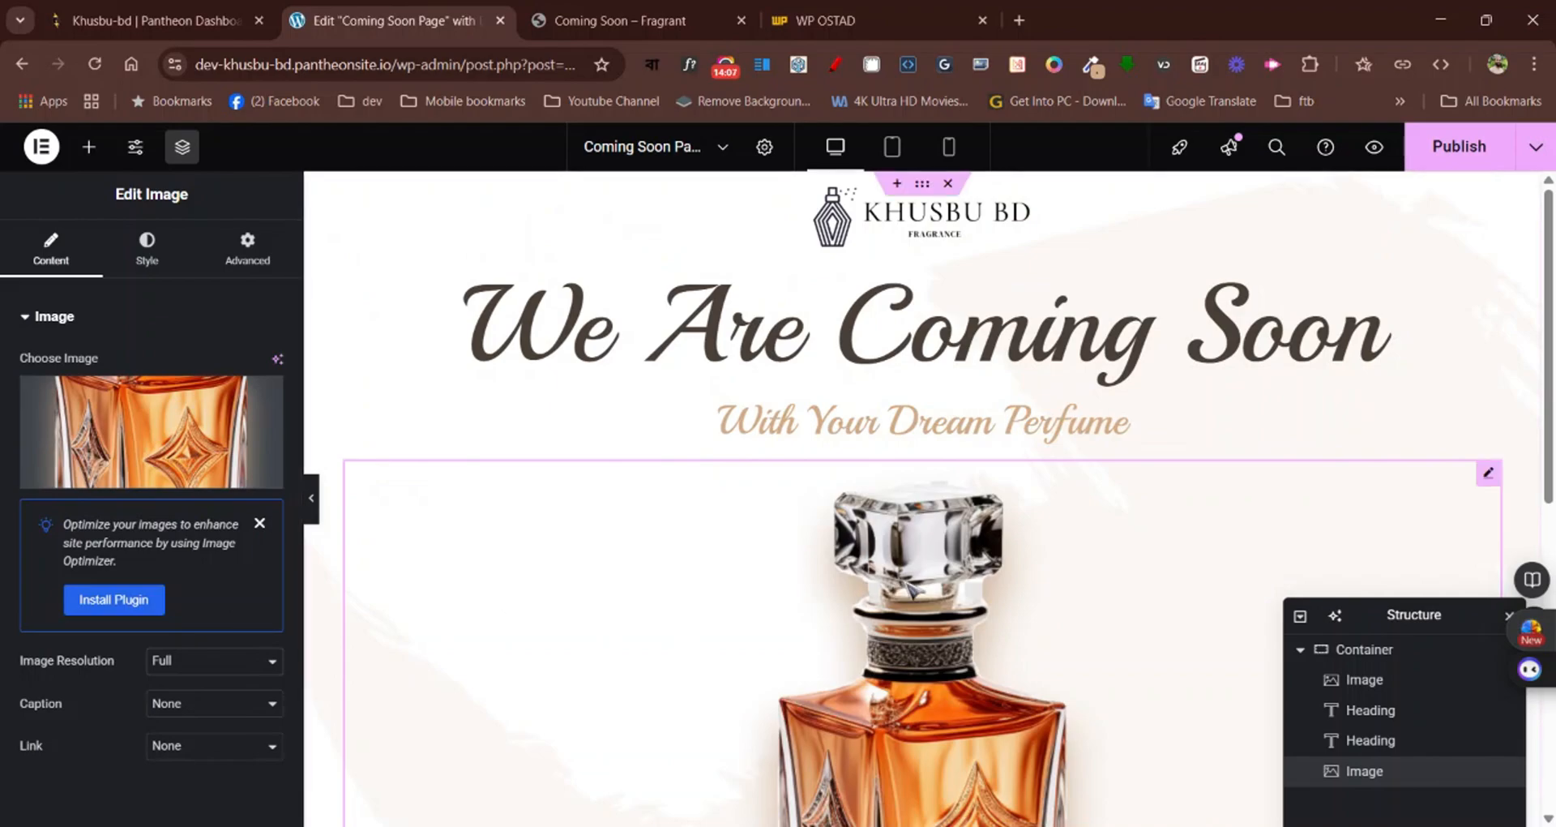
{"action": "scroll", "coordinate": [909, 585], "scroll_direction": "down", "scroll_amount": 2}
{"action": "scroll", "coordinate": [909, 585], "scroll_direction": "up", "scroll_amount": 2}
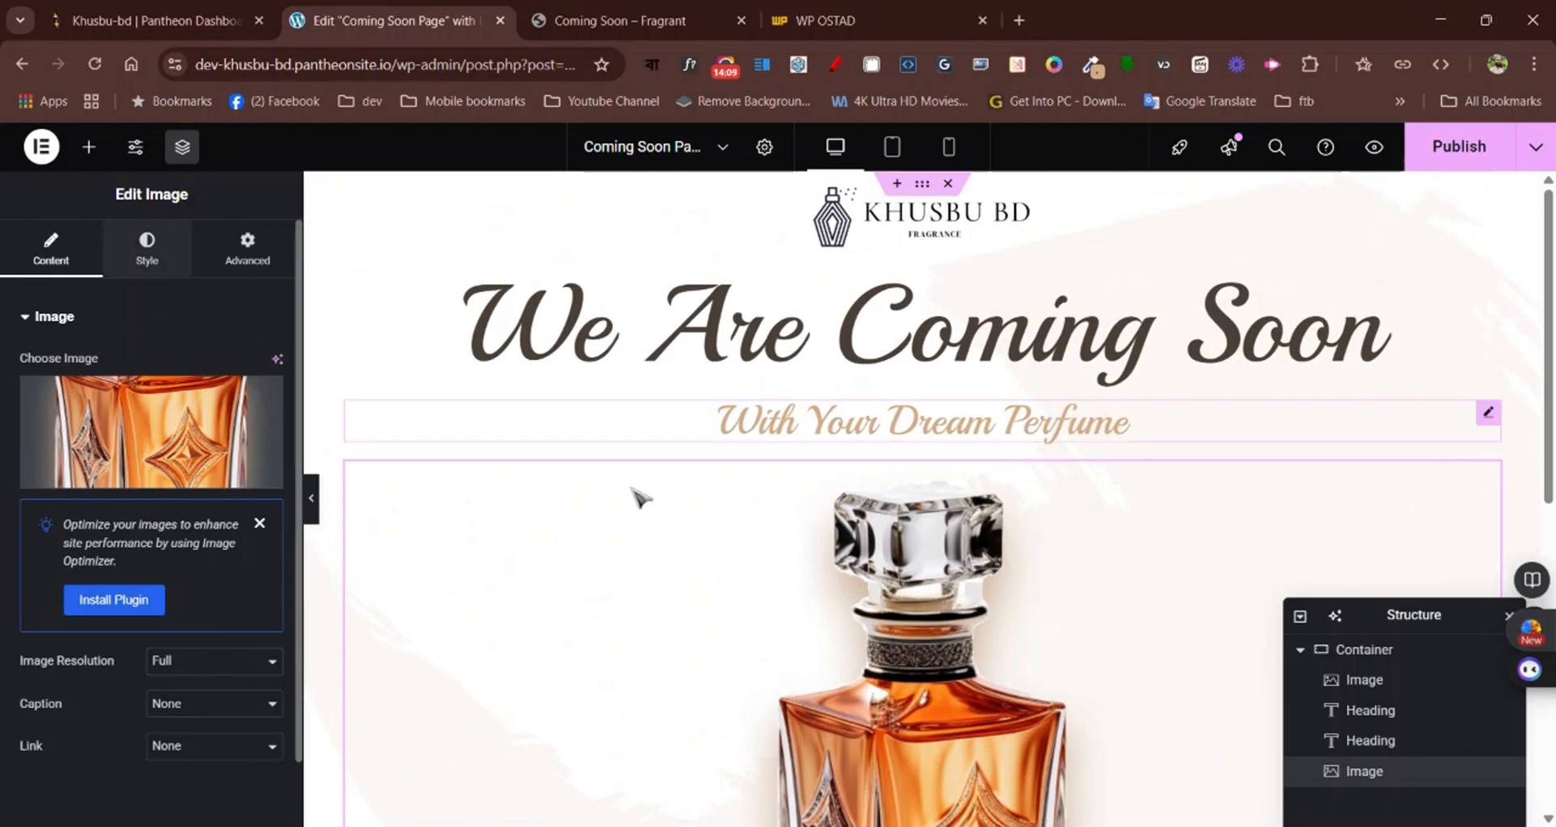
Set the perfume bottle image's width to 20% and check its size on the page
{"action": "left_click", "coordinate": [146, 245]}
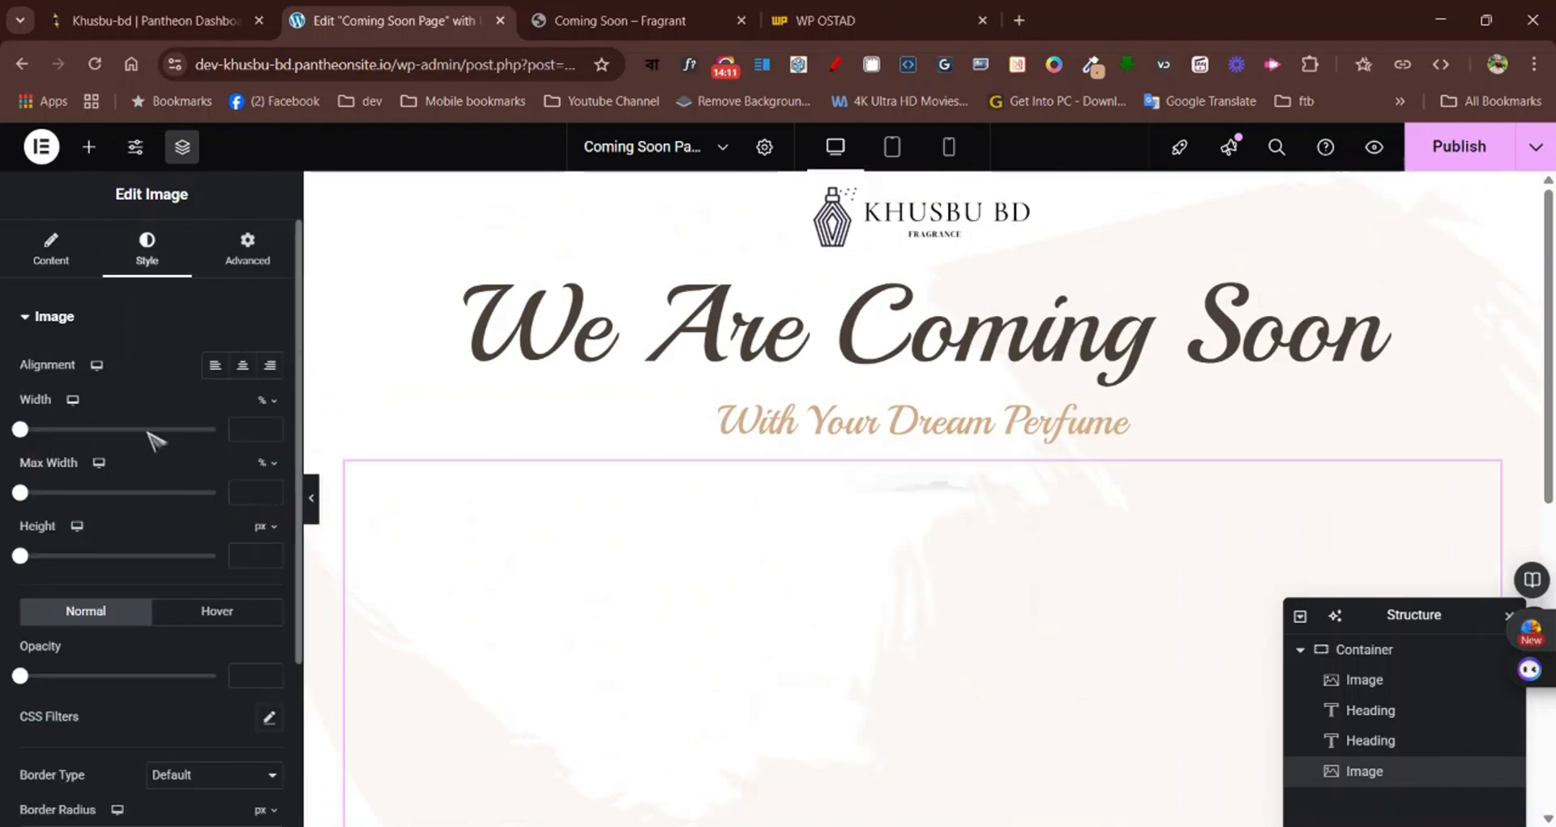
{"action": "left_click_drag", "start_coordinate": [21, 429], "coordinate": [52, 430]}
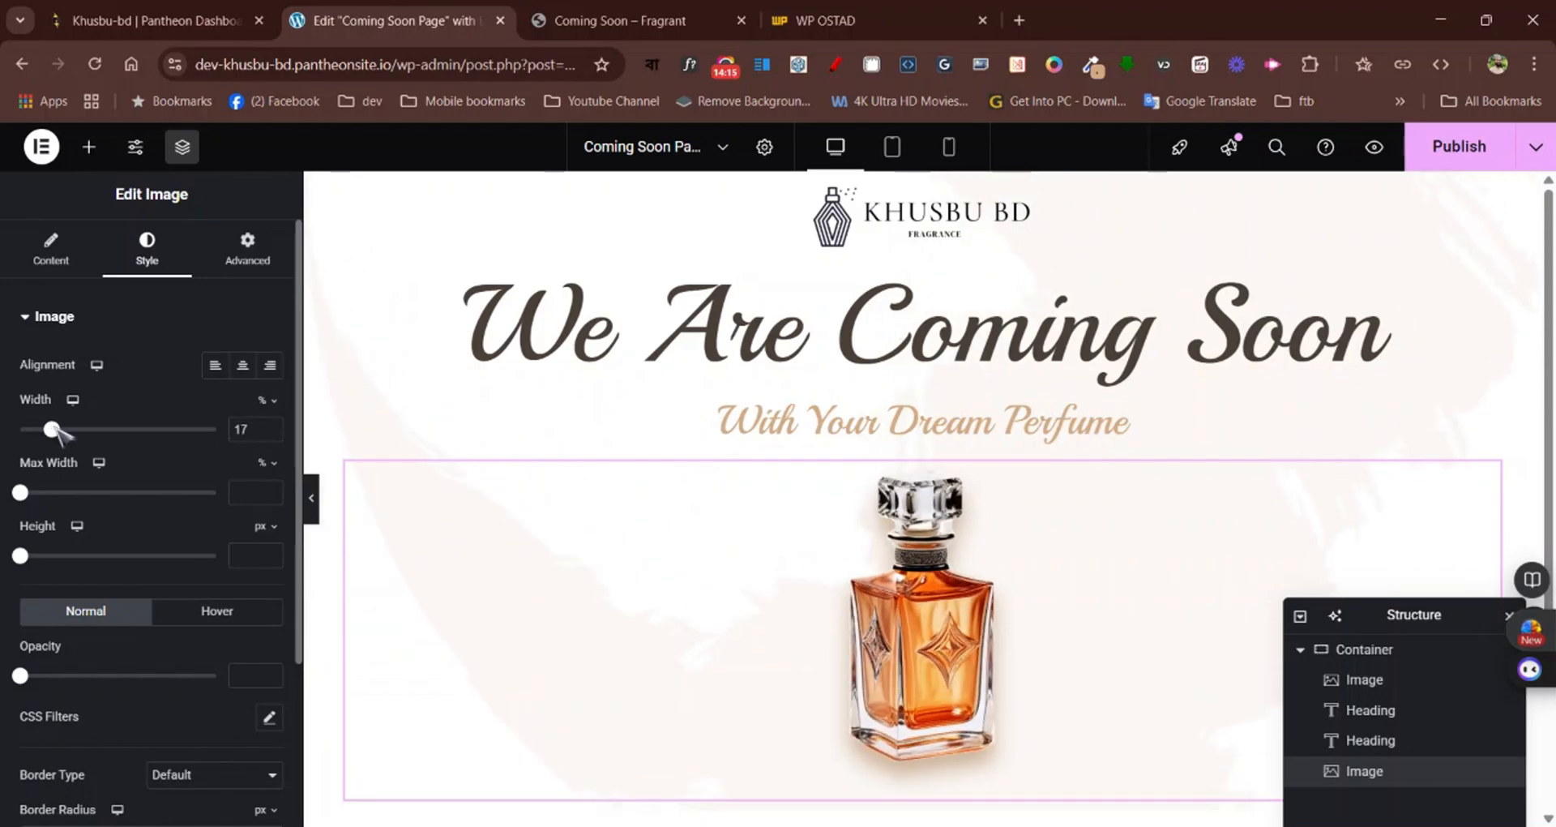
{"action": "left_click", "coordinate": [270, 425]}
{"action": "left_click", "coordinate": [270, 425]}
{"action": "left_click", "coordinate": [270, 426]}
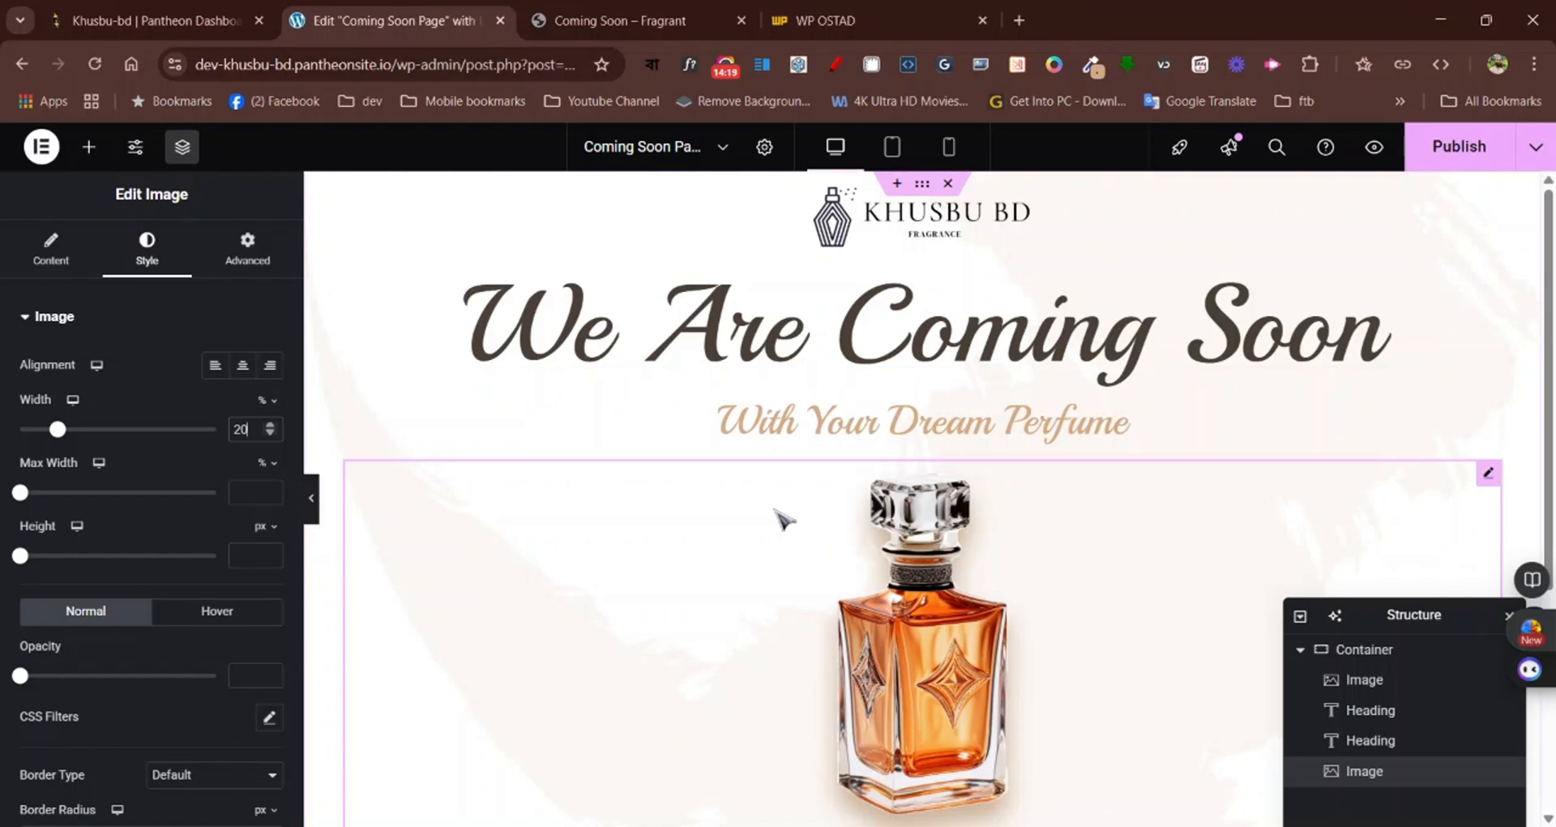
{"action": "scroll", "coordinate": [785, 518], "scroll_direction": "down", "scroll_amount": 3}
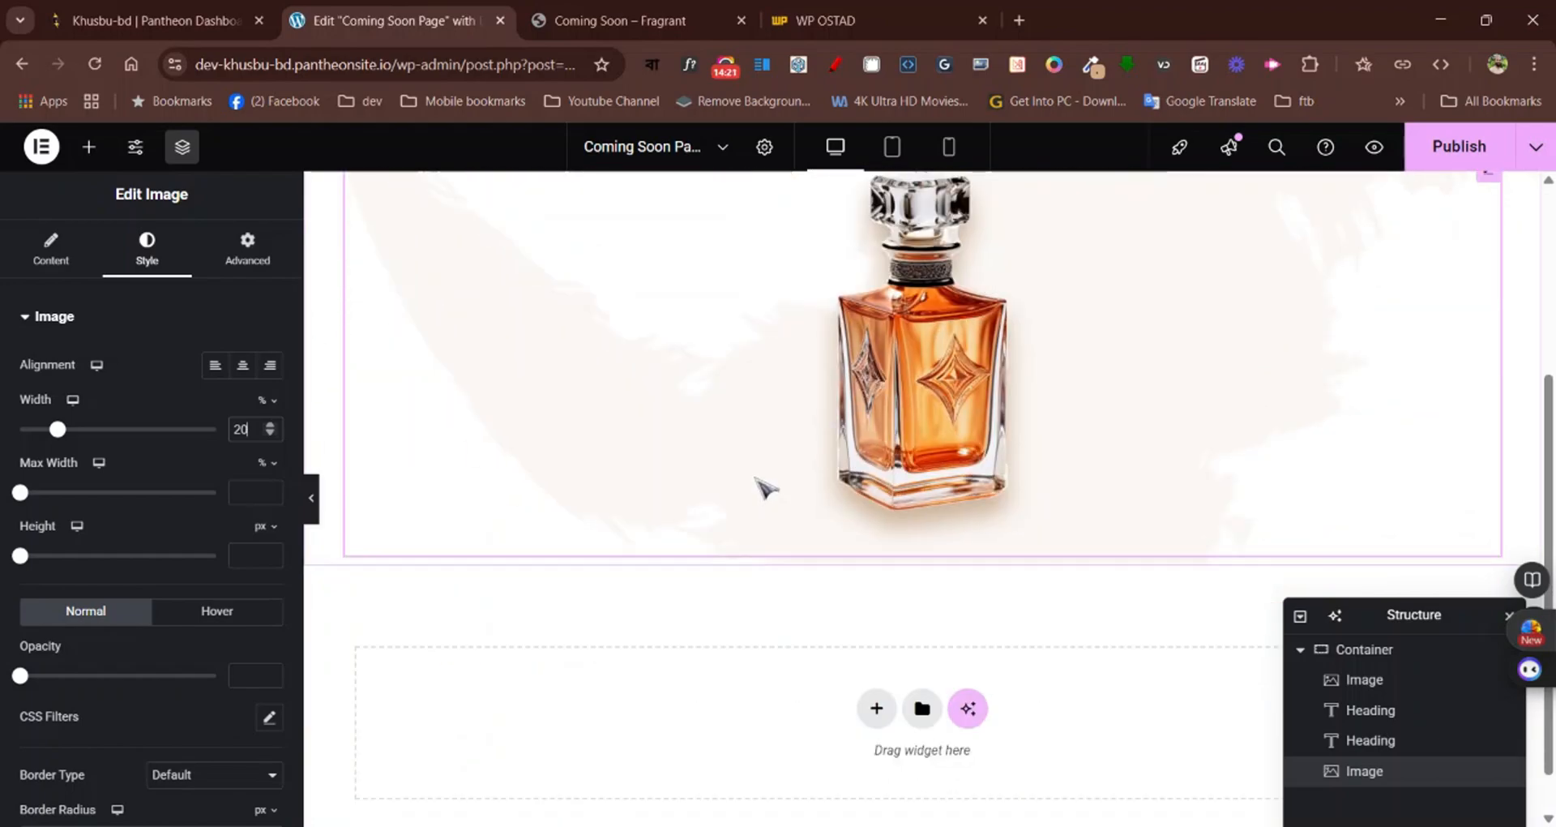
{"action": "scroll", "coordinate": [766, 486], "scroll_direction": "up", "scroll_amount": 3}
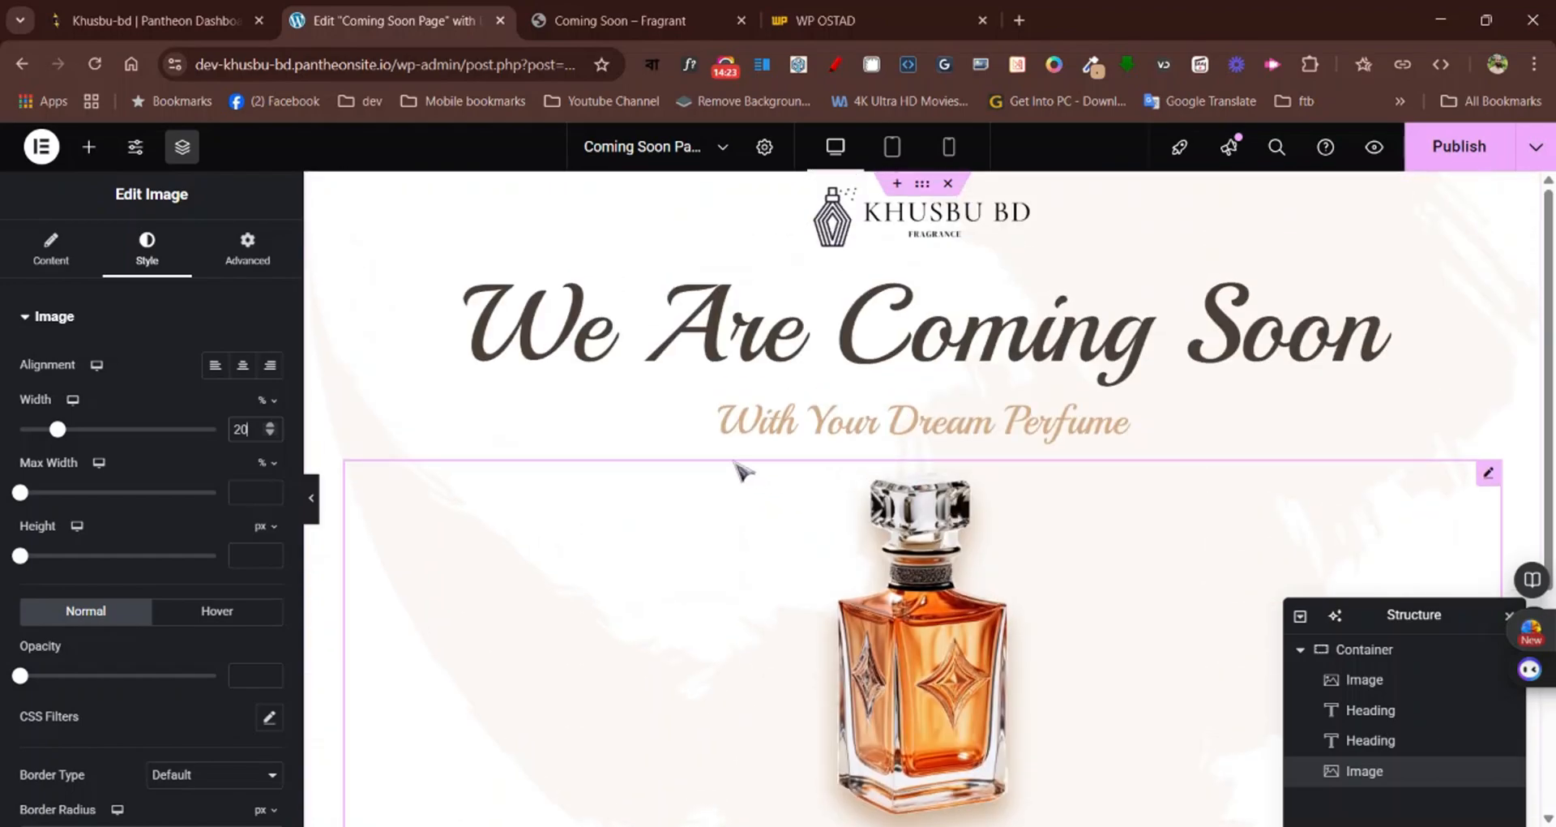
Review the countdown and subscribe form on the Fragrant page, and search the Elementor widgets for "cou"
{"action": "left_click", "coordinate": [655, 24]}
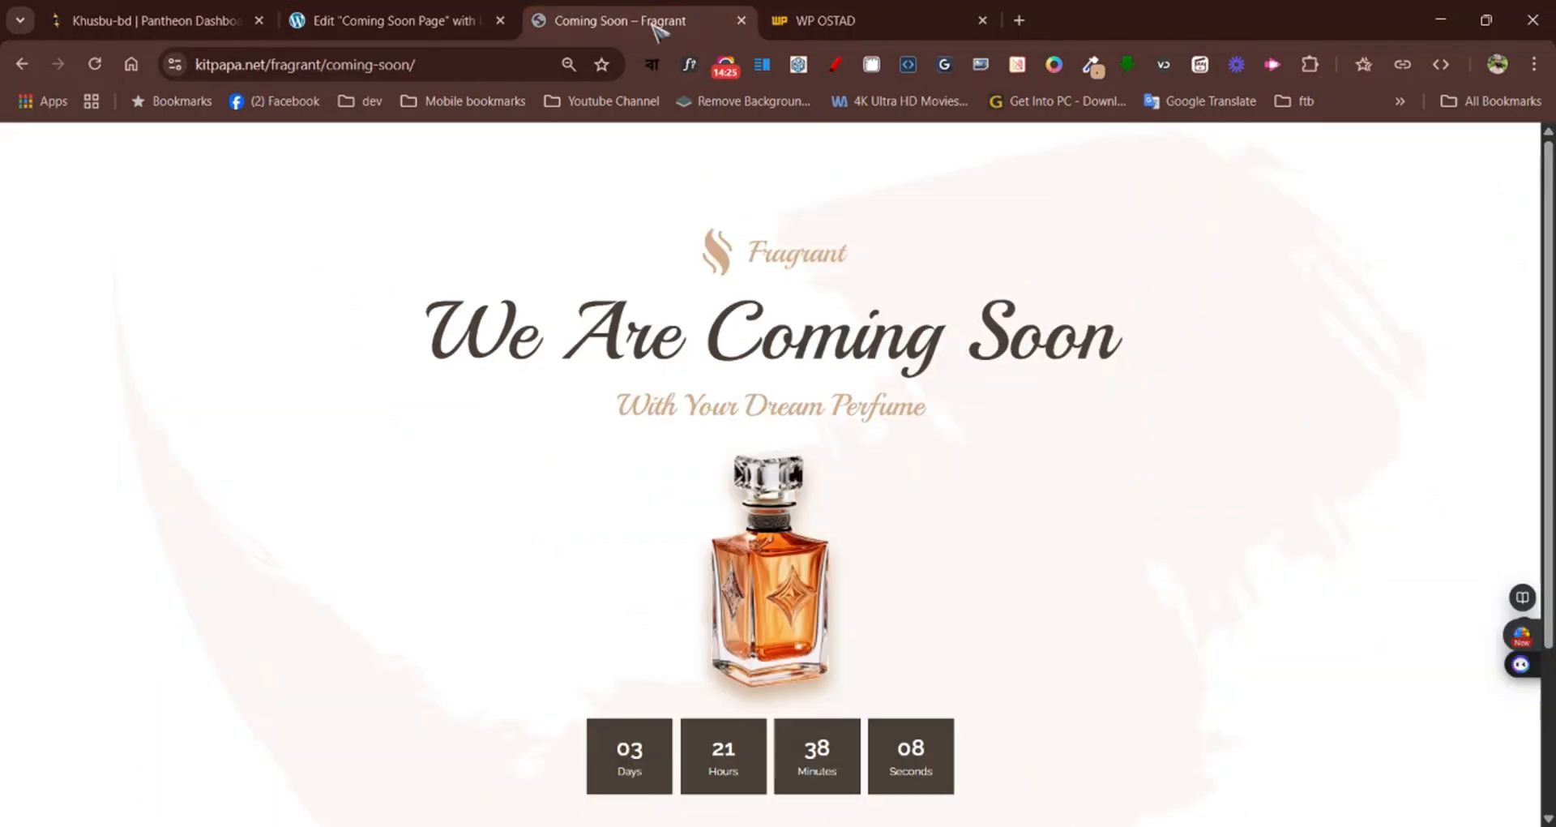
{"action": "scroll", "coordinate": [931, 448], "scroll_direction": "down", "scroll_amount": 2}
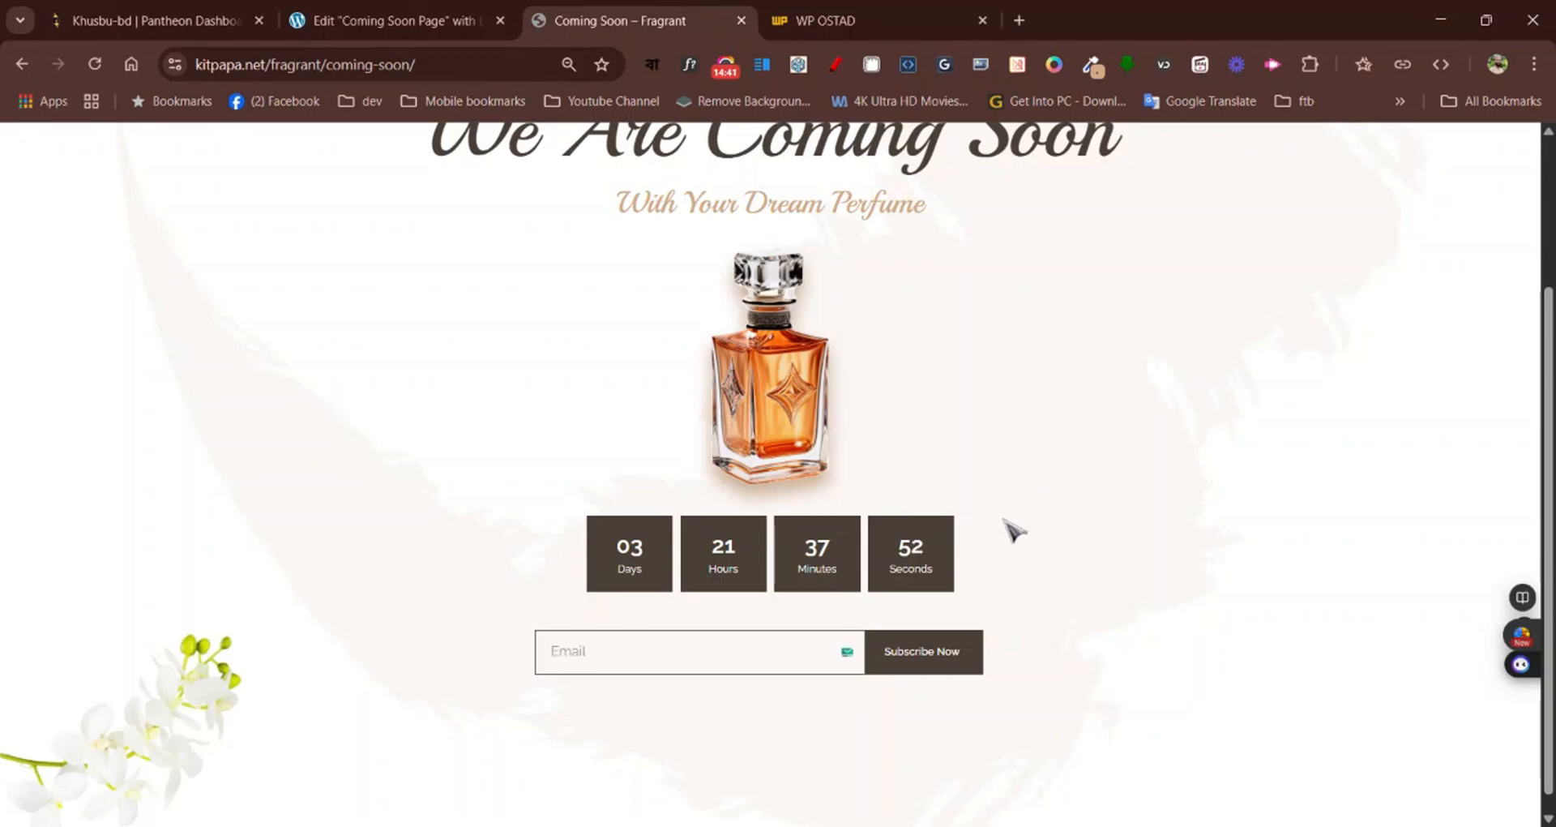
{"action": "left_click", "coordinate": [389, 20]}
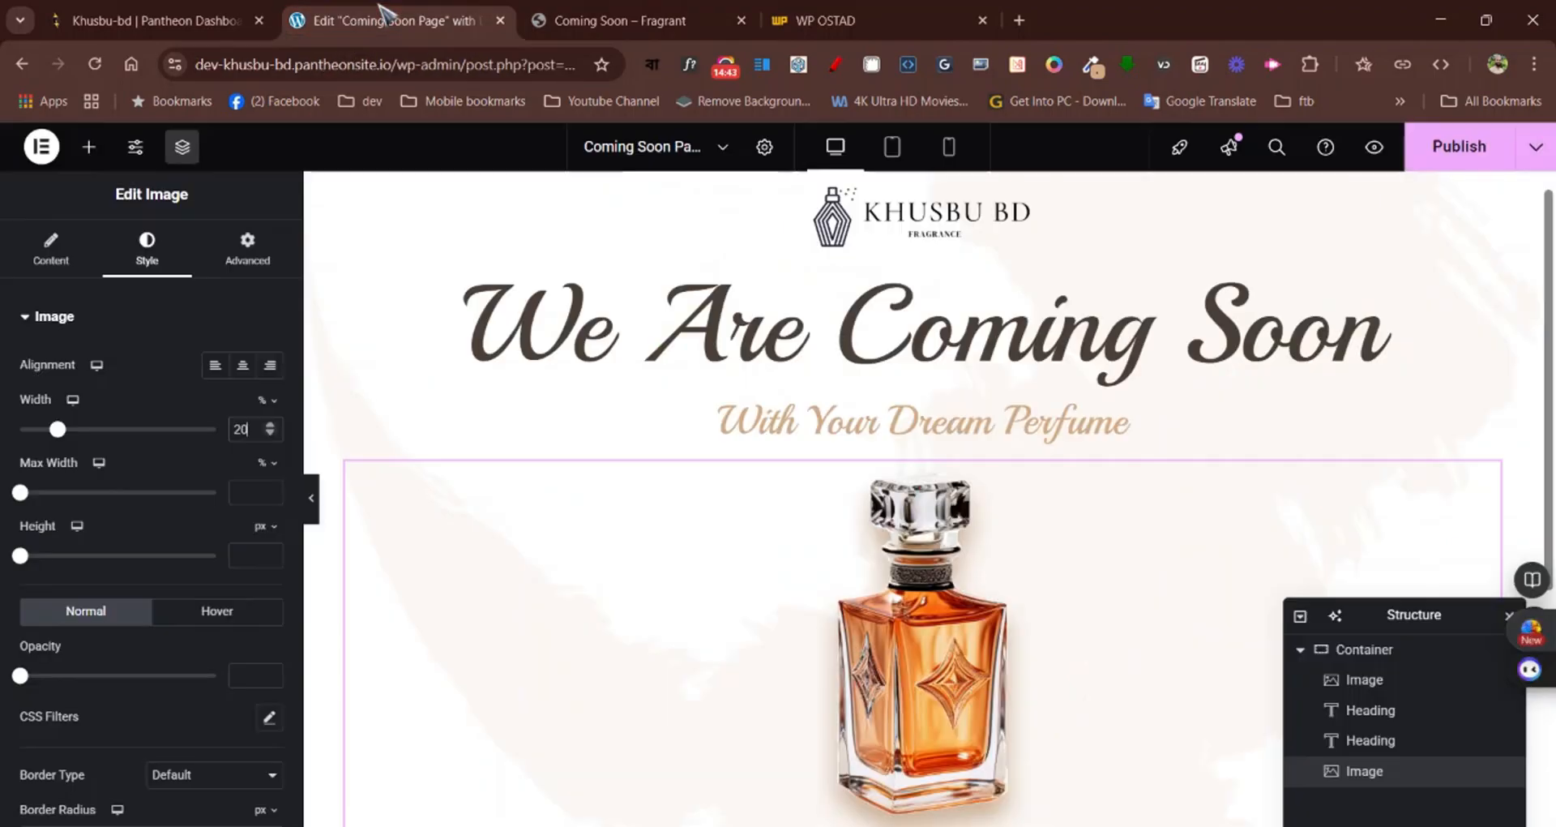
{"action": "scroll", "coordinate": [789, 506], "scroll_direction": "down", "scroll_amount": 3}
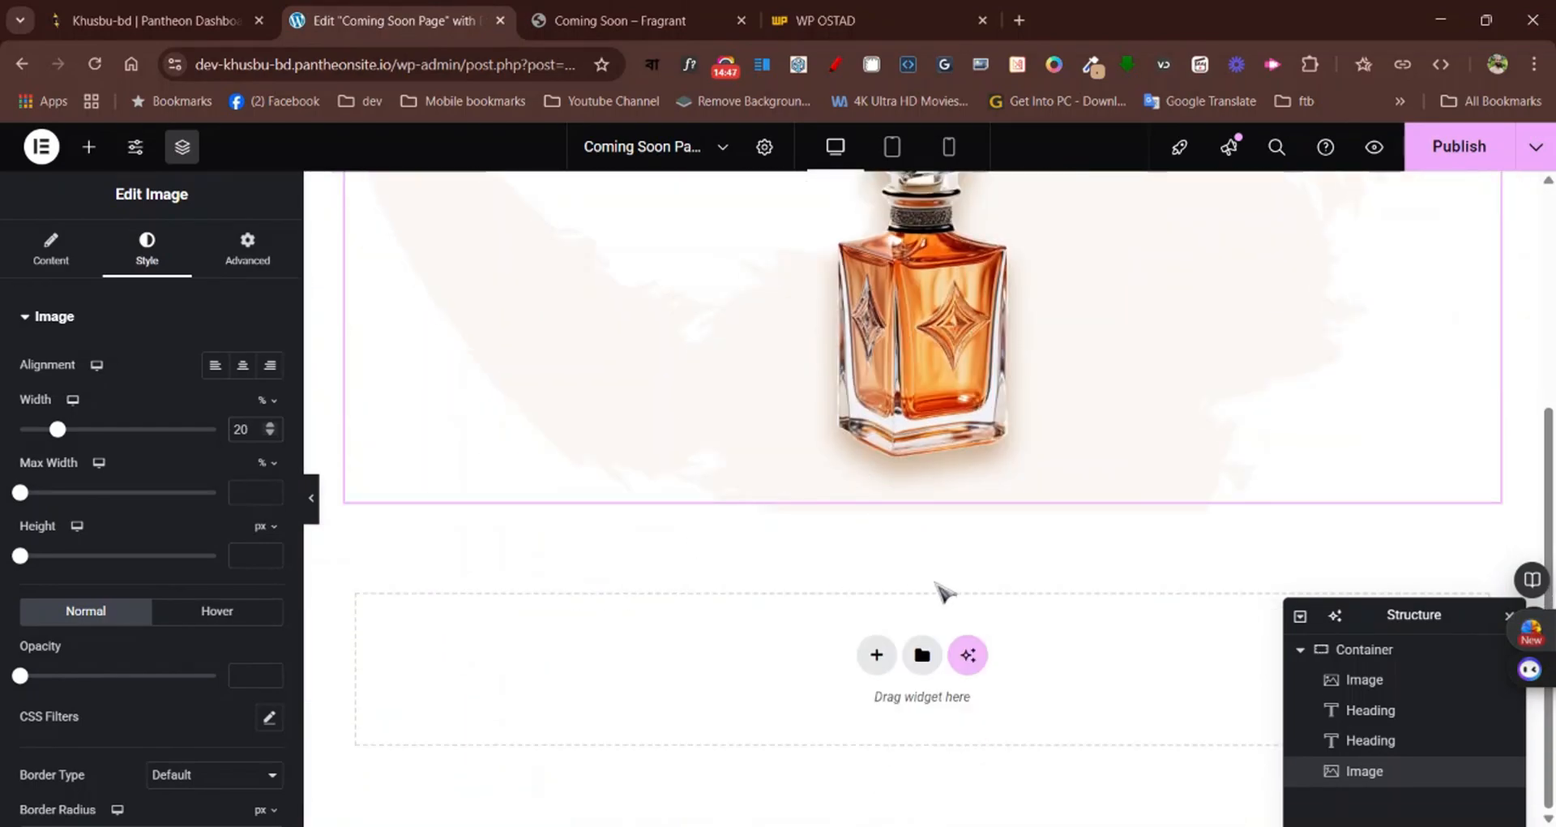
{"action": "left_click", "coordinate": [92, 147]}
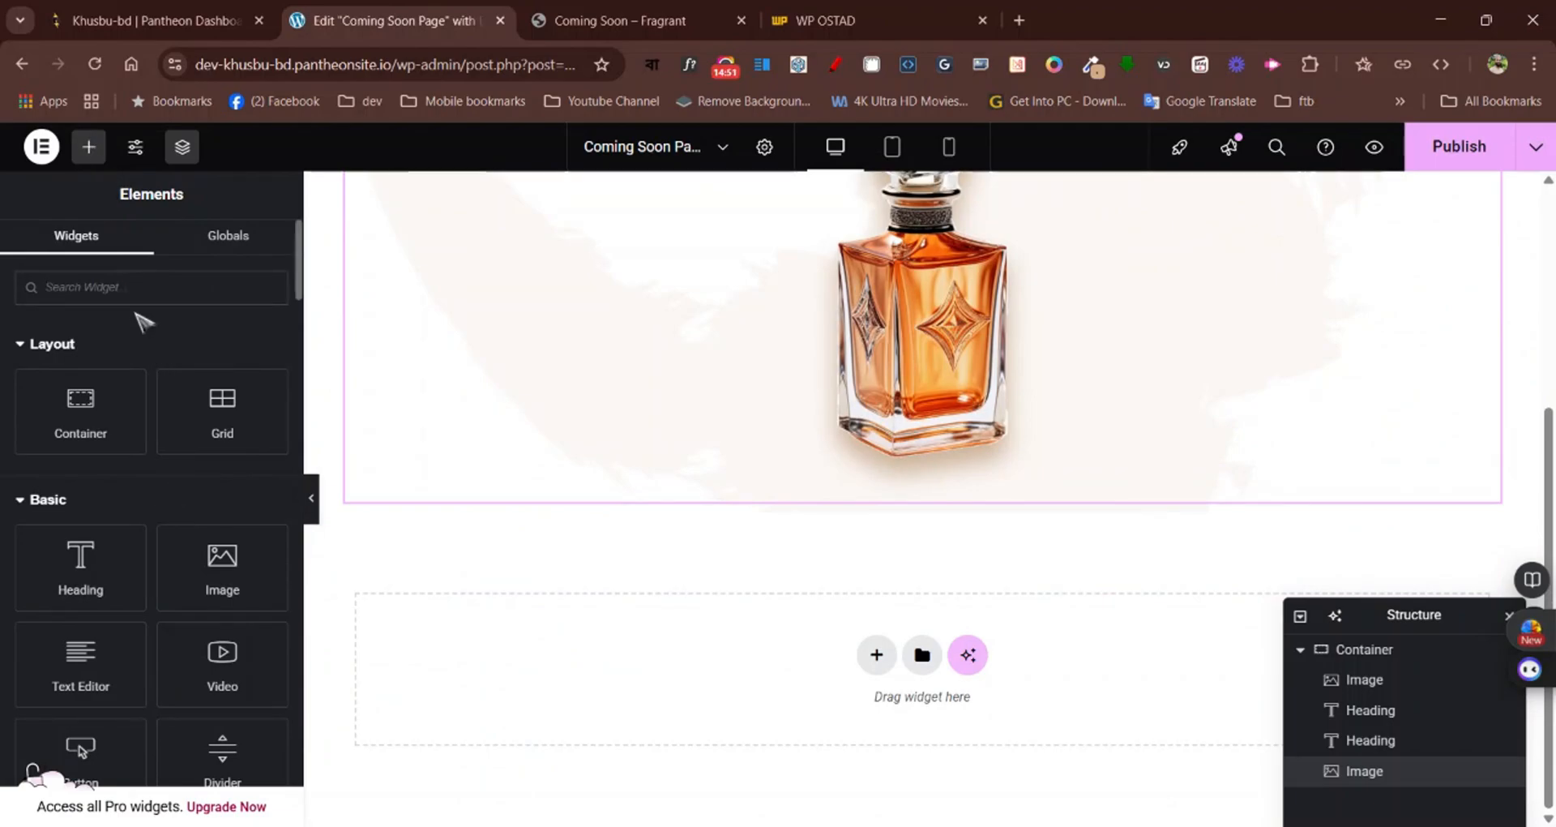
{"action": "type", "text": "cou"}
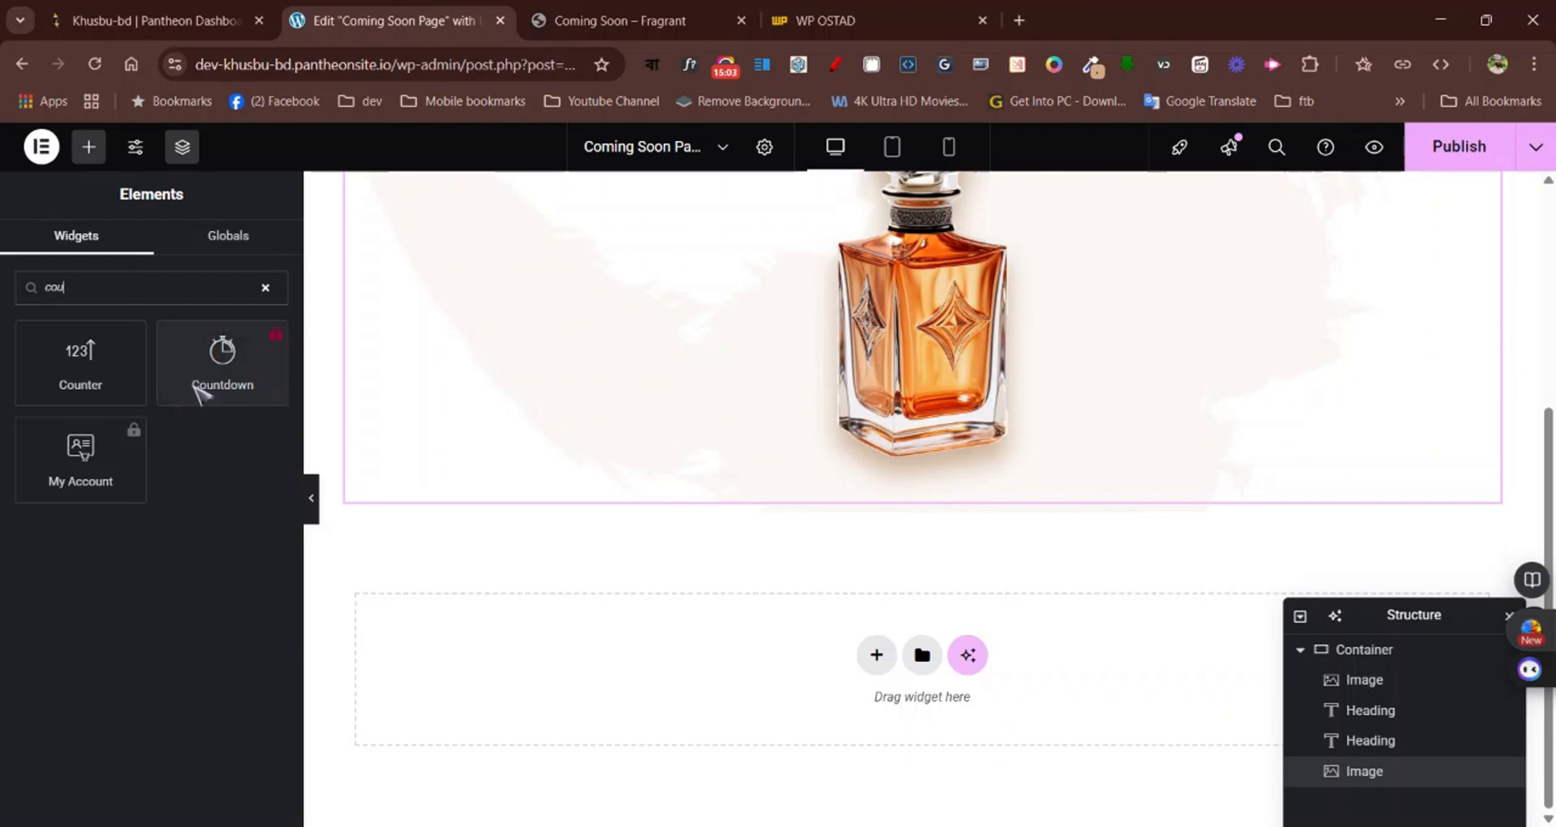
Publish the changes to the Coming Soon Page and compare it with the Fragrant page
{"action": "left_click", "coordinate": [1441, 167]}
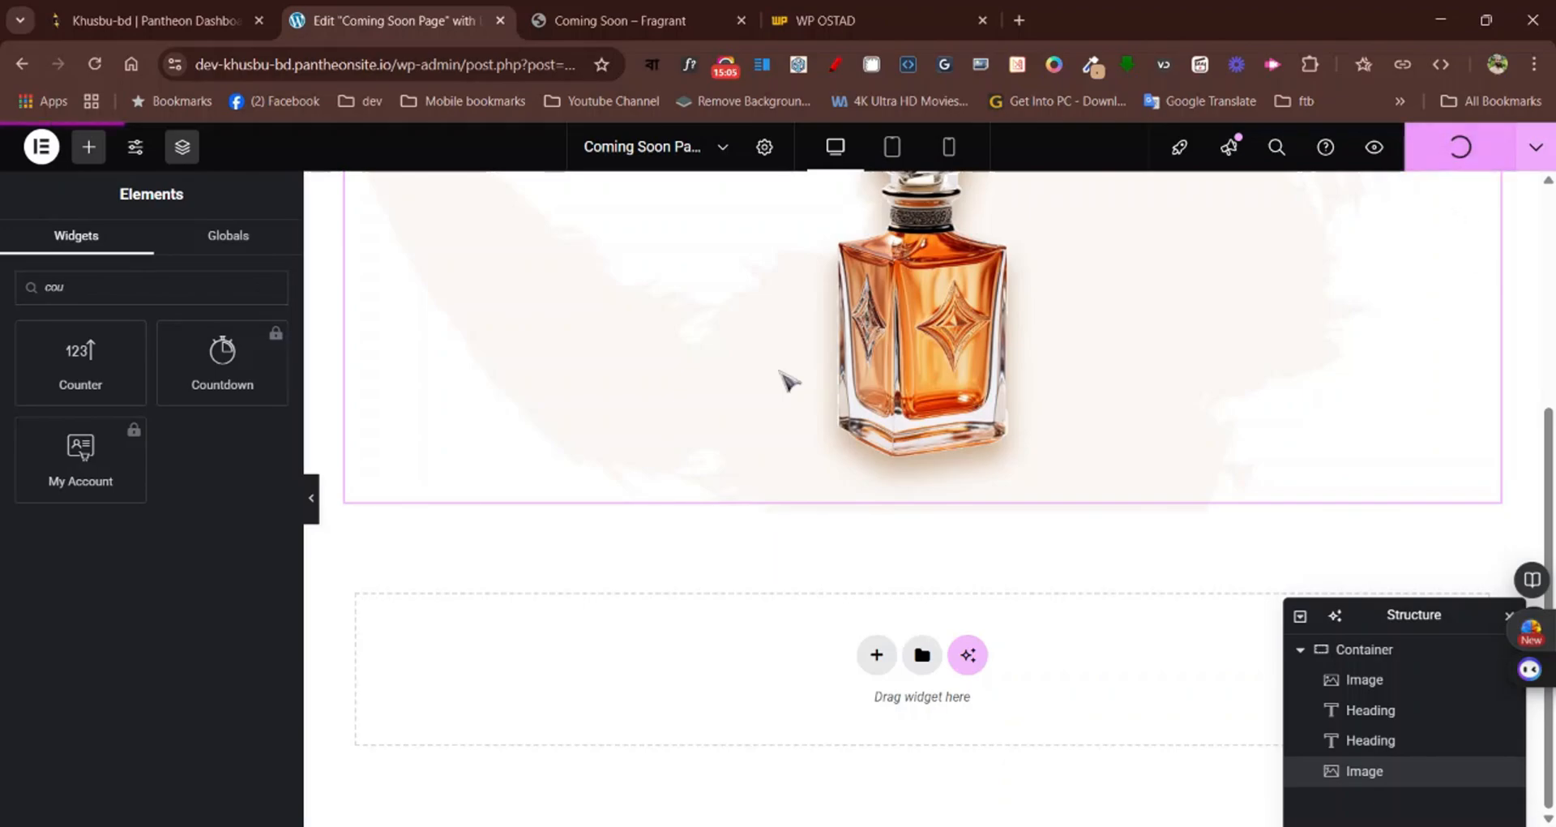
{"action": "scroll", "coordinate": [551, 435], "scroll_direction": "up", "scroll_amount": 5}
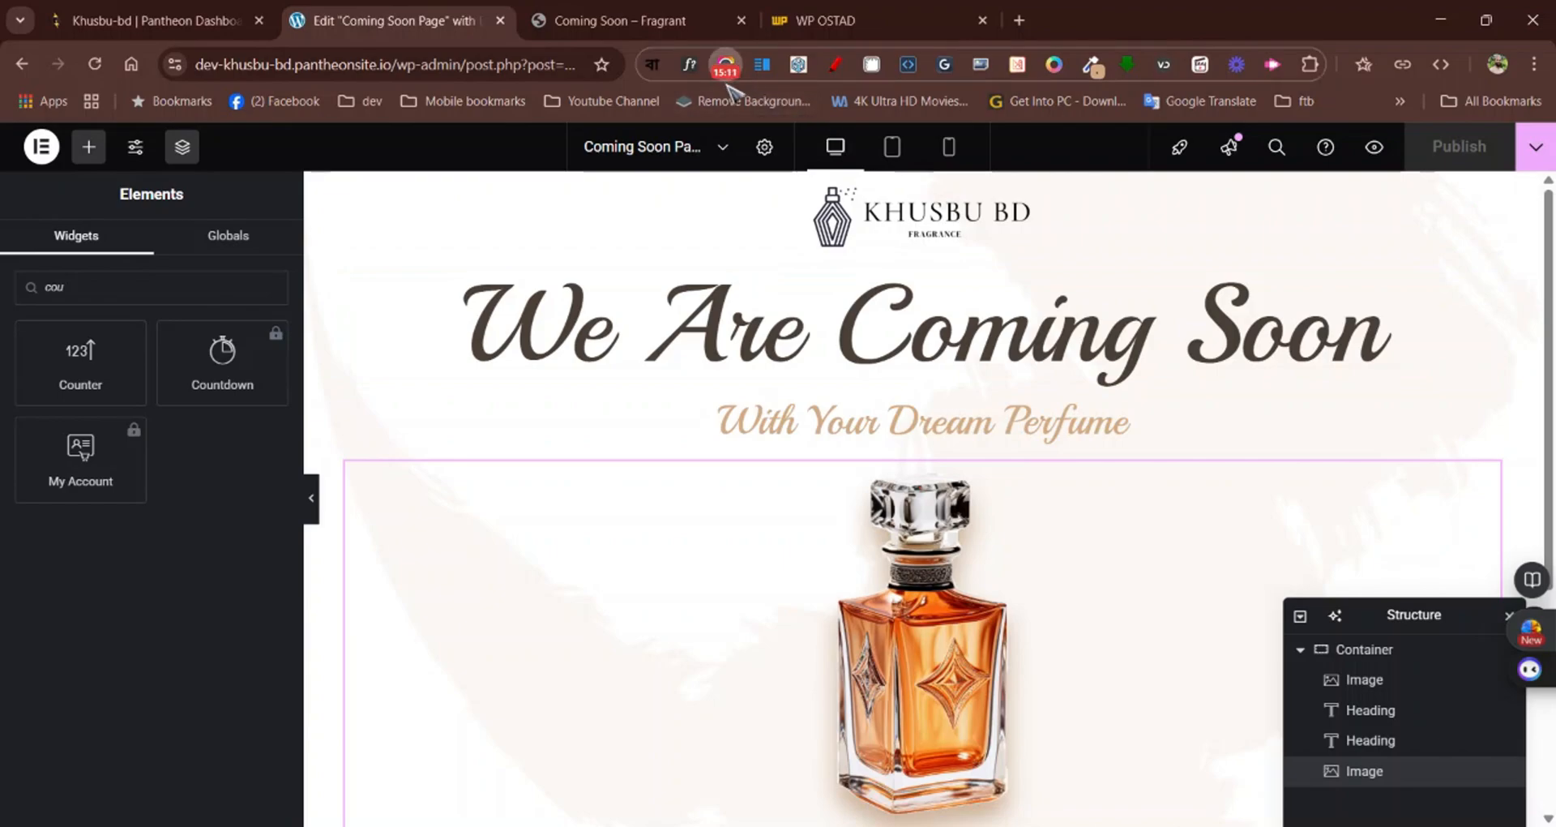
{"action": "left_click", "coordinate": [660, 23]}
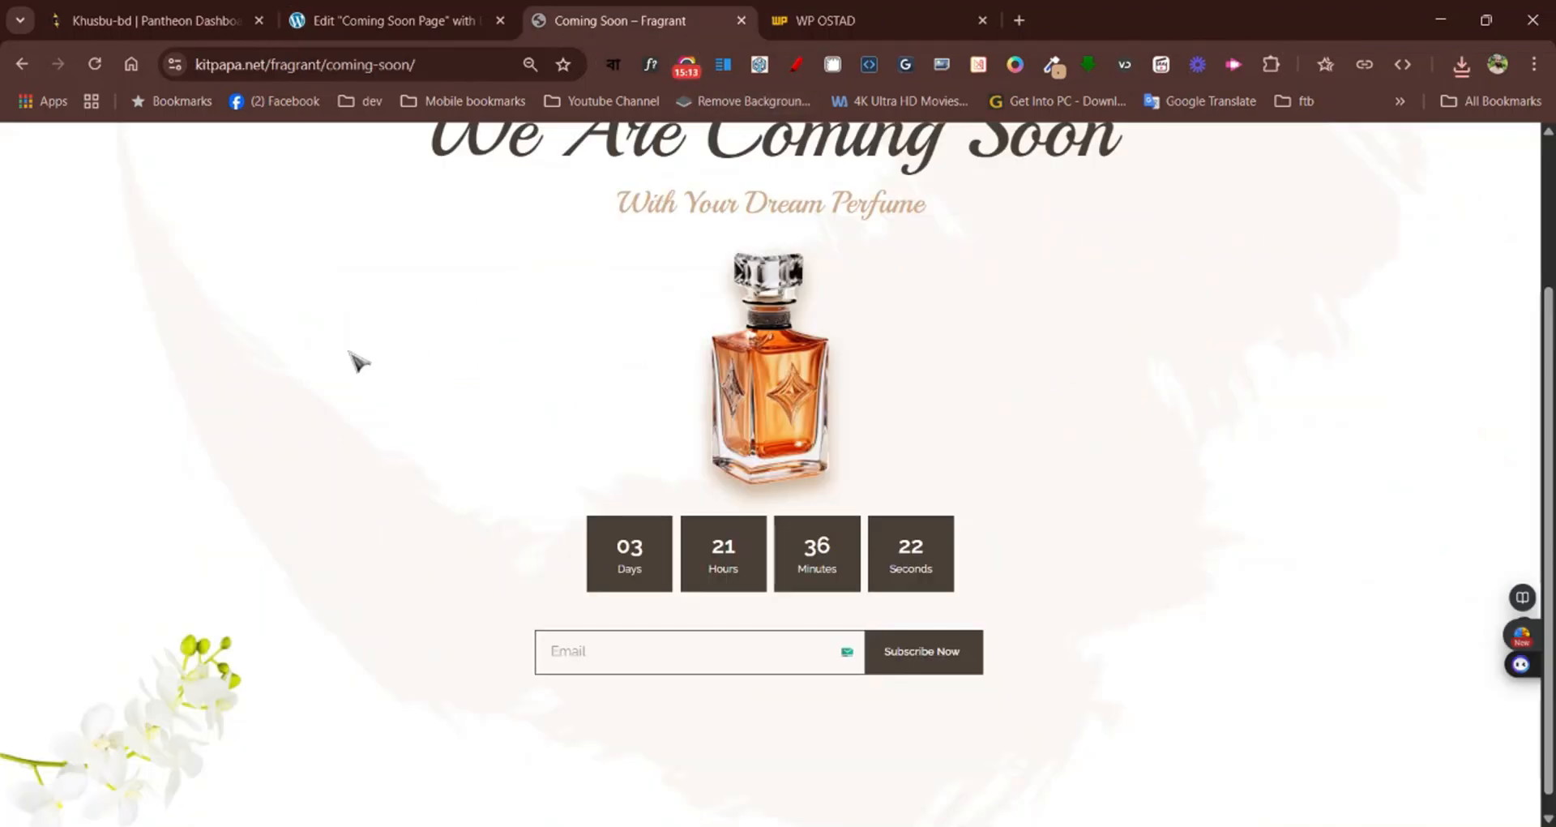
{"action": "left_click", "coordinate": [397, 21]}
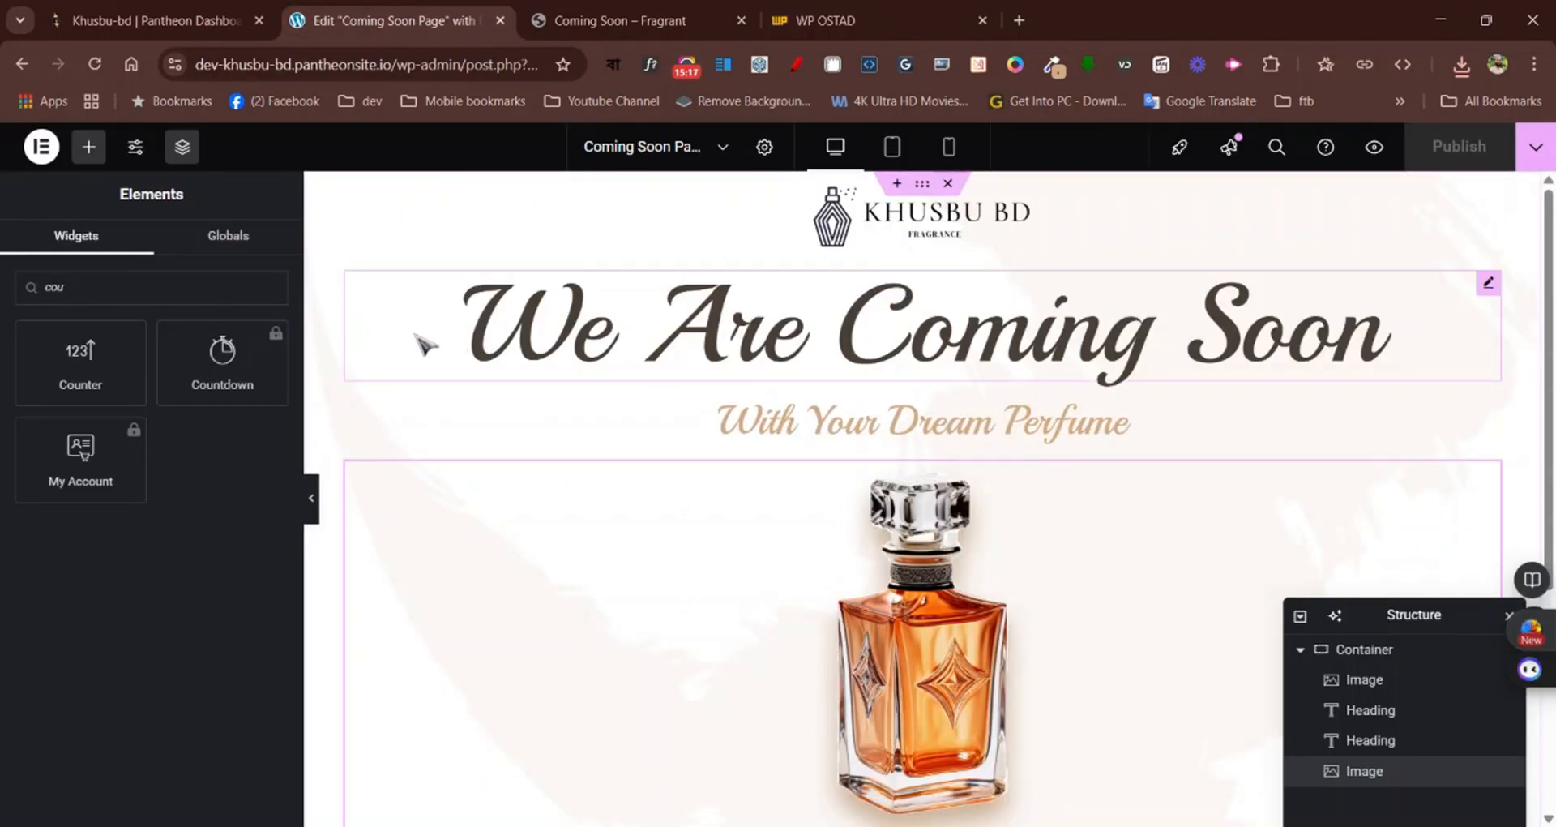
Exit the Elementor editor to the WordPress dashboard and open the page for adding new plugins
{"action": "left_click", "coordinate": [41, 147]}
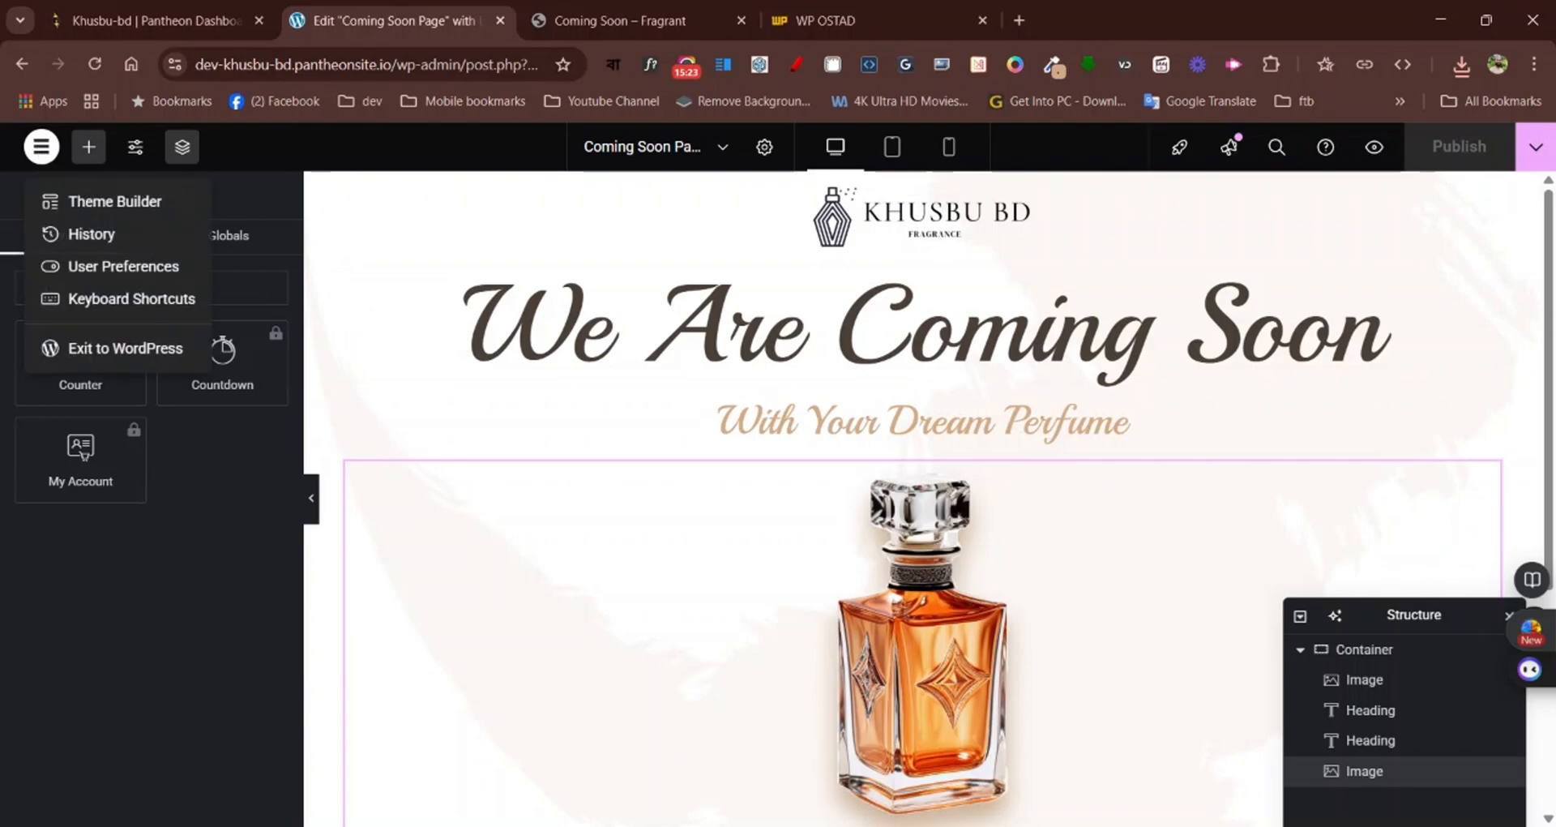
{"action": "left_click", "coordinate": [113, 353]}
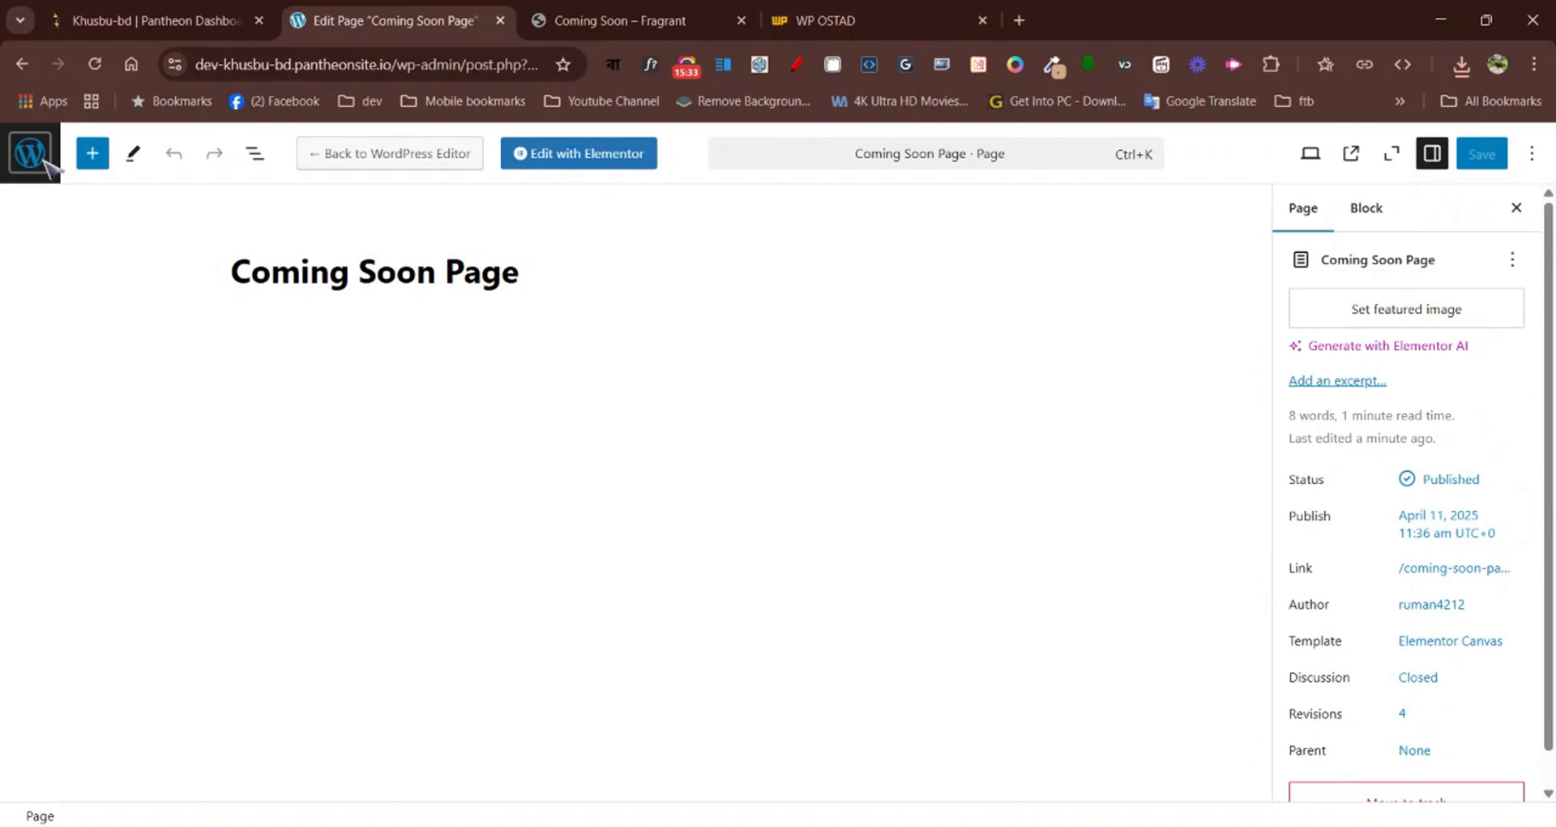
{"action": "left_click", "coordinate": [43, 159]}
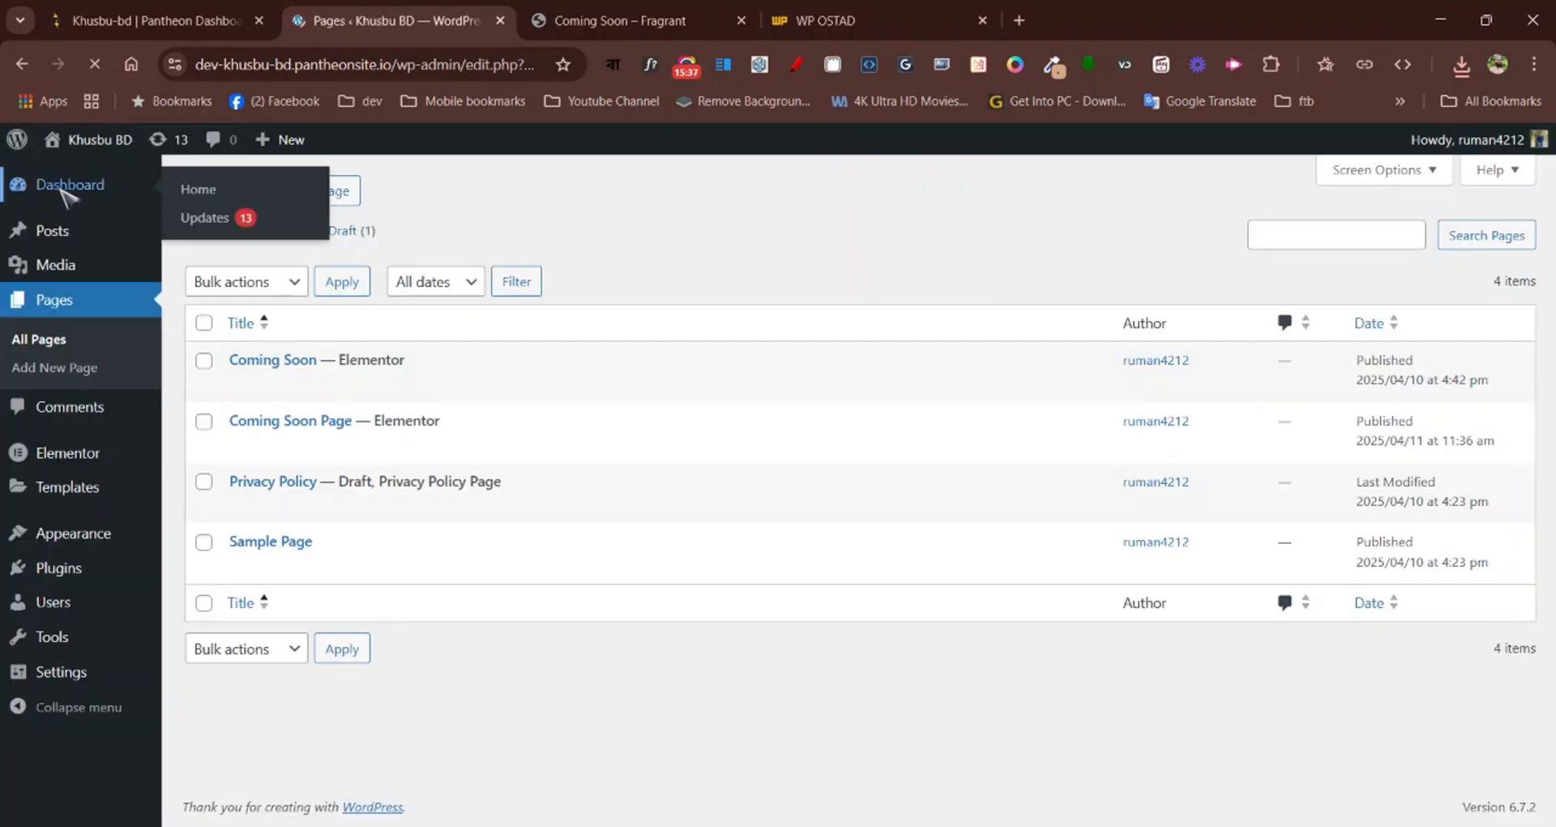
{"action": "mouse_move", "coordinate": [75, 572]}
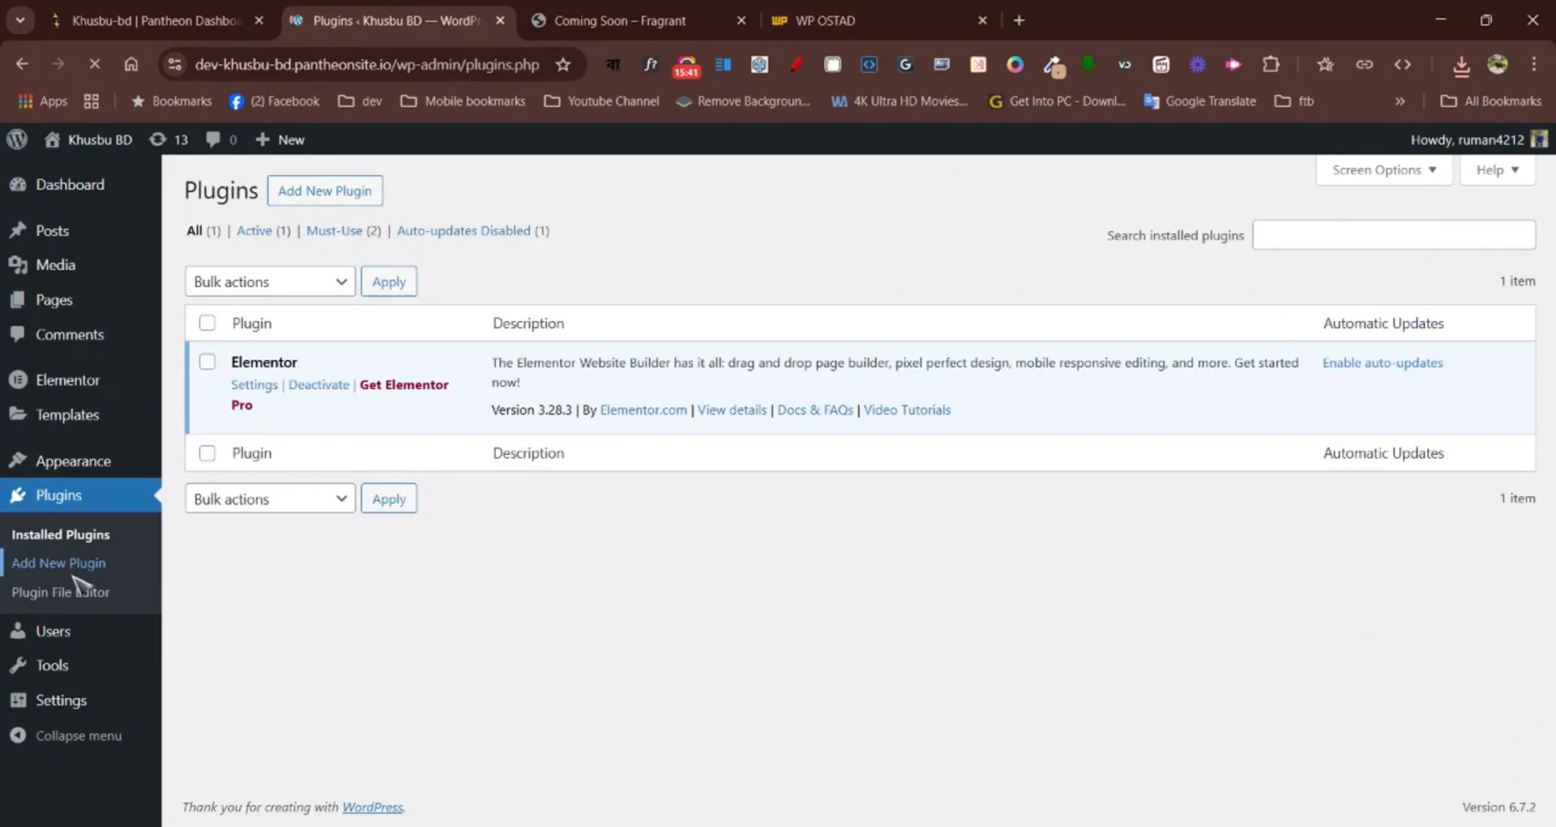
{"action": "left_click", "coordinate": [324, 205]}
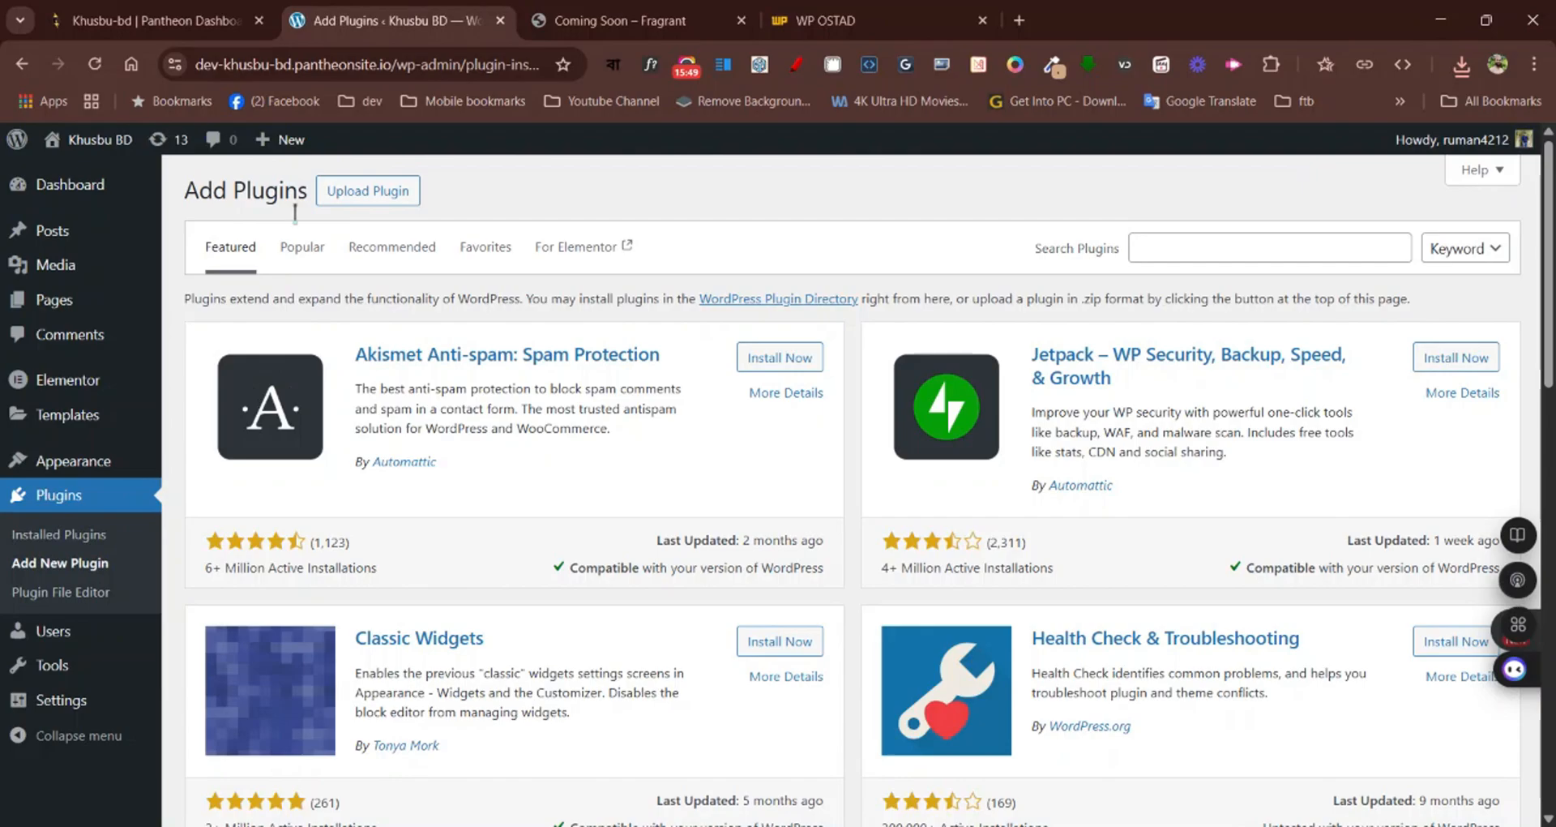
Upload the plugin file elementor-pro_v3.28.2.zip, install it and activate it
{"action": "scroll", "coordinate": [713, 385], "scroll_direction": "down", "scroll_amount": 7}
{"action": "scroll", "coordinate": [717, 389], "scroll_direction": "up", "scroll_amount": 4}
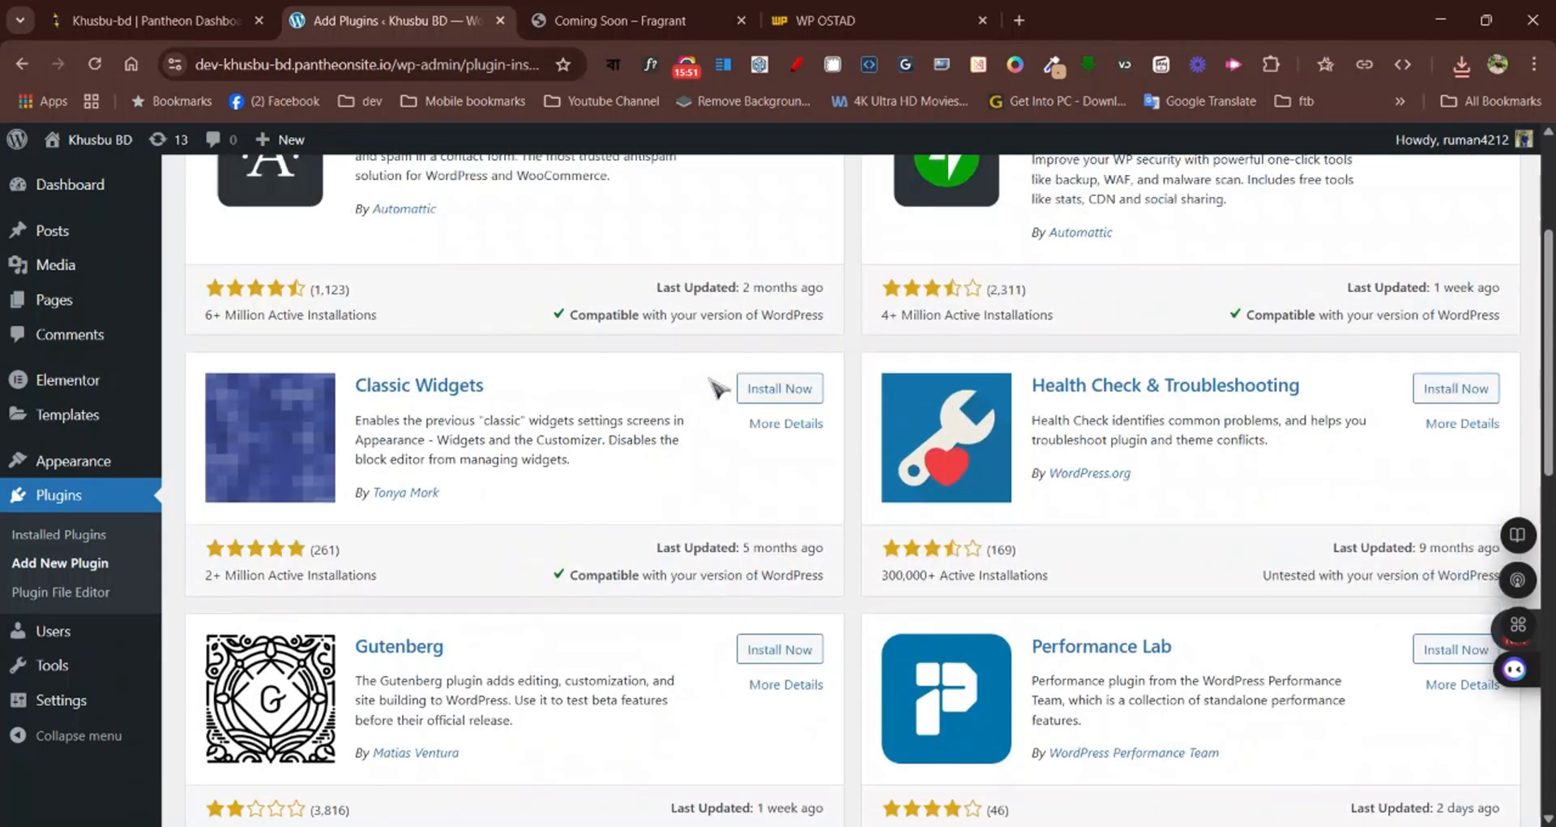
{"action": "scroll", "coordinate": [717, 389], "scroll_direction": "up", "scroll_amount": 3}
{"action": "scroll", "coordinate": [716, 381], "scroll_direction": "down", "scroll_amount": 1}
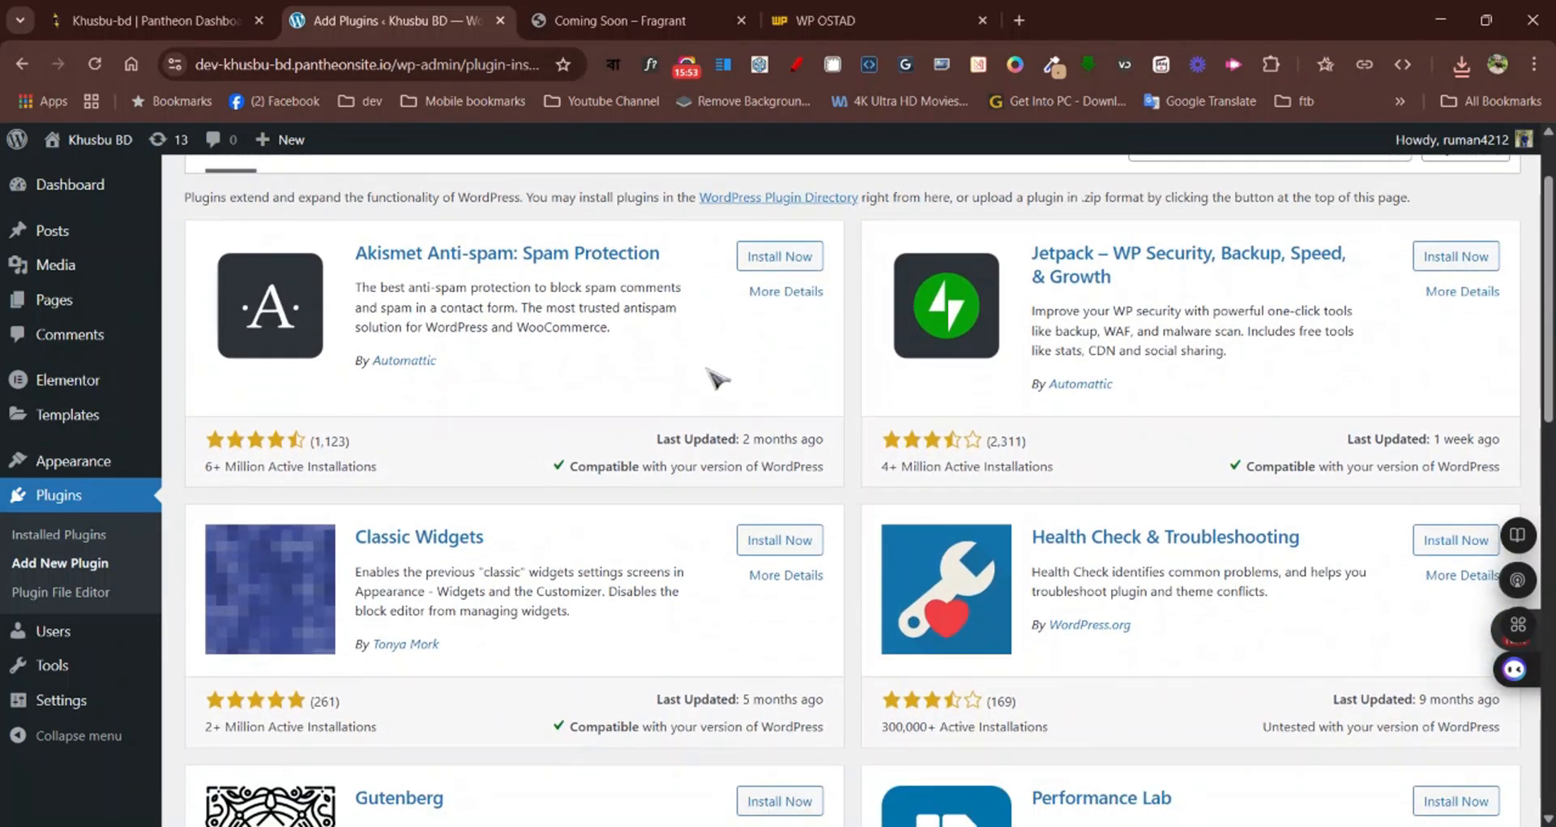
{"action": "scroll", "coordinate": [710, 374], "scroll_direction": "up", "scroll_amount": 1}
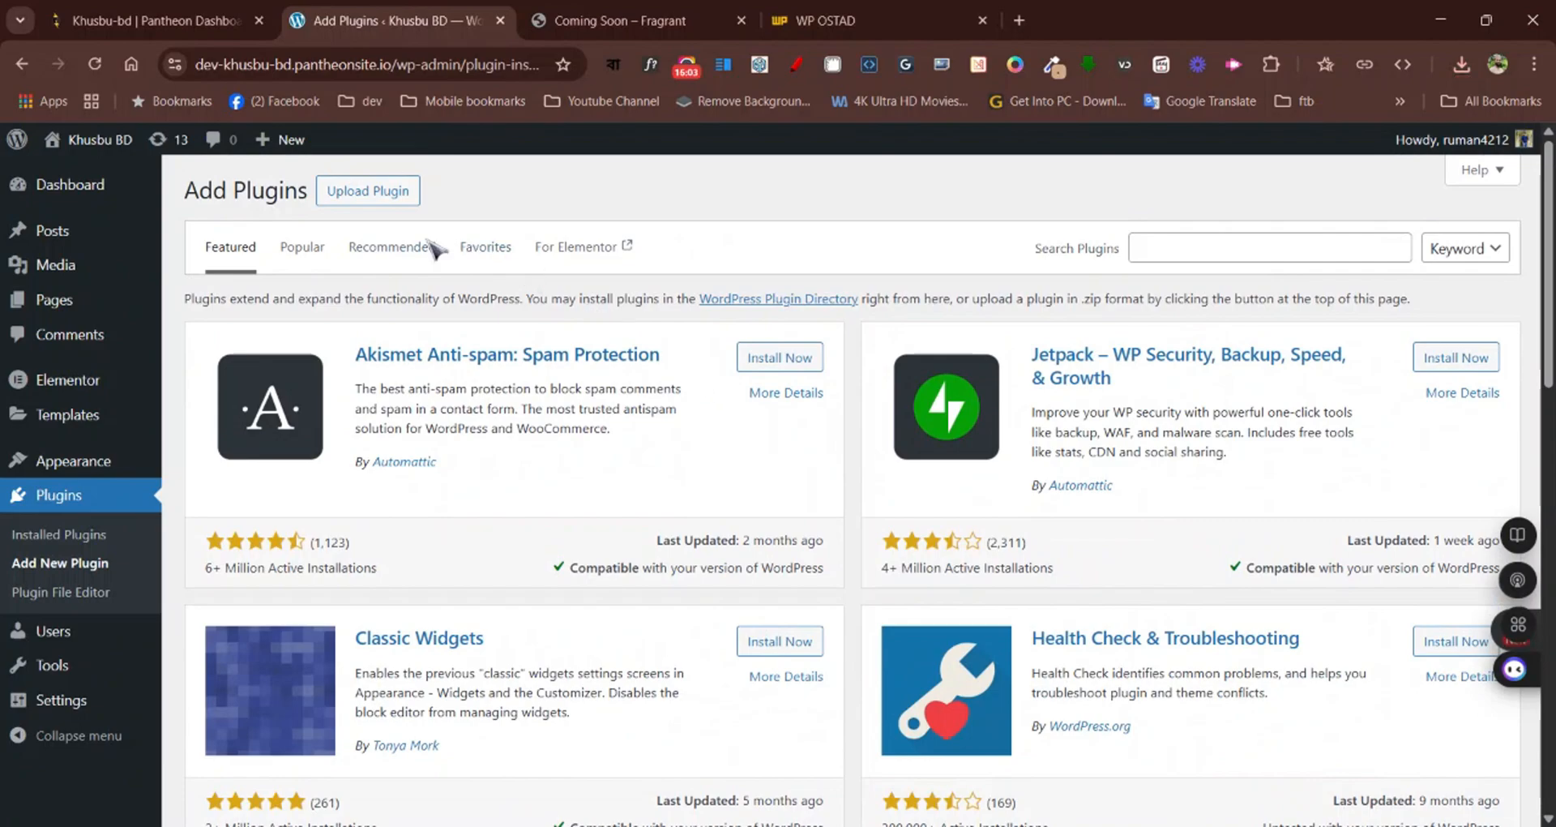
{"action": "left_click", "coordinate": [393, 196]}
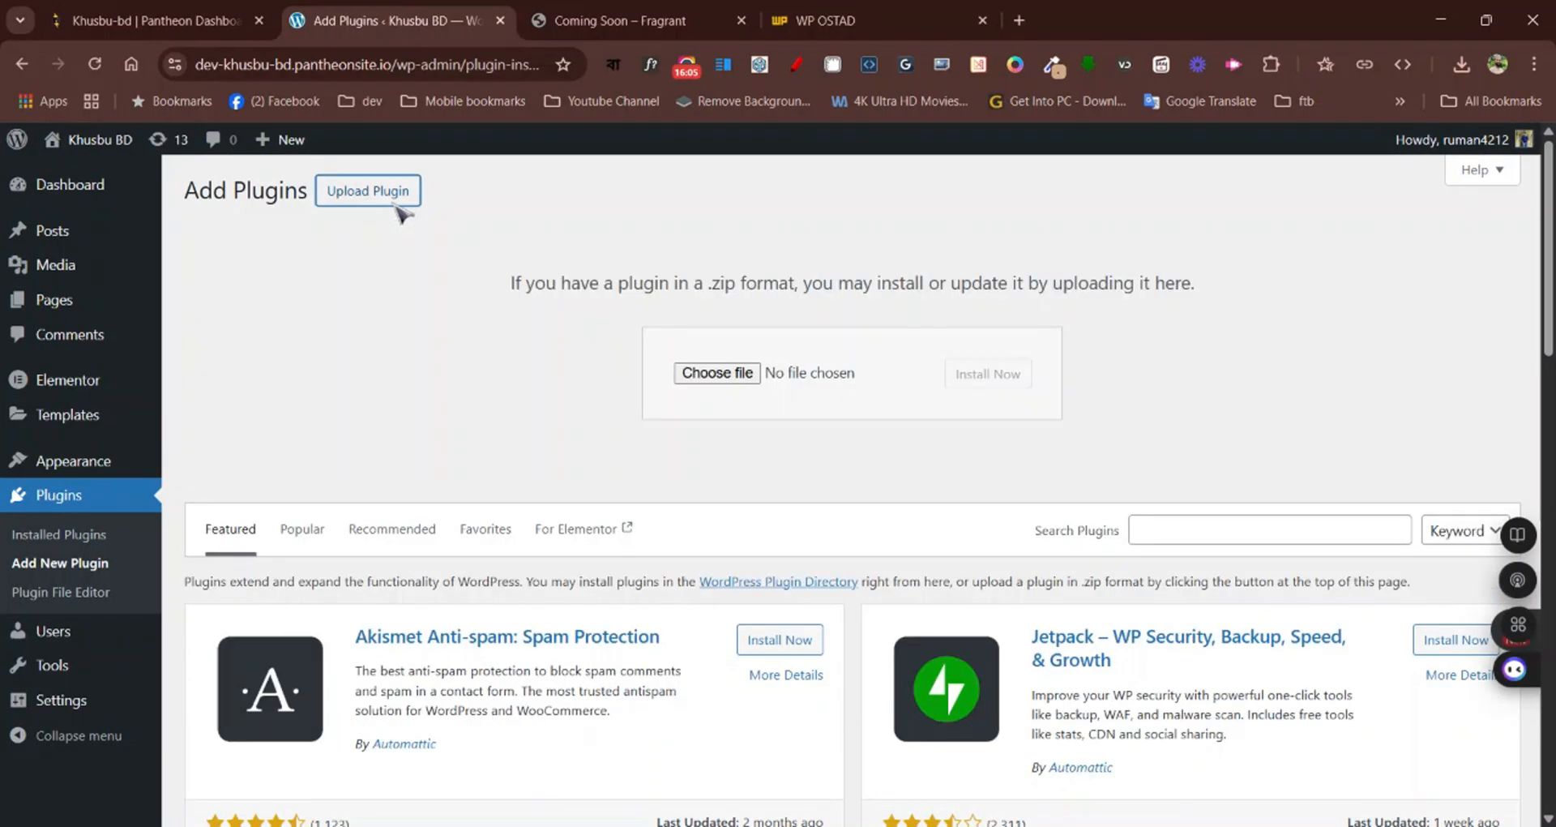
{"action": "left_click", "coordinate": [735, 376]}
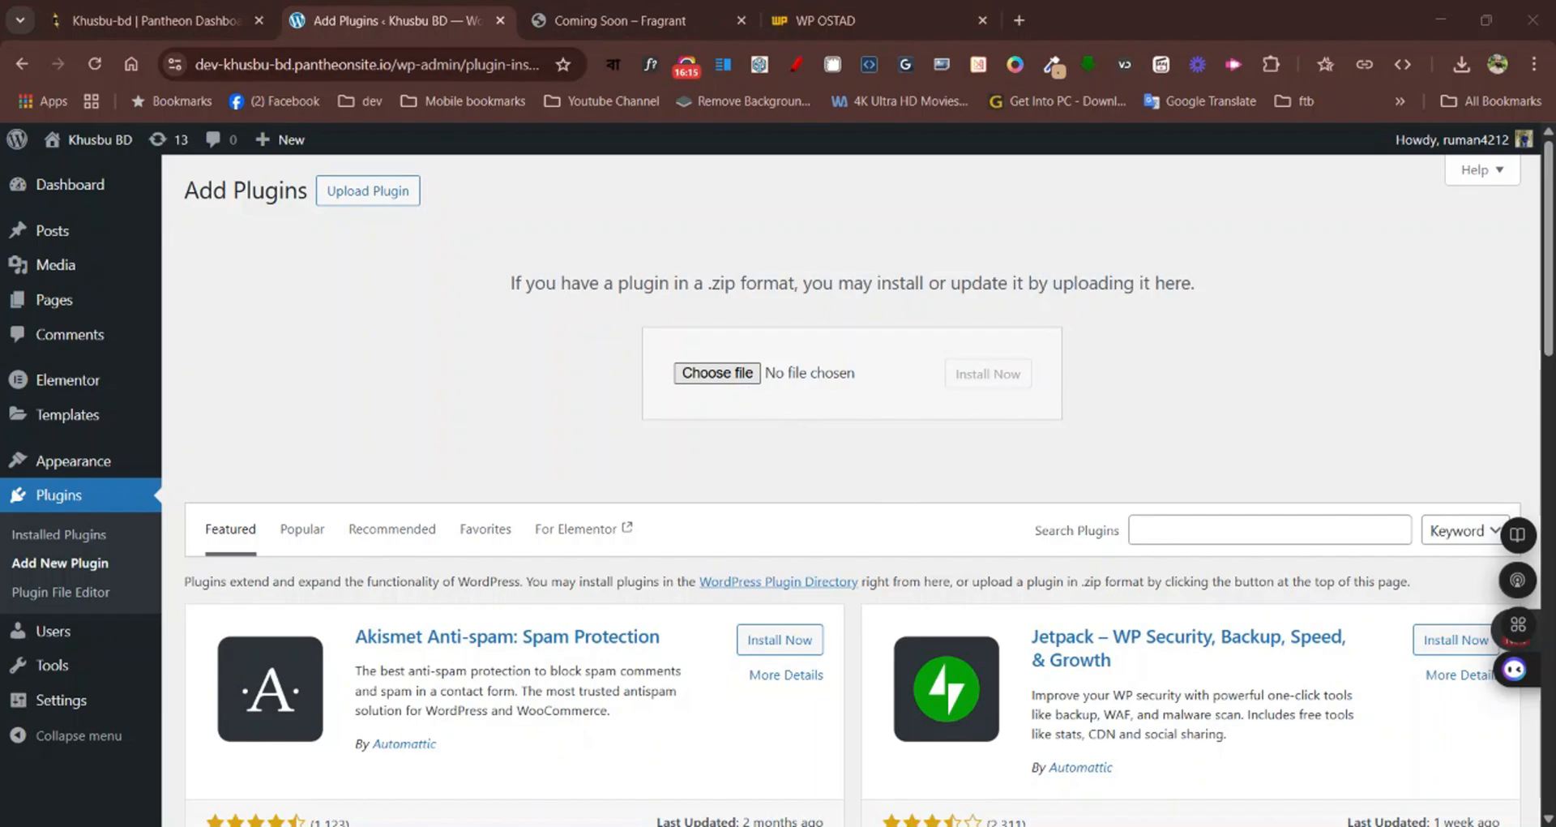
{"action": "key", "text": "Return"}
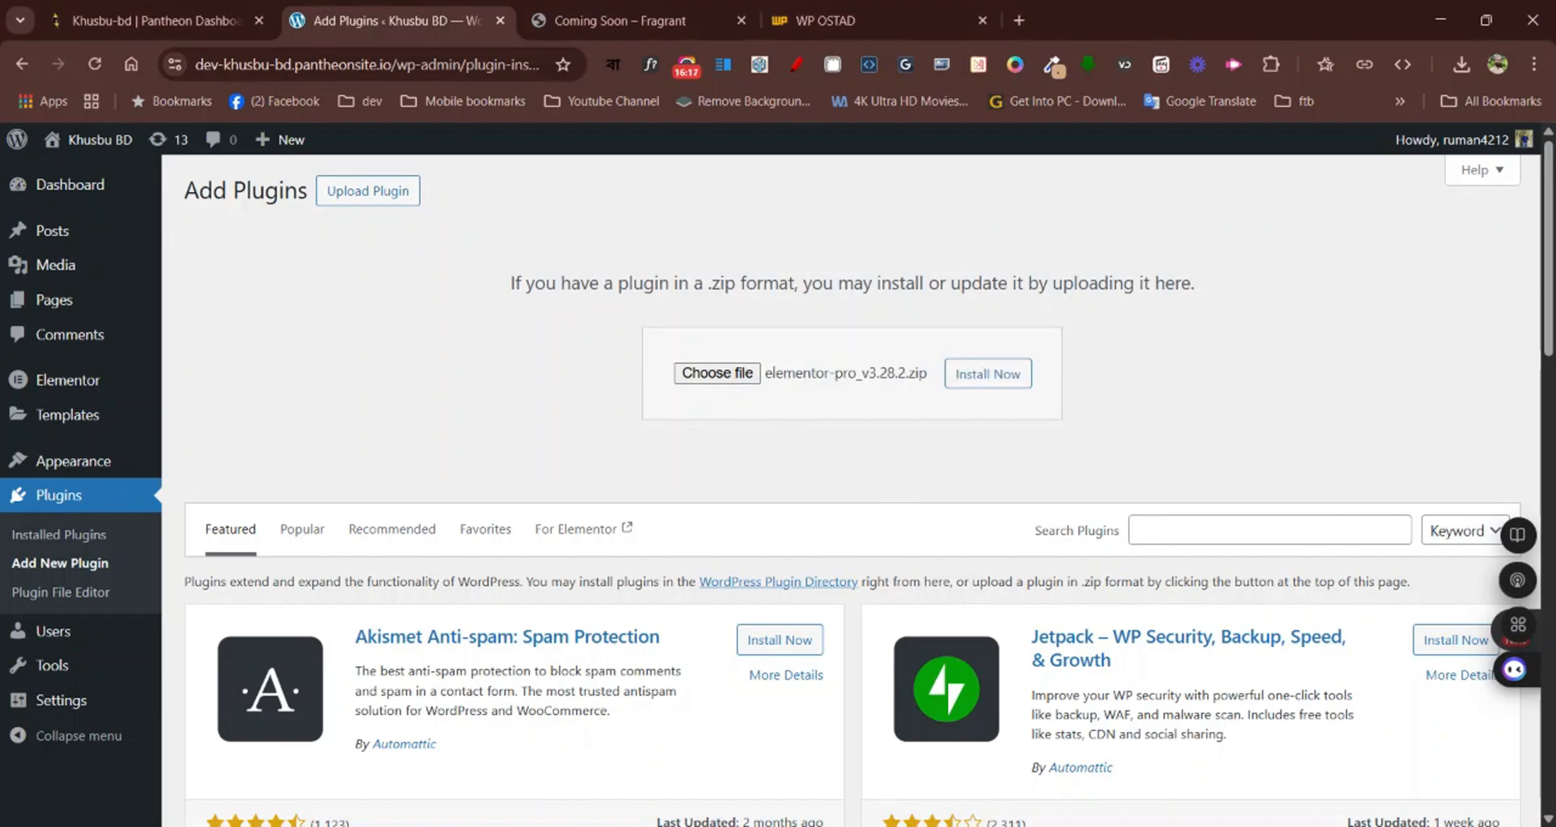
{"action": "left_click", "coordinate": [996, 381]}
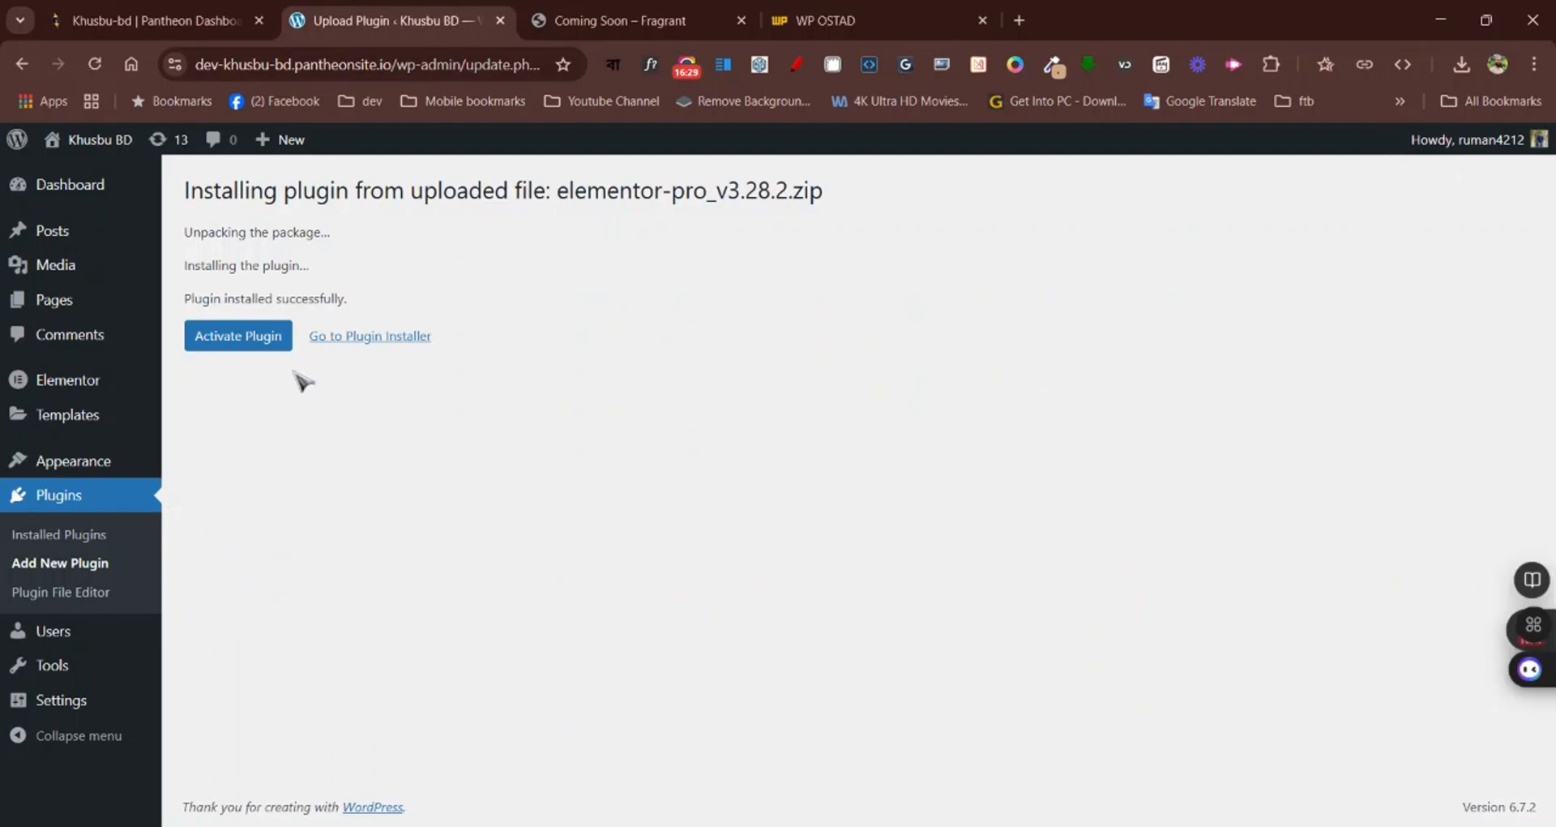
{"action": "left_click", "coordinate": [263, 349]}
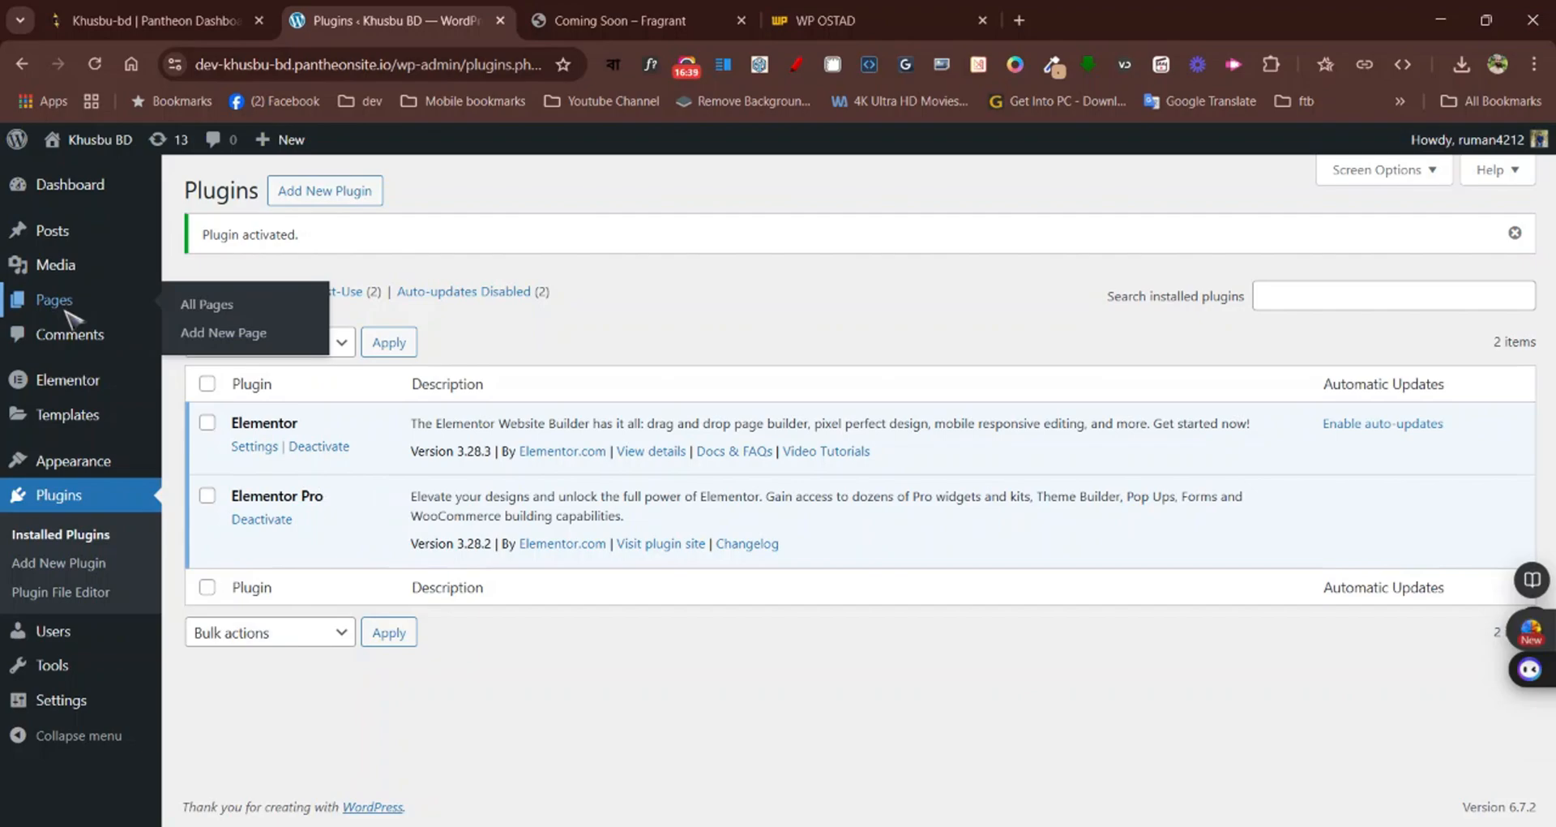
Reopen the Coming Soon Page for editing with Elementor and move the Structure panel clear of the headings
{"action": "left_click", "coordinate": [66, 311]}
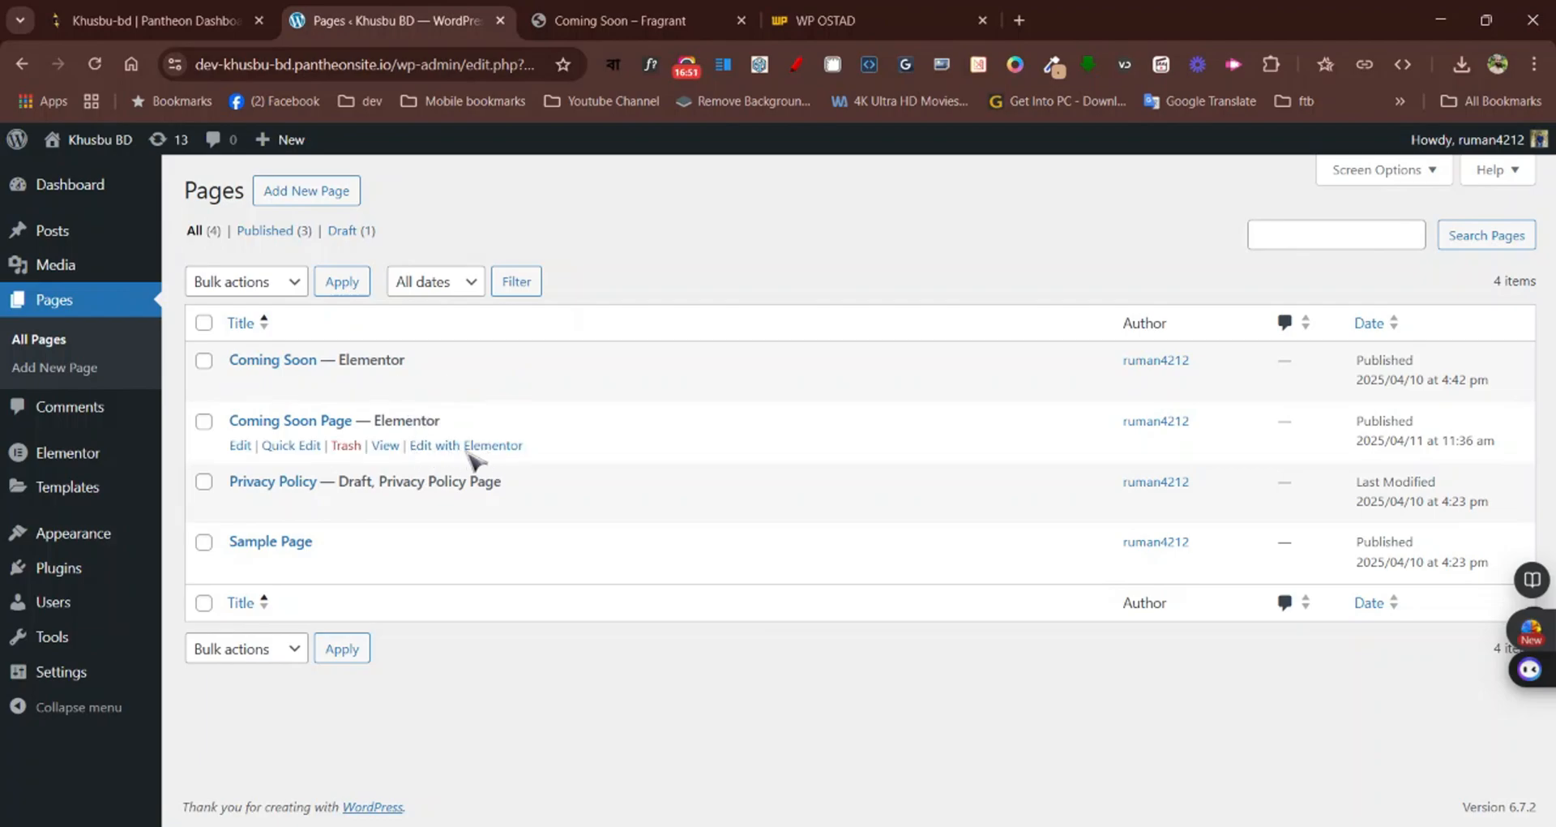
{"action": "left_click", "coordinate": [471, 452]}
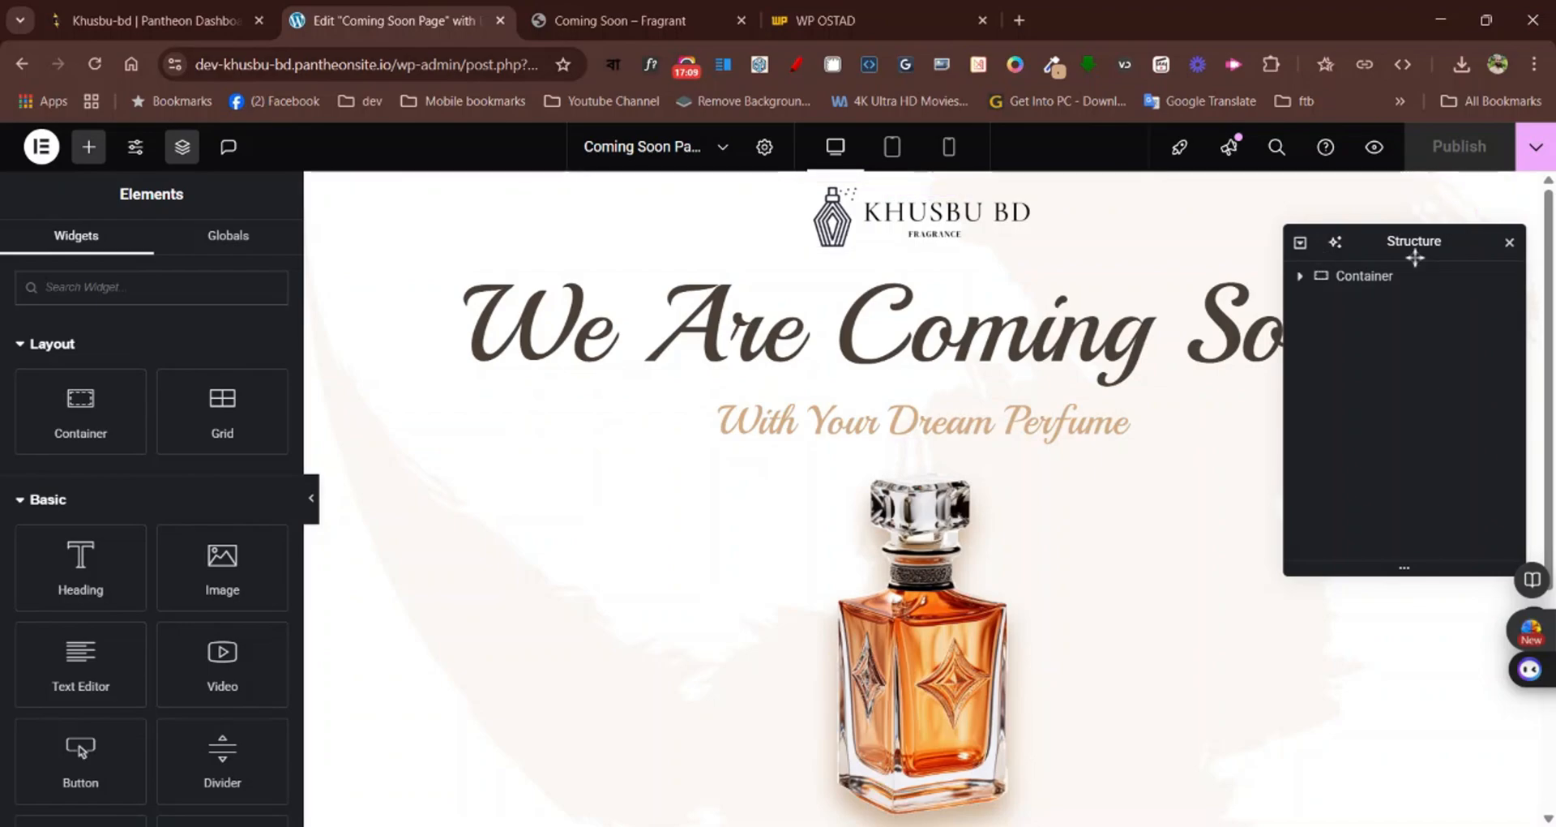
{"action": "left_click_drag", "start_coordinate": [1415, 253], "coordinate": [1392, 717]}
Find the Countdown widget by searching for "cou" and place it below the perfume bottle image
{"action": "scroll", "coordinate": [1230, 466], "scroll_direction": "down", "scroll_amount": 4}
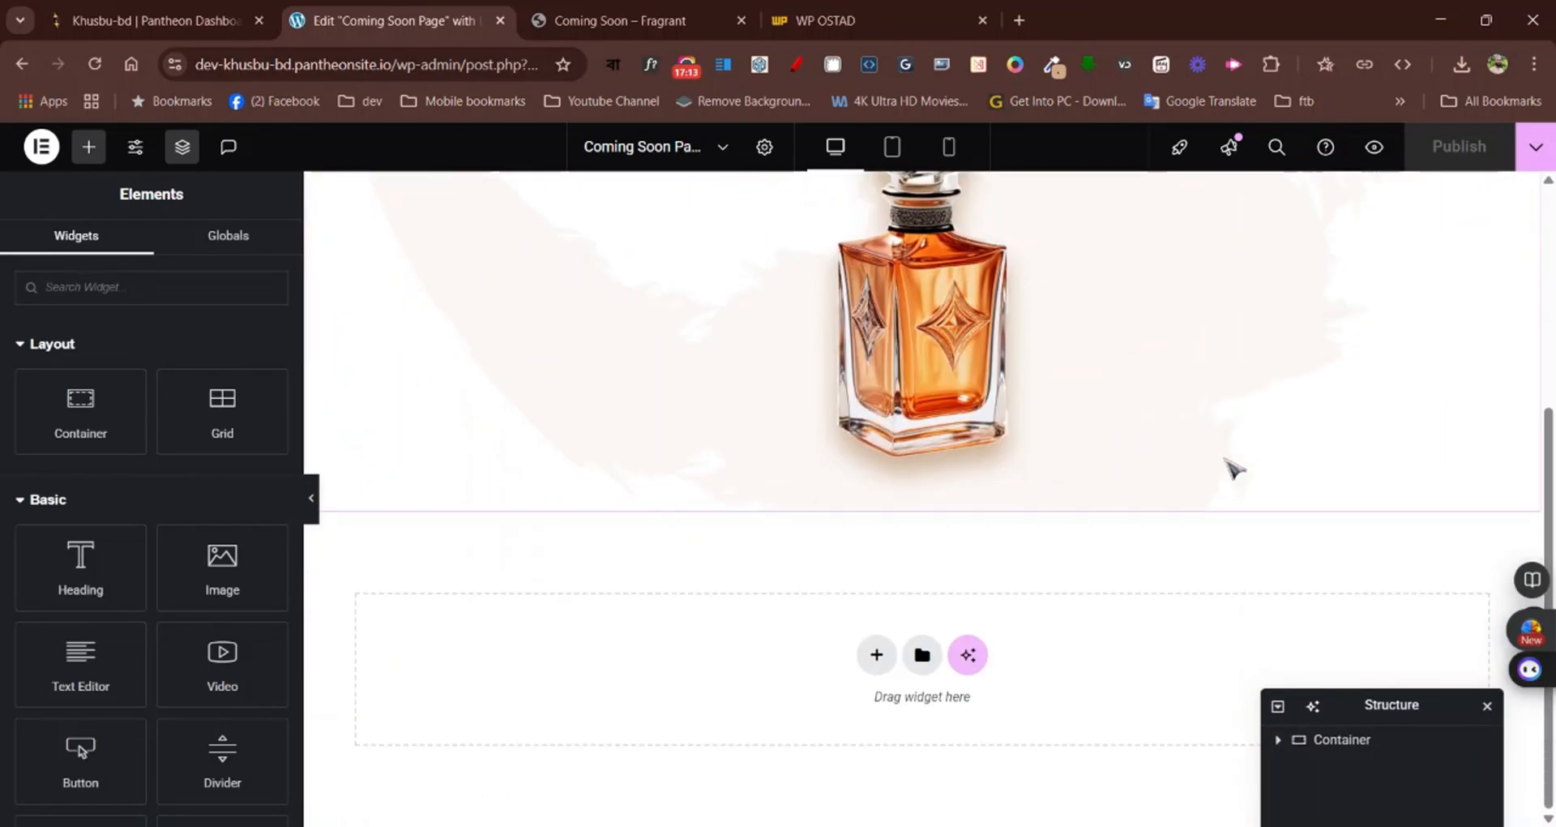
{"action": "scroll", "coordinate": [1229, 466], "scroll_direction": "up", "scroll_amount": 4}
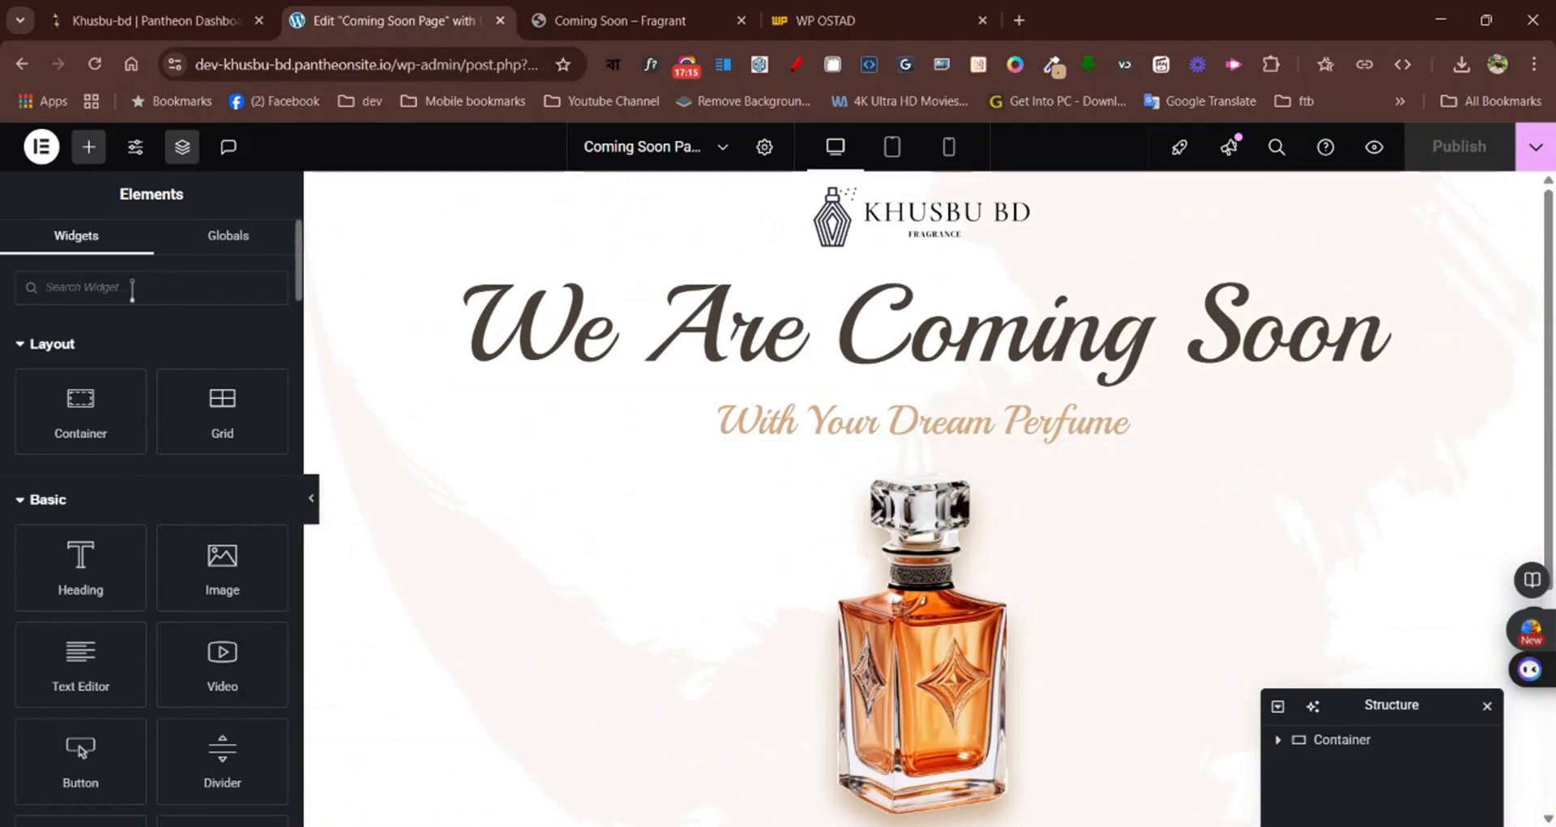
{"action": "type", "text": "cou"}
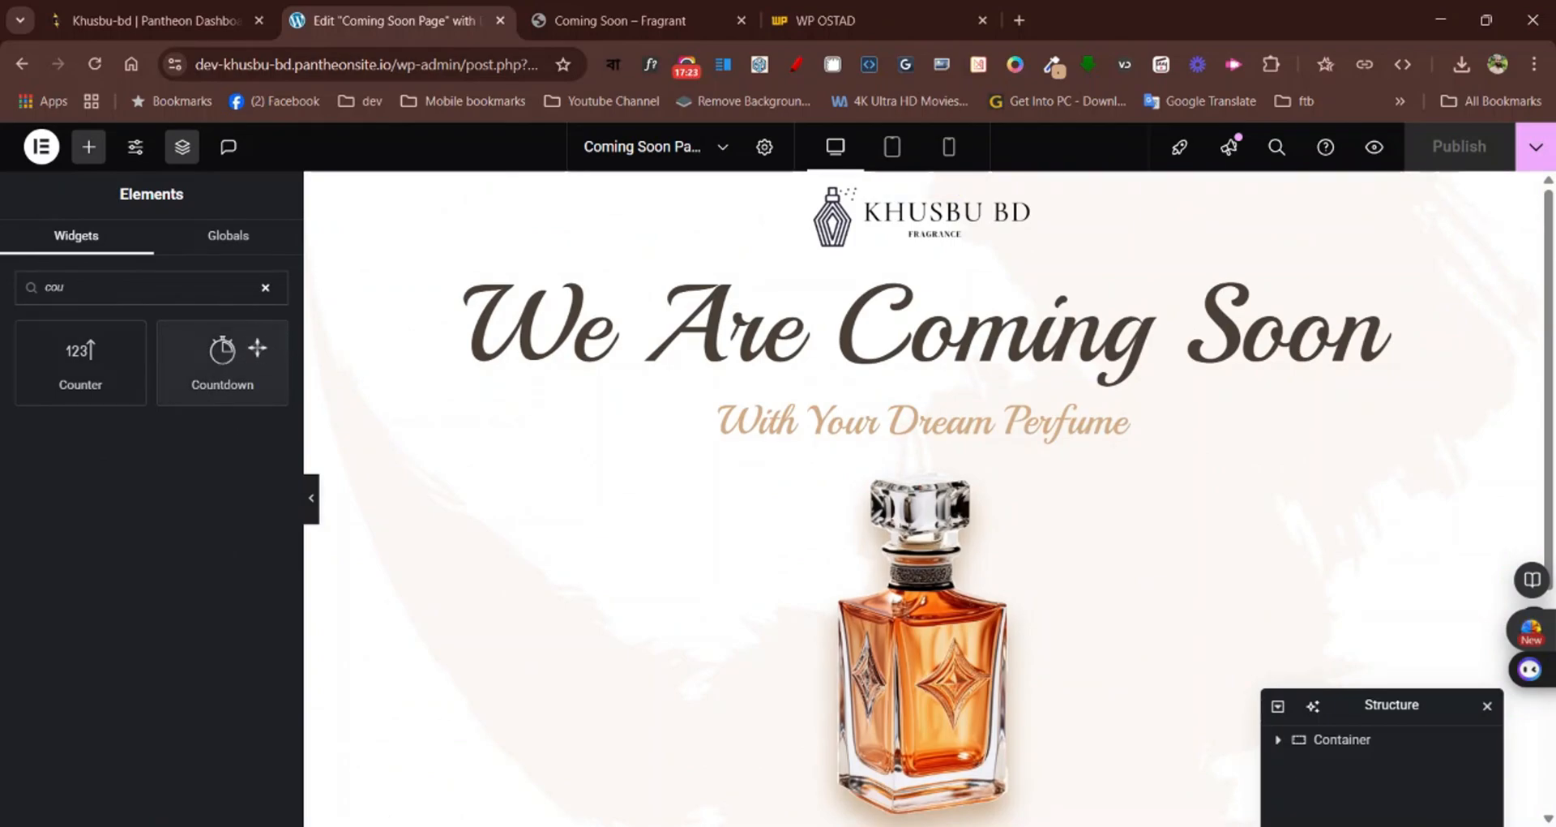
{"action": "scroll", "coordinate": [504, 344], "scroll_direction": "down", "scroll_amount": 4}
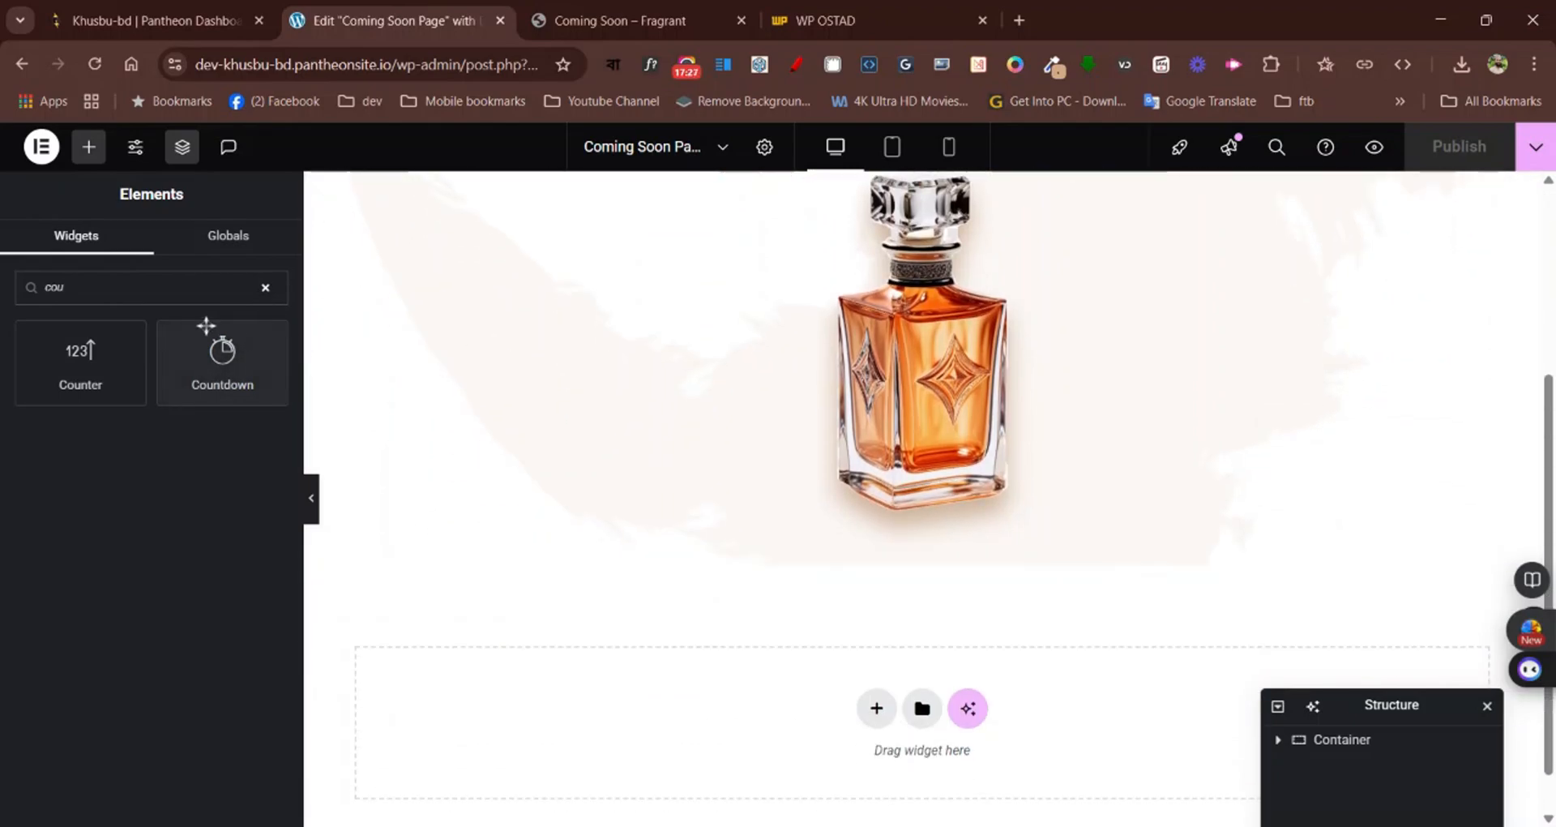
{"action": "left_click_drag", "start_coordinate": [213, 341], "coordinate": [729, 559]}
{"action": "left_click_drag", "start_coordinate": [882, 519], "coordinate": [883, 523]}
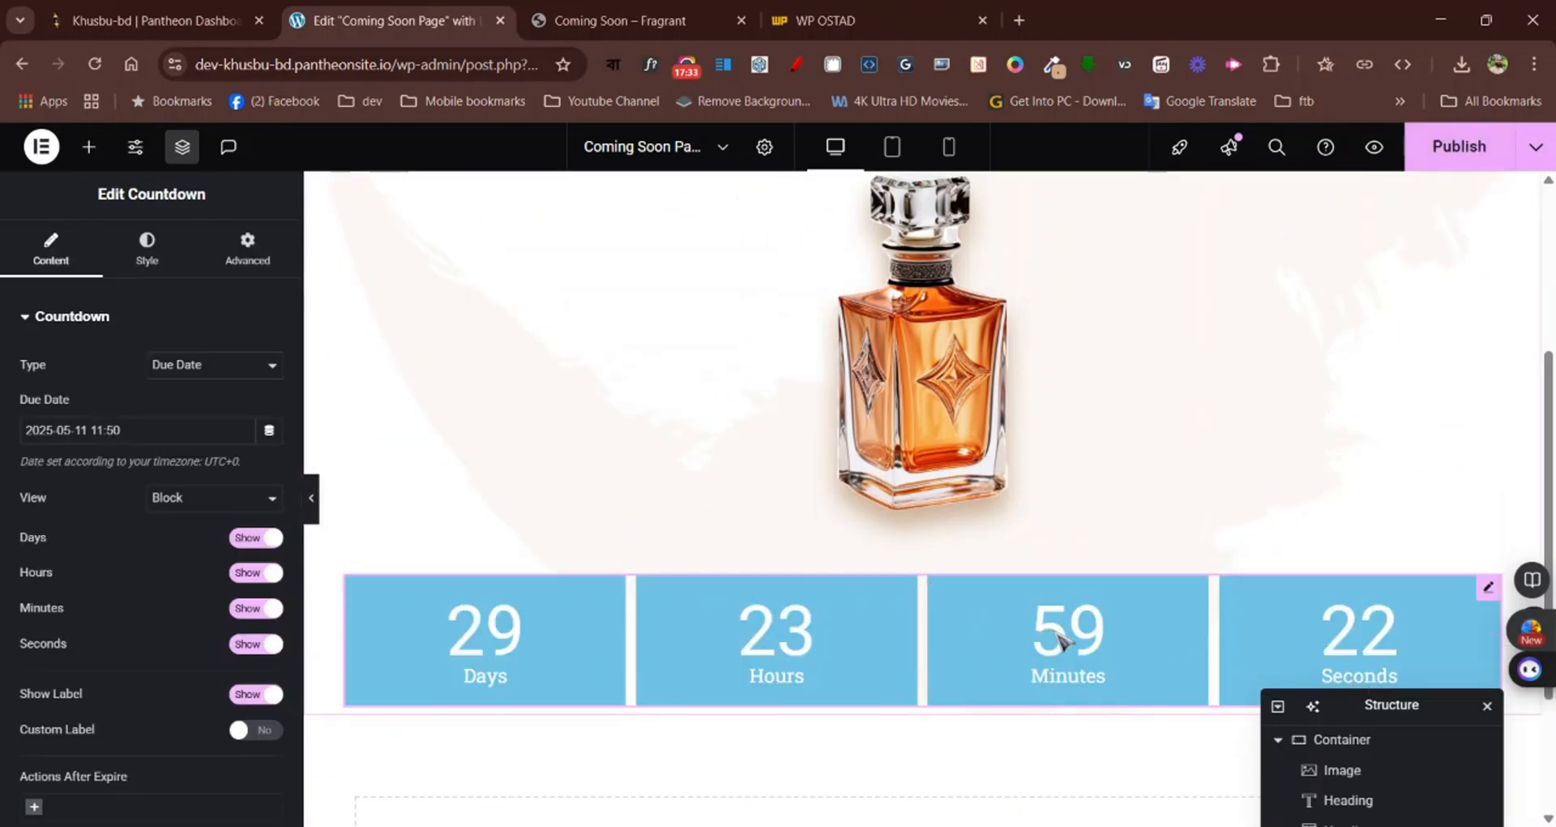
Copy the countdown box colour #4B4036 from the Fragrant page with the colour picker and return to the Elementor editor
{"action": "scroll", "coordinate": [1058, 640], "scroll_direction": "down", "scroll_amount": 3}
{"action": "scroll", "coordinate": [1032, 605], "scroll_direction": "up", "scroll_amount": 1}
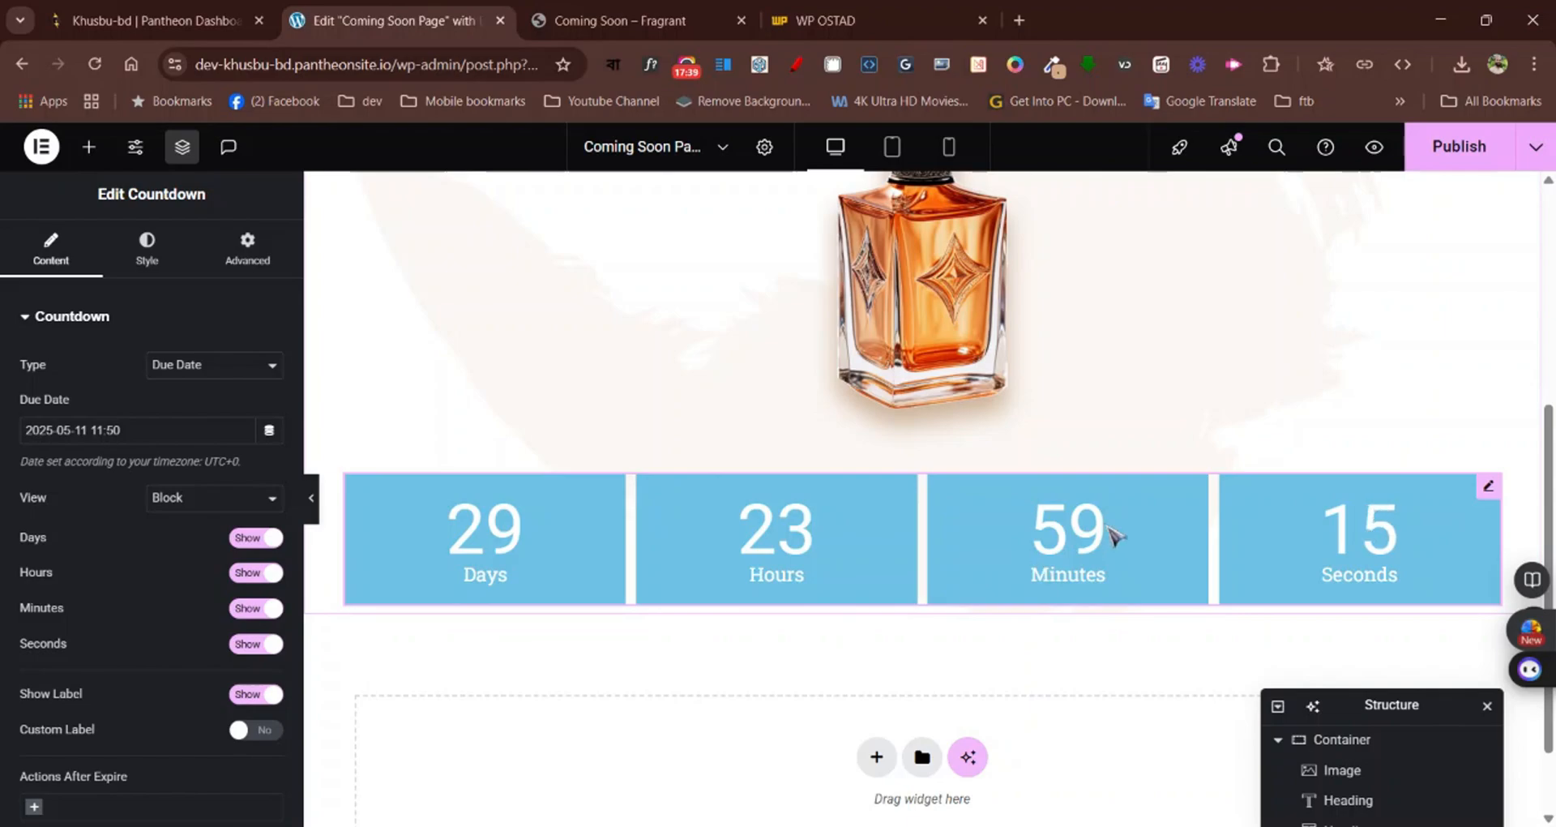
{"action": "left_click", "coordinate": [632, 20]}
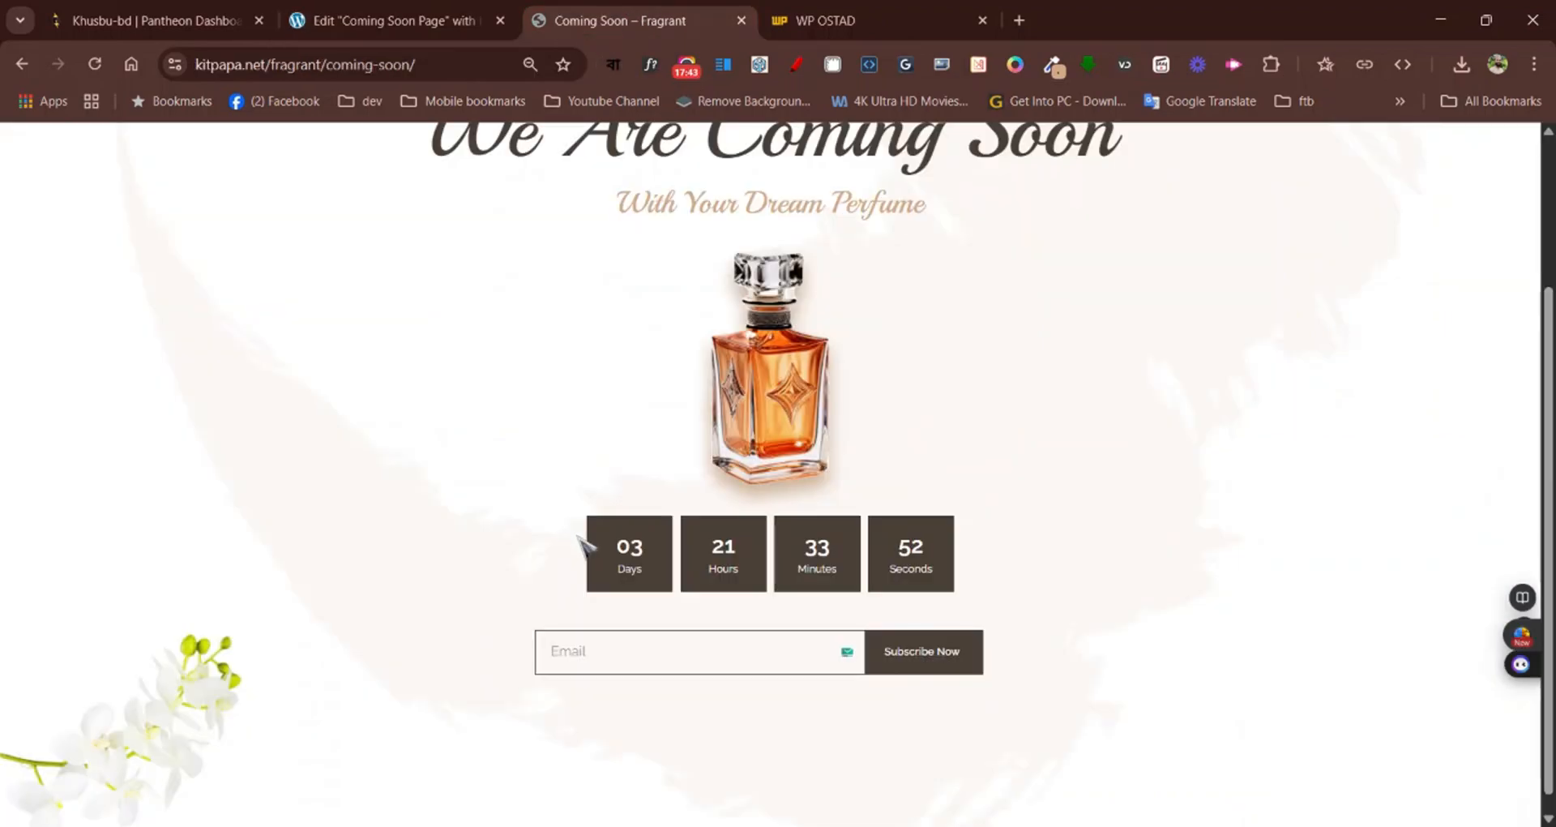
{"action": "left_click", "coordinate": [1058, 67]}
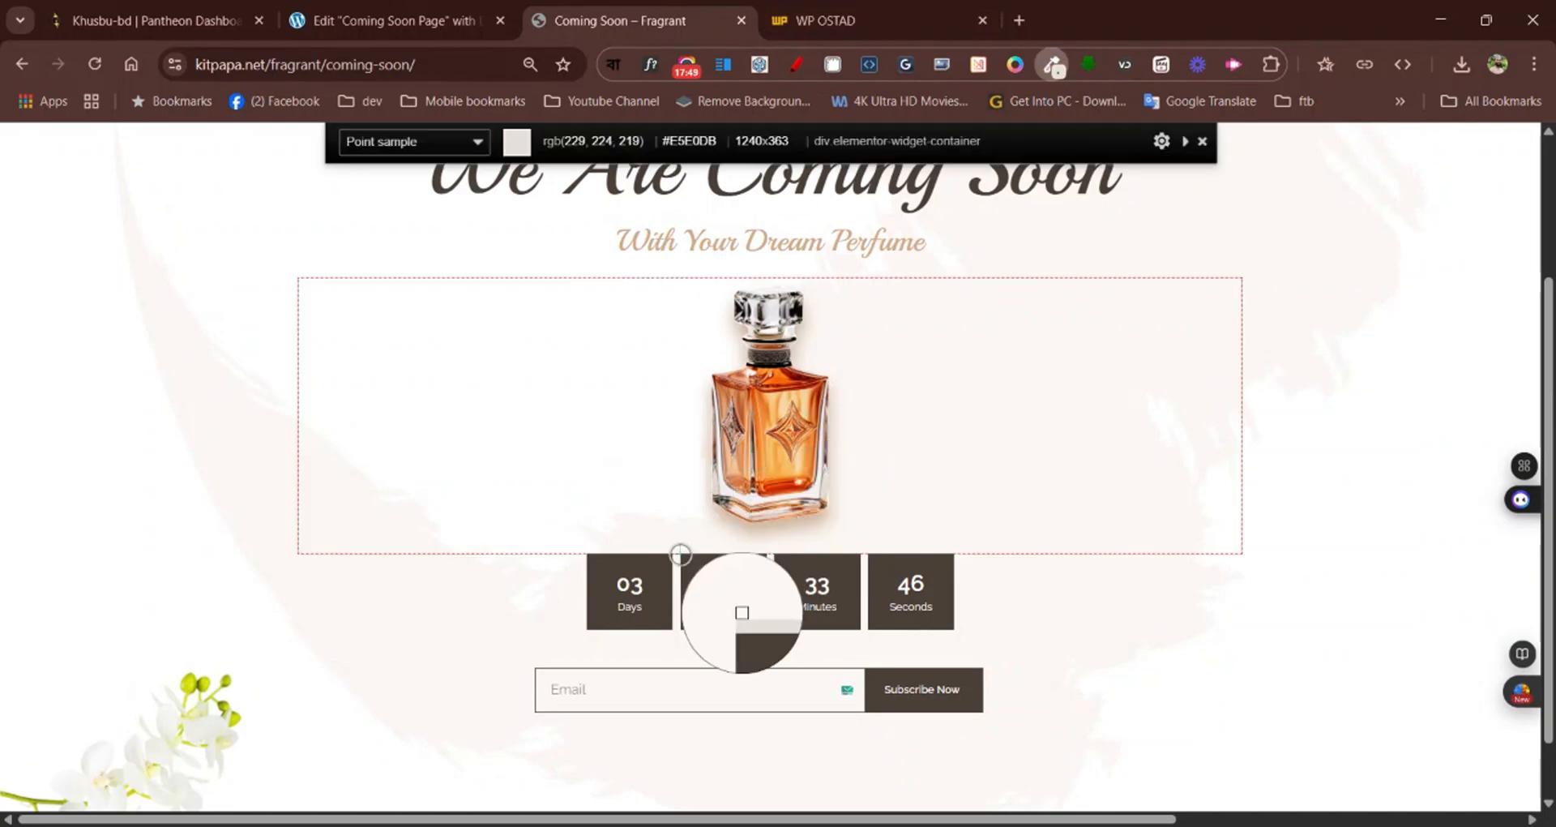
{"action": "left_click", "coordinate": [660, 576]}
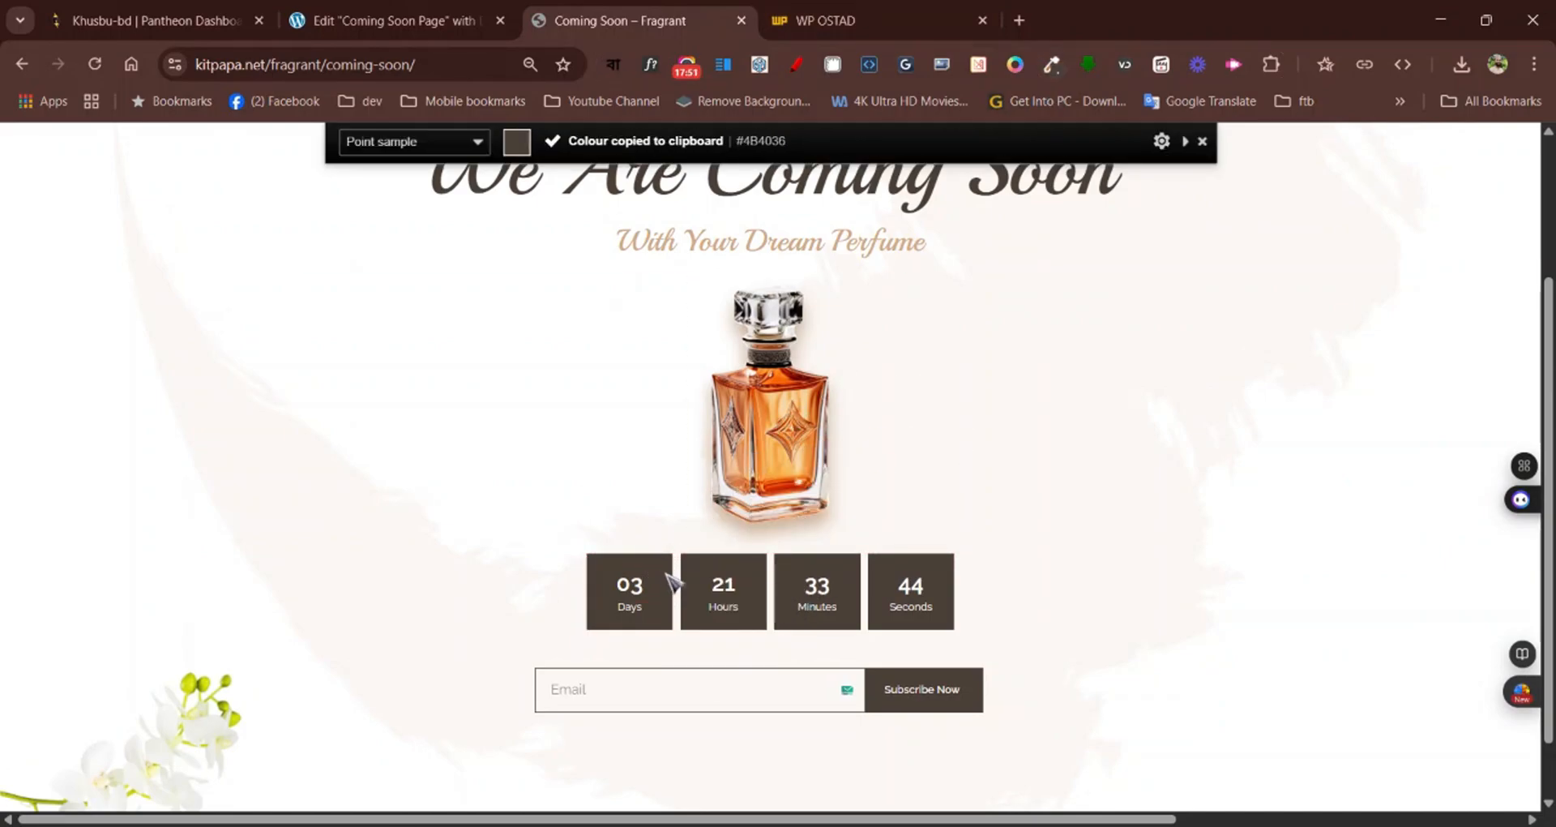
{"action": "left_click", "coordinate": [389, 20]}
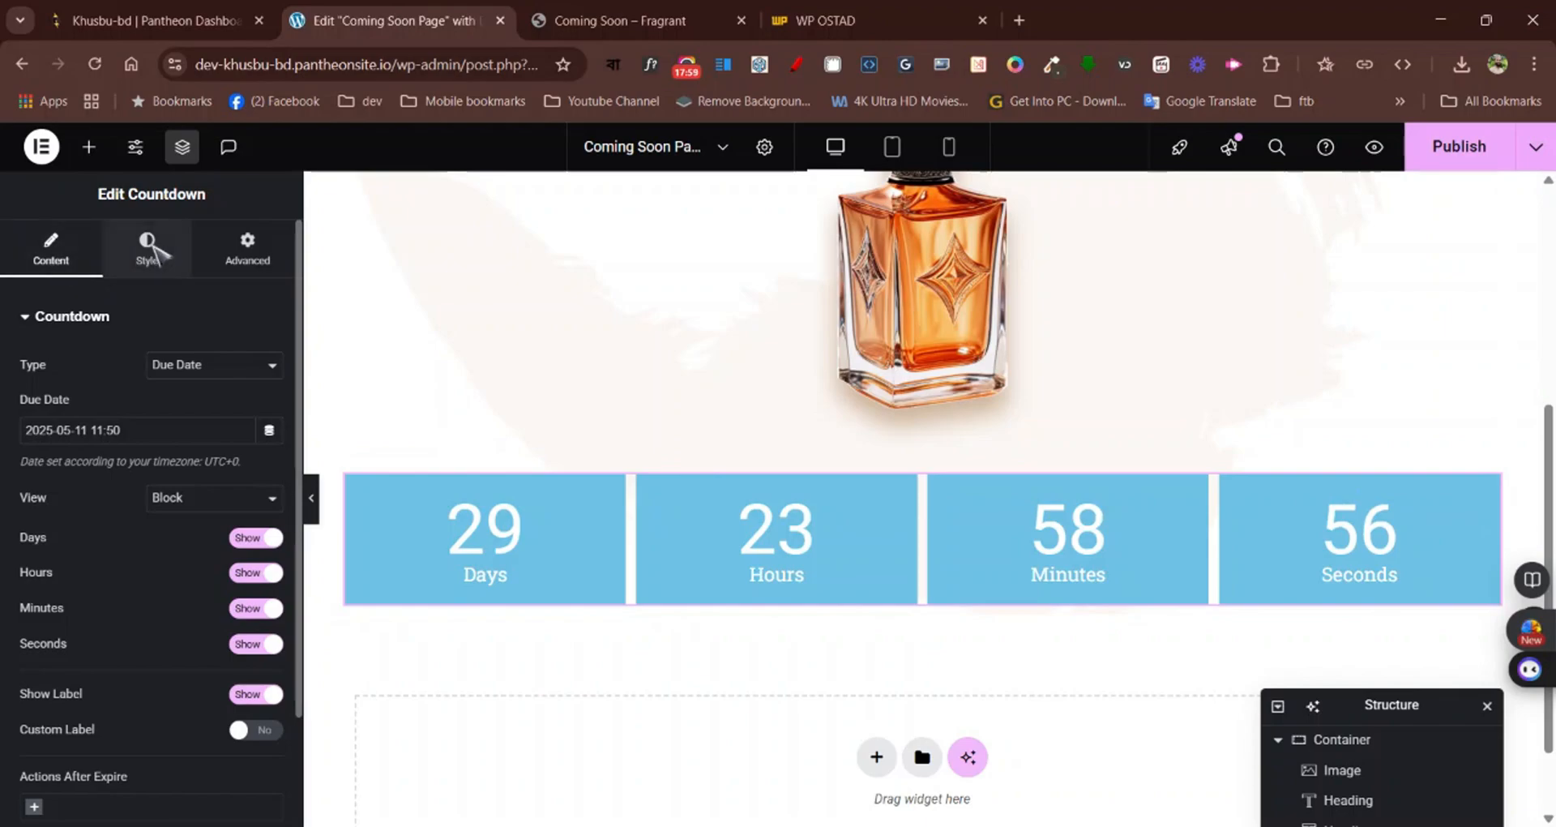
Set the countdown's due date to April 25, 2025
{"action": "left_click", "coordinate": [154, 252]}
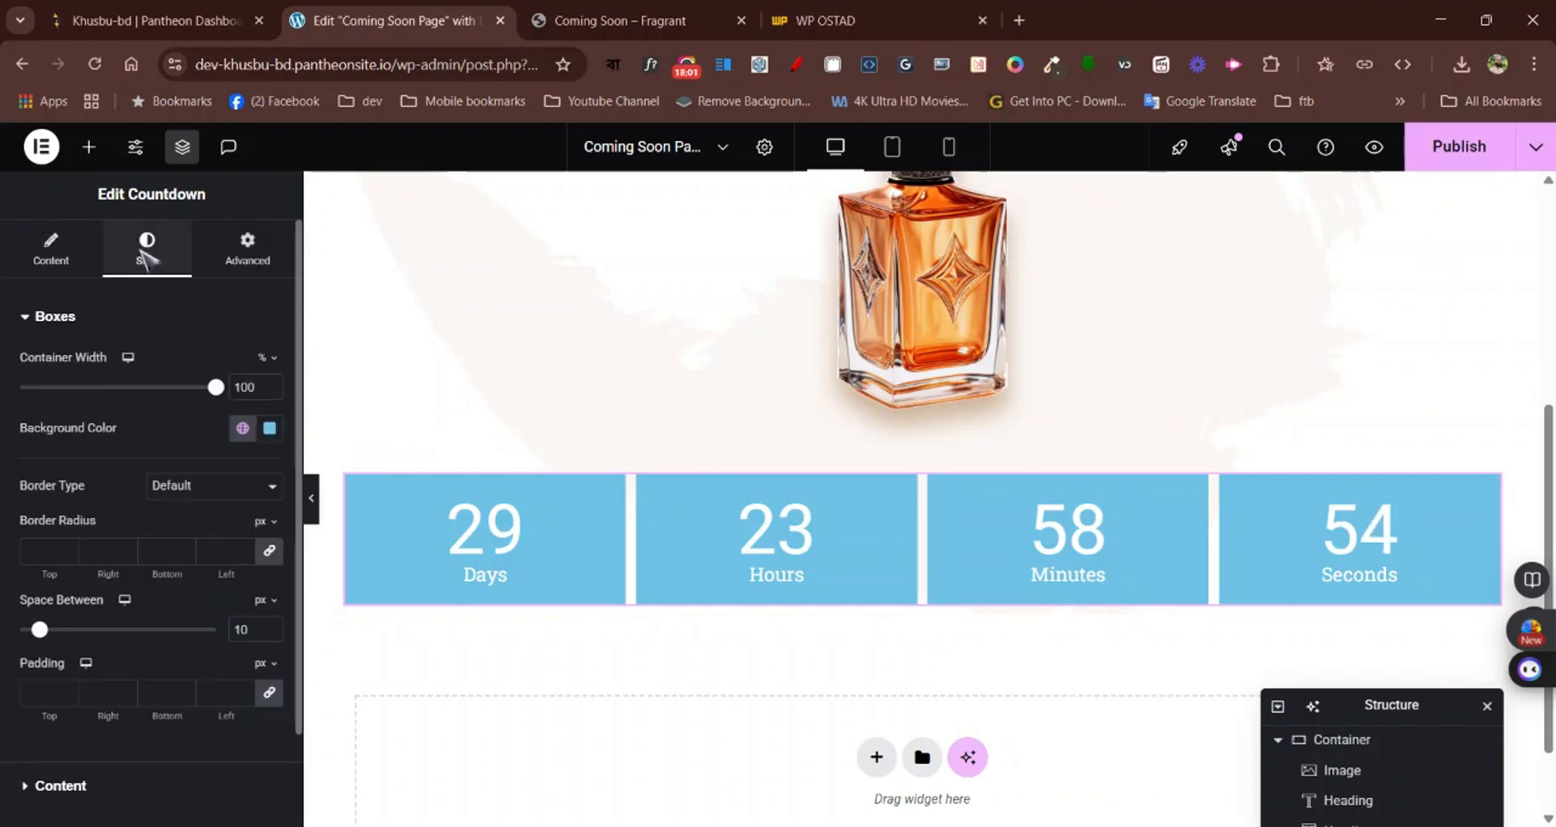
{"action": "left_click", "coordinate": [76, 246]}
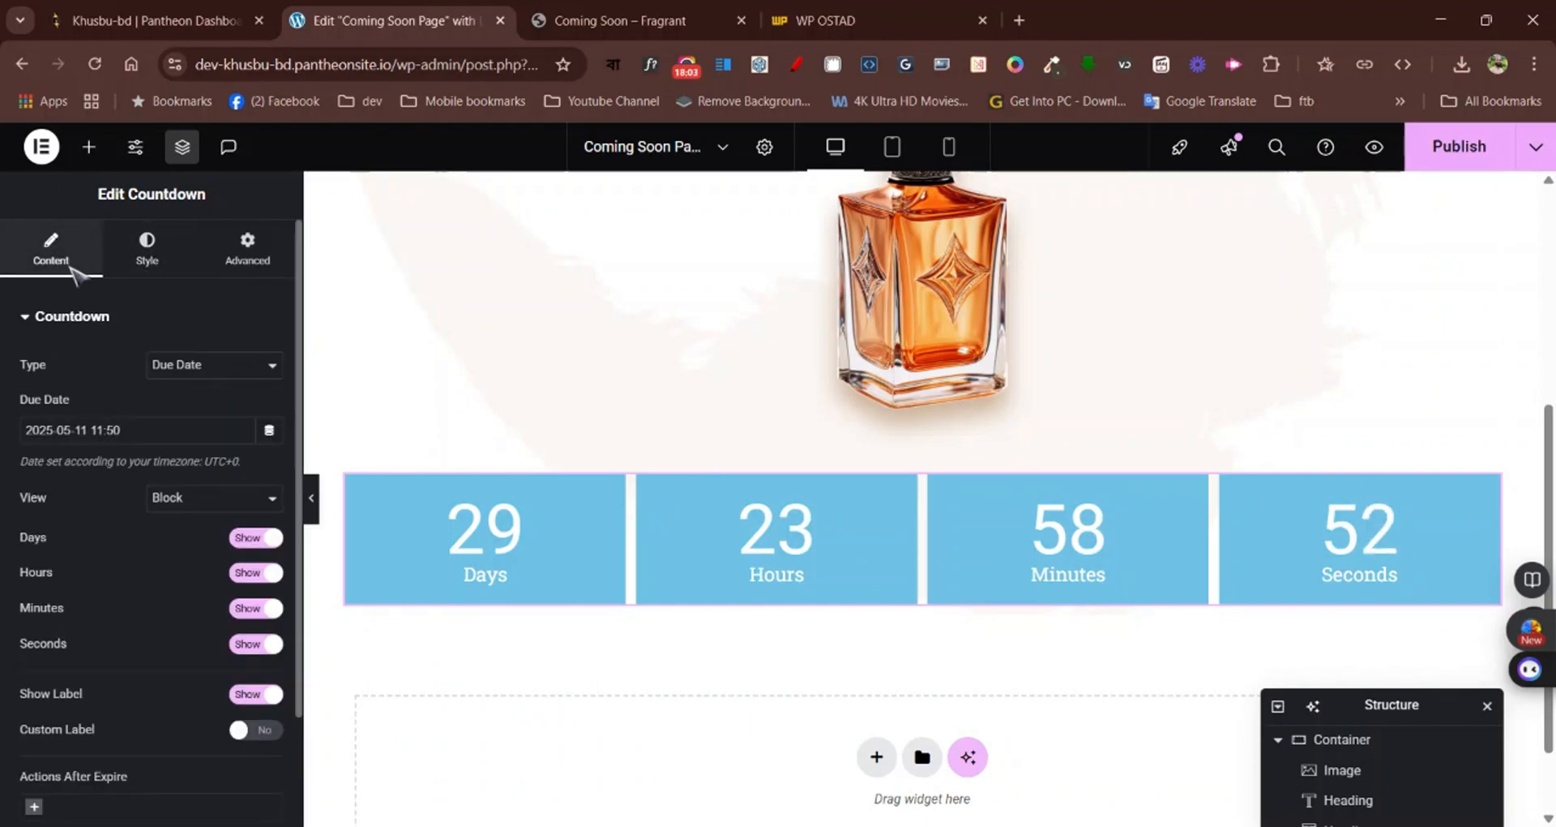
{"action": "scroll", "coordinate": [169, 547], "scroll_direction": "down", "scroll_amount": 2}
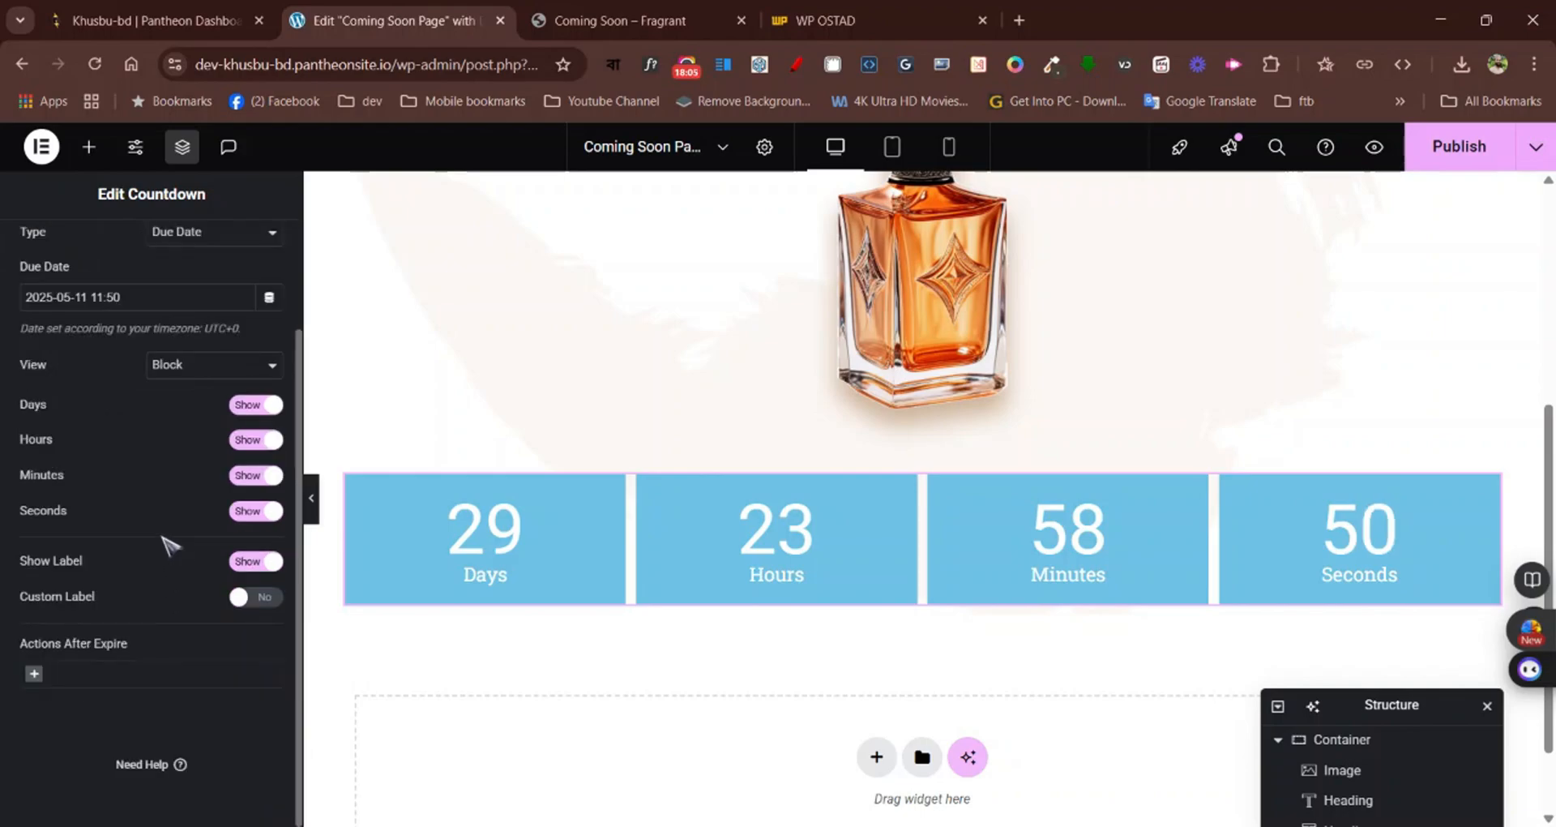
{"action": "scroll", "coordinate": [166, 550], "scroll_direction": "up", "scroll_amount": 2}
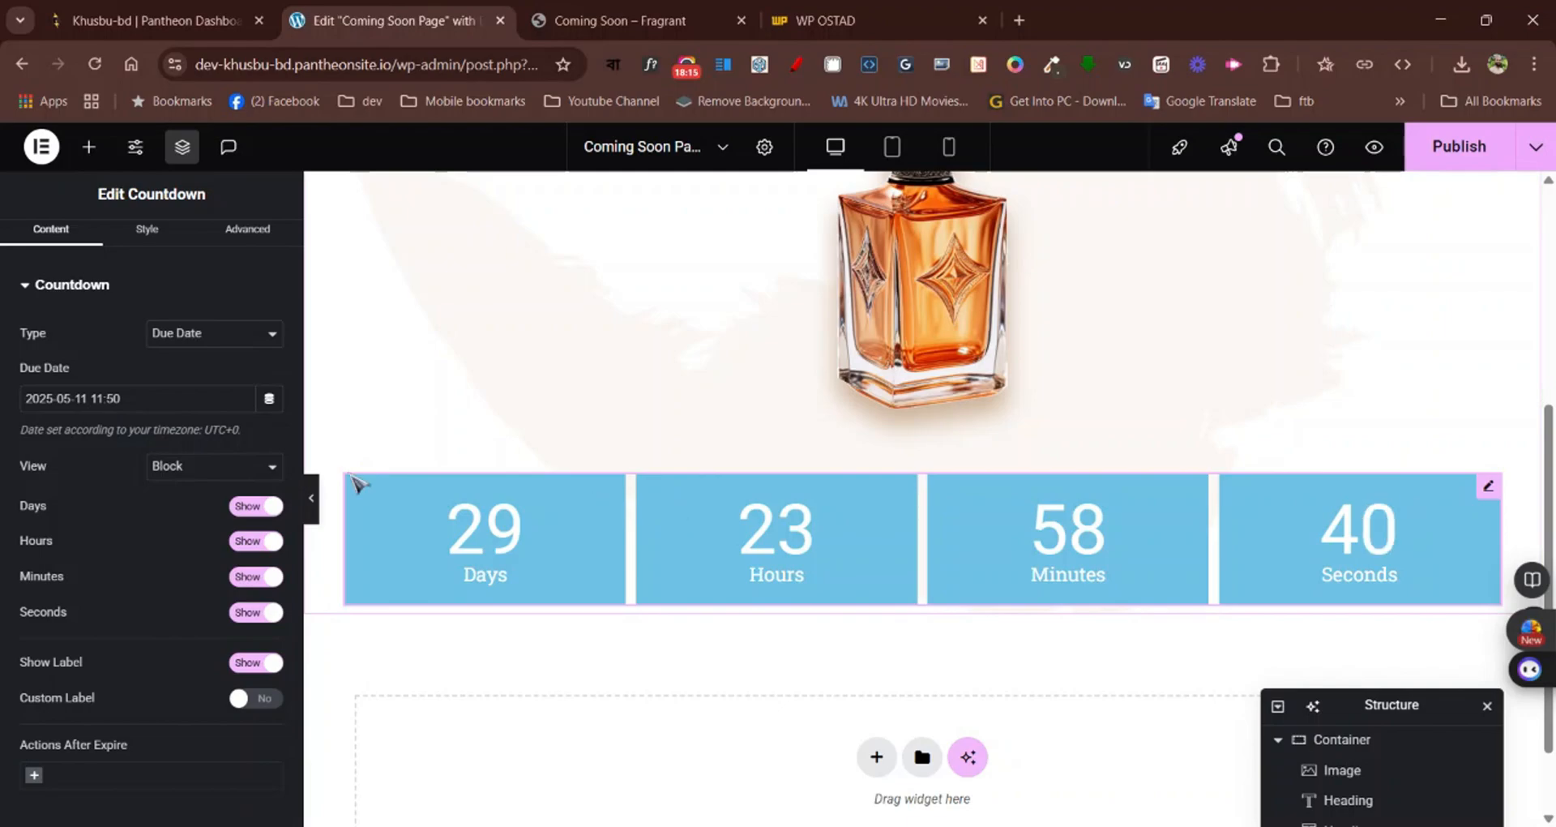
{"action": "left_click", "coordinate": [149, 401]}
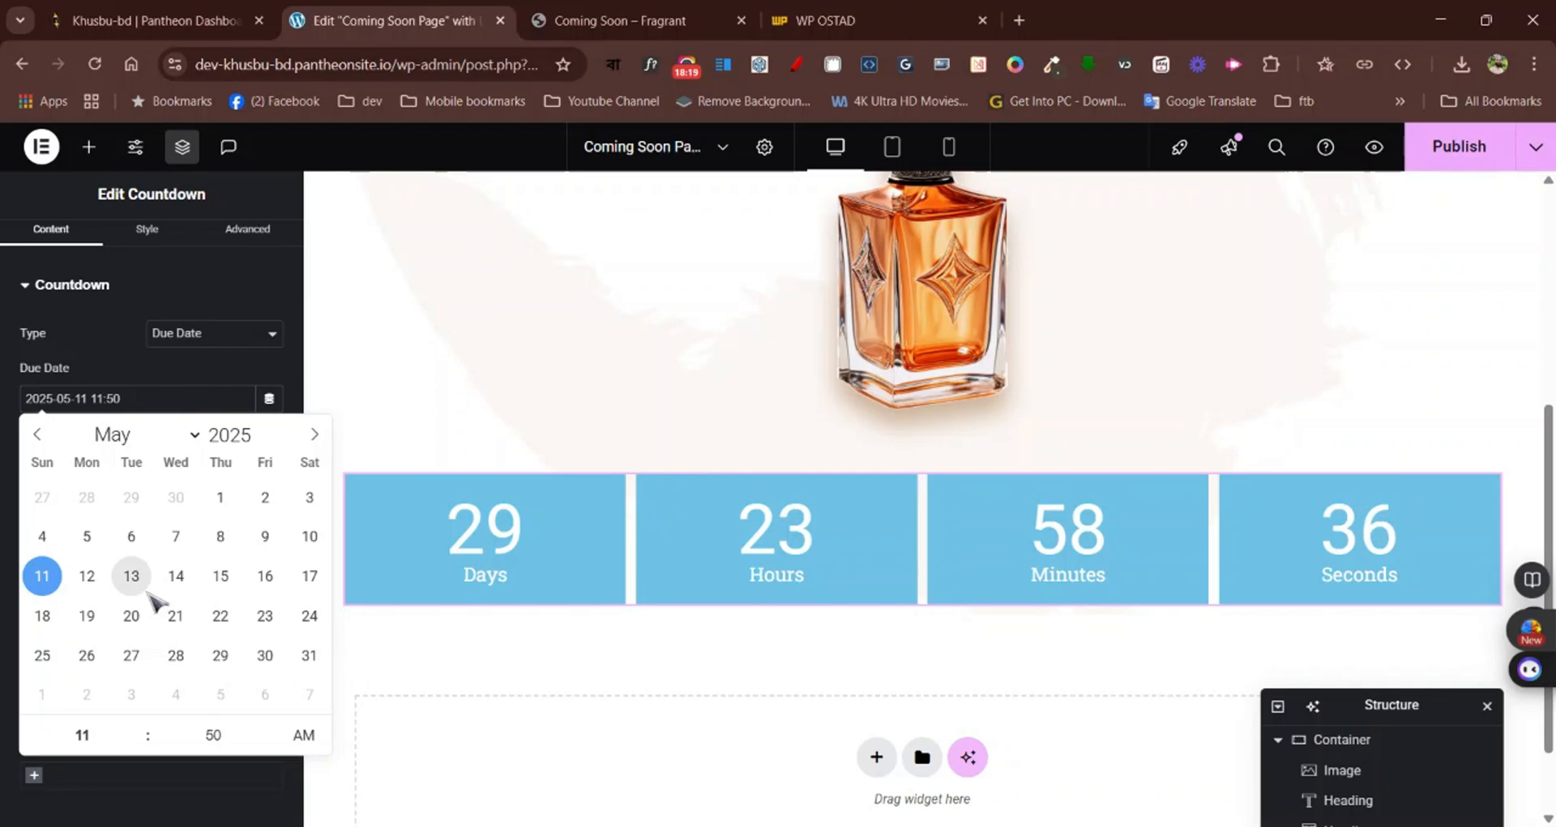
{"action": "left_click", "coordinate": [37, 435]}
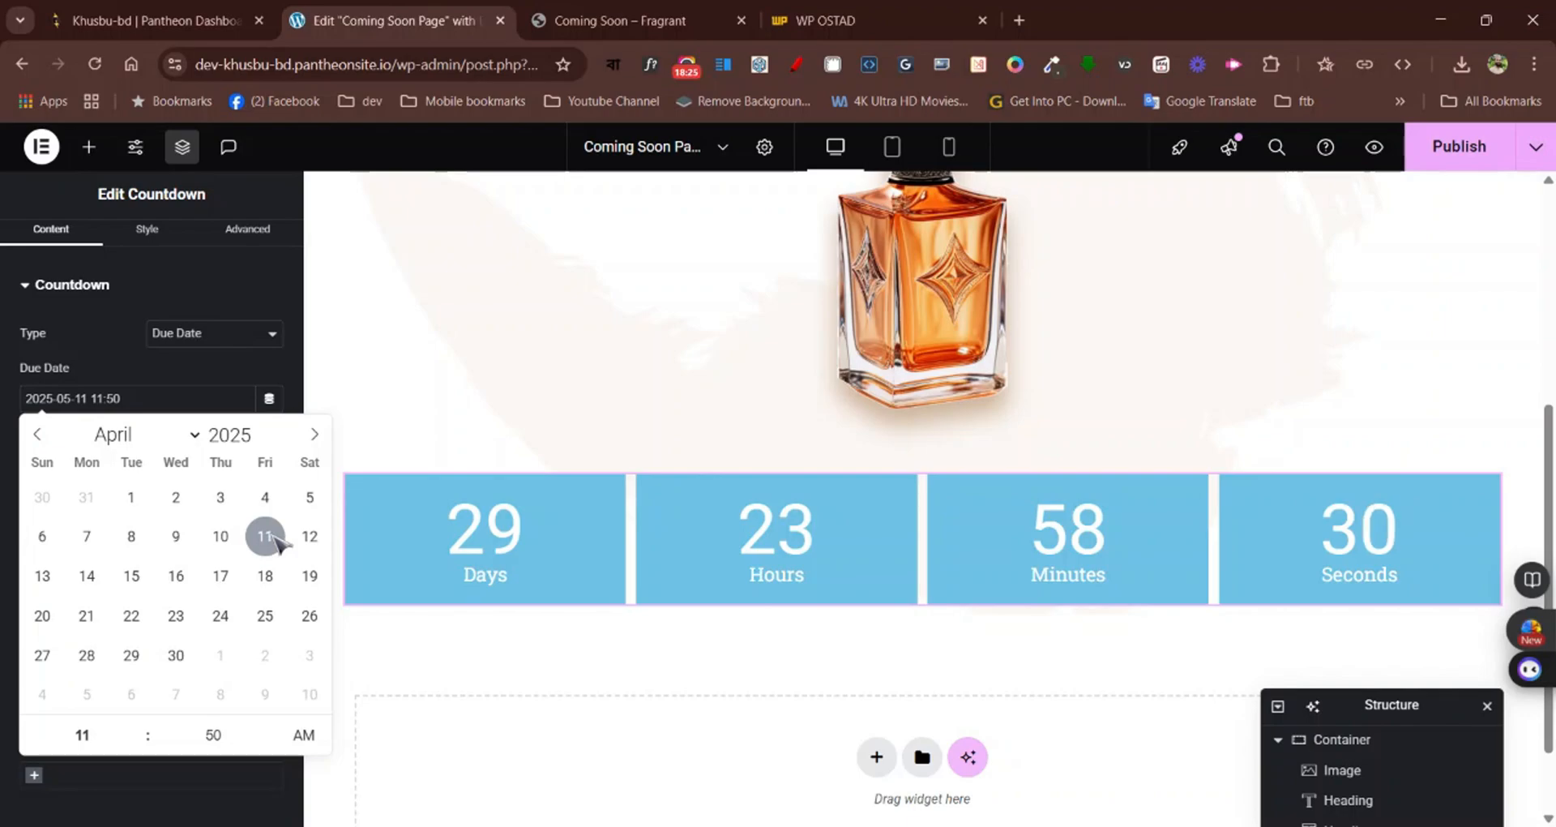
{"action": "left_click", "coordinate": [265, 616]}
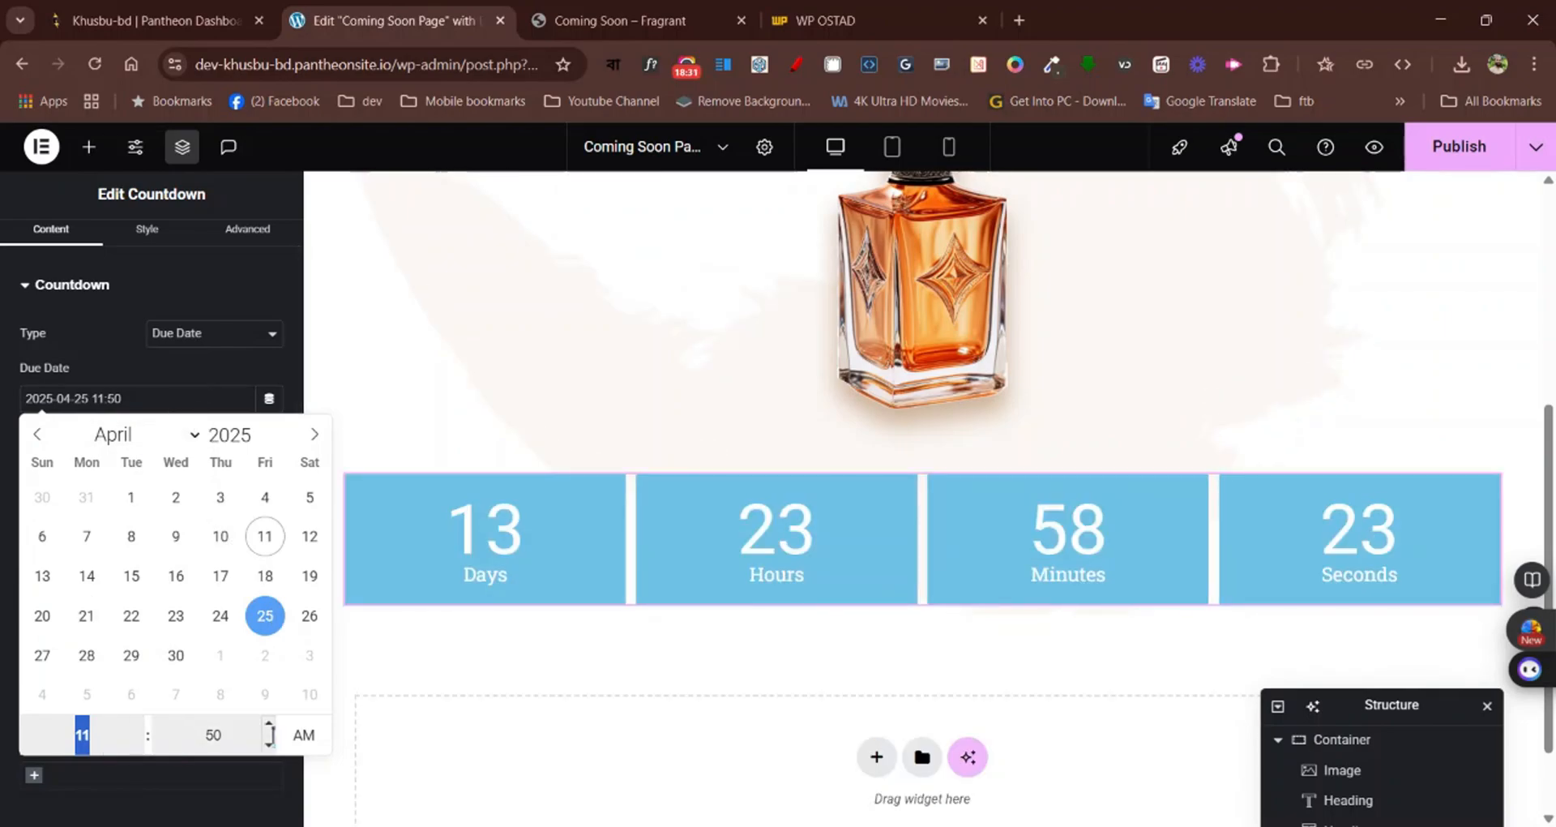
{"action": "left_click", "coordinate": [198, 378]}
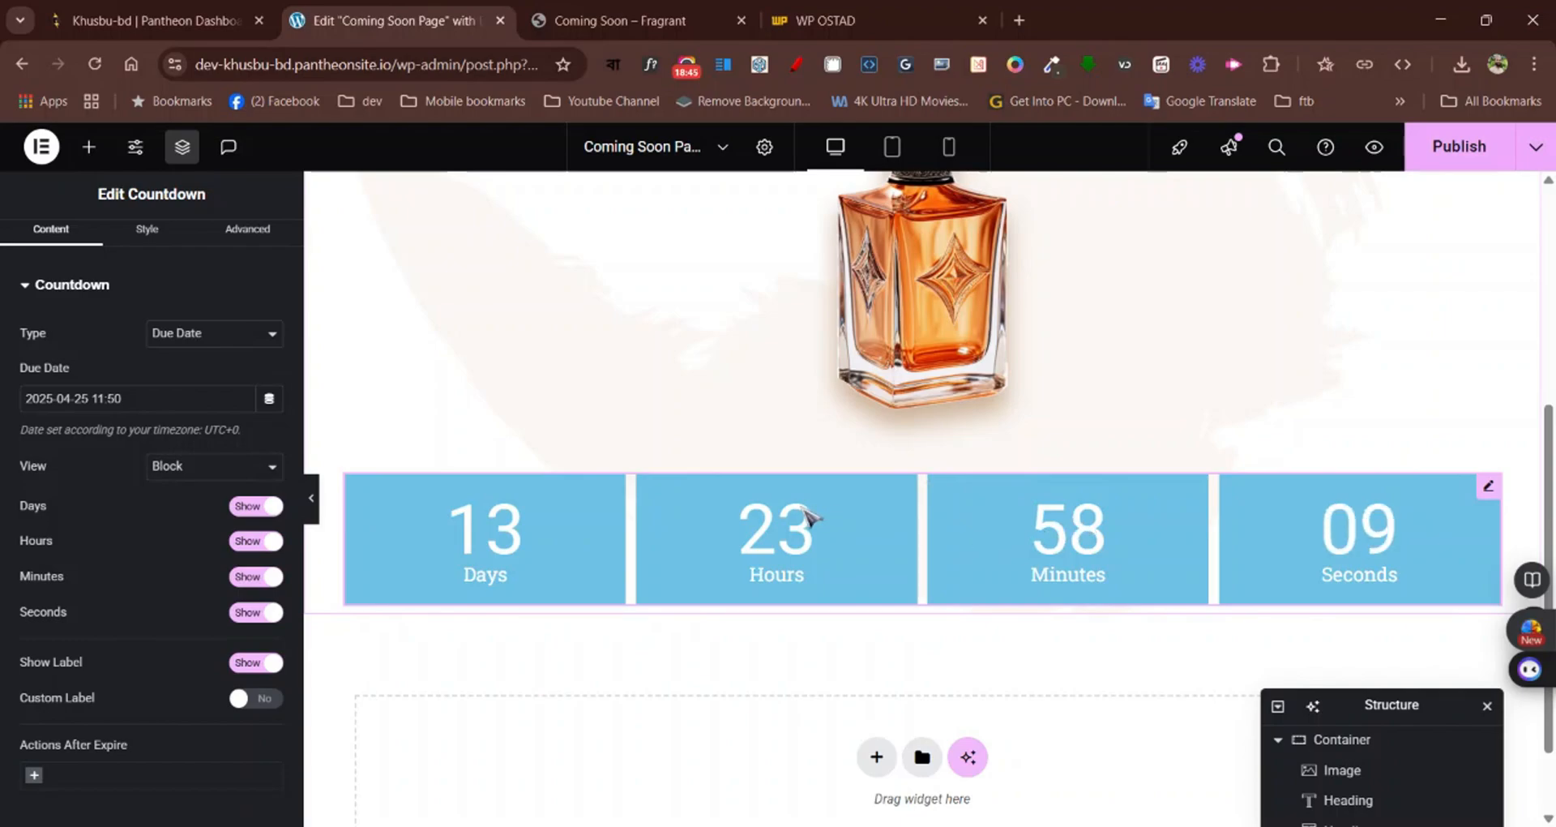
Set the countdown boxes' container width to 60% and their background colour to the copied #4B4036
{"action": "left_click", "coordinate": [143, 242]}
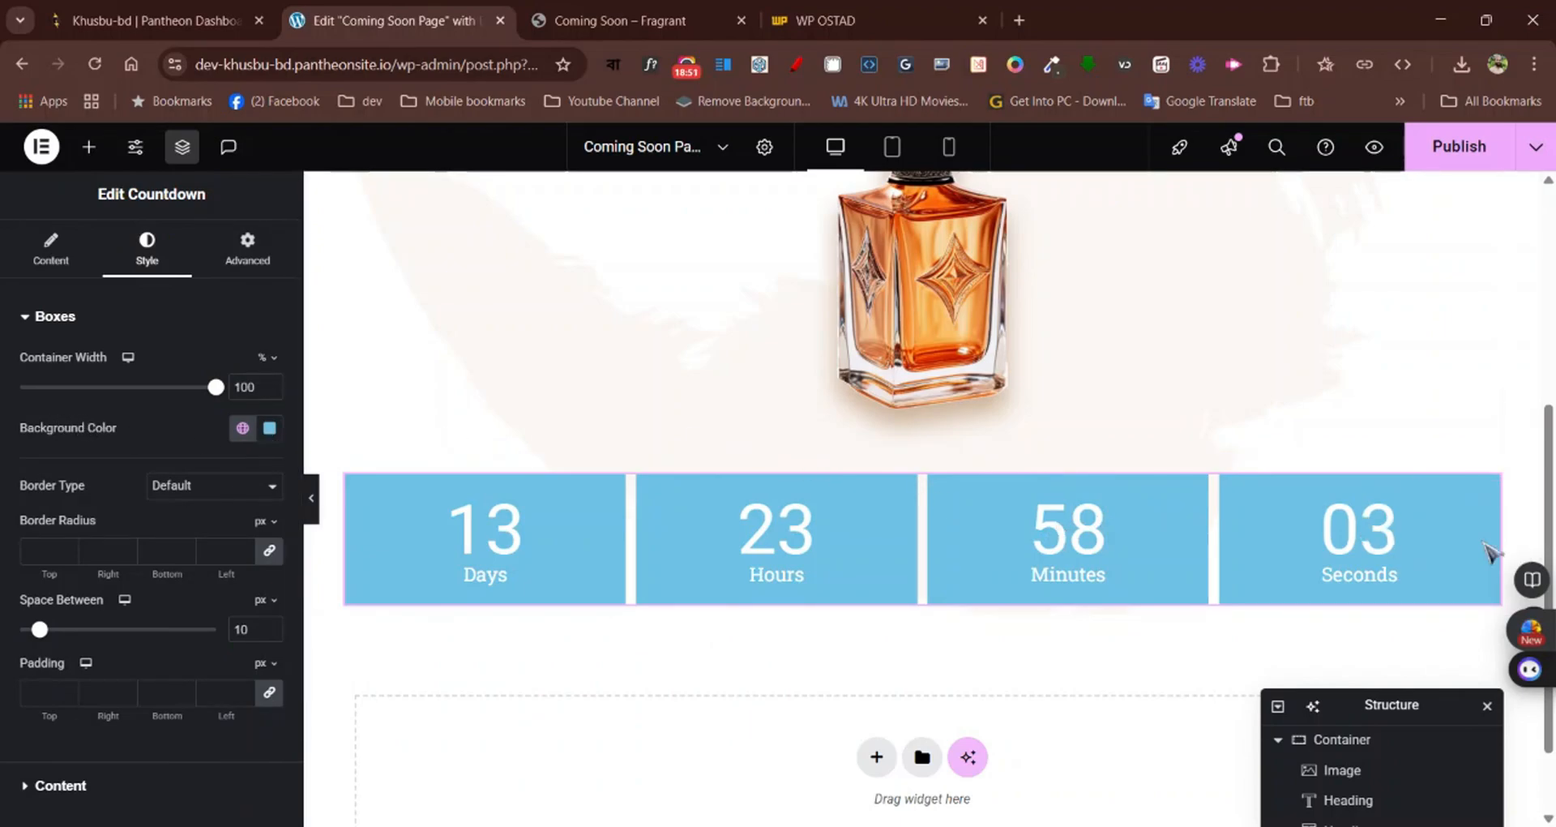
{"action": "scroll", "coordinate": [577, 545], "scroll_direction": "up", "scroll_amount": 3}
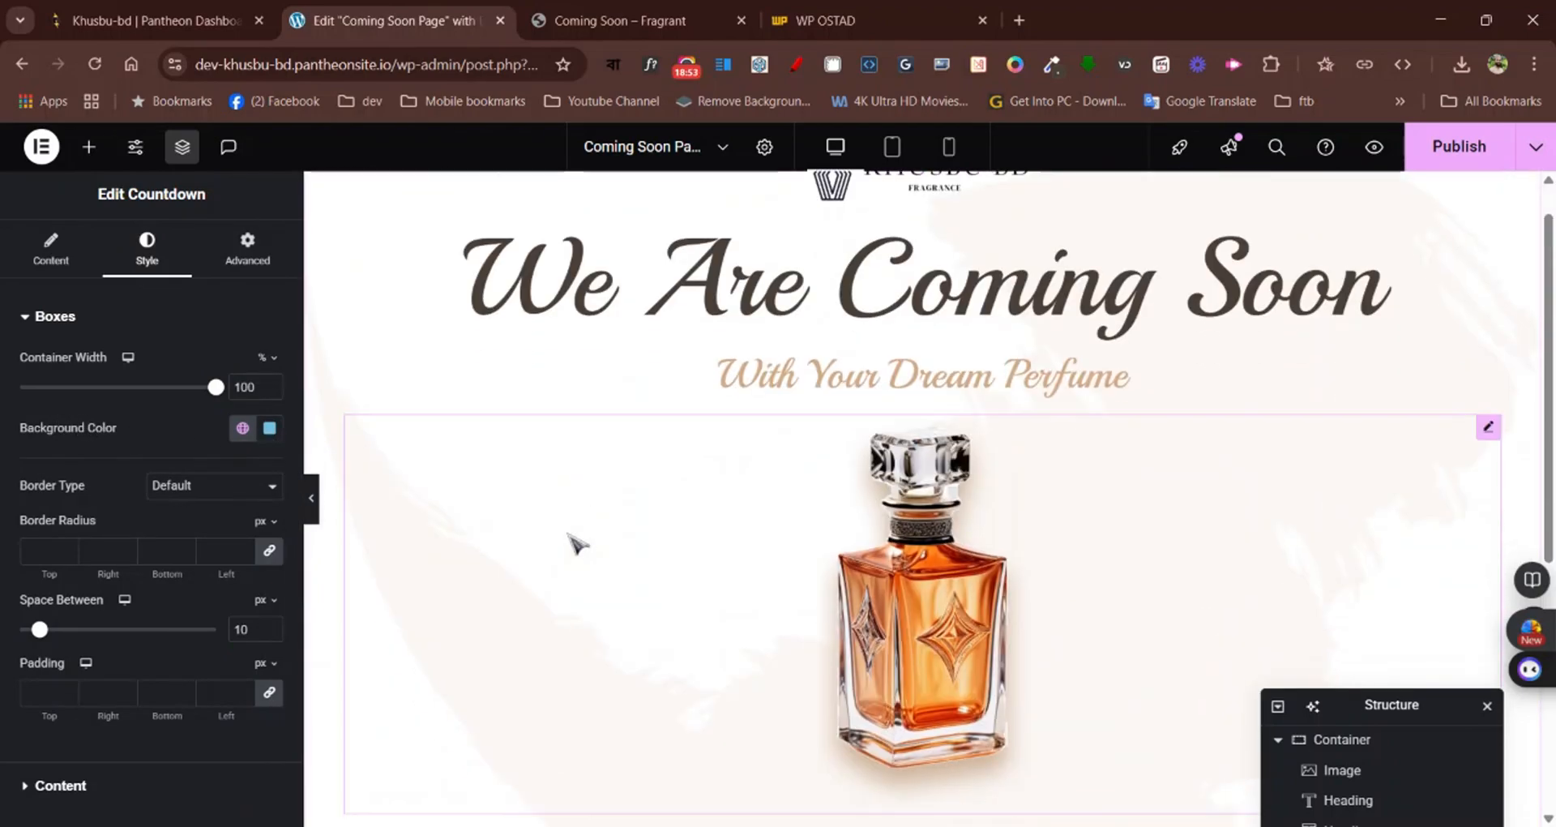
{"action": "scroll", "coordinate": [576, 545], "scroll_direction": "down", "scroll_amount": 3}
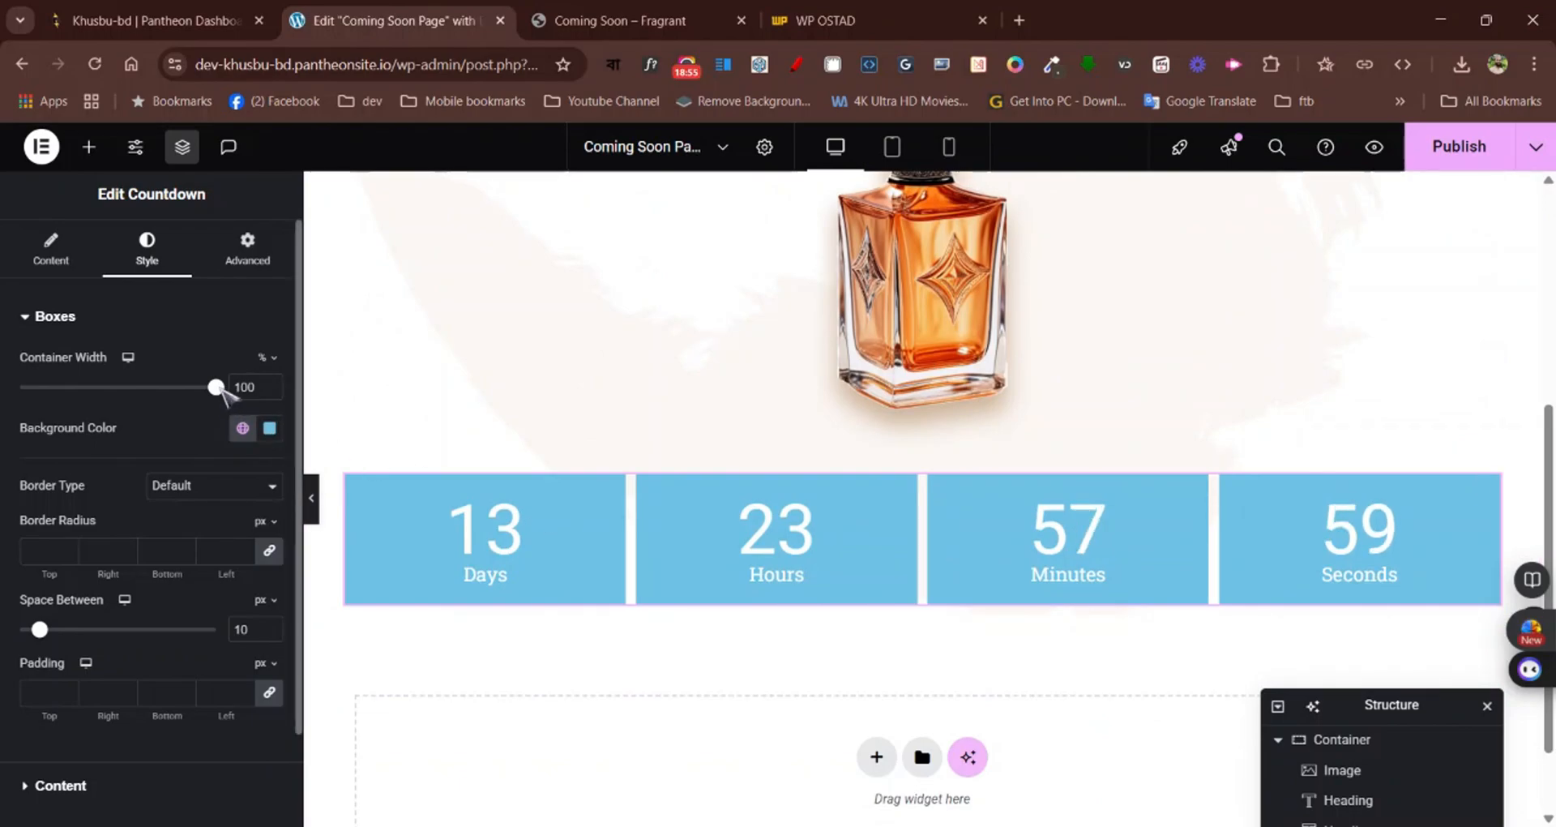
{"action": "left_click_drag", "start_coordinate": [223, 392], "coordinate": [146, 400]}
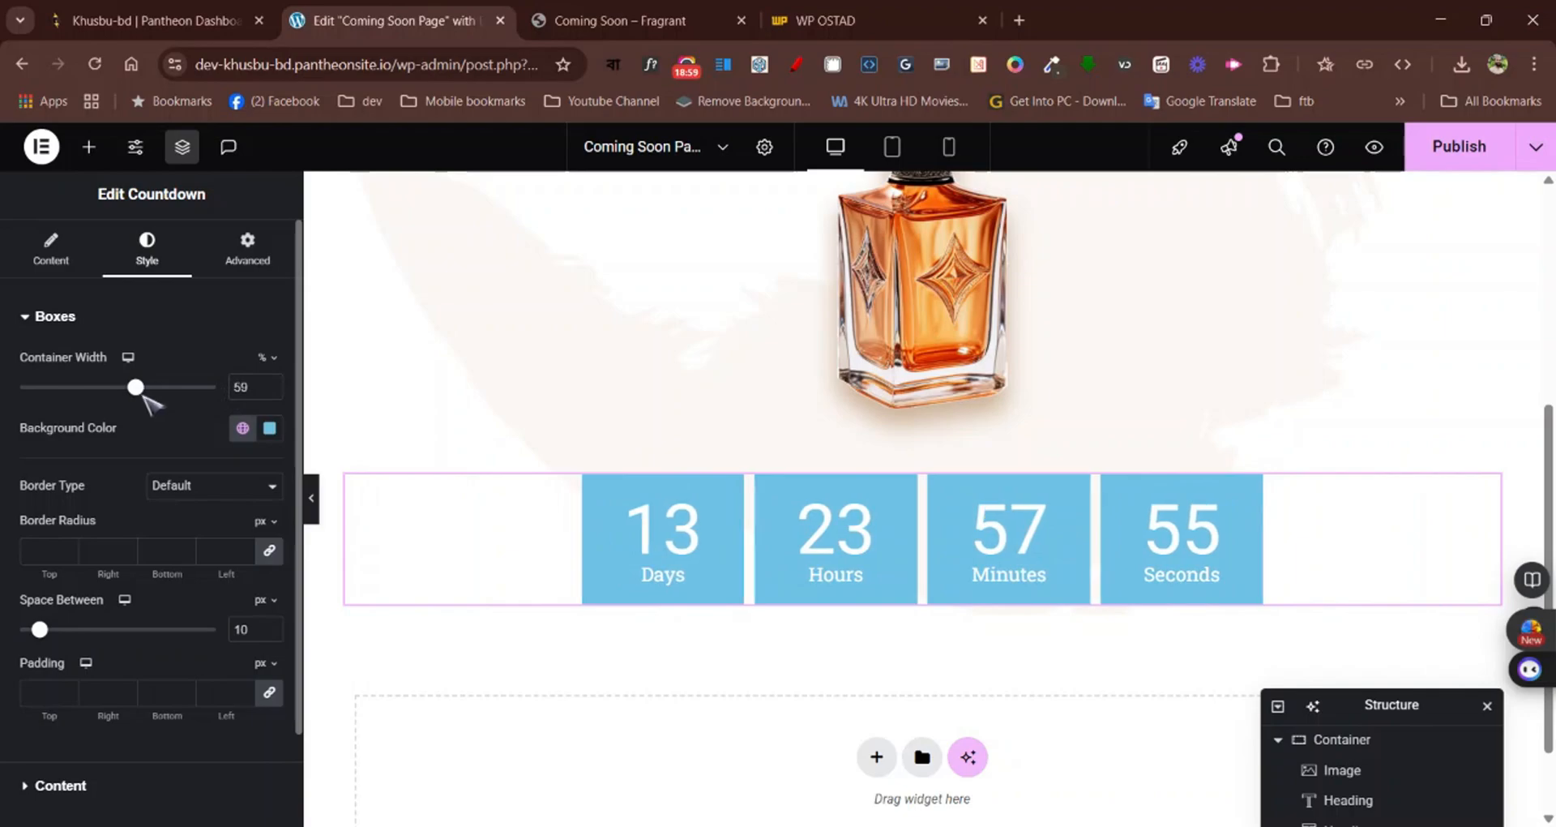
{"action": "left_click", "coordinate": [271, 390]}
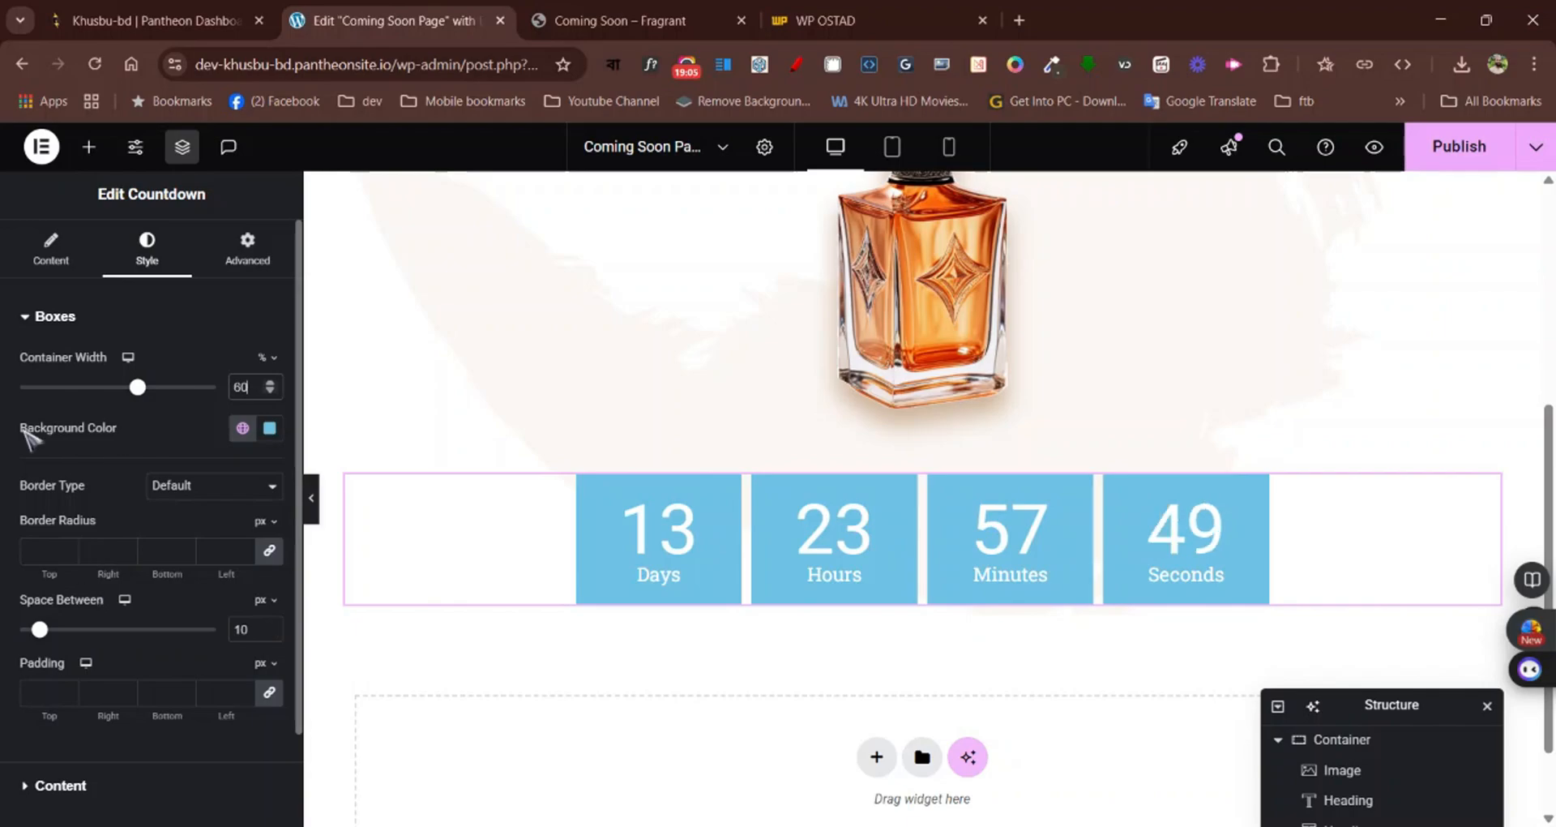
{"action": "left_click", "coordinate": [268, 428]}
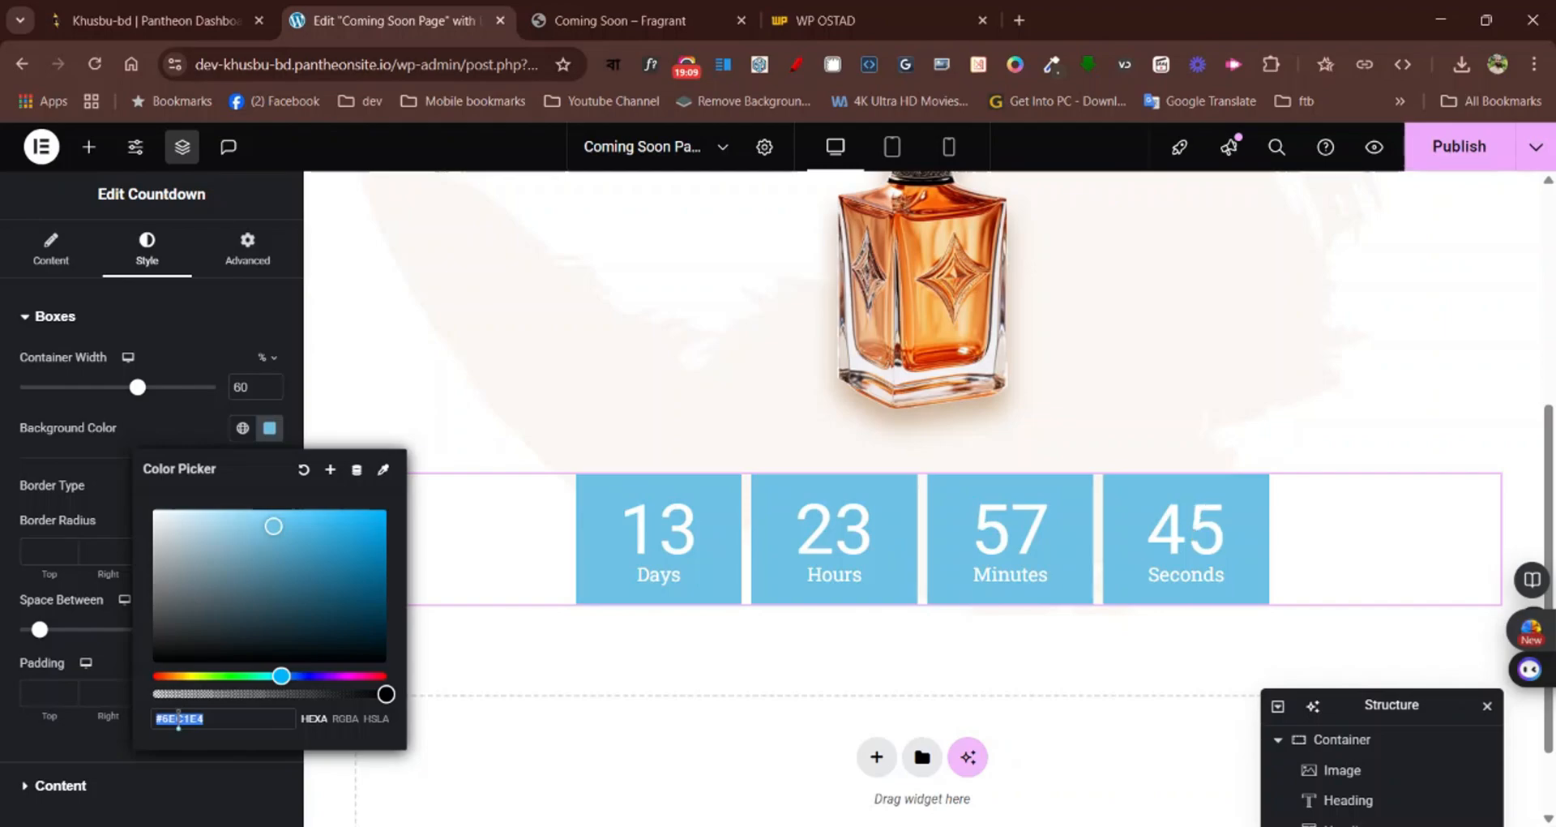
{"action": "type", "text": "#4B4036"}
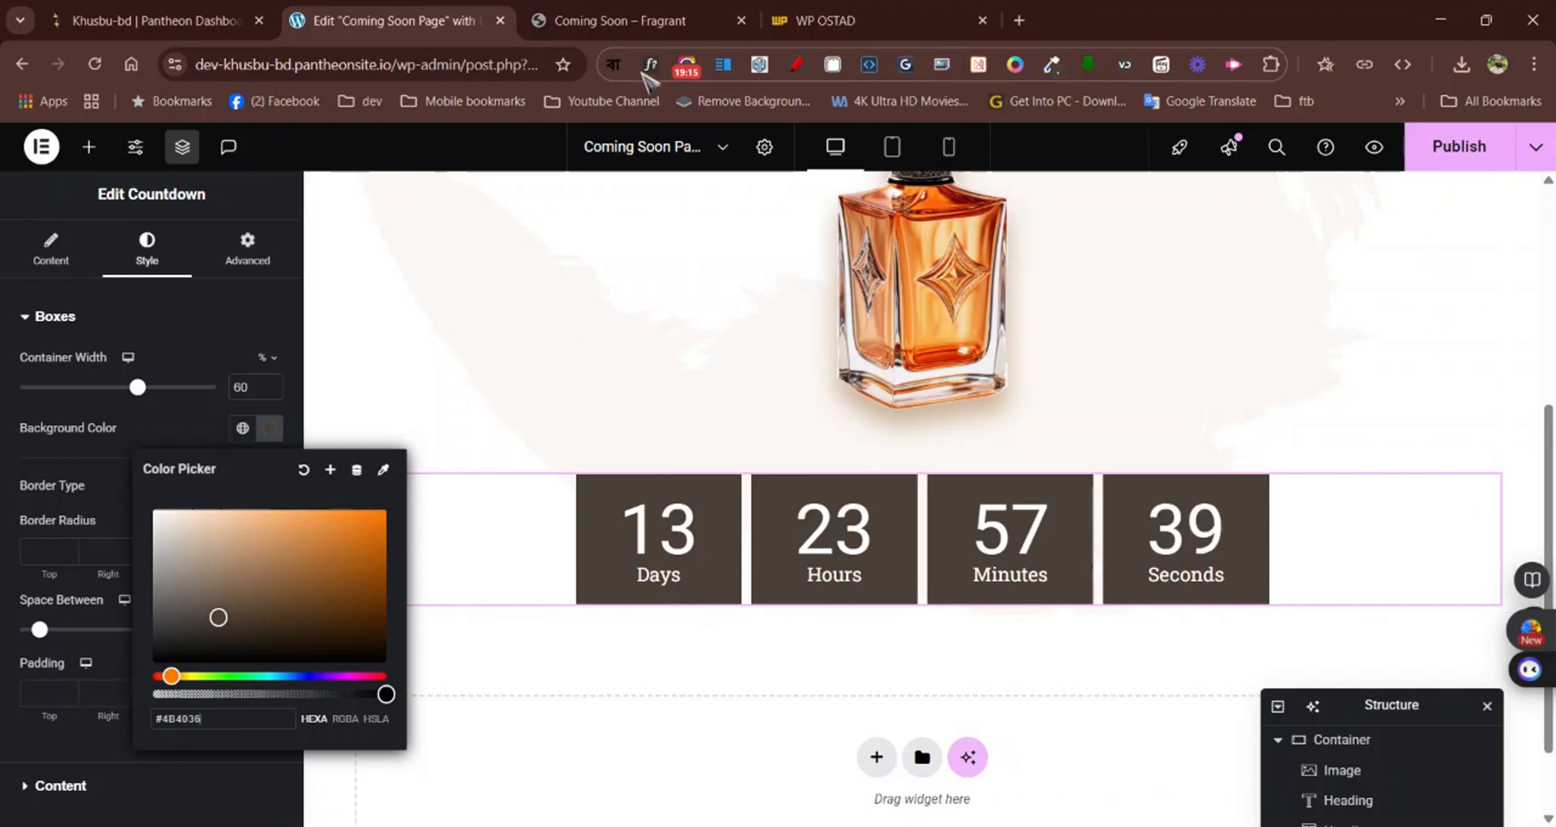
Inspect the countdown digits on the Fragrant page with WhatFont, copy the font name and return to the Elementor editor
{"action": "left_click", "coordinate": [600, 18]}
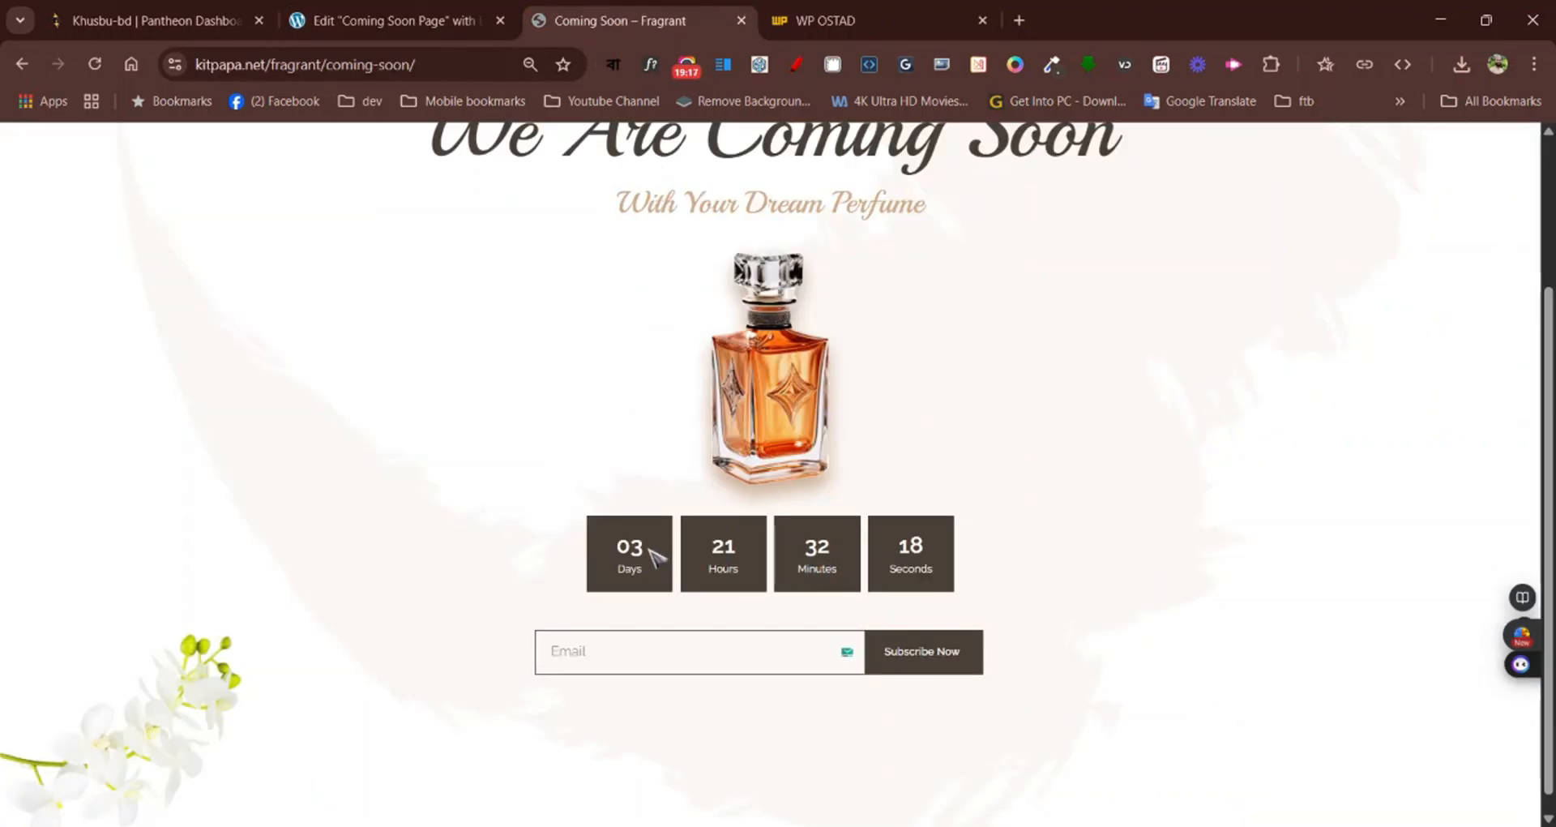
{"action": "left_click", "coordinate": [652, 65]}
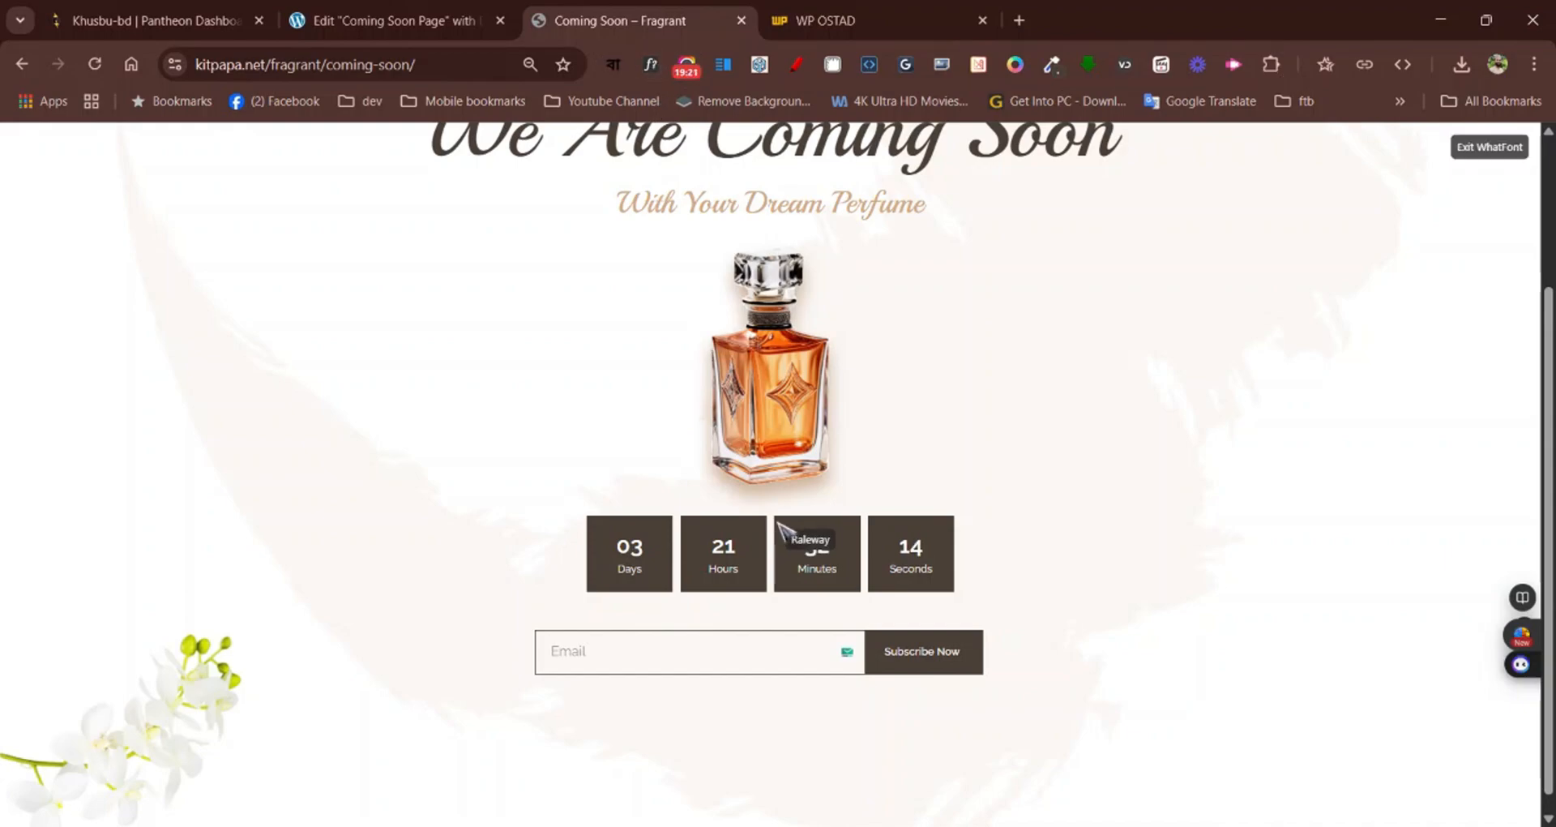
{"action": "left_click", "coordinate": [635, 558]}
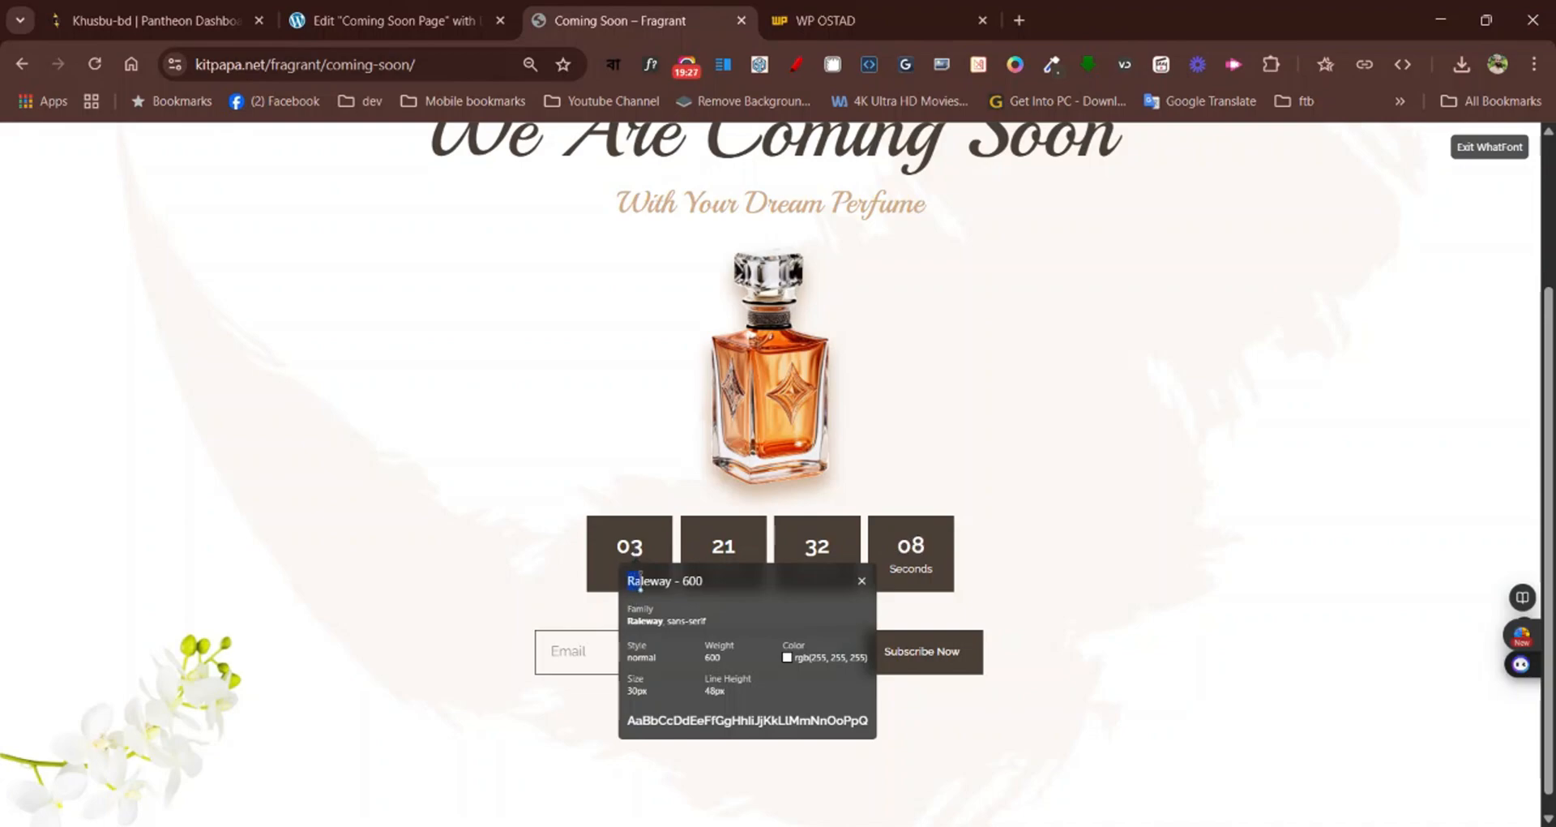
{"action": "left_click_drag", "start_coordinate": [640, 580], "coordinate": [684, 581]}
{"action": "left_click", "coordinate": [392, 20]}
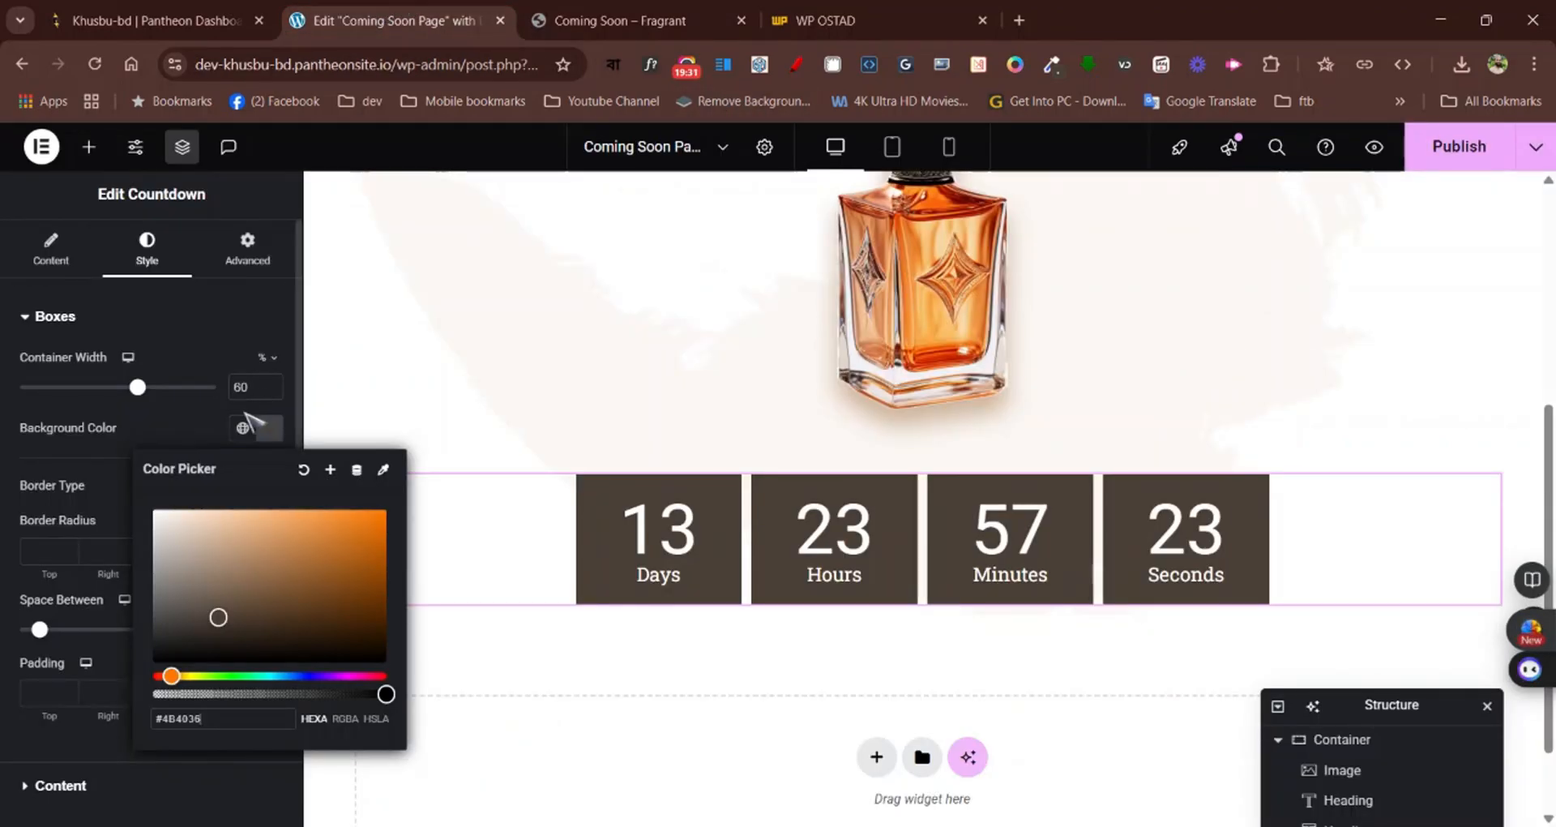
Set the font family of the countdown digits to Raleway
{"action": "left_click", "coordinate": [198, 331]}
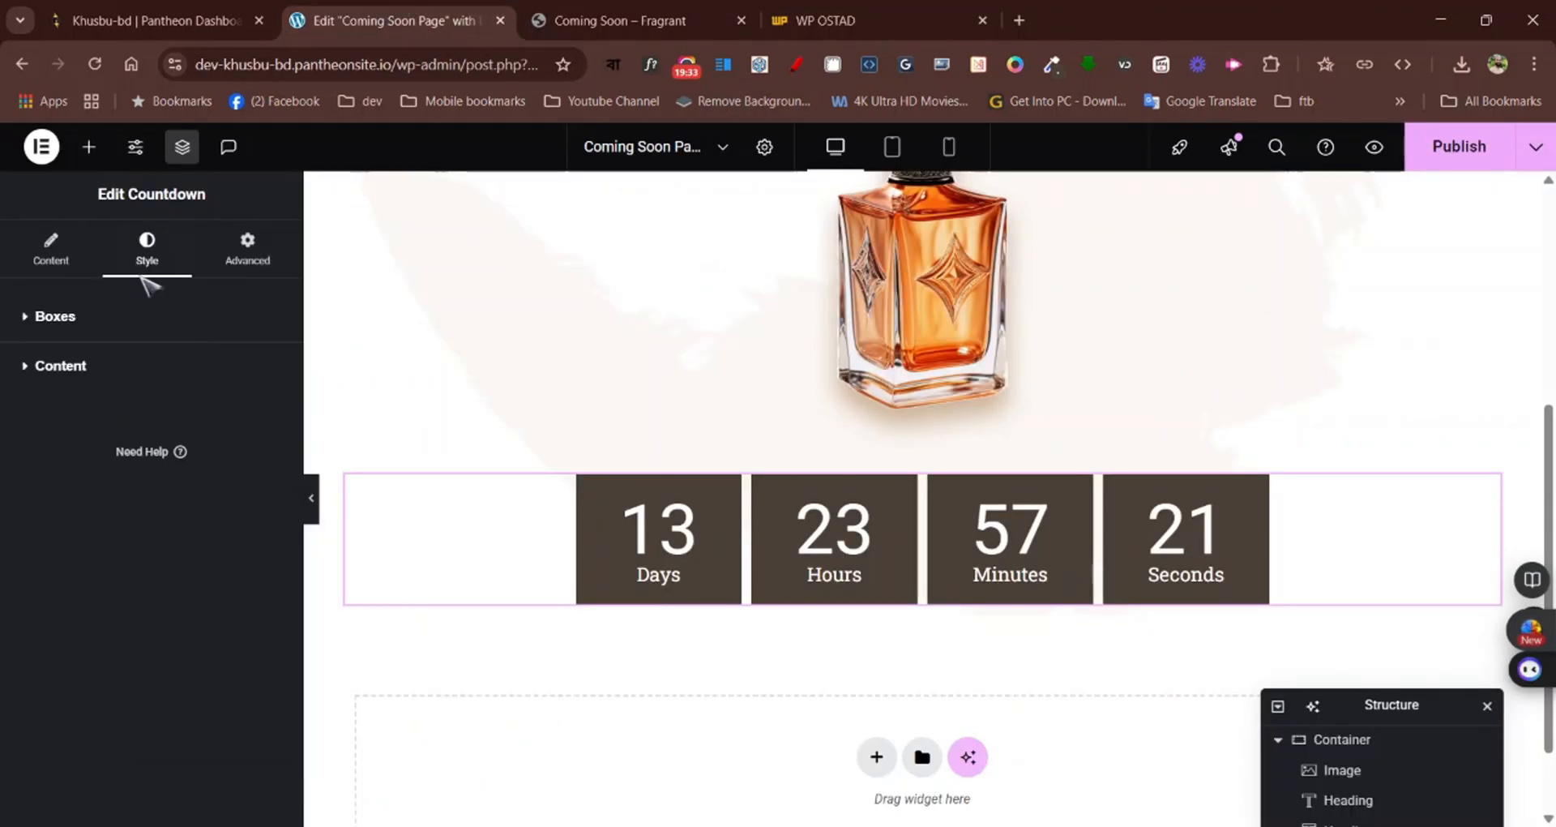
{"action": "left_click", "coordinate": [112, 388]}
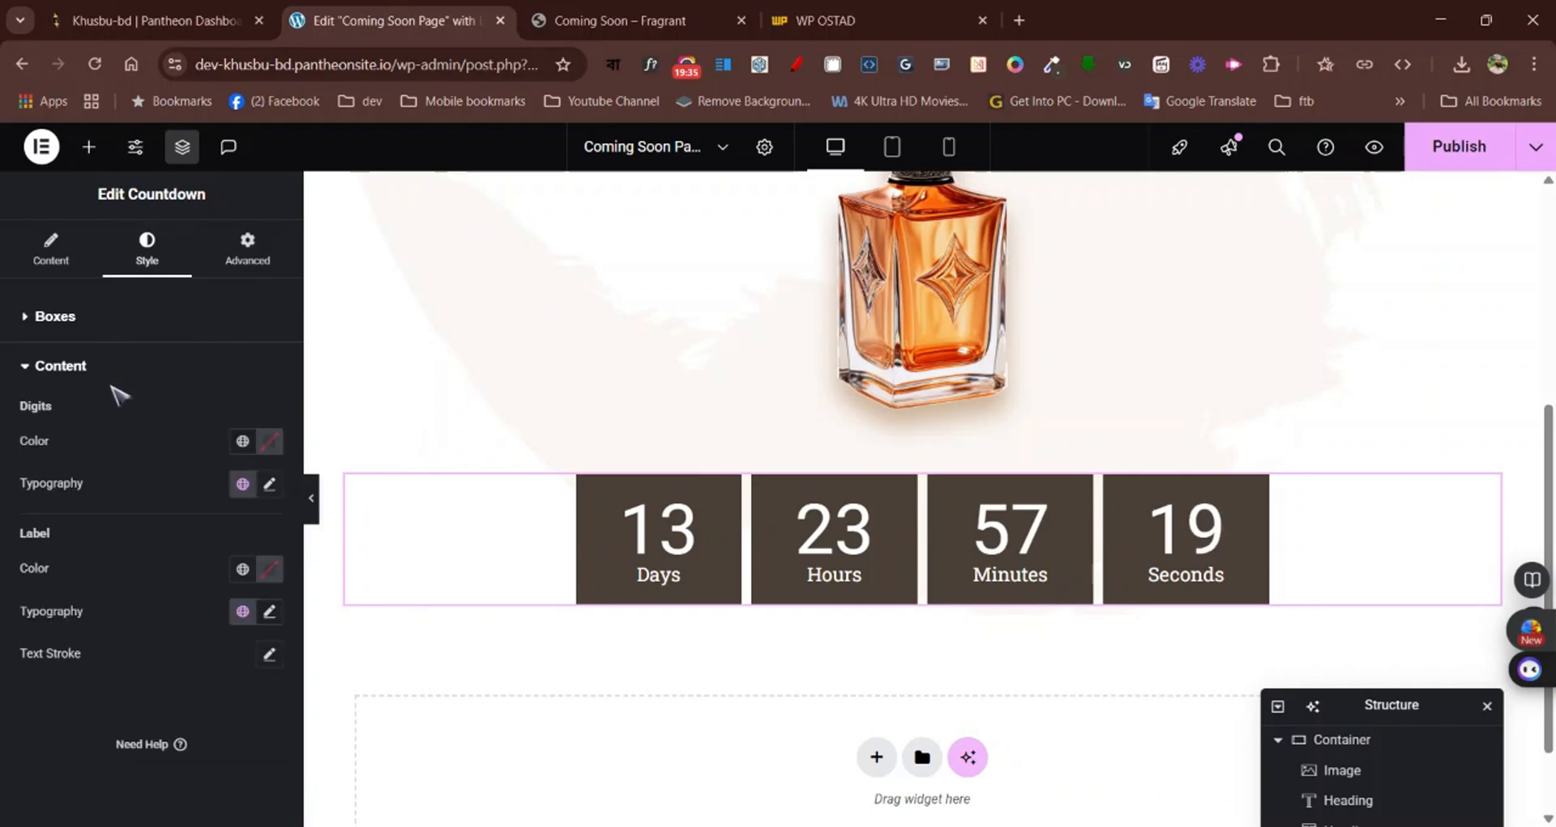
{"action": "left_click", "coordinate": [270, 486]}
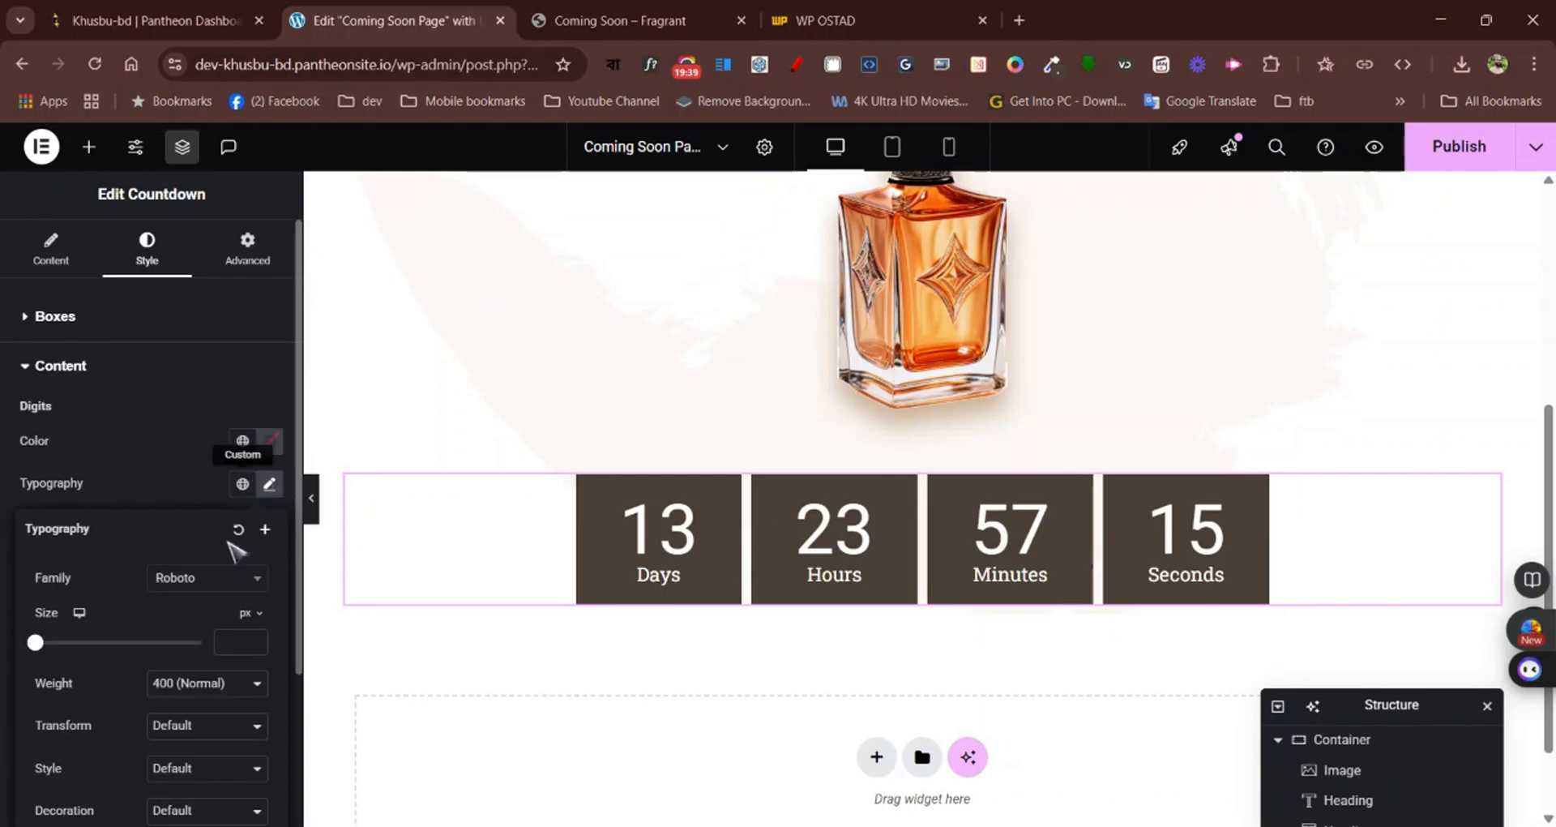
{"action": "left_click", "coordinate": [202, 577]}
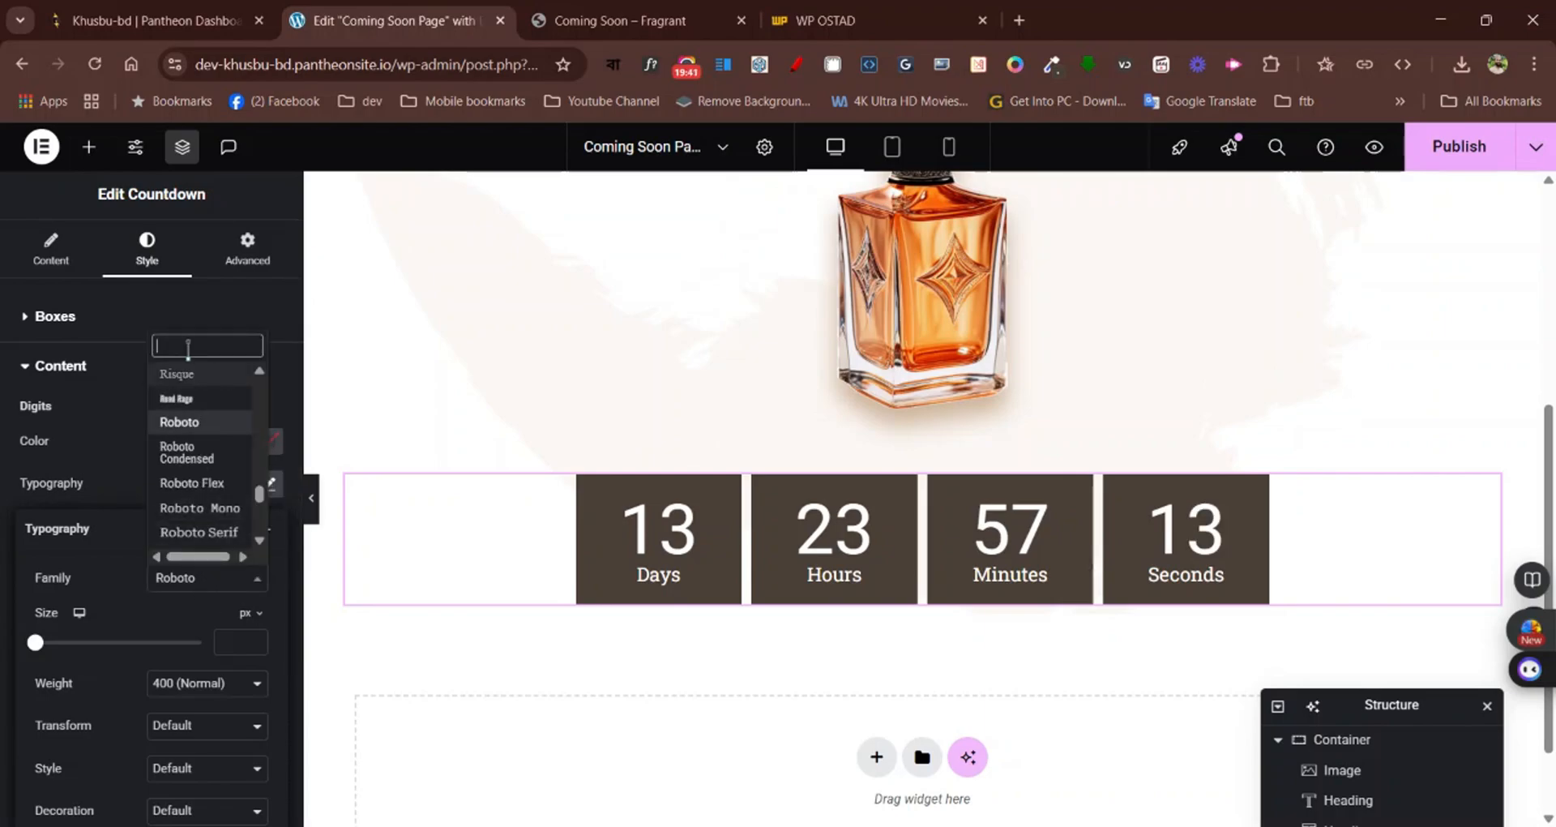
{"action": "type", "text": "Raleway"}
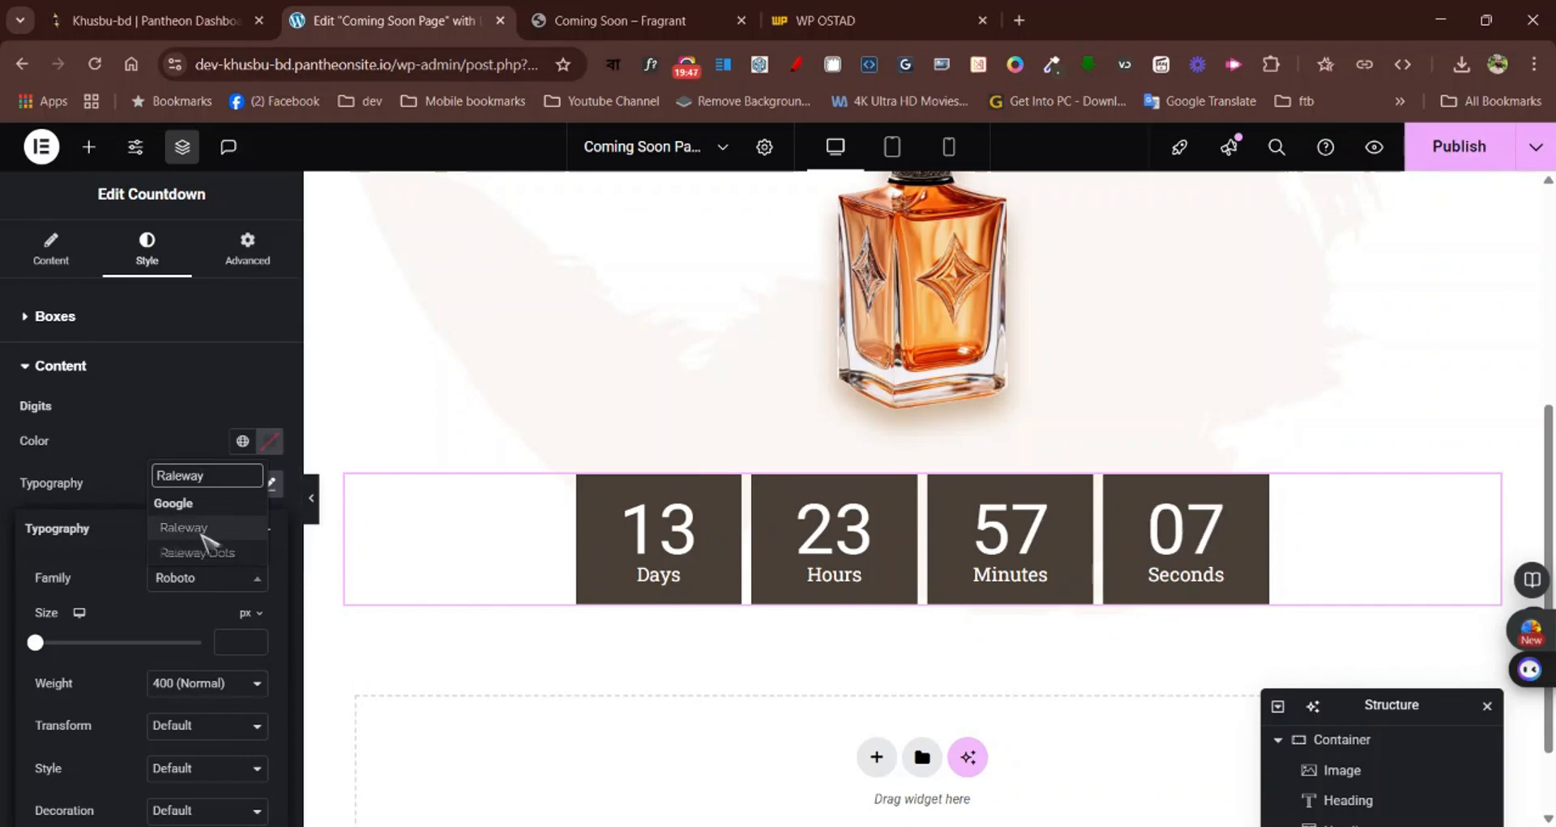
{"action": "left_click", "coordinate": [183, 527]}
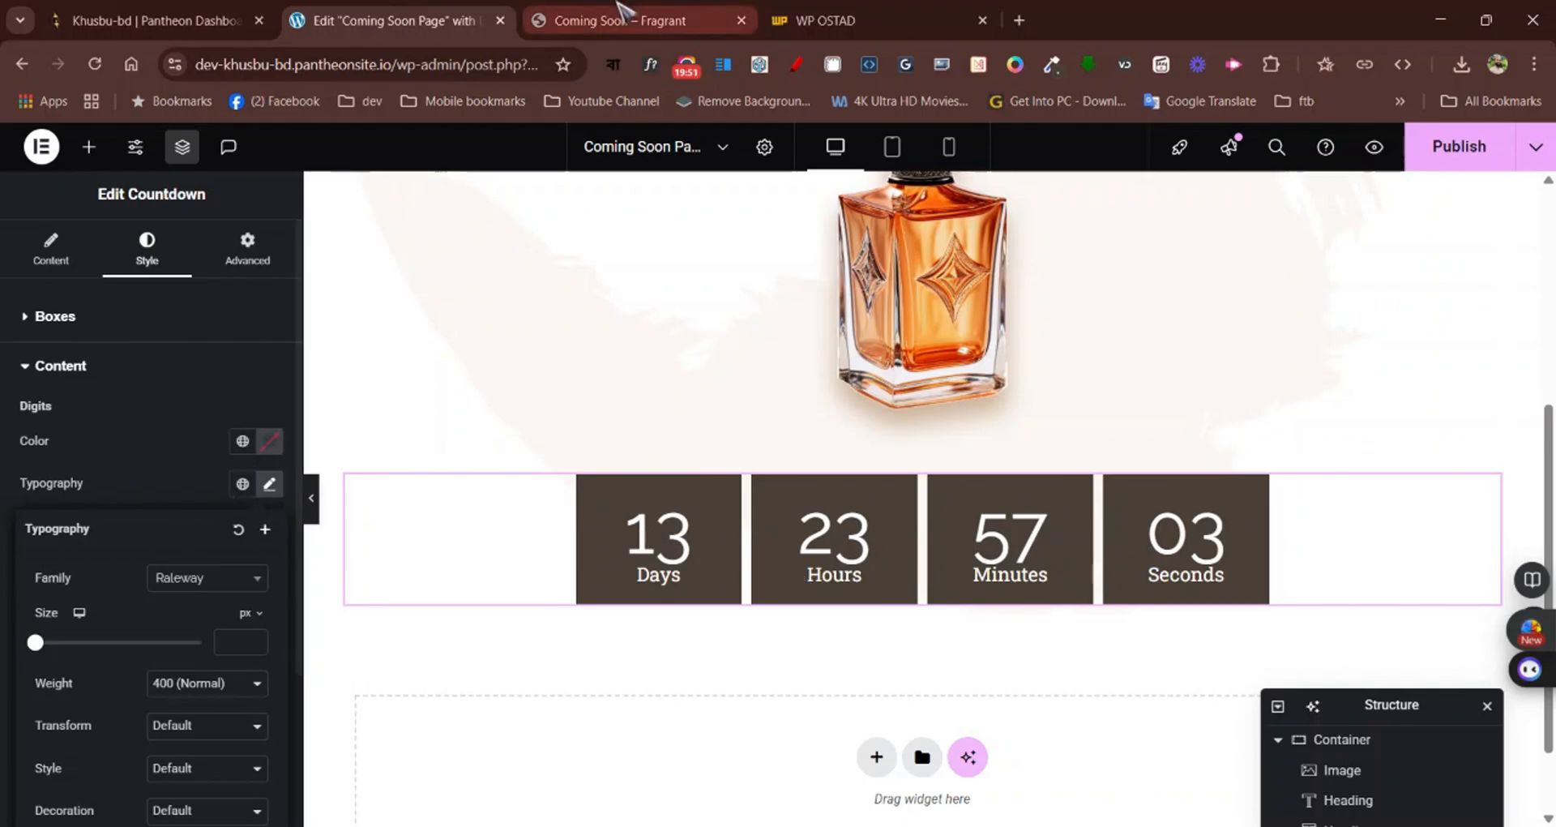
Check the digit size on the Fragrant page and set the countdown digits' font size to 30 px
{"action": "left_click", "coordinate": [617, 10]}
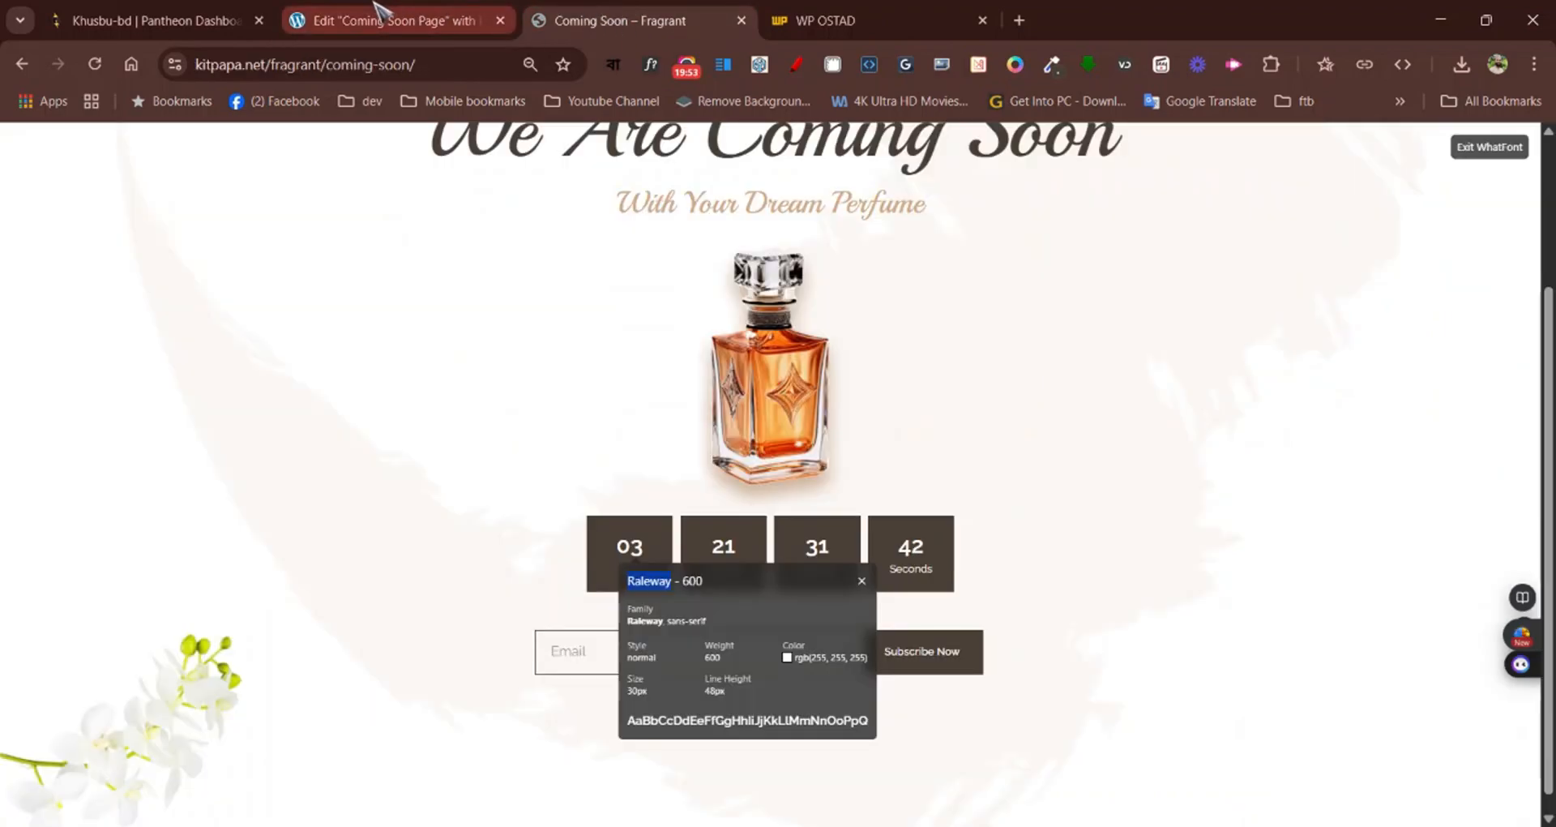
{"action": "left_click", "coordinate": [430, 16]}
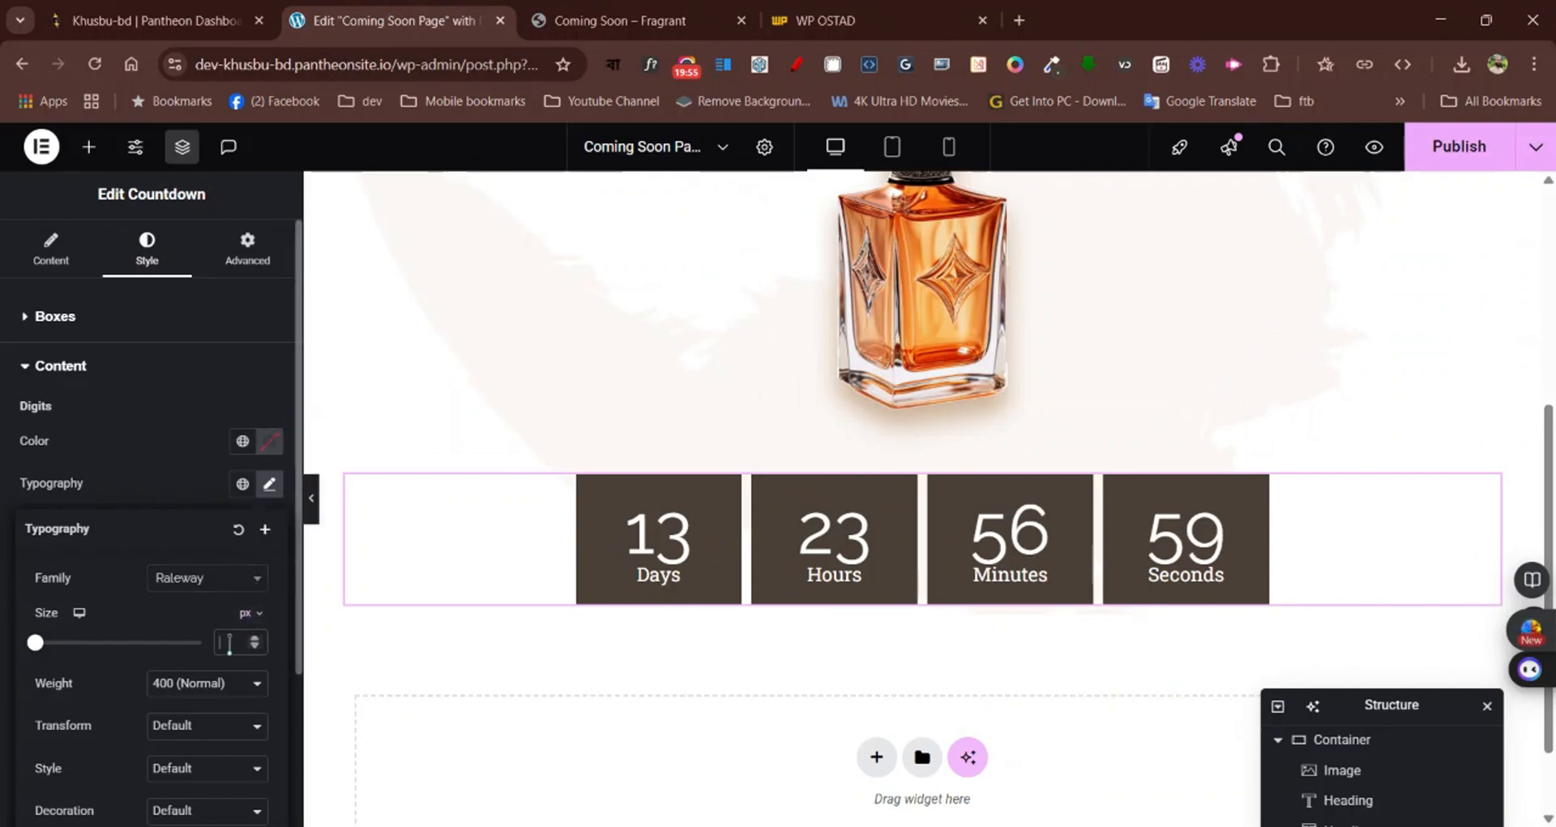
{"action": "left_click", "coordinate": [223, 636]}
{"action": "type", "text": "30"}
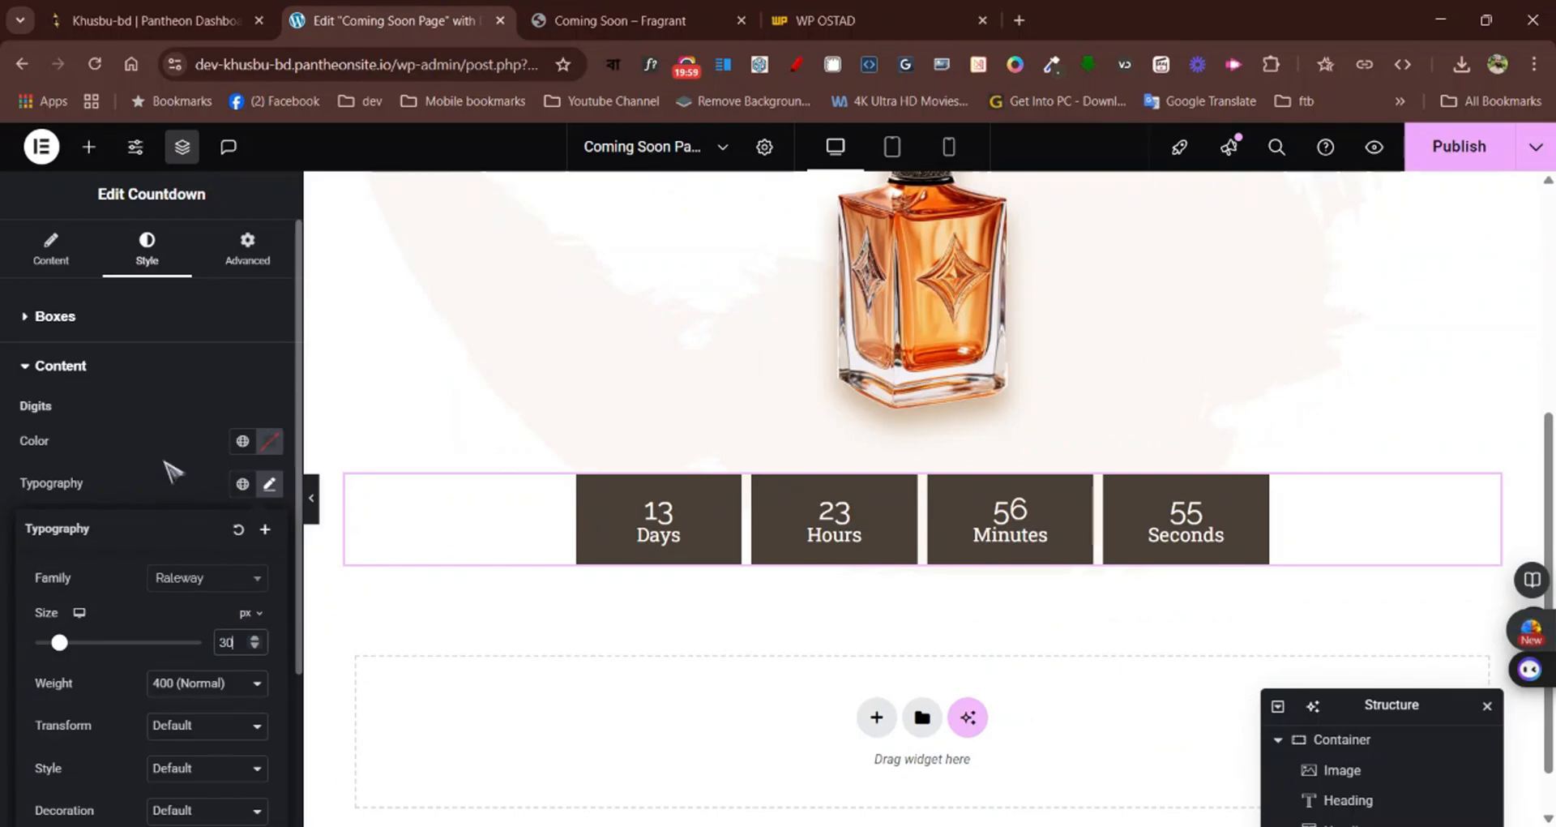
{"action": "left_click", "coordinate": [184, 481]}
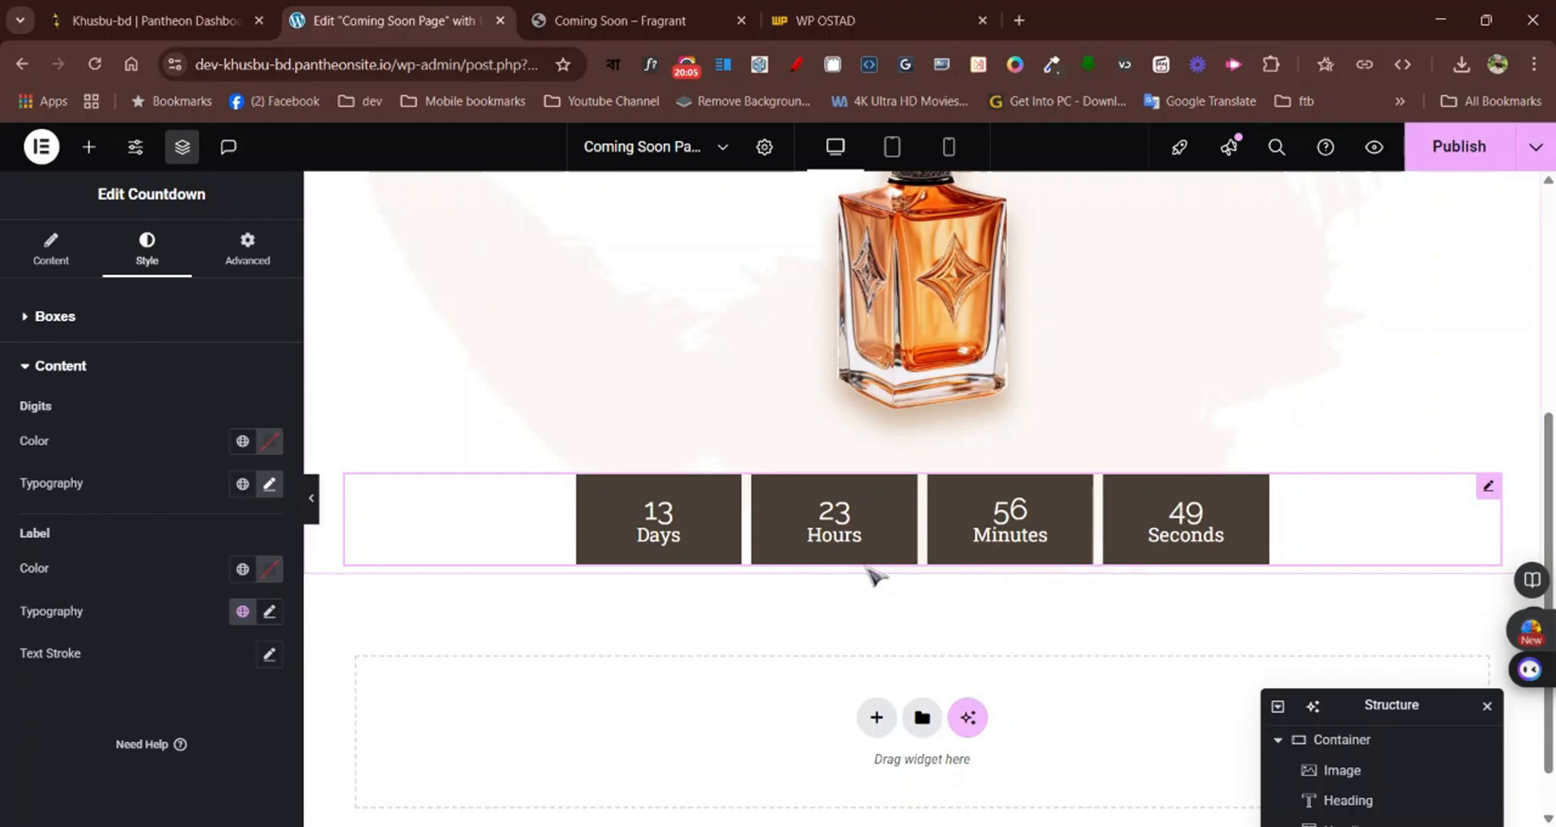
Inspect the font and size of the countdown labels on the Fragrant page with WhatFont and return to the Elementor editor
{"action": "left_click", "coordinate": [625, 17]}
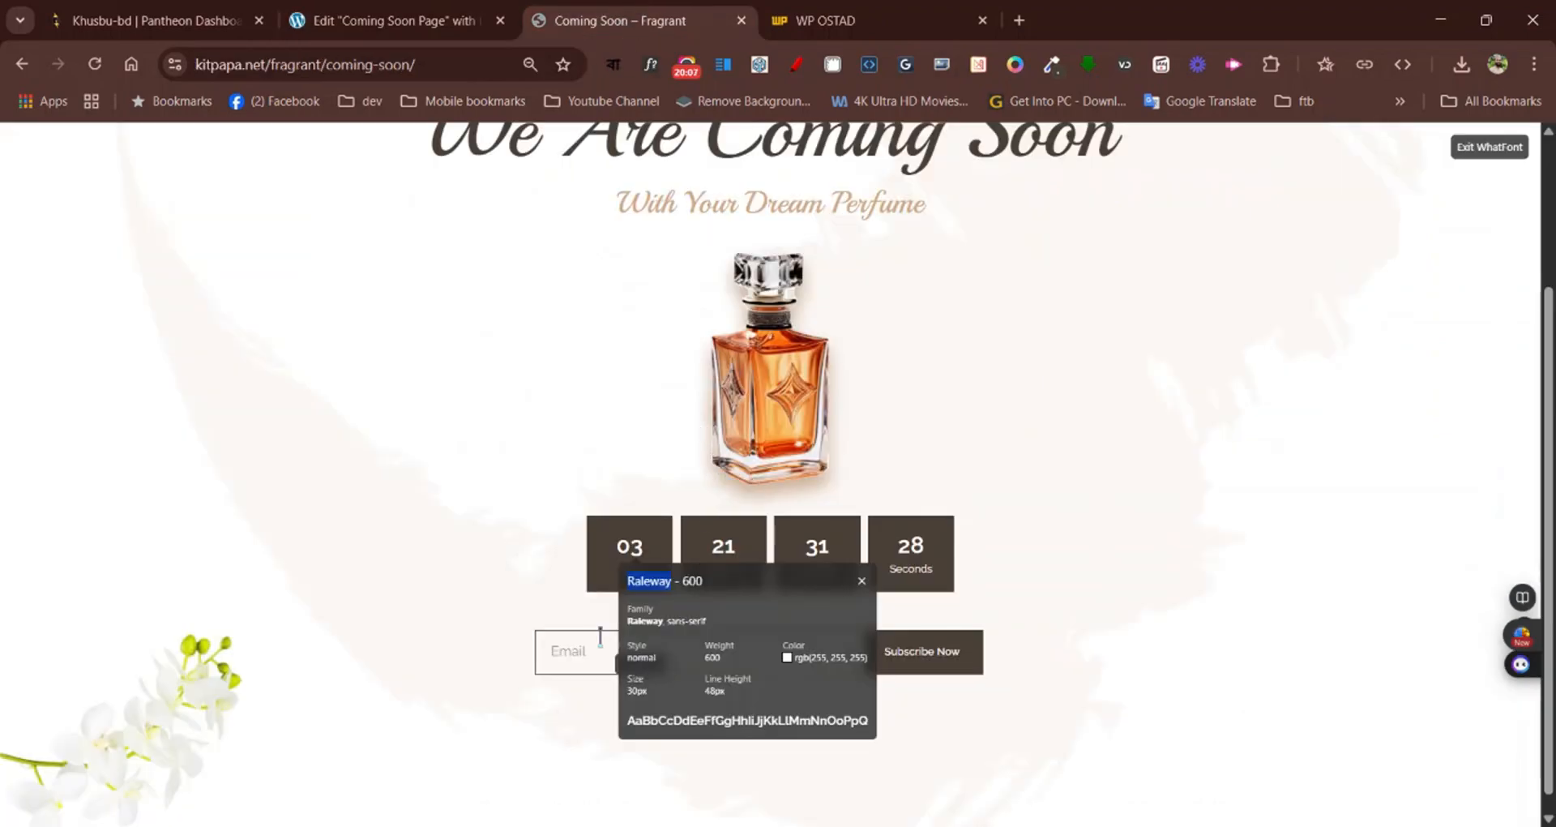
{"action": "left_click", "coordinate": [636, 577]}
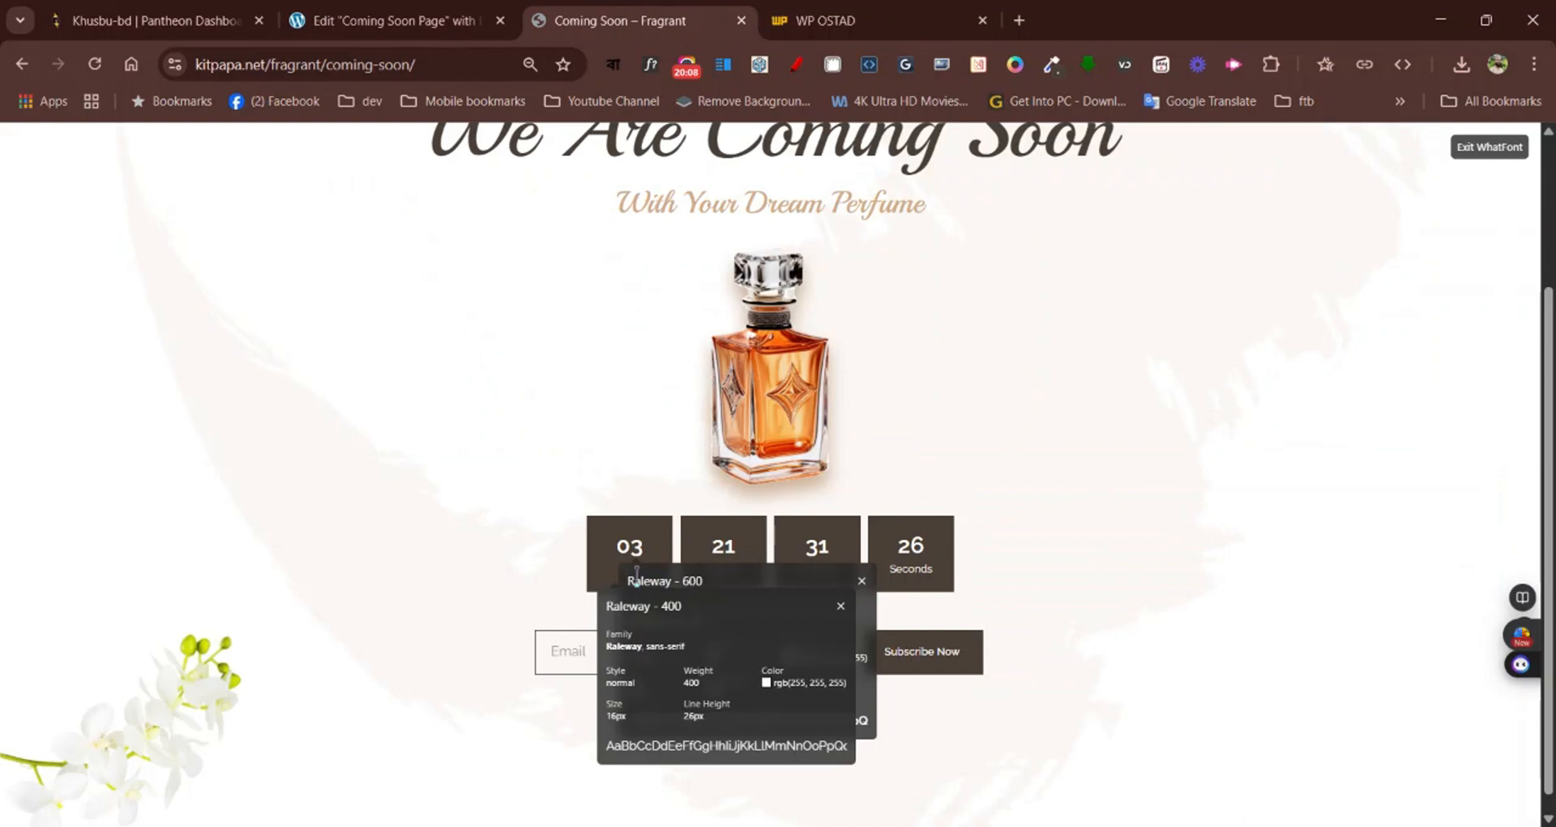
{"action": "left_click", "coordinate": [843, 606]}
{"action": "left_click", "coordinate": [862, 580]}
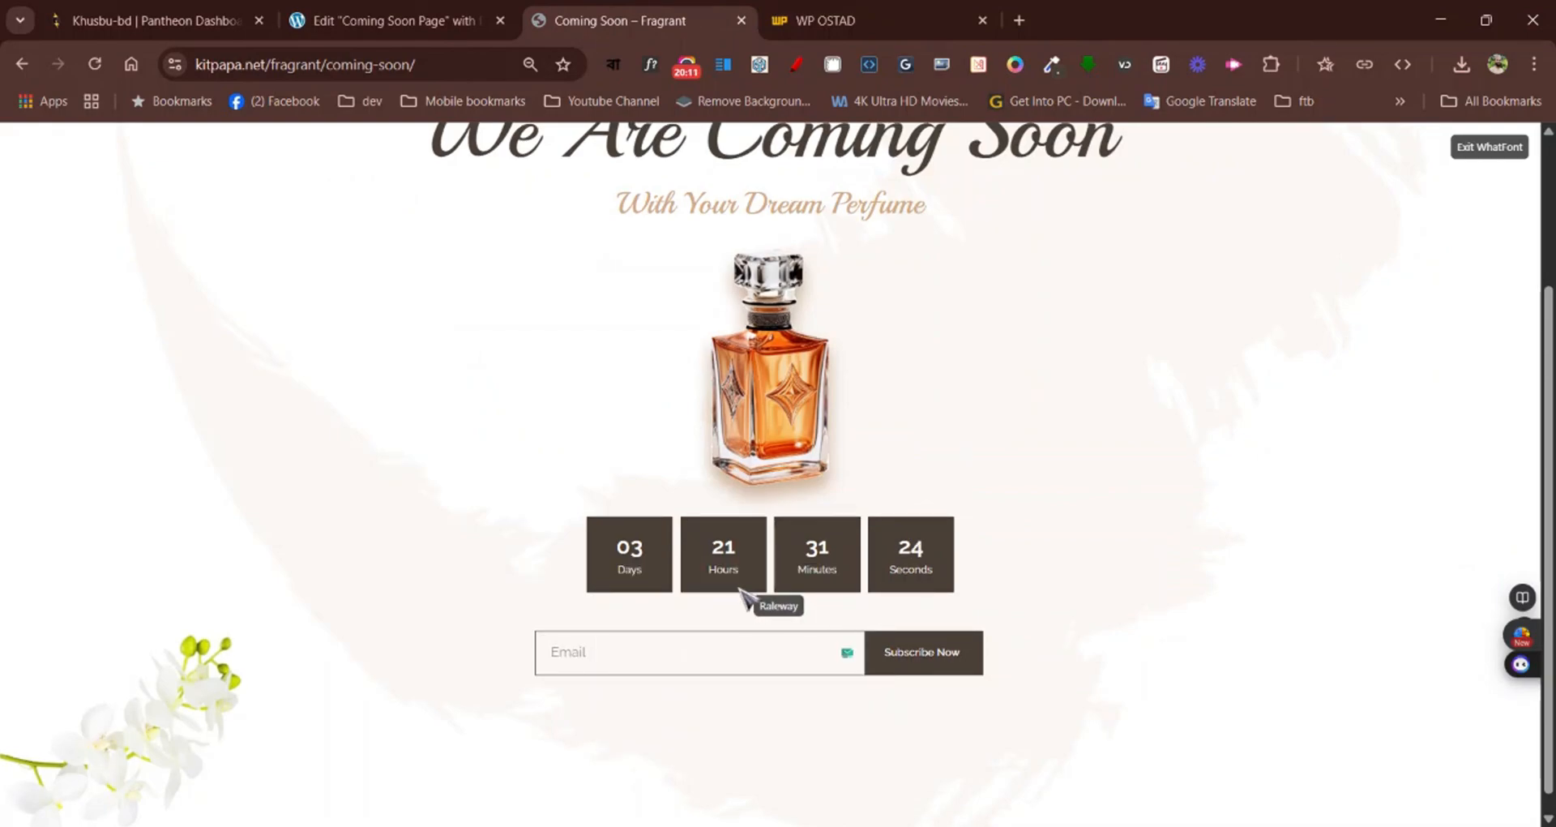
{"action": "left_click", "coordinate": [726, 572]}
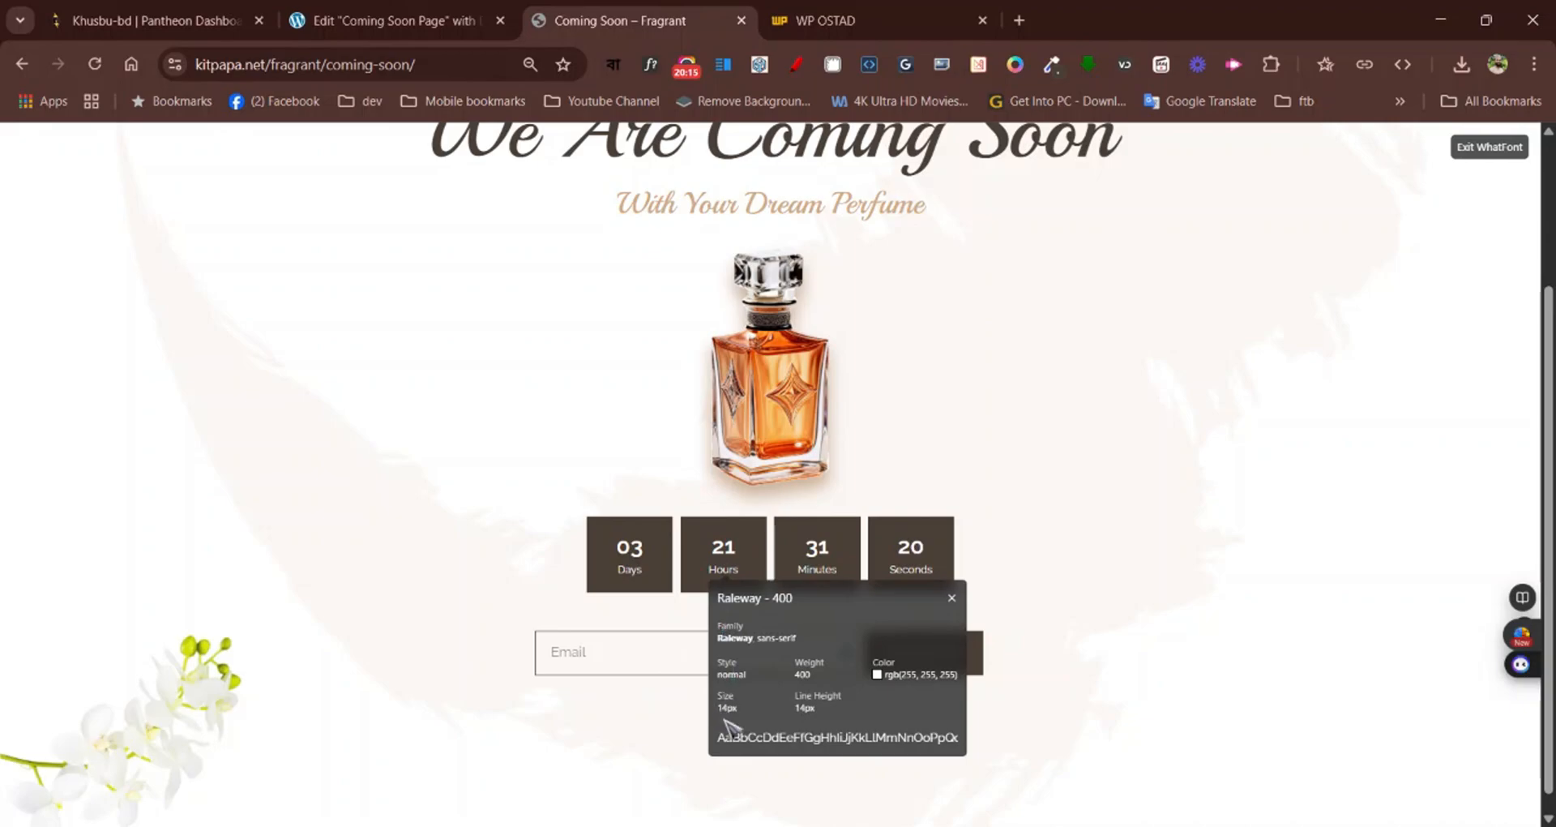
{"action": "left_click", "coordinate": [951, 598]}
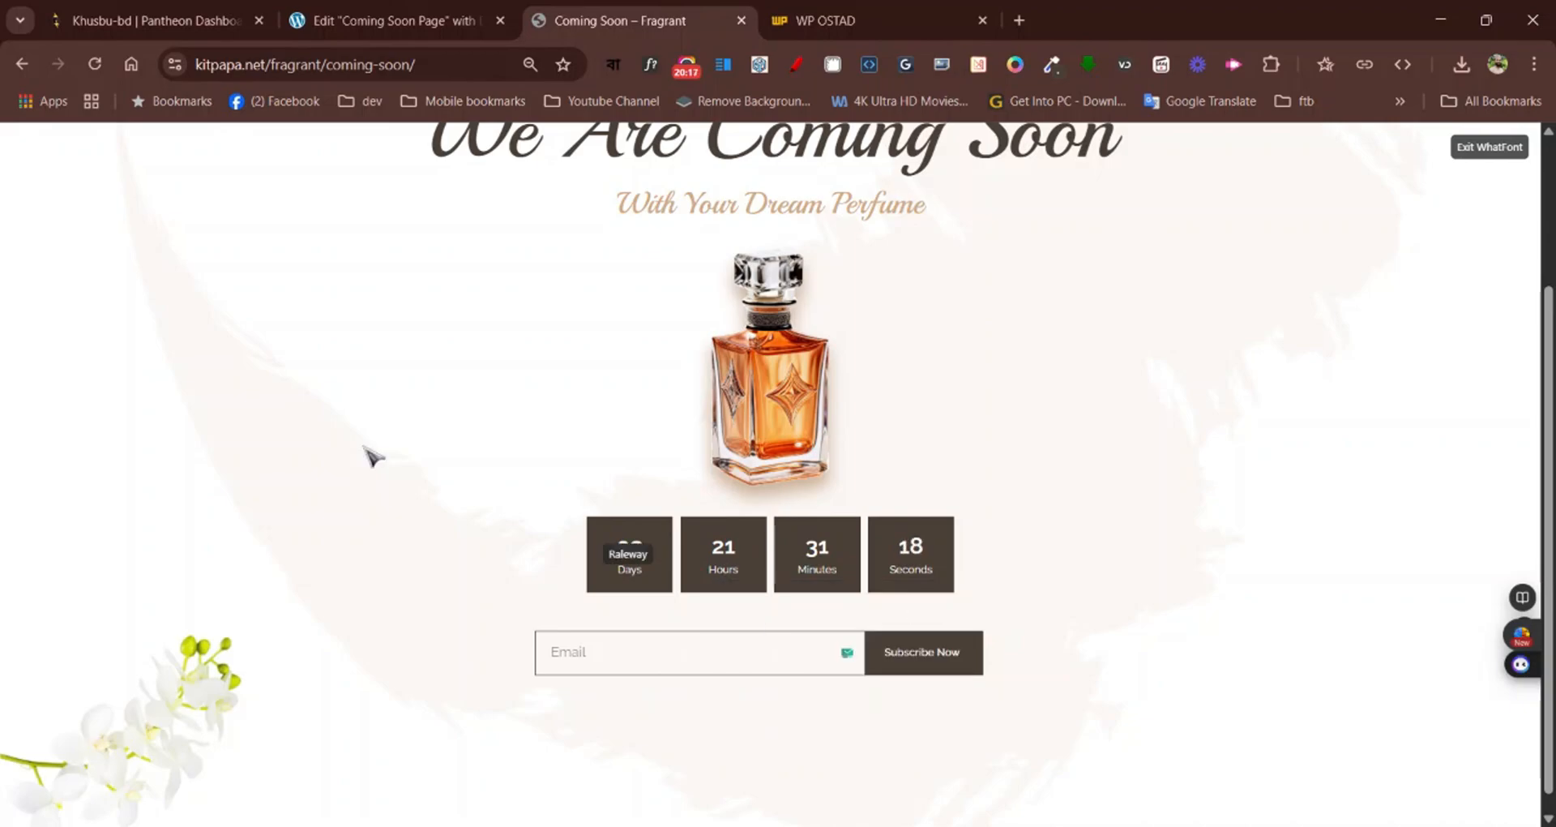
{"action": "left_click", "coordinate": [374, 25]}
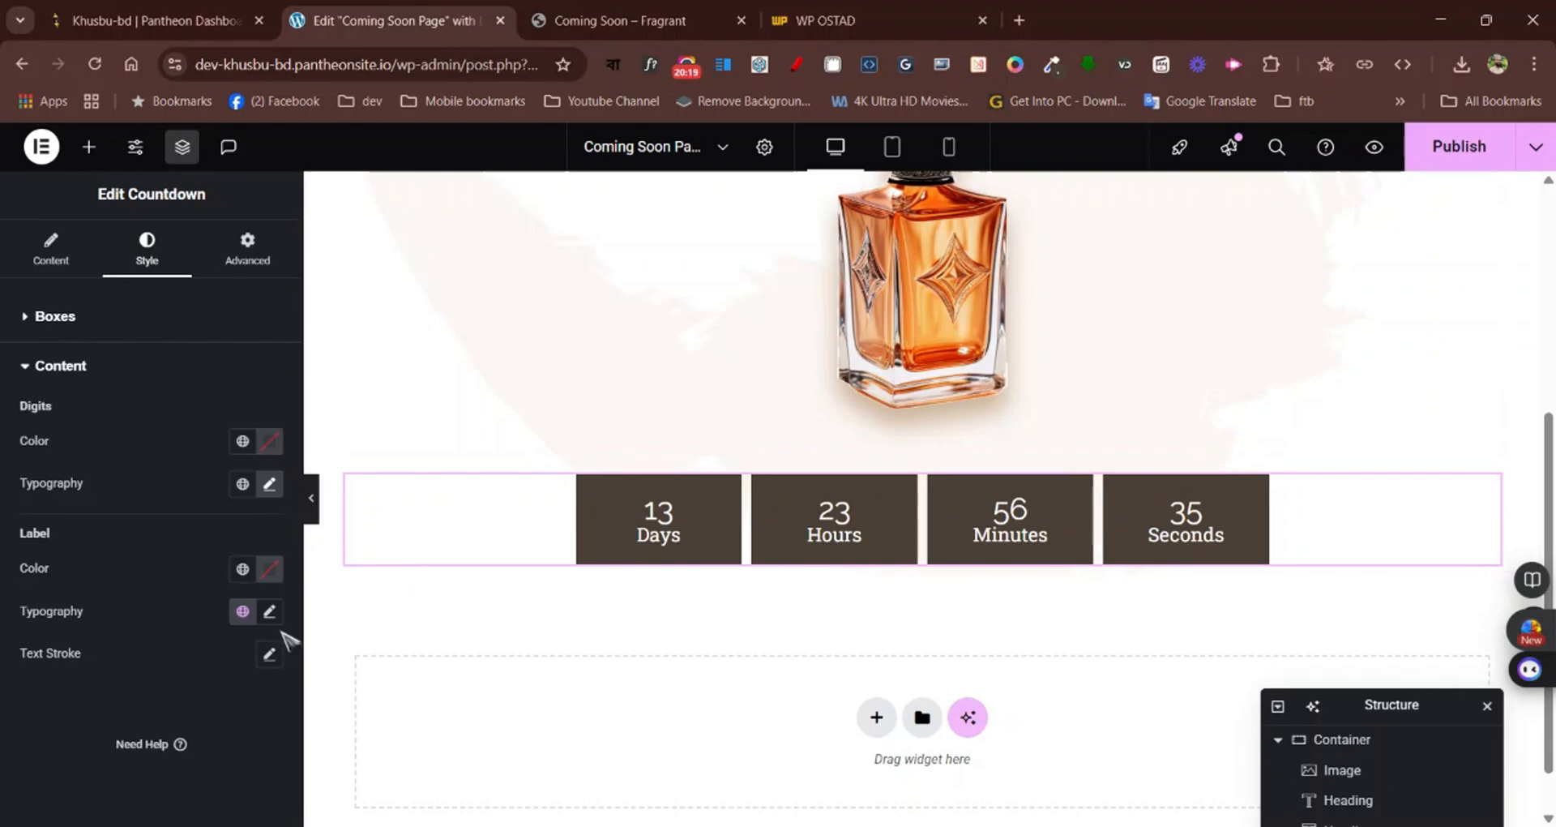
Set the countdown labels' typography to Raleway at 14 px
{"action": "left_click", "coordinate": [270, 611]}
{"action": "left_click", "coordinate": [207, 706]}
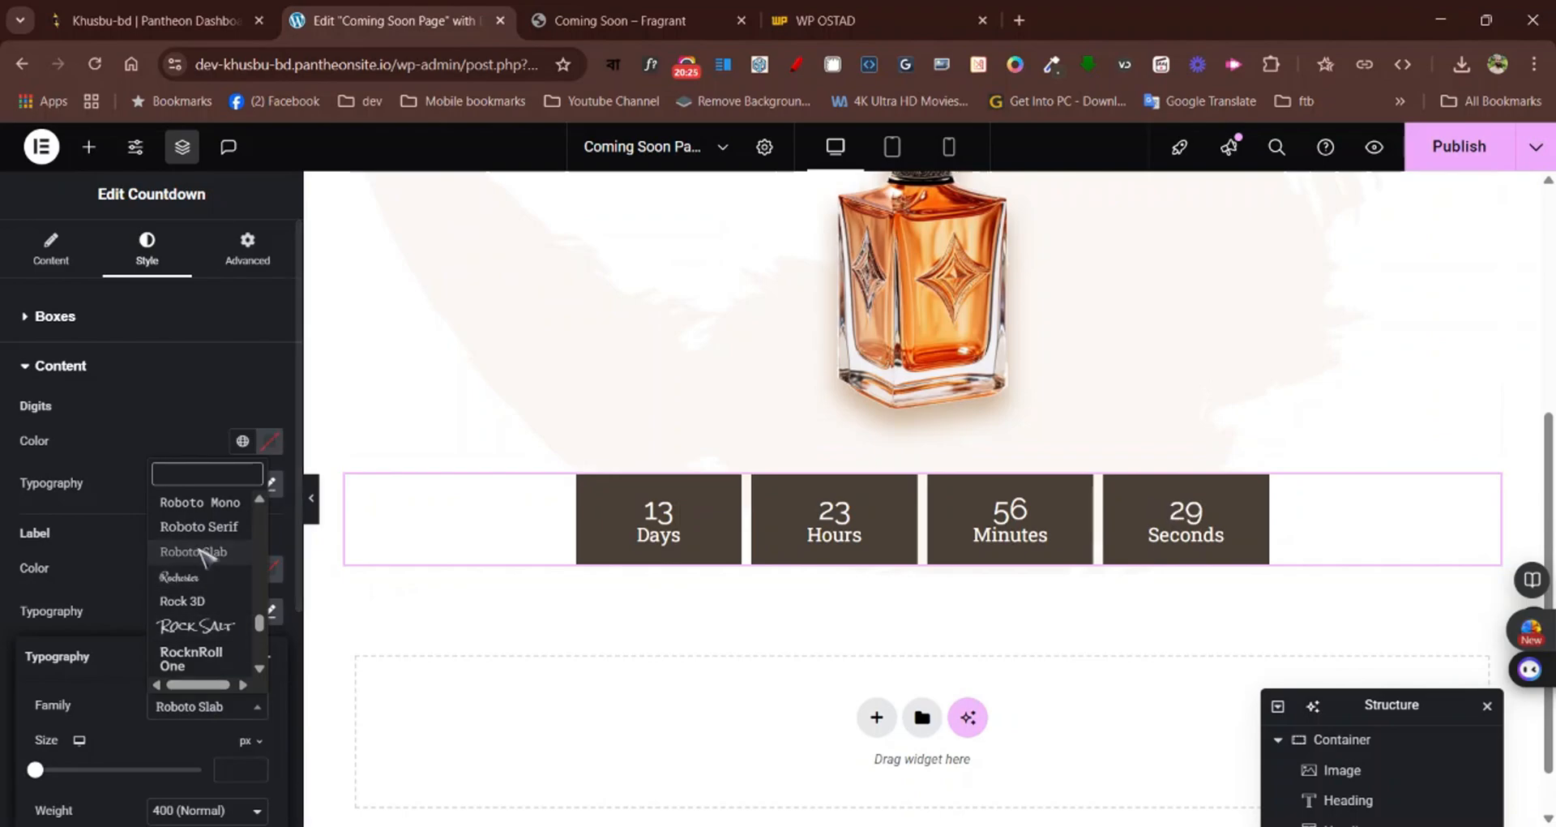
{"action": "type", "text": "rale"}
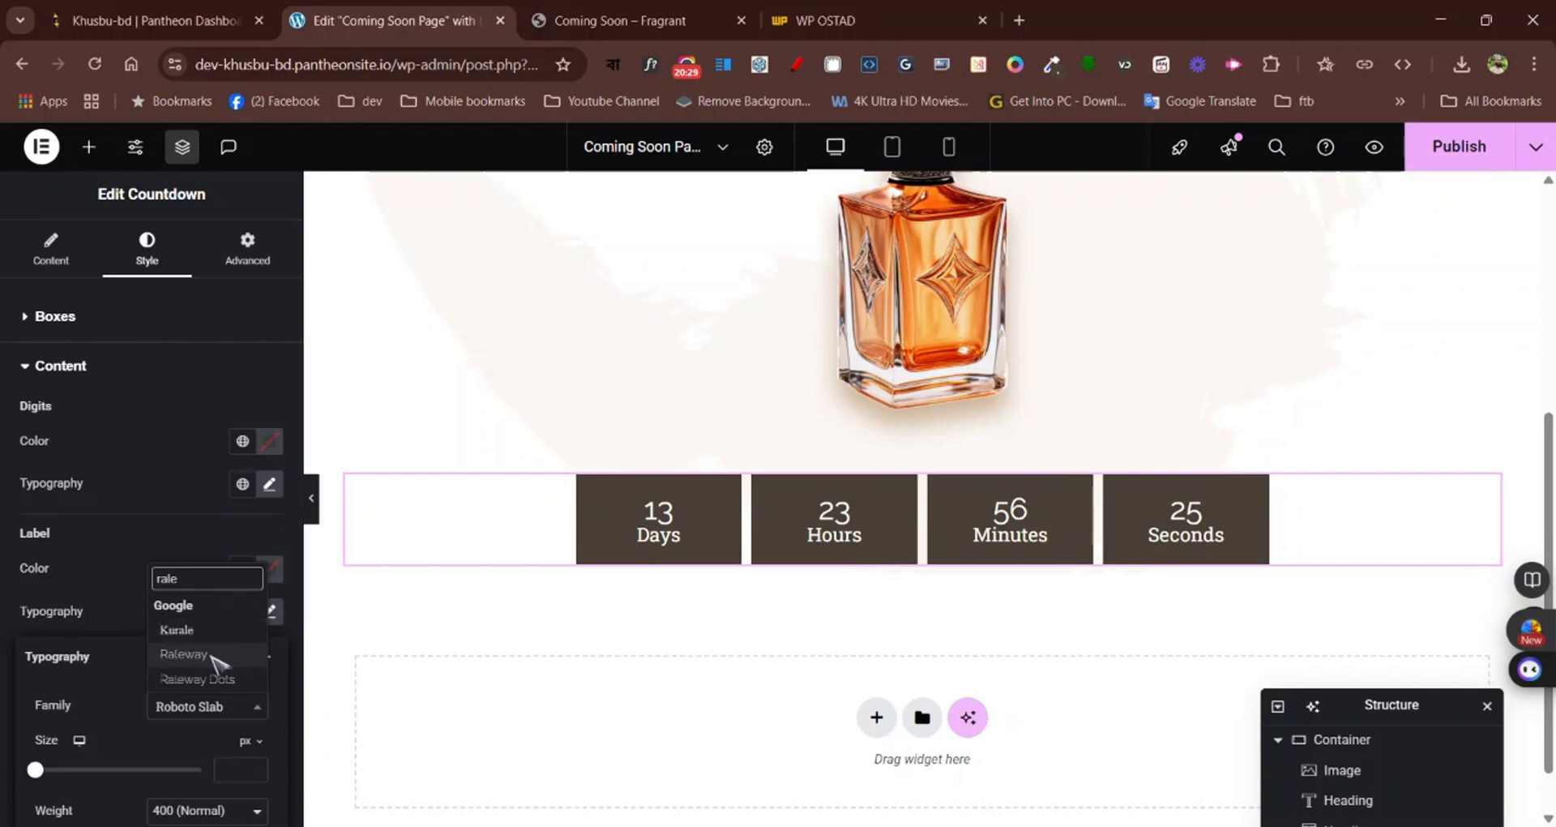
{"action": "left_click", "coordinate": [212, 653]}
{"action": "scroll", "coordinate": [227, 648], "scroll_direction": "down", "scroll_amount": 1}
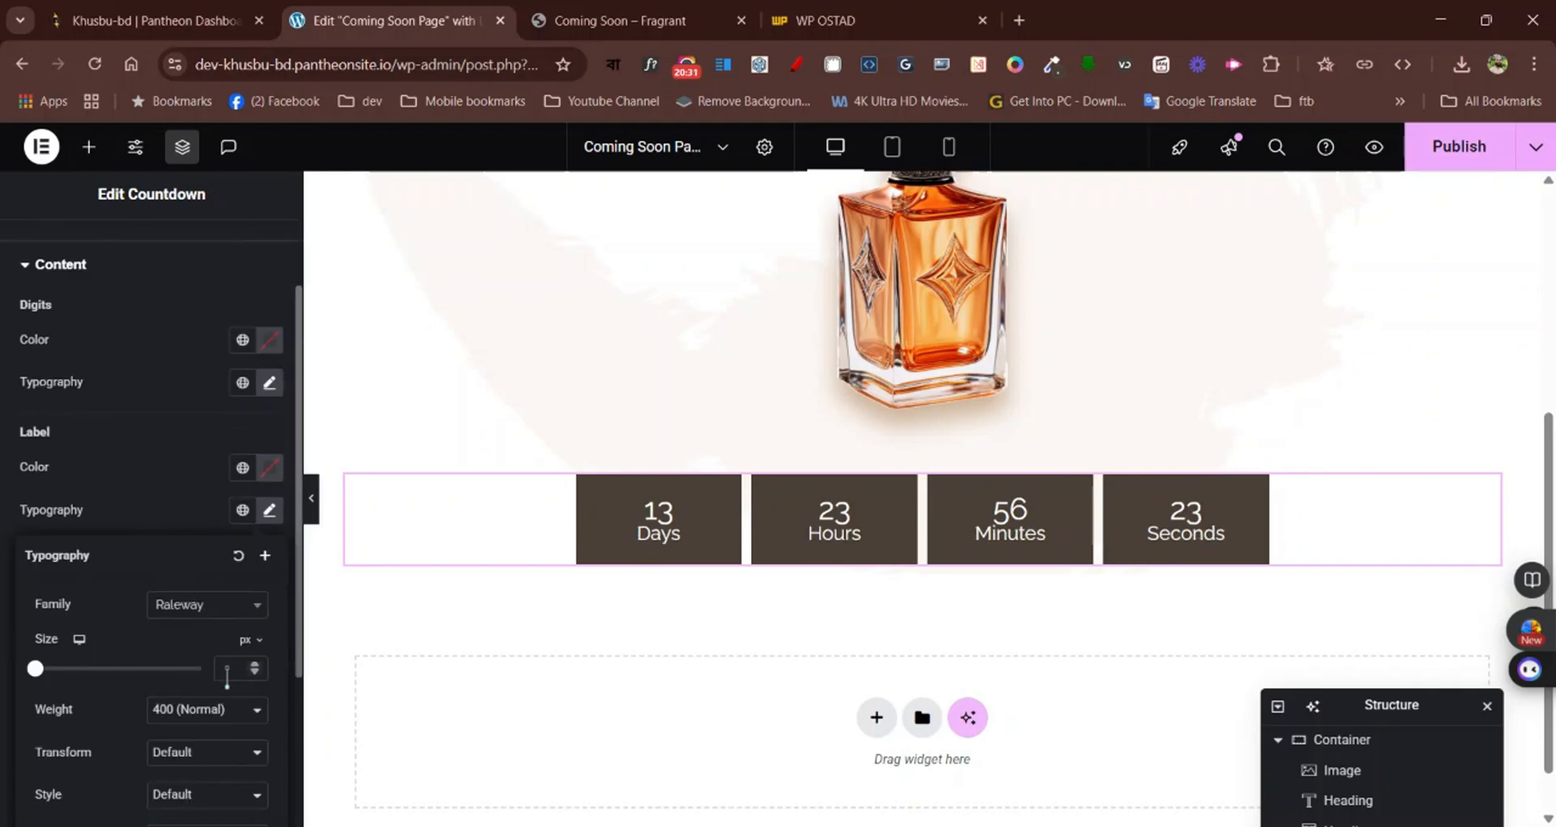
{"action": "type", "text": "14"}
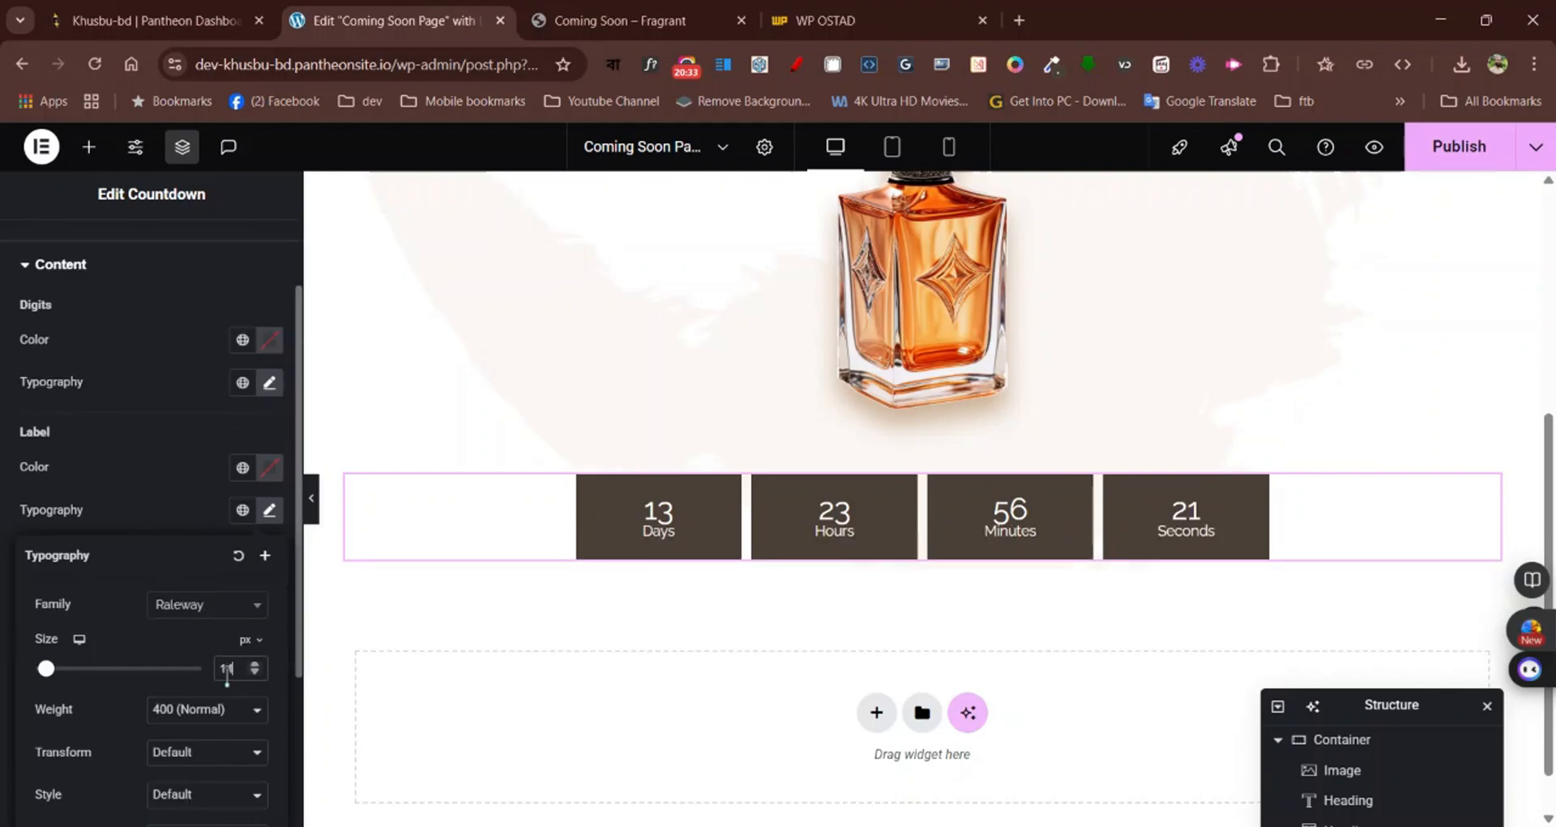
{"action": "left_click", "coordinate": [191, 523]}
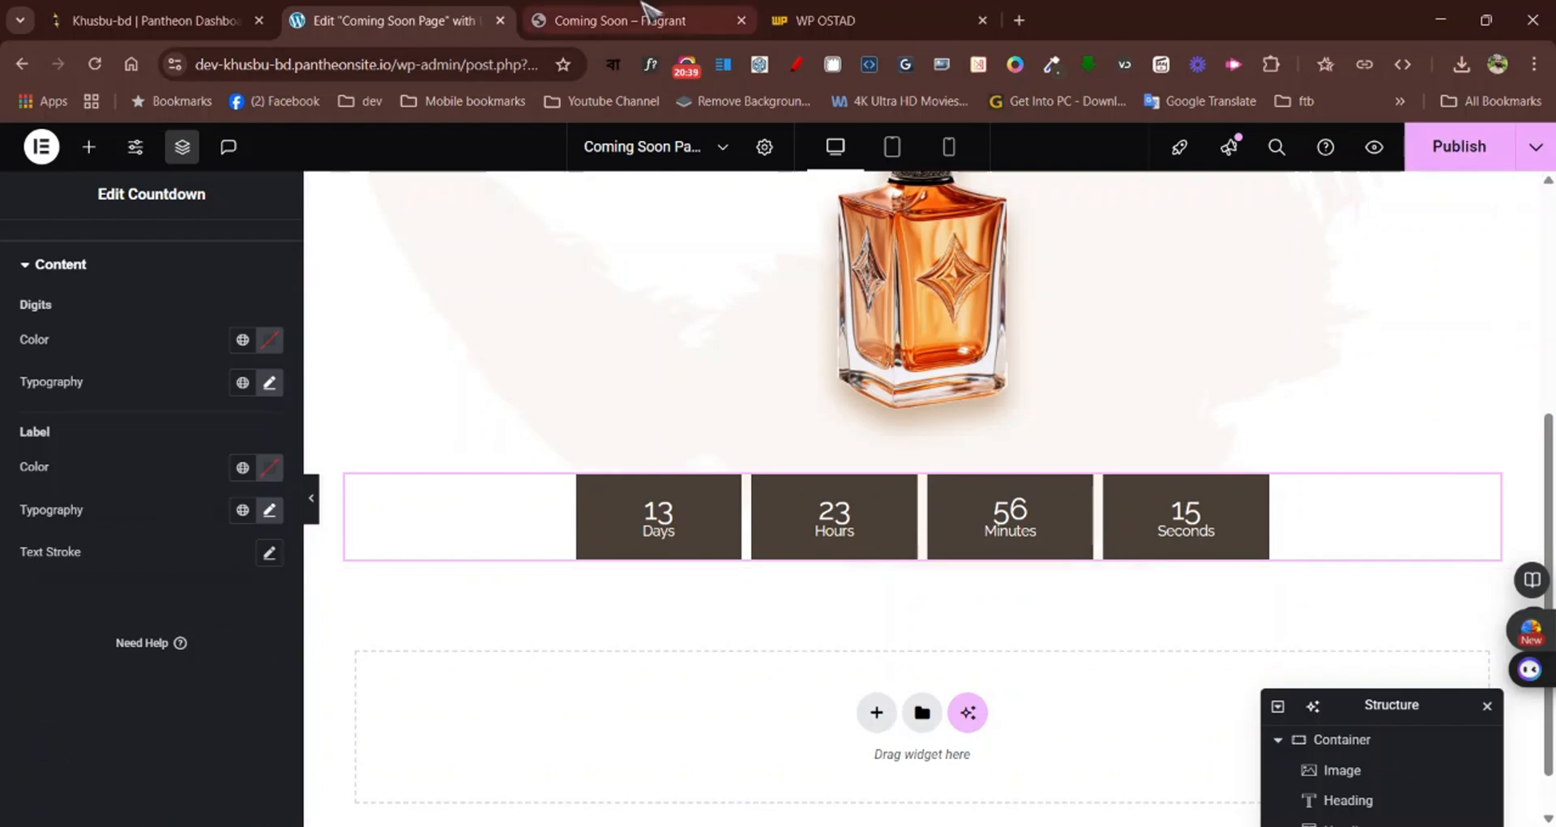
Compare the countdown with the one on the Fragrant page and set the countdown boxes' container width to 40%
{"action": "left_click", "coordinate": [646, 18]}
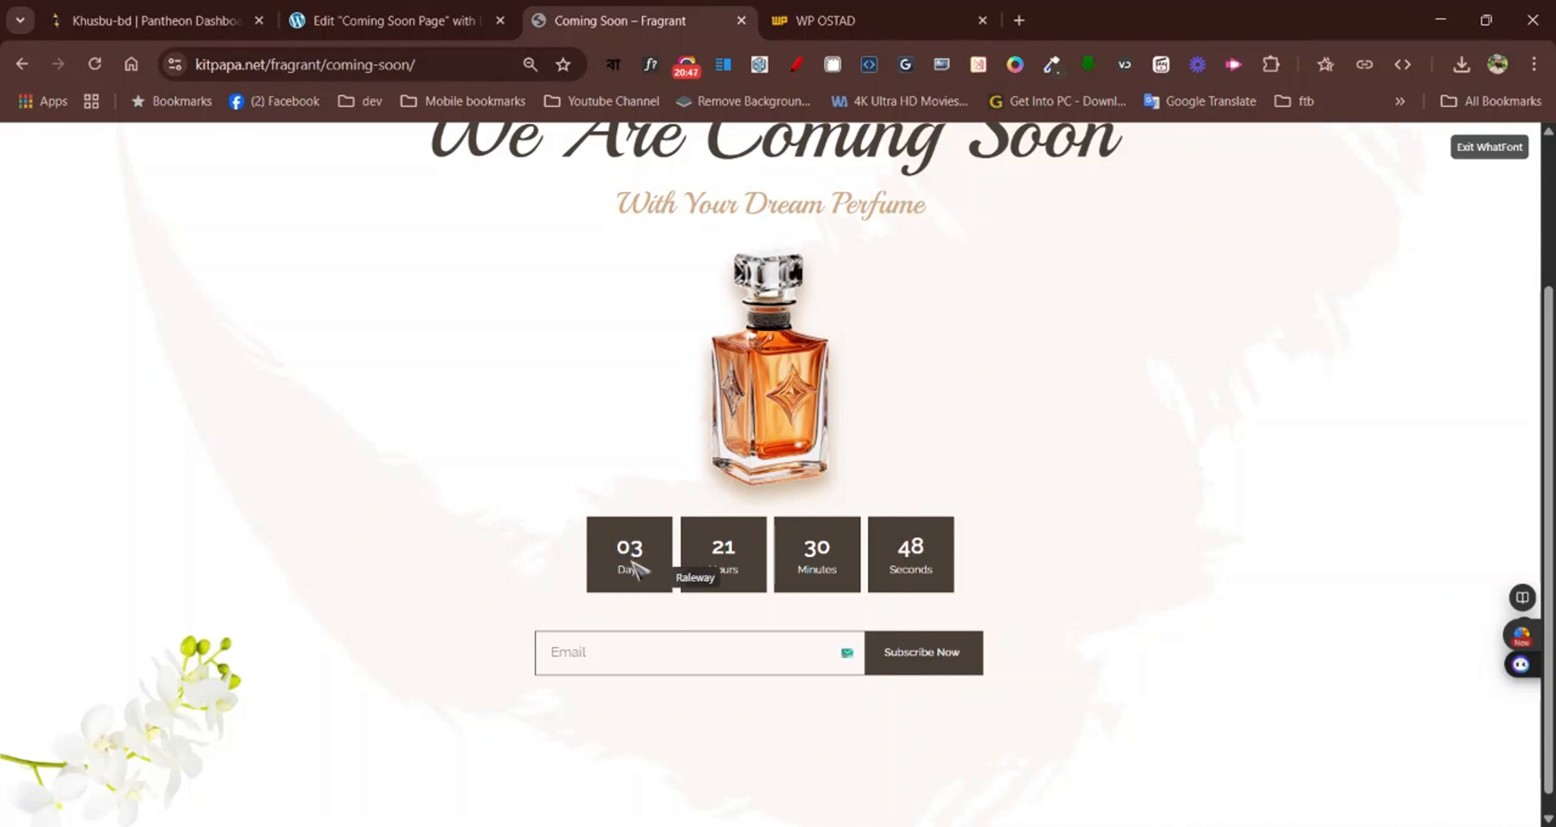
{"action": "left_click", "coordinate": [432, 23]}
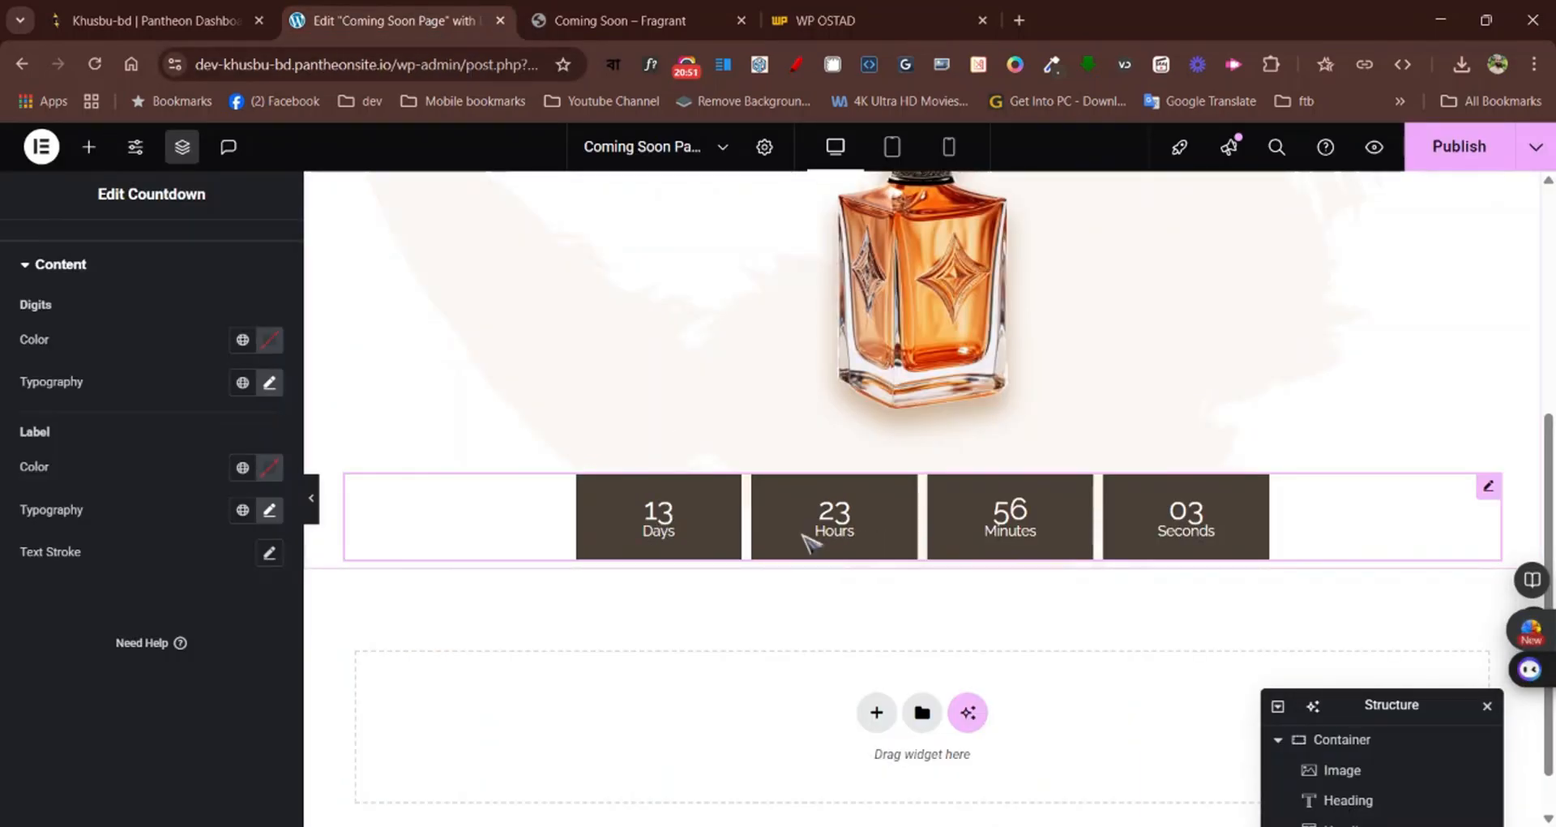
{"action": "scroll", "coordinate": [105, 365], "scroll_direction": "up", "scroll_amount": 3}
{"action": "left_click", "coordinate": [63, 315]}
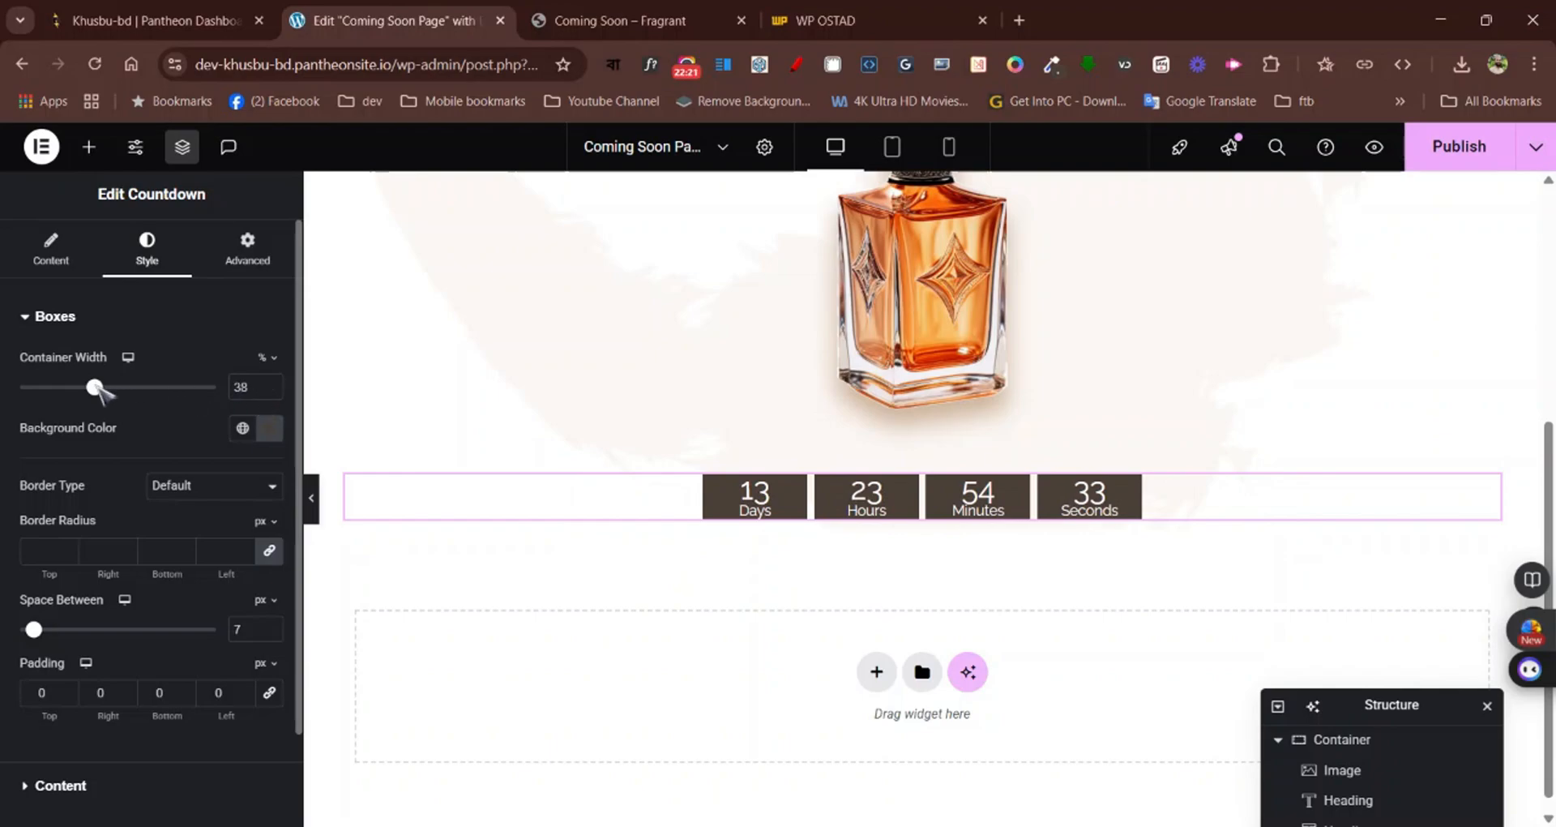
{"action": "left_click_drag", "start_coordinate": [96, 387], "coordinate": [138, 388]}
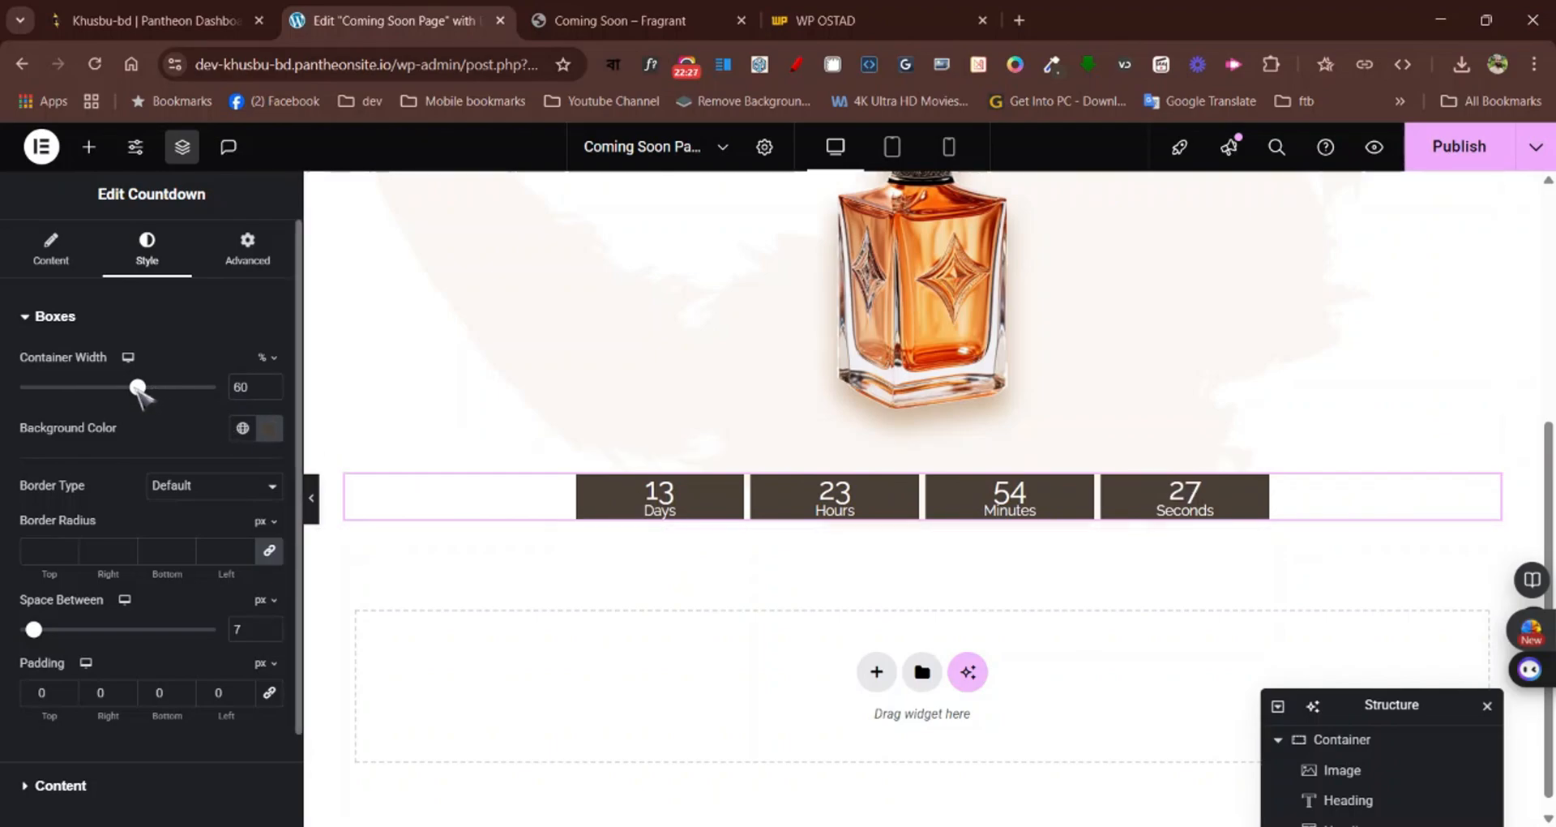
{"action": "left_click_drag", "start_coordinate": [137, 387], "coordinate": [102, 388]}
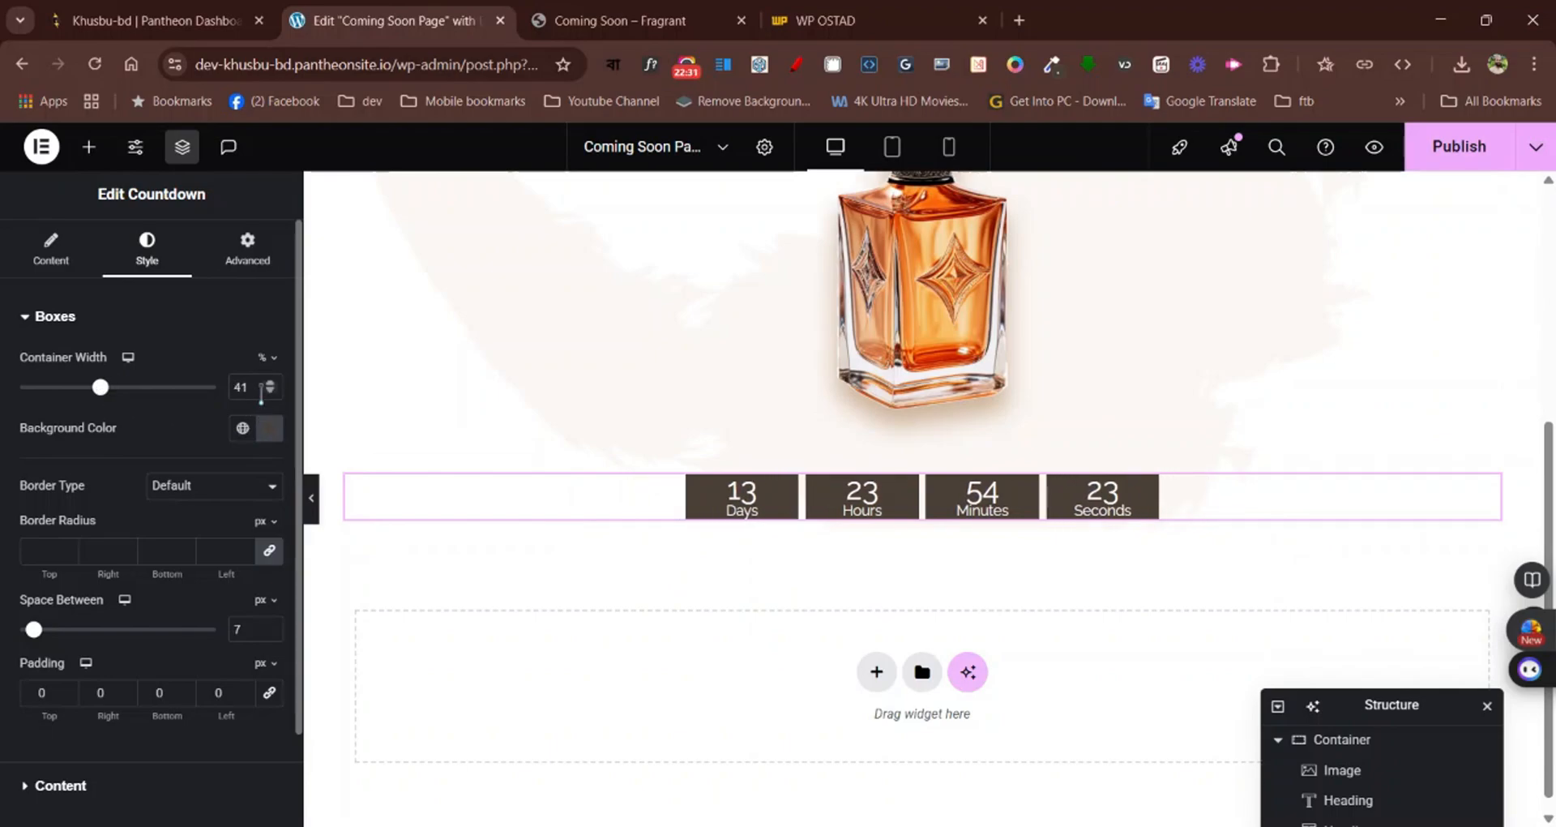
{"action": "left_click", "coordinate": [270, 391]}
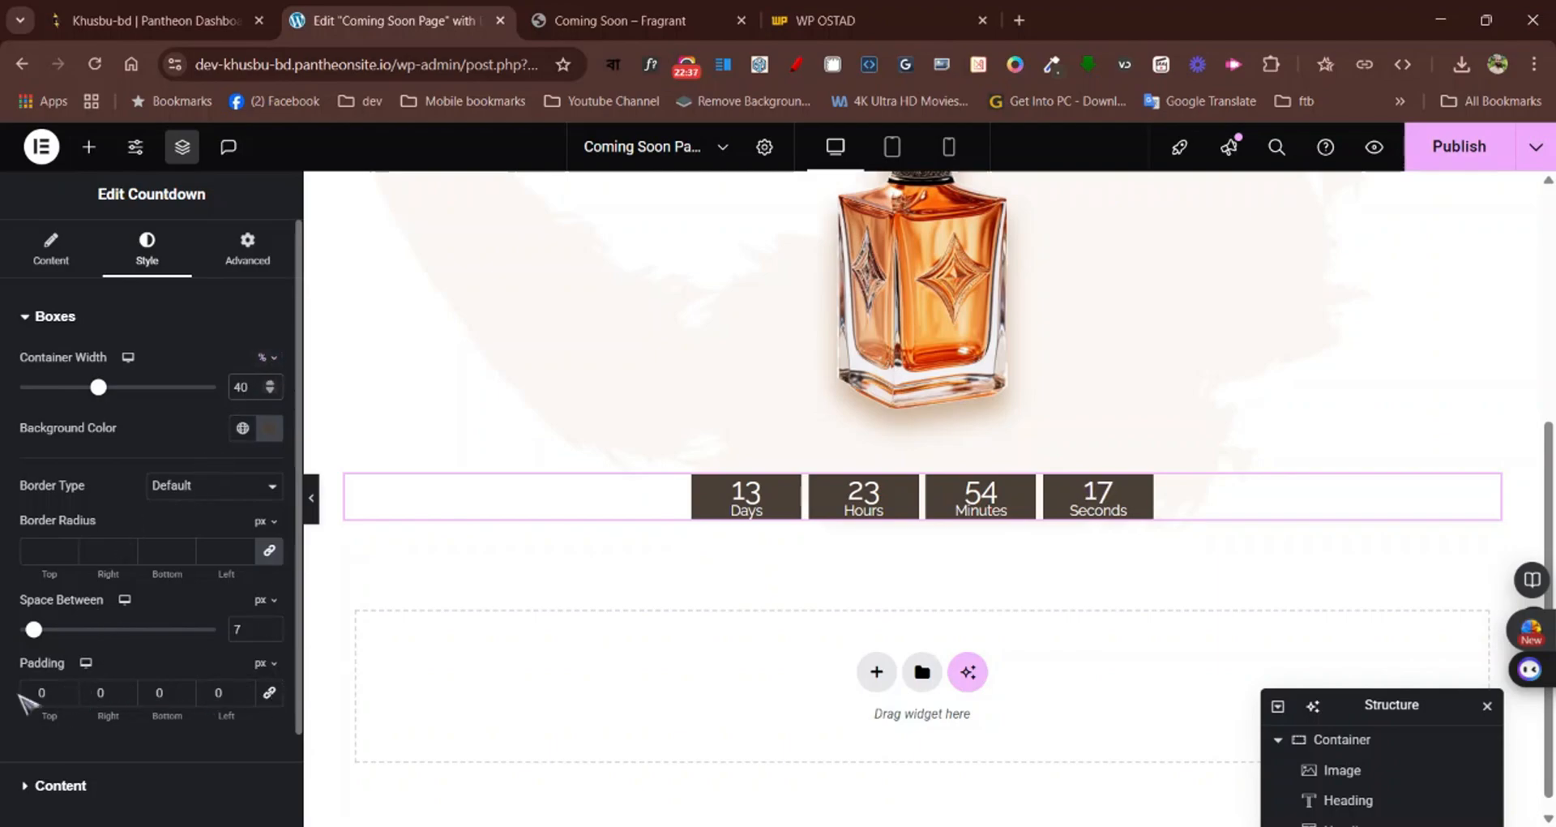
Set the countdown boxes' top and bottom padding to 20 px and the space between them to 10 px
{"action": "type", "text": "2"}
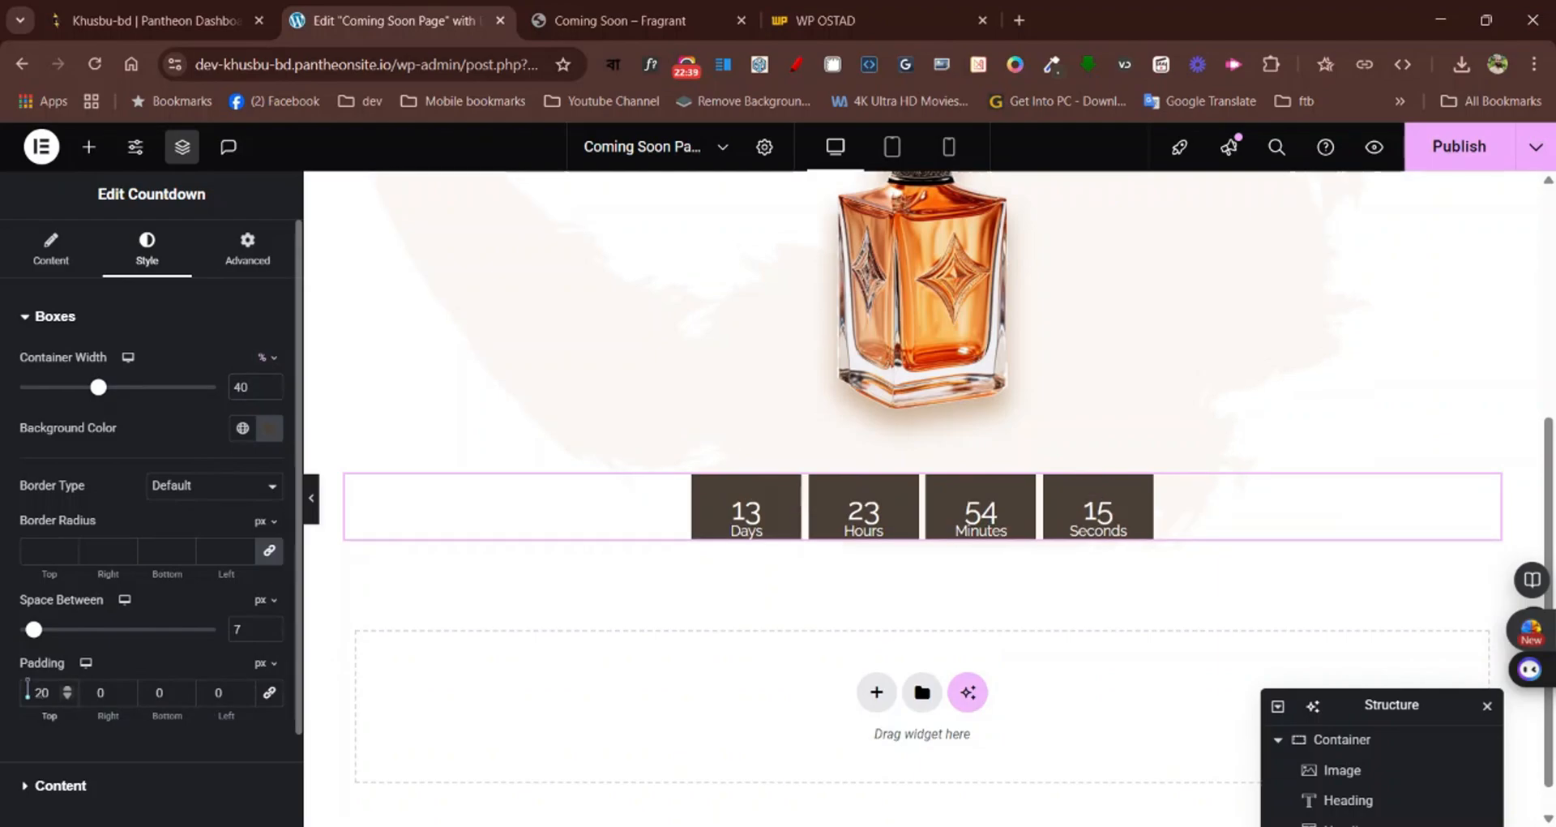
{"action": "left_click", "coordinate": [145, 693]}
{"action": "type", "text": "2"}
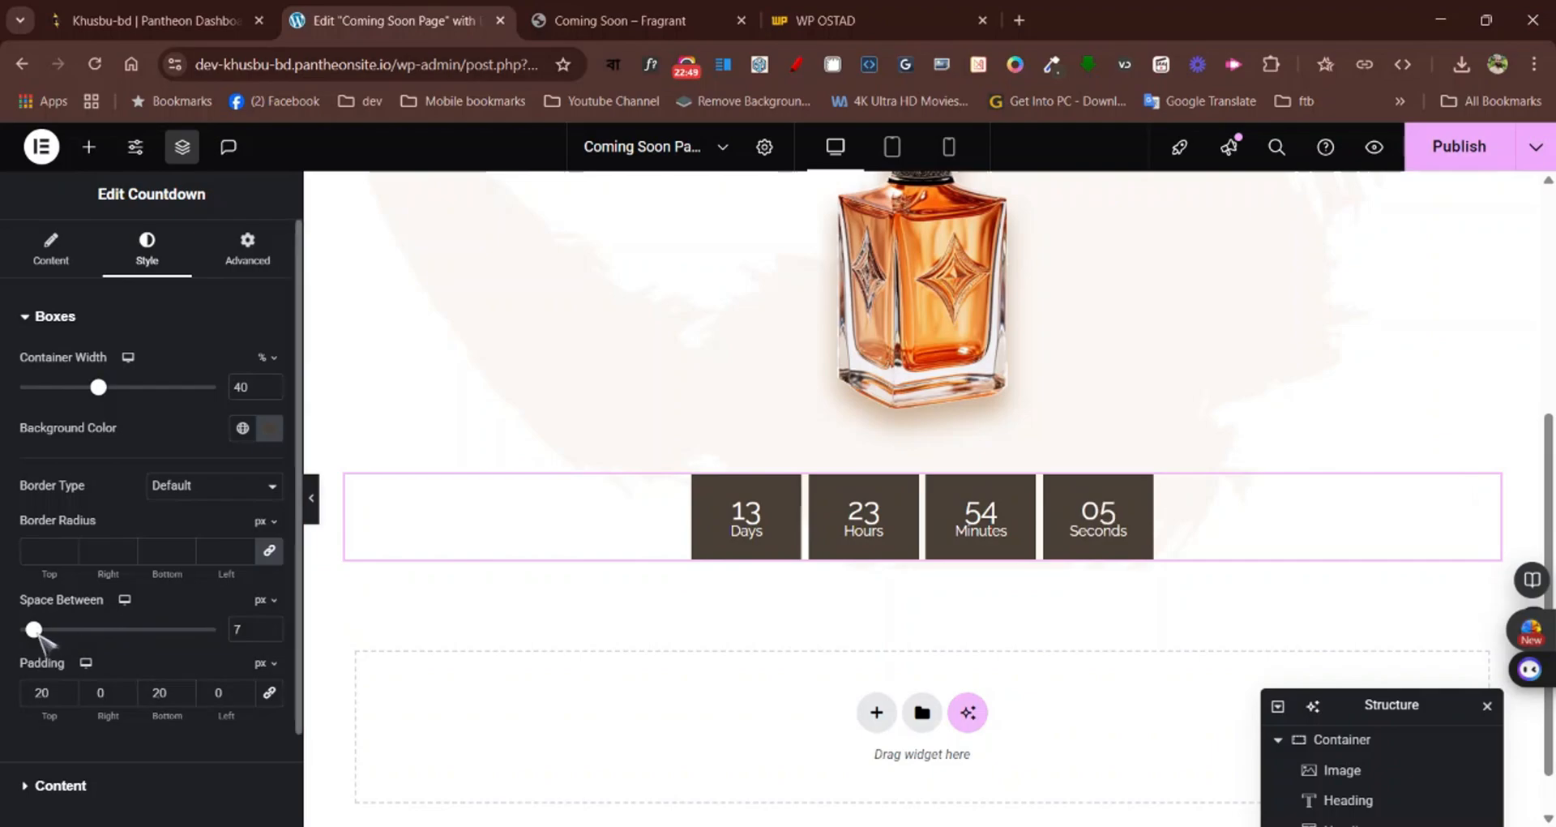
{"action": "left_click_drag", "start_coordinate": [35, 631], "coordinate": [39, 631]}
{"action": "left_click", "coordinate": [271, 625]}
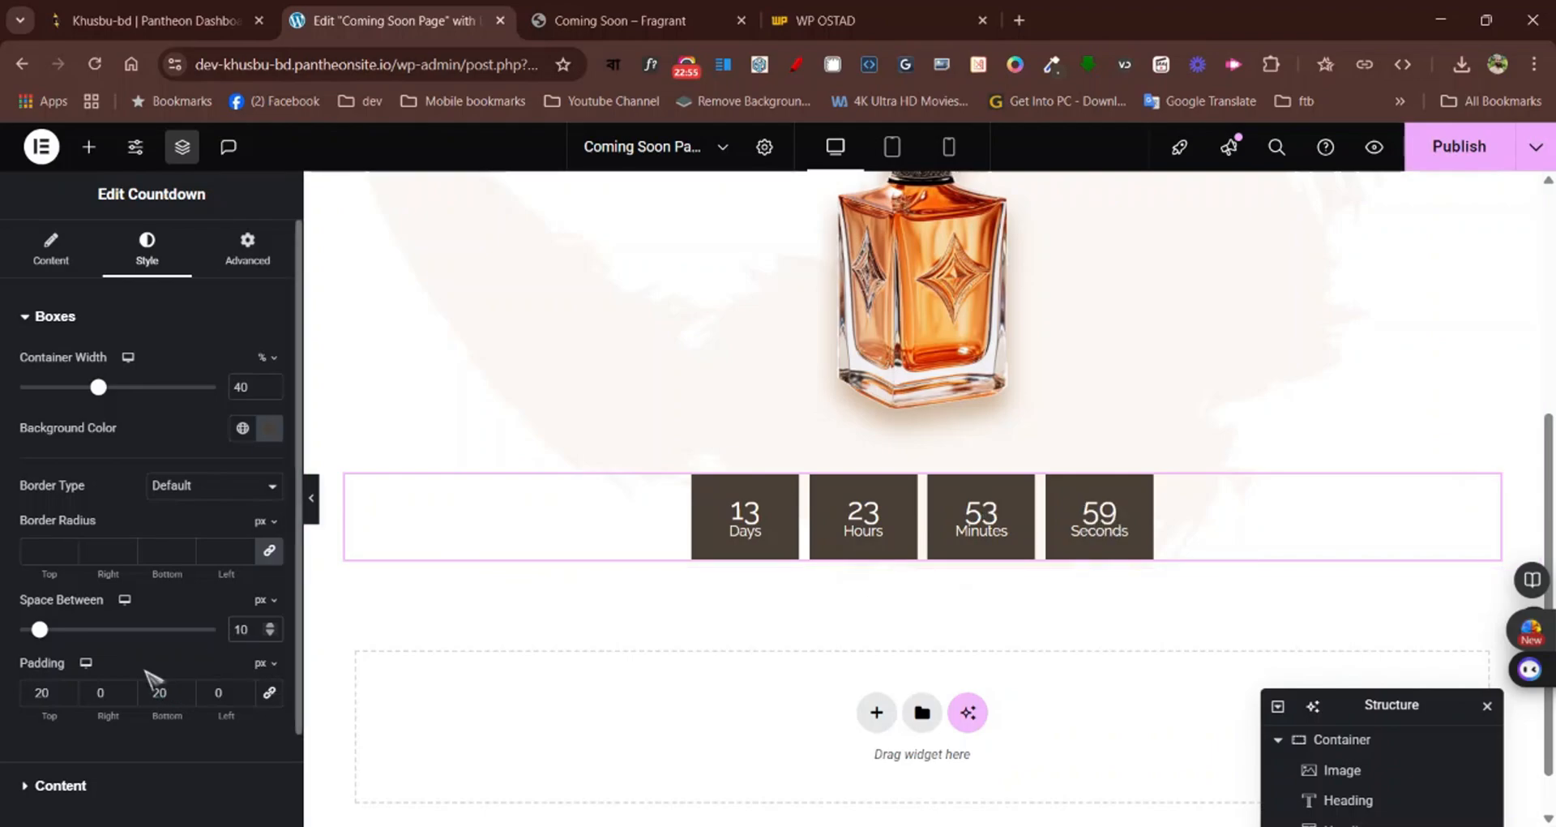
Publish the coming-soon page and review its layout from the logo down to the countdown
{"action": "left_click", "coordinate": [1459, 147]}
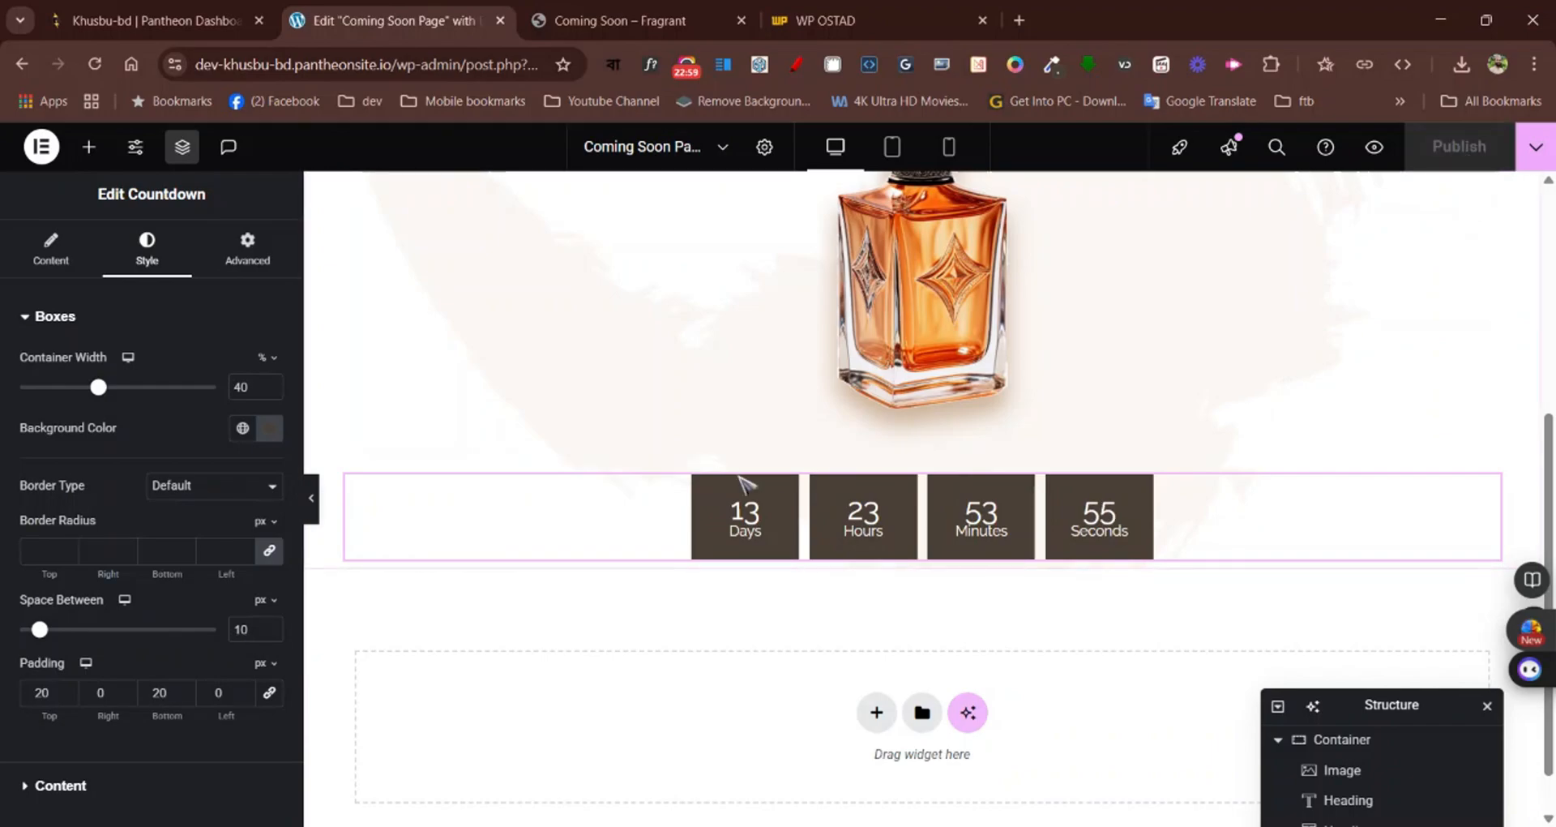
{"action": "scroll", "coordinate": [663, 486], "scroll_direction": "up", "scroll_amount": 5}
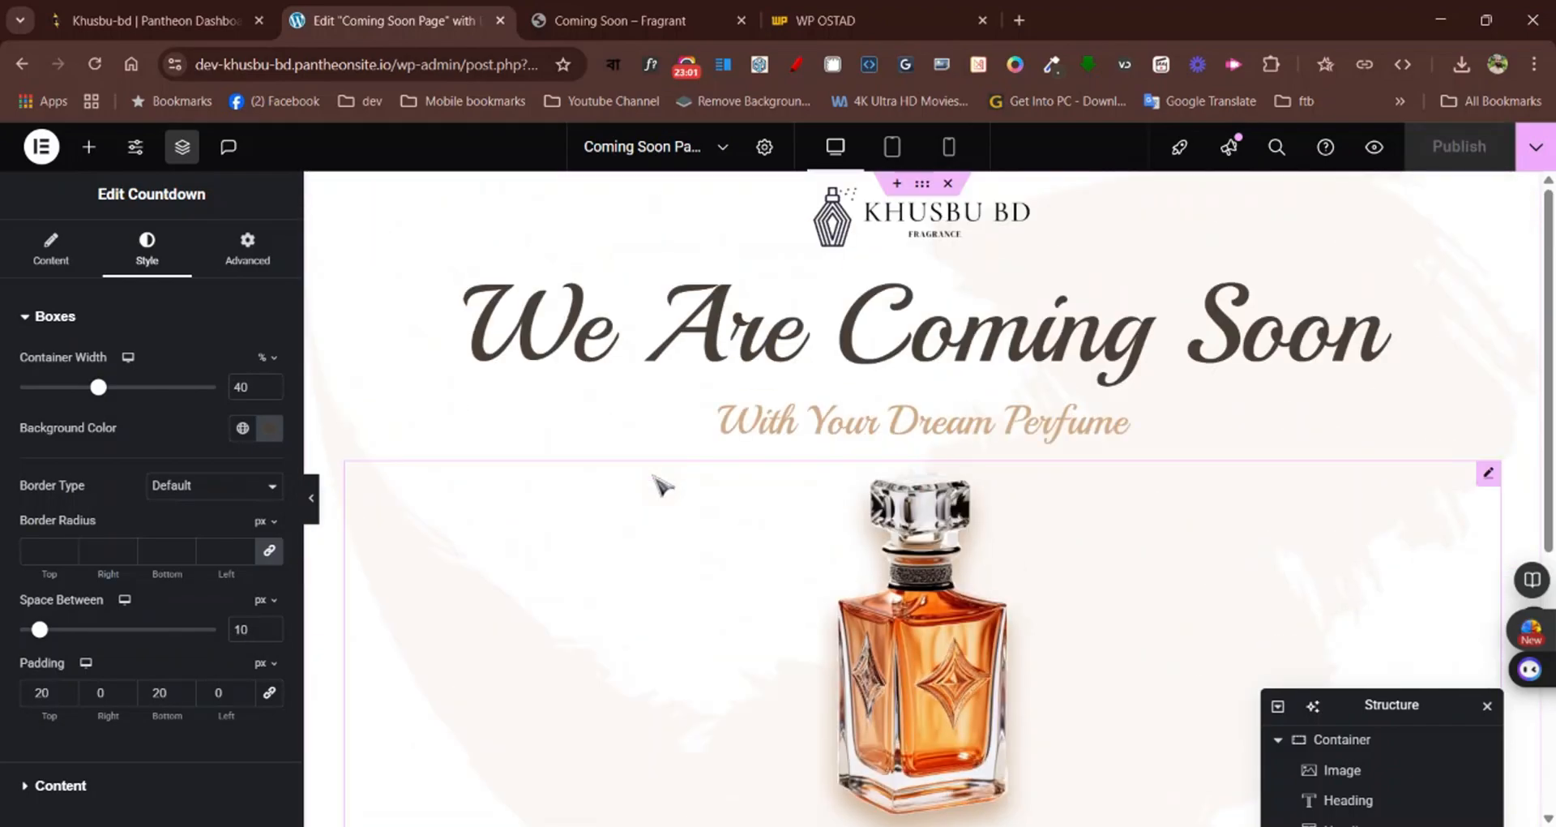
{"action": "scroll", "coordinate": [660, 489], "scroll_direction": "down", "scroll_amount": 5}
{"action": "scroll", "coordinate": [660, 489], "scroll_direction": "up", "scroll_amount": 5}
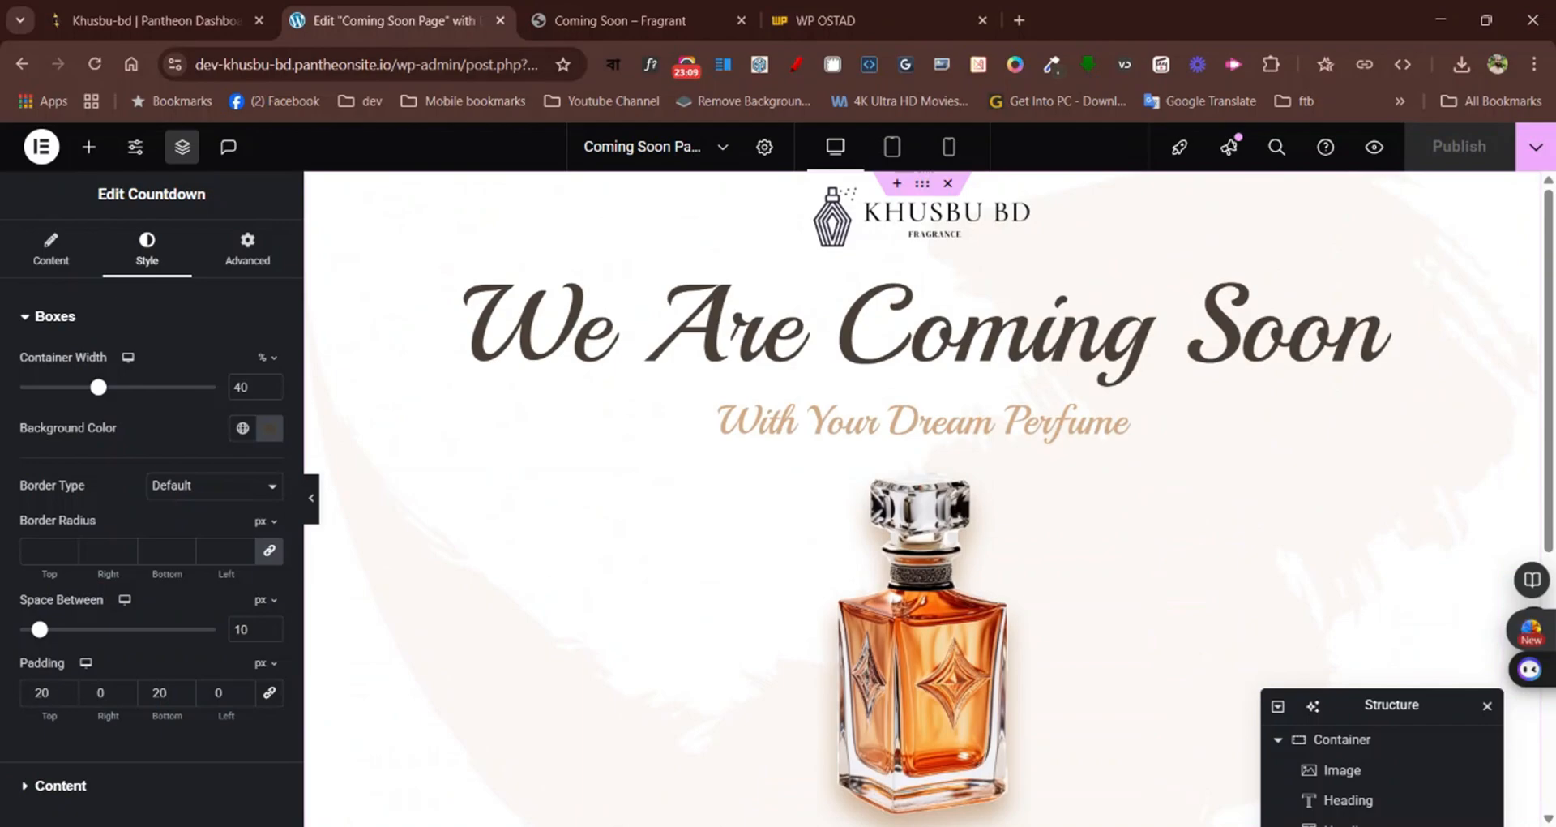
{"action": "scroll", "coordinate": [679, 466], "scroll_direction": "down", "scroll_amount": 5}
{"action": "scroll", "coordinate": [679, 466], "scroll_direction": "up", "scroll_amount": 5}
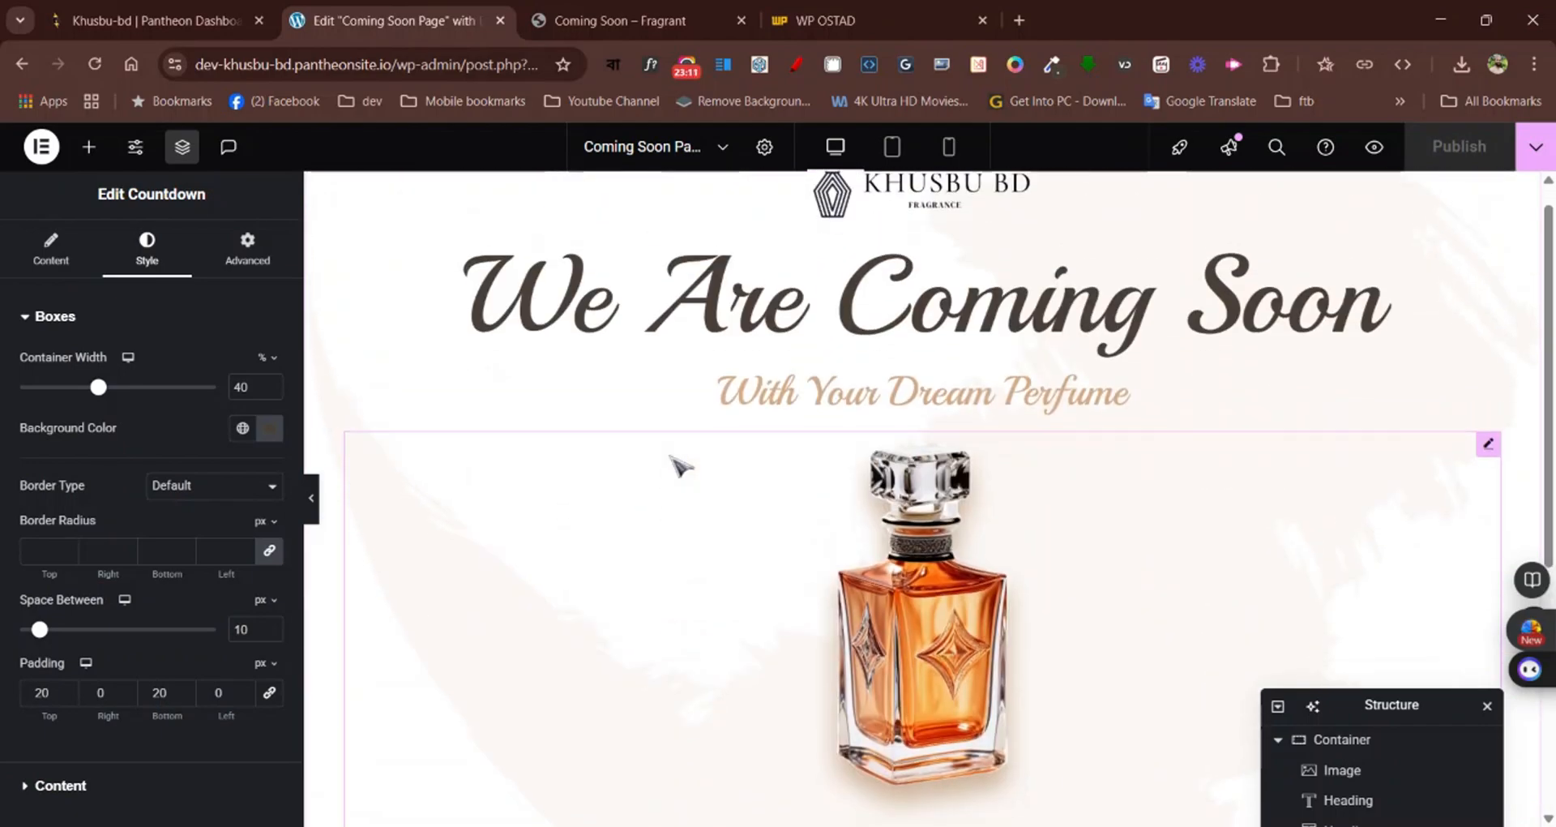
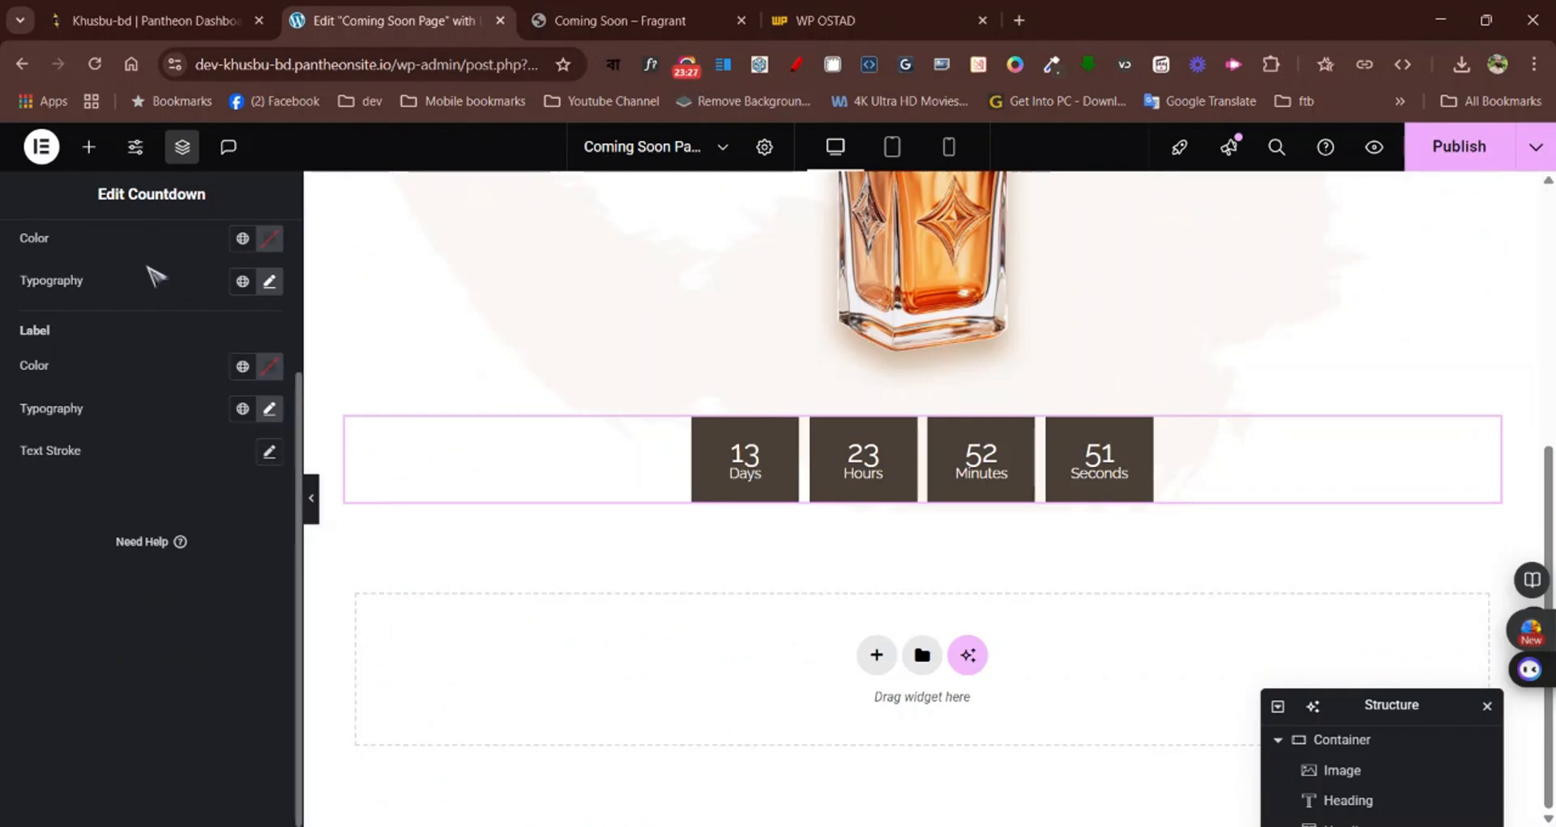
Set the line height of the countdown digits to 40 px
{"action": "scroll", "coordinate": [149, 278], "scroll_direction": "up", "scroll_amount": 3}
{"action": "left_click", "coordinate": [138, 314]}
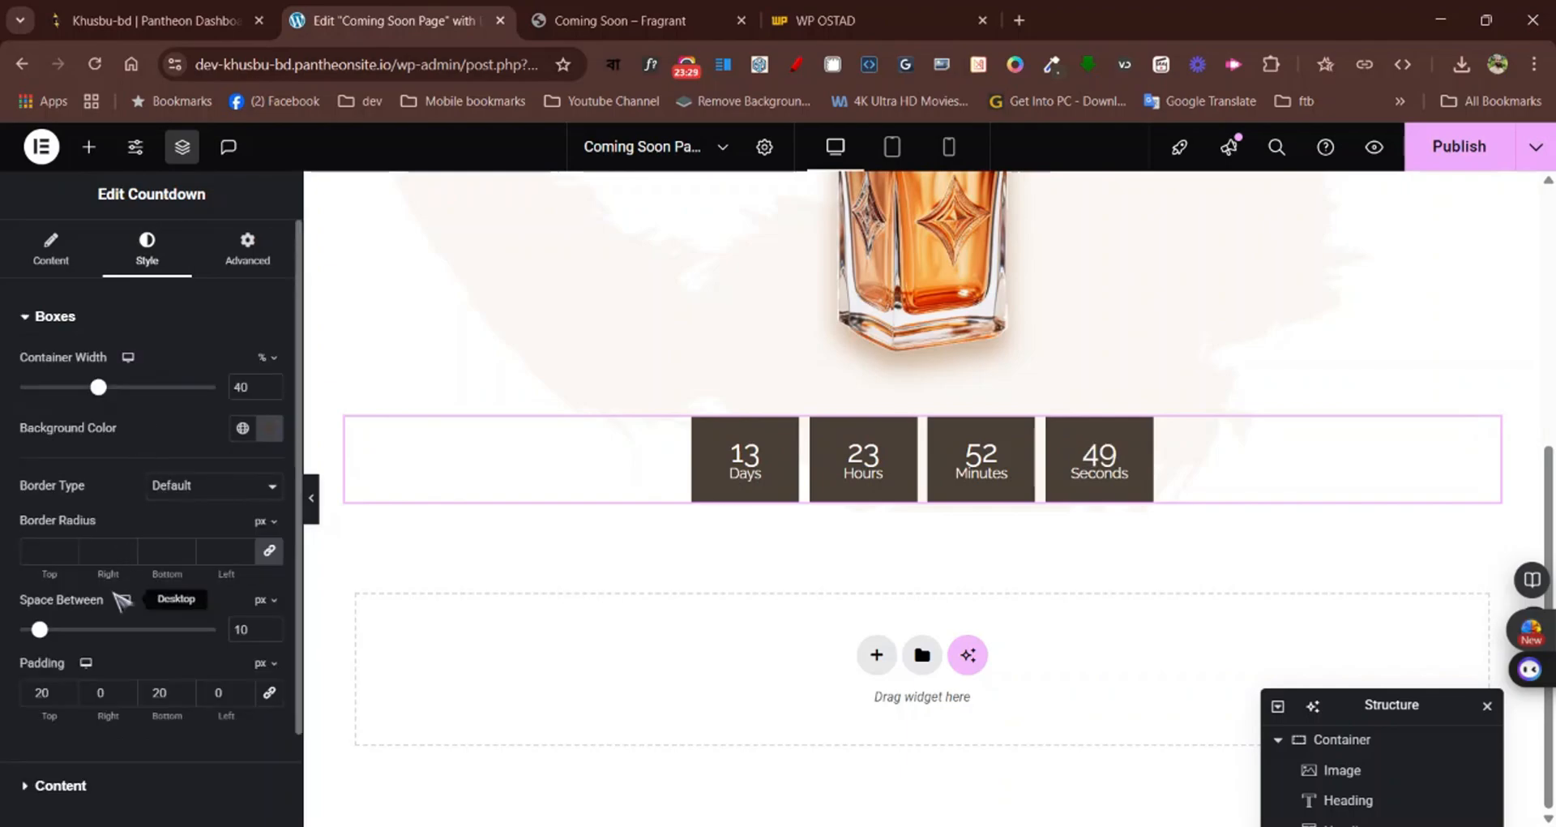
{"action": "scroll", "coordinate": [122, 600], "scroll_direction": "down", "scroll_amount": 2}
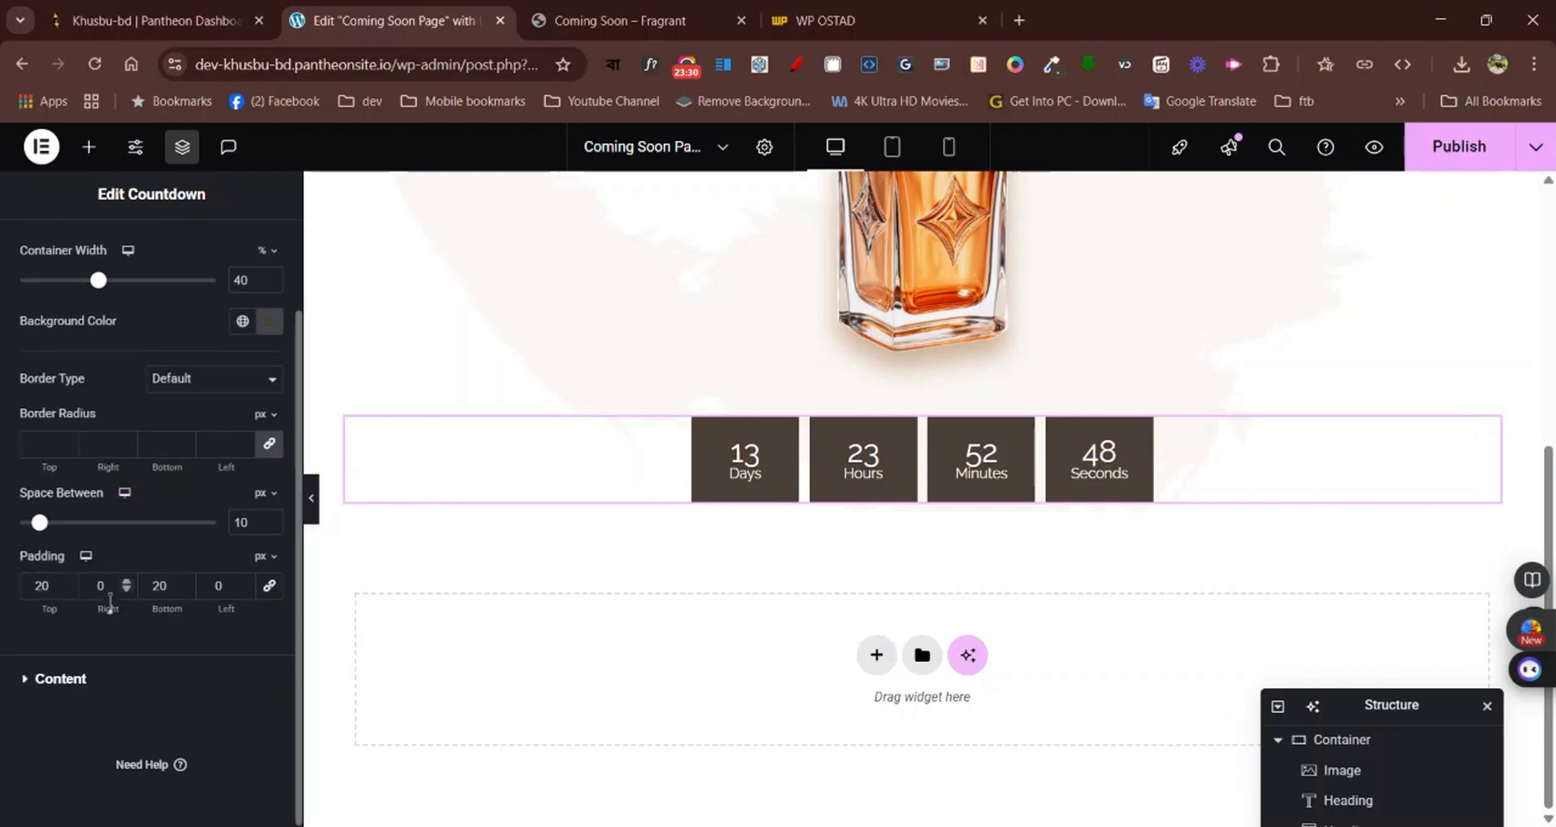
{"action": "left_click", "coordinate": [109, 693]}
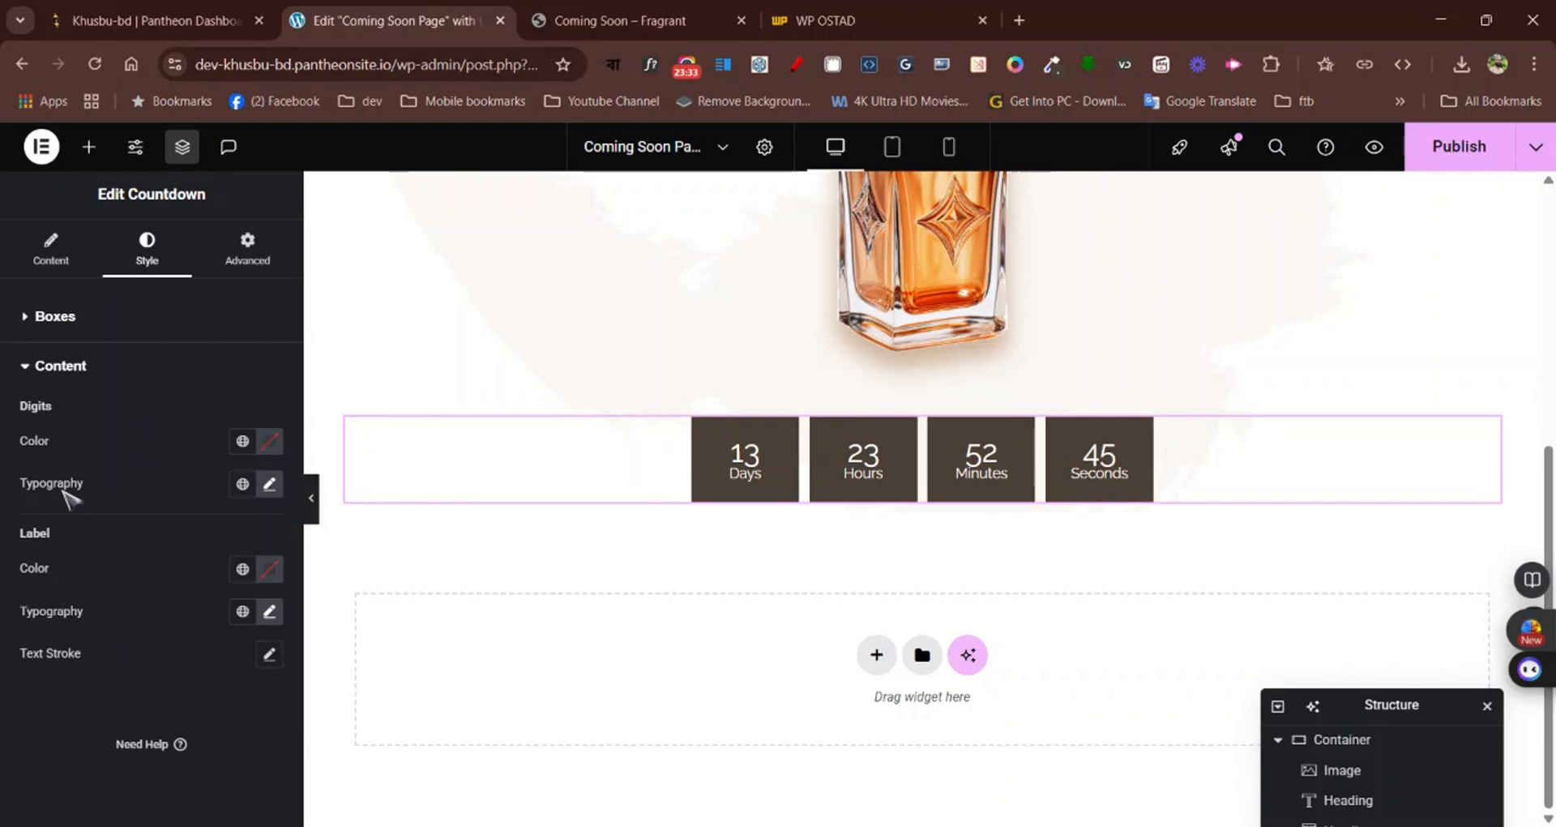
{"action": "left_click", "coordinate": [270, 486]}
{"action": "scroll", "coordinate": [158, 671], "scroll_direction": "down", "scroll_amount": 3}
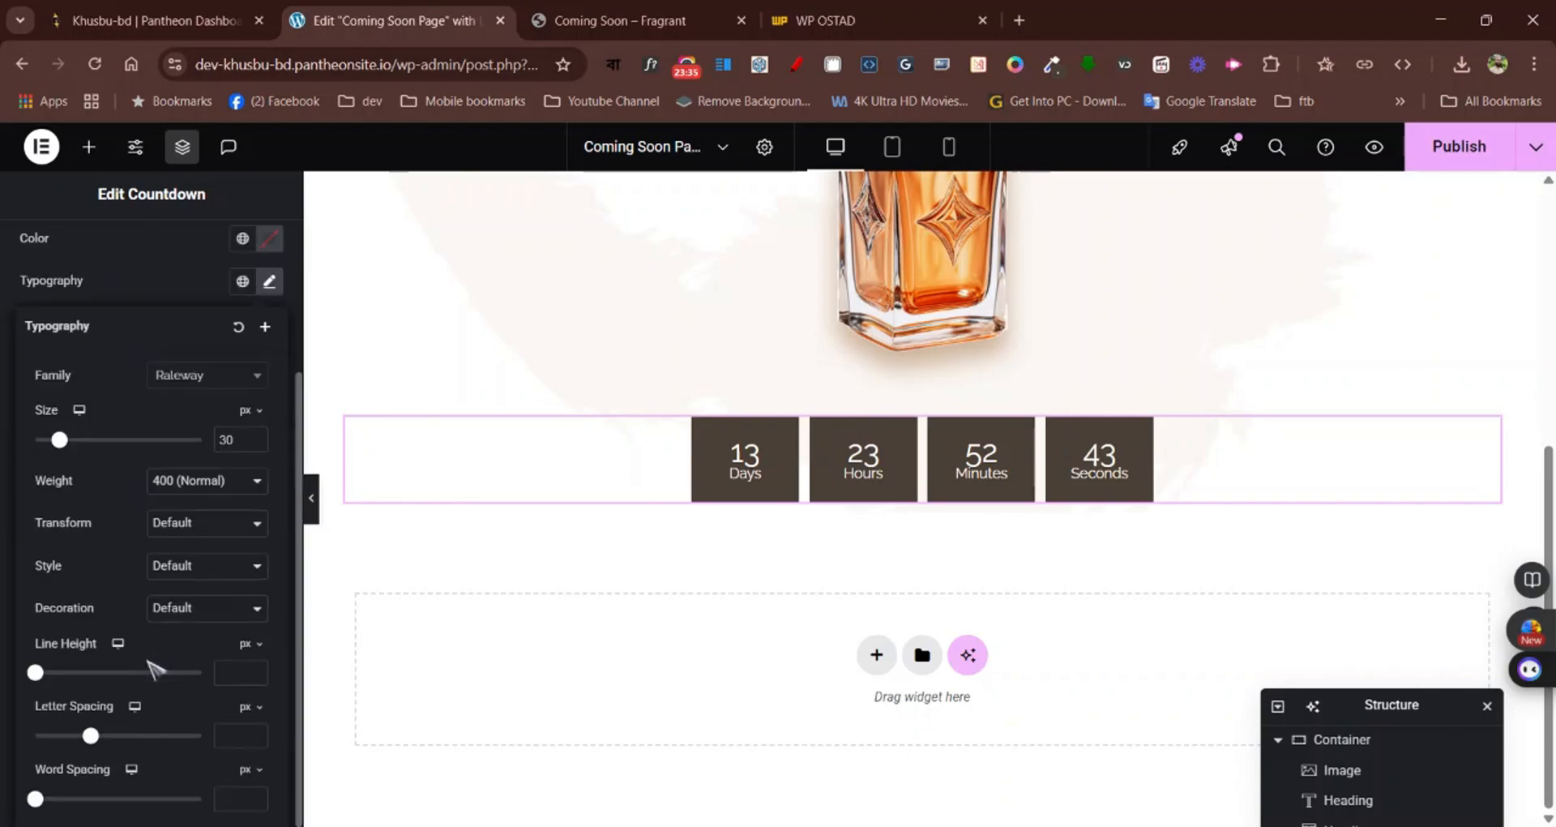
{"action": "left_click_drag", "start_coordinate": [35, 673], "coordinate": [100, 673]}
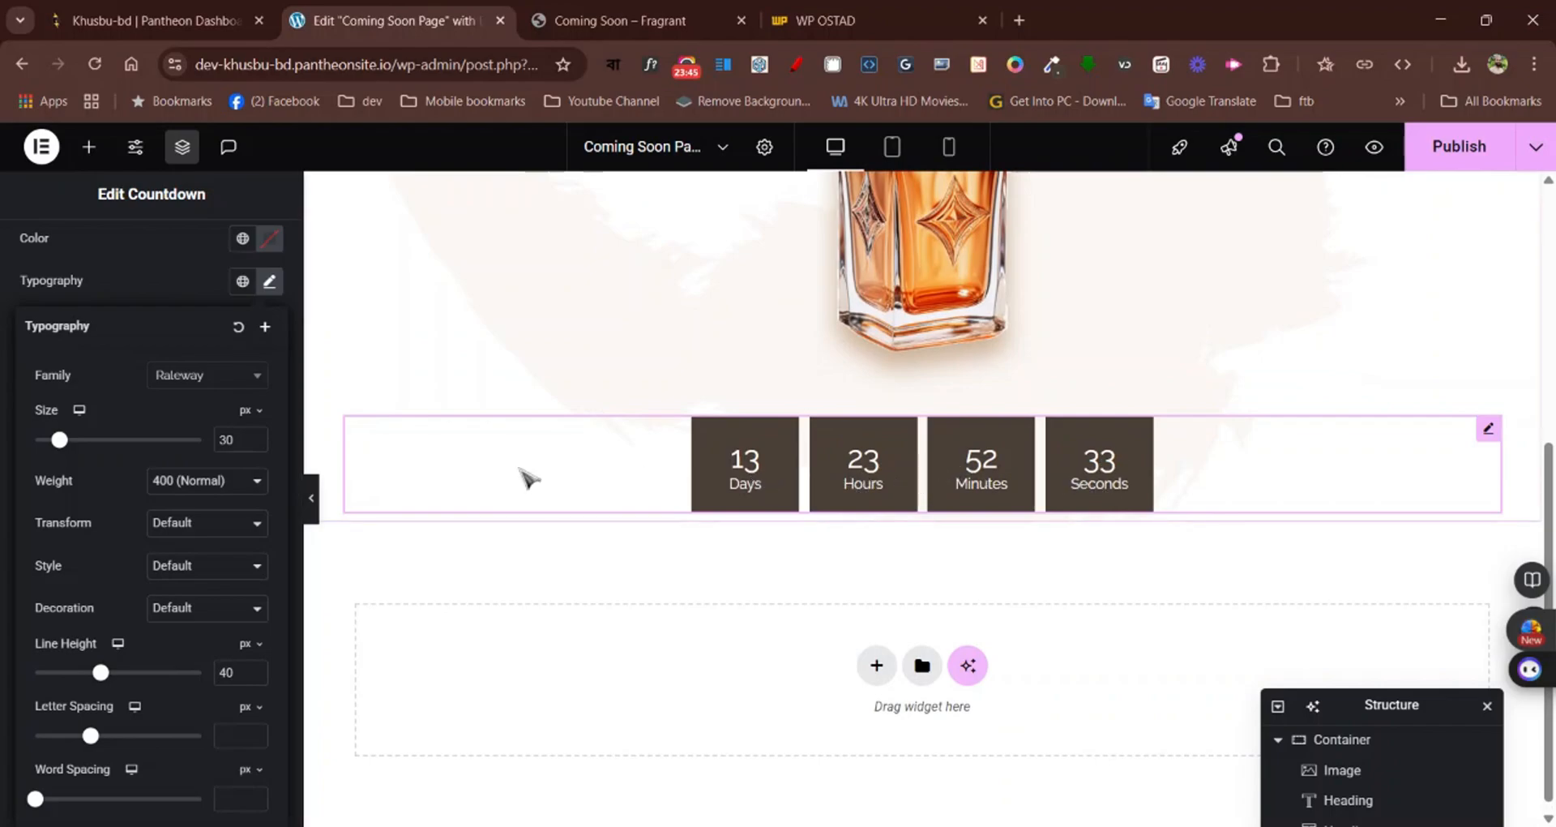
{"action": "left_click", "coordinate": [197, 281]}
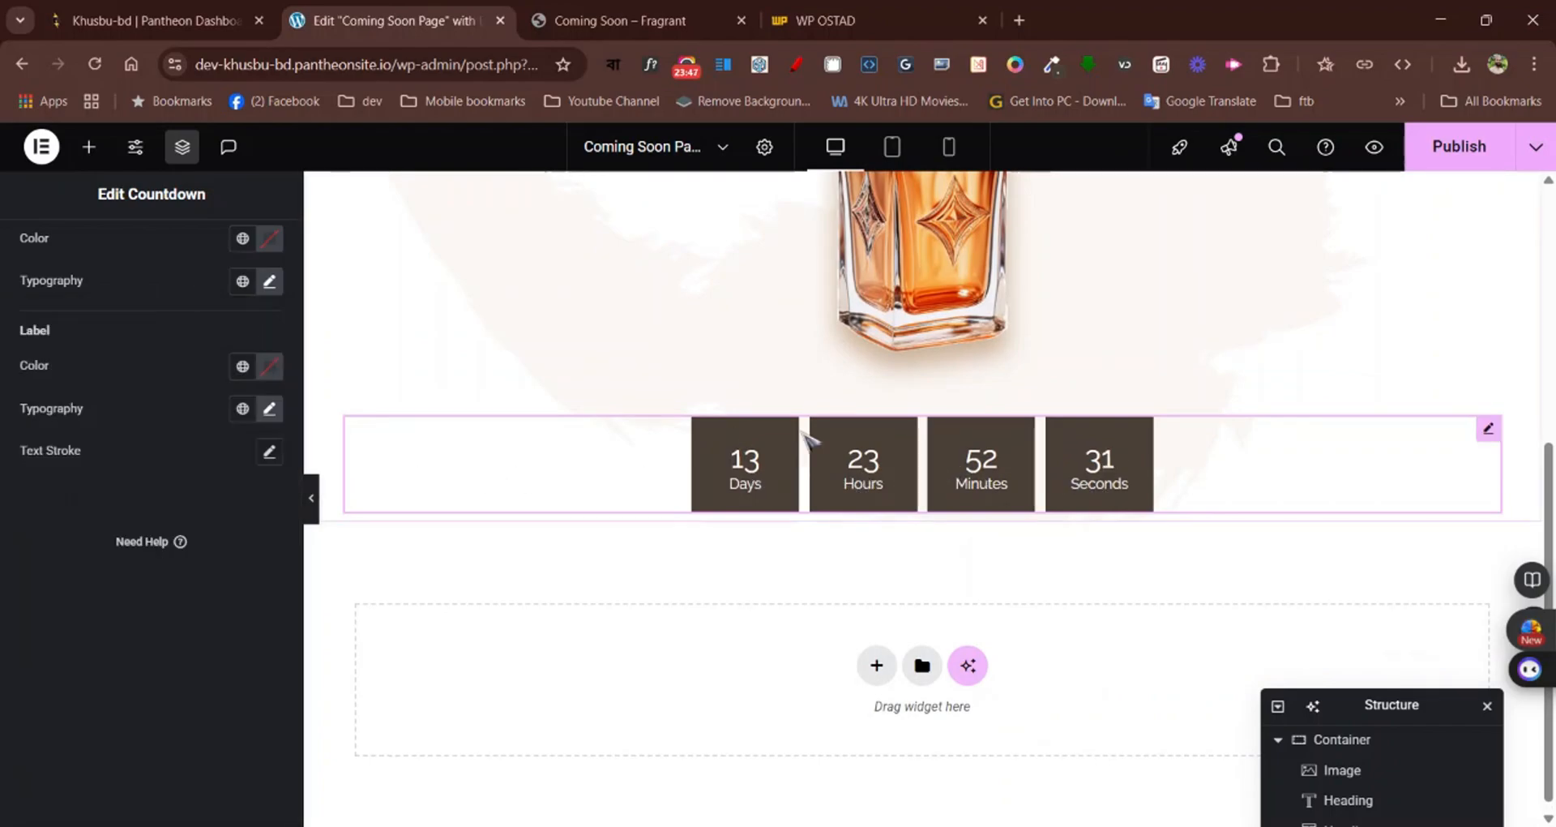
Review the page layout and examine the email subscription form below the countdown on the Fragrant page
{"action": "scroll", "coordinate": [810, 439], "scroll_direction": "up", "scroll_amount": 3}
{"action": "scroll", "coordinate": [810, 440], "scroll_direction": "down", "scroll_amount": 3}
{"action": "scroll", "coordinate": [811, 441], "scroll_direction": "up", "scroll_amount": 3}
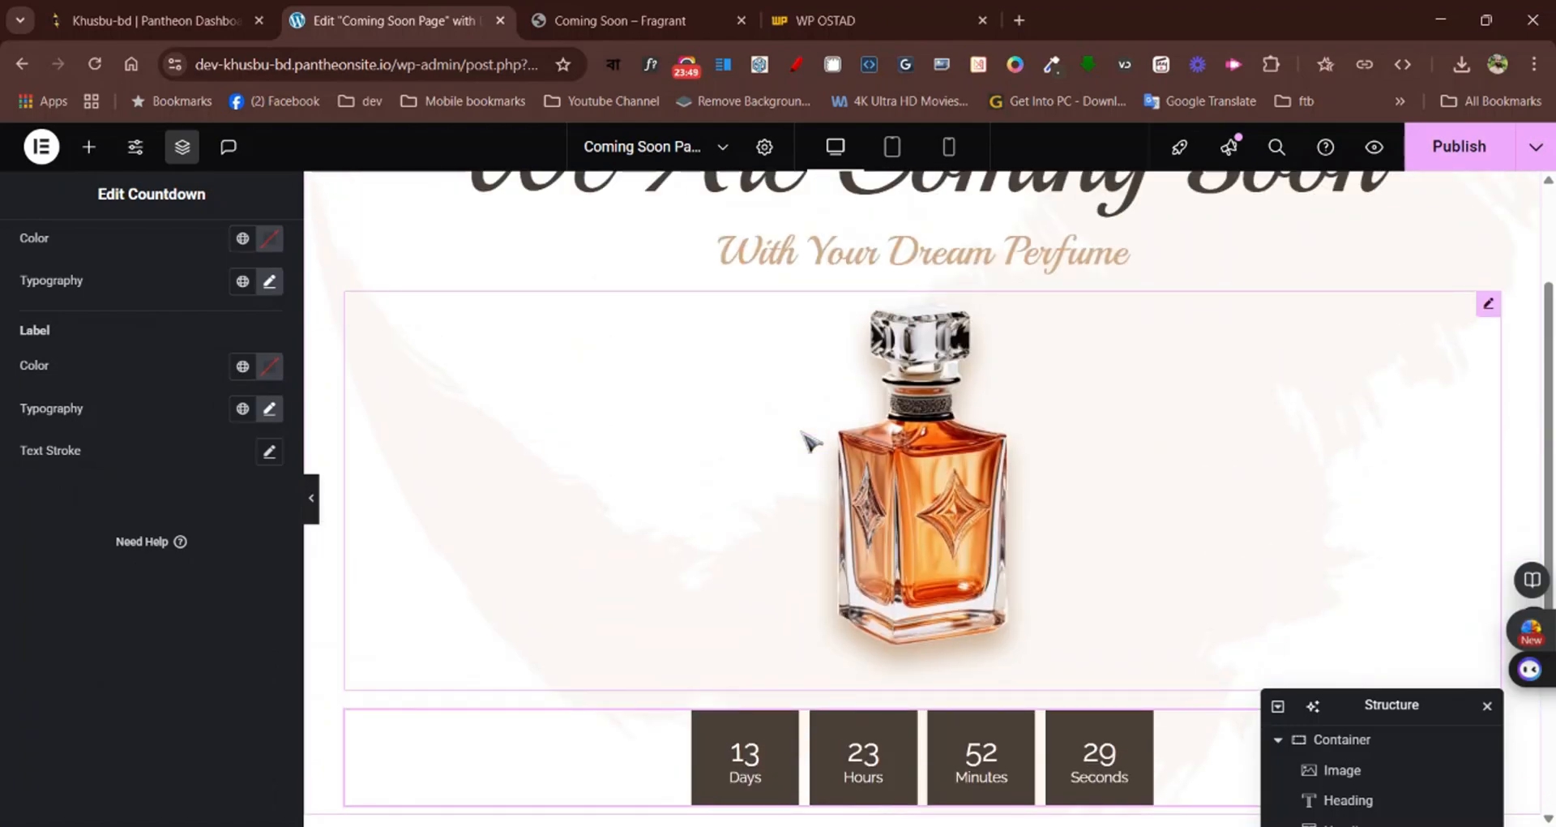
{"action": "scroll", "coordinate": [810, 442], "scroll_direction": "up", "scroll_amount": 3}
{"action": "left_click", "coordinate": [671, 16]}
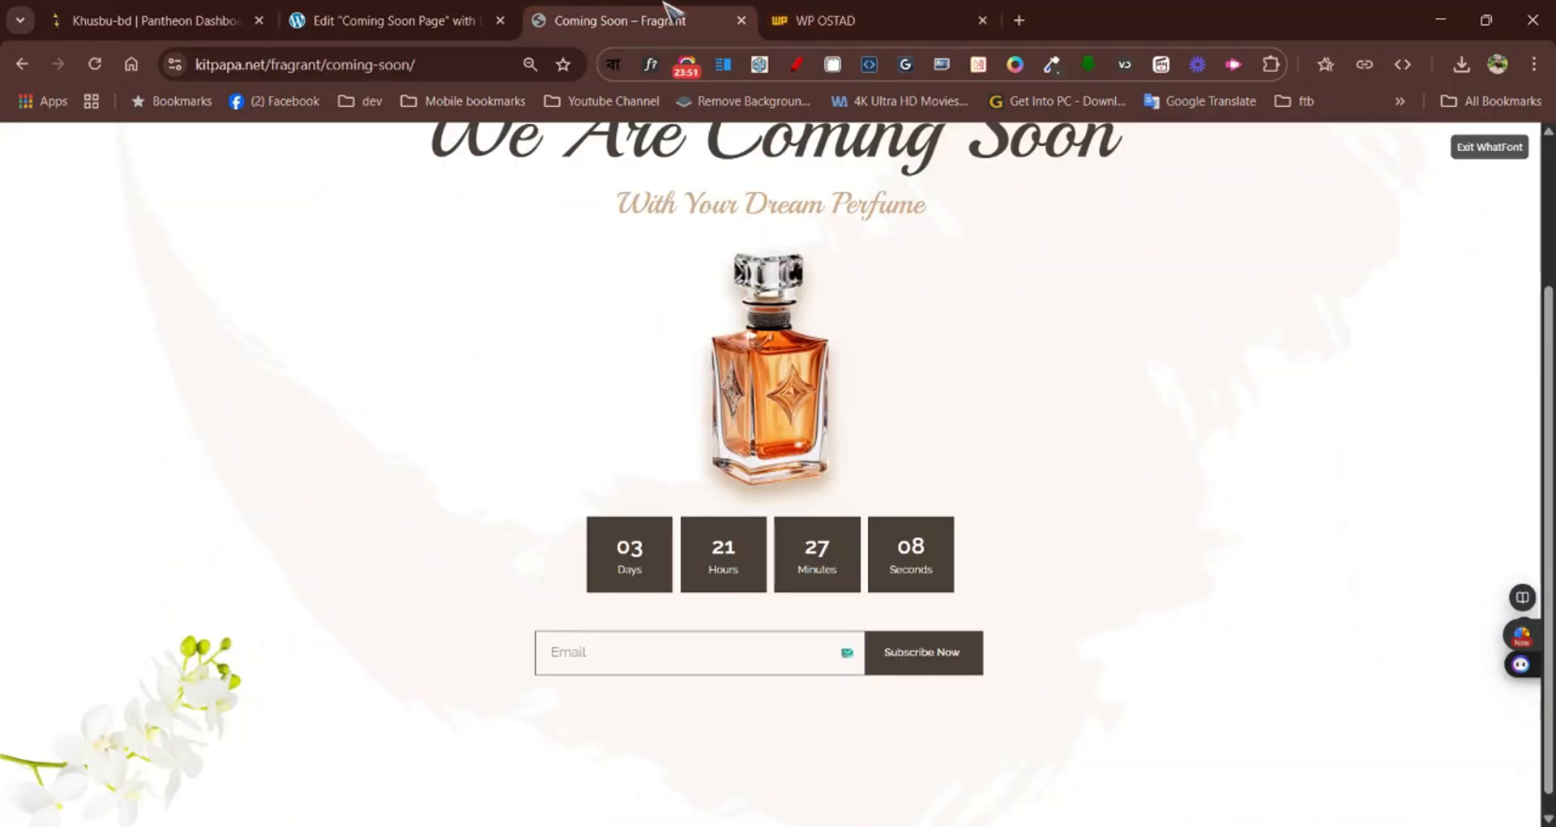
{"action": "scroll", "coordinate": [875, 567], "scroll_direction": "down", "scroll_amount": 1}
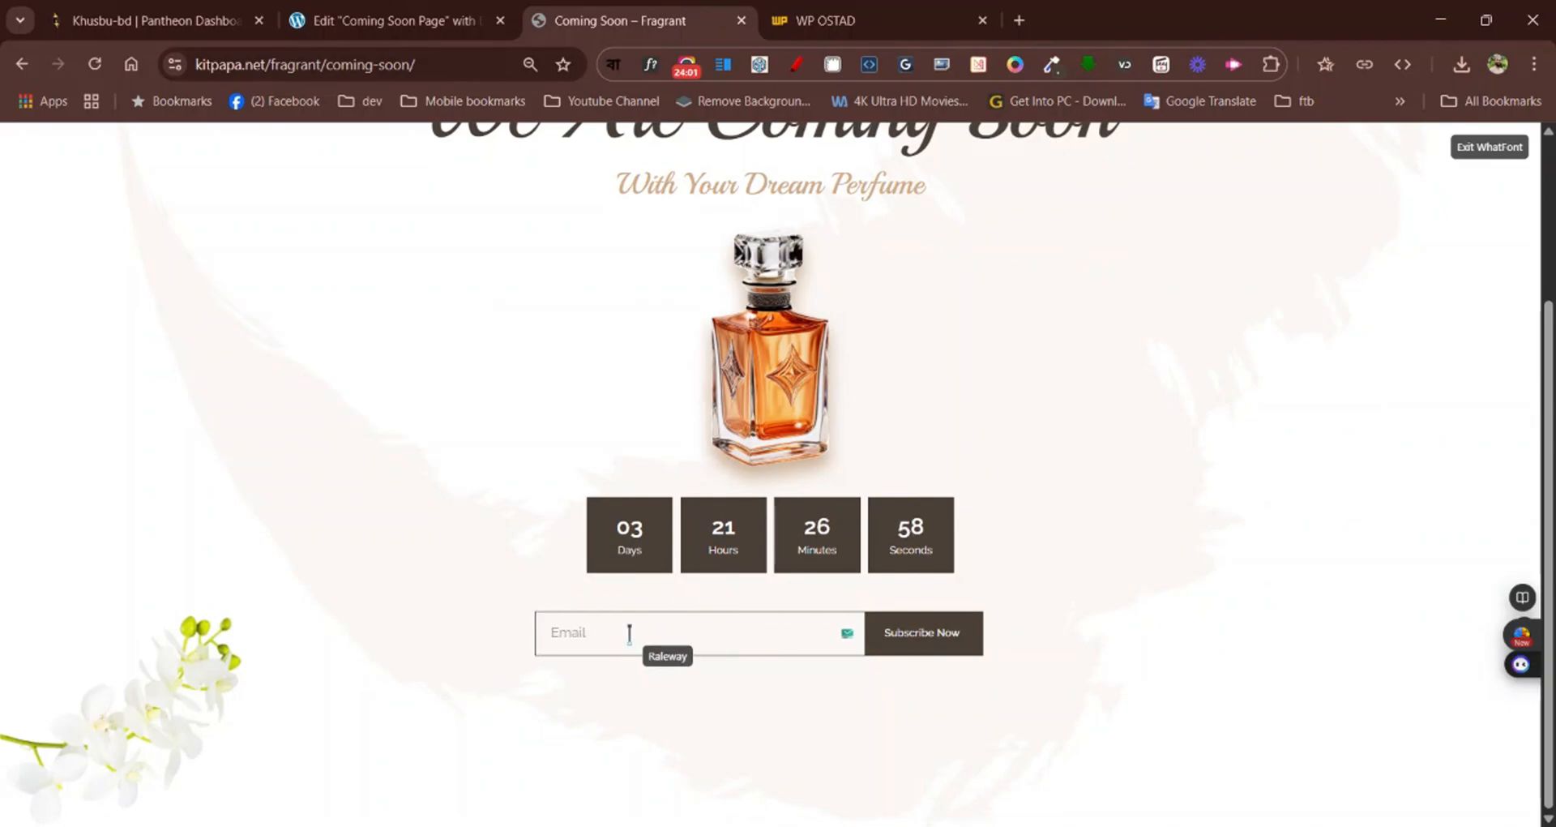
{"action": "left_click", "coordinate": [325, 6]}
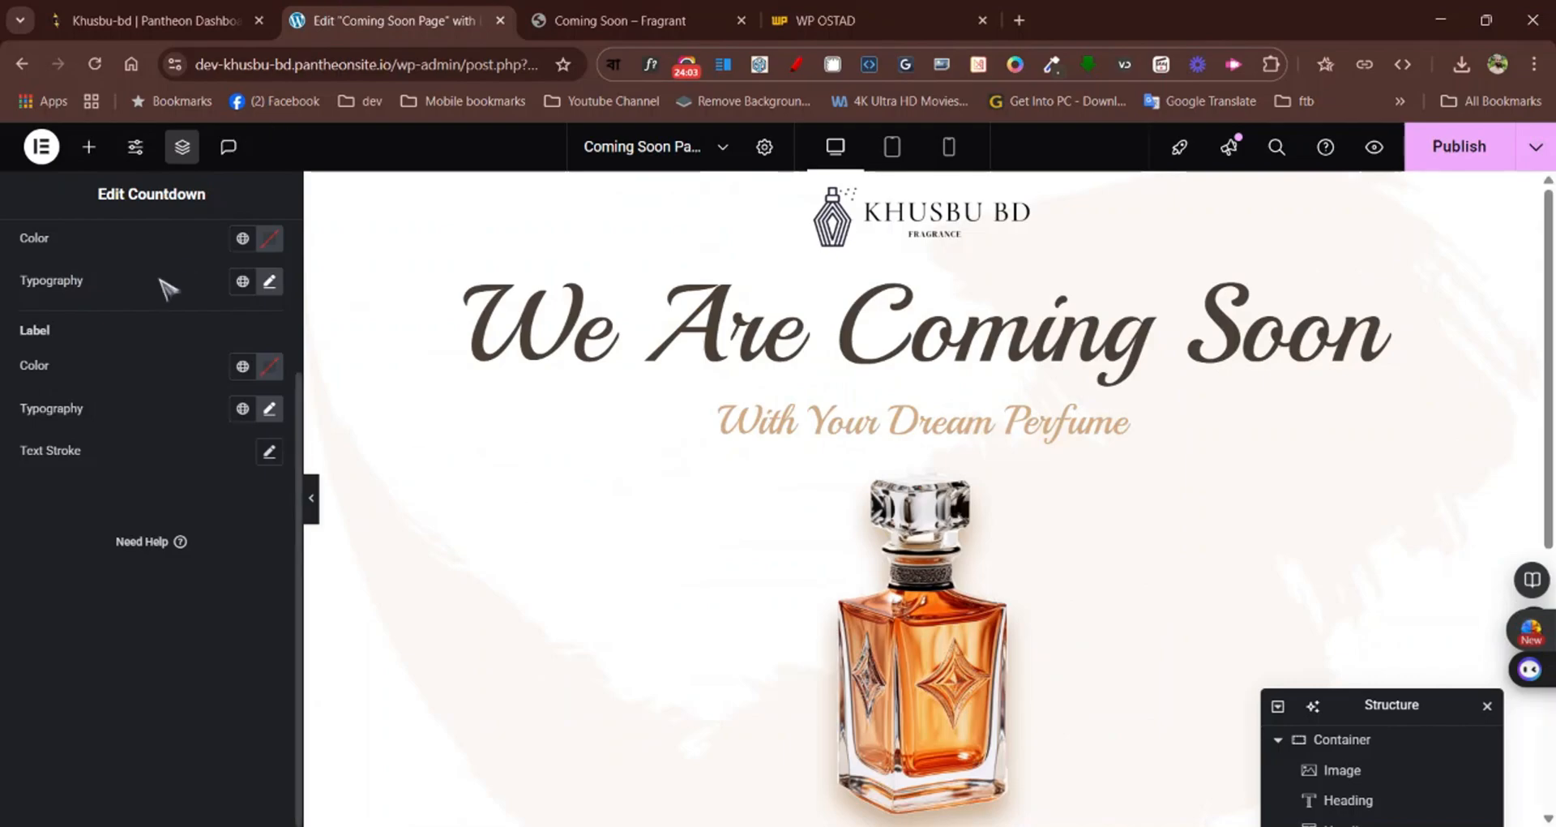
{"action": "scroll", "coordinate": [158, 284], "scroll_direction": "up", "scroll_amount": 3}
{"action": "scroll", "coordinate": [929, 441], "scroll_direction": "down", "scroll_amount": 5}
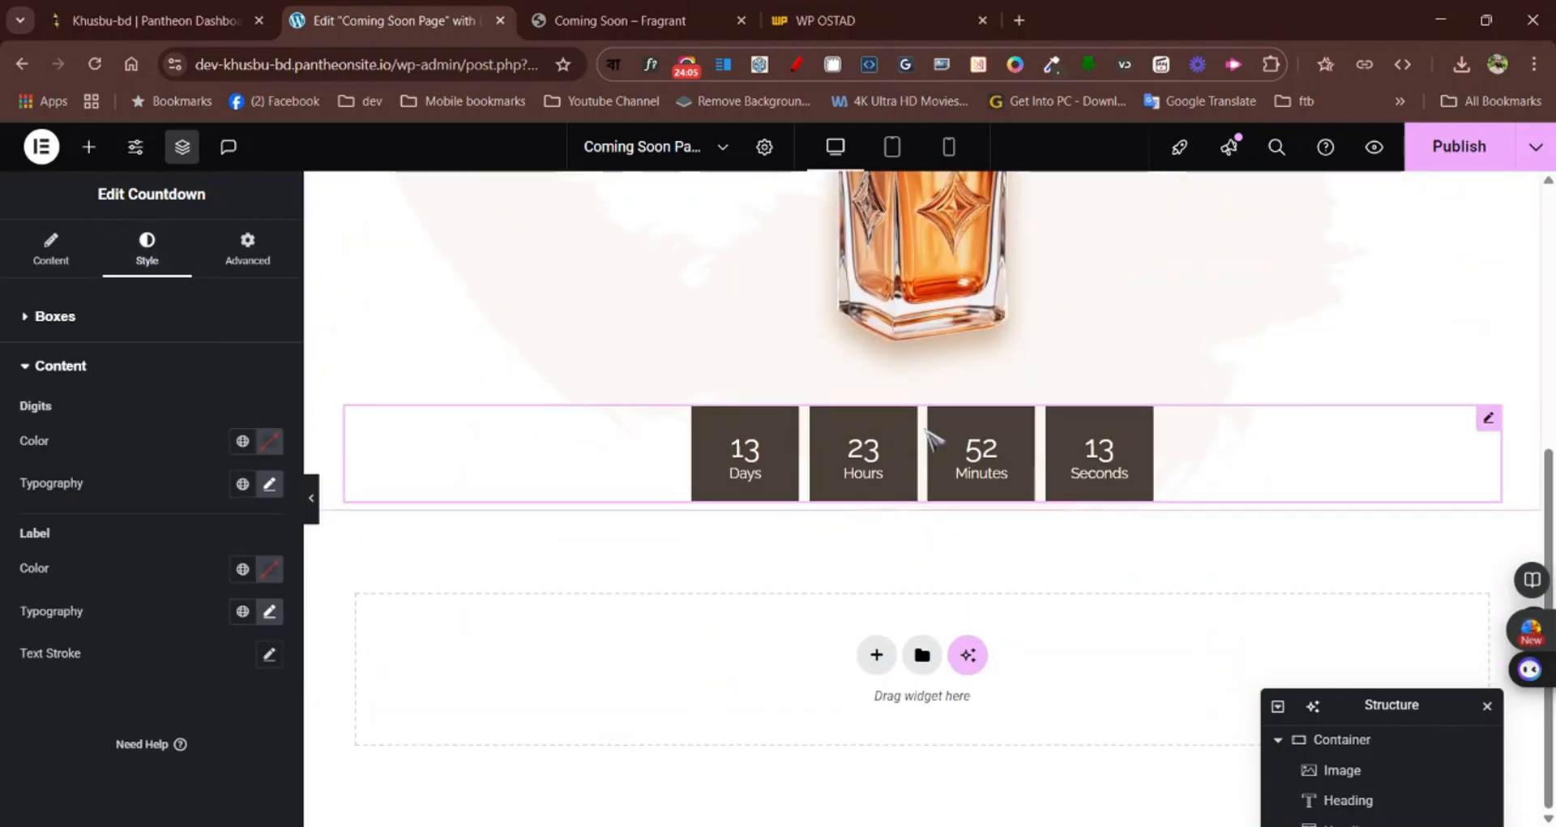
Find the Form widget and place it directly below the countdown
{"action": "left_click", "coordinate": [89, 150]}
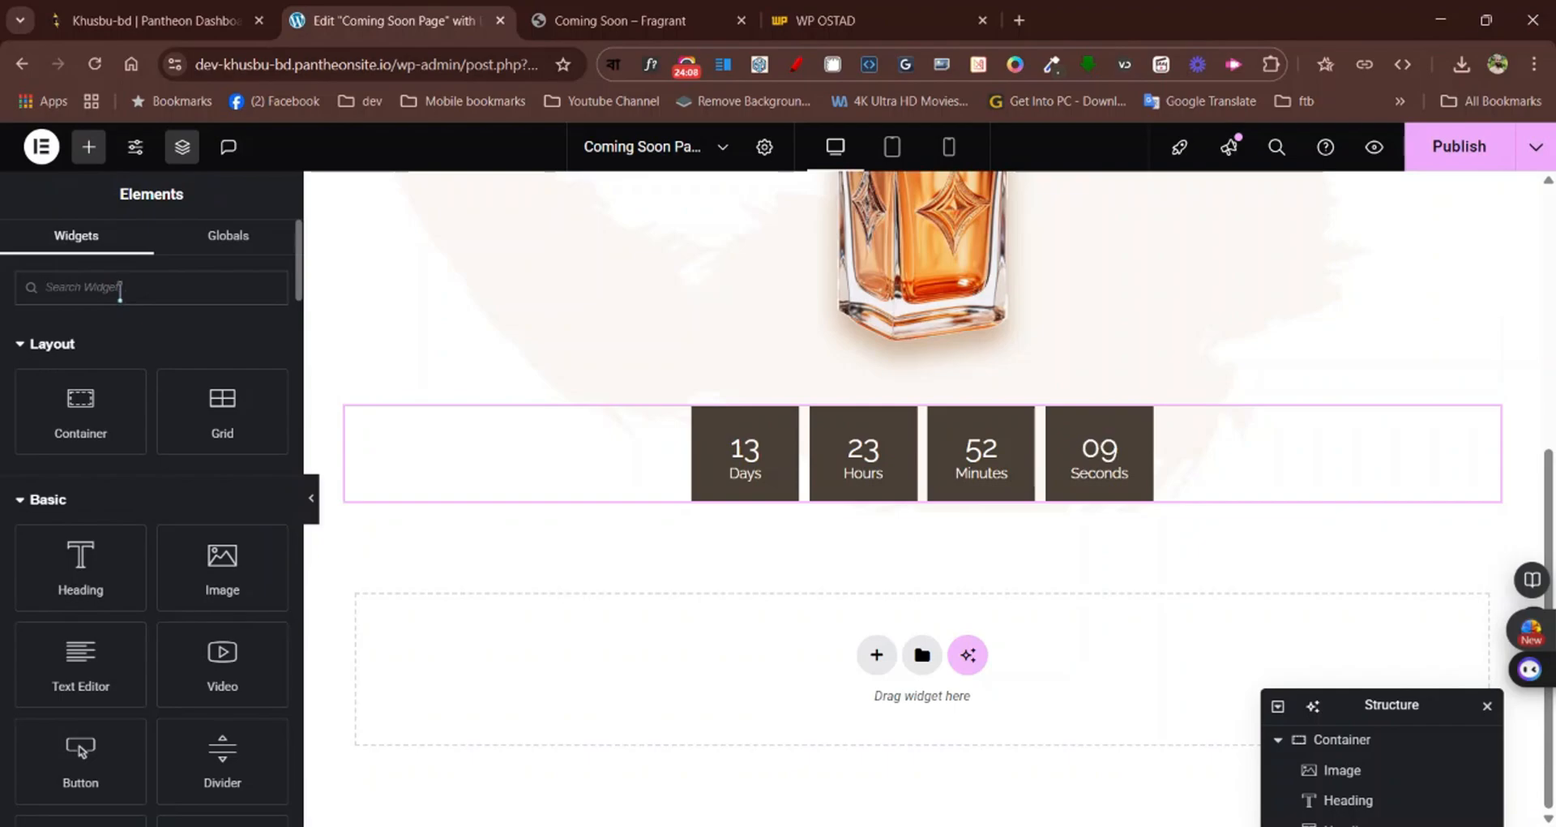
{"action": "type", "text": "ft"}
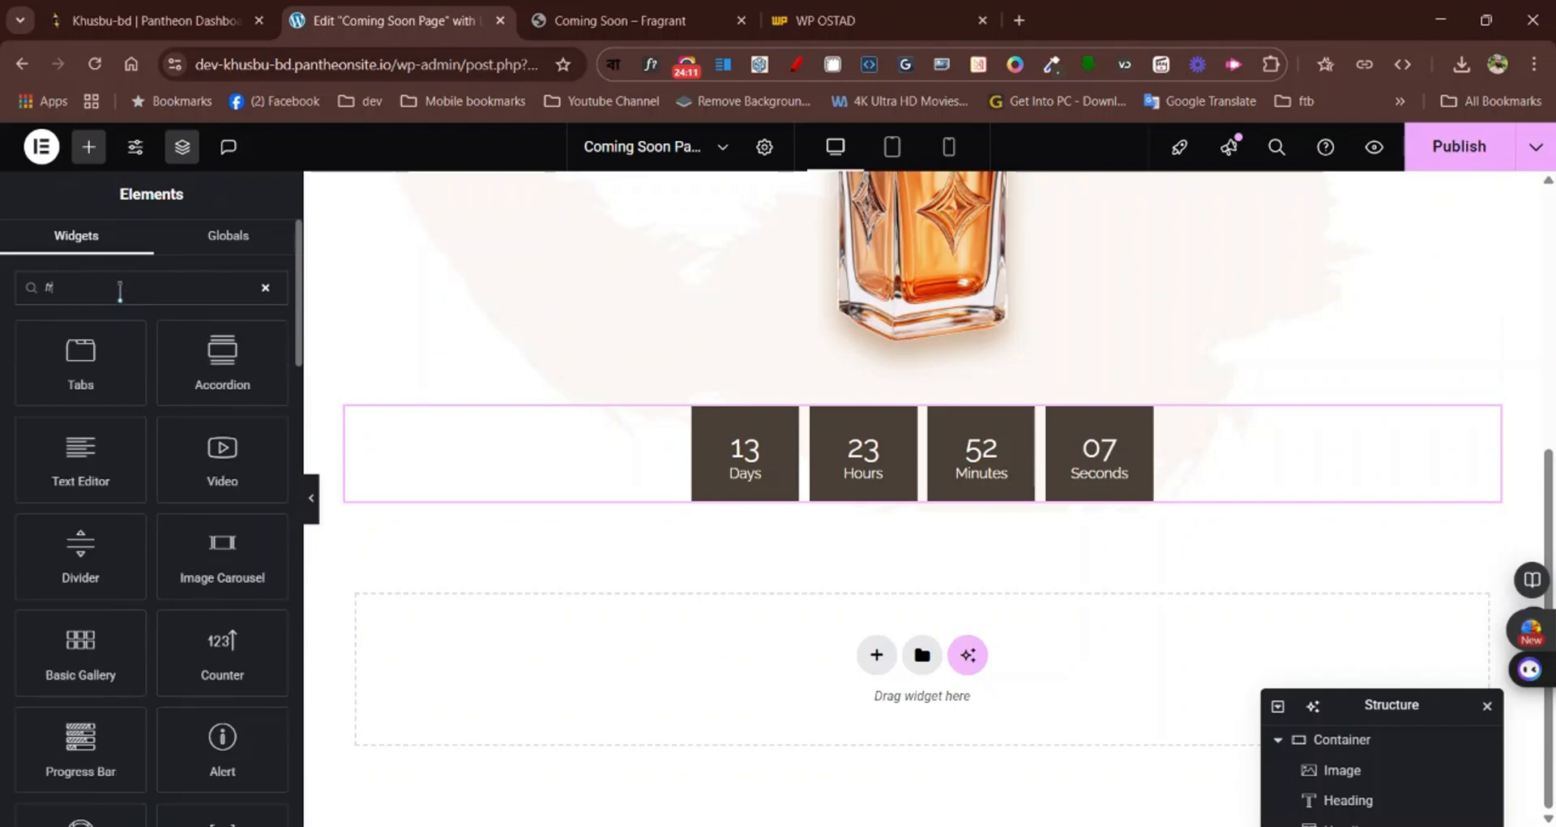
{"action": "type", "text": "o"}
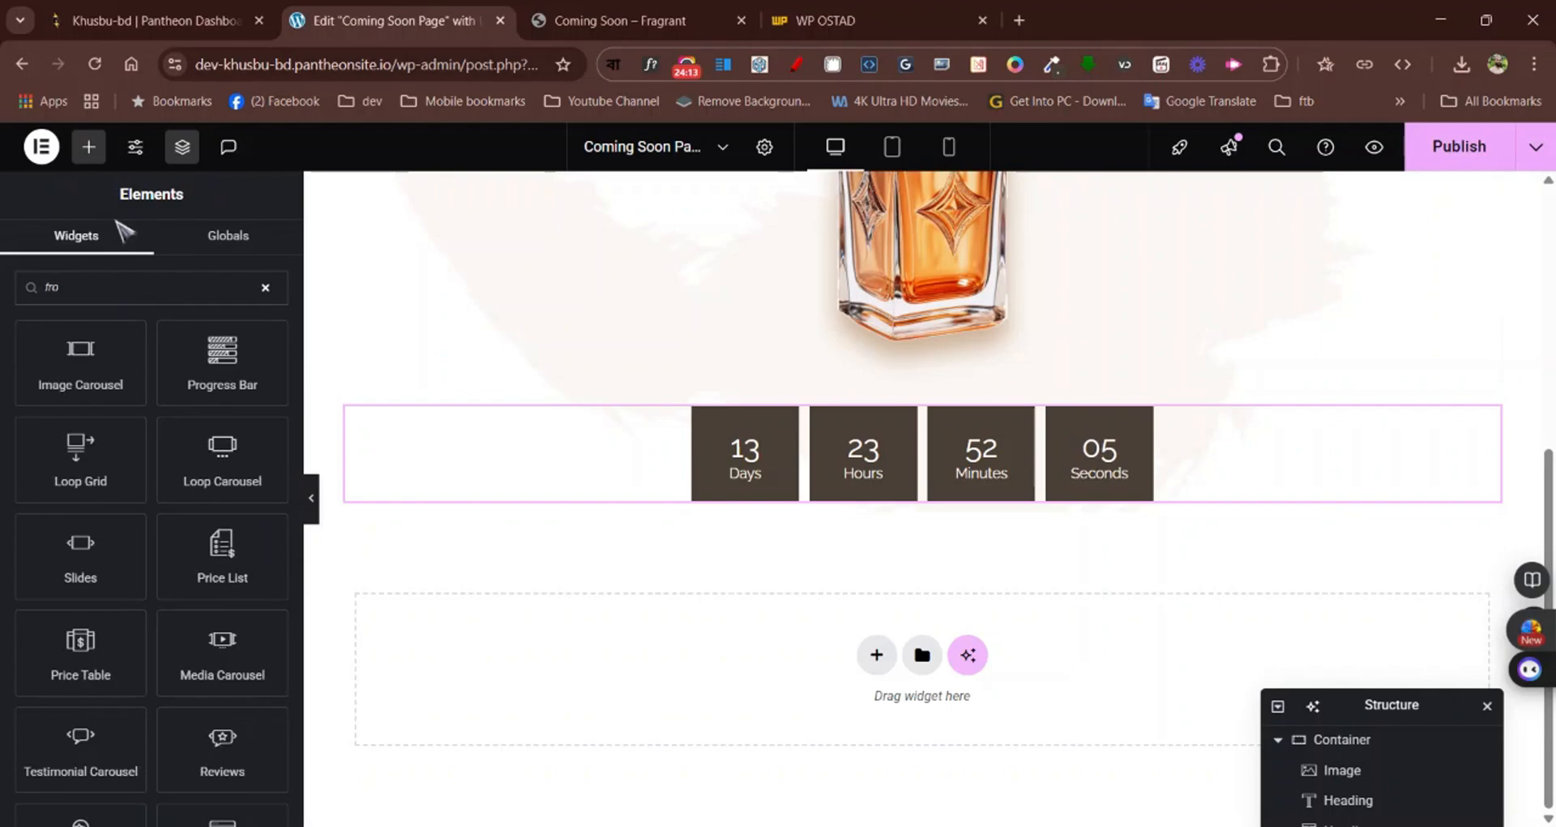
{"action": "key", "text": "BackSpace"}
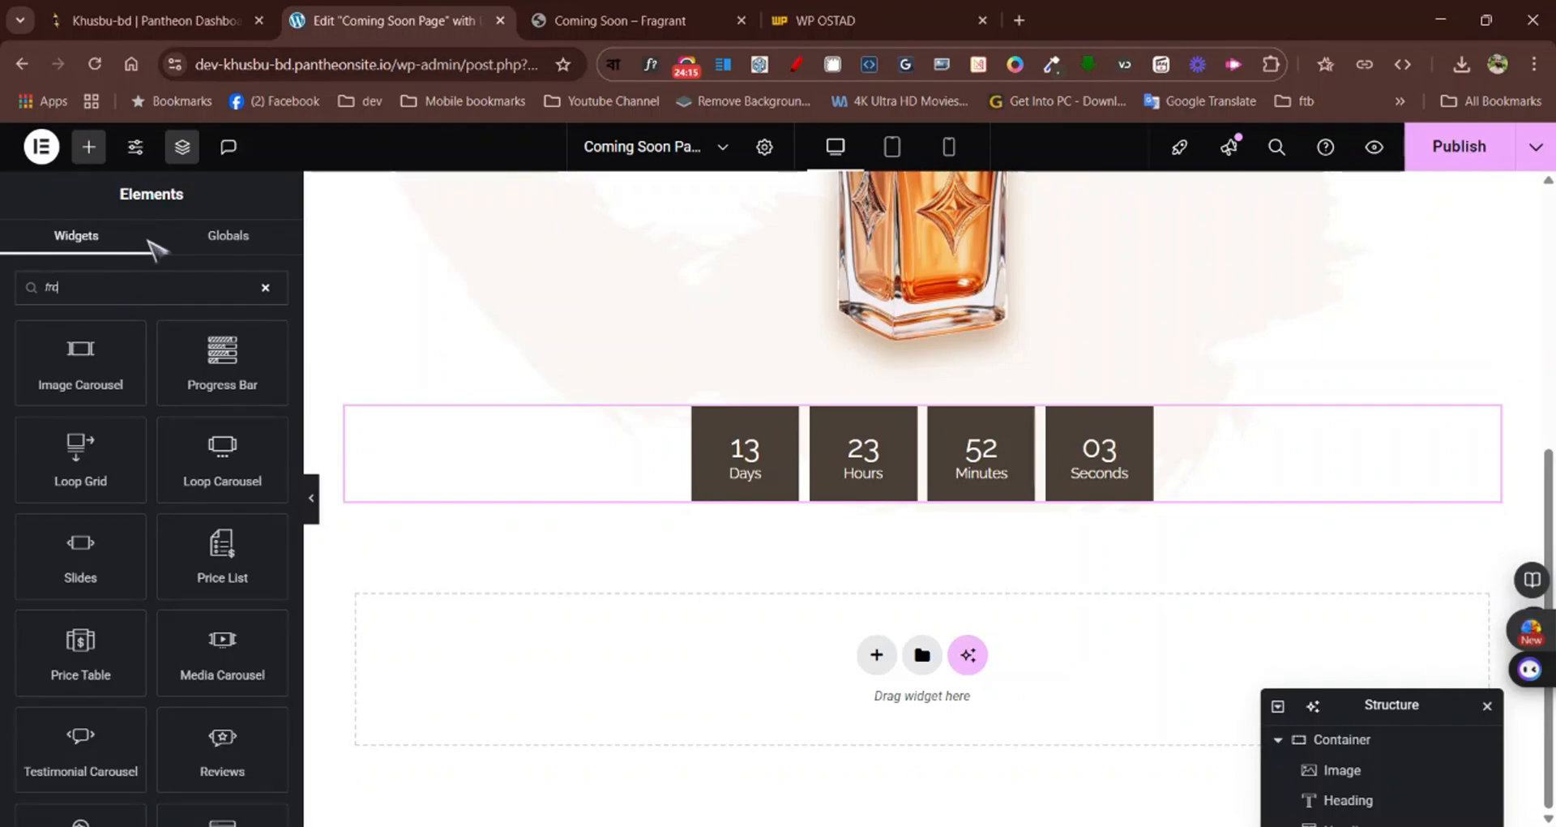
{"action": "type", "text": "or"}
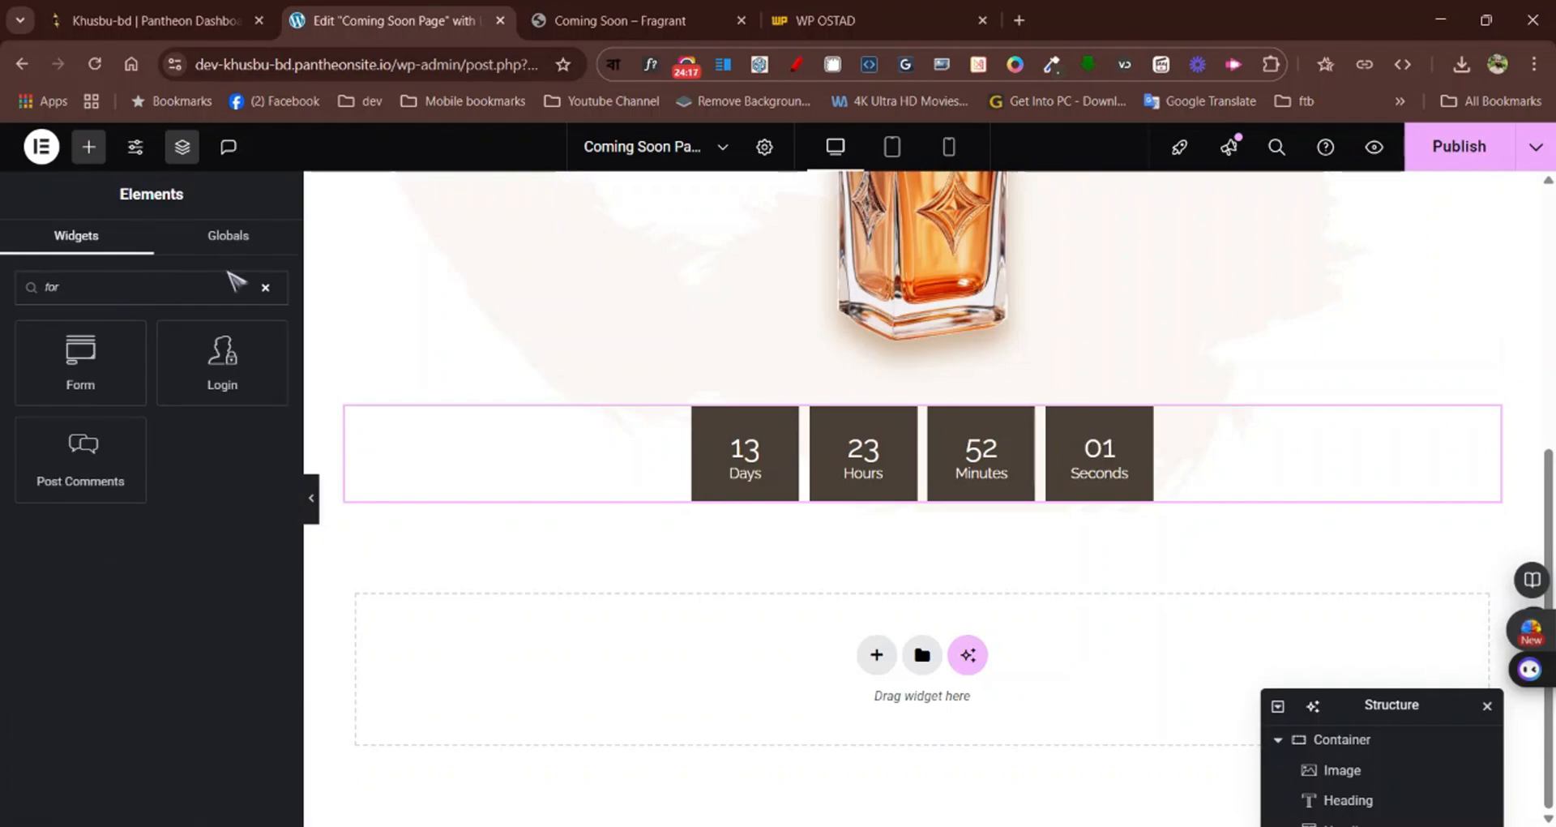
{"action": "left_click_drag", "start_coordinate": [73, 377], "coordinate": [826, 484]}
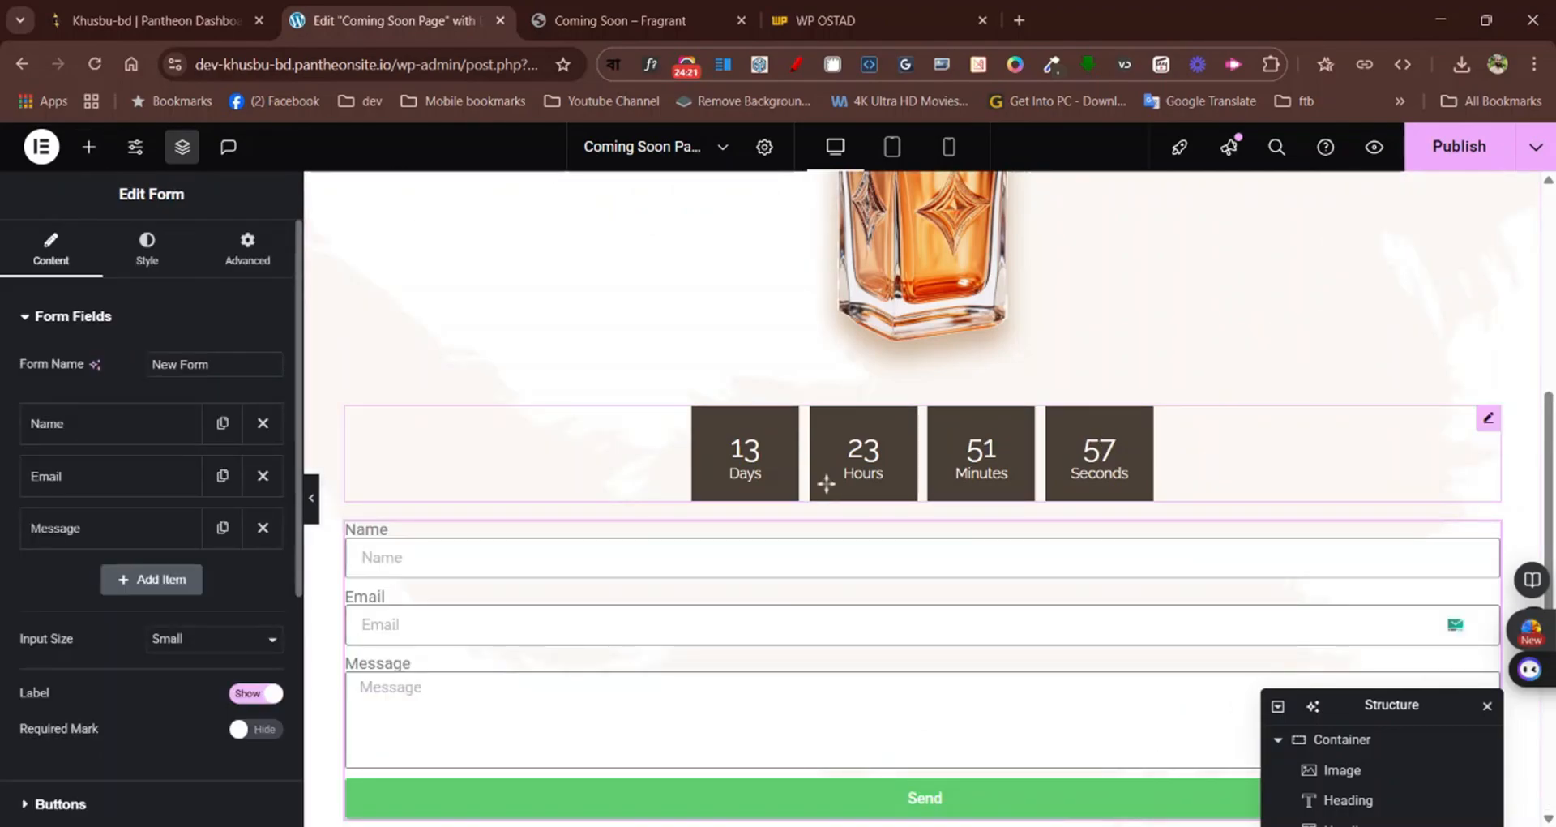
{"action": "scroll", "coordinate": [826, 483], "scroll_direction": "down", "scroll_amount": 3}
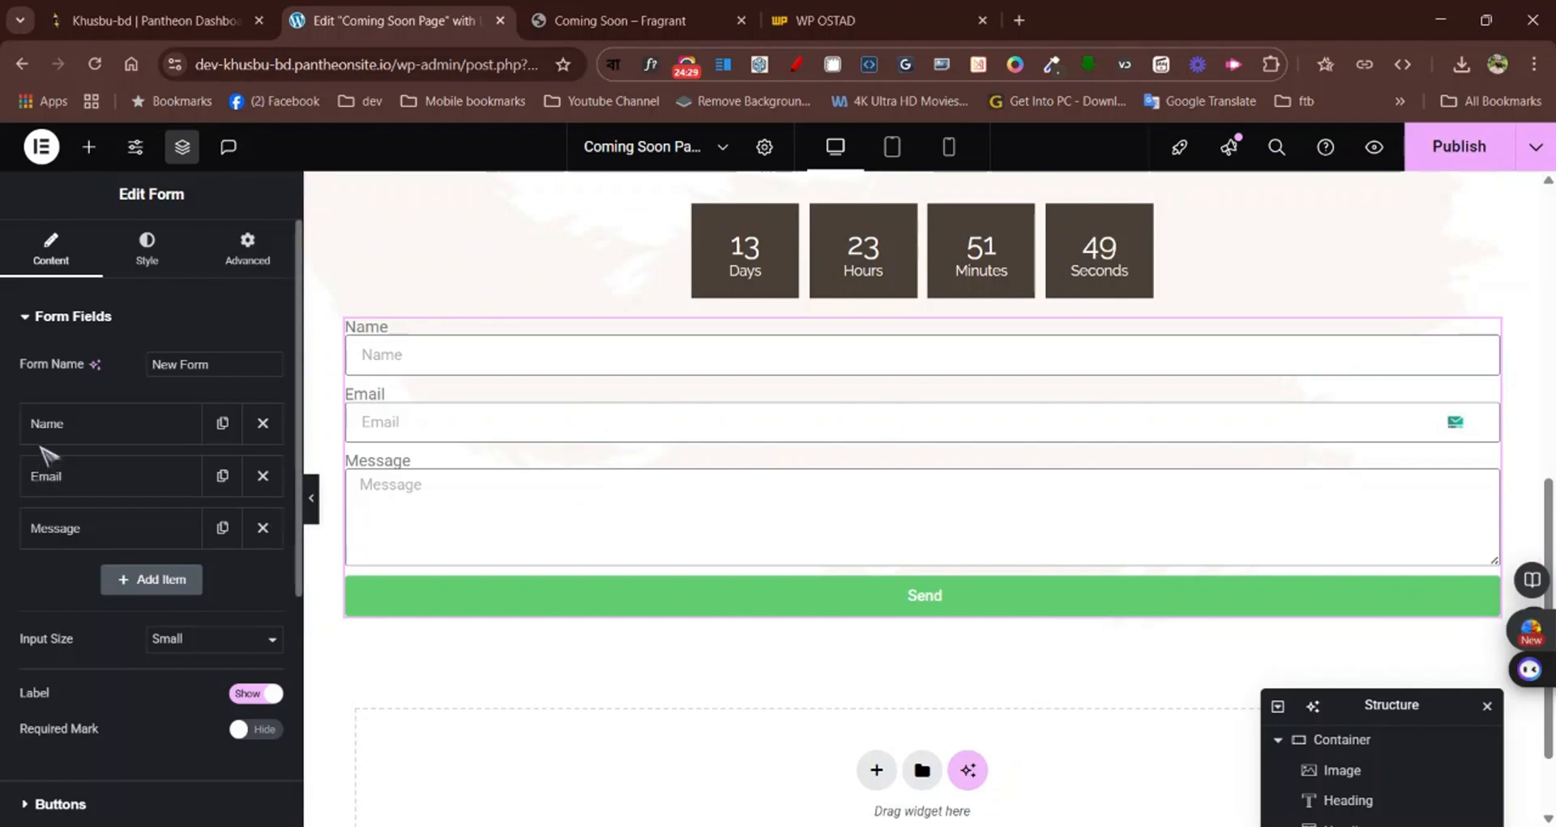
Remove the Name and Message fields from the form and hide the field labels
{"action": "left_click", "coordinate": [263, 422]}
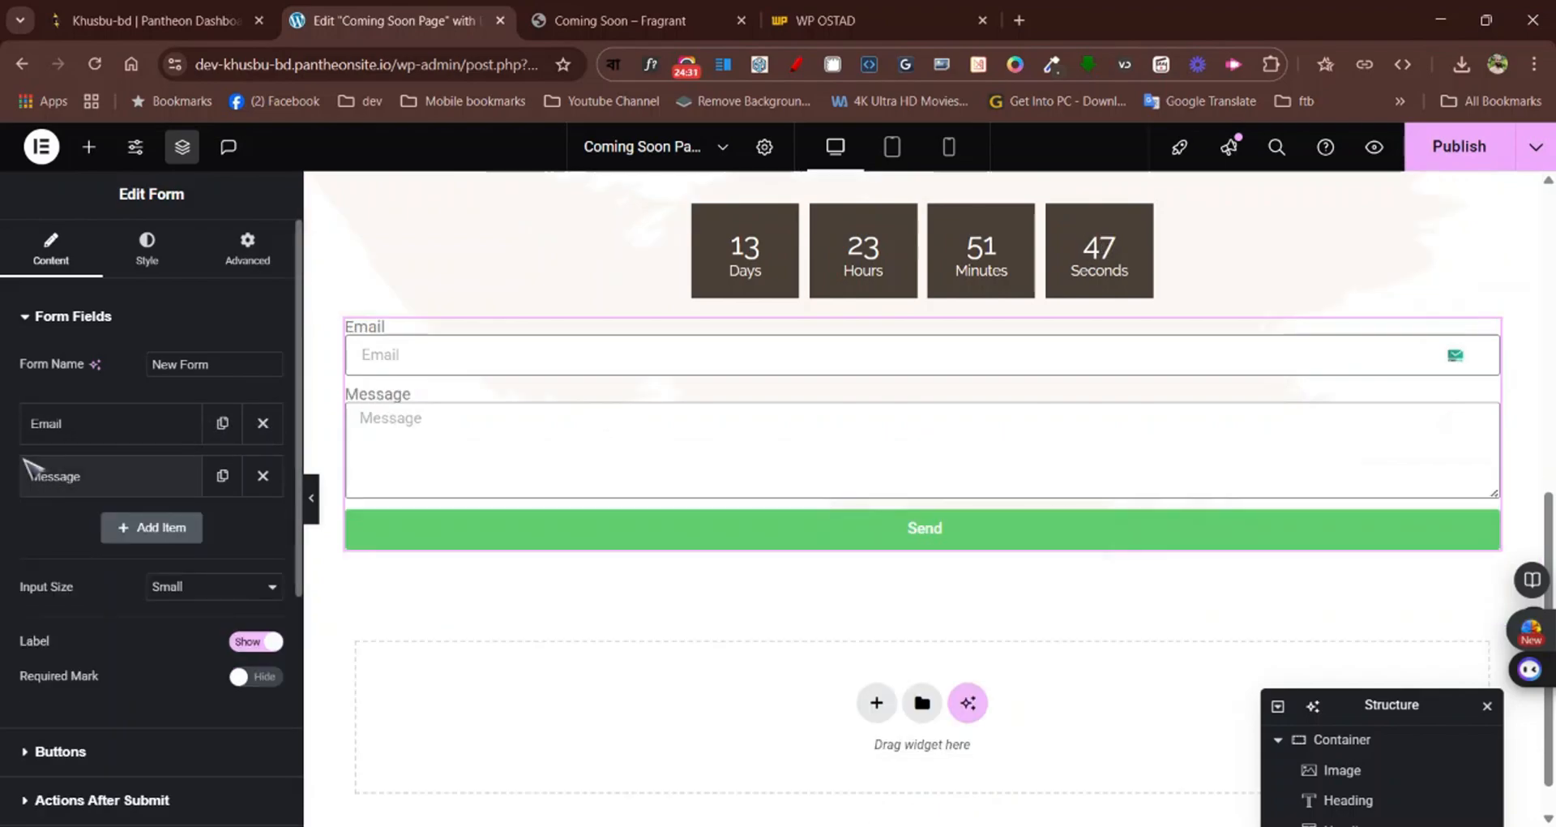
{"action": "left_click", "coordinate": [263, 476]}
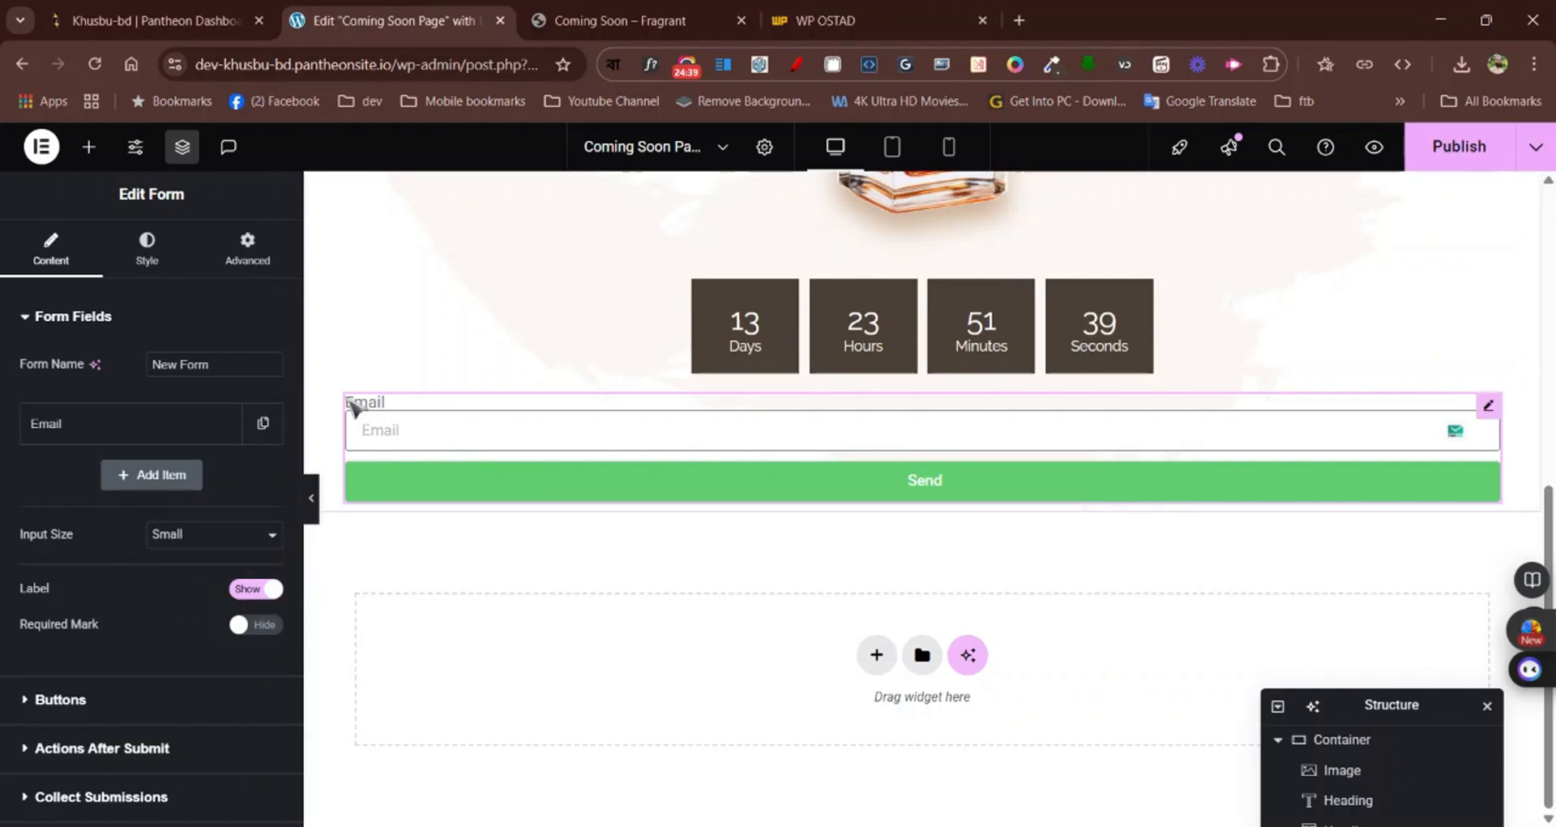
{"action": "left_click", "coordinate": [266, 590]}
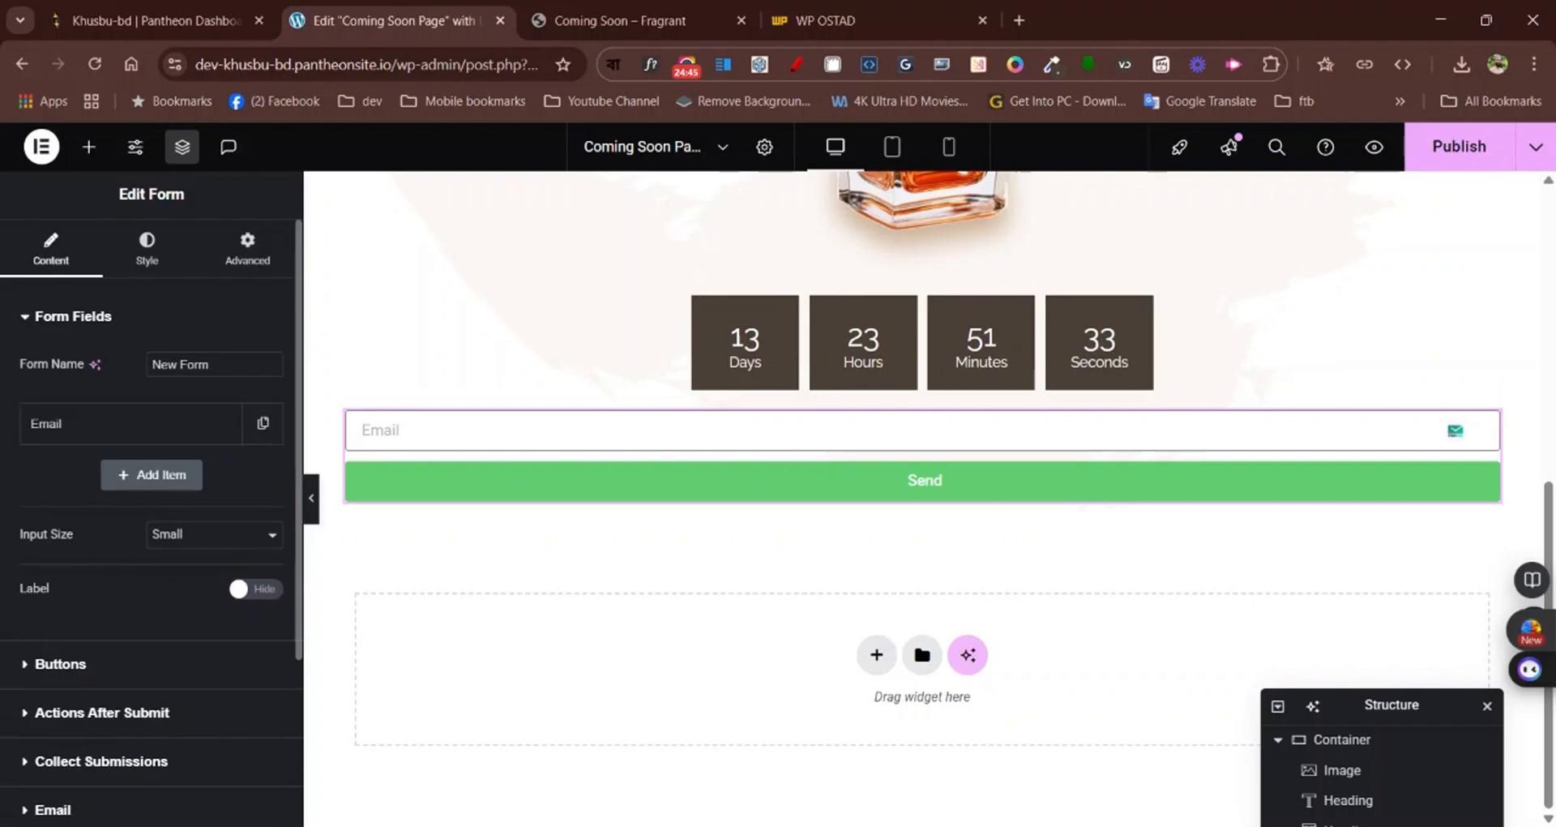
Check the email form on the Fragrant page and set the Email field's column width to 60%
{"action": "left_click", "coordinate": [603, 4]}
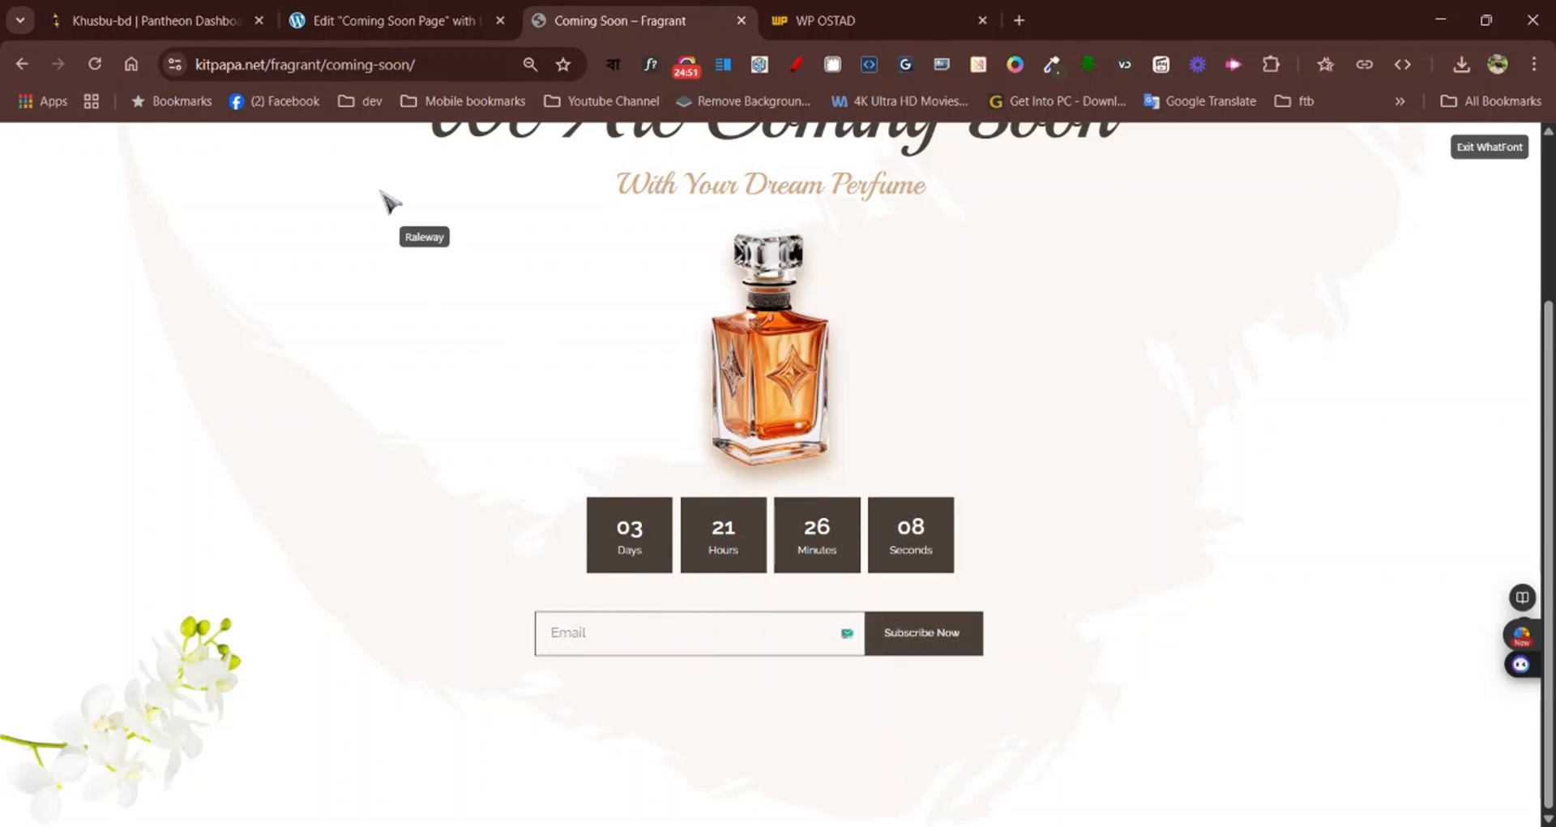
{"action": "left_click", "coordinate": [341, 19]}
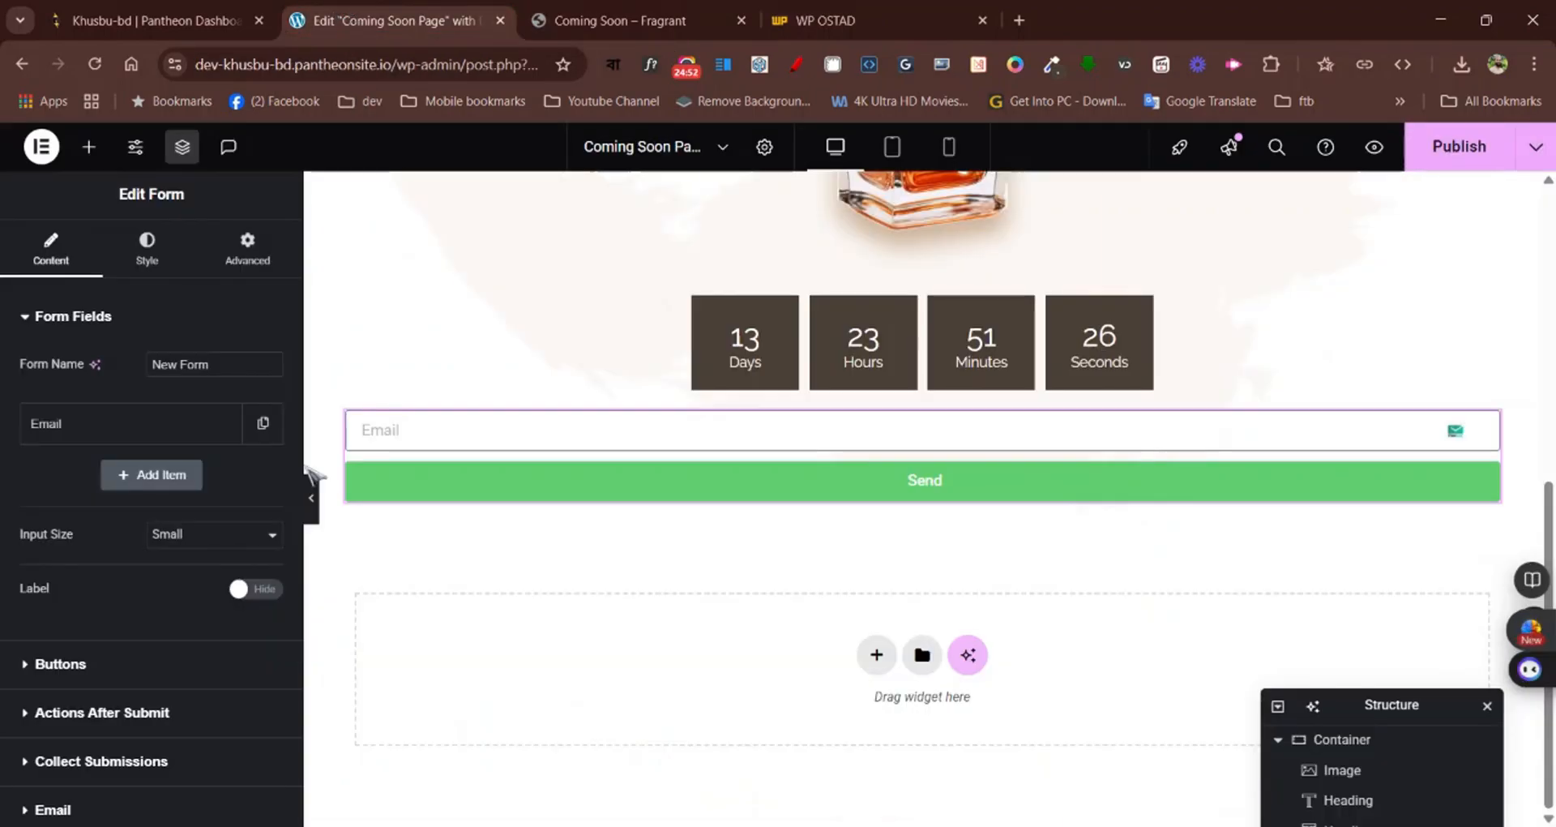
{"action": "left_click", "coordinate": [203, 426]}
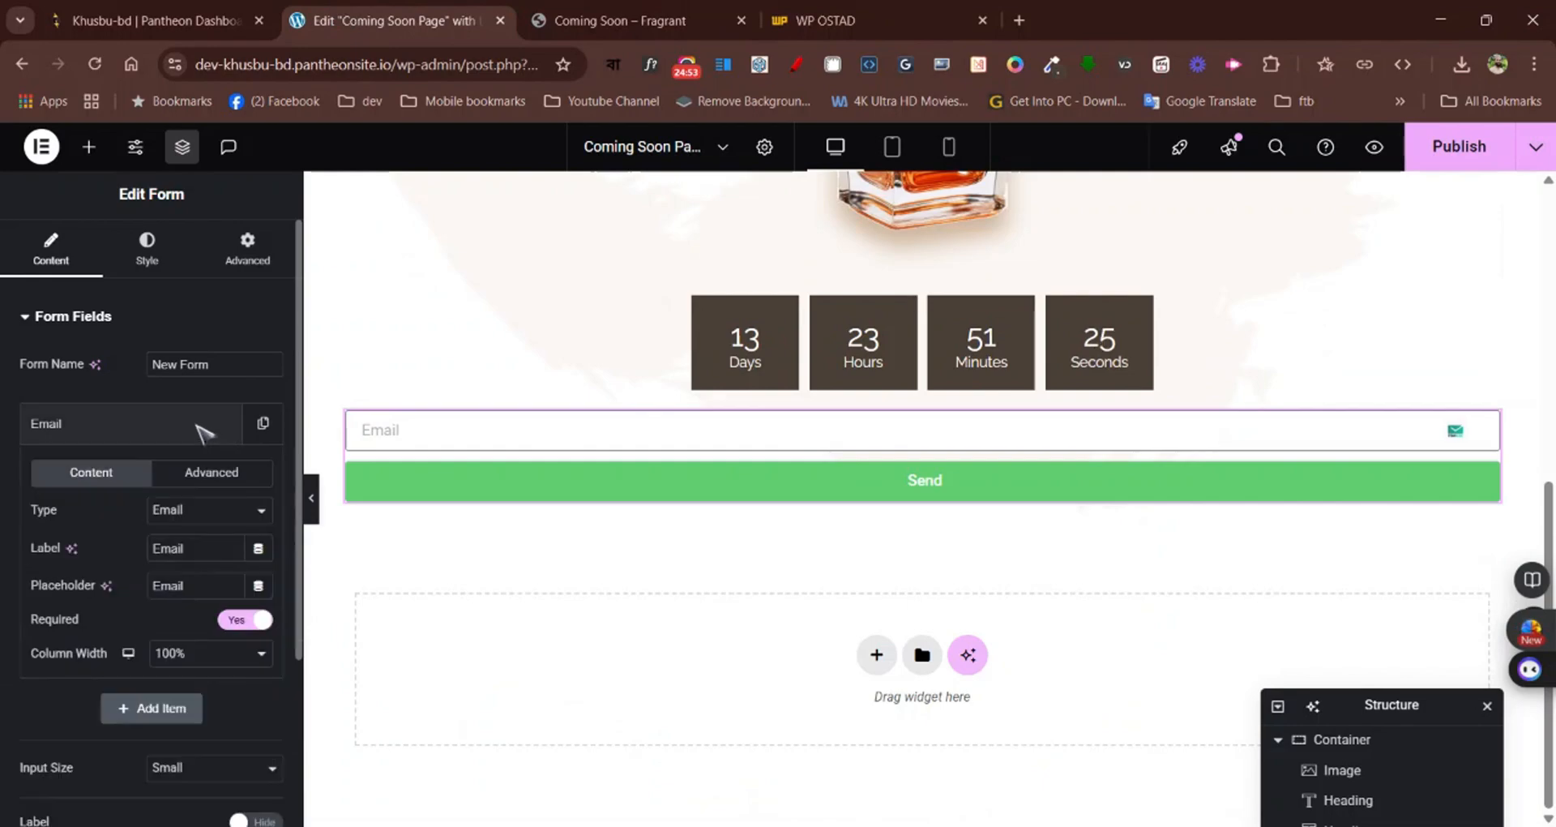
{"action": "left_click", "coordinate": [101, 428]}
{"action": "left_click", "coordinate": [101, 427]}
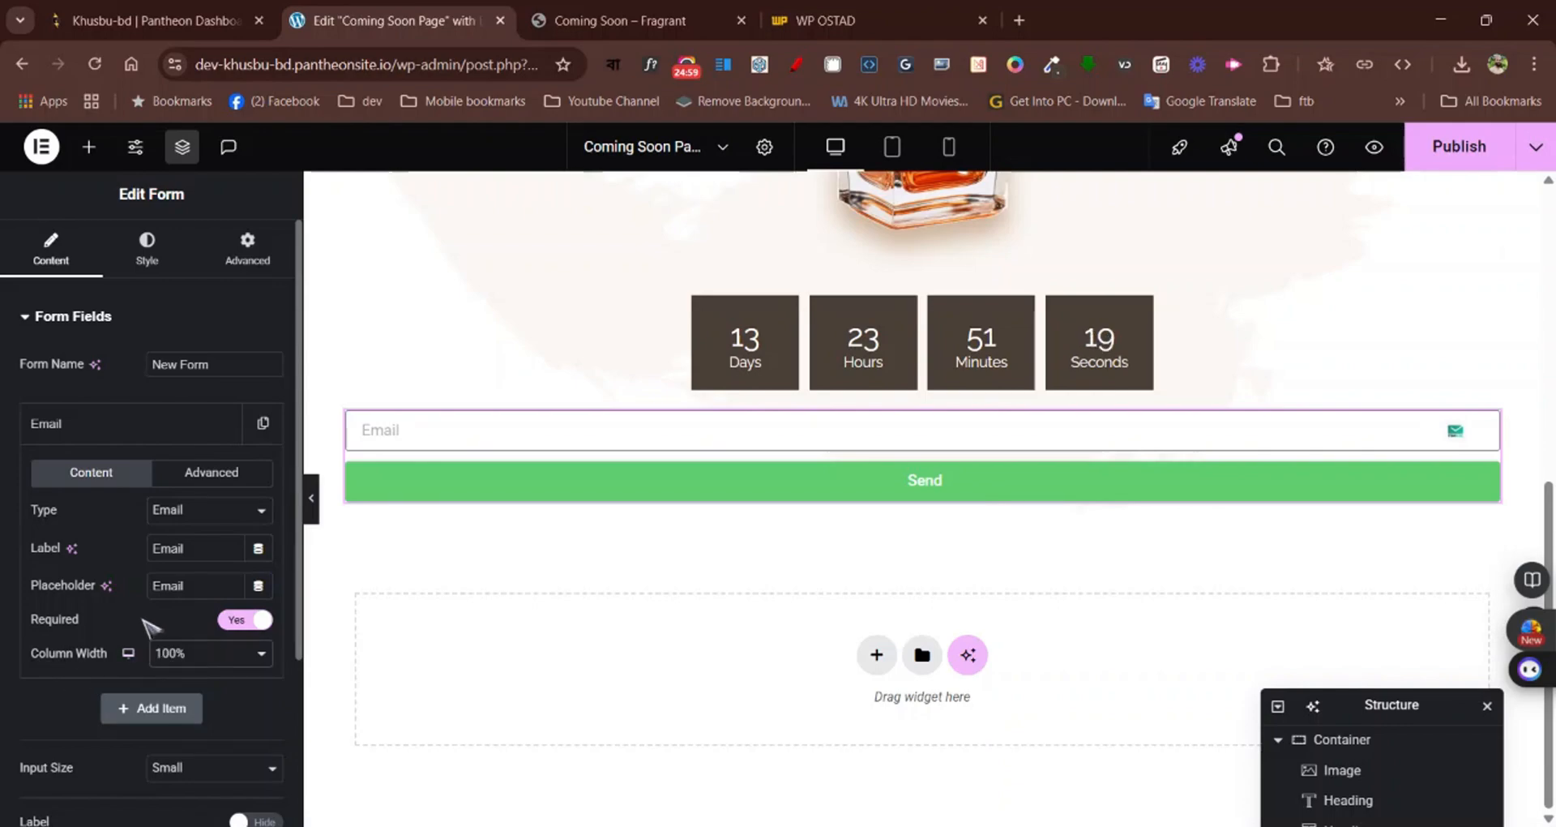
{"action": "left_click", "coordinate": [155, 483]}
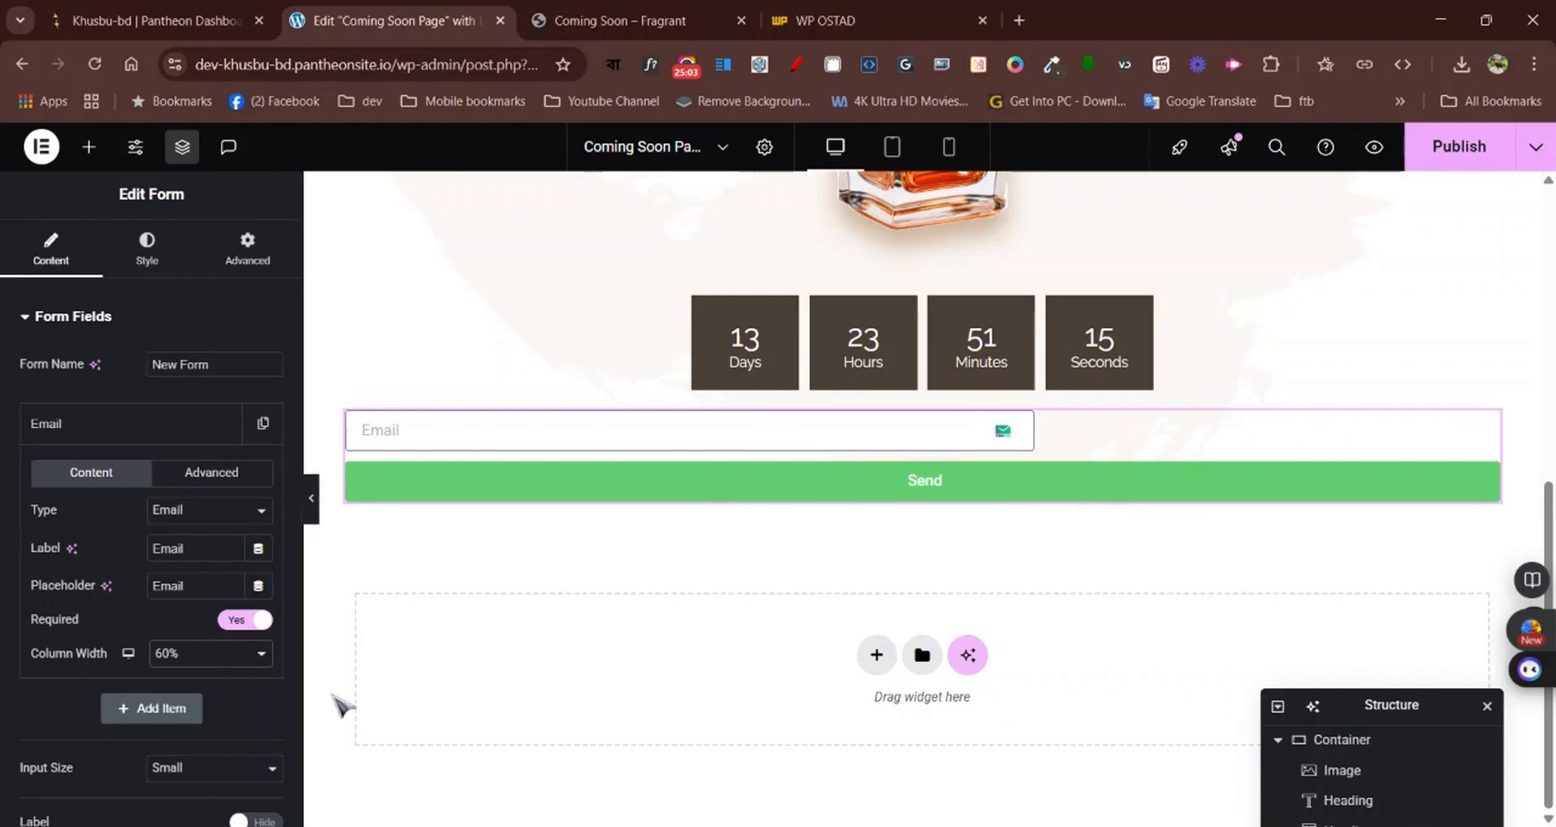
Set the column width of the form's submit button to 40%
{"action": "scroll", "coordinate": [126, 743], "scroll_direction": "down", "scroll_amount": 4}
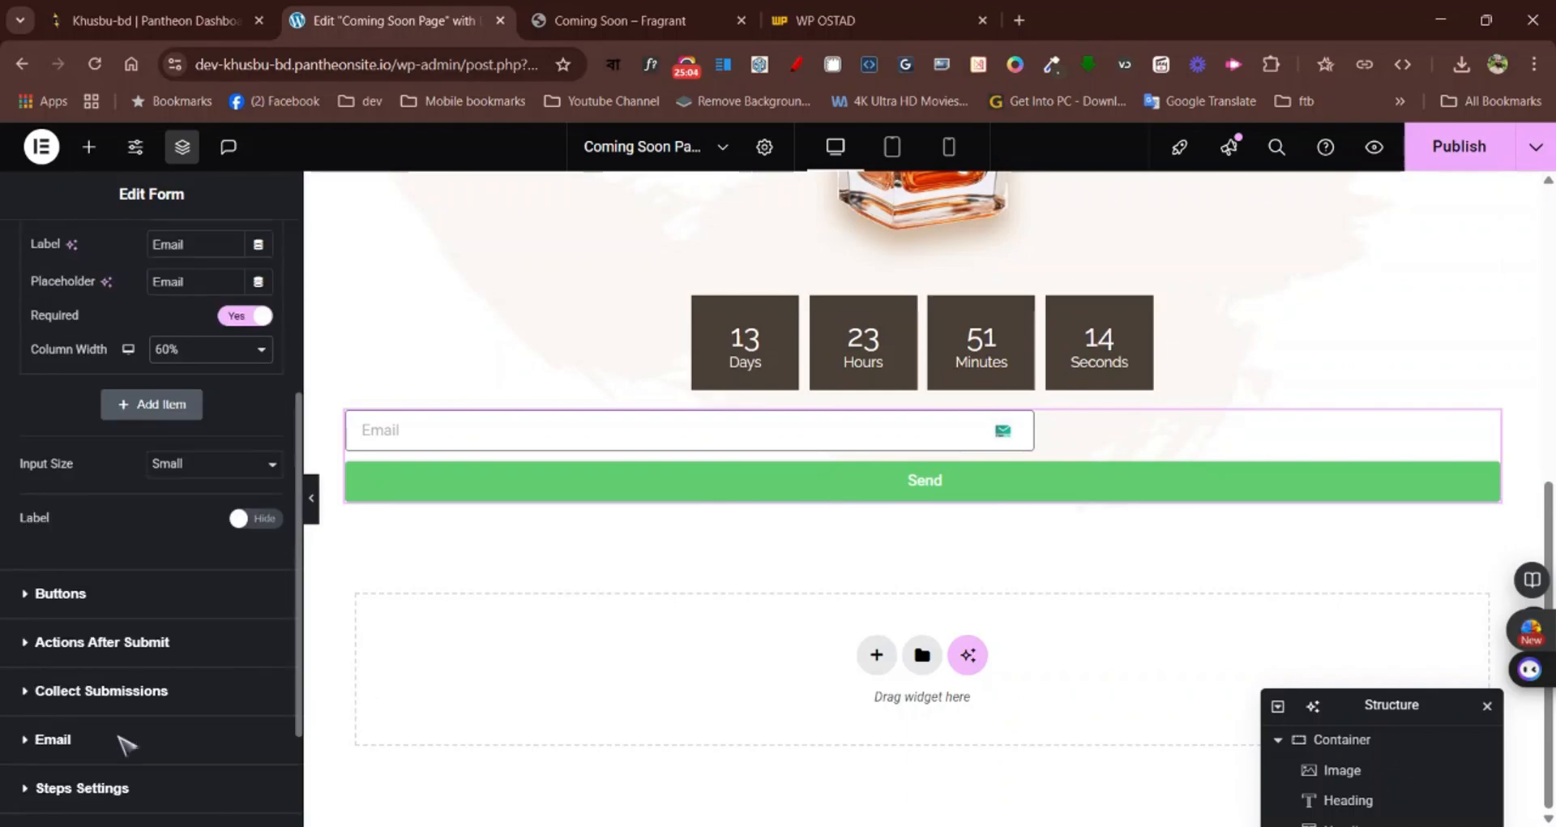
{"action": "left_click", "coordinate": [84, 595]}
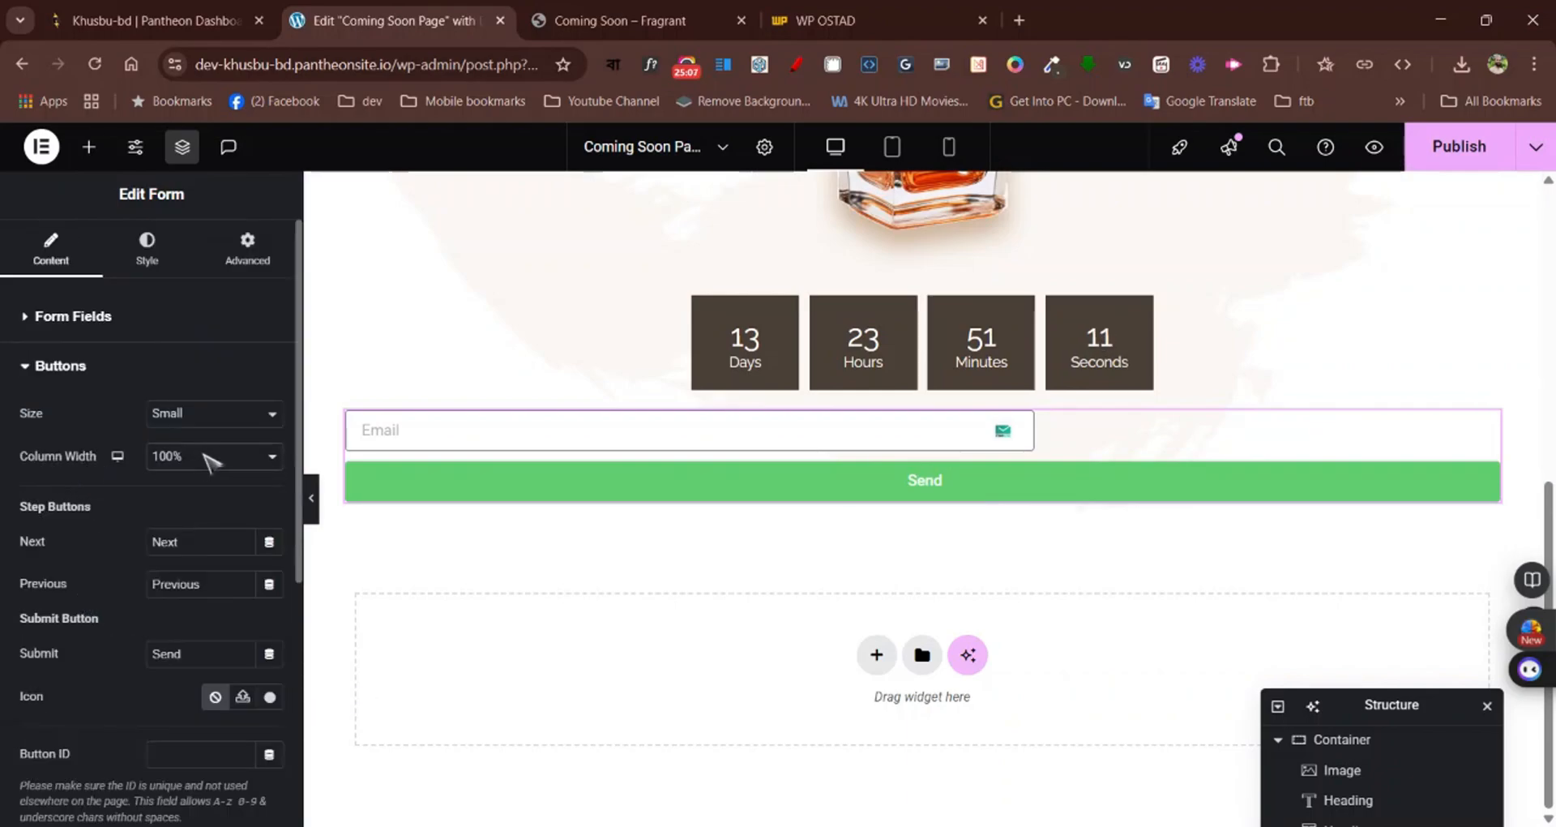
{"action": "left_click", "coordinate": [198, 584]}
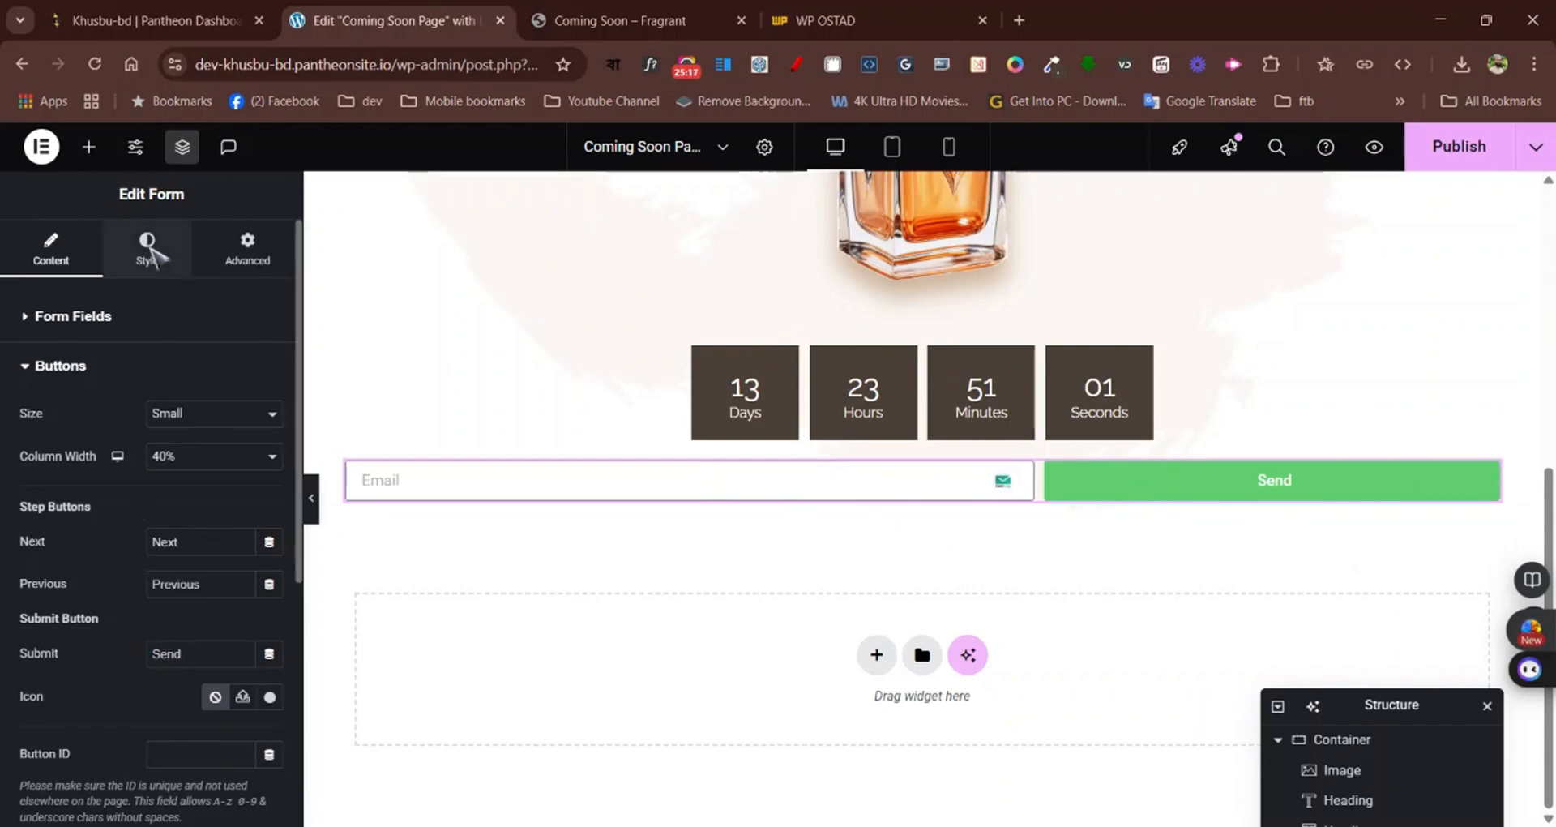
{"action": "left_click", "coordinate": [148, 248]}
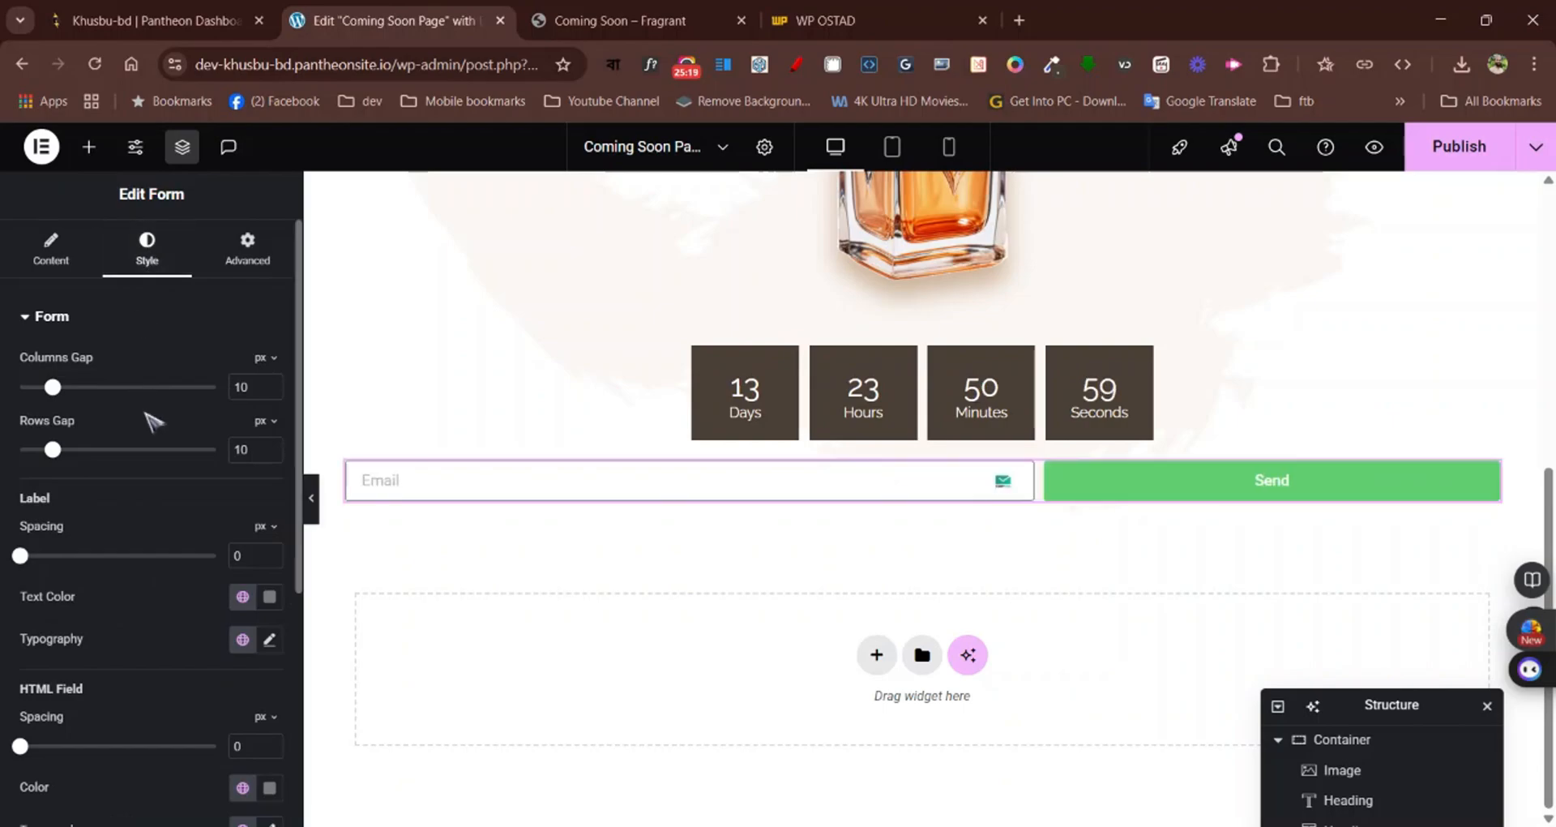
{"action": "scroll", "coordinate": [158, 567], "scroll_direction": "down", "scroll_amount": 3}
{"action": "scroll", "coordinate": [157, 566], "scroll_direction": "up", "scroll_amount": 3}
{"action": "left_click", "coordinate": [245, 251]}
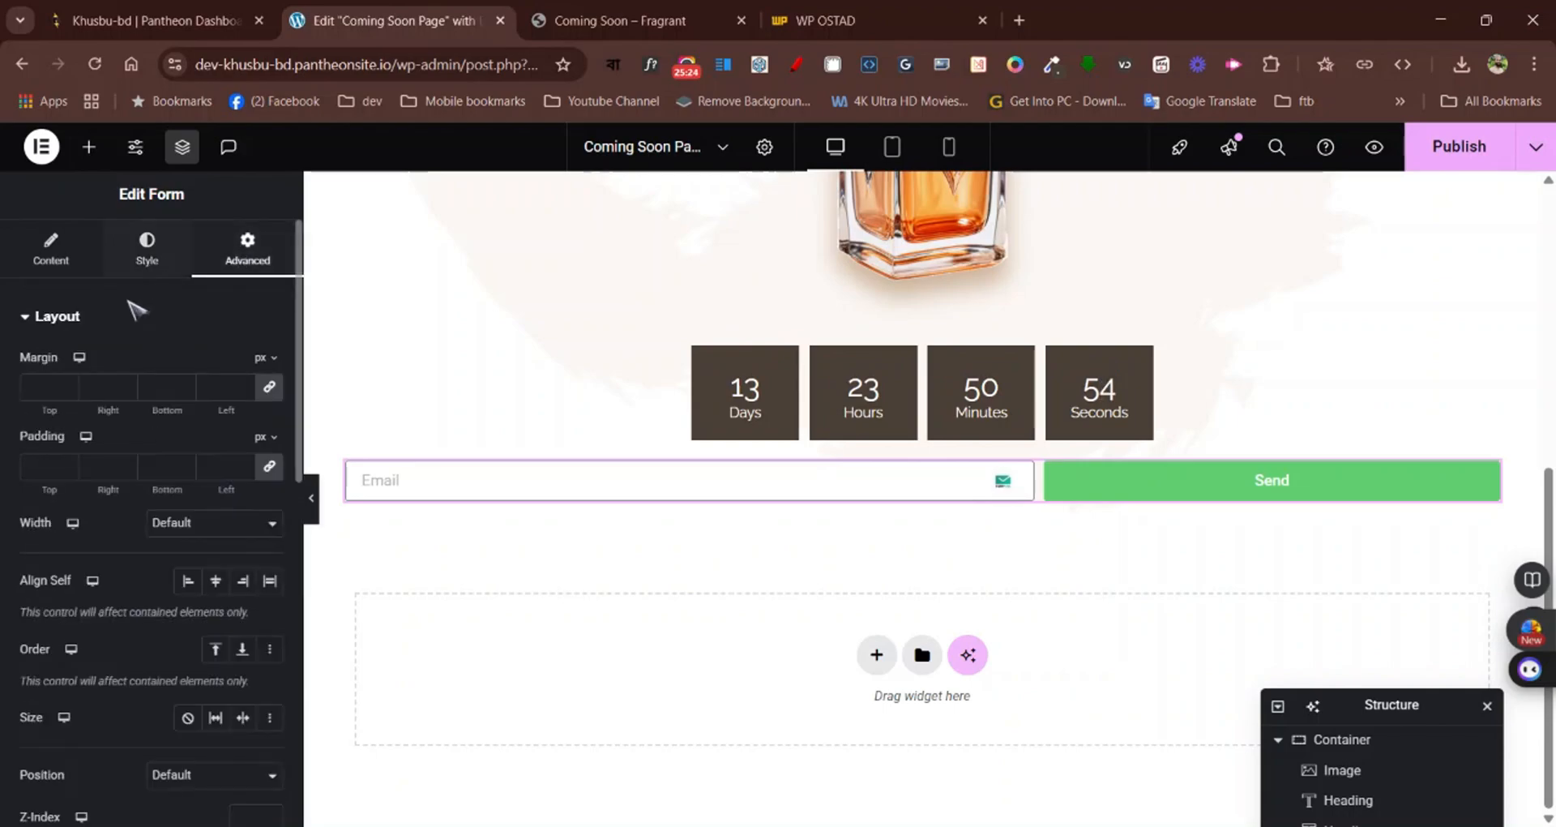
{"action": "left_click", "coordinate": [71, 263]}
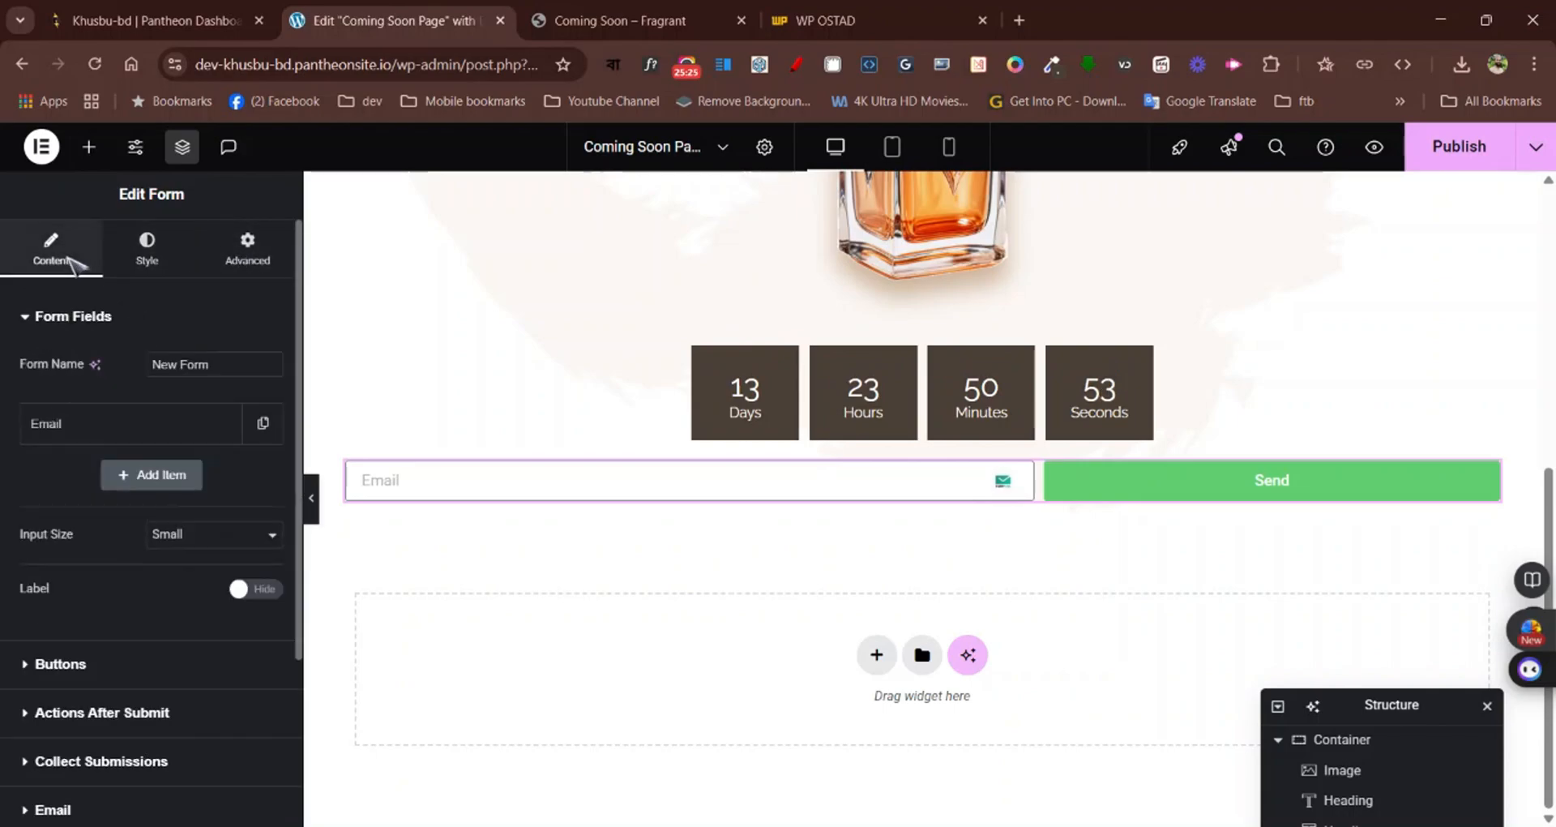
Give the form a custom width of 40% and align it to the center beneath the countdown
{"action": "left_click", "coordinate": [245, 253]}
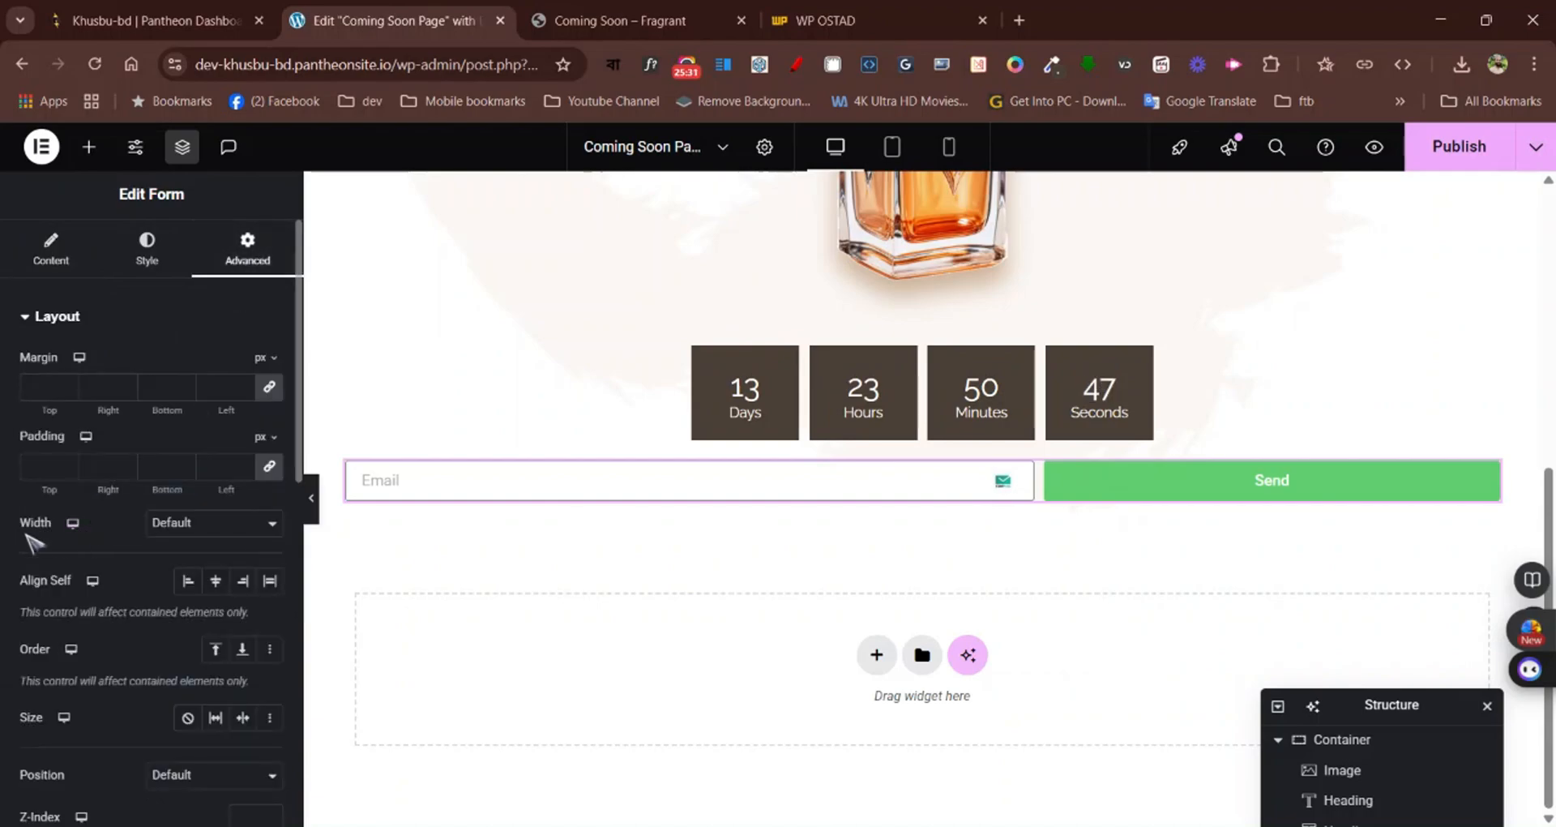
{"action": "left_click", "coordinate": [194, 526]}
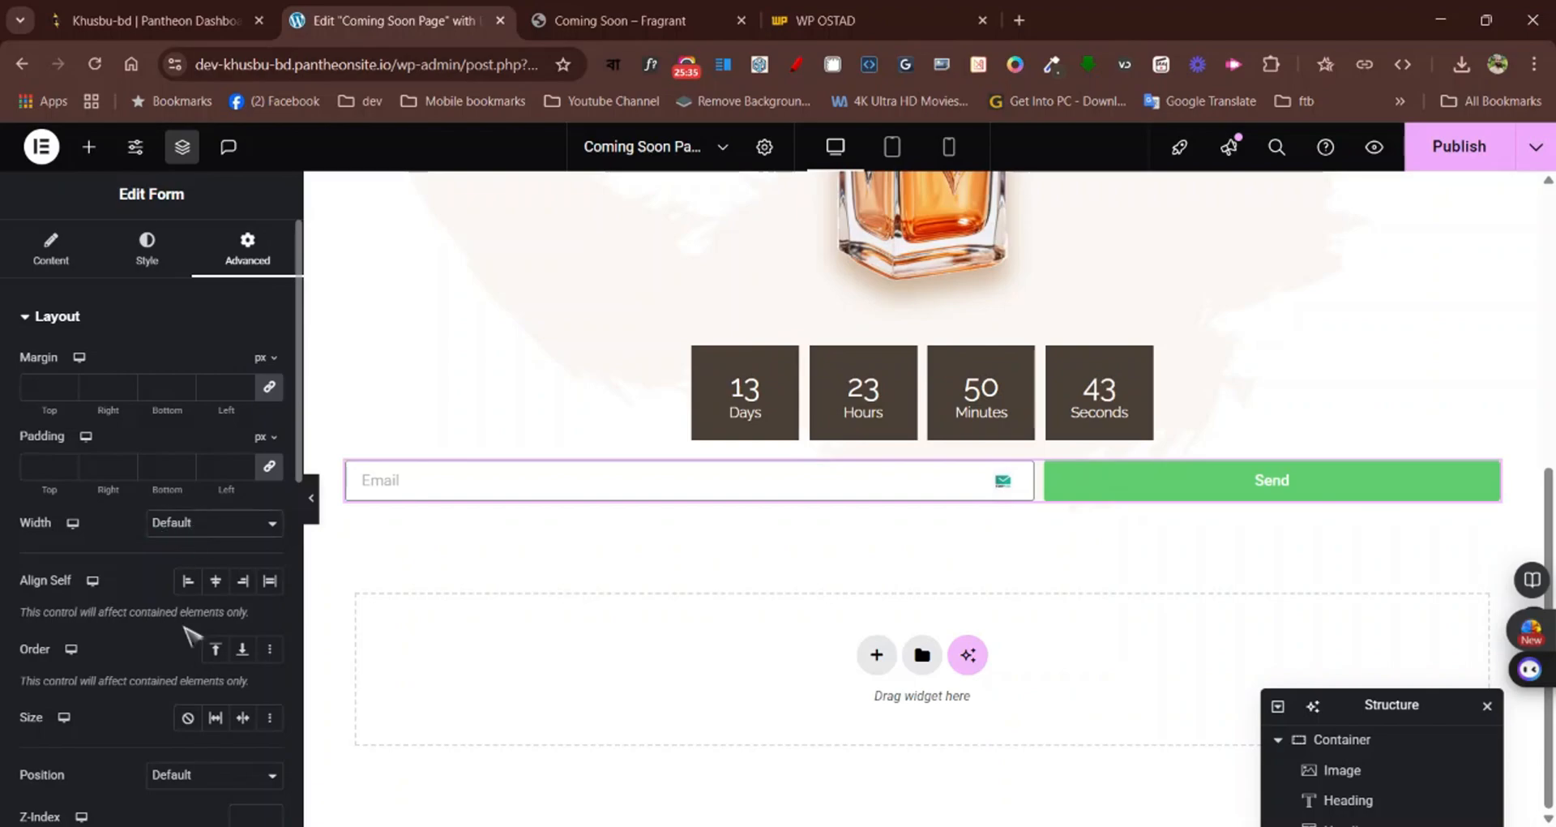
{"action": "left_click", "coordinate": [188, 635]}
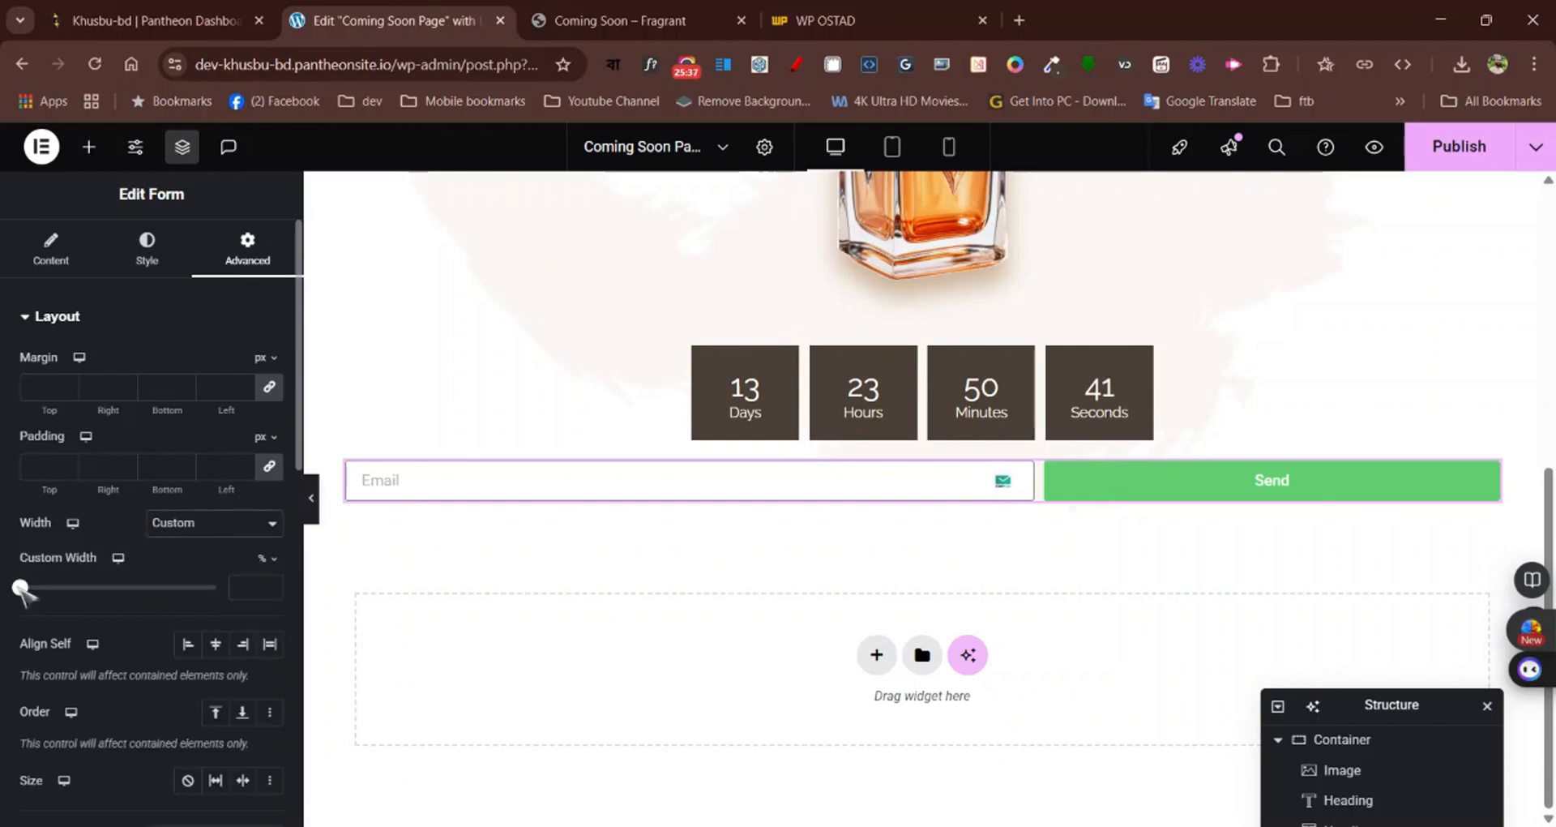
{"action": "left_click_drag", "start_coordinate": [22, 589], "coordinate": [98, 592]}
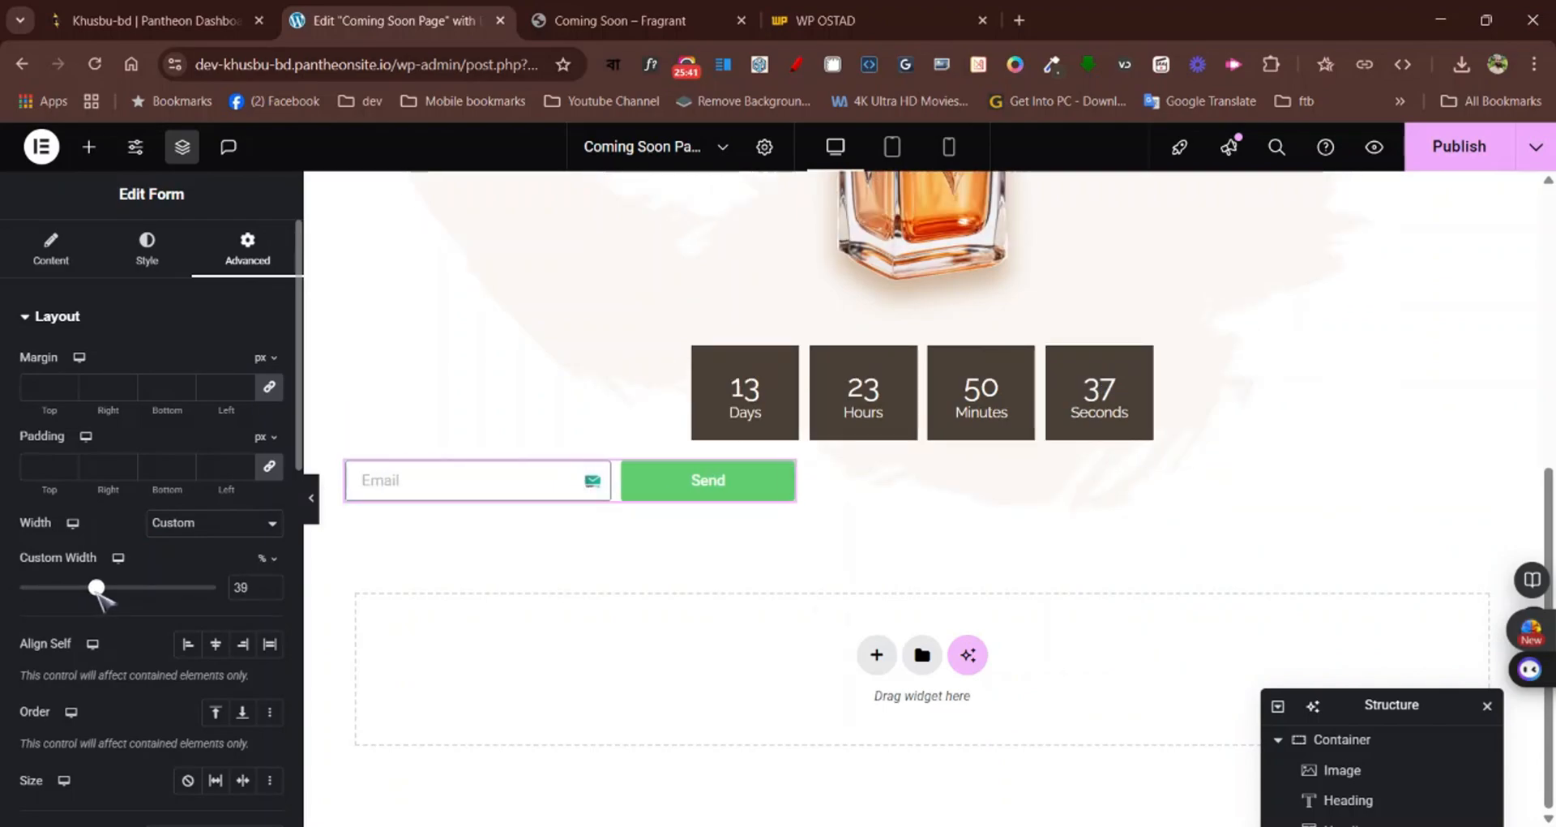
{"action": "left_click", "coordinate": [270, 584]}
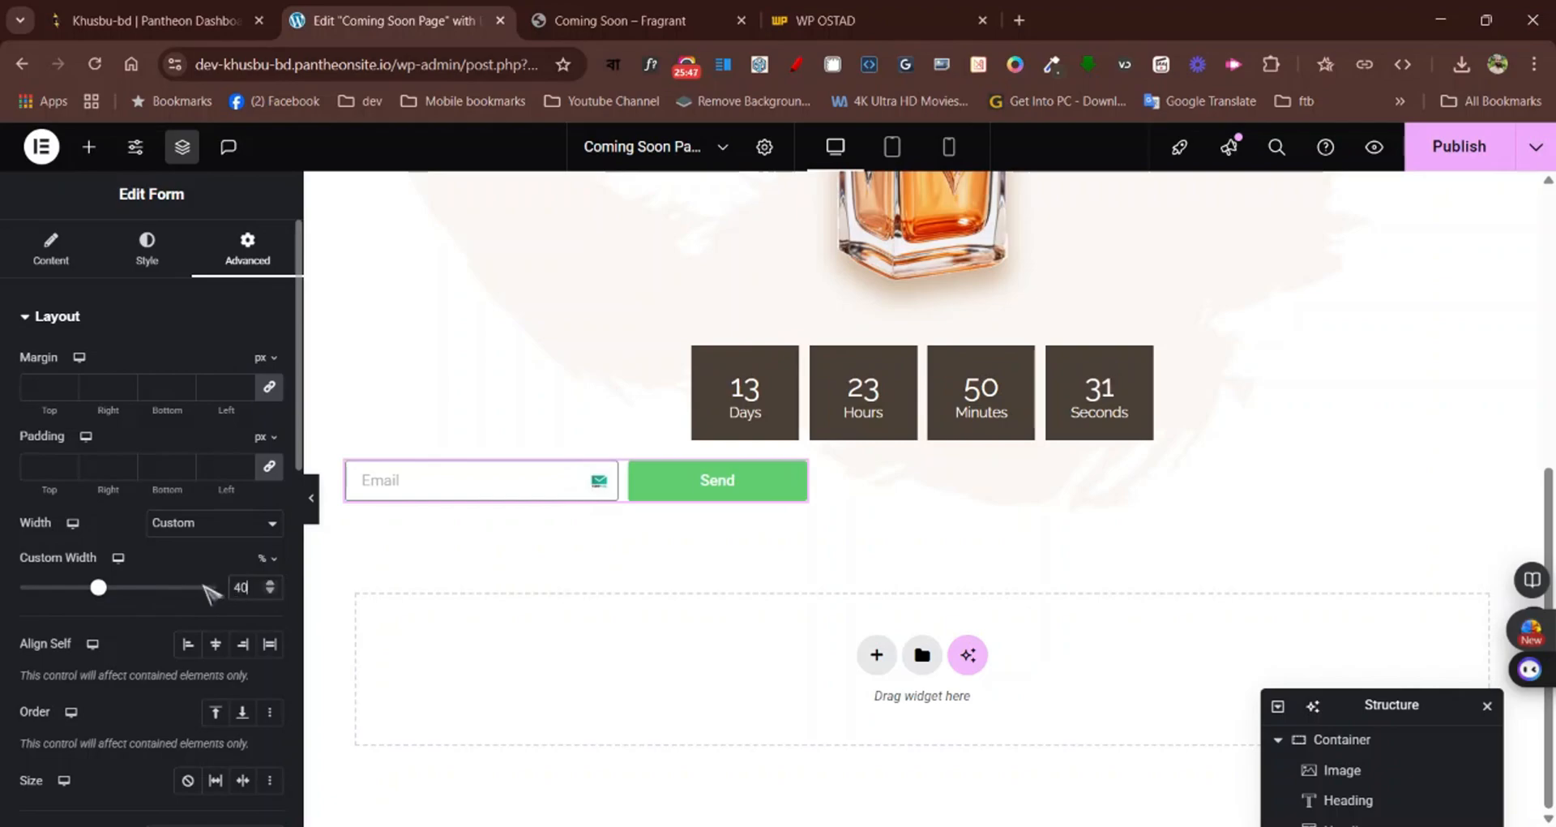
{"action": "left_click", "coordinate": [217, 644]}
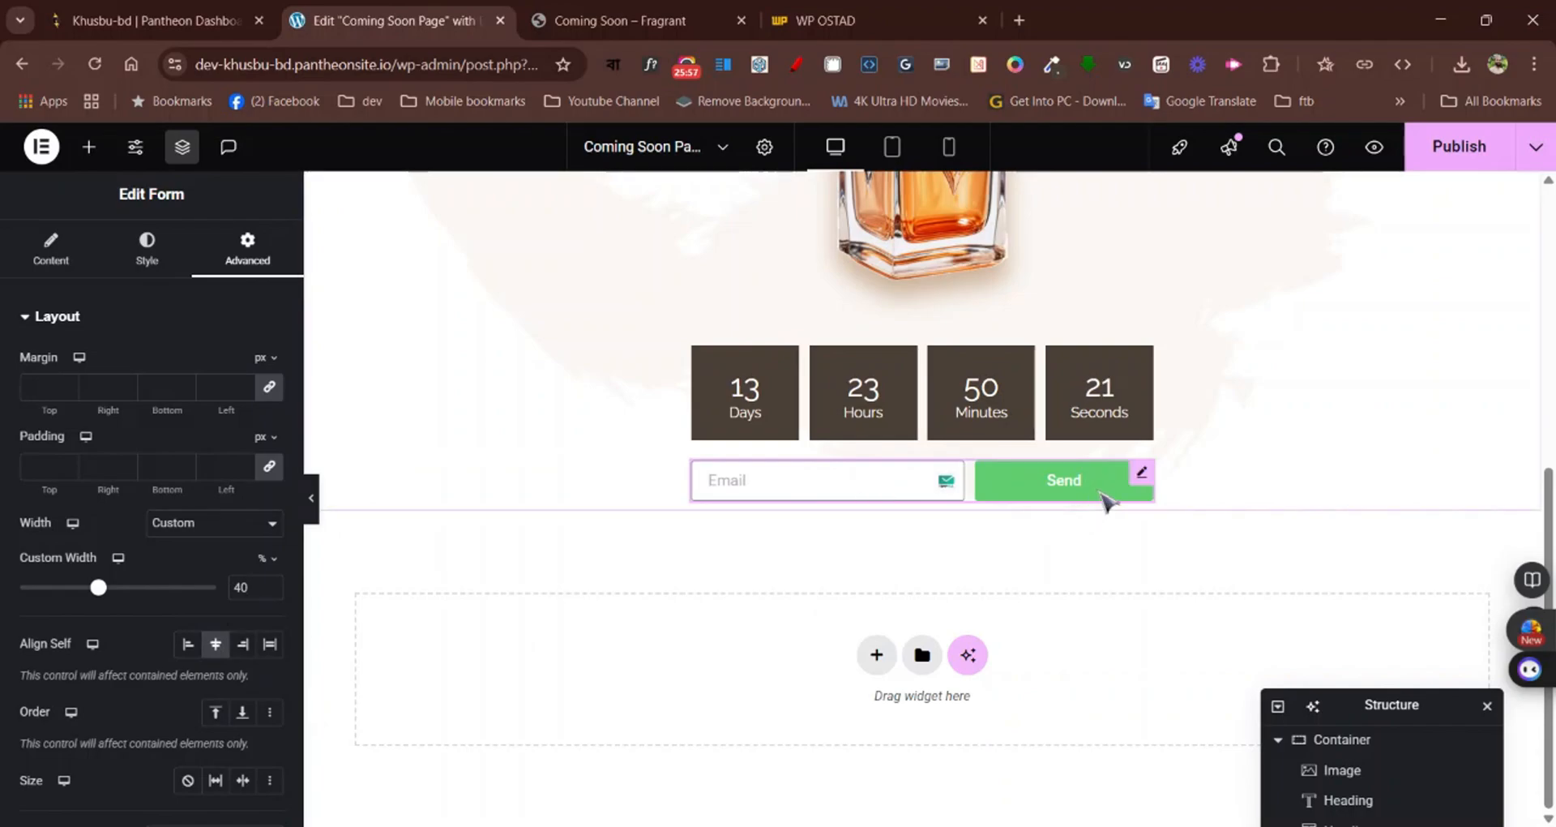
Check the email form on the Fragrant page and set the form's submit button text to "Subscribe Now"
{"action": "left_click", "coordinate": [616, 20]}
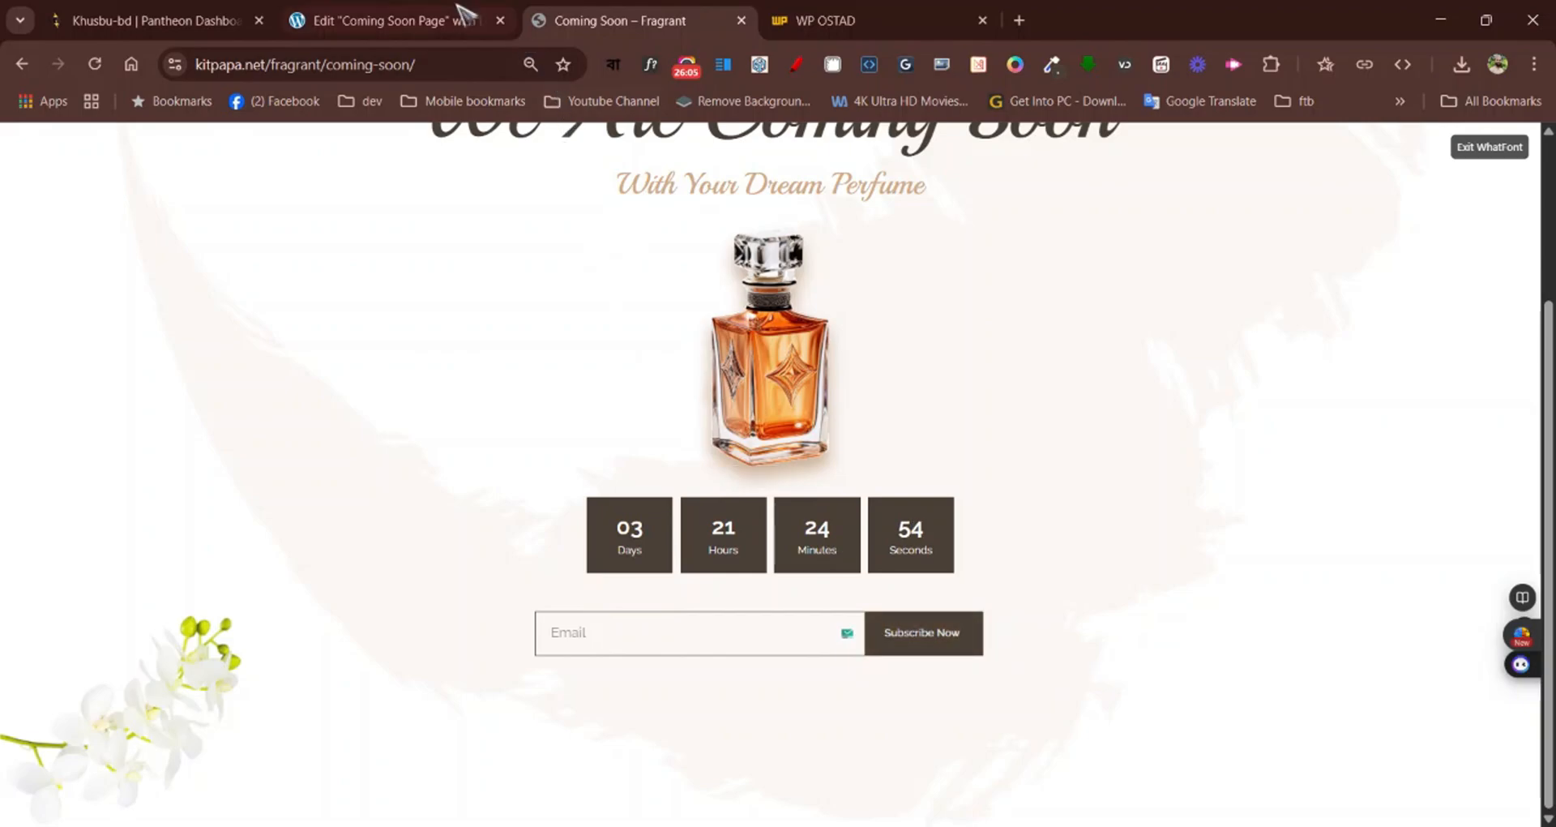
{"action": "left_click", "coordinate": [399, 11]}
{"action": "left_click", "coordinate": [52, 252]}
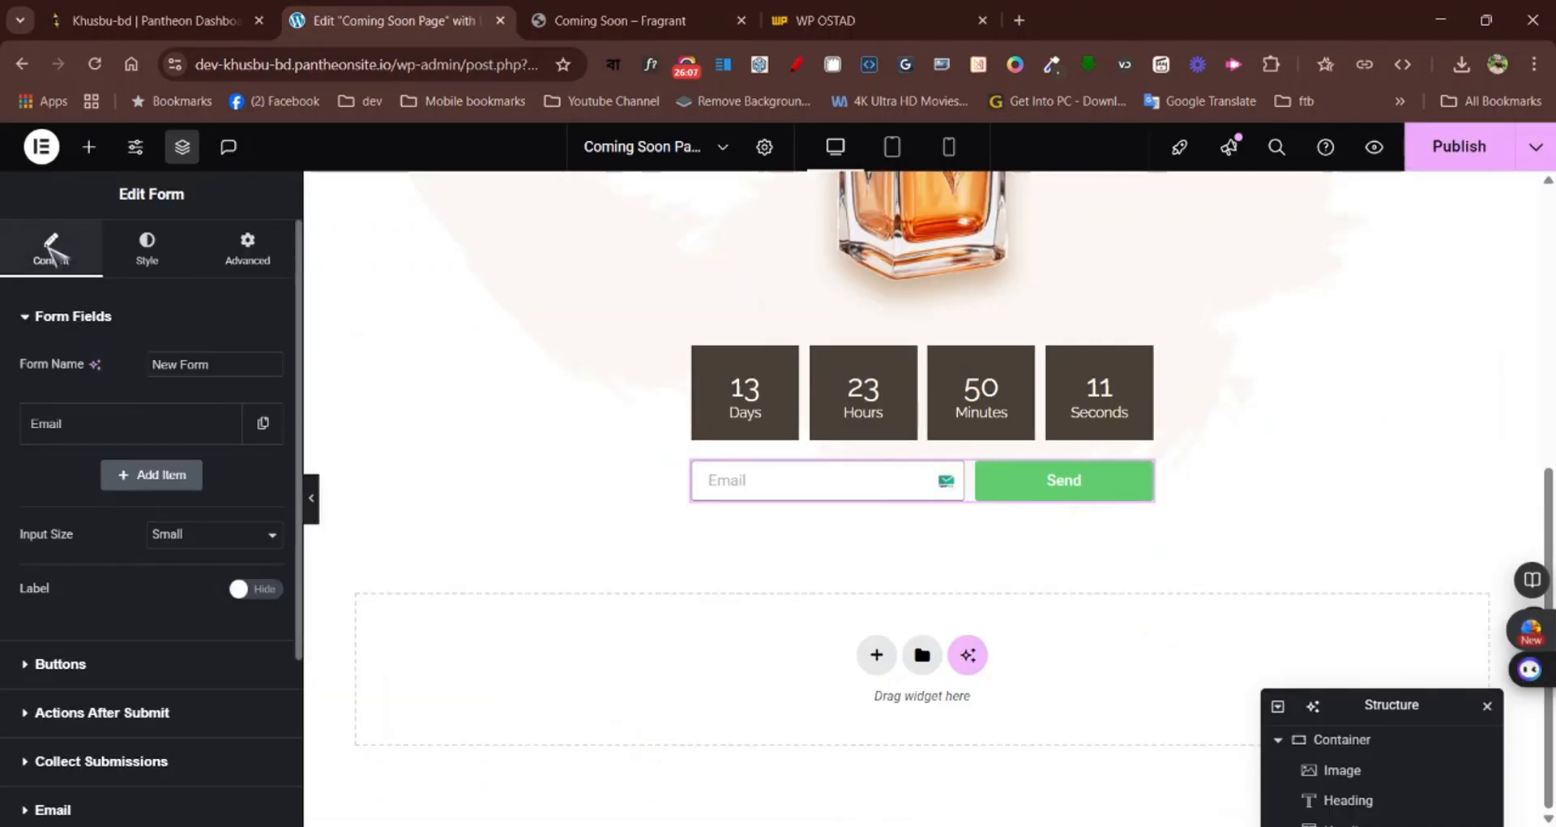
{"action": "left_click", "coordinate": [70, 668]}
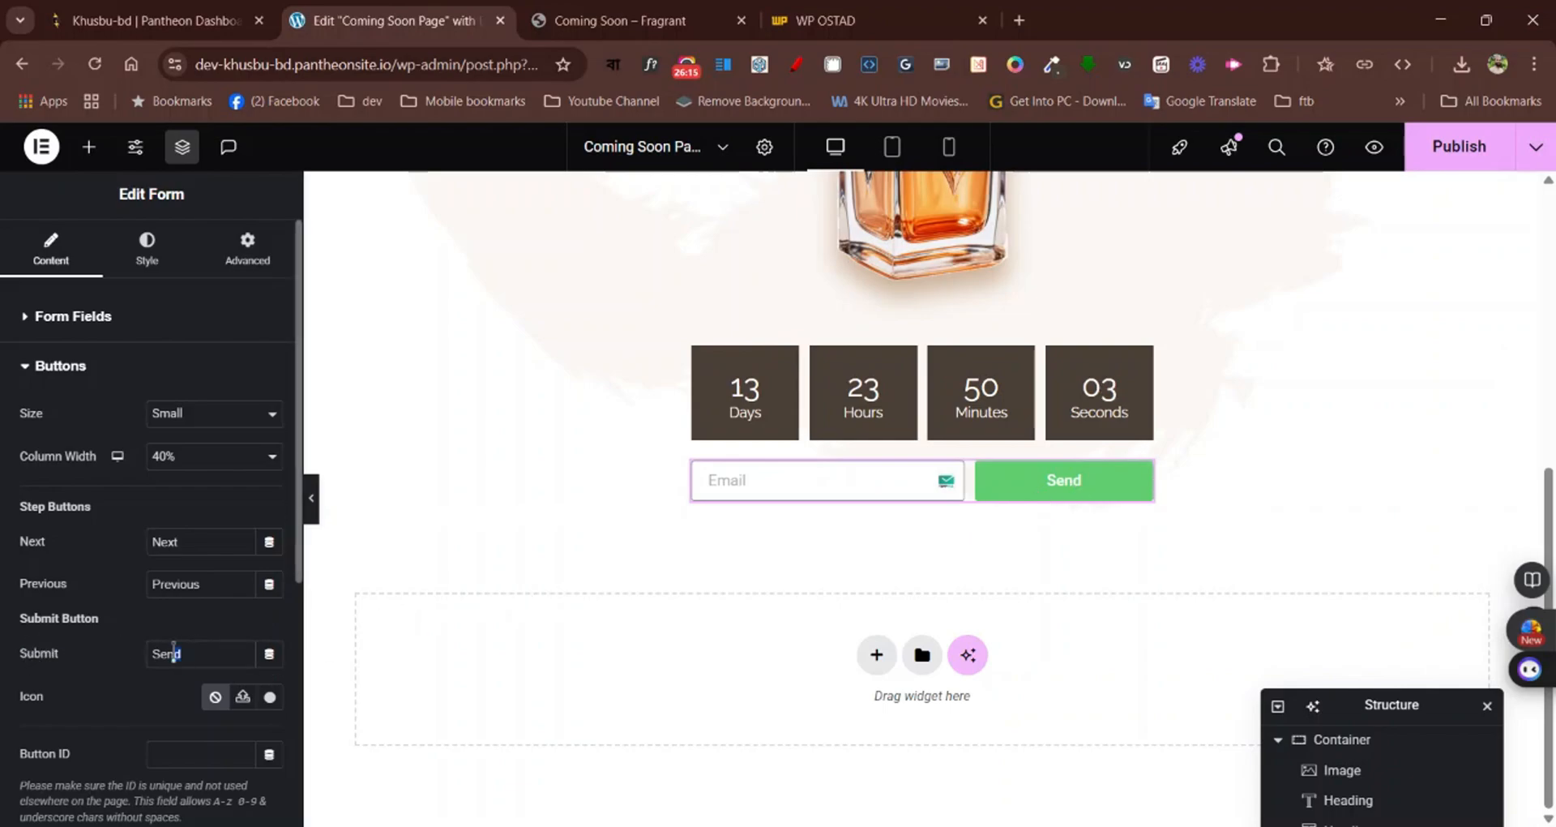
{"action": "type", "text": "S"}
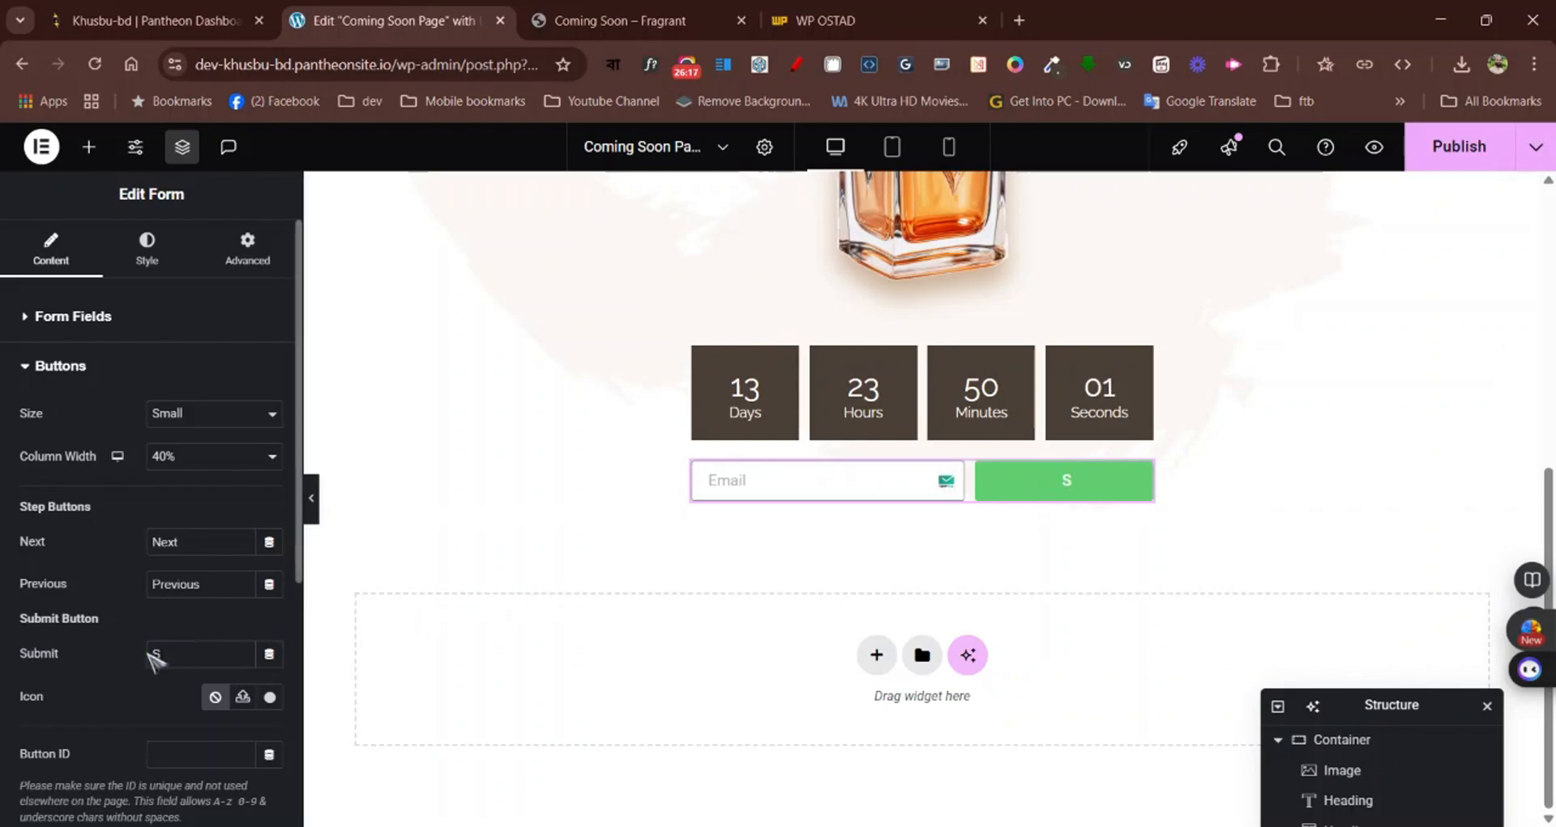
{"action": "type", "text": "ubsc"}
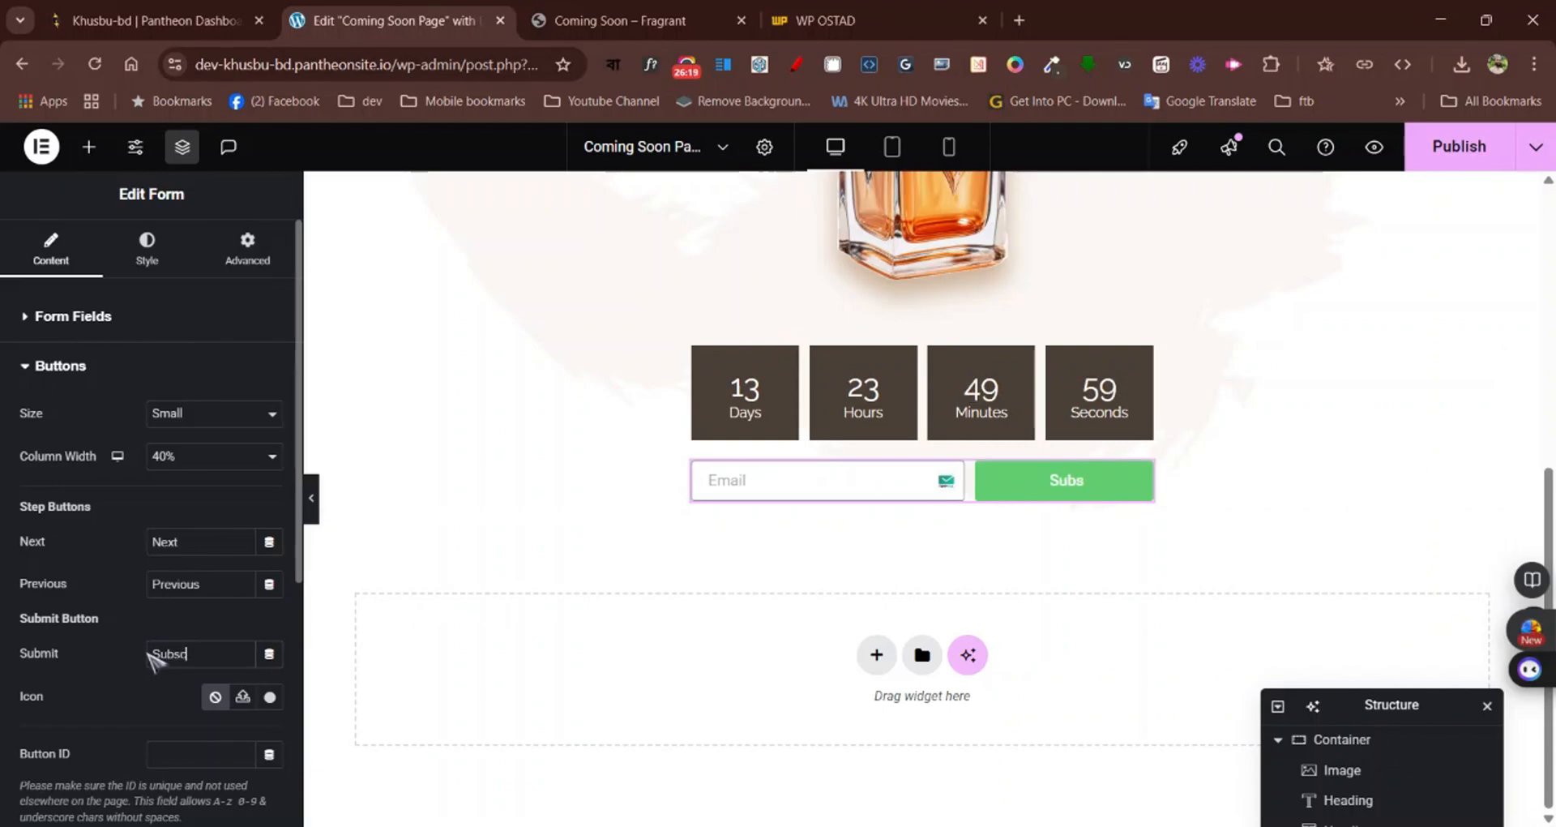
{"action": "type", "text": "ribe "}
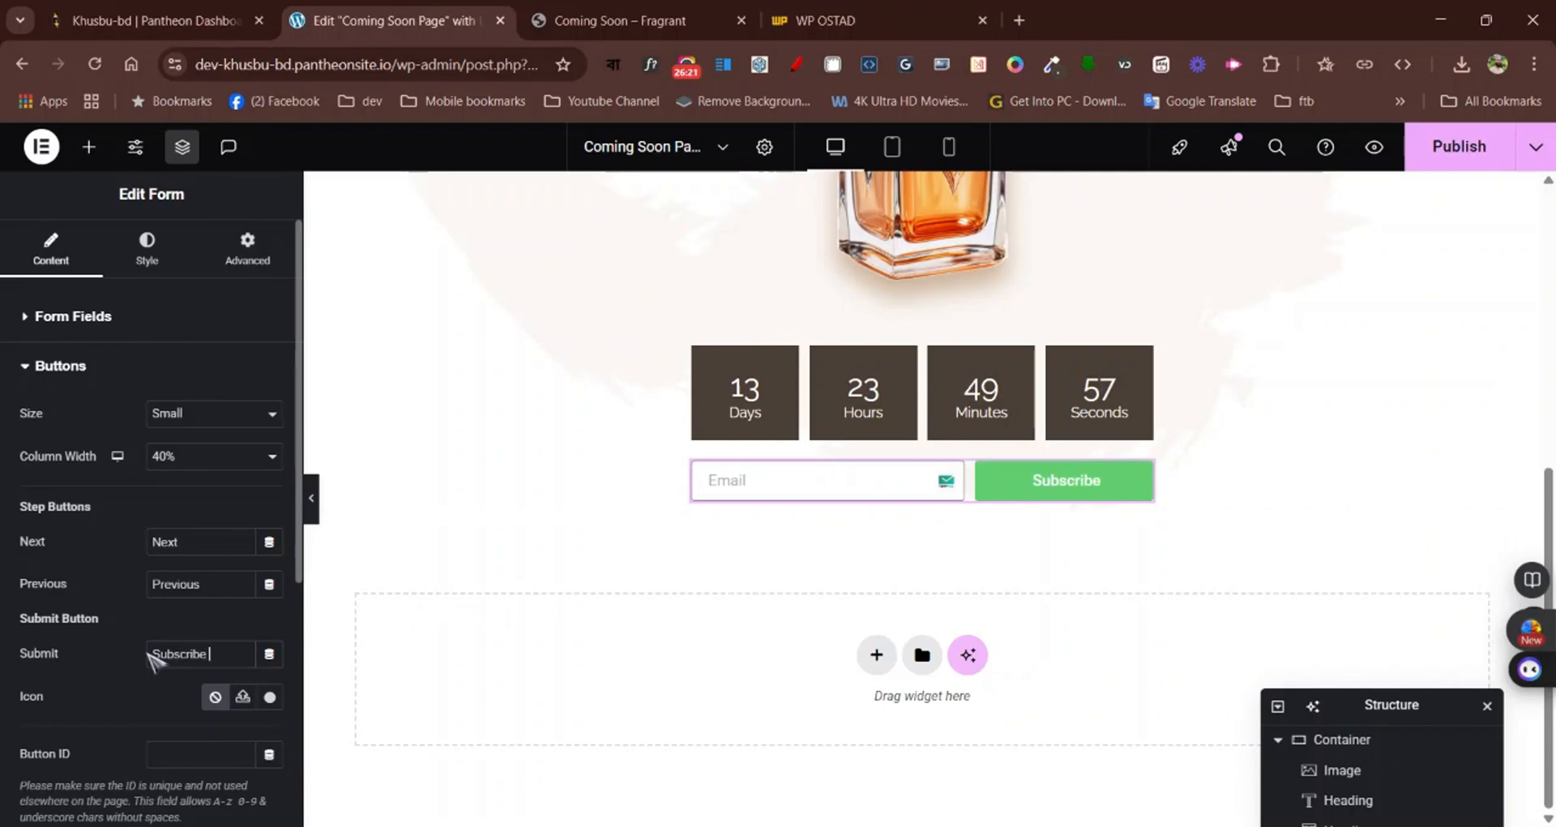
{"action": "type", "text": "Now"}
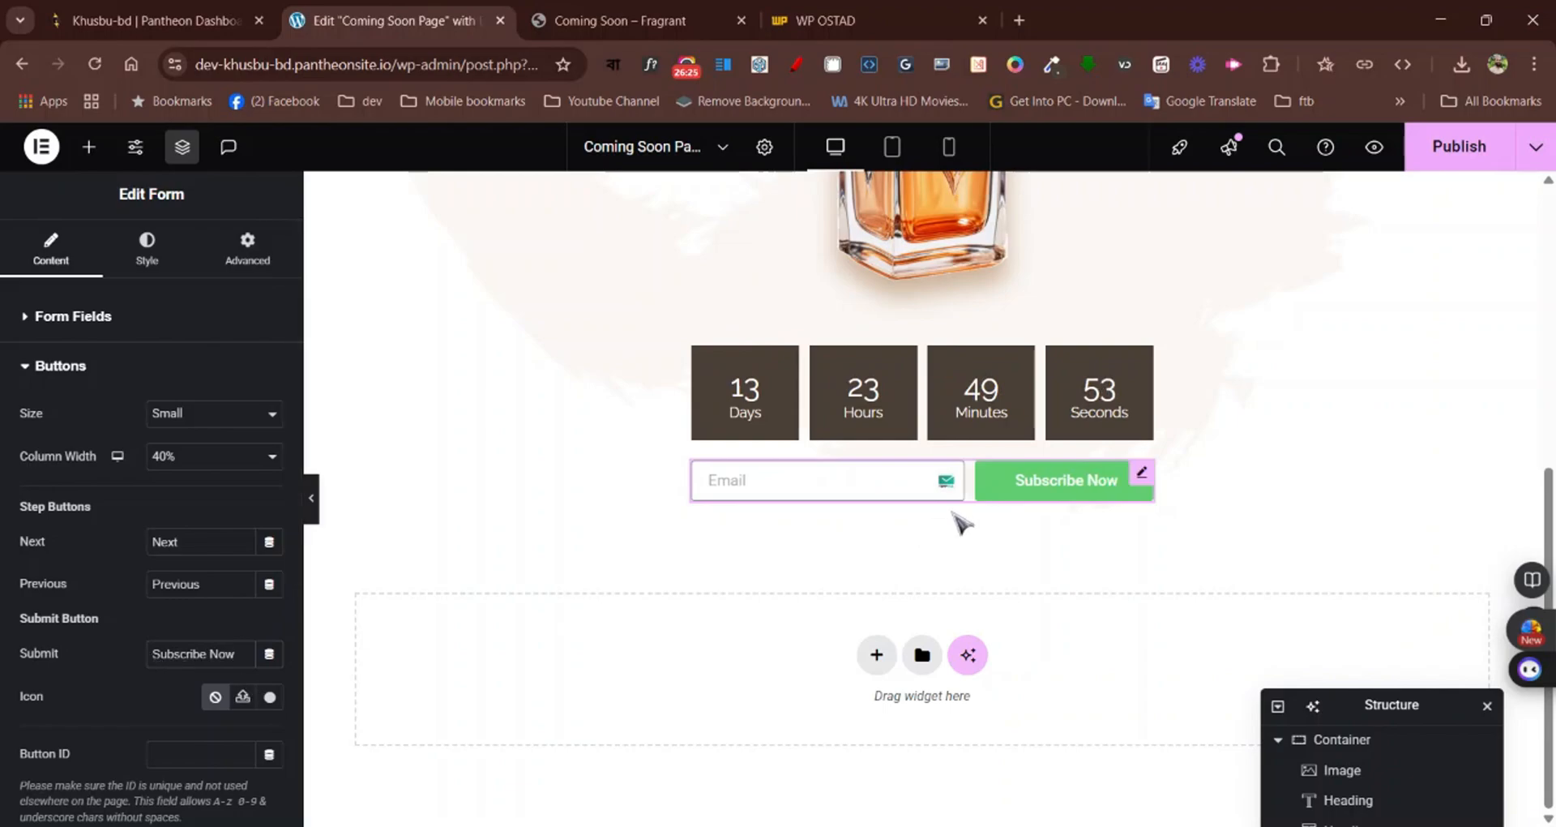
Widen the form to a custom width of 50%, comparing it with the form on the Fragrant page
{"action": "left_click", "coordinate": [154, 248]}
{"action": "left_click", "coordinate": [227, 255]}
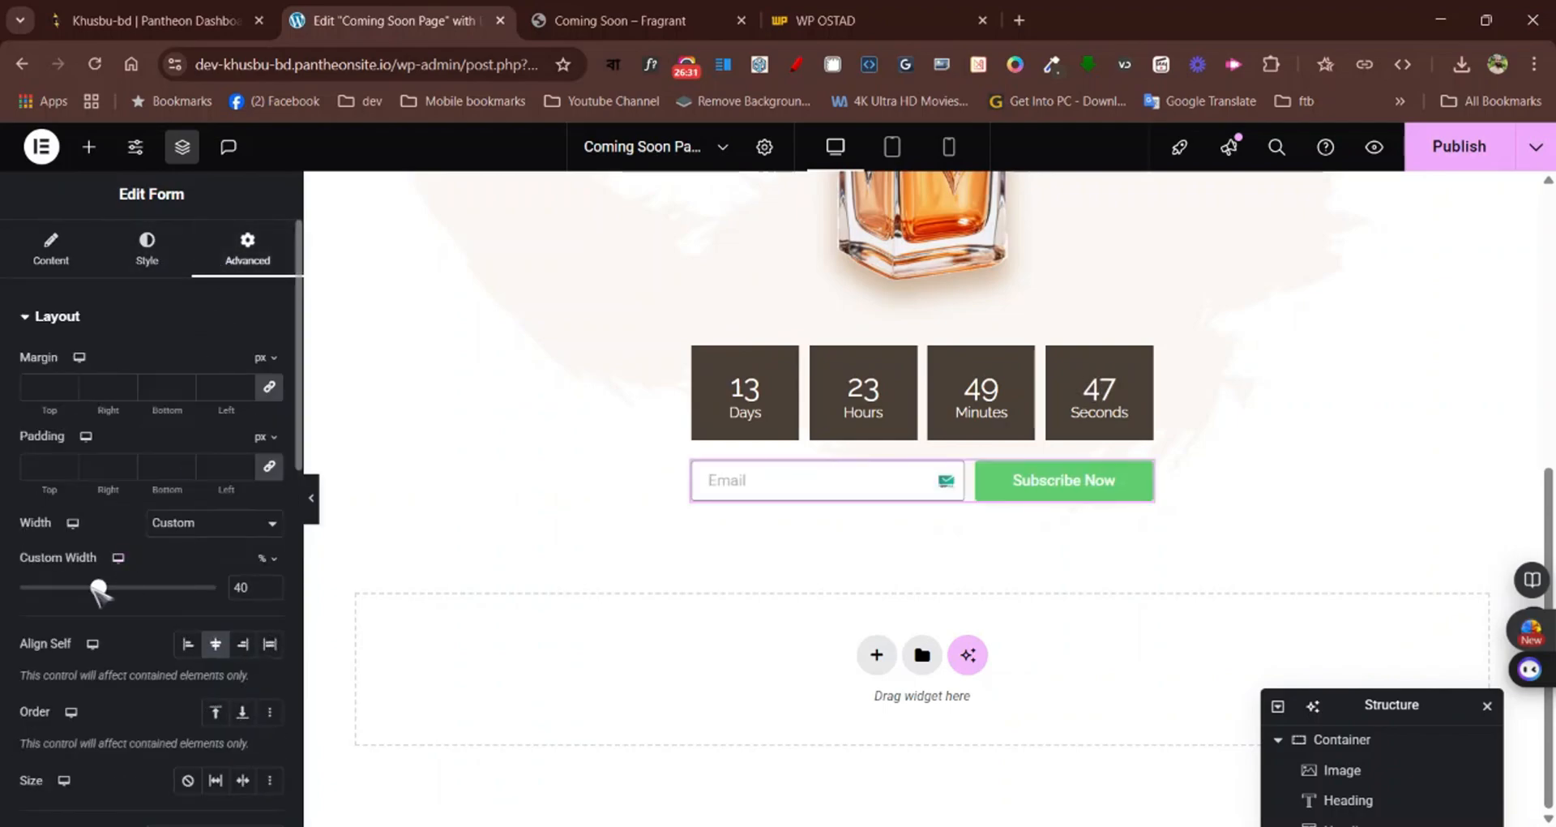
{"action": "left_click_drag", "start_coordinate": [98, 588], "coordinate": [111, 588]}
{"action": "left_click", "coordinate": [271, 591]}
{"action": "left_click", "coordinate": [270, 590]}
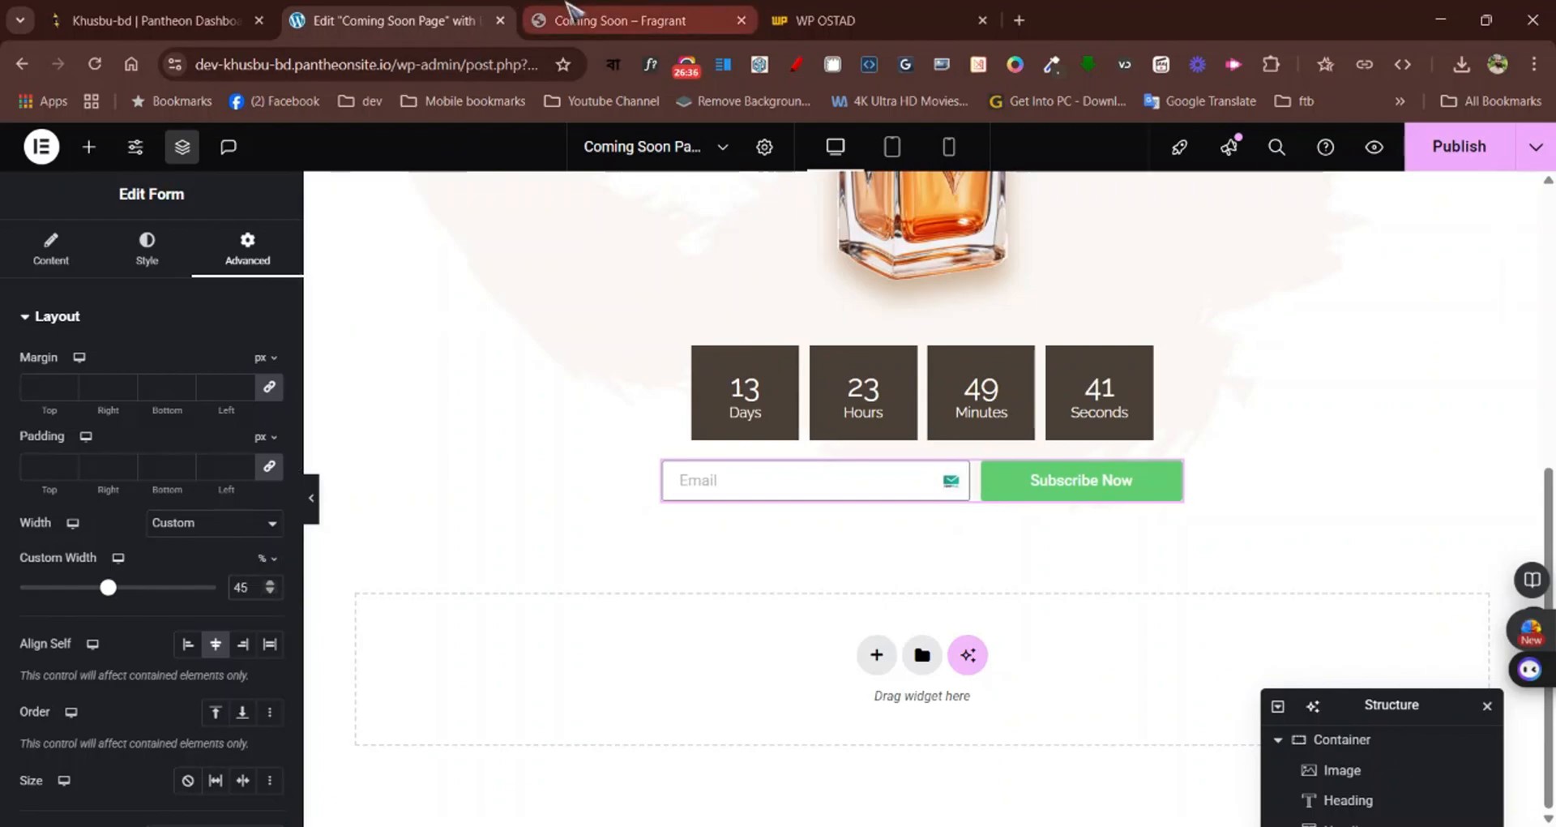
{"action": "left_click", "coordinate": [571, 12]}
{"action": "left_click", "coordinate": [444, 15]}
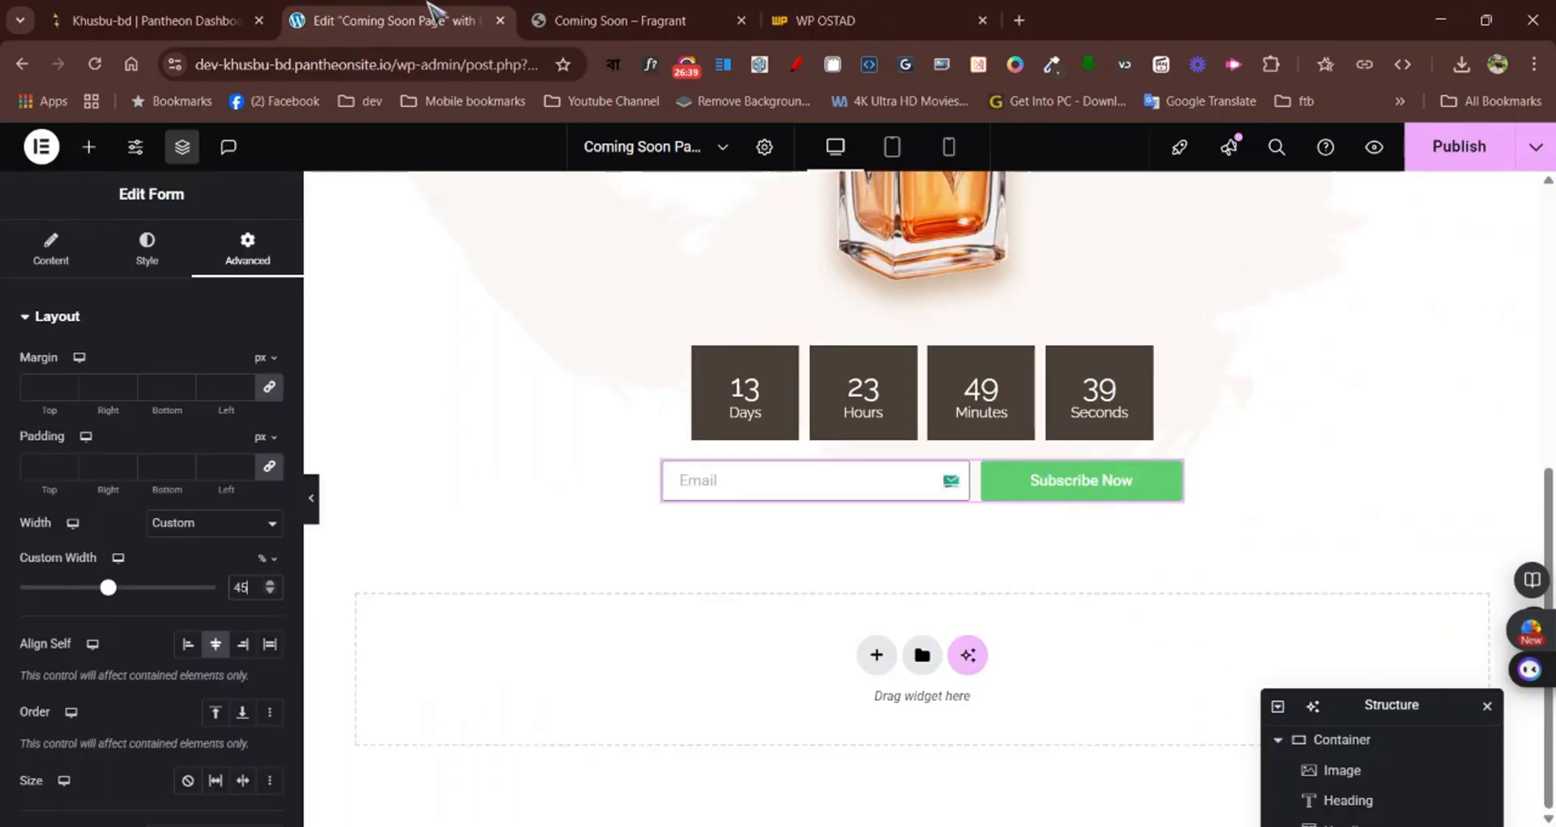
{"action": "left_click", "coordinate": [270, 583]}
{"action": "left_click", "coordinate": [270, 582]}
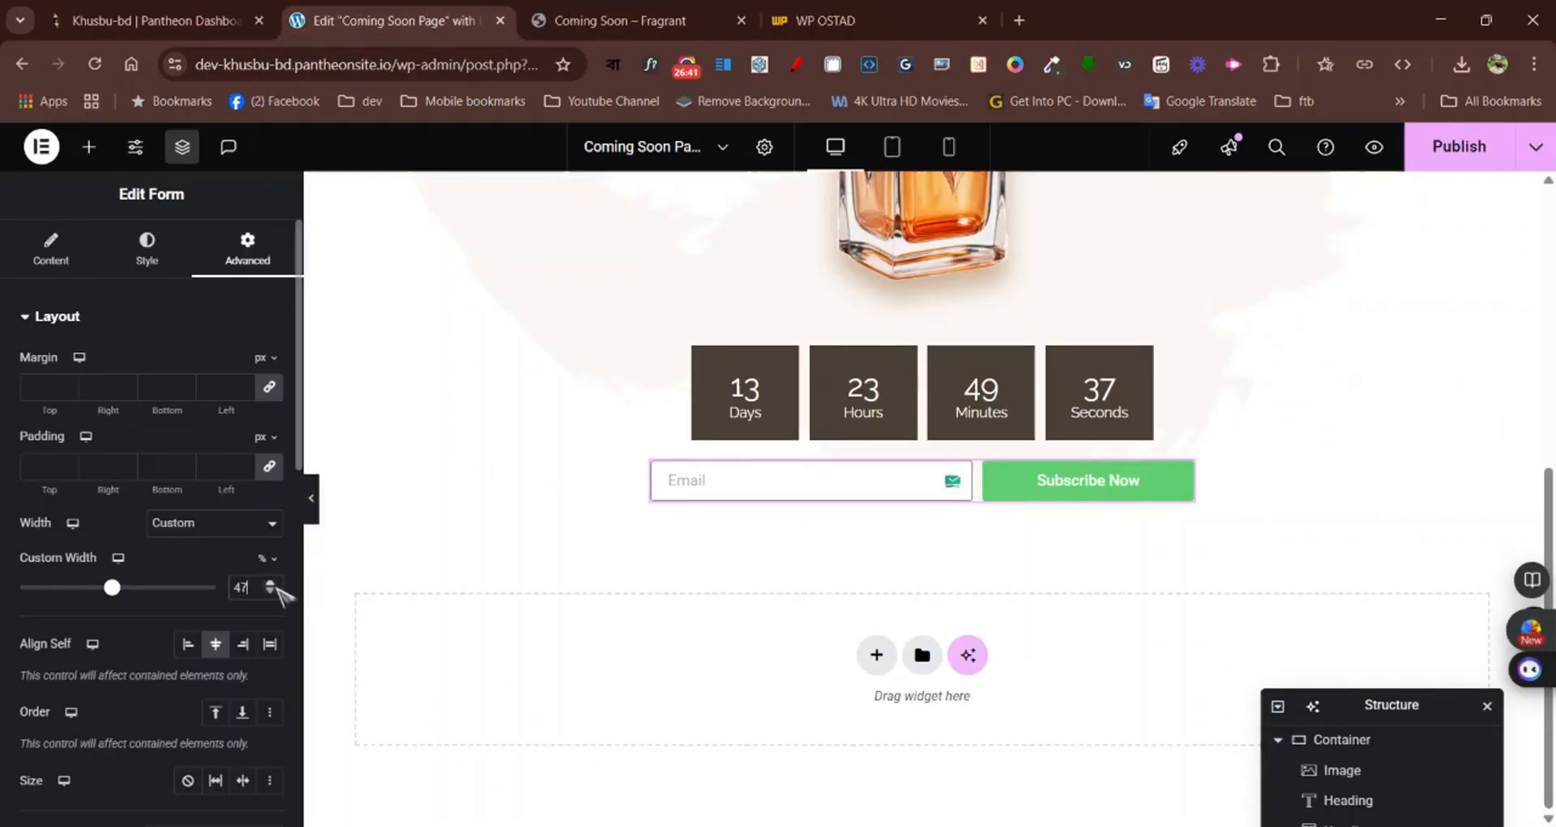
{"action": "left_click", "coordinate": [271, 583]}
{"action": "left_click", "coordinate": [271, 583]}
{"action": "left_click", "coordinate": [271, 583]}
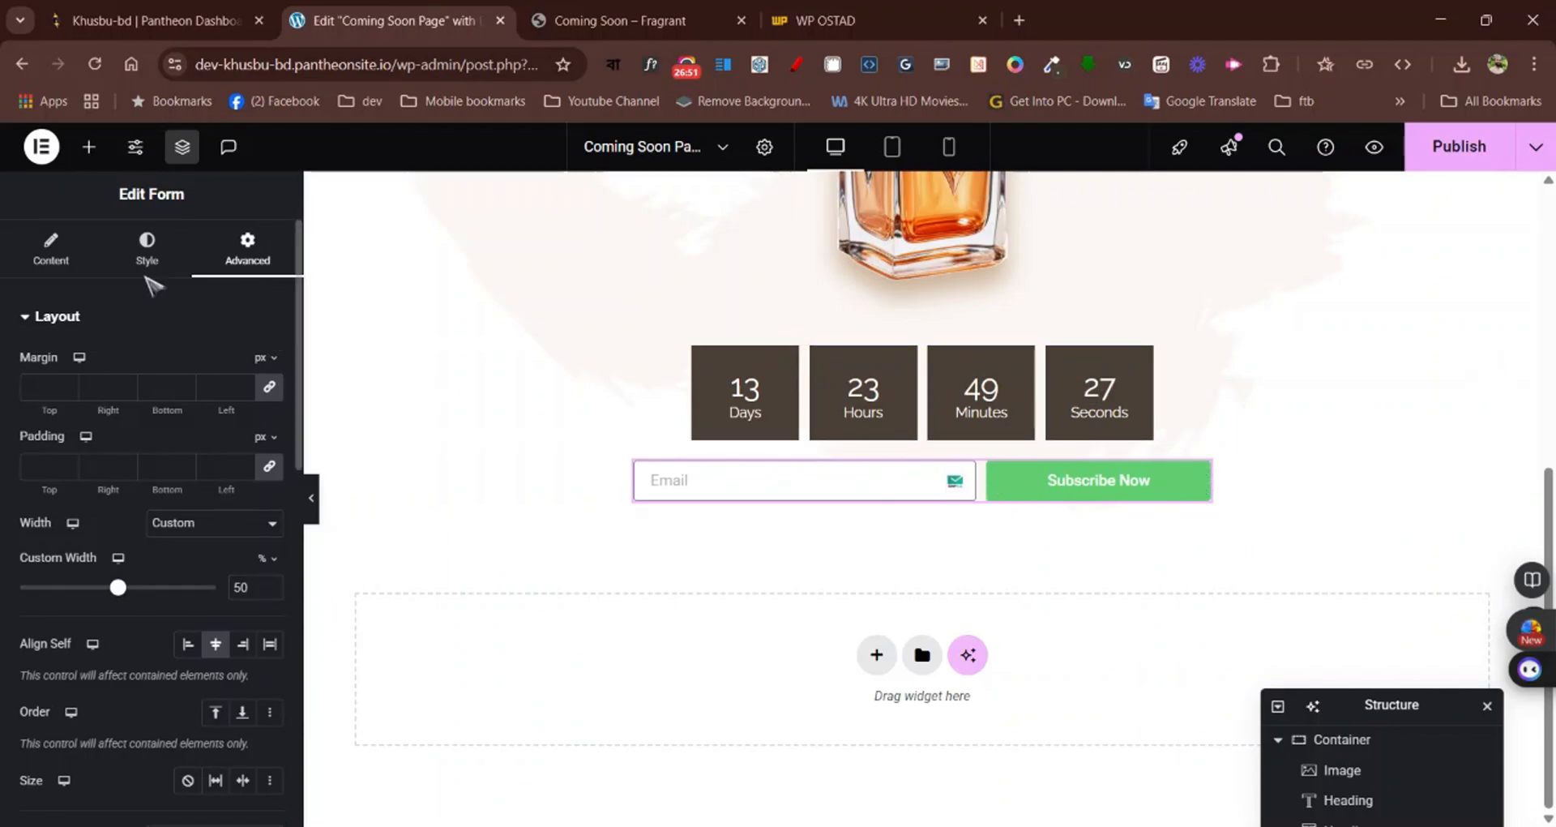
Check how the Fragrant form joins its field and button, and set the form's columns gap to 0 px
{"action": "left_click", "coordinate": [130, 256]}
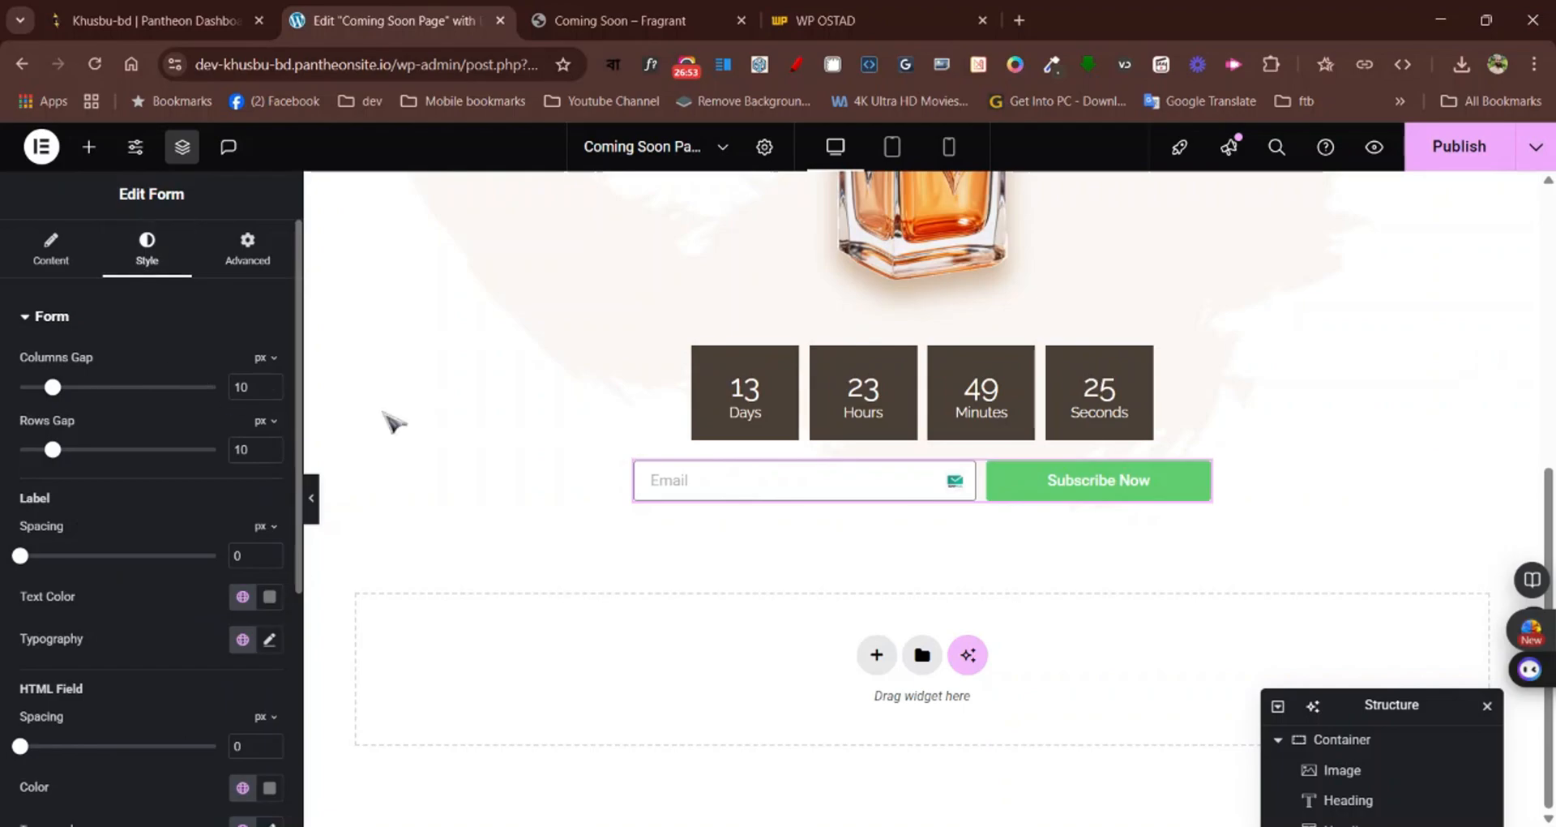
{"action": "left_click", "coordinate": [592, 18]}
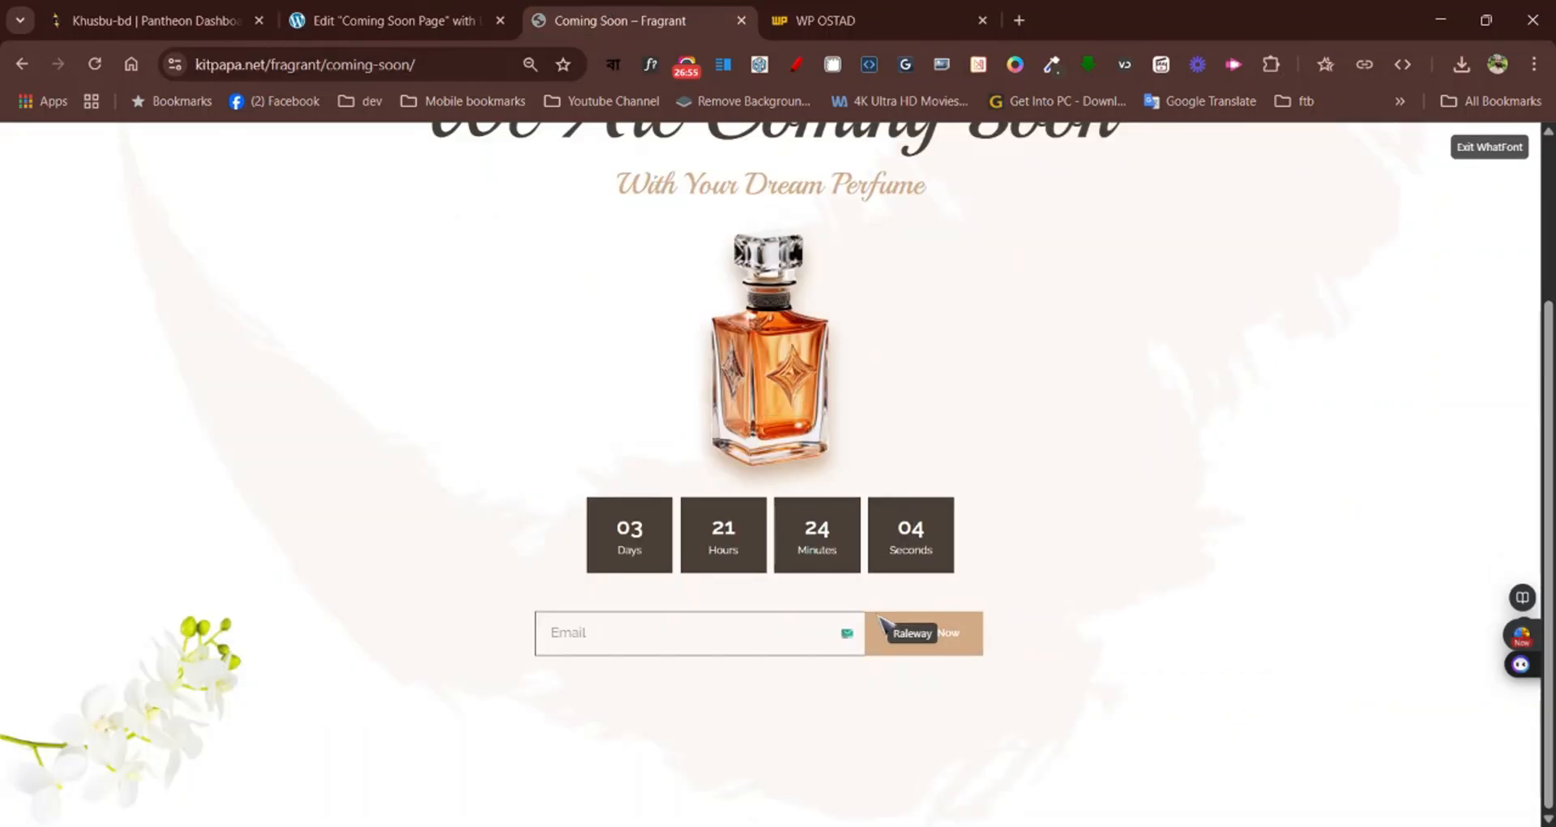
{"action": "left_click", "coordinate": [398, 23]}
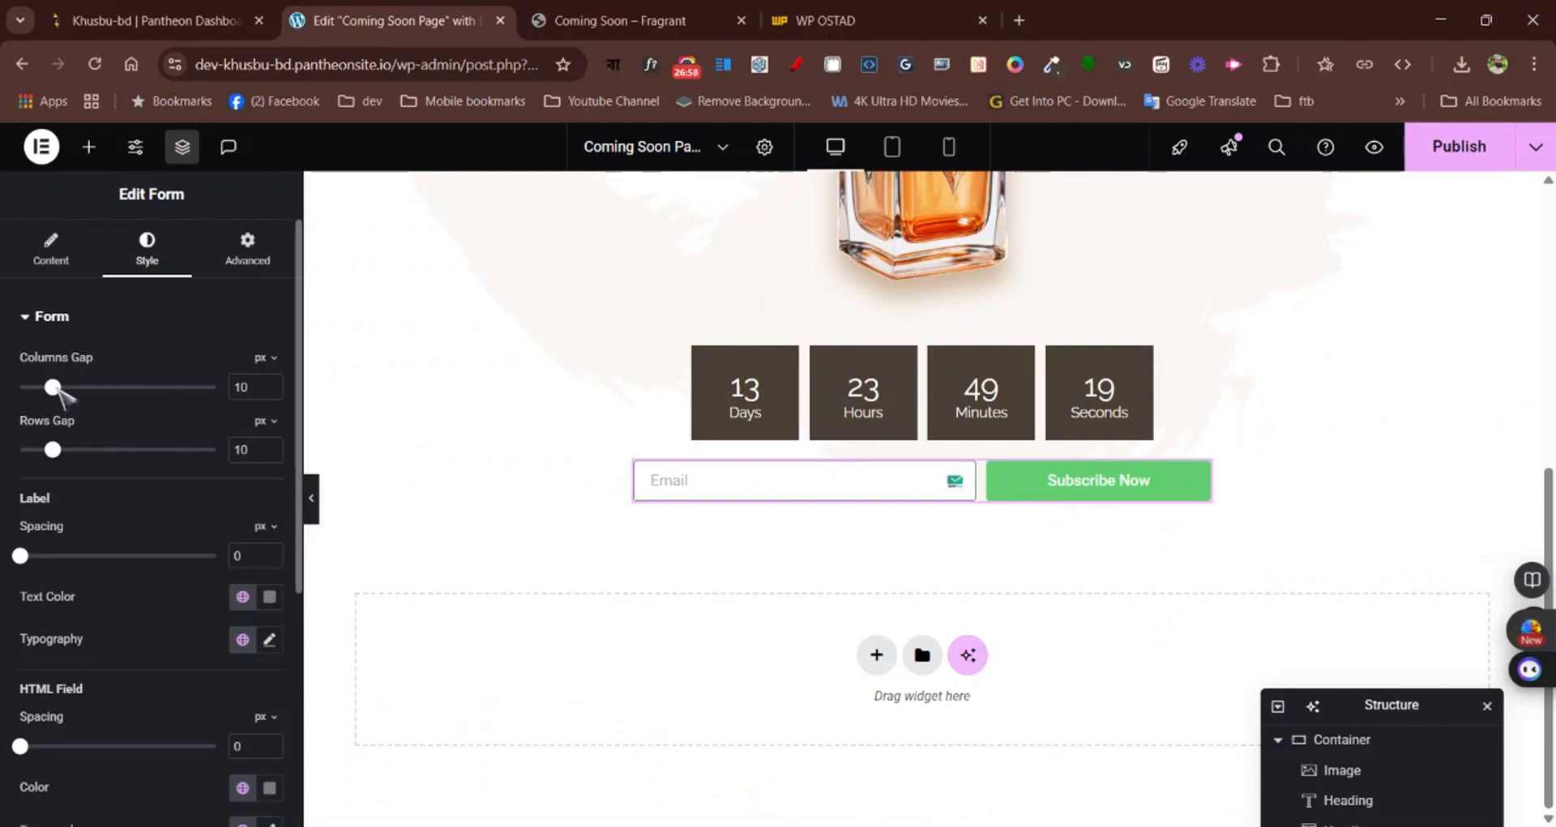
{"action": "left_click_drag", "start_coordinate": [52, 387], "coordinate": [4, 390]}
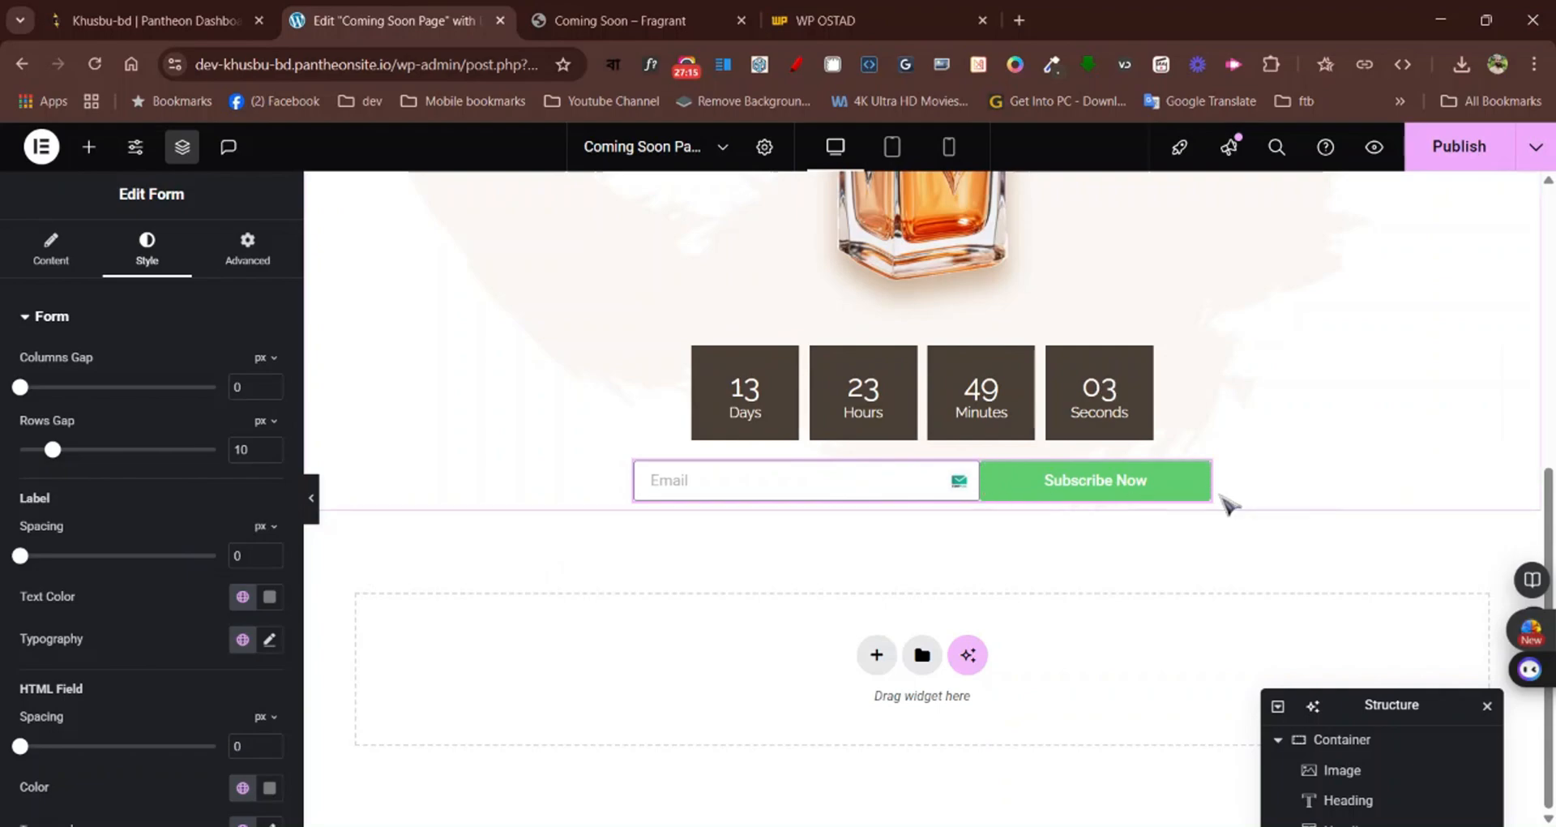
Set the border radius of the form's Email field to 0 px on all corners
{"action": "left_click", "coordinate": [662, 481]}
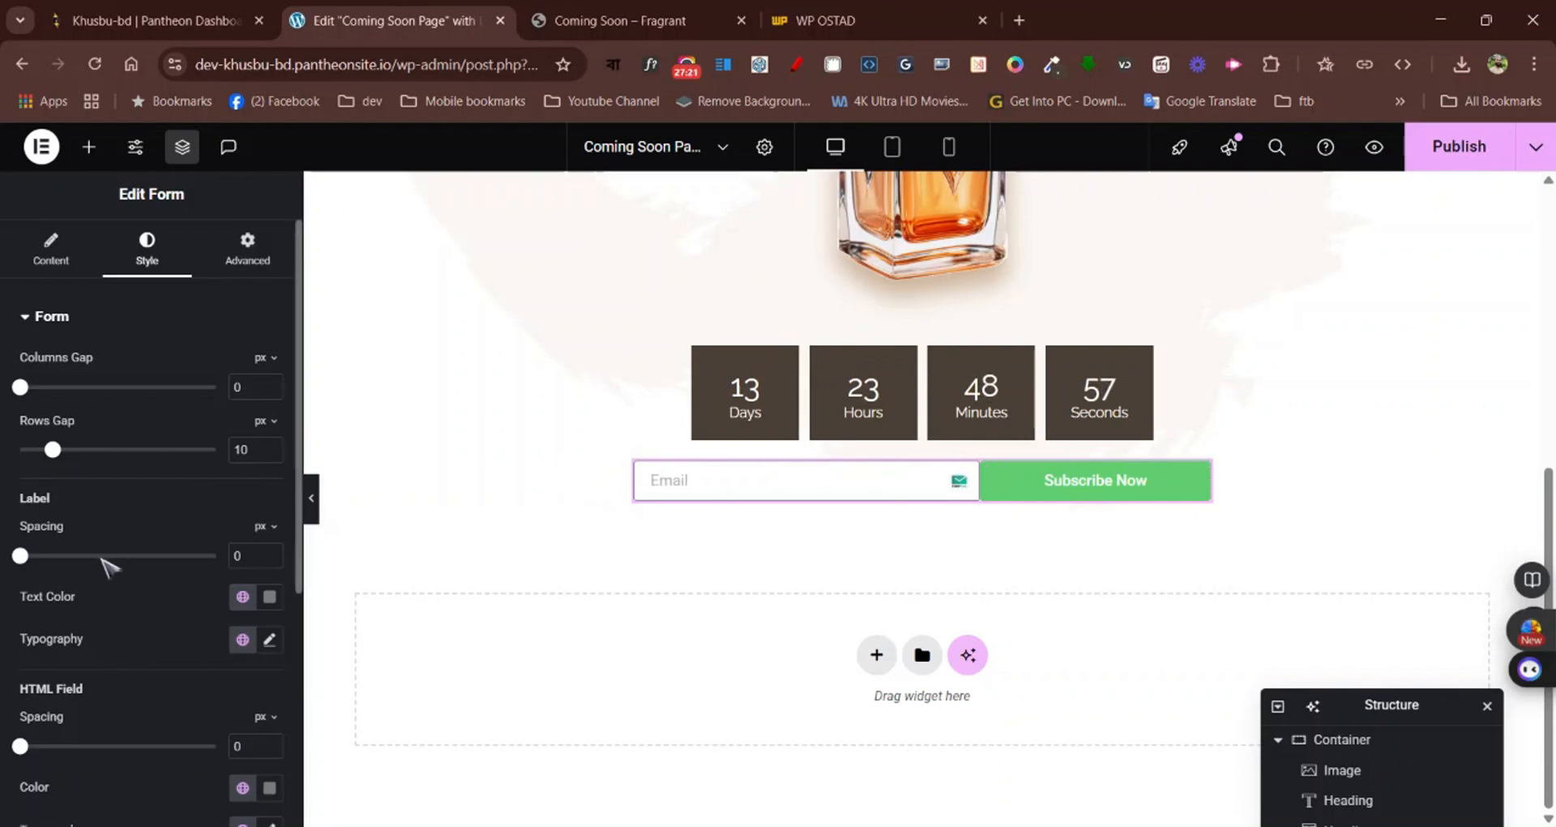
{"action": "scroll", "coordinate": [104, 535], "scroll_direction": "down", "scroll_amount": 4}
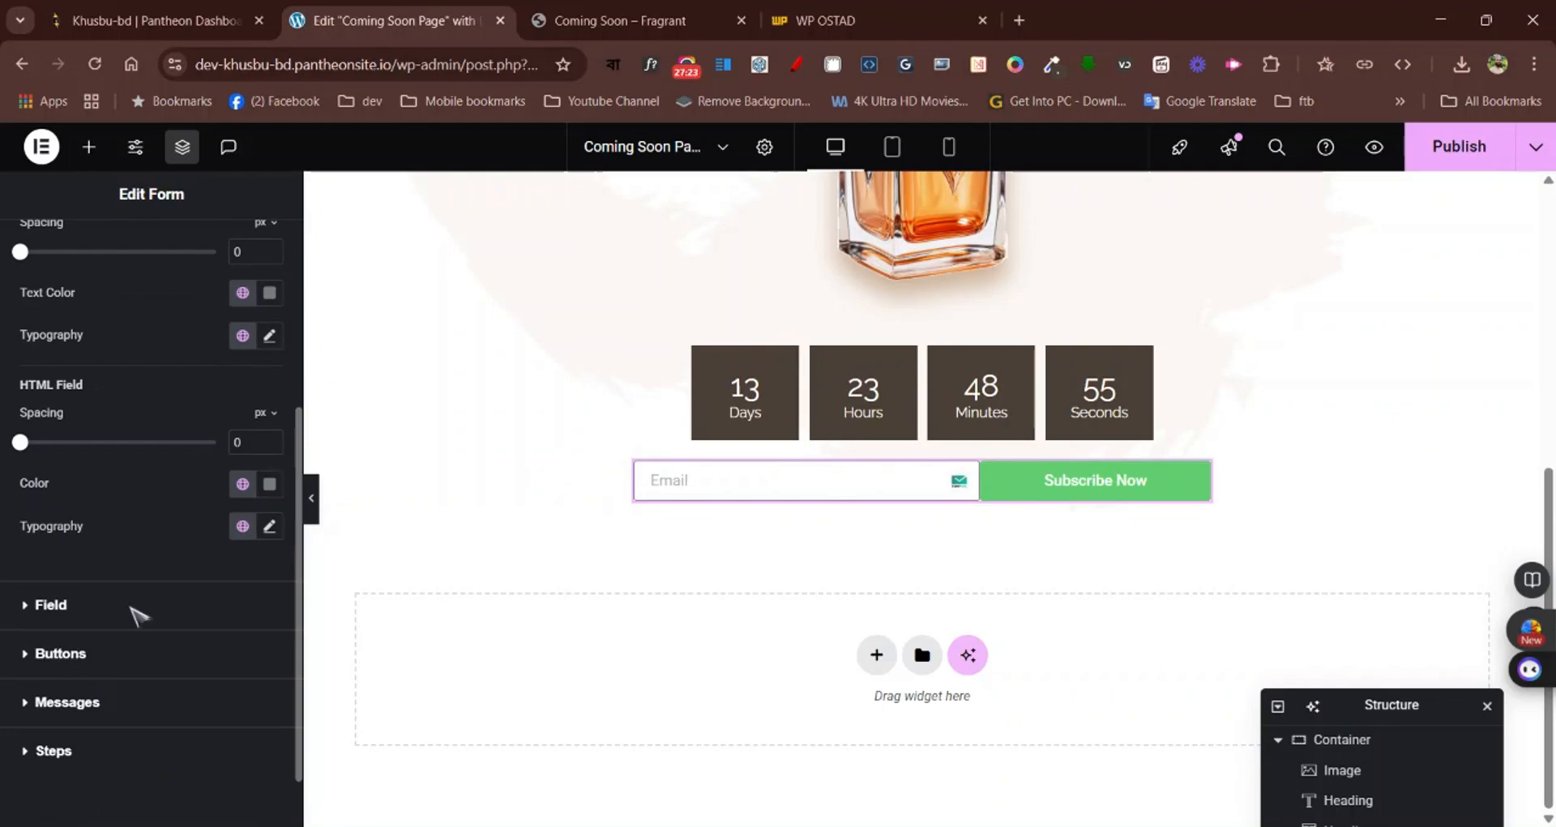
{"action": "left_click", "coordinate": [85, 606]}
{"action": "scroll", "coordinate": [138, 612], "scroll_direction": "down", "scroll_amount": 1}
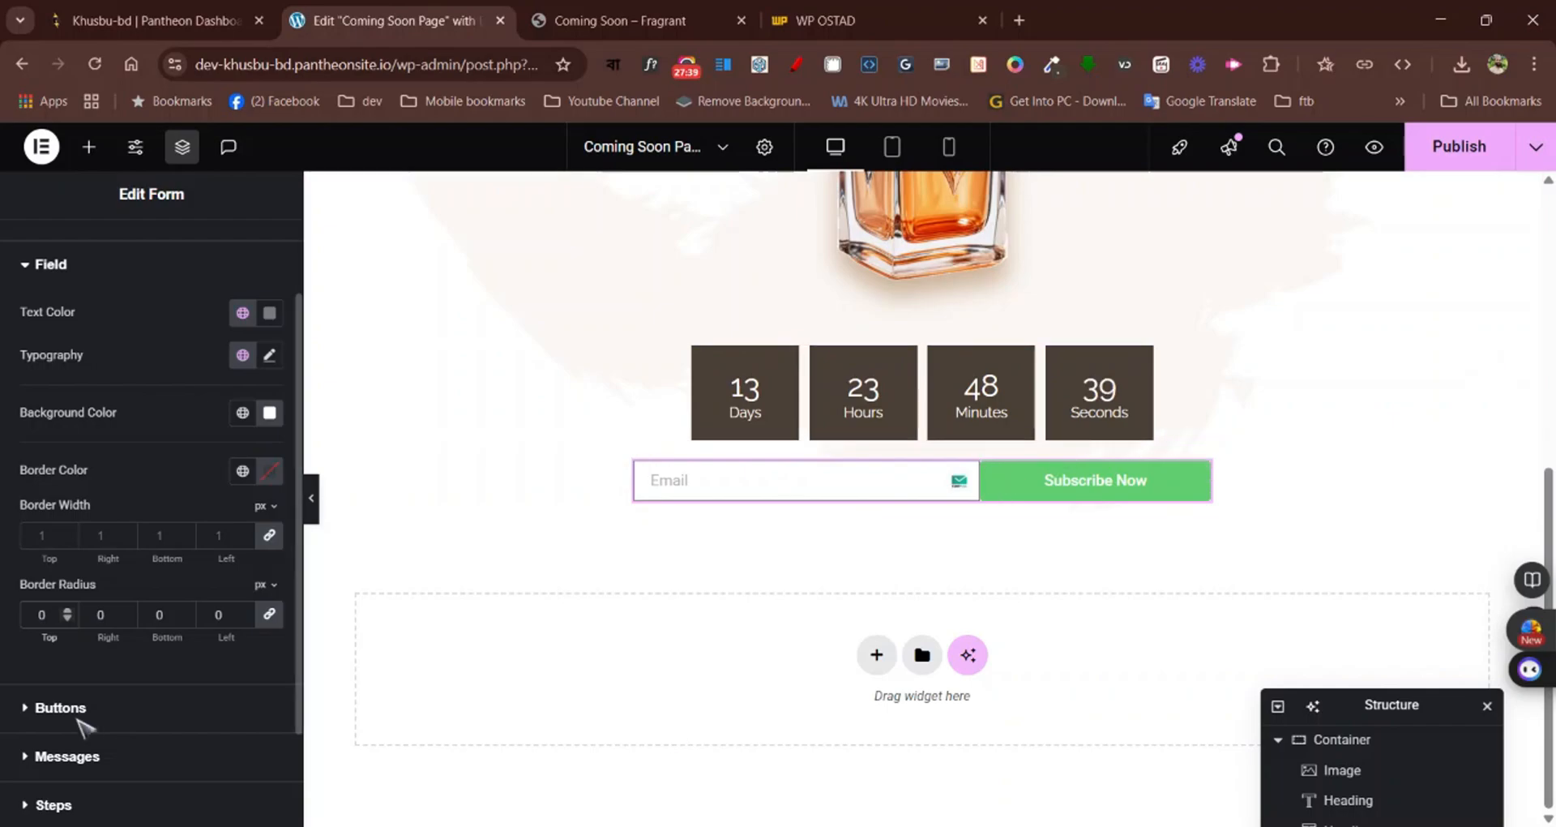
Set the border radius of the form's buttons to 0 px on all corners and preview the page at full width
{"action": "left_click", "coordinate": [29, 713]}
{"action": "scroll", "coordinate": [216, 649], "scroll_direction": "down", "scroll_amount": 4}
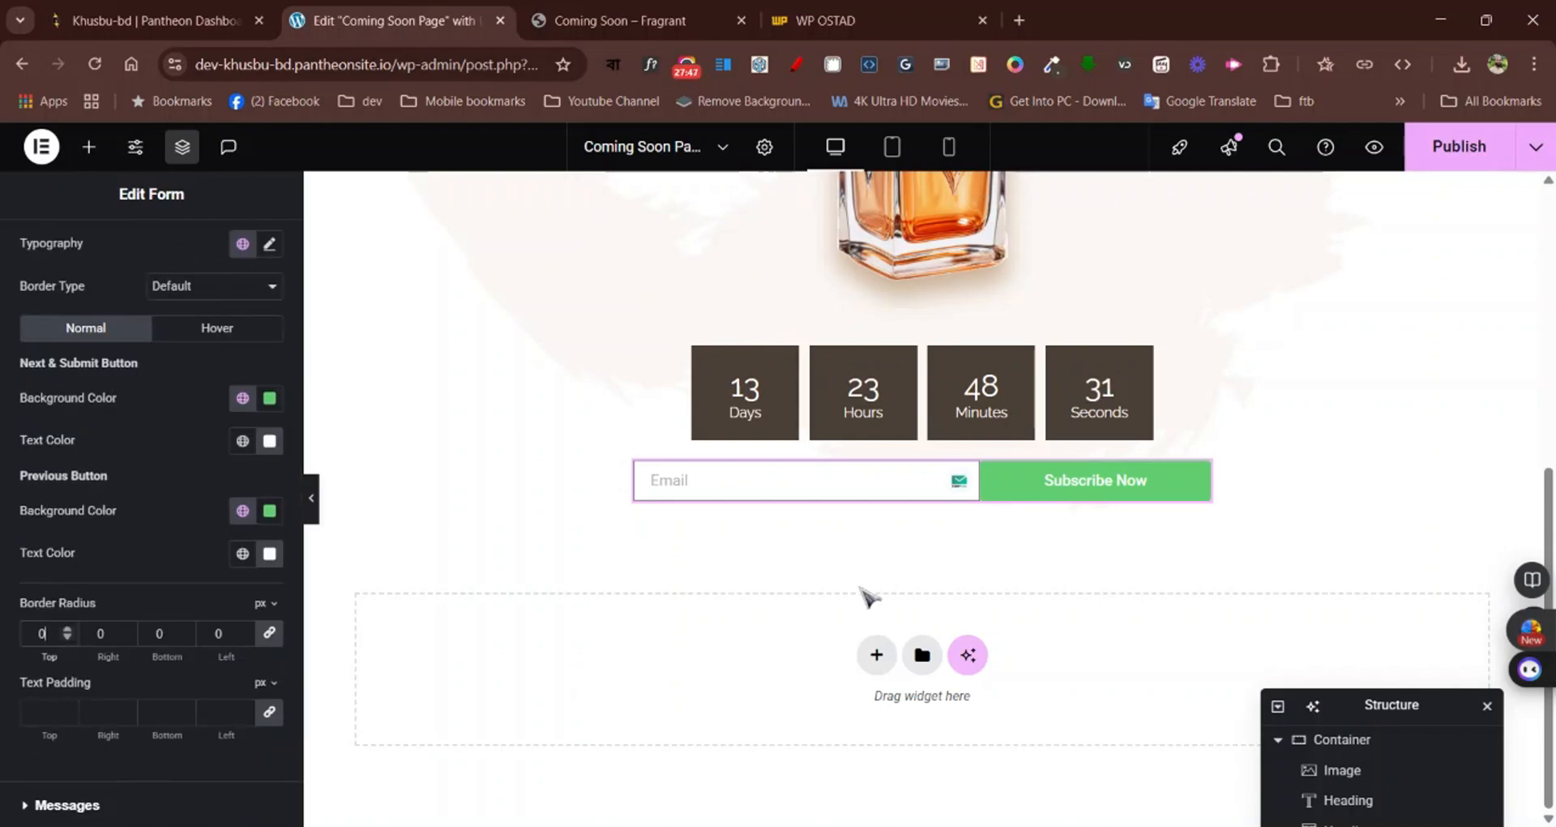
{"action": "left_click", "coordinate": [313, 498]}
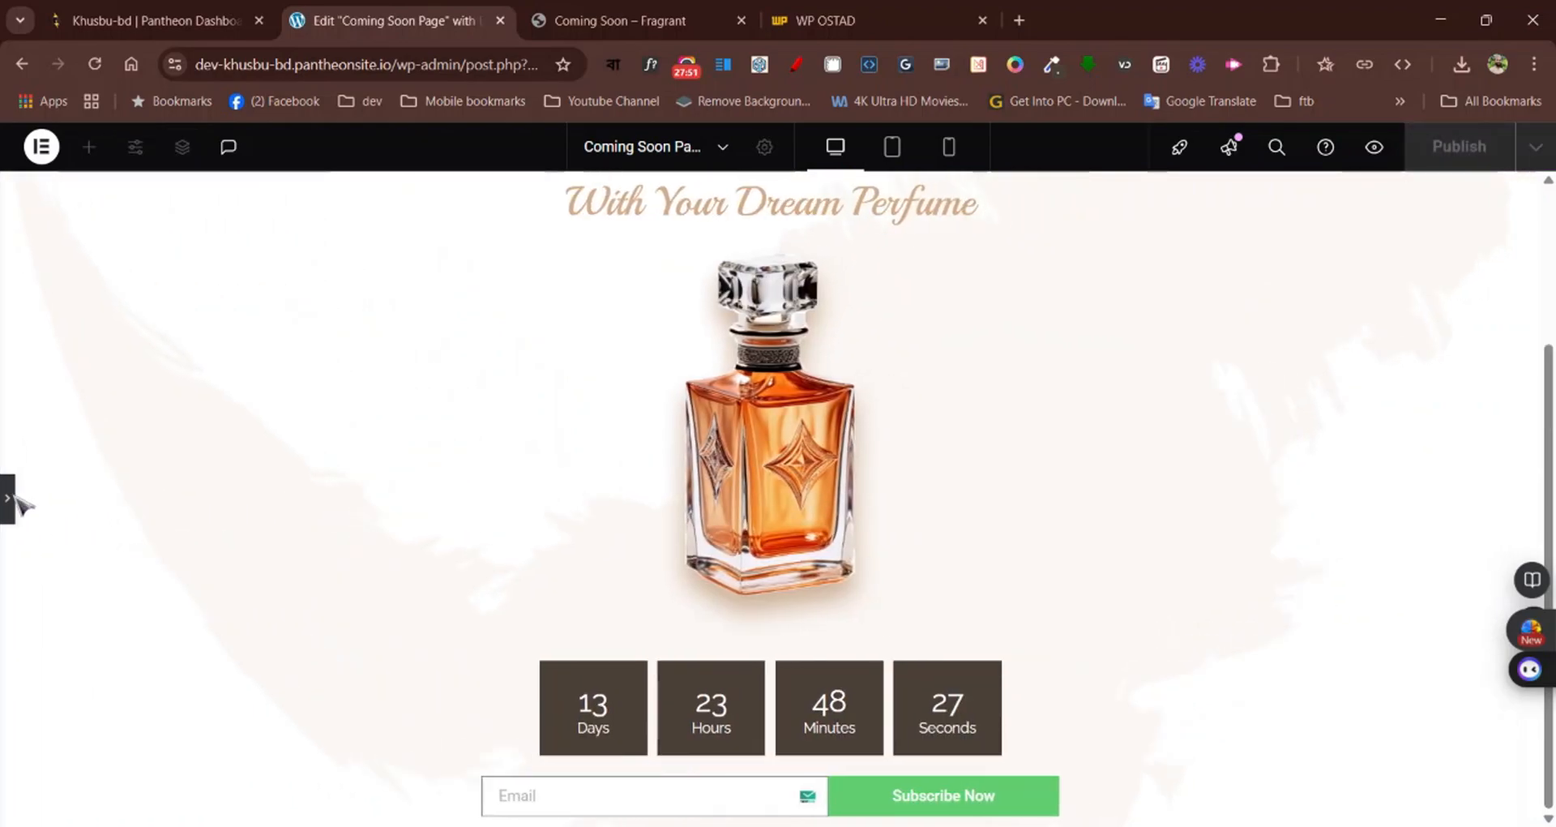
{"action": "left_click", "coordinate": [8, 500]}
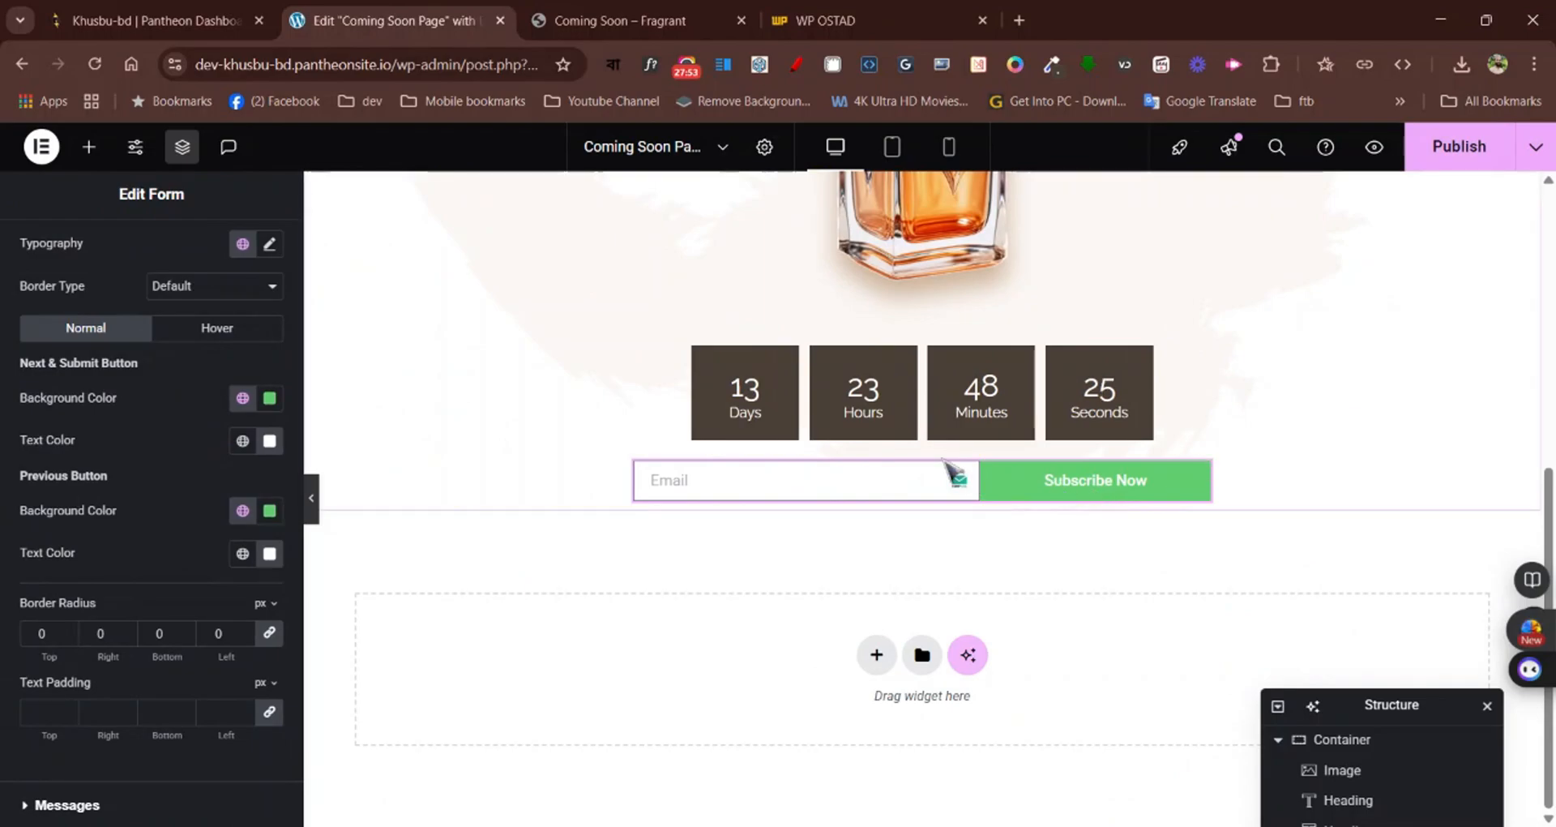
Copy the dark brown colour of the Seconds countdown box on the Fragrant page with the colour picker and exit WhatFont
{"action": "left_click", "coordinate": [591, 15]}
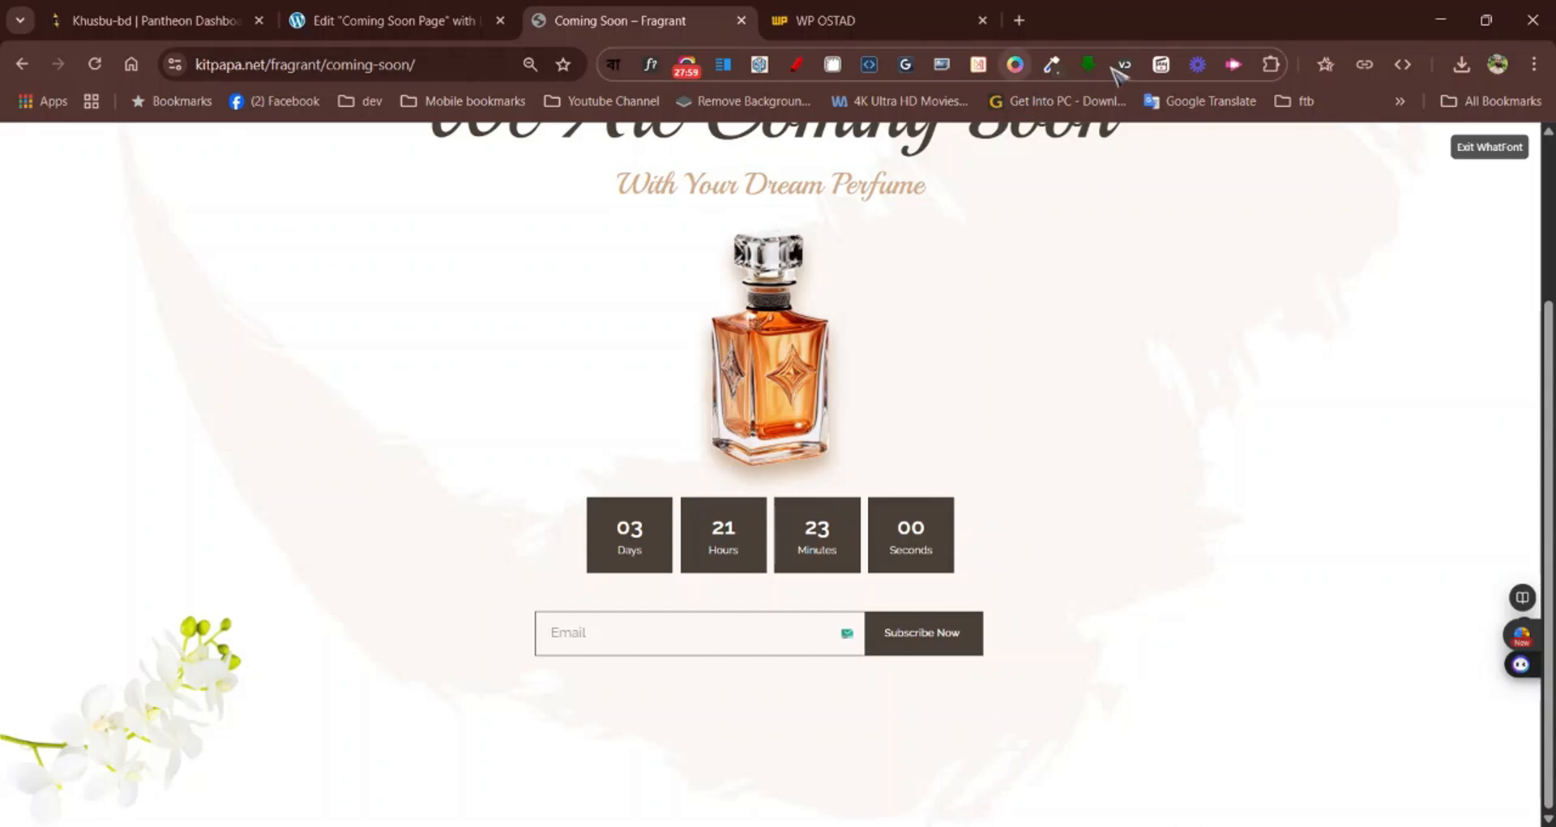
{"action": "left_click", "coordinate": [1060, 65]}
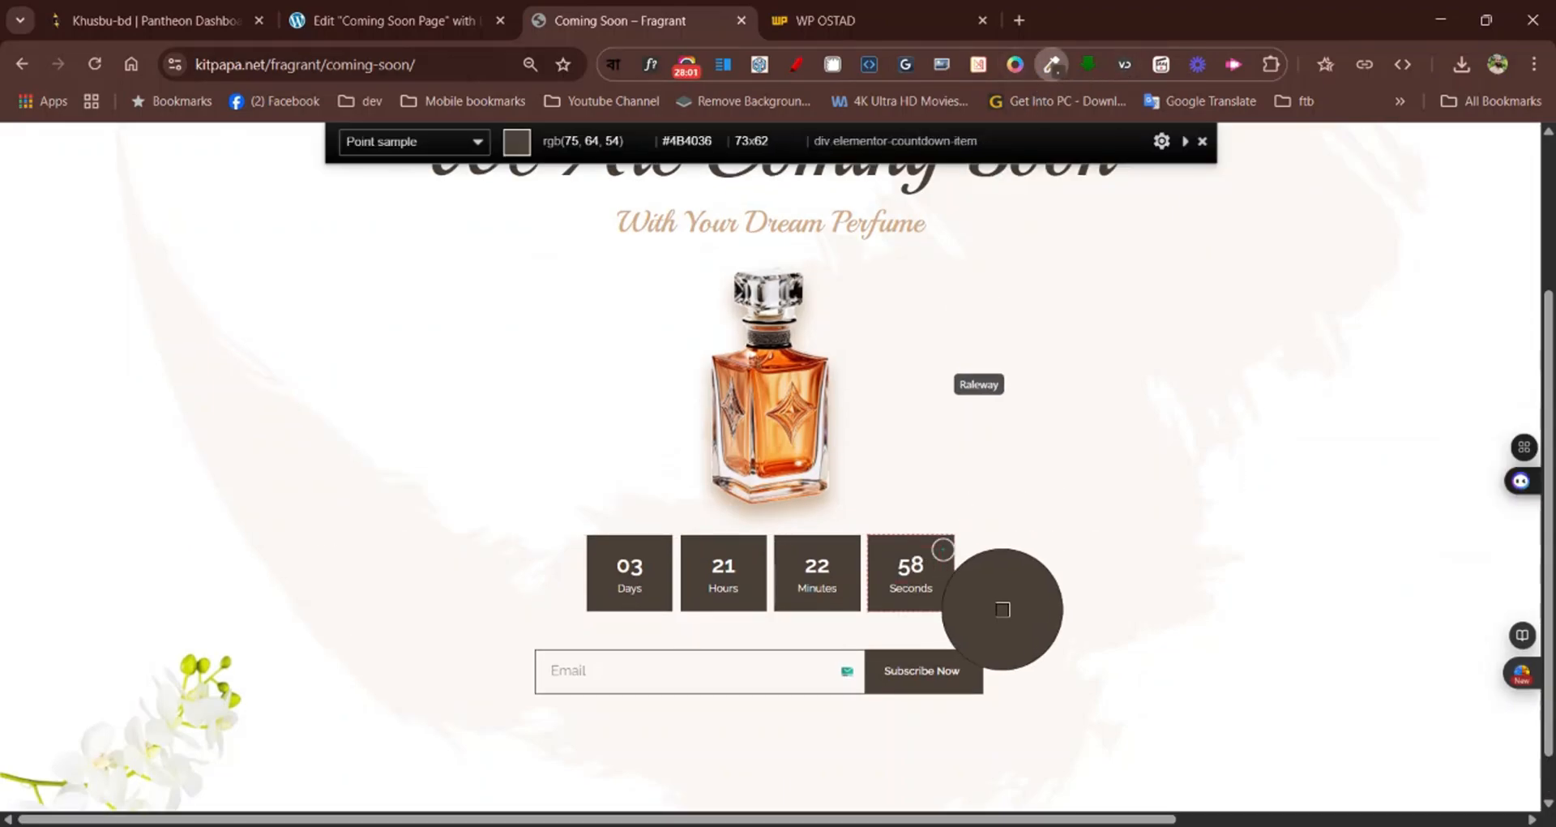
{"action": "left_click", "coordinate": [943, 549]}
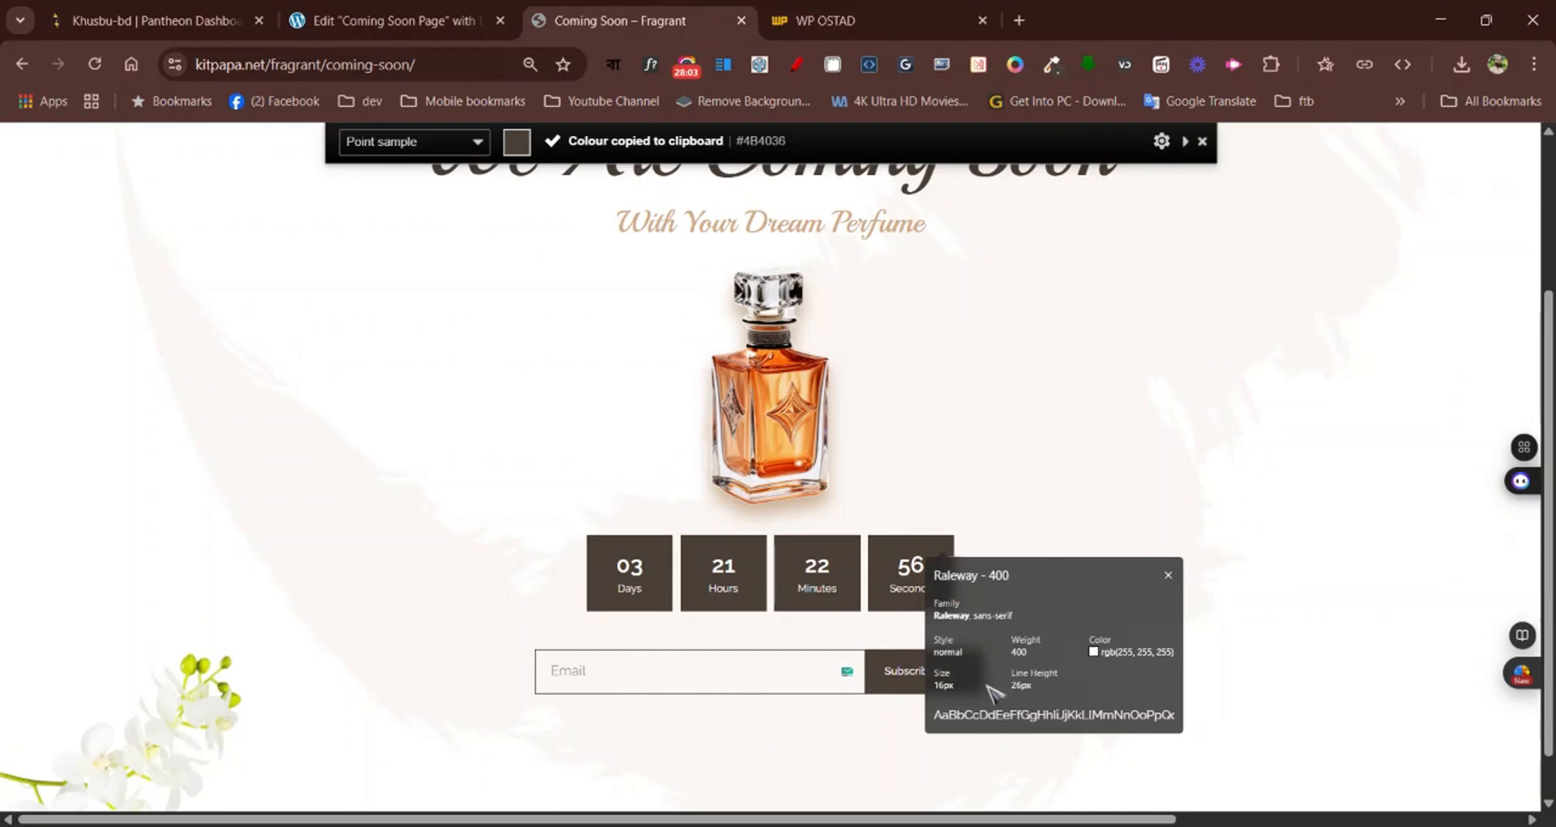
{"action": "left_click", "coordinate": [1490, 147]}
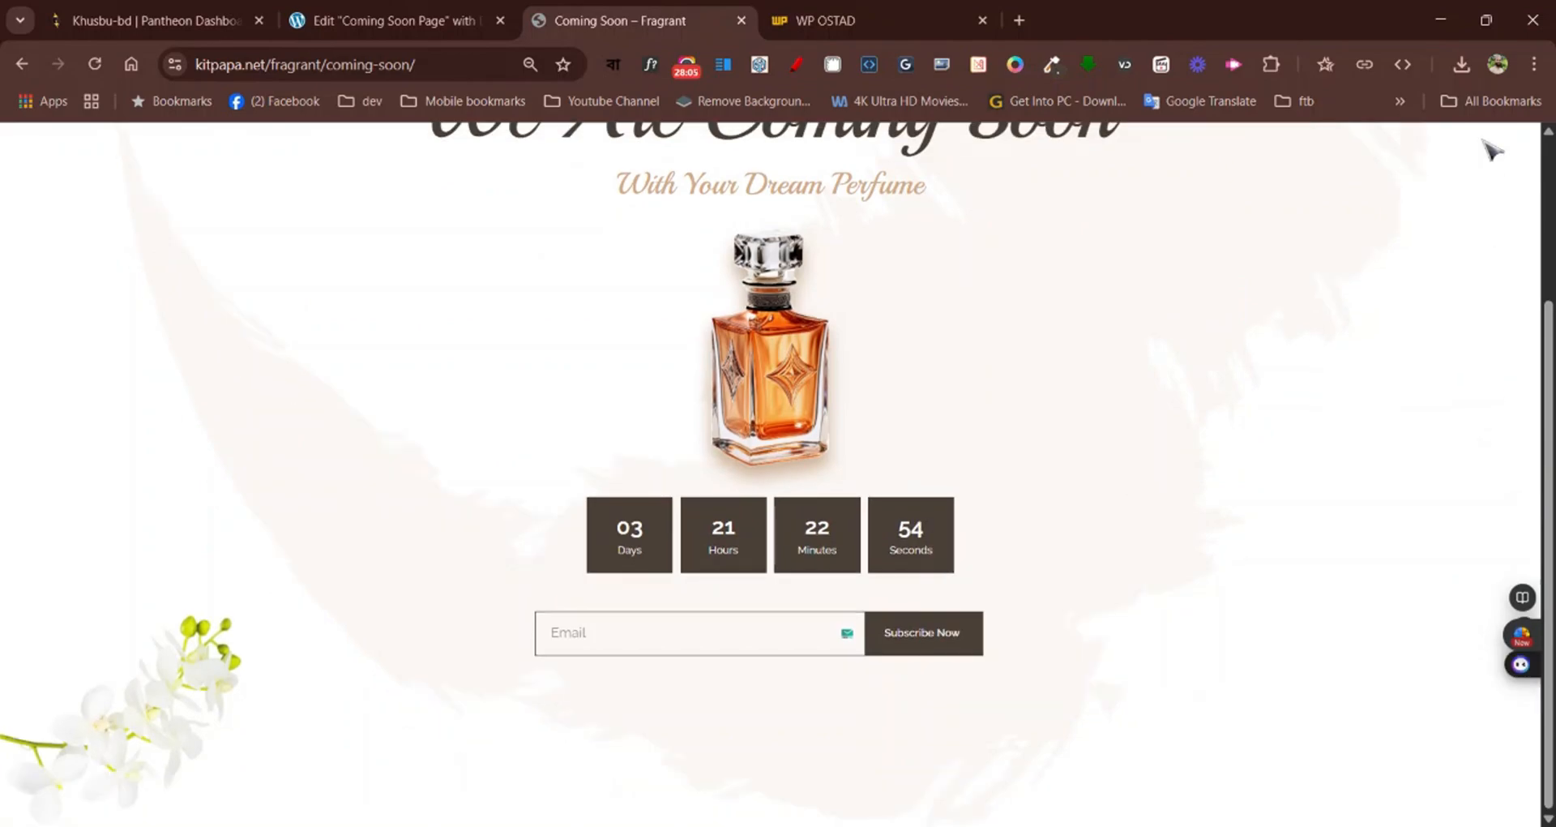
Sample the dark brown of the Fragrant page's Seconds box and set the form's Next & Submit button background to #4B4036
{"action": "left_click", "coordinate": [1058, 65]}
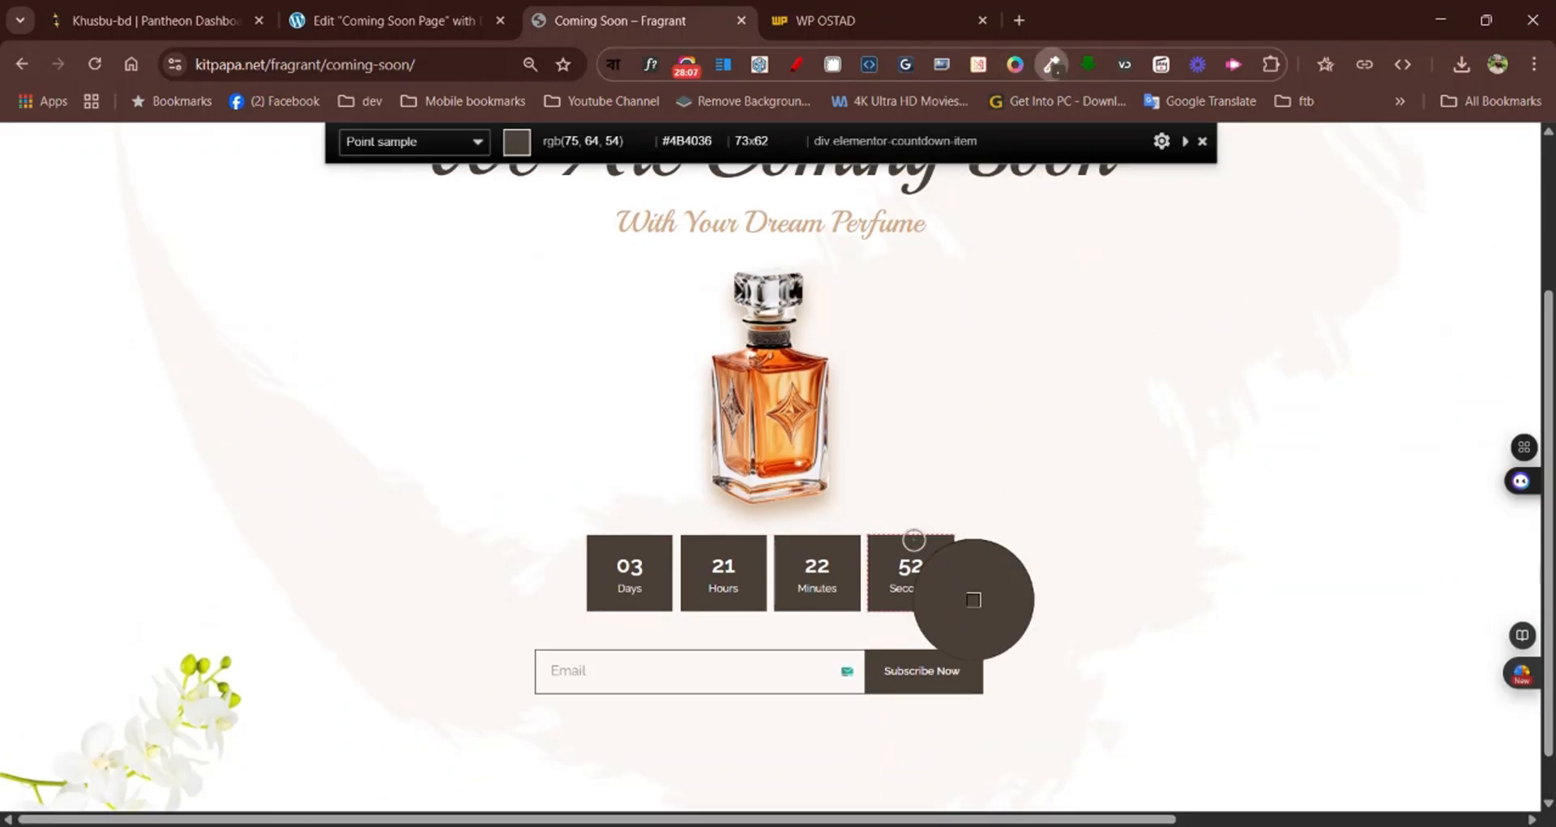
{"action": "left_click", "coordinate": [942, 549]}
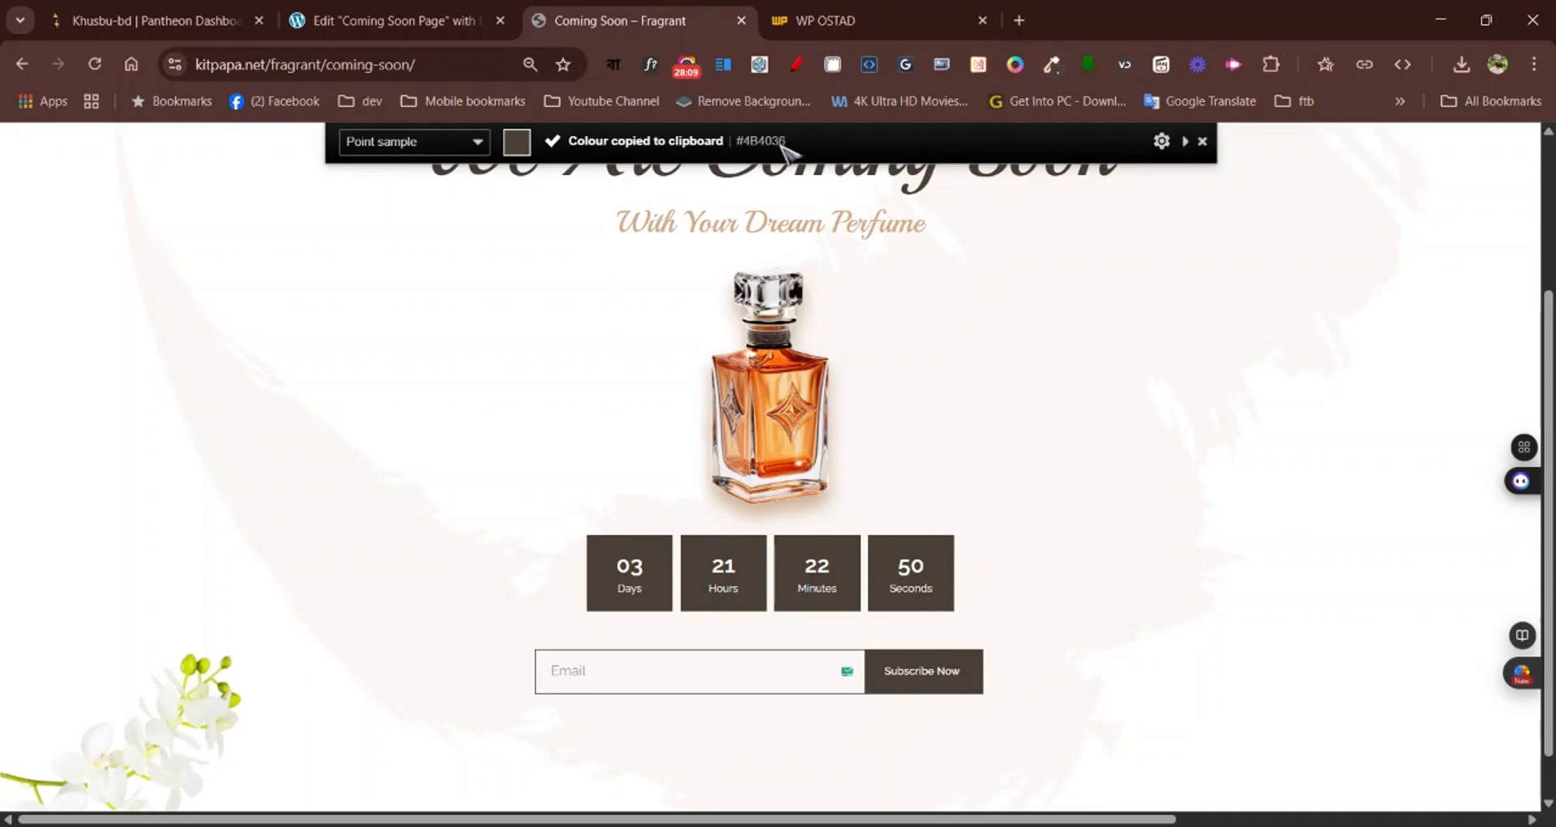
{"action": "left_click", "coordinate": [309, 21]}
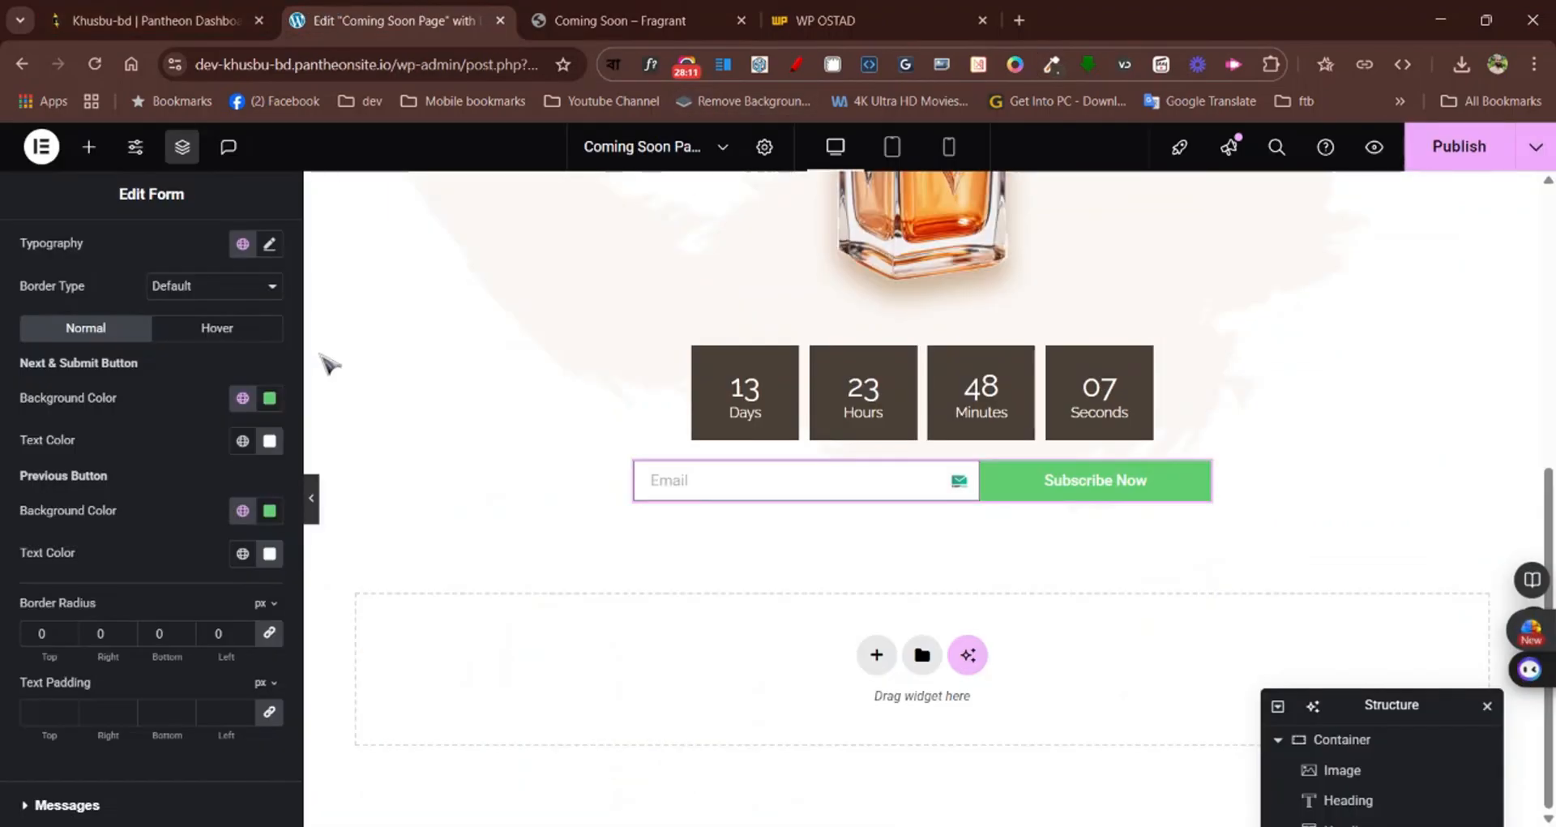
{"action": "scroll", "coordinate": [164, 531], "scroll_direction": "up", "scroll_amount": 2}
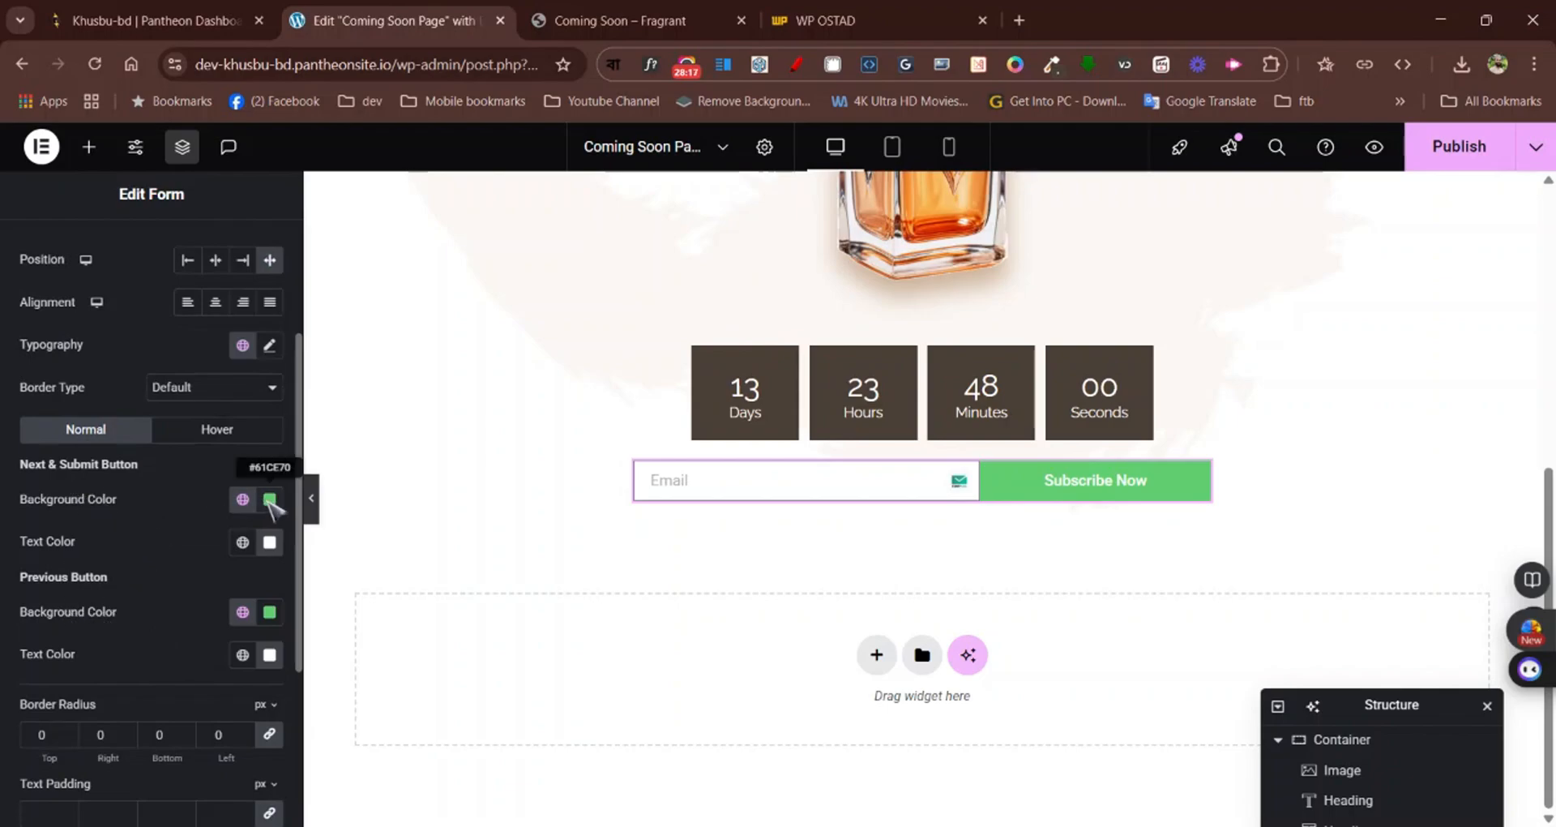
{"action": "left_click", "coordinate": [270, 500]}
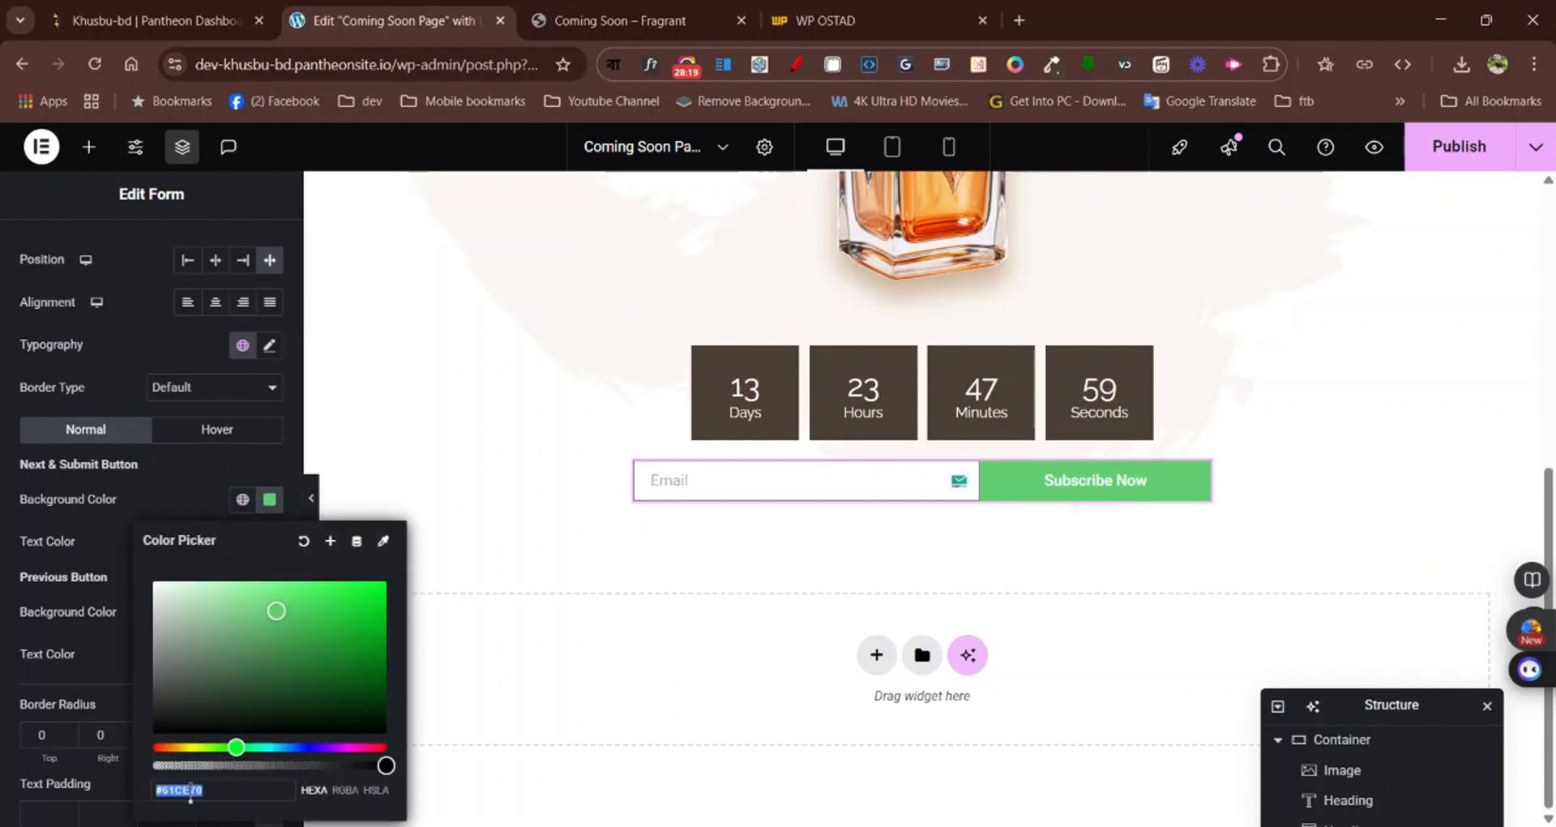
{"action": "type", "text": "#4B4036"}
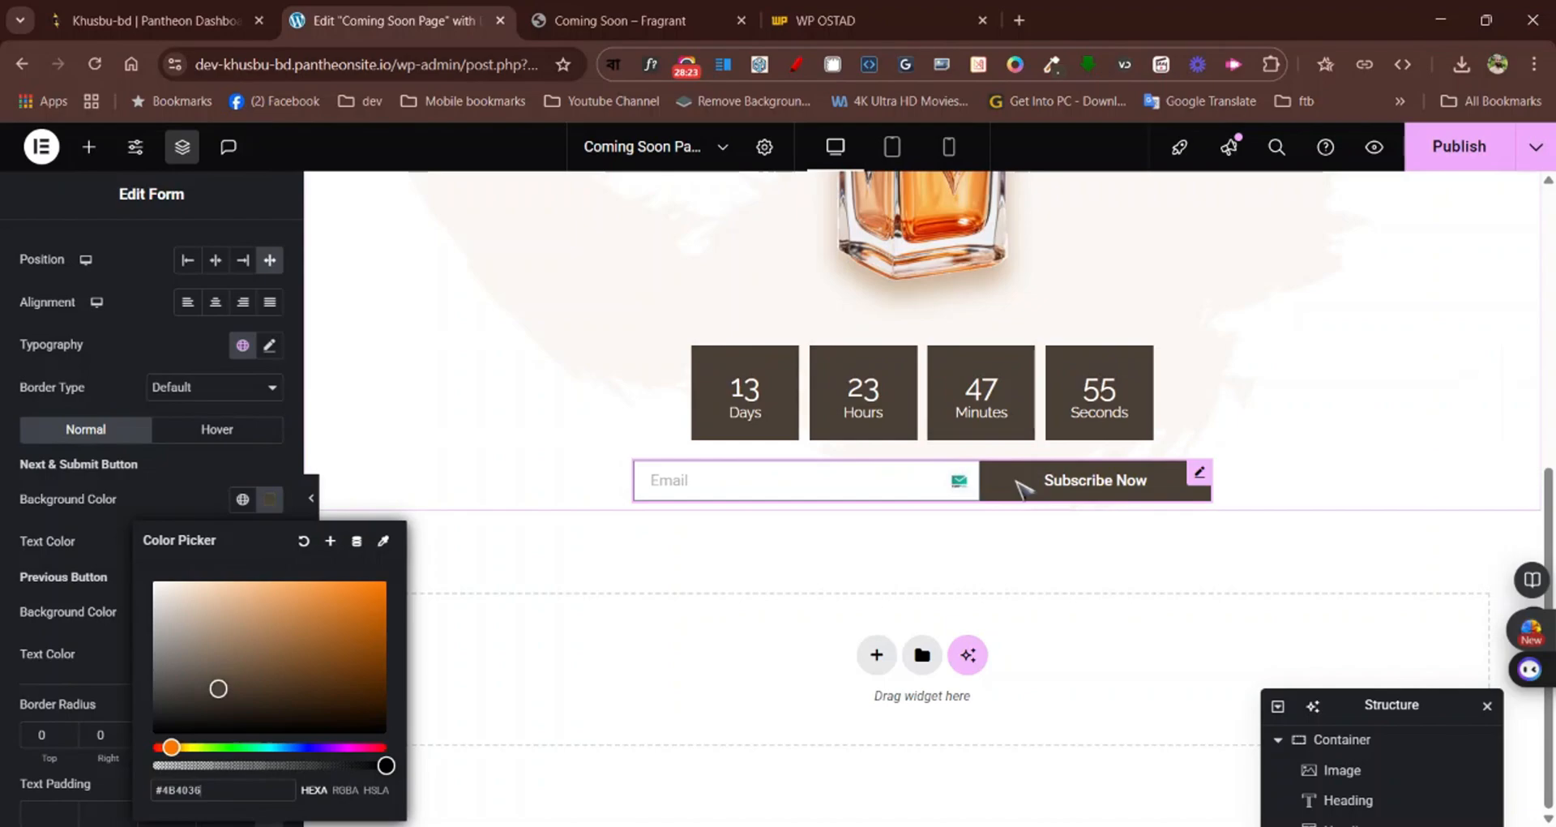
{"action": "left_click", "coordinate": [164, 503]}
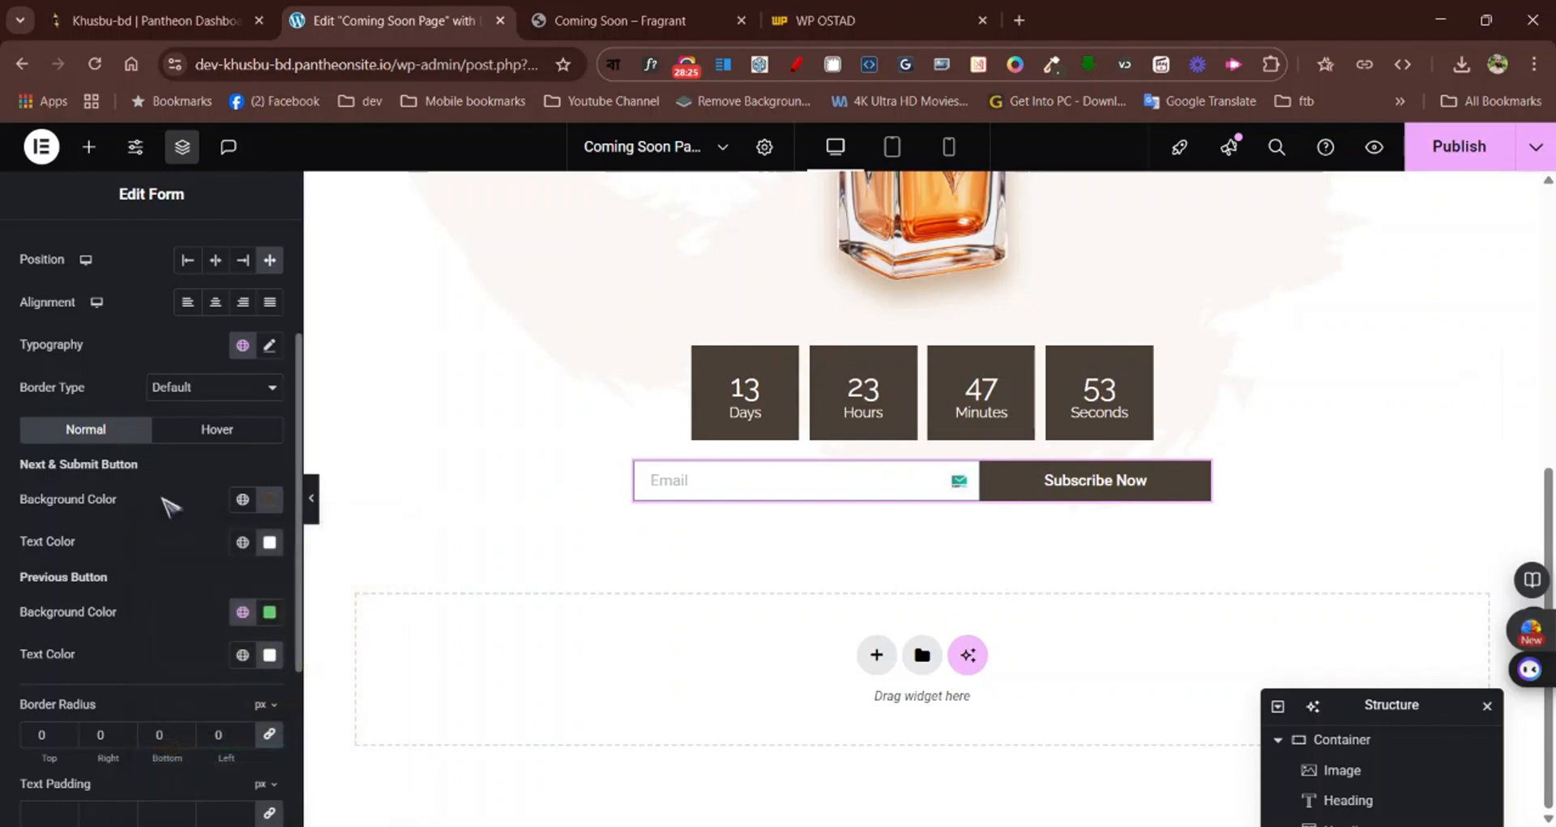
Compare the button text with the Fragrant page and set the form buttons' font family to Raleway
{"action": "left_click", "coordinate": [659, 12]}
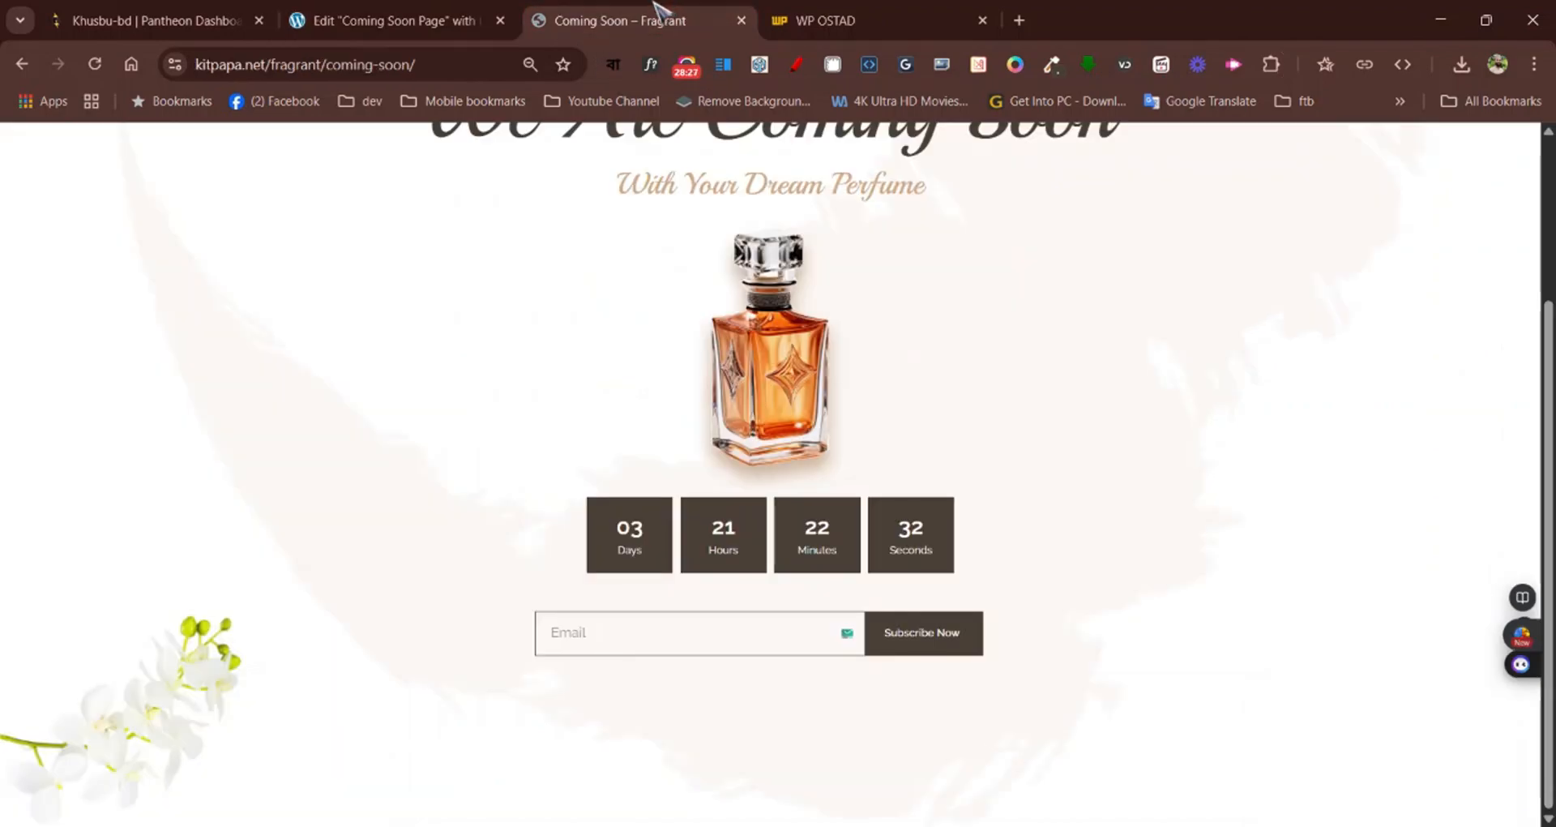
{"action": "left_click", "coordinate": [348, 16]}
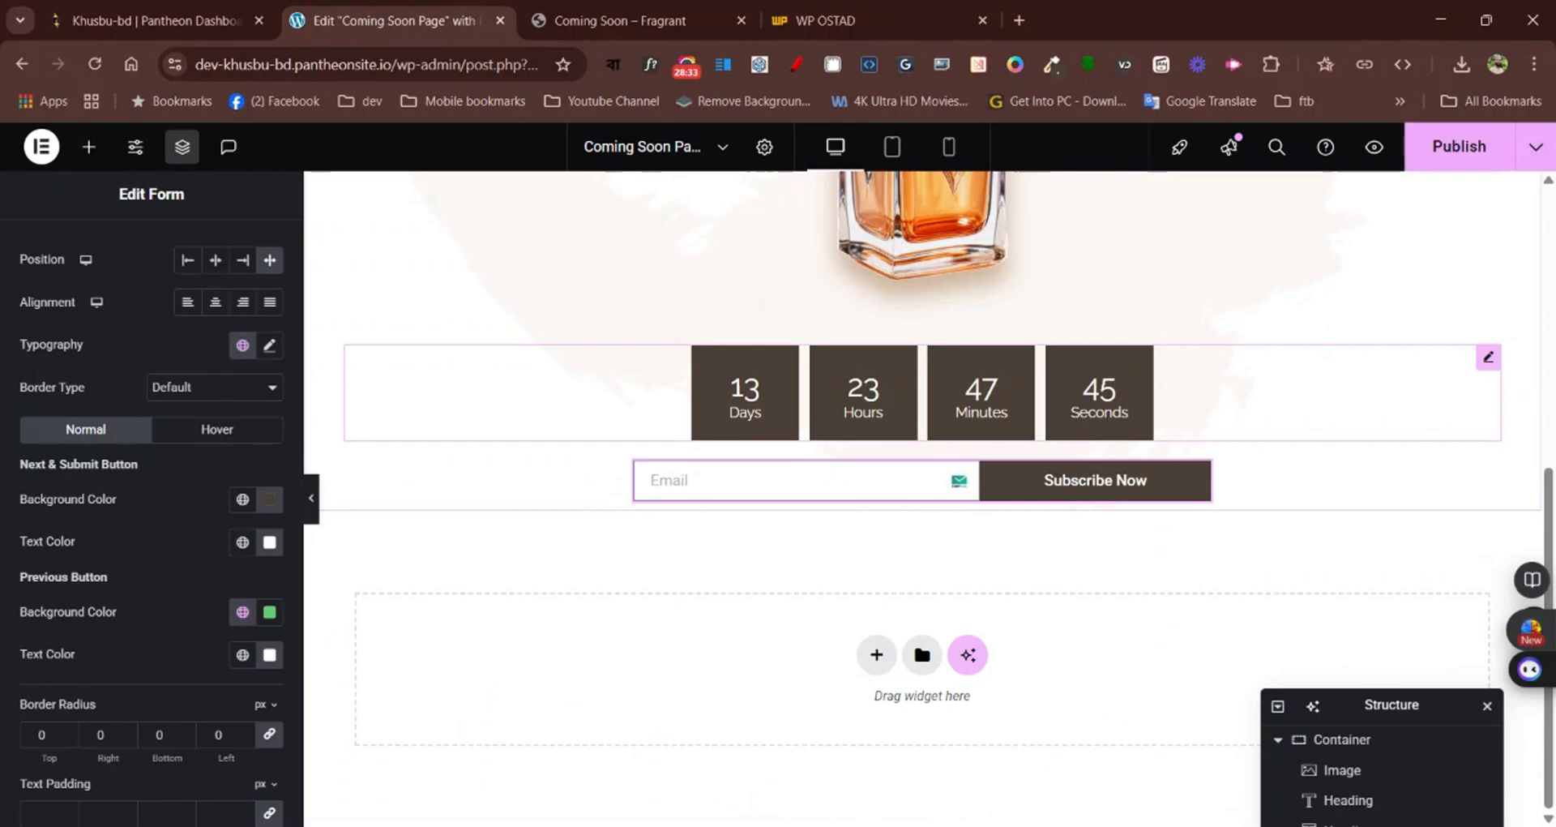
{"action": "left_click", "coordinate": [270, 346]}
{"action": "left_click", "coordinate": [197, 444]}
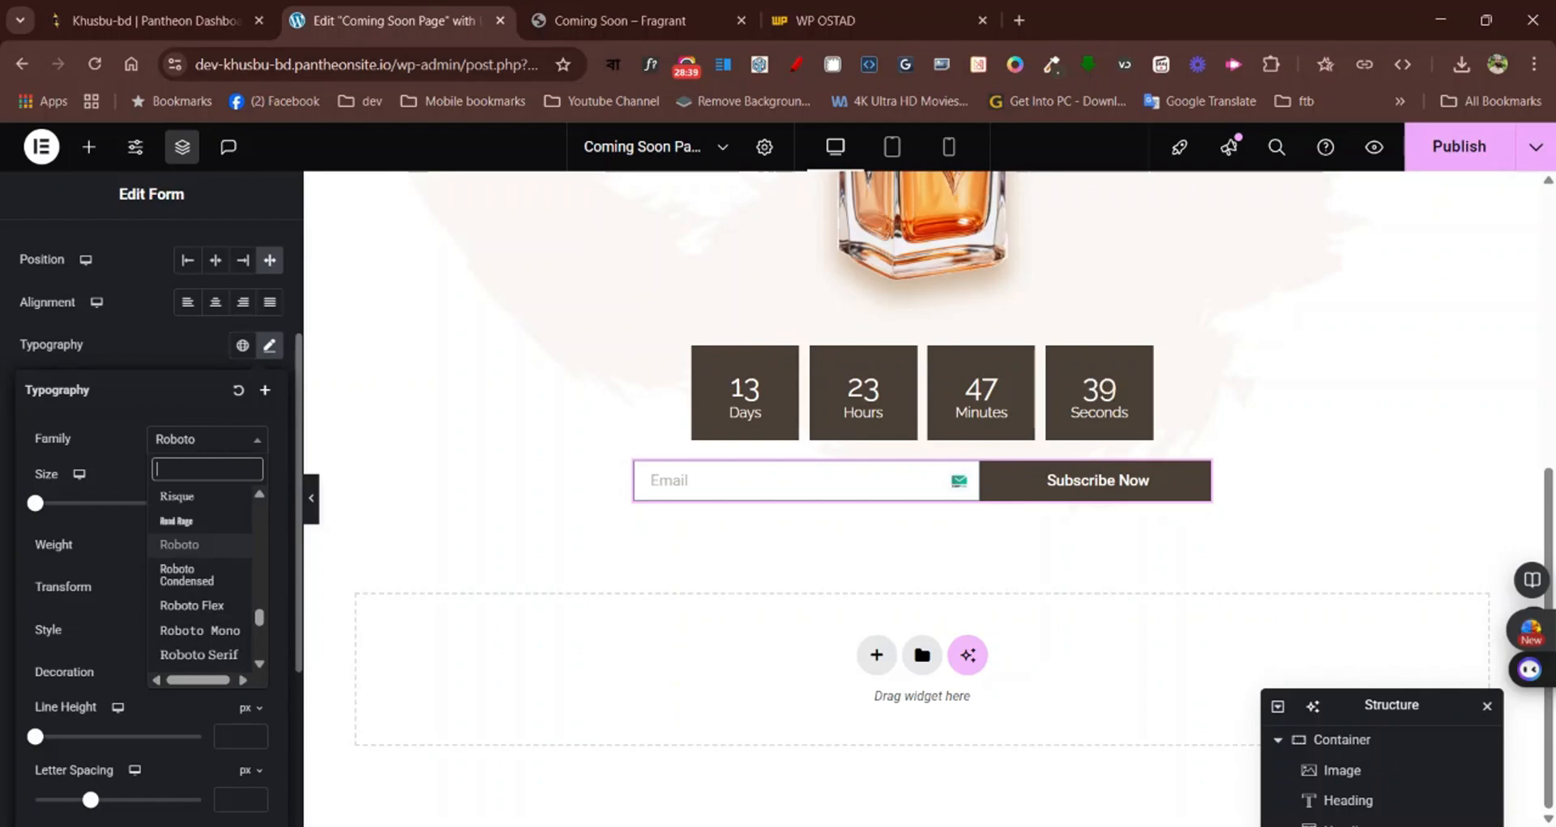
{"action": "type", "text": "rale"}
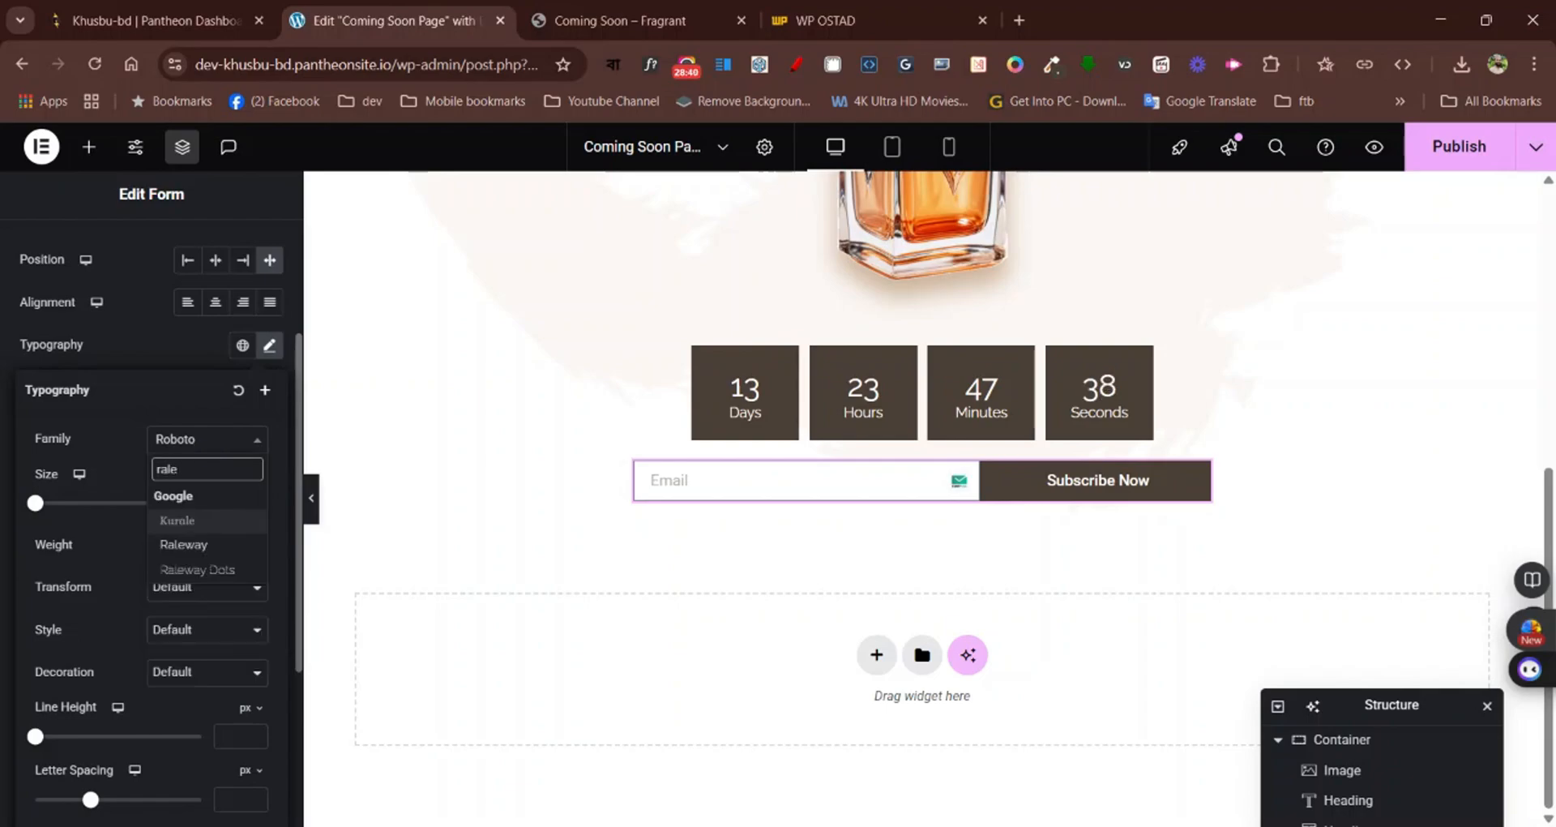
{"action": "left_click", "coordinate": [210, 545]}
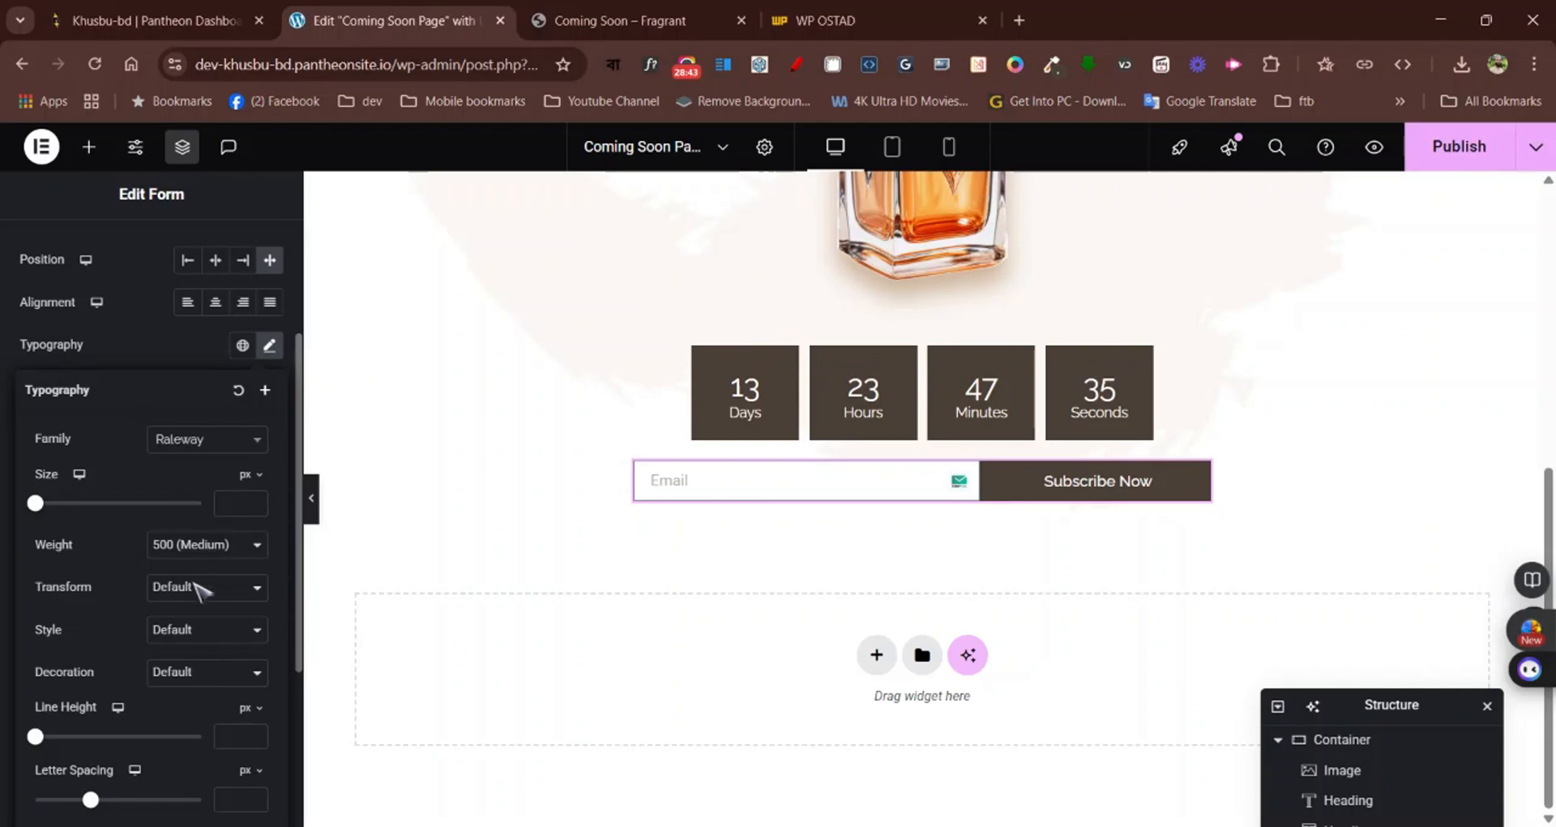
Inspect the Fragrant page's Subscribe Now font with WhatFont and set the form buttons' font size to 14 px
{"action": "left_click", "coordinate": [589, 13]}
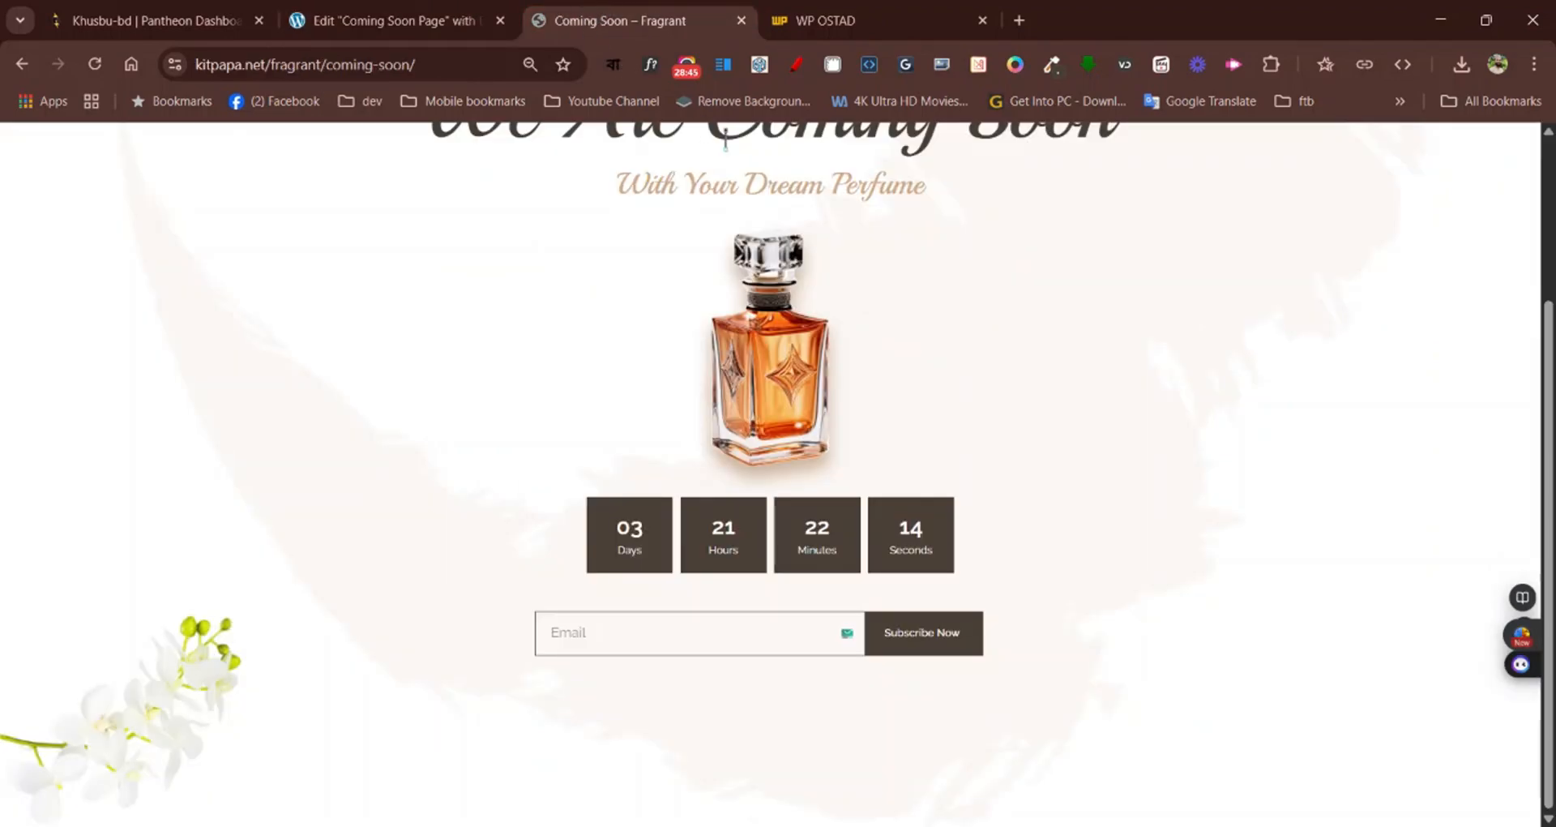
{"action": "left_click", "coordinate": [650, 64]}
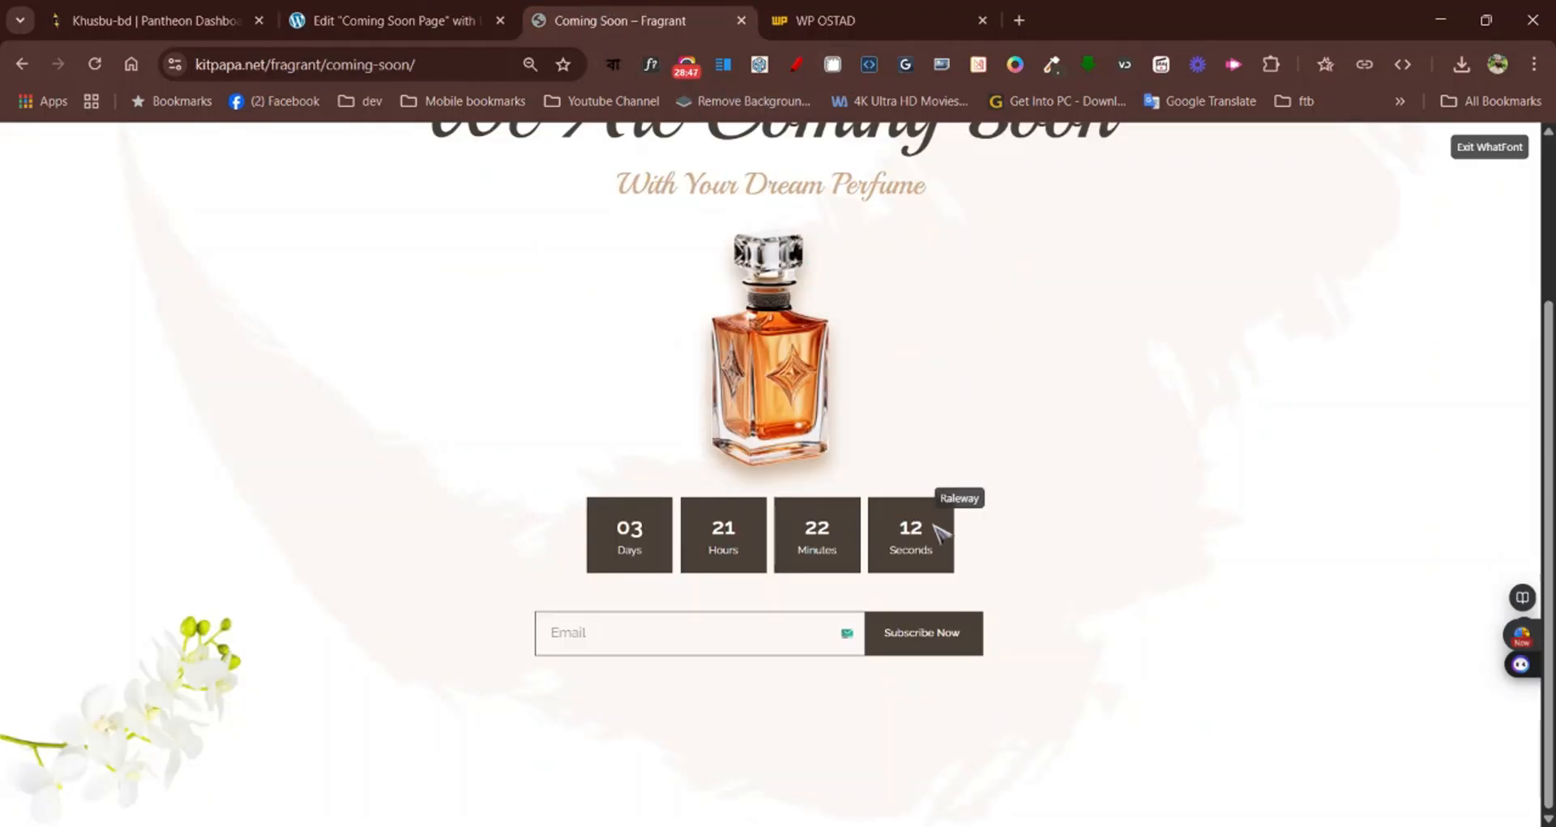
{"action": "left_click", "coordinate": [938, 638]}
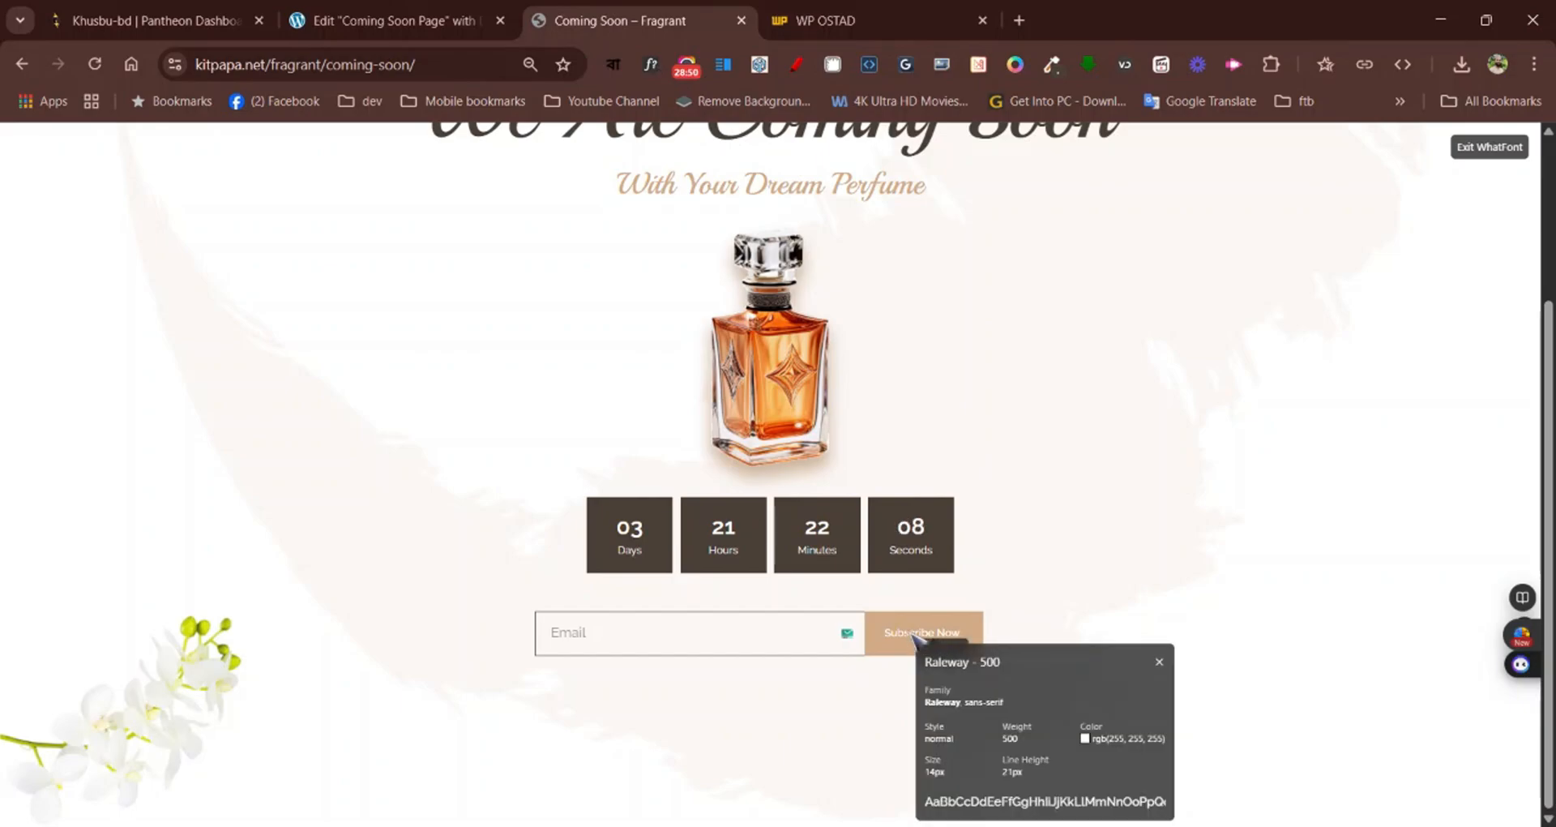
{"action": "left_click", "coordinate": [401, 16]}
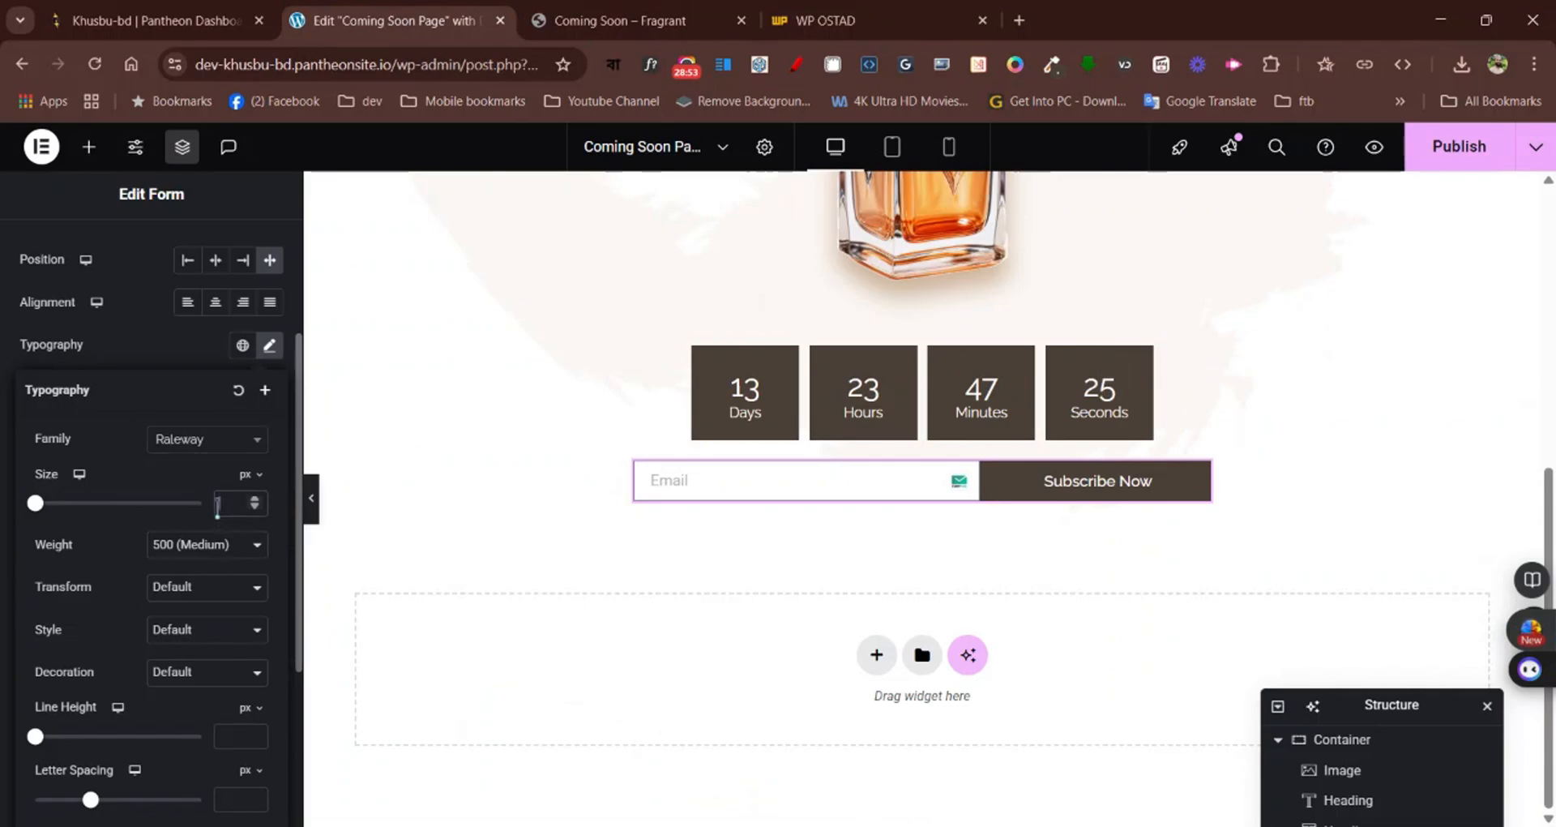
{"action": "left_click", "coordinate": [217, 503]}
{"action": "type", "text": "14"}
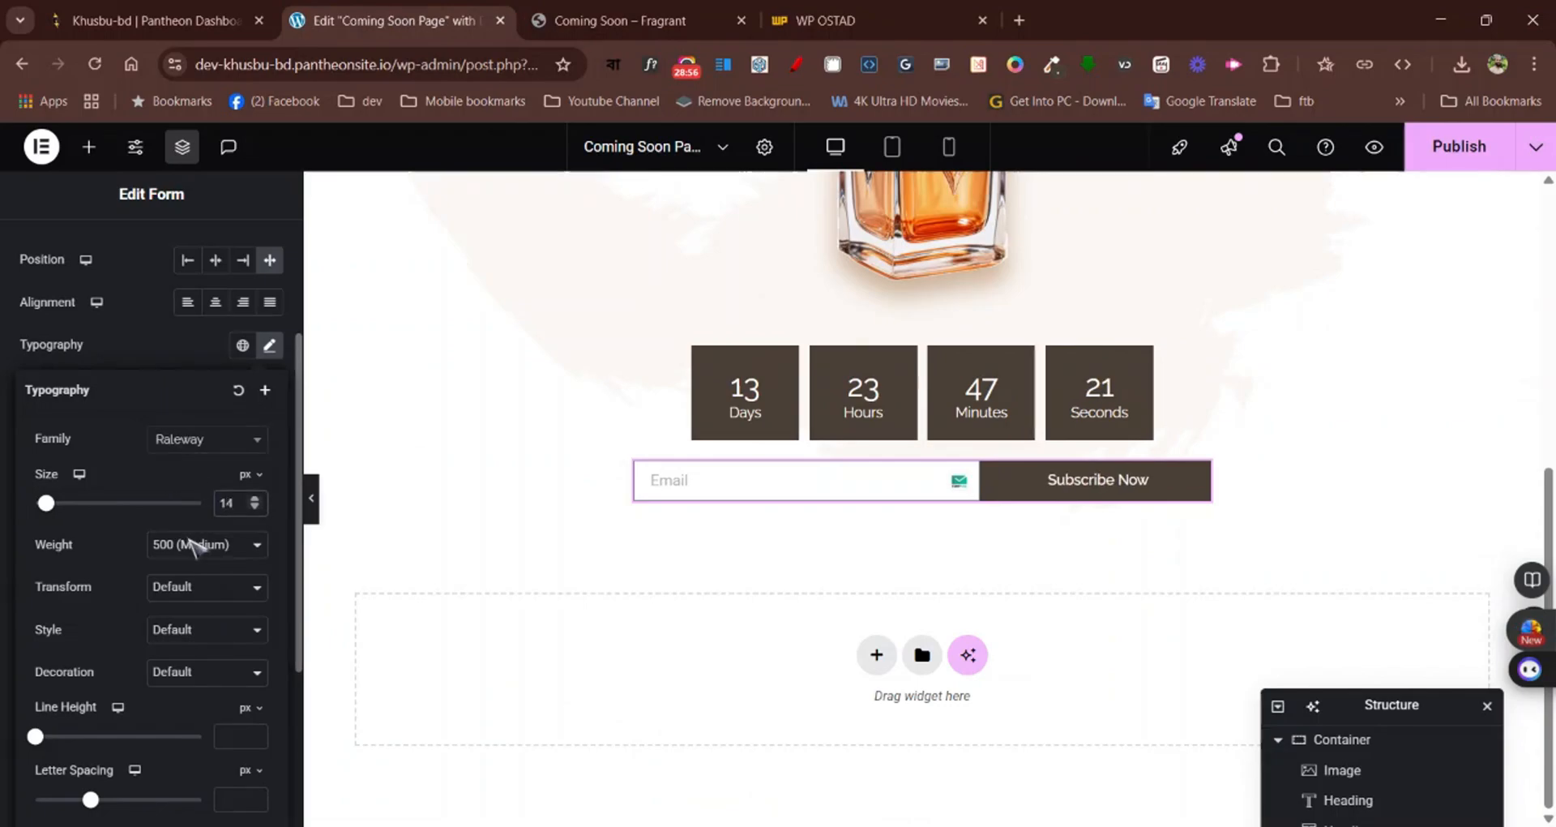
{"action": "left_click", "coordinate": [186, 347]}
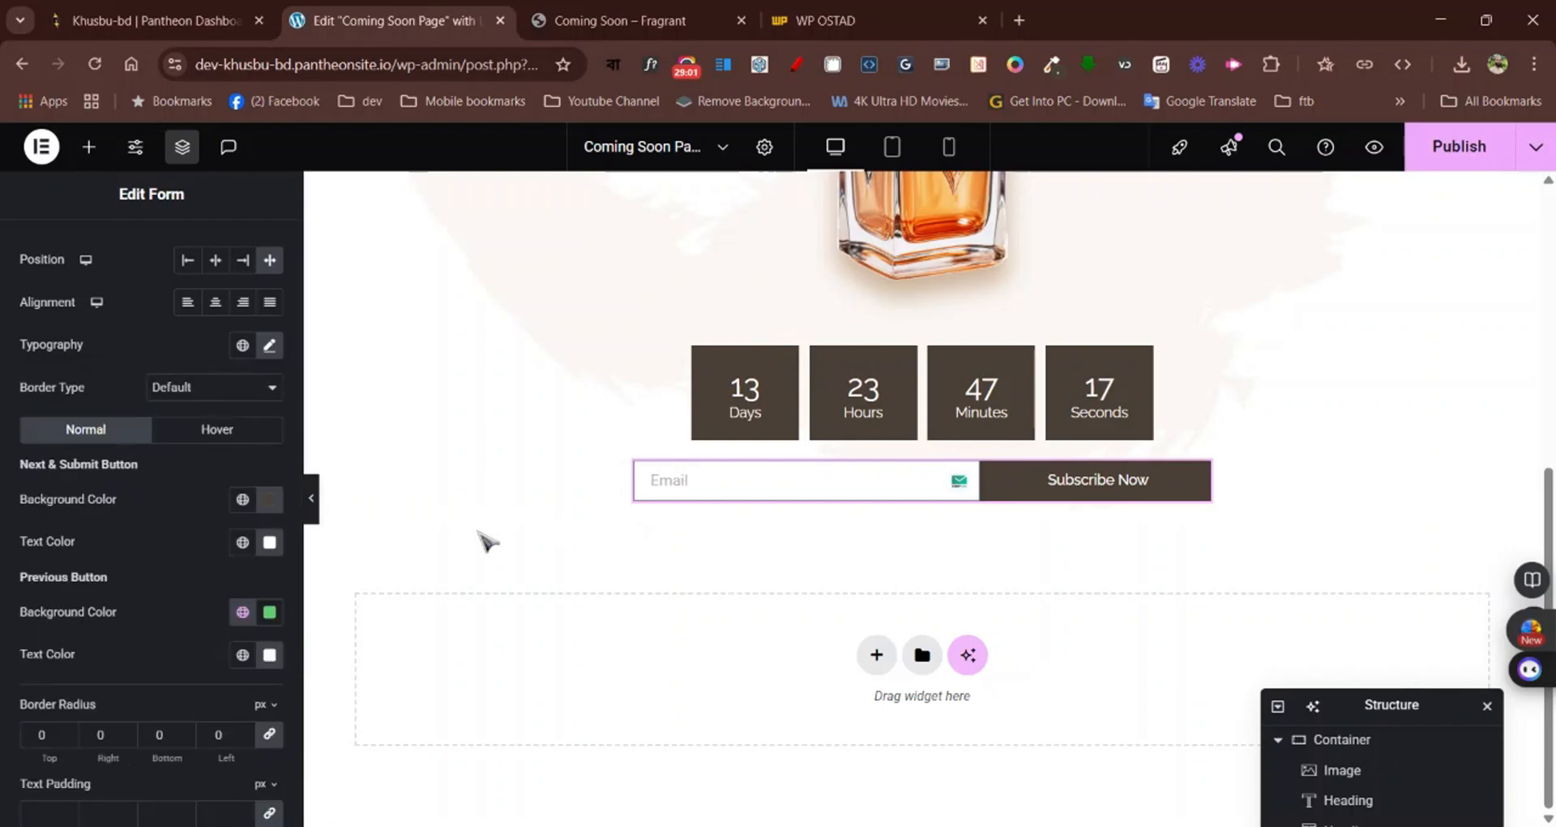
Set the font family of the form's Email field to Raleway
{"action": "scroll", "coordinate": [65, 458], "scroll_direction": "up", "scroll_amount": 3}
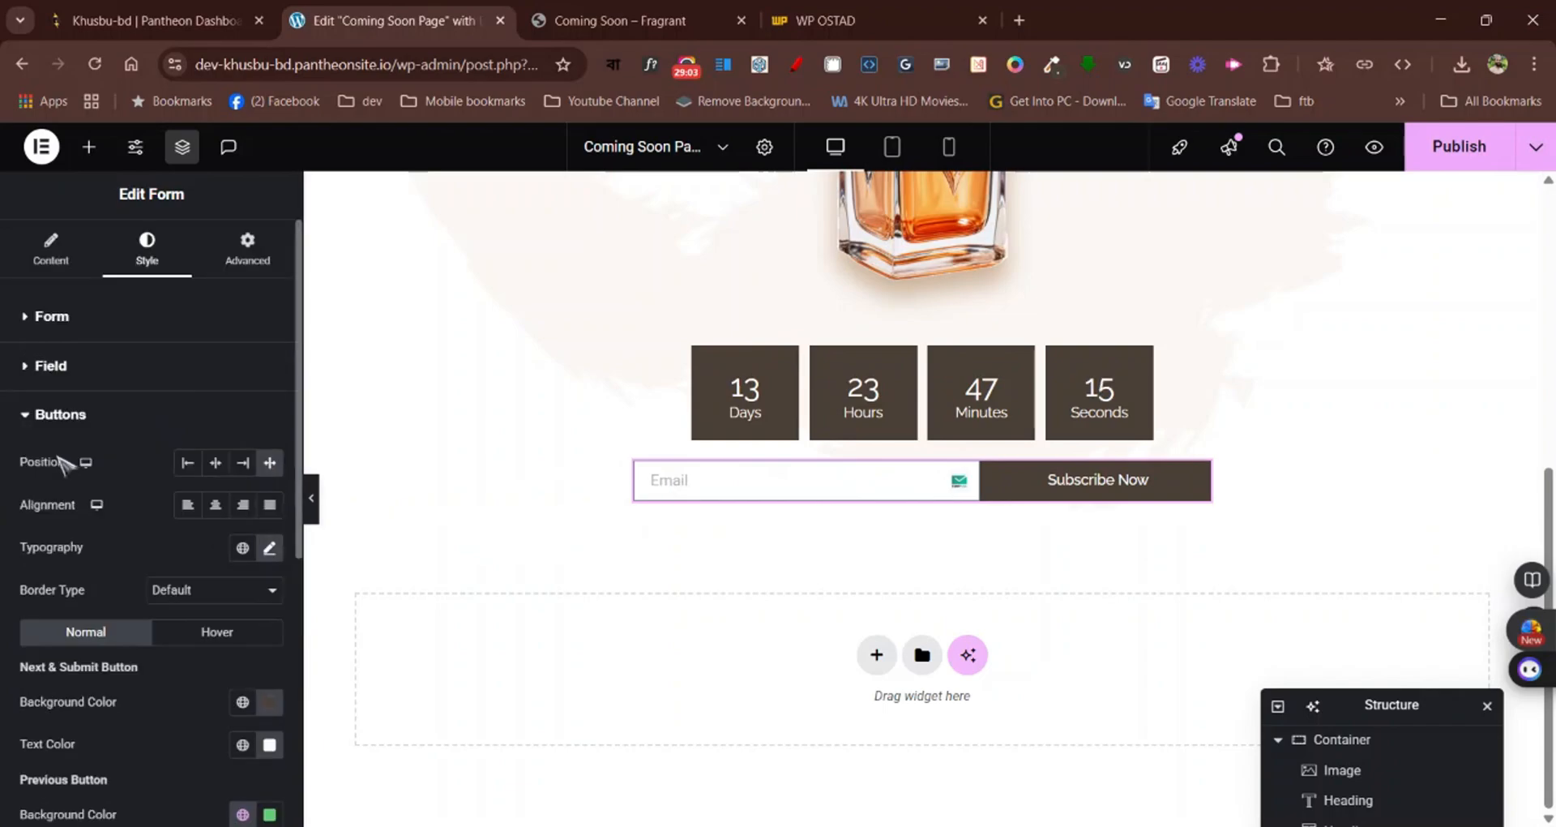
{"action": "left_click", "coordinate": [80, 373]}
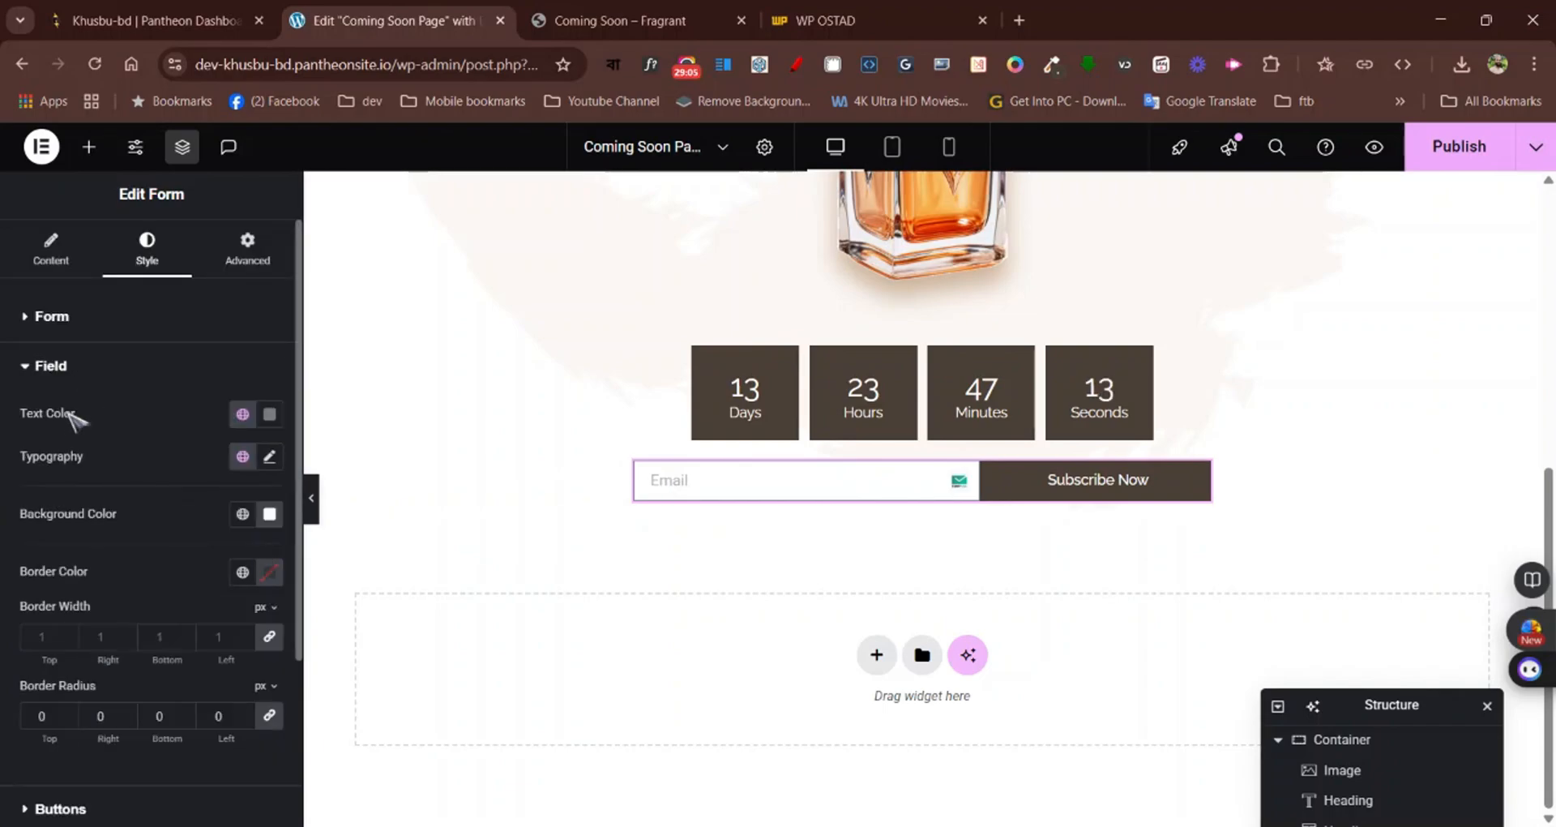
{"action": "left_click", "coordinate": [270, 459]}
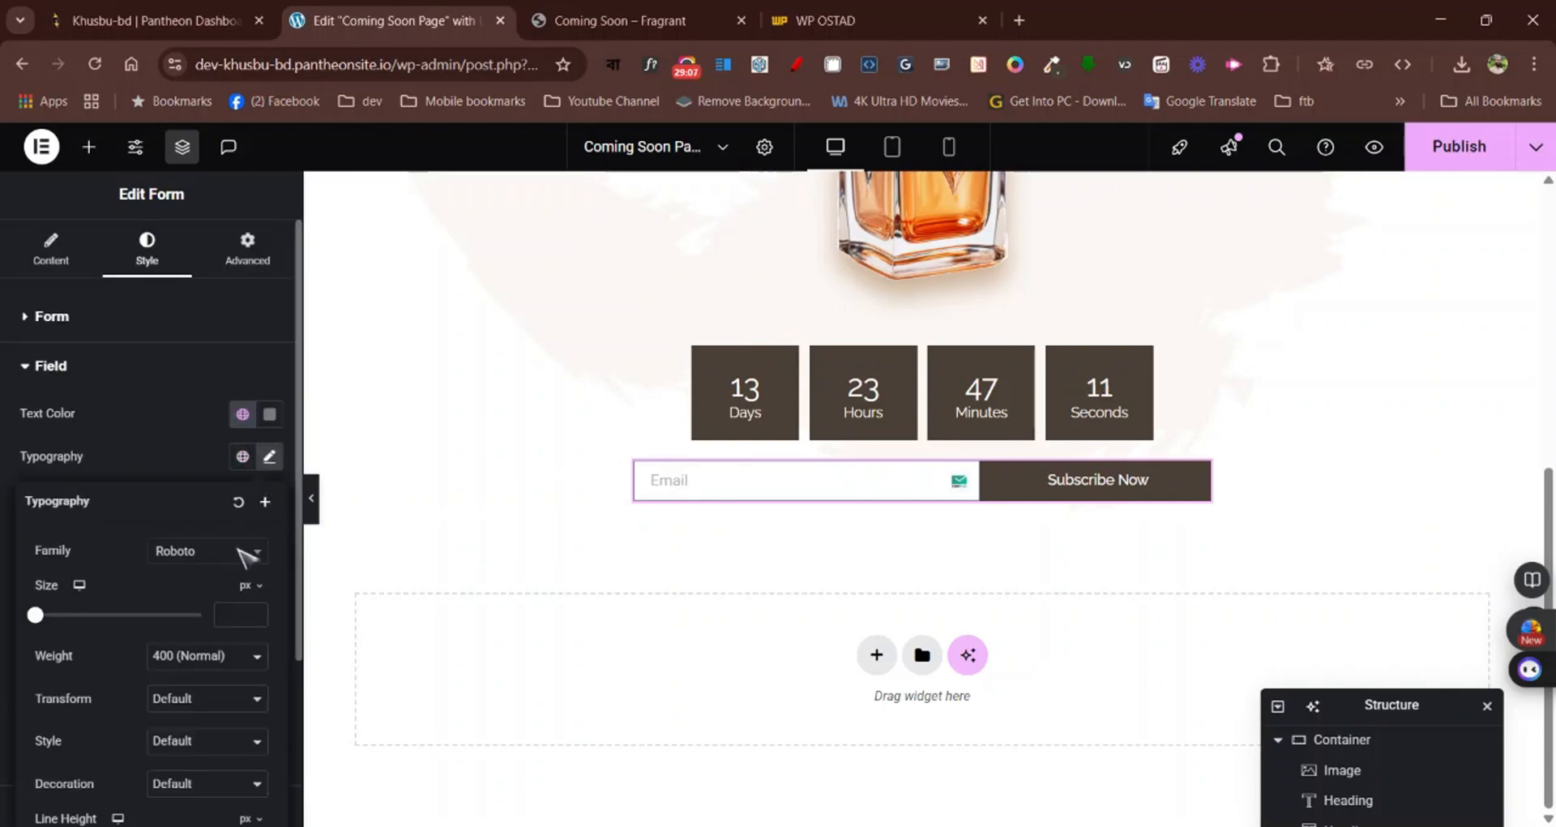
{"action": "left_click", "coordinate": [238, 549]}
{"action": "type", "text": "rale"}
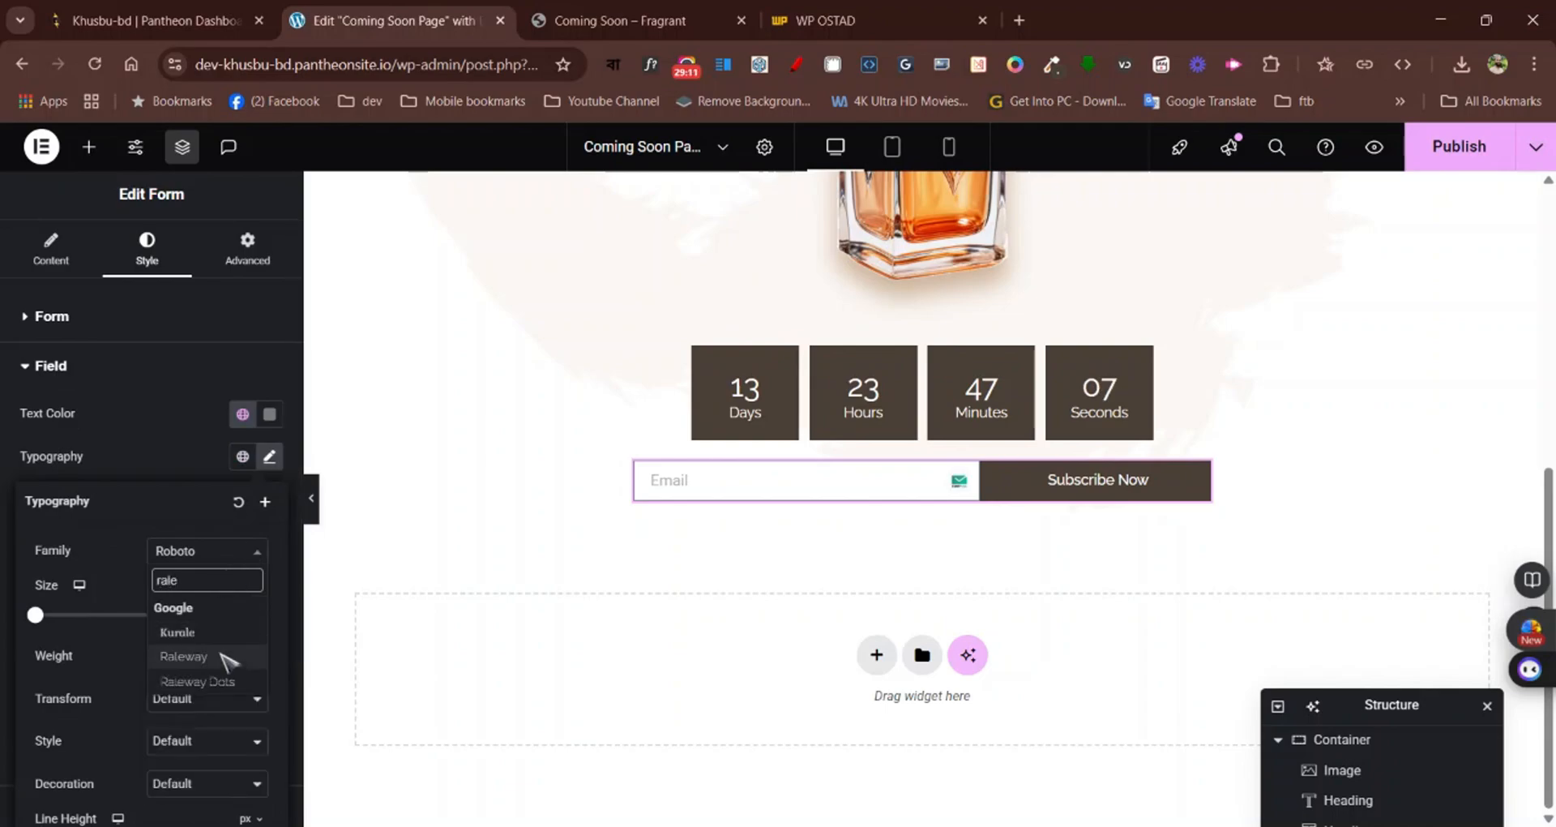
{"action": "left_click", "coordinate": [221, 654]}
{"action": "left_click", "coordinate": [188, 459]}
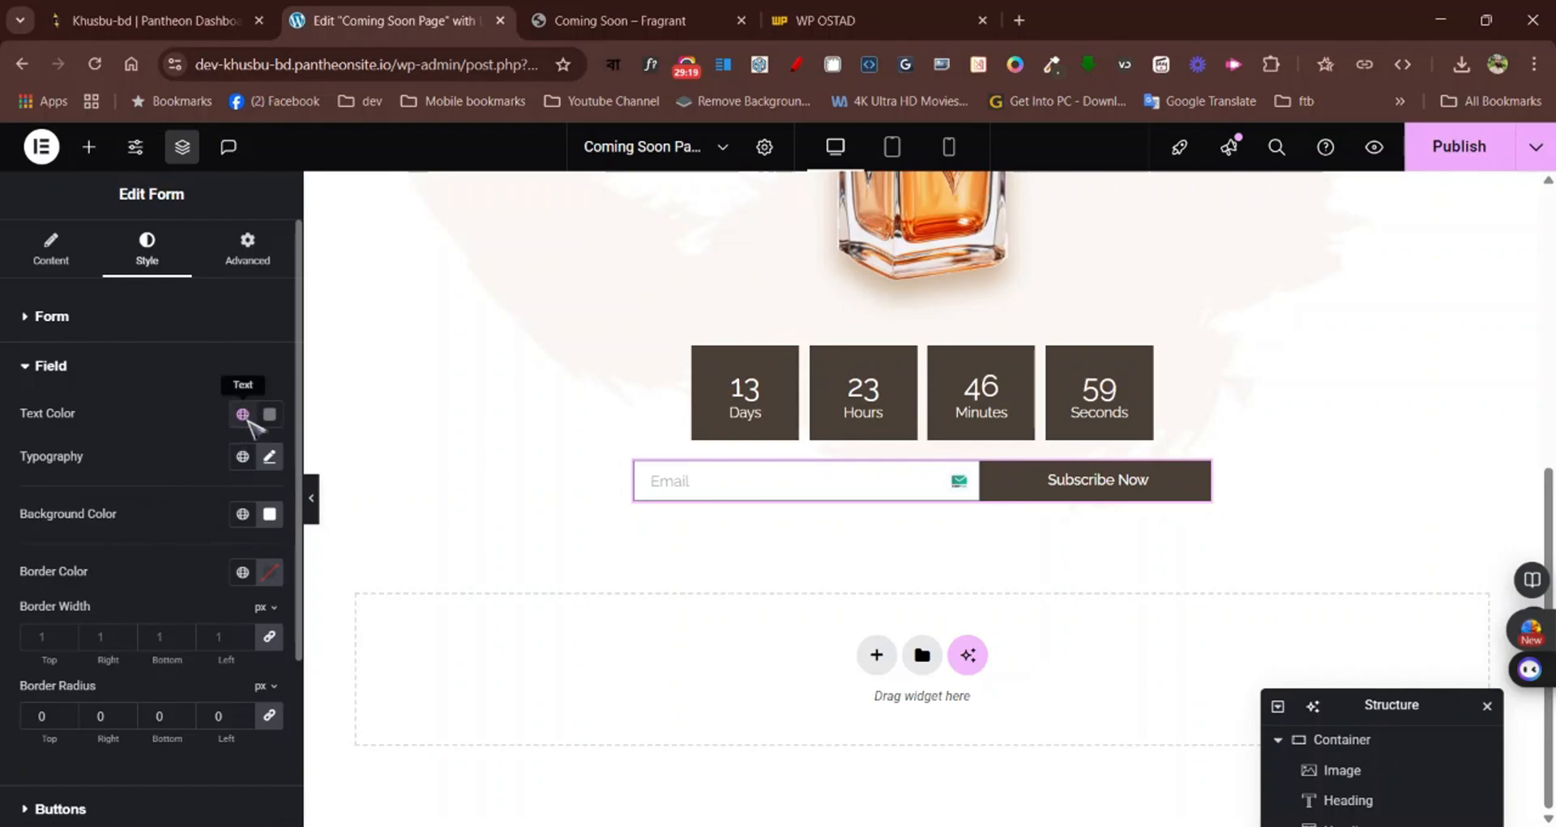
Set the text colour of the form's Email field to black, #000000
{"action": "left_click", "coordinate": [270, 414]}
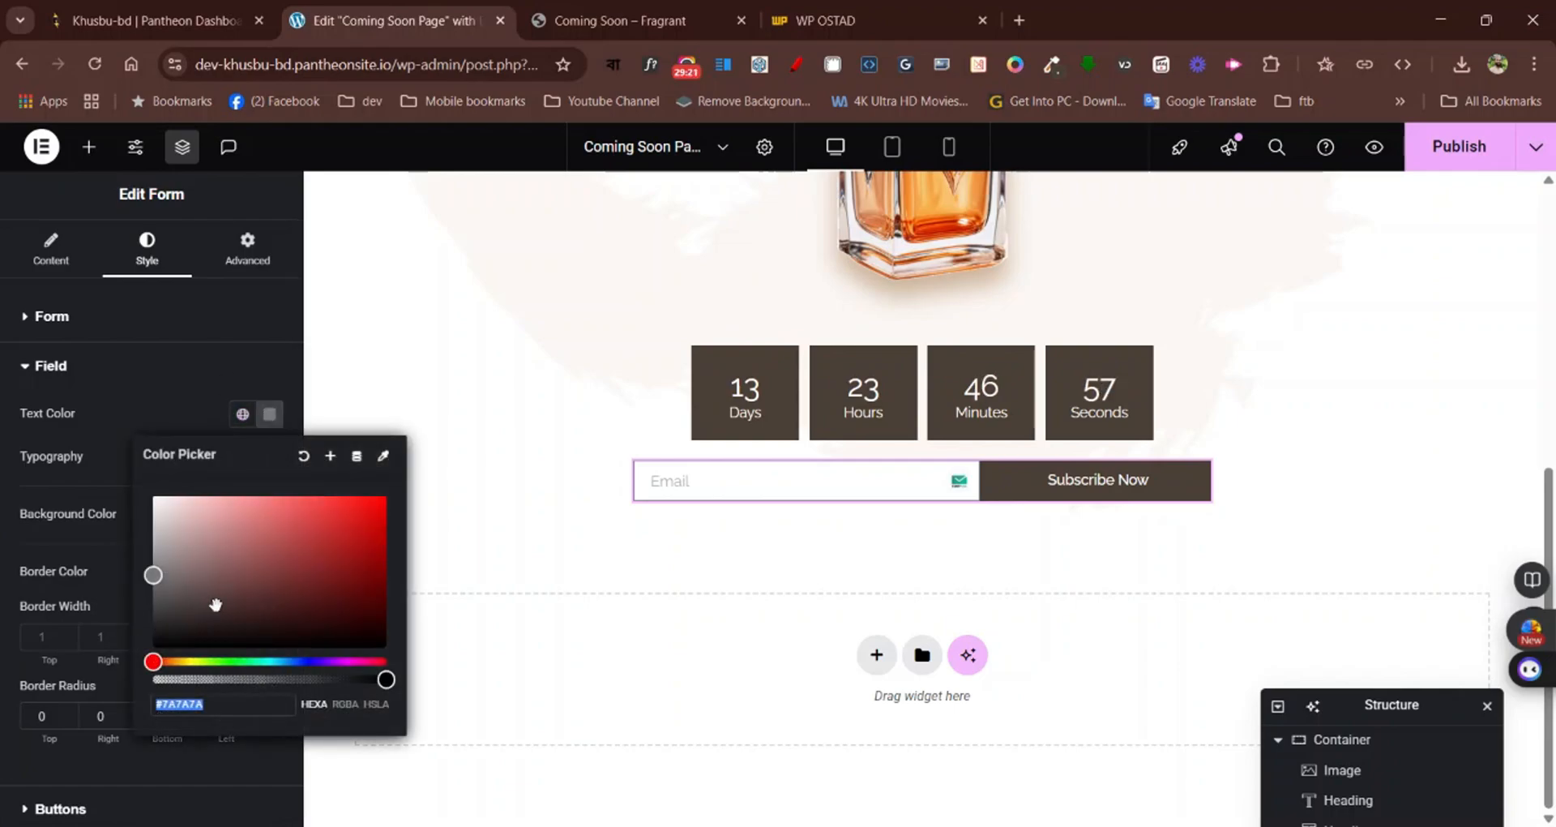
{"action": "left_click_drag", "start_coordinate": [188, 628], "coordinate": [147, 682]}
{"action": "left_click", "coordinate": [170, 409]}
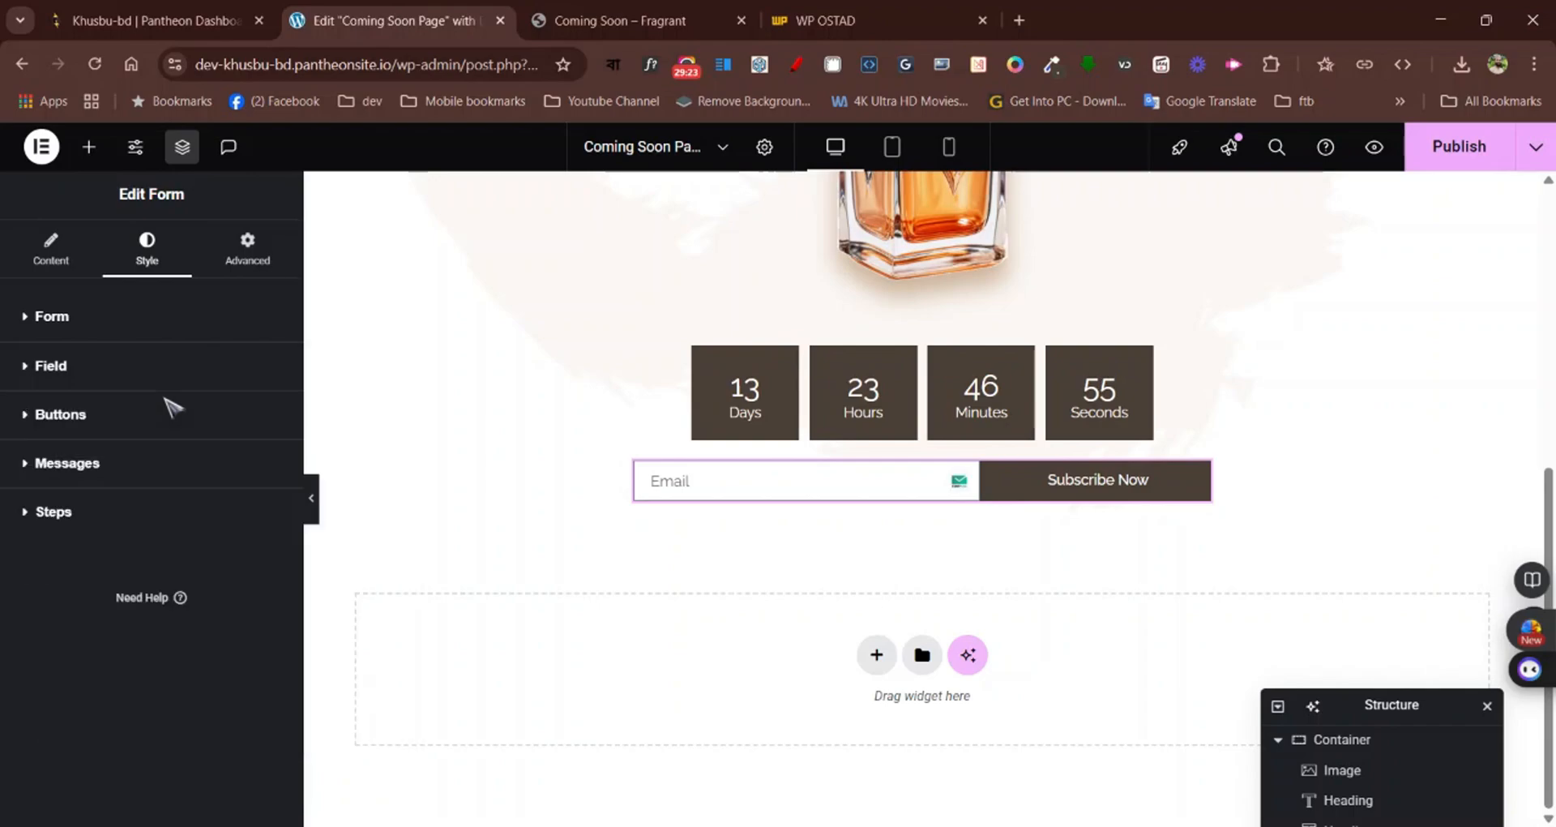
{"action": "left_click", "coordinate": [156, 375]}
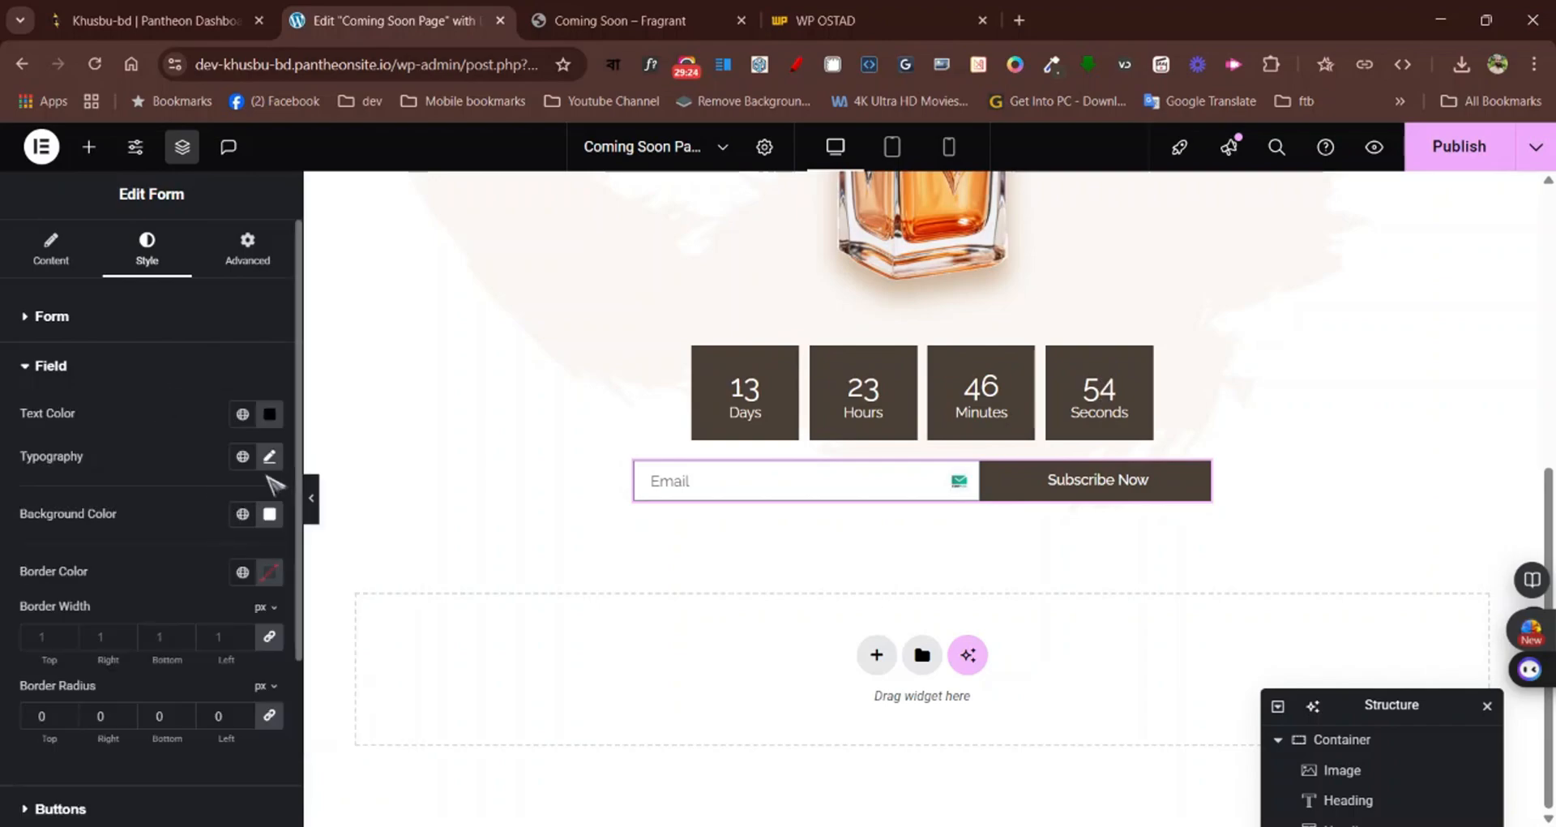
{"action": "left_click", "coordinate": [270, 415]}
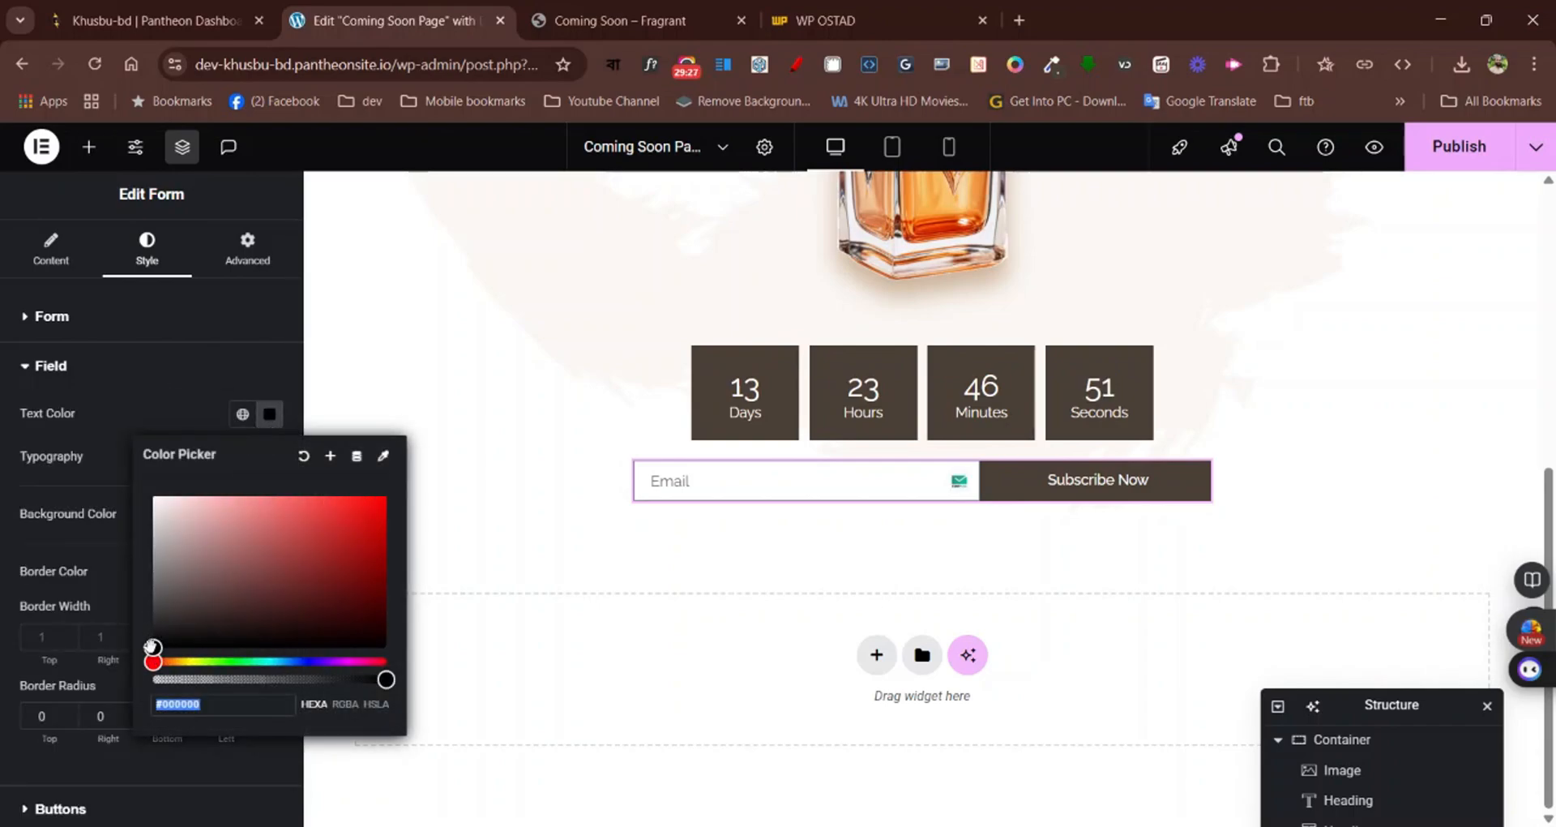
{"action": "left_click_drag", "start_coordinate": [153, 647], "coordinate": [146, 685]}
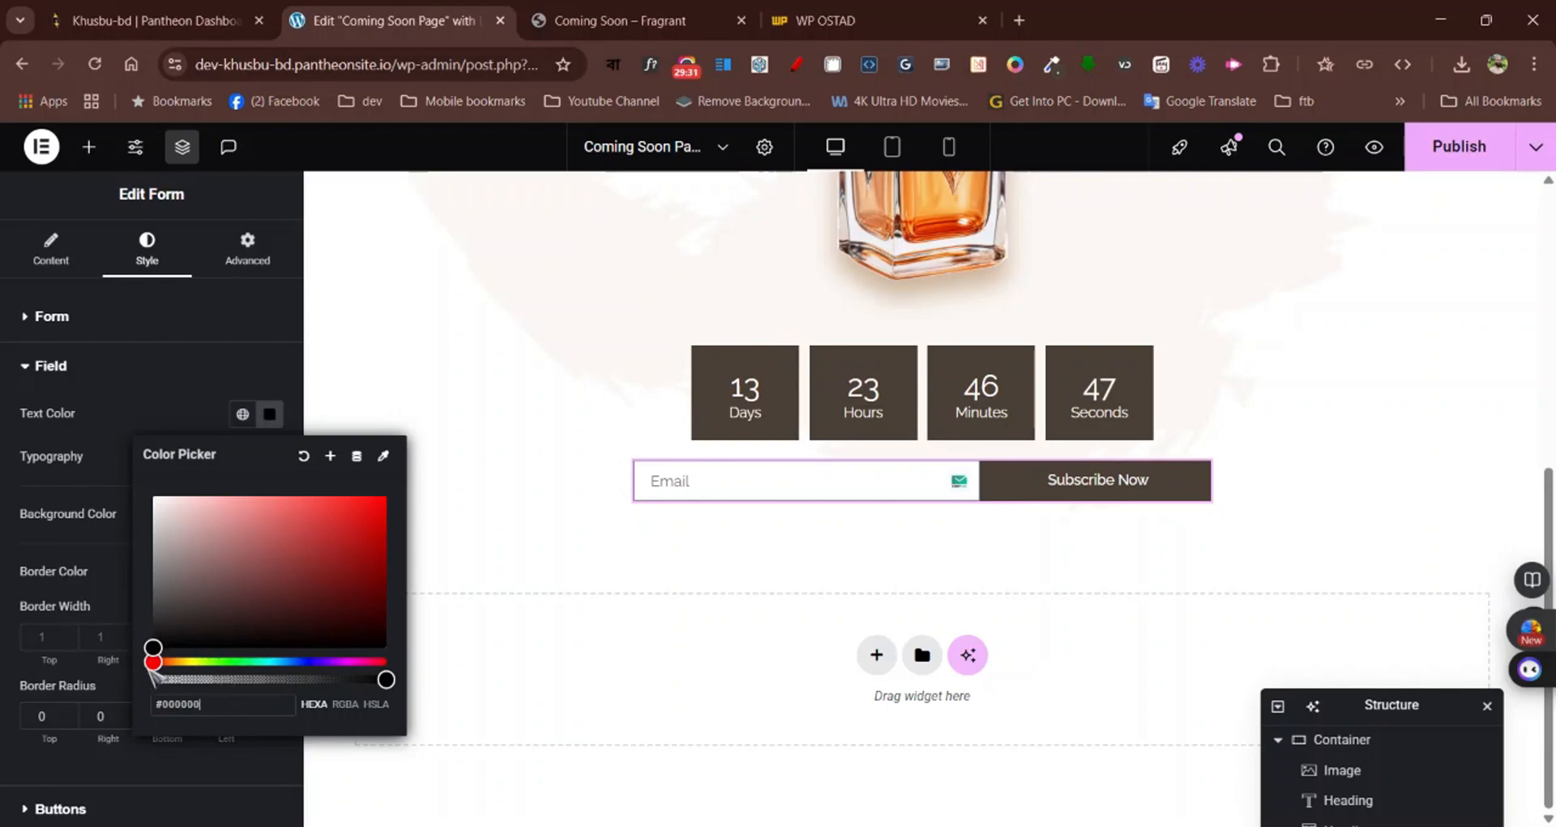
{"action": "left_click", "coordinate": [119, 438]}
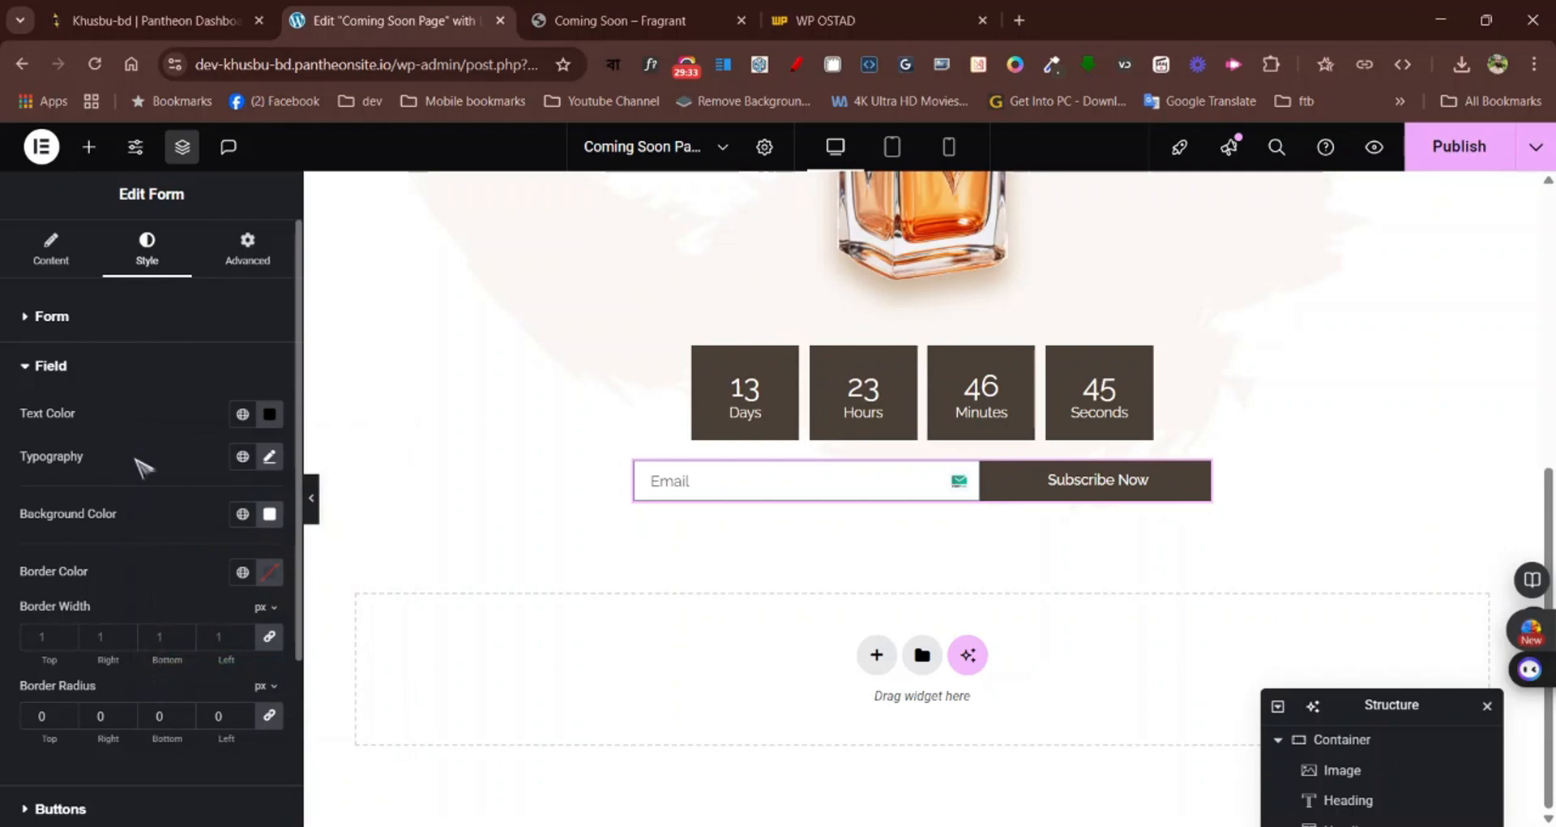
Close the WhatFont details on the Fragrant page and review the edited coming-soon page from logo to email form
{"action": "left_click", "coordinate": [606, 15]}
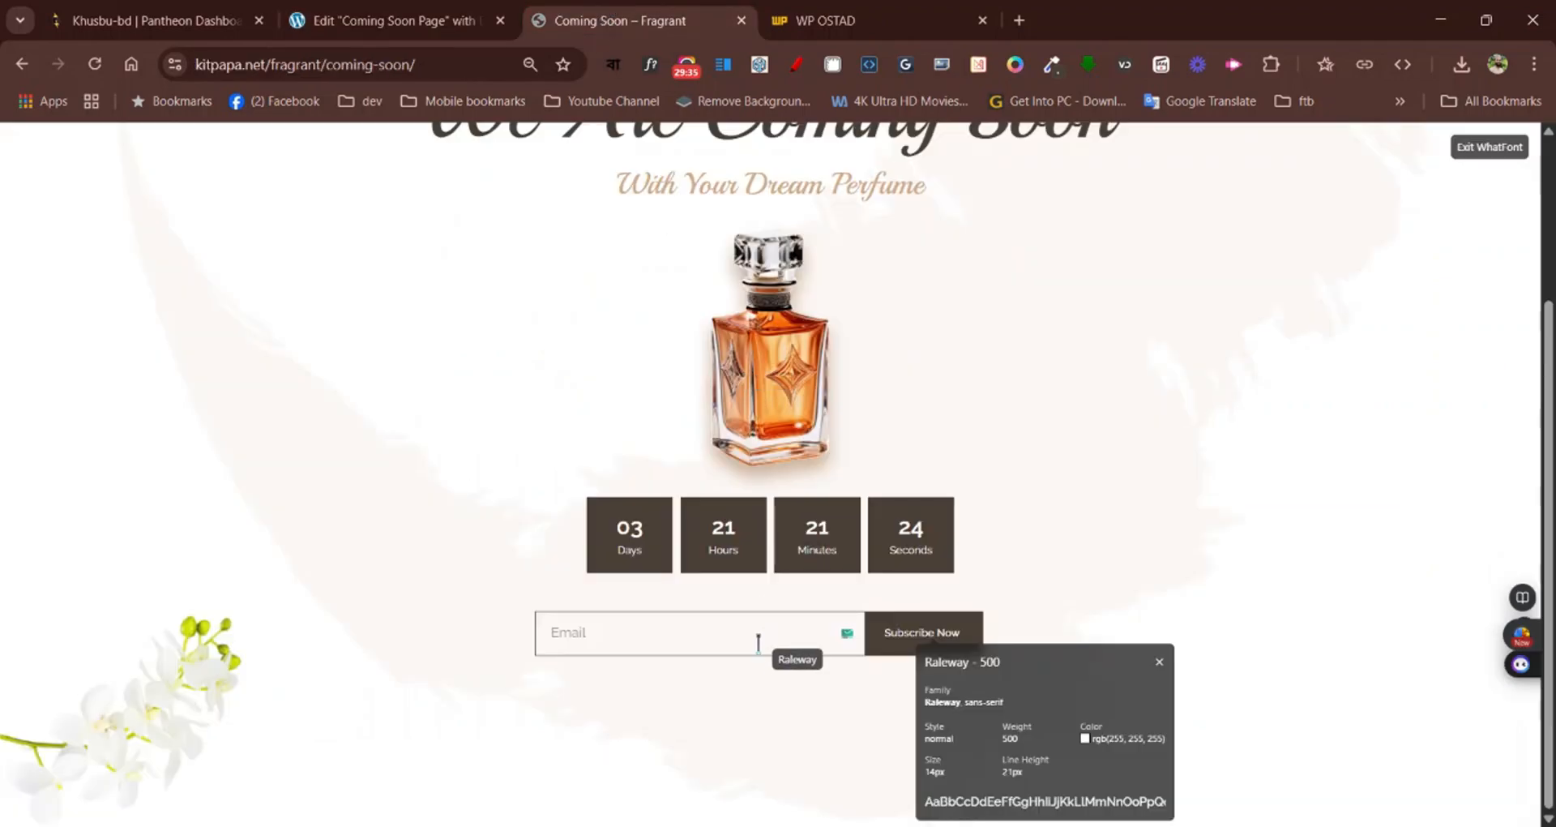
{"action": "left_click", "coordinate": [1160, 663]}
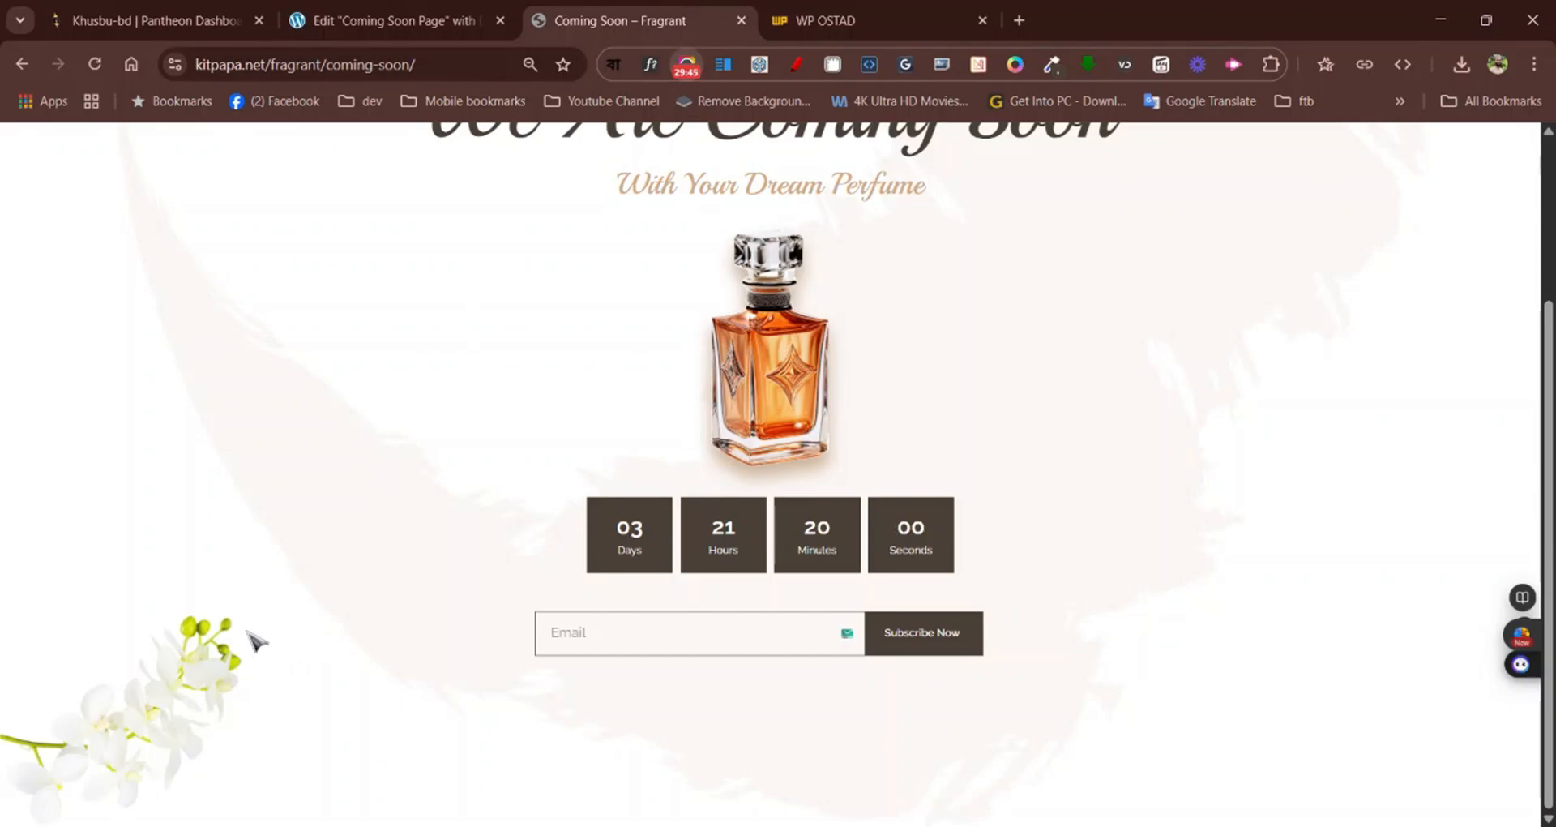
{"action": "left_click", "coordinate": [389, 25]}
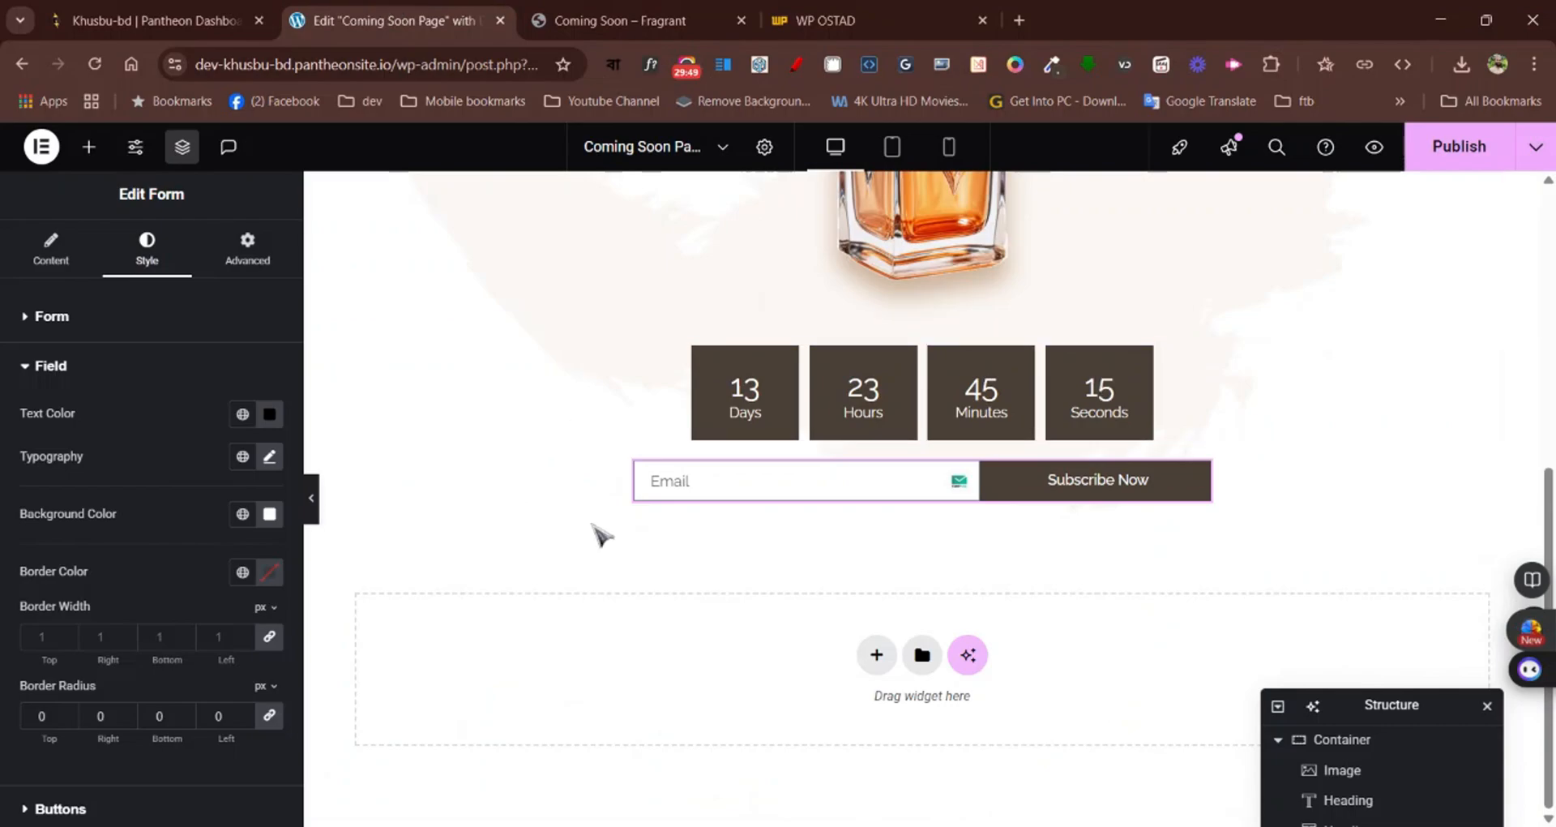
{"action": "scroll", "coordinate": [600, 535], "scroll_direction": "up", "scroll_amount": 10}
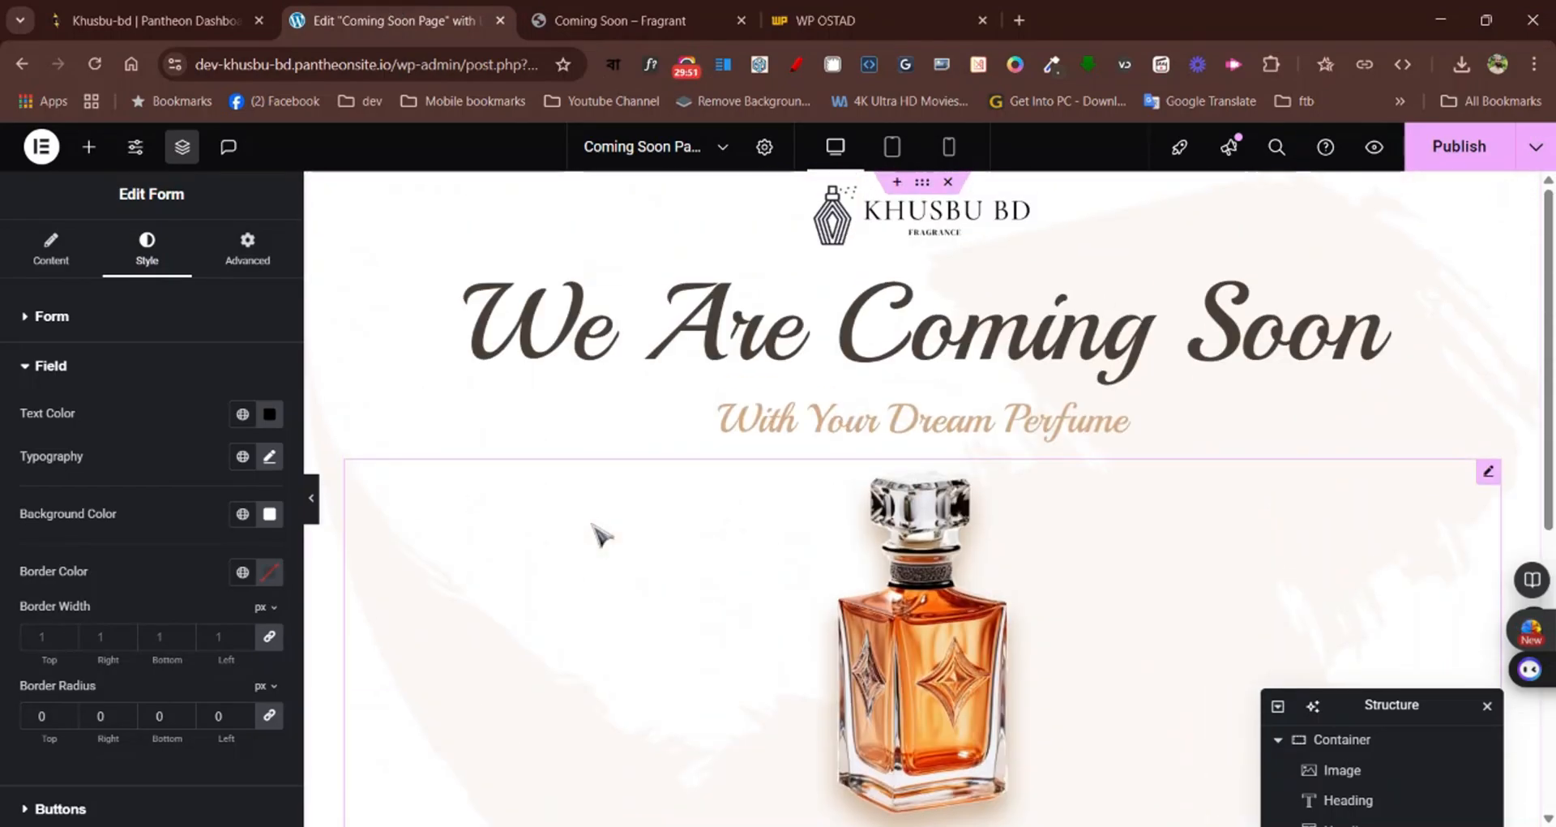
{"action": "scroll", "coordinate": [599, 535], "scroll_direction": "down", "scroll_amount": 7}
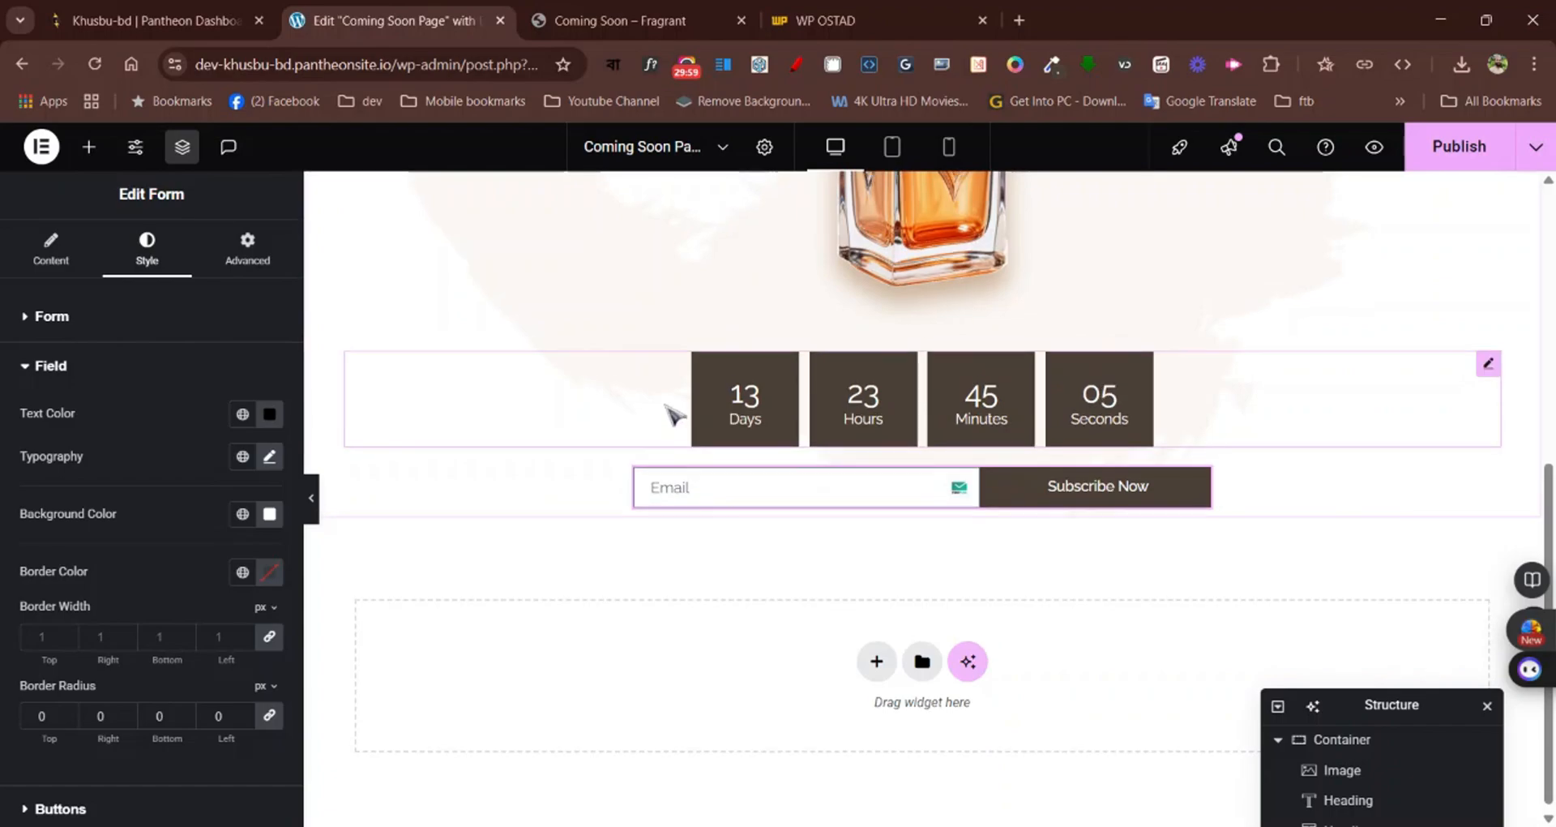
{"action": "scroll", "coordinate": [667, 410], "scroll_direction": "up", "scroll_amount": 5}
{"action": "scroll", "coordinate": [664, 412], "scroll_direction": "down", "scroll_amount": 5}
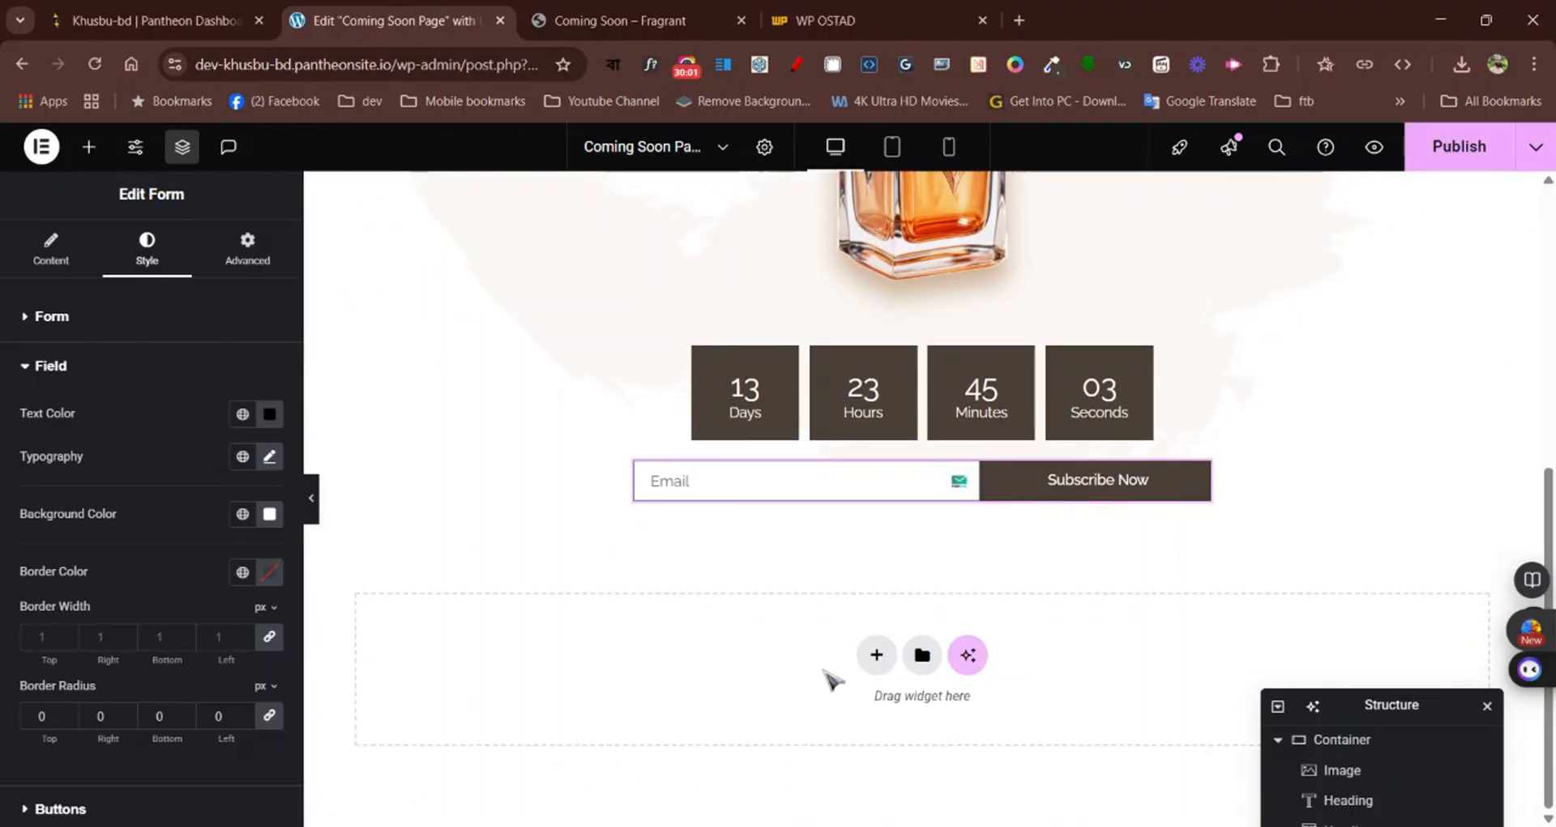
Add a vertical Flexbox container below the email form and place an Image widget inside it
{"action": "left_click", "coordinate": [878, 670]}
{"action": "left_click", "coordinate": [839, 717]}
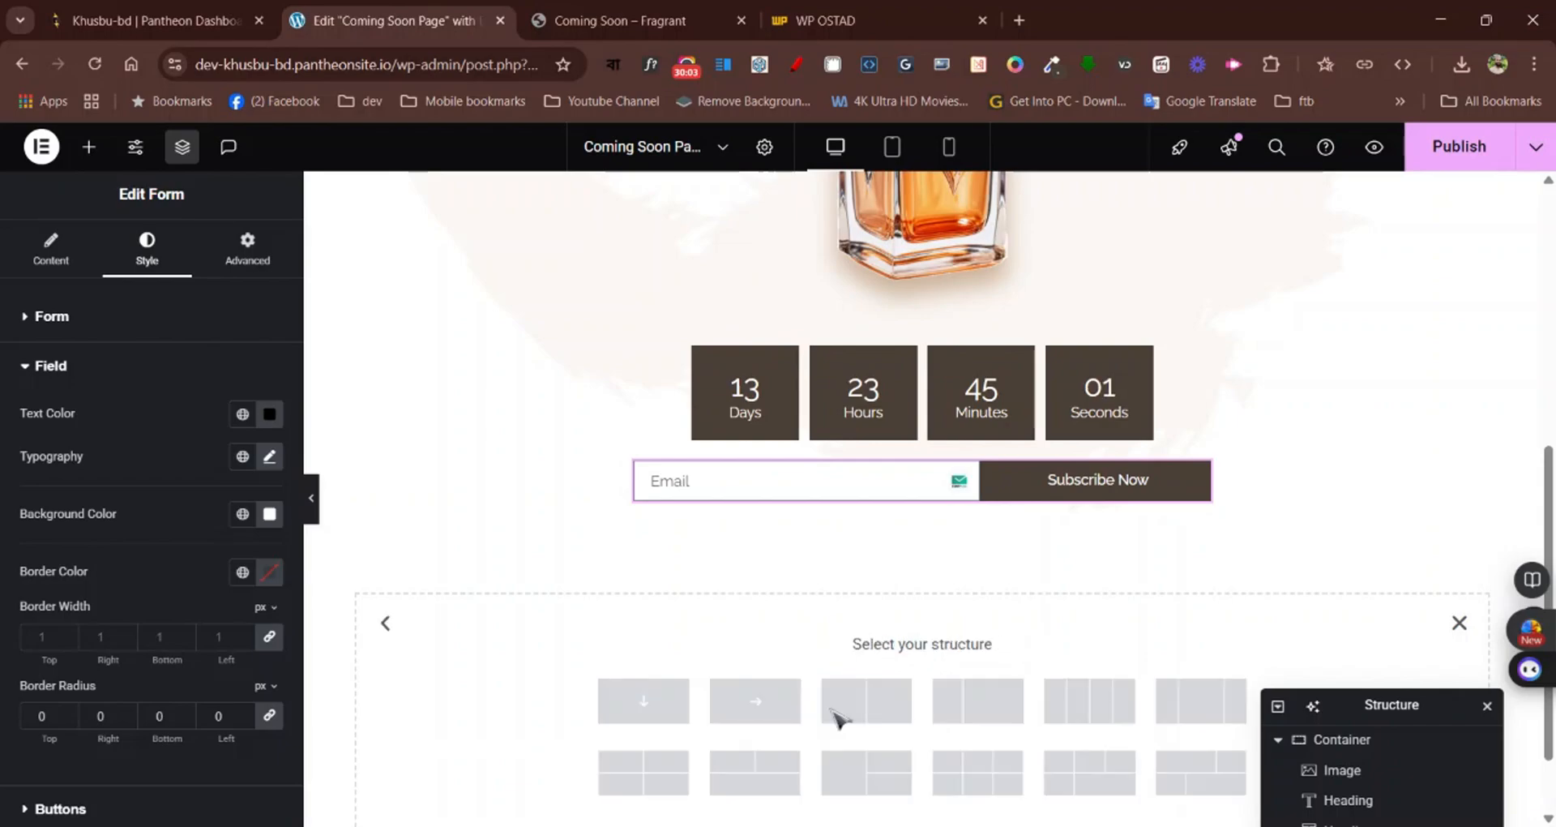
{"action": "left_click", "coordinate": [669, 718]}
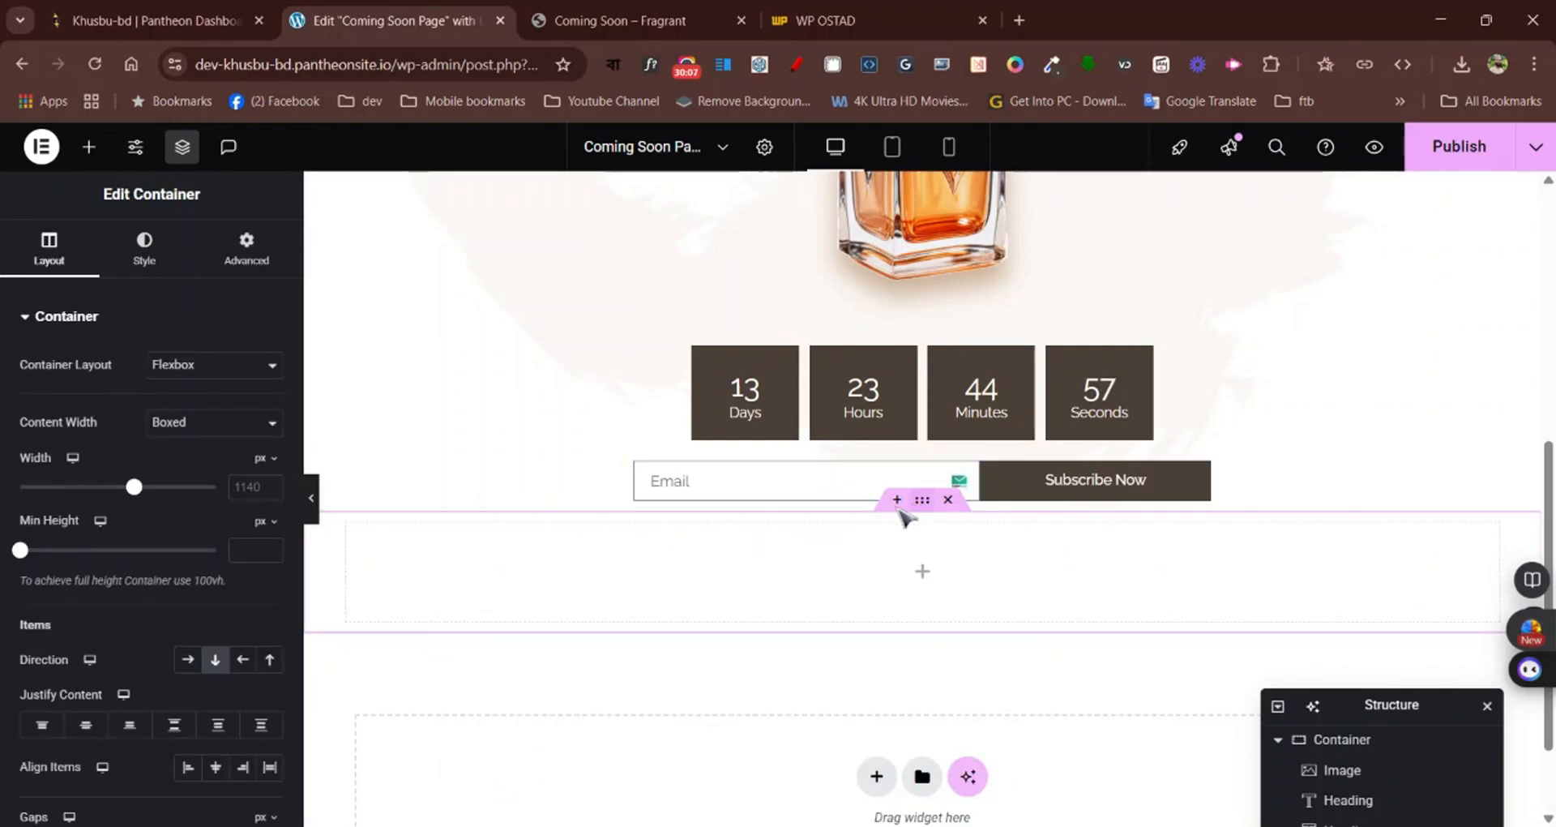
{"action": "left_click", "coordinate": [144, 240]}
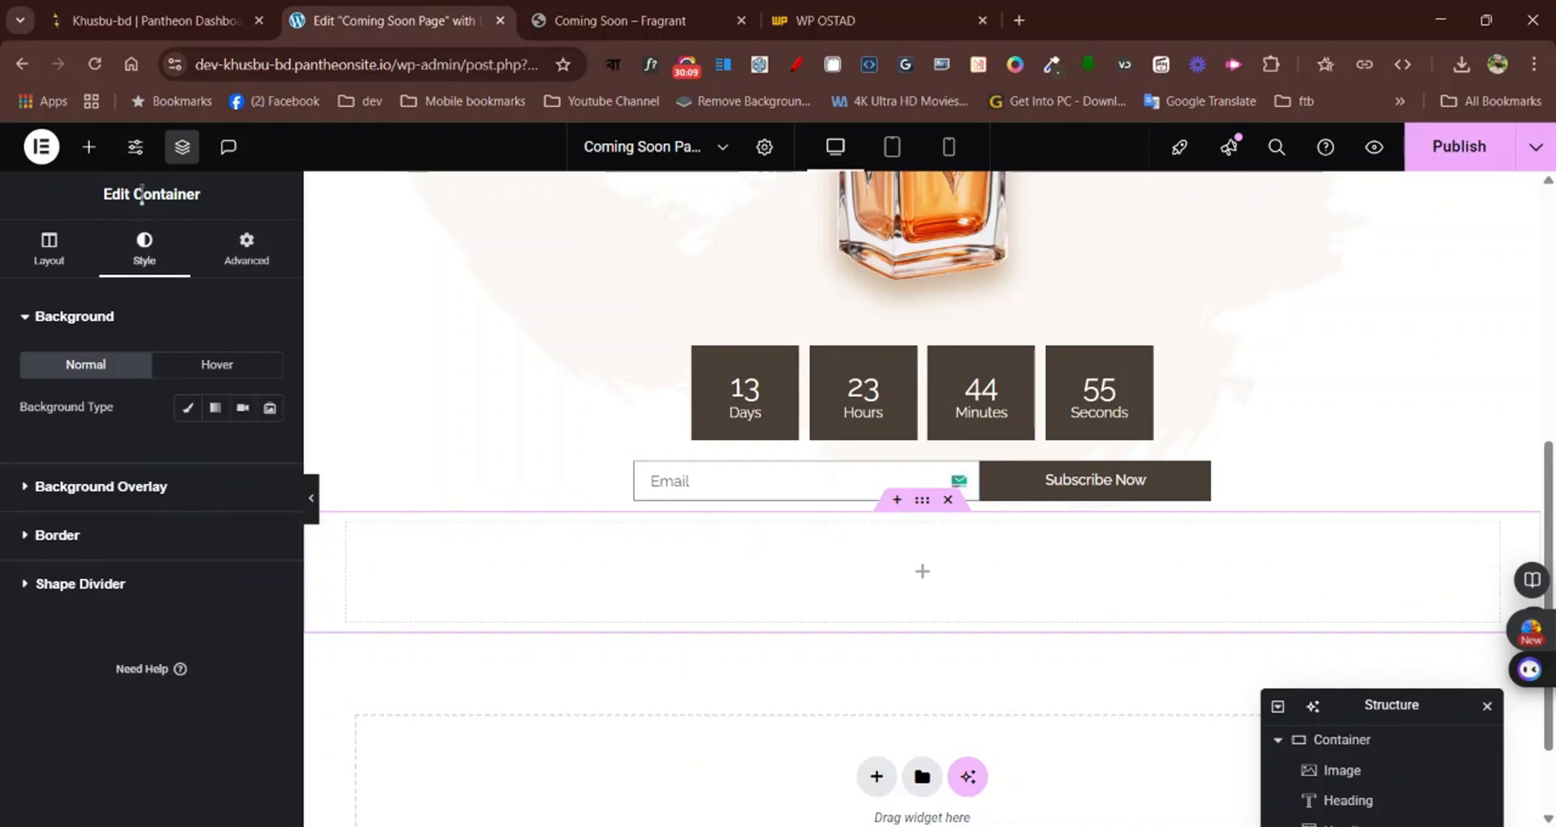
{"action": "left_click", "coordinate": [89, 146]}
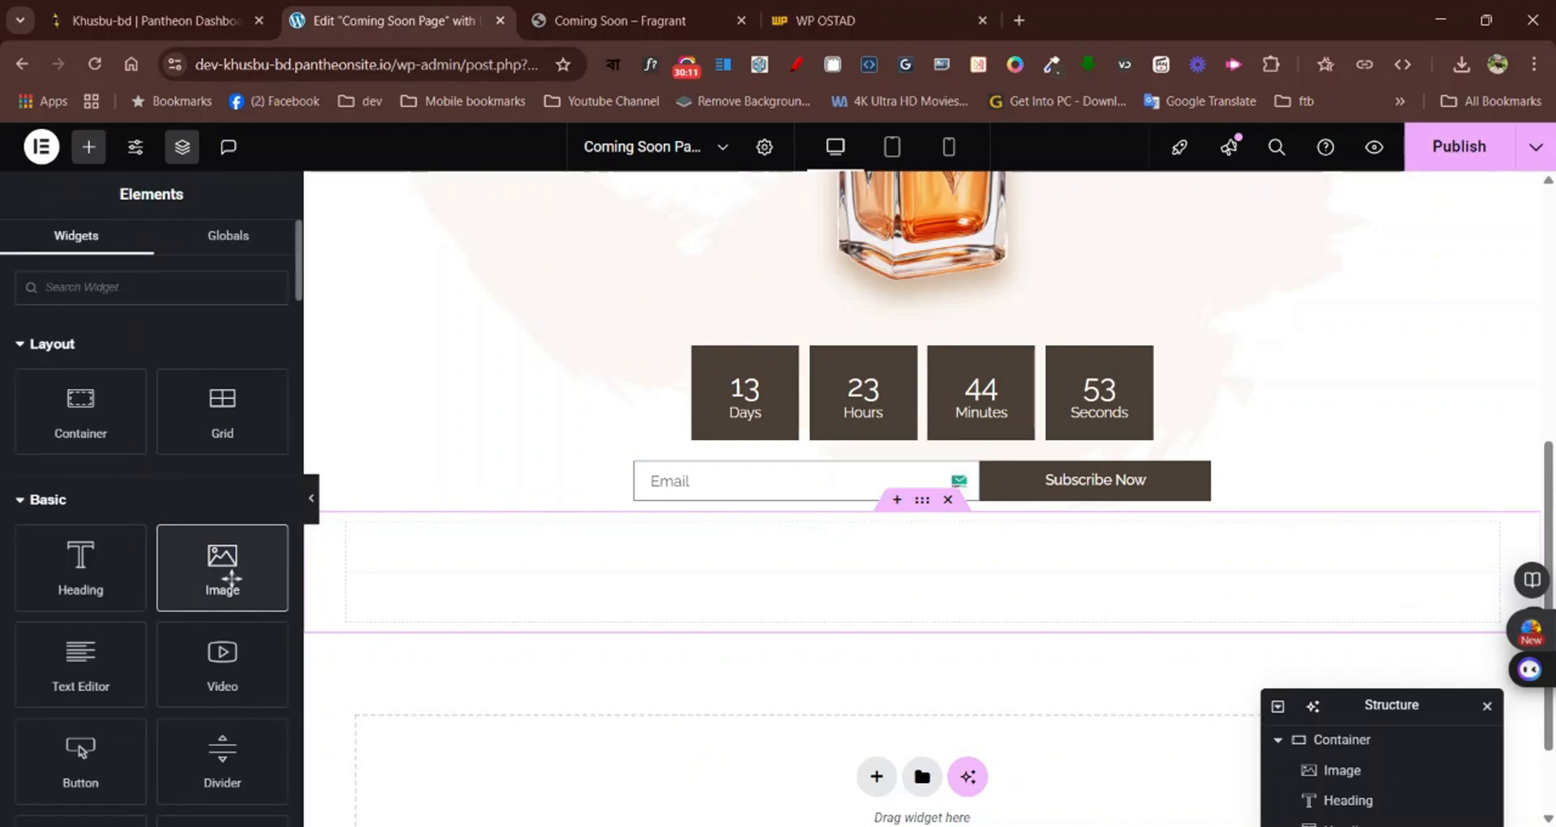
{"action": "left_click", "coordinate": [208, 573]}
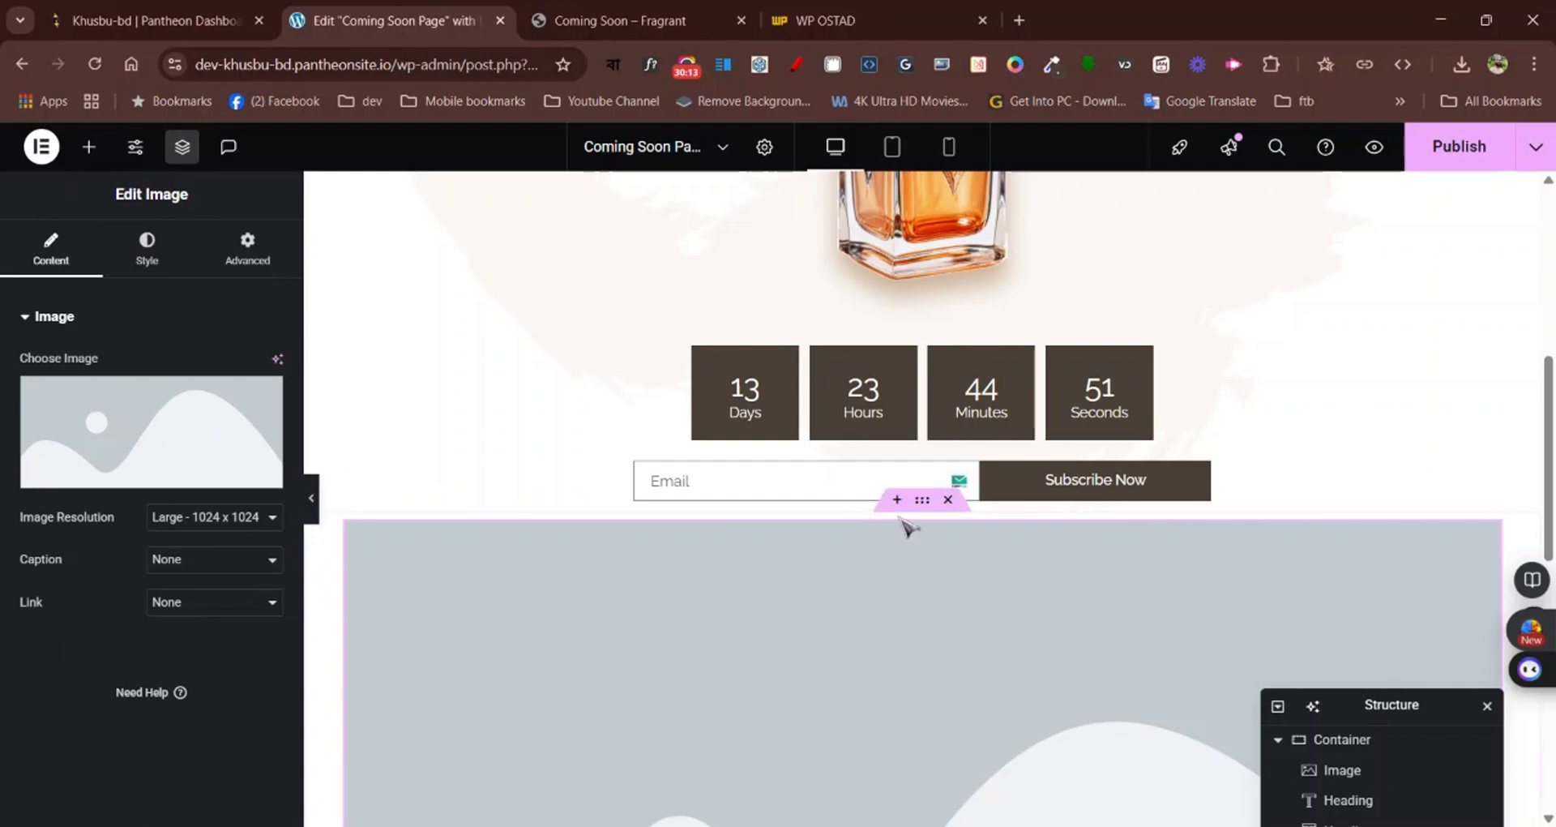
Set the content width of the new image container to Full Width
{"action": "left_click", "coordinate": [922, 500]}
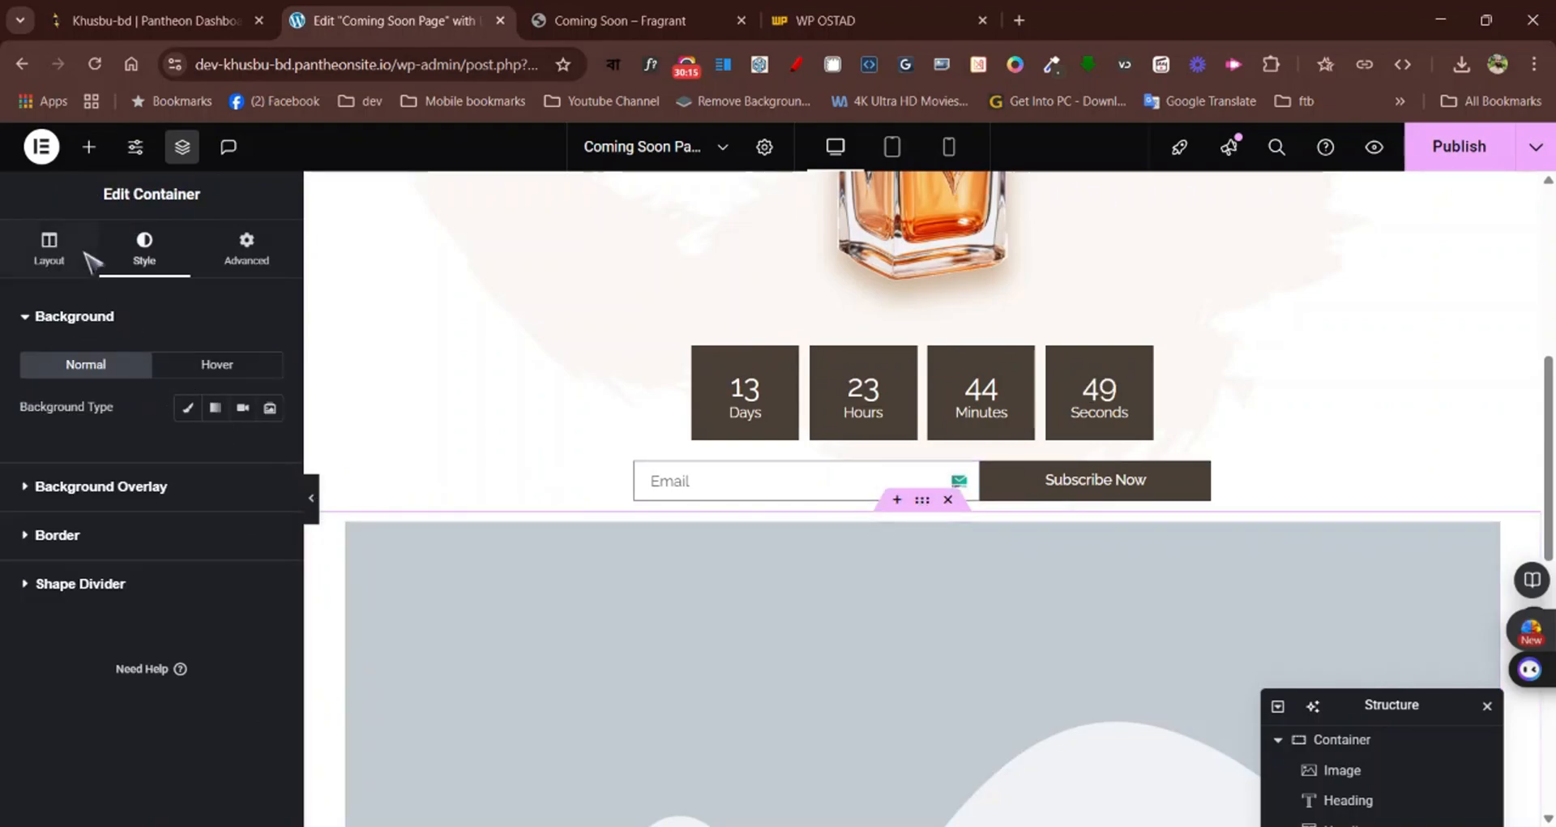
{"action": "left_click", "coordinate": [58, 244]}
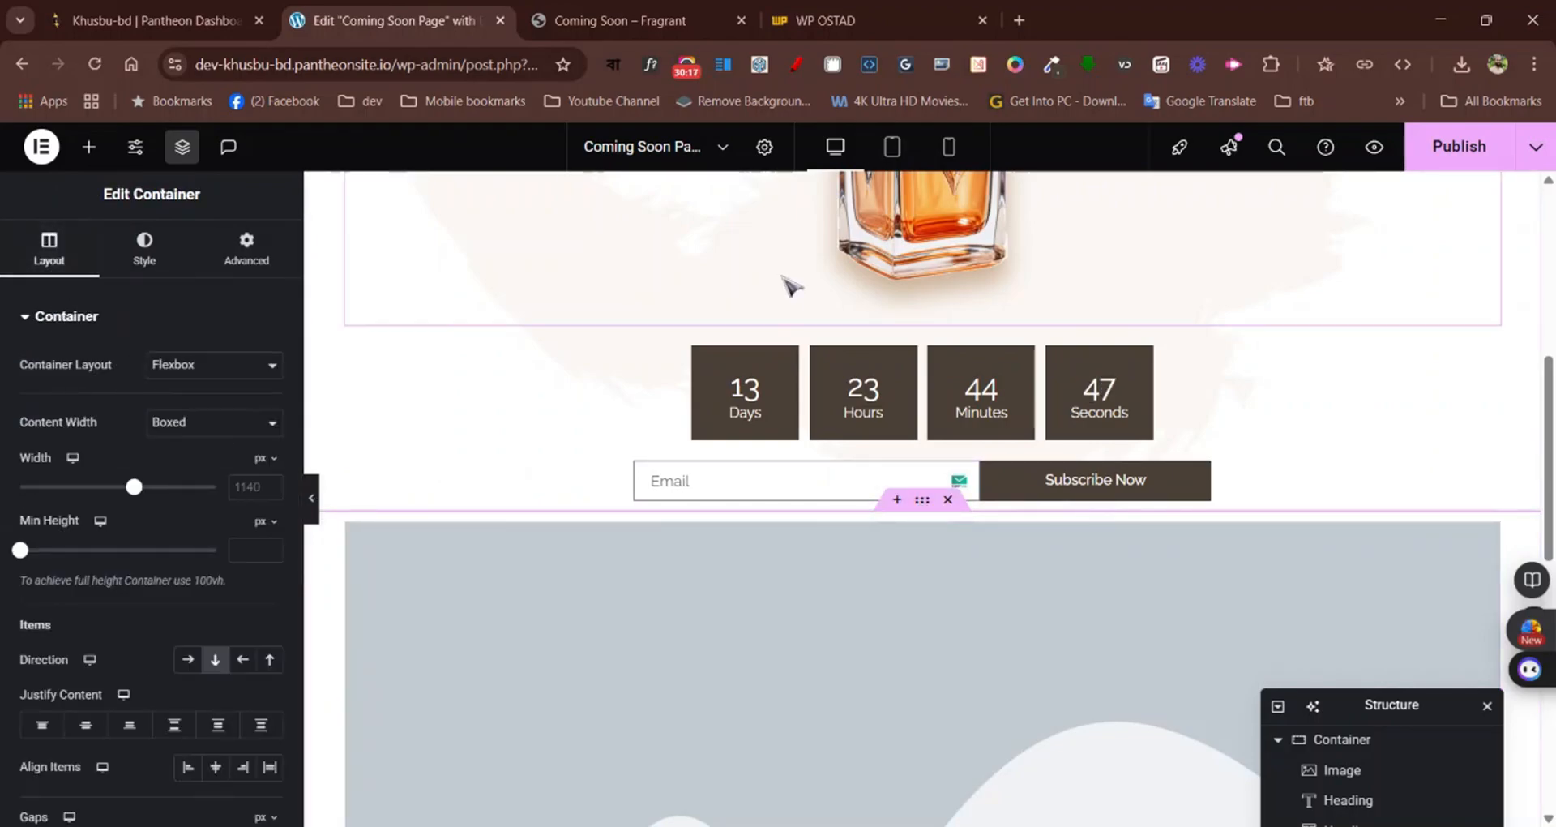
{"action": "scroll", "coordinate": [792, 285], "scroll_direction": "up", "scroll_amount": 7}
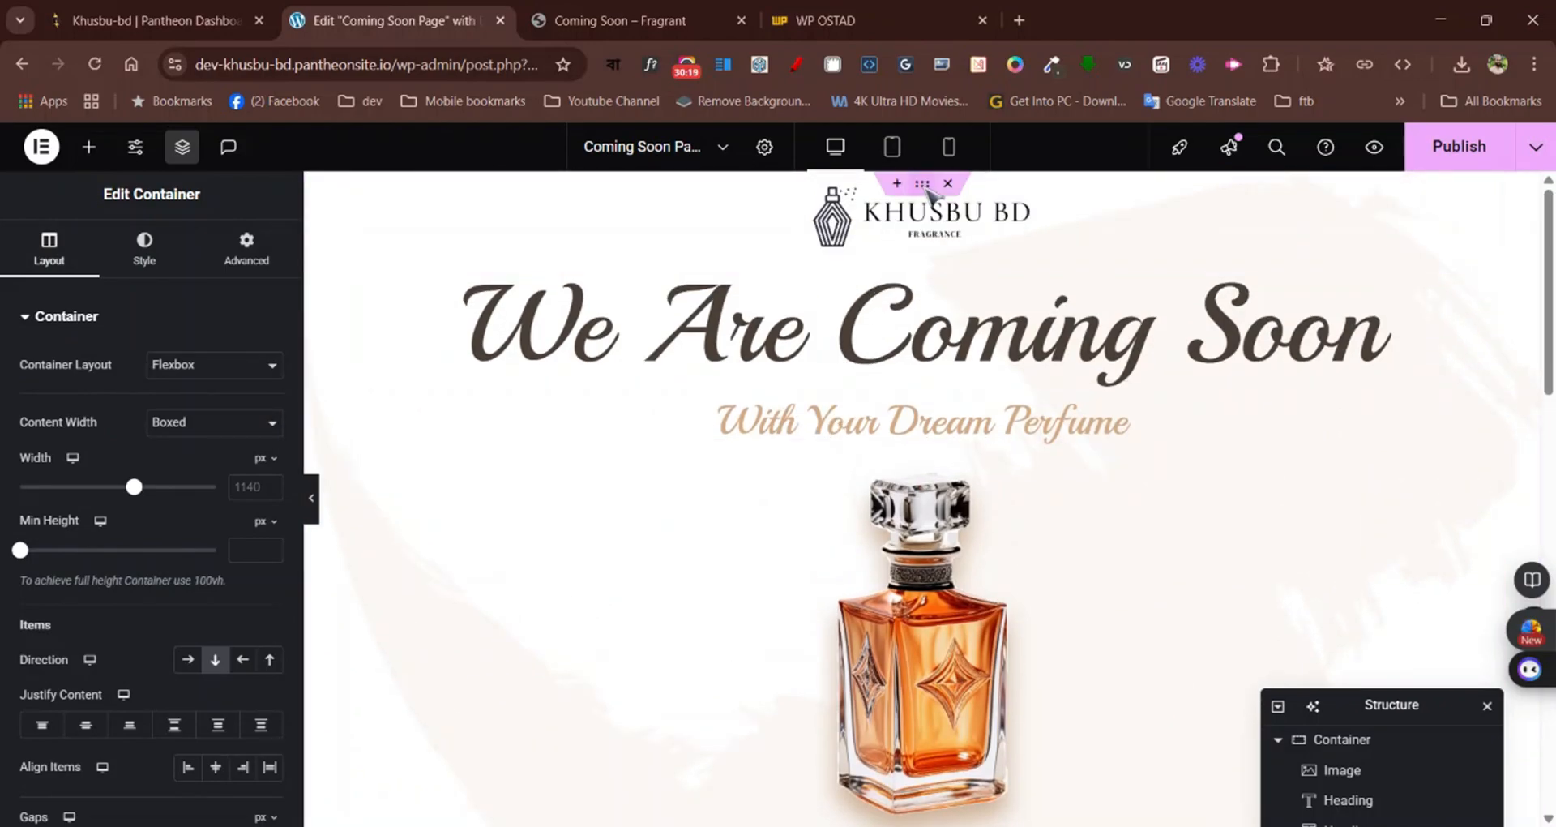
{"action": "left_click", "coordinate": [923, 185]}
{"action": "scroll", "coordinate": [922, 426], "scroll_direction": "down", "scroll_amount": 11}
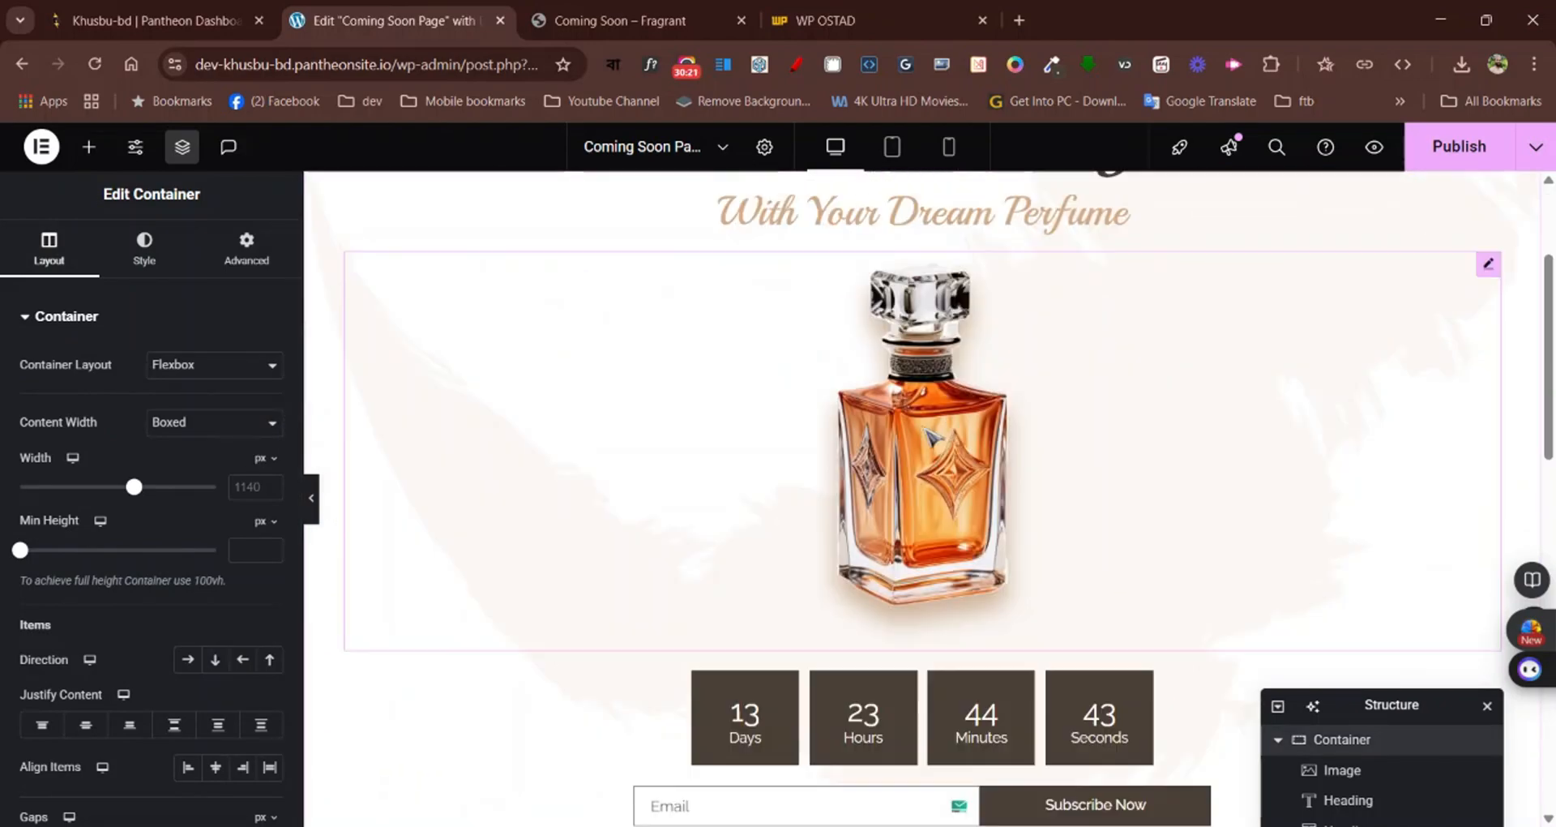
{"action": "scroll", "coordinate": [920, 417], "scroll_direction": "up", "scroll_amount": 4}
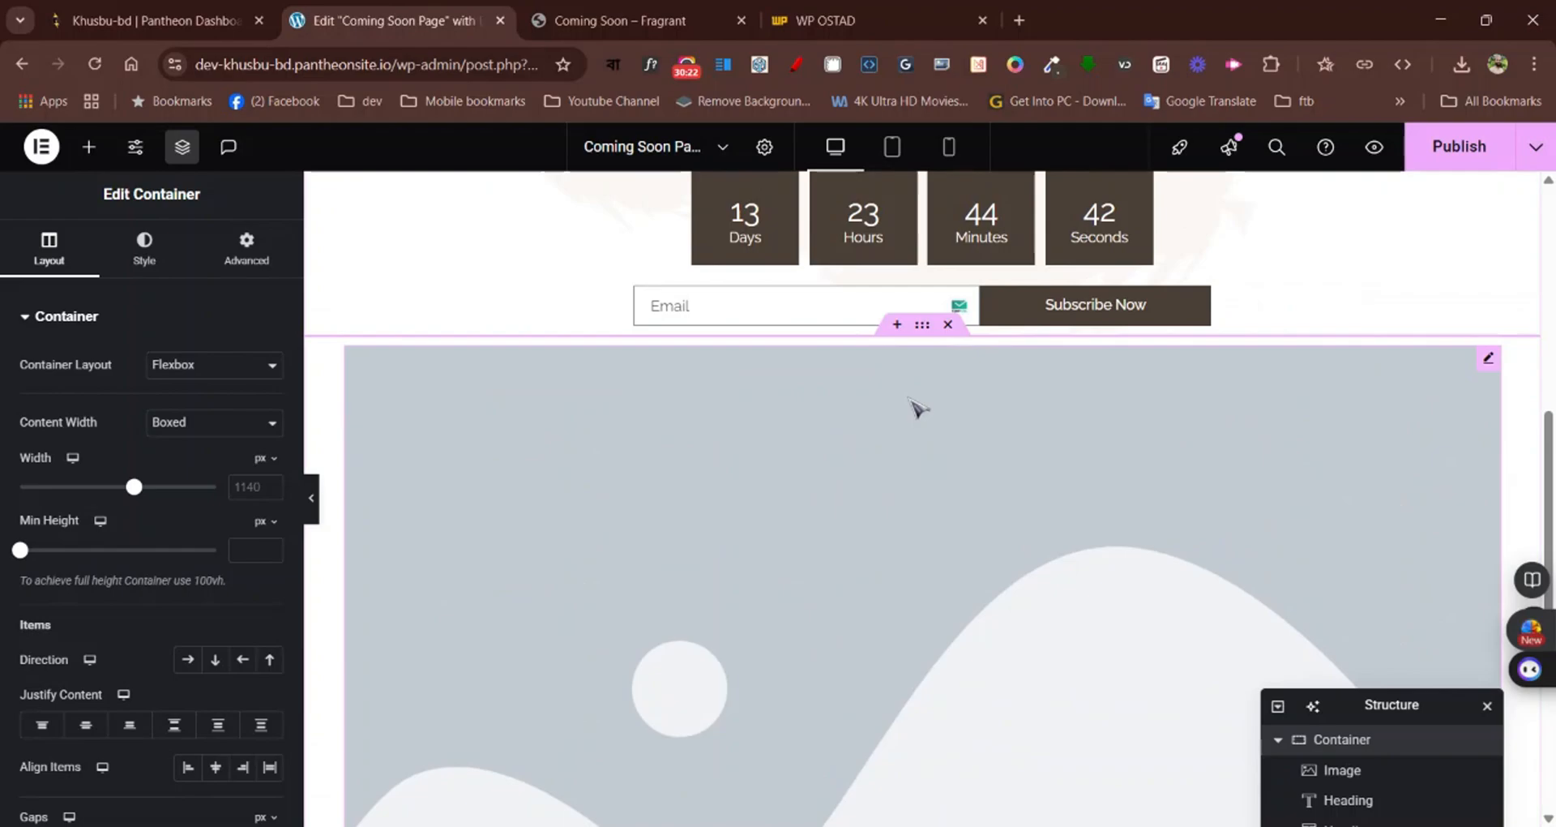
{"action": "left_click", "coordinate": [928, 325]}
{"action": "left_click", "coordinate": [200, 432]}
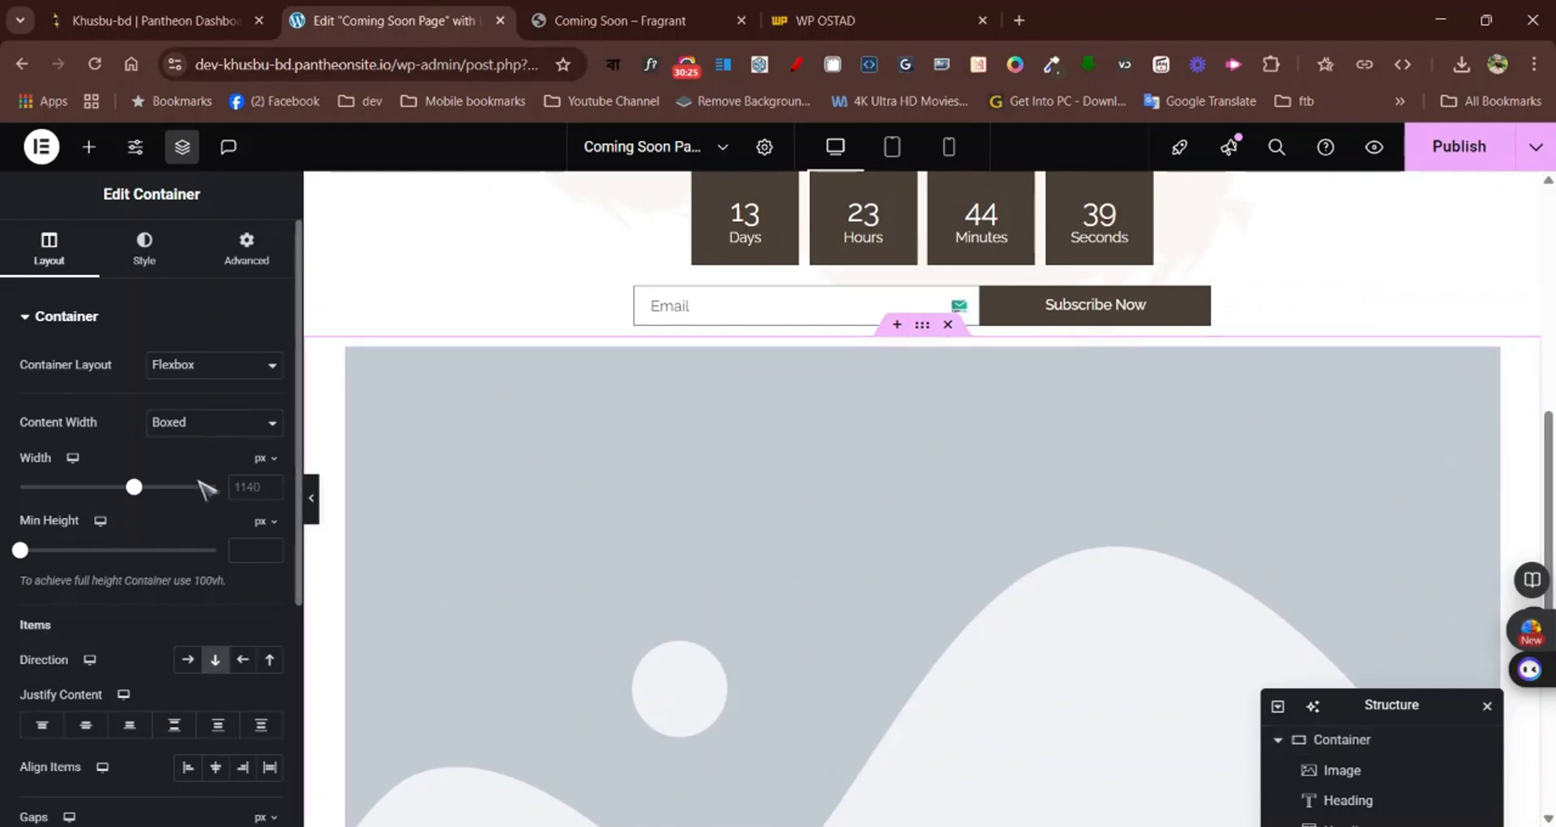
{"action": "left_click", "coordinate": [201, 483]}
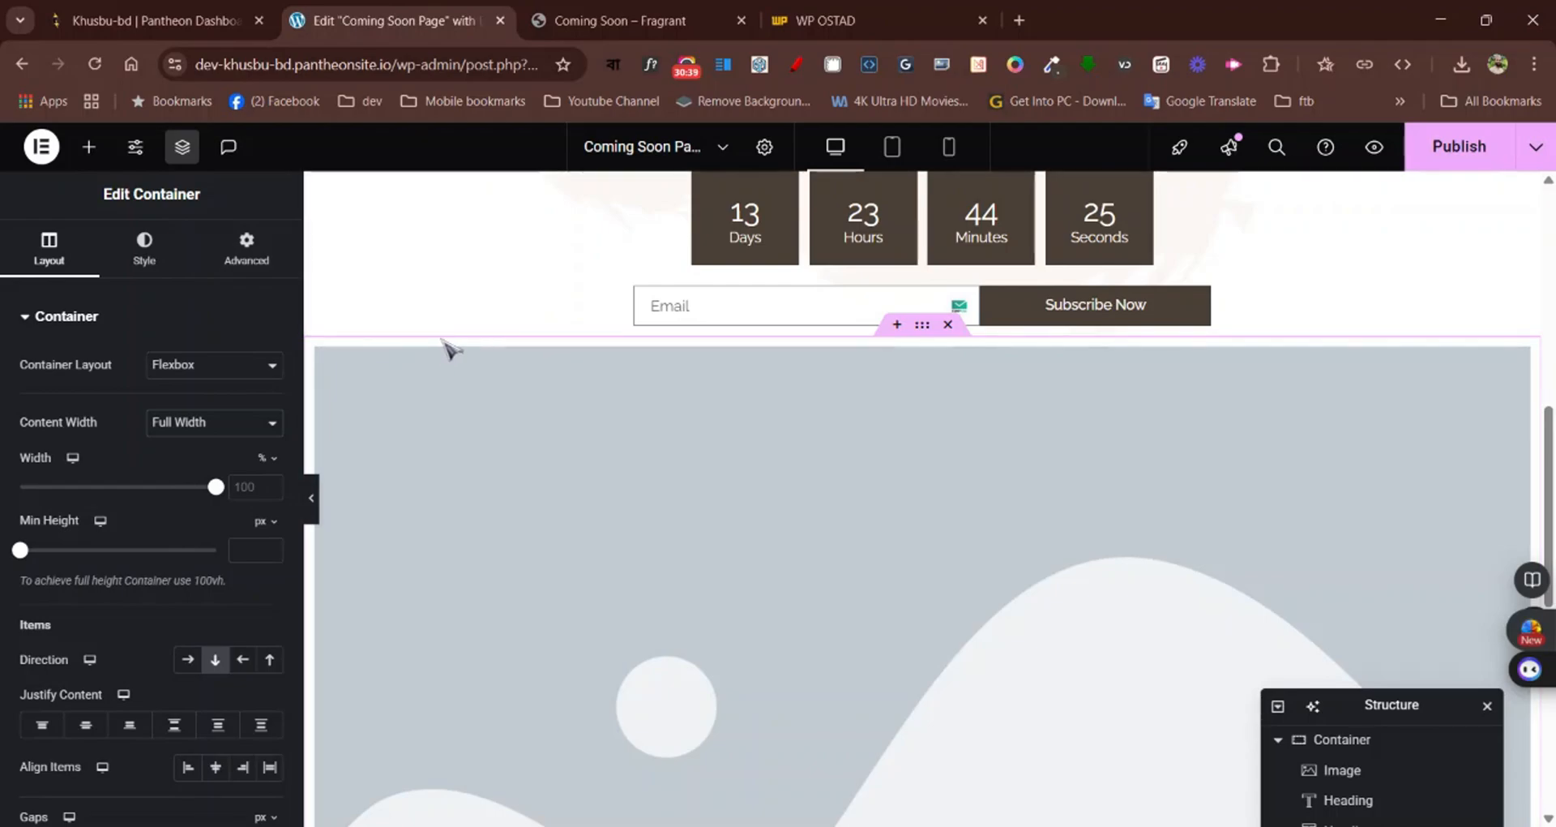
Set the new image container's padding to 0 px on all four sides
{"action": "left_click", "coordinate": [235, 256]}
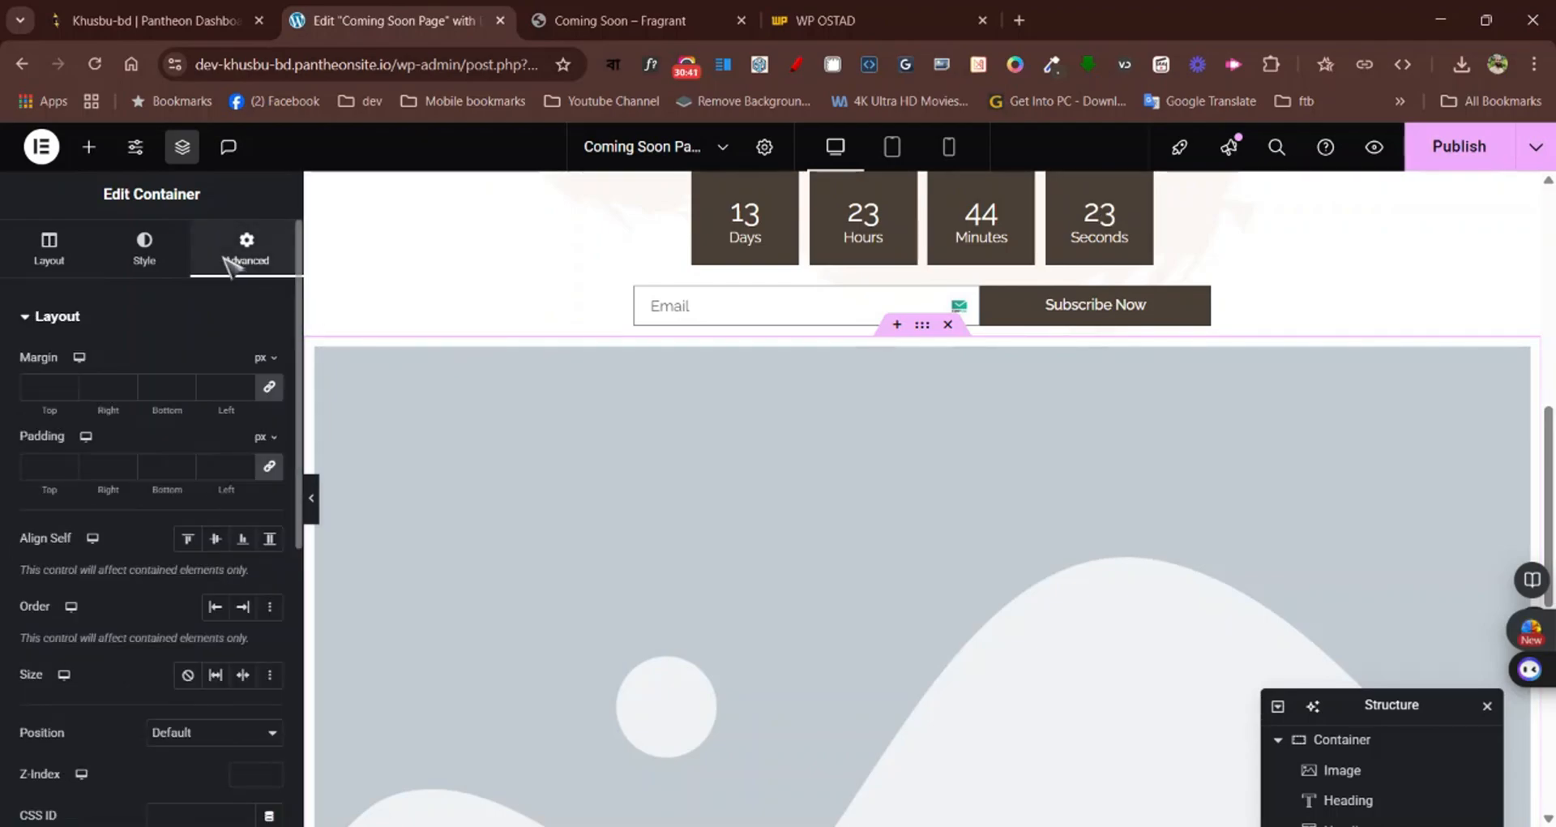
{"action": "left_click", "coordinate": [212, 471]}
{"action": "type", "text": "0"}
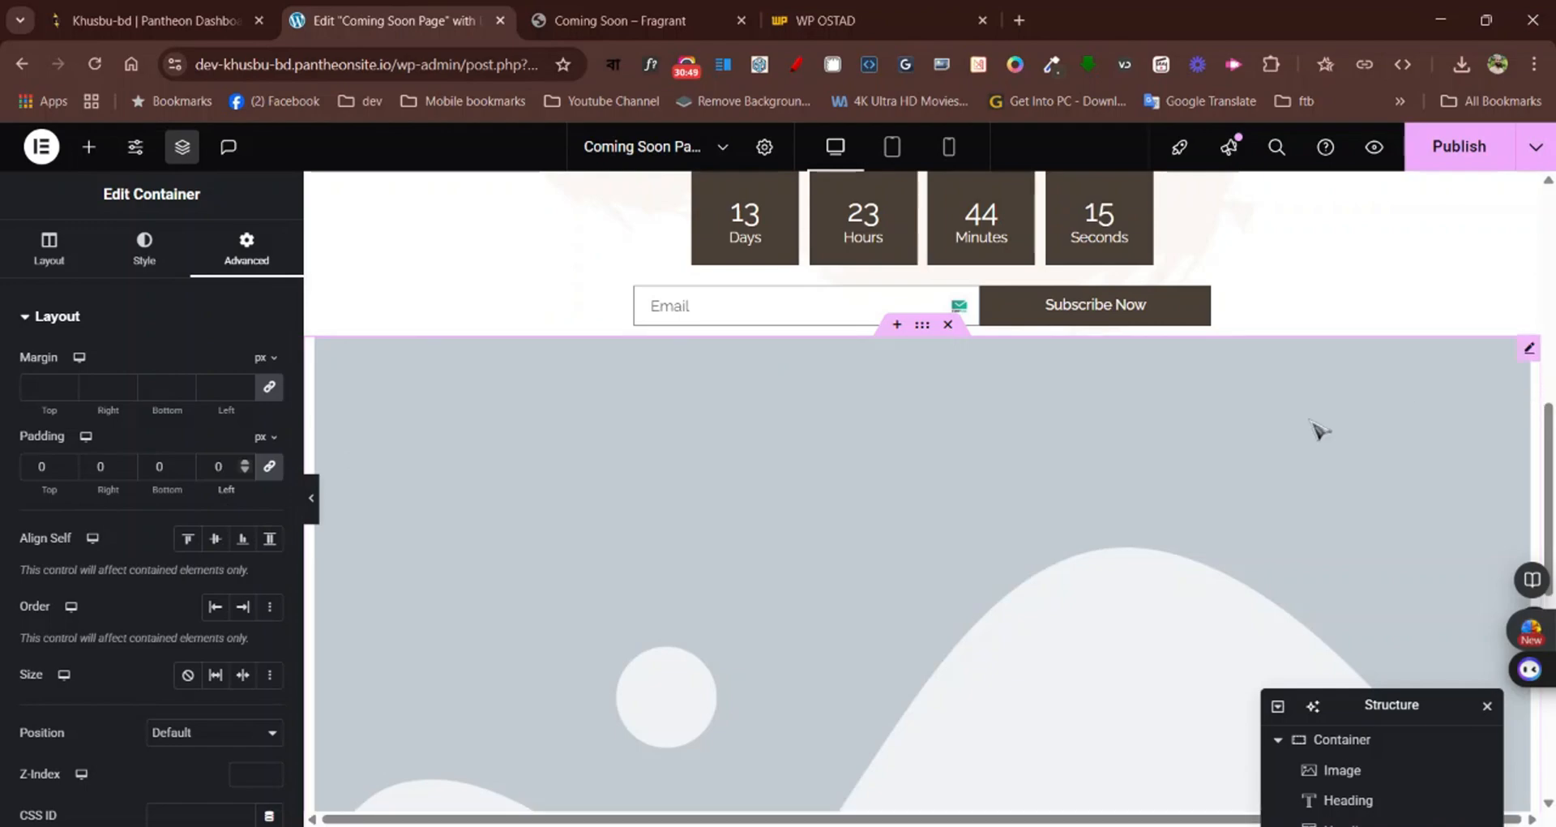
Replace the placeholder in the new Image widget by uploading and inserting Mask-group.png
{"action": "scroll", "coordinate": [650, 663], "scroll_direction": "down", "scroll_amount": 6}
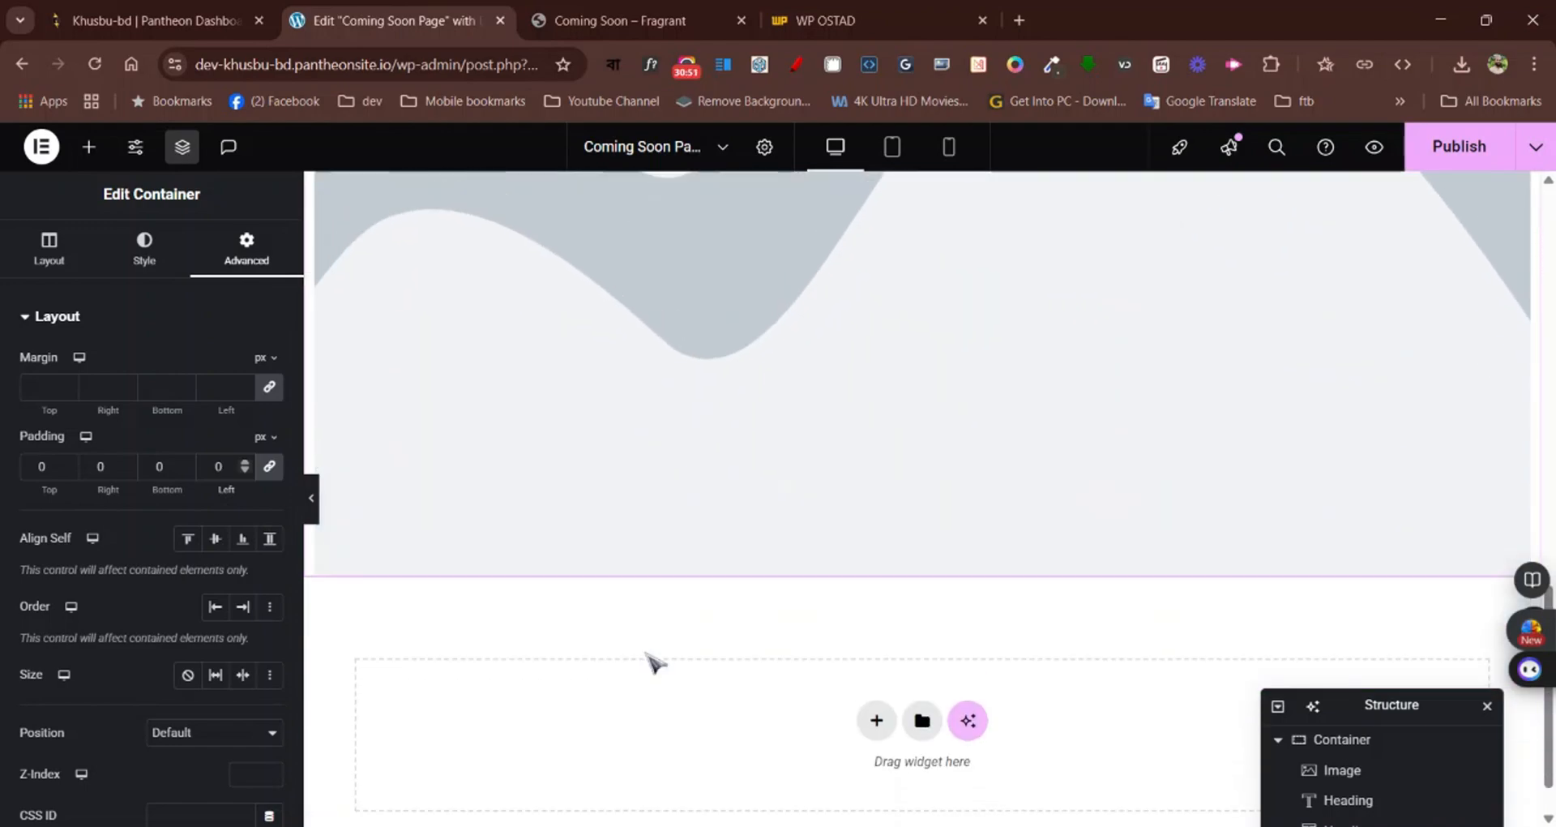
{"action": "left_click", "coordinate": [766, 260]}
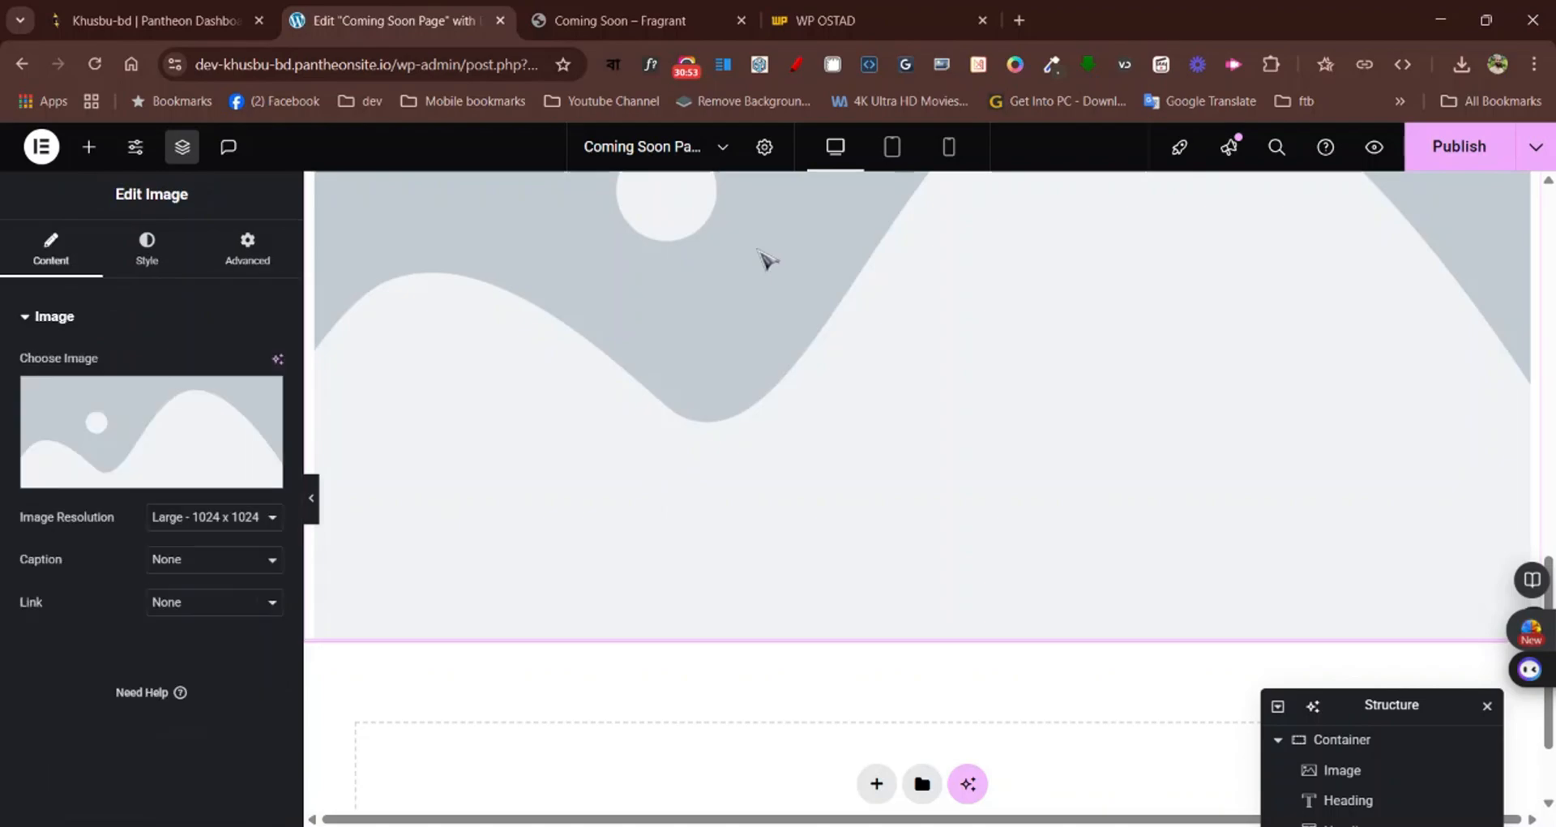
{"action": "left_click", "coordinate": [114, 480]}
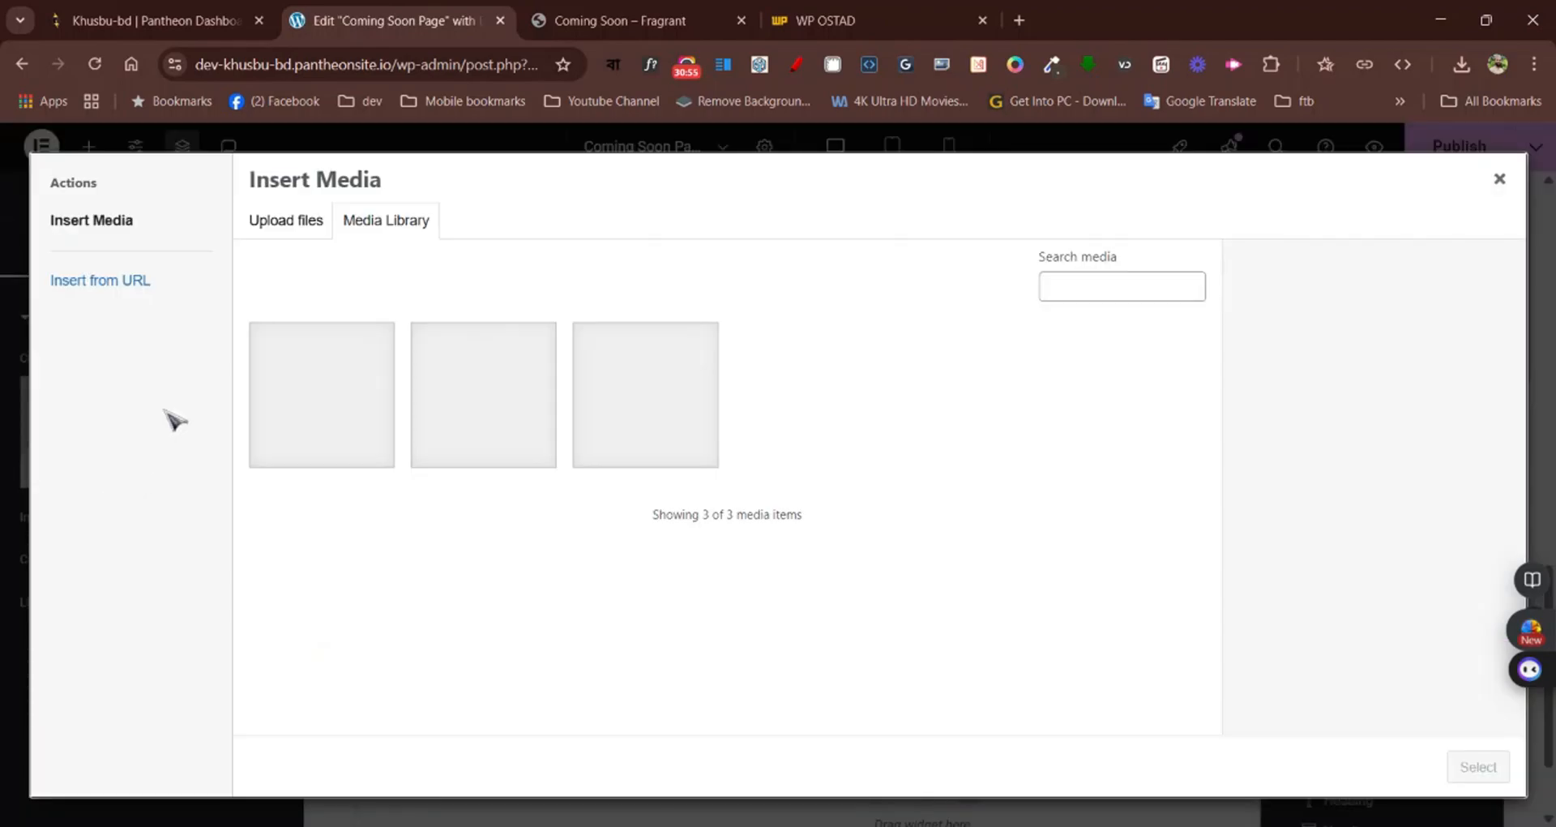
{"action": "left_click", "coordinate": [313, 237]}
{"action": "left_click", "coordinate": [936, 509]}
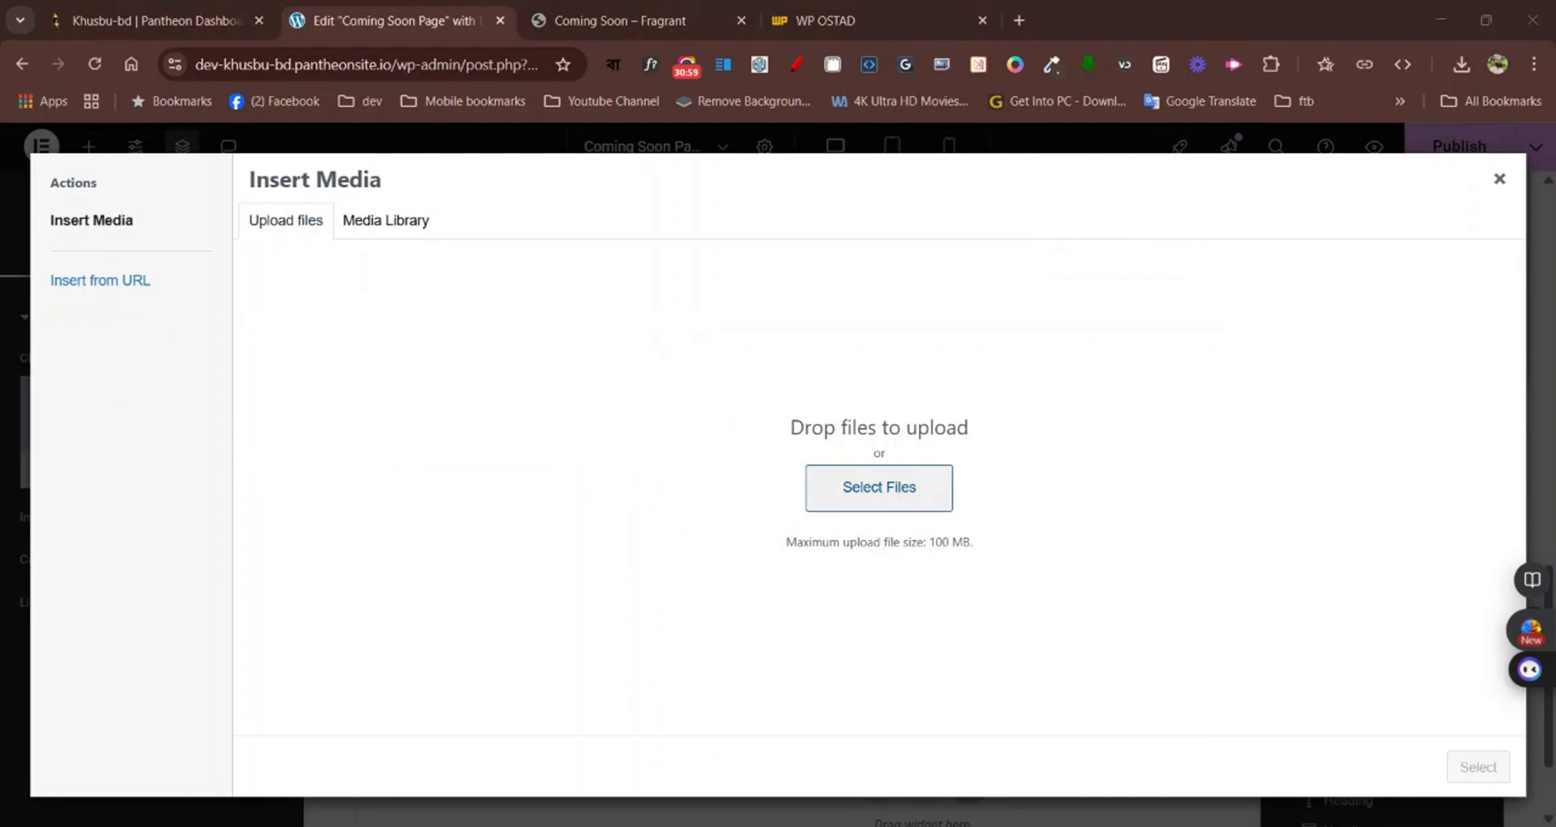
{"action": "double_click", "coordinate": [581, 440]}
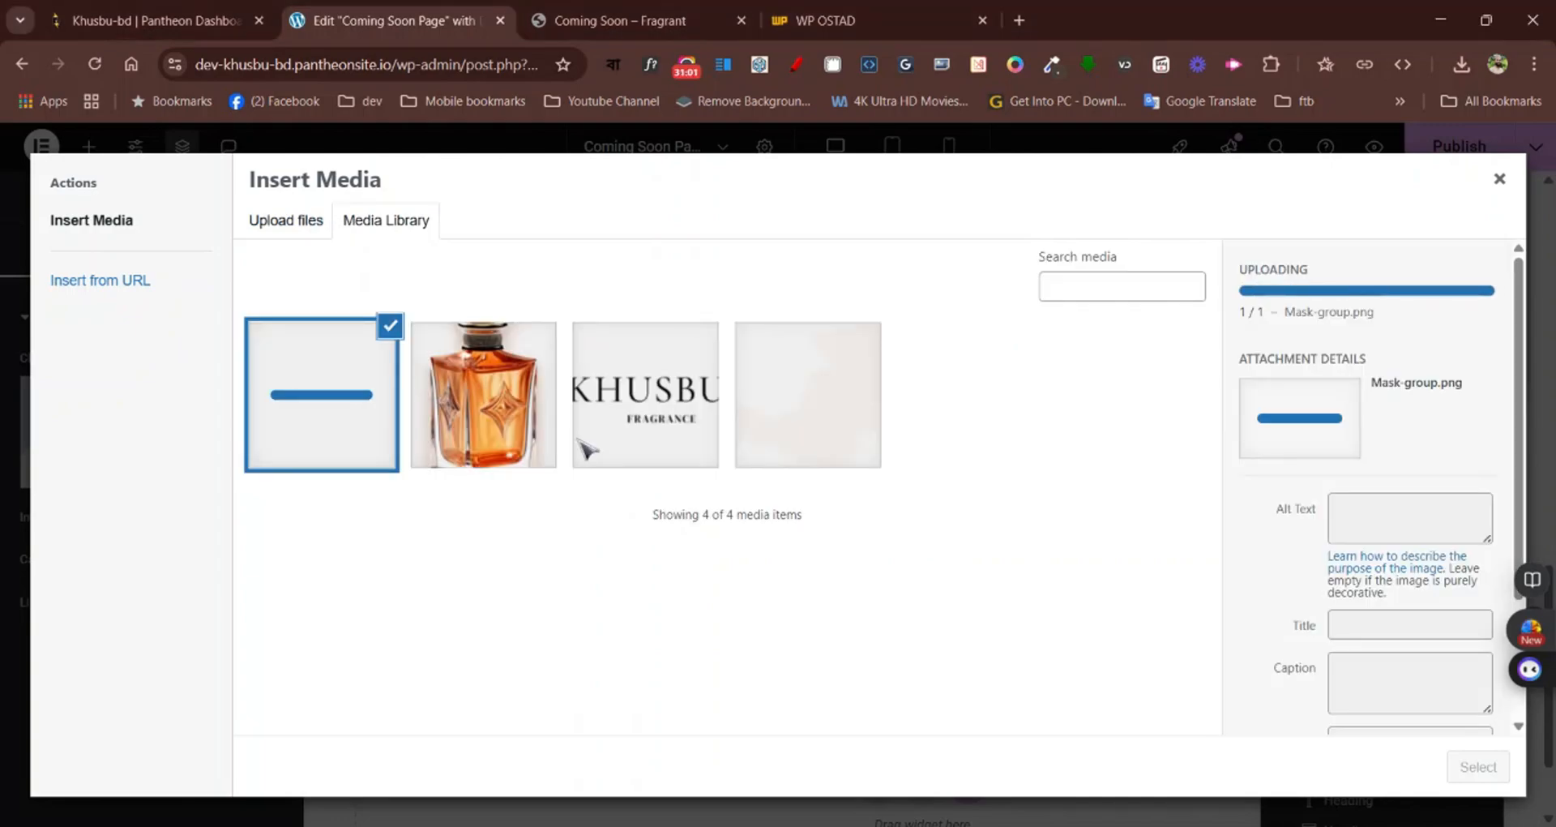
{"action": "left_click", "coordinate": [1464, 766]}
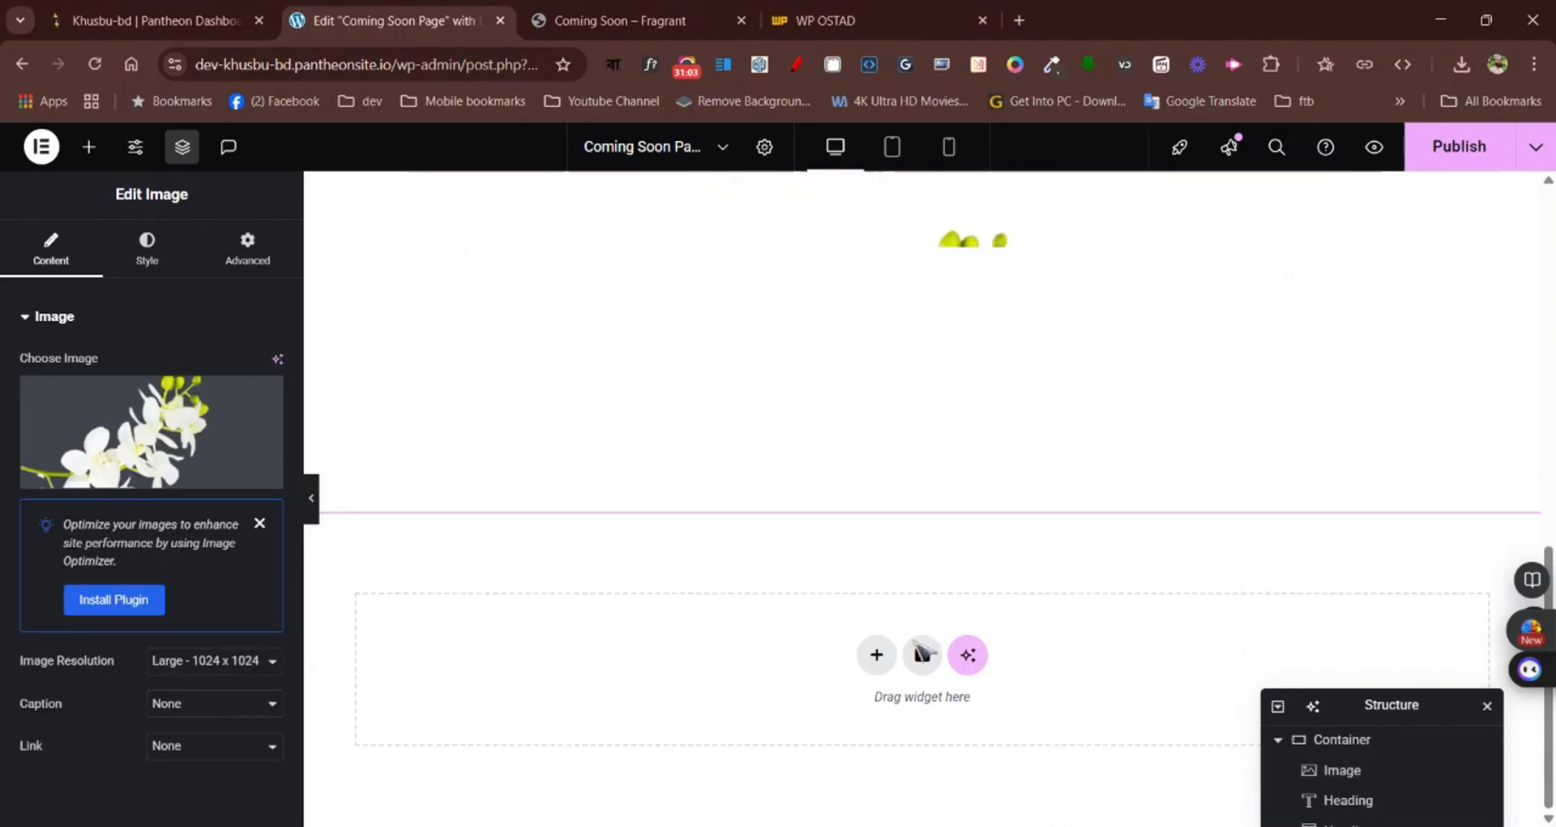
Review the edited page from flower image to logo and compare its spacing and flower placement with the Fragrant page
{"action": "scroll", "coordinate": [932, 483], "scroll_direction": "down", "scroll_amount": 1}
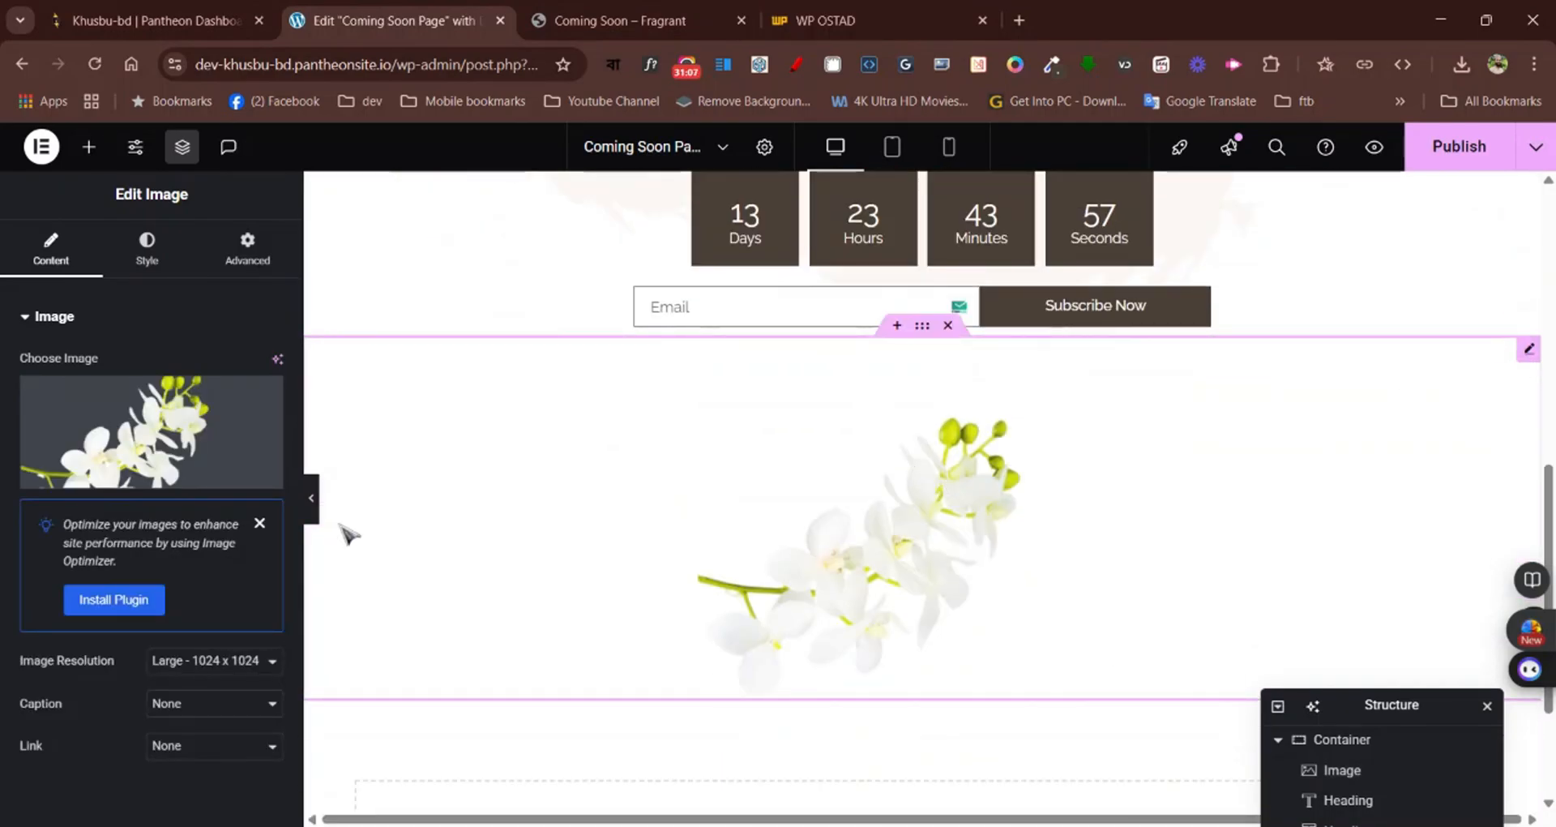
{"action": "scroll", "coordinate": [340, 470], "scroll_direction": "up", "scroll_amount": 5}
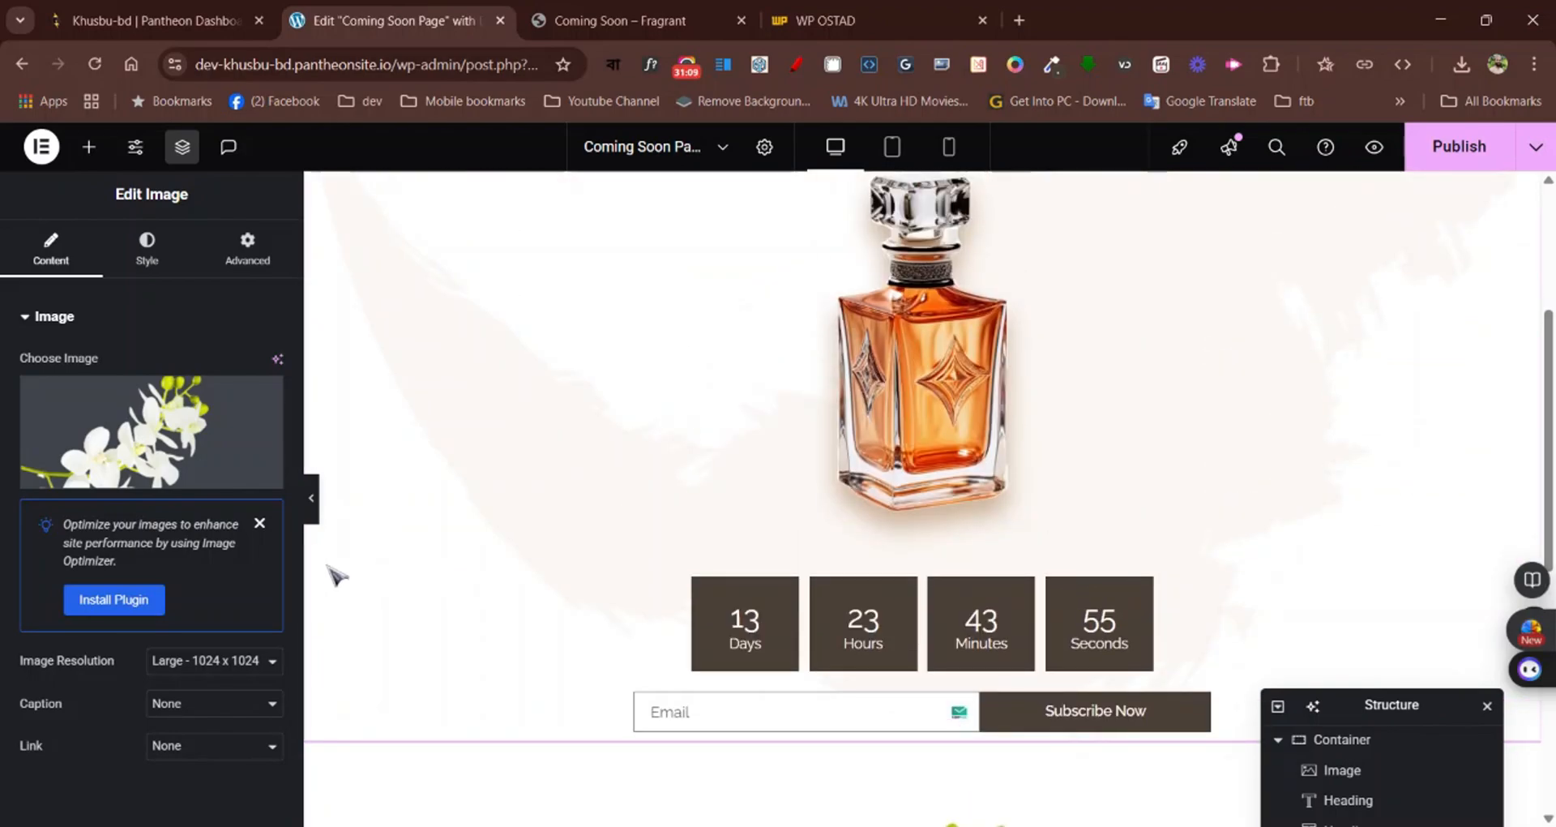
{"action": "scroll", "coordinate": [360, 665], "scroll_direction": "up", "scroll_amount": 3}
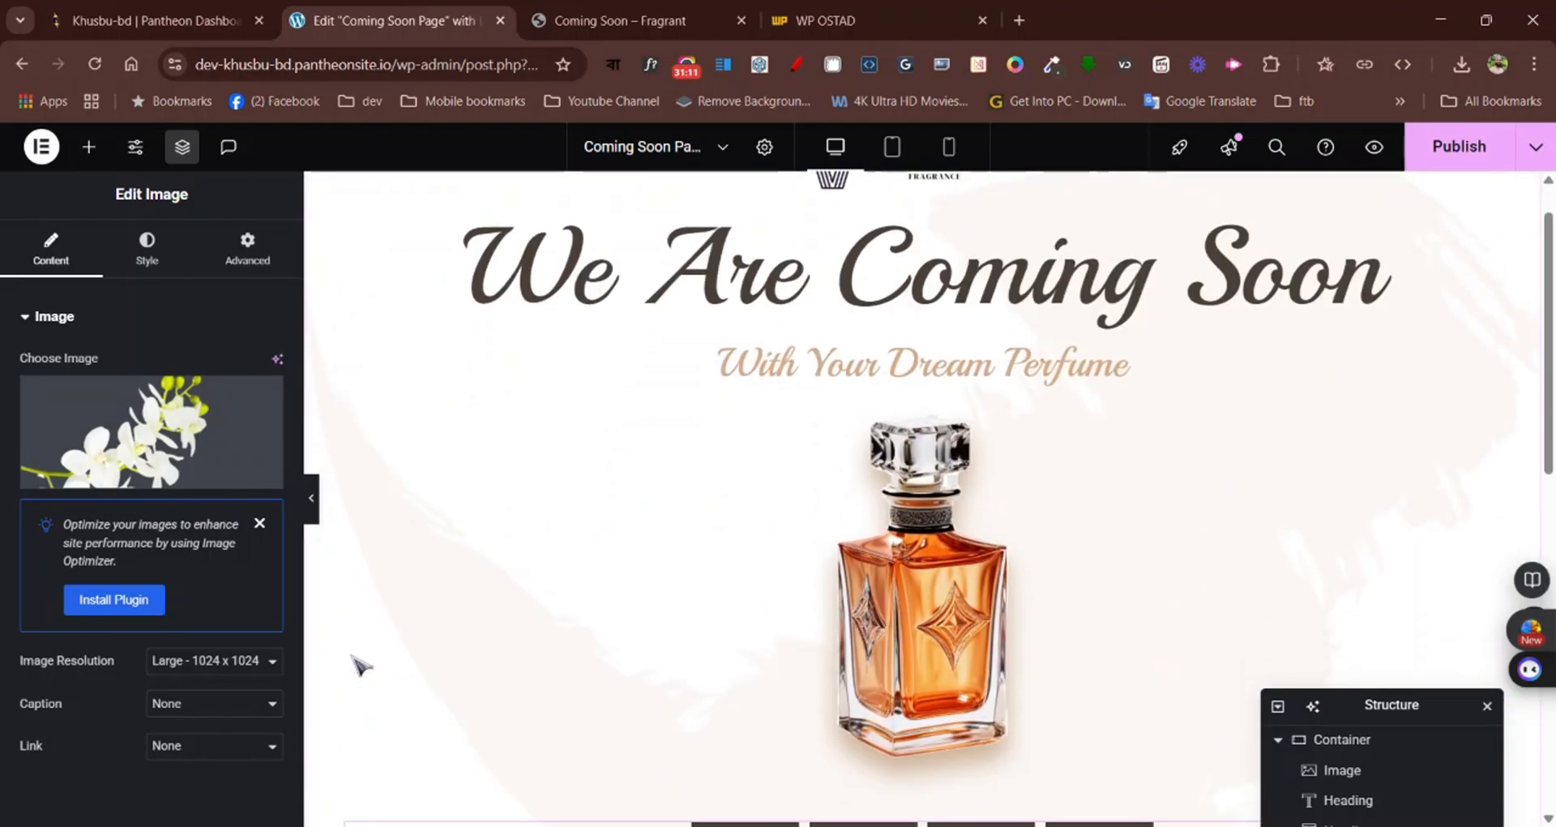
{"action": "scroll", "coordinate": [355, 659], "scroll_direction": "down", "scroll_amount": 1}
{"action": "scroll", "coordinate": [419, 671], "scroll_direction": "up", "scroll_amount": 2}
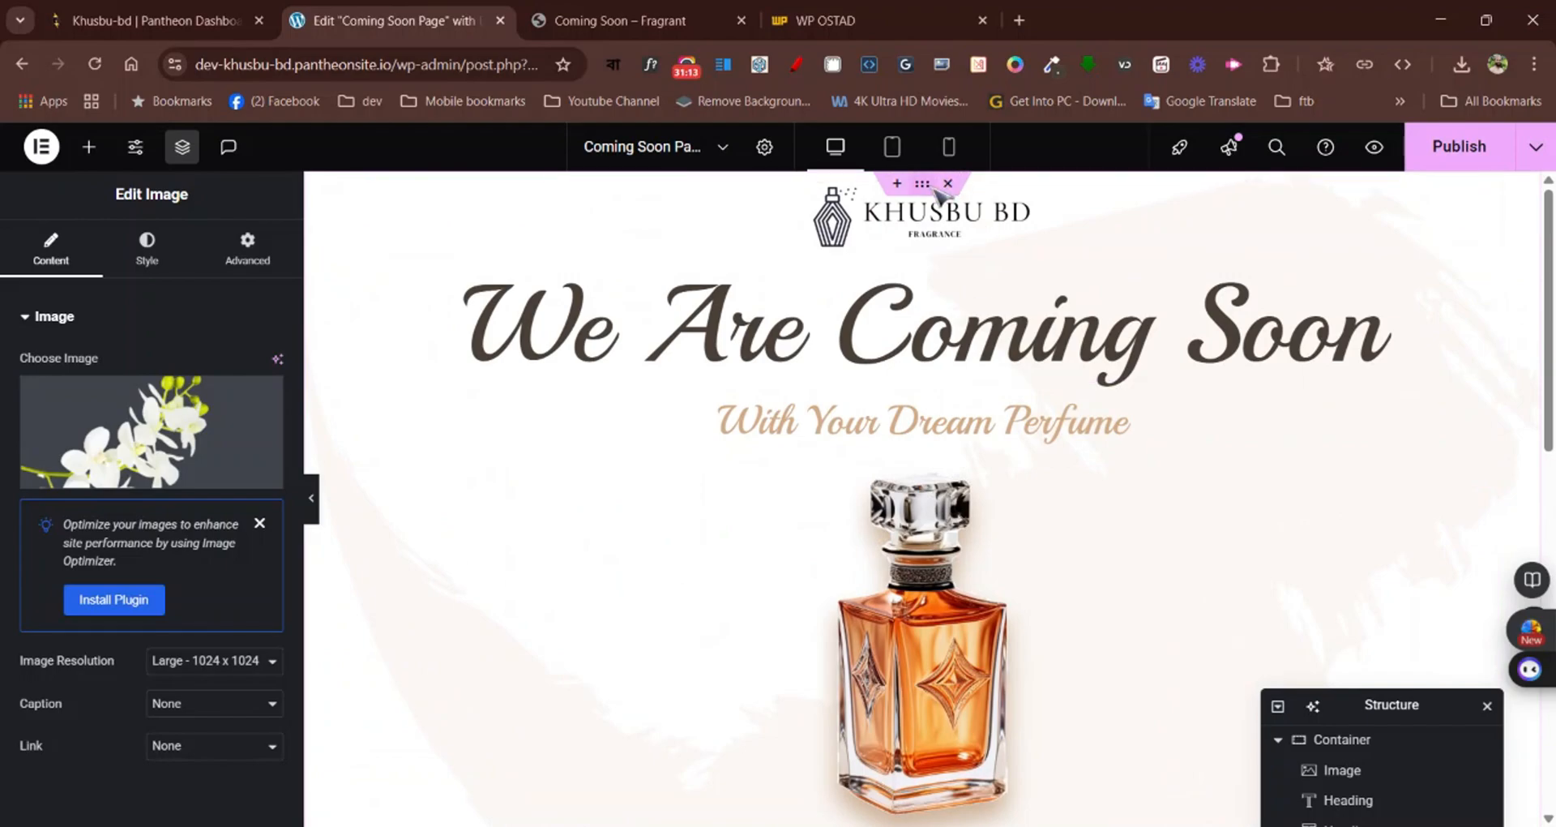
{"action": "left_click", "coordinate": [620, 20]}
{"action": "scroll", "coordinate": [770, 195], "scroll_direction": "up", "scroll_amount": 3}
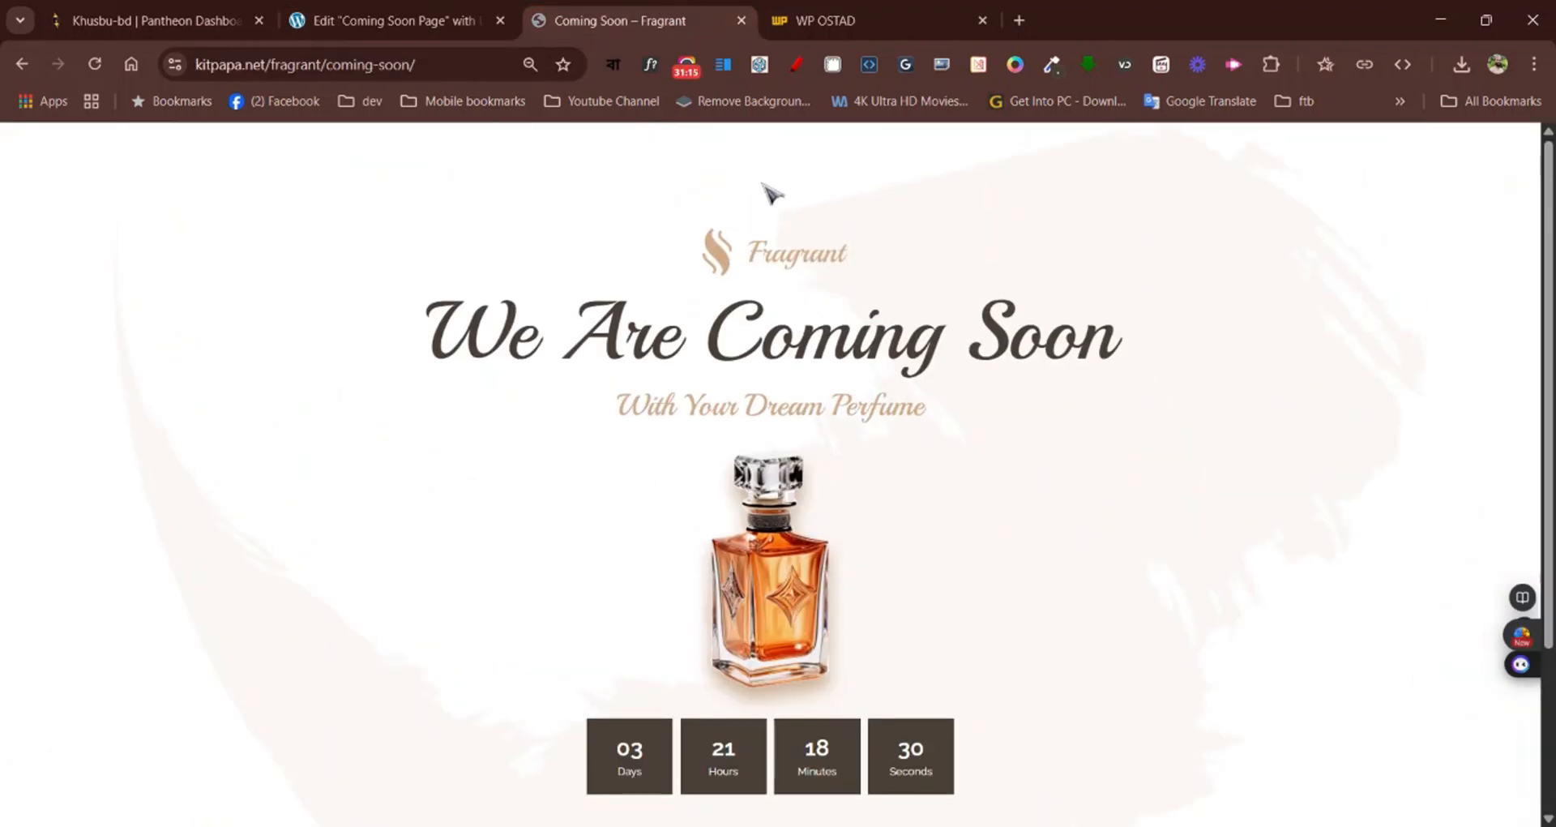
{"action": "scroll", "coordinate": [860, 438], "scroll_direction": "down", "scroll_amount": 3}
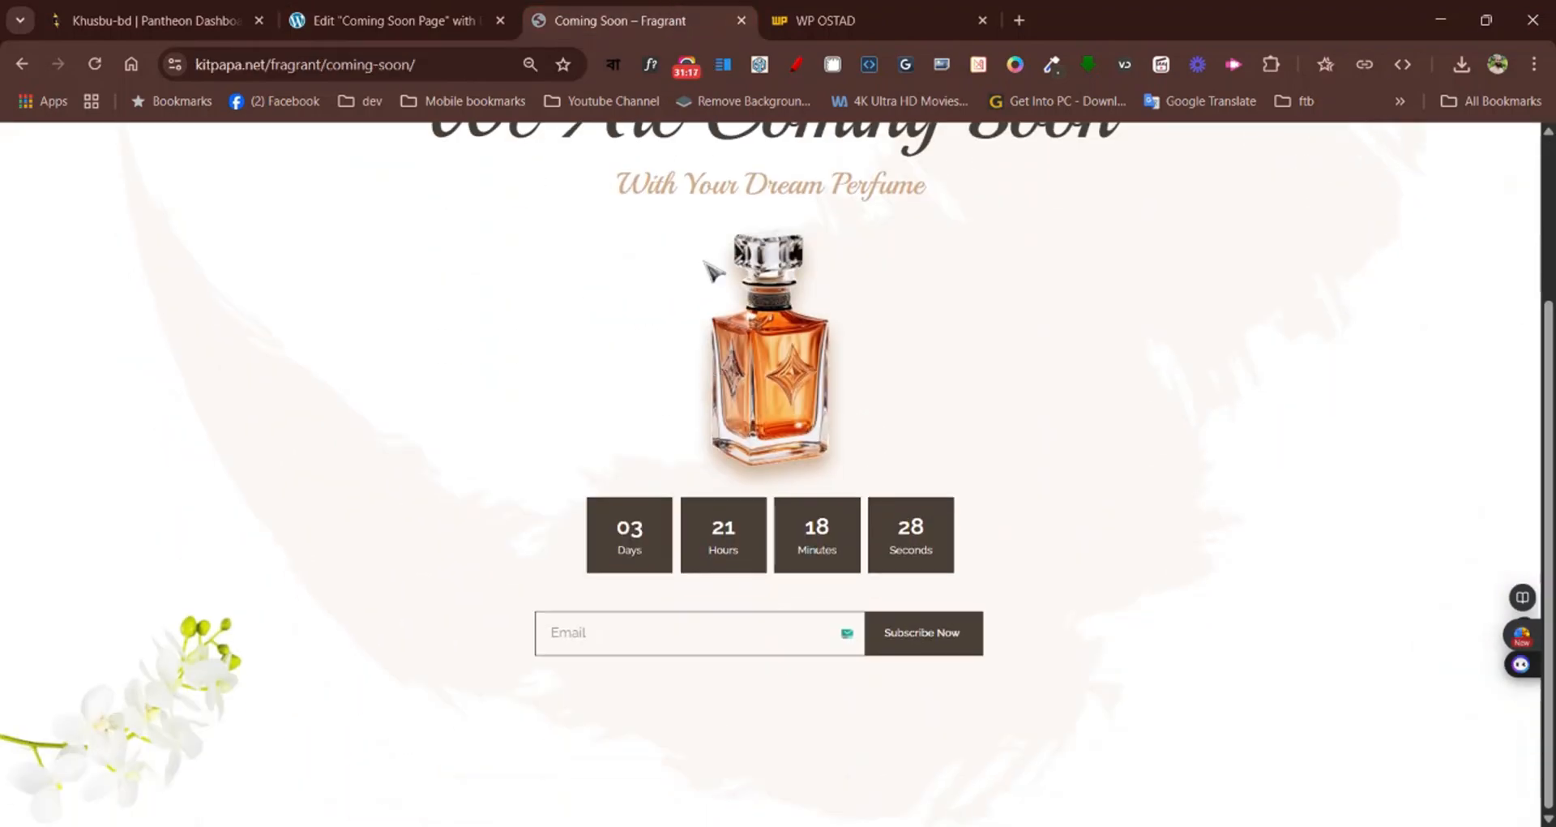
{"action": "left_click", "coordinate": [445, 12]}
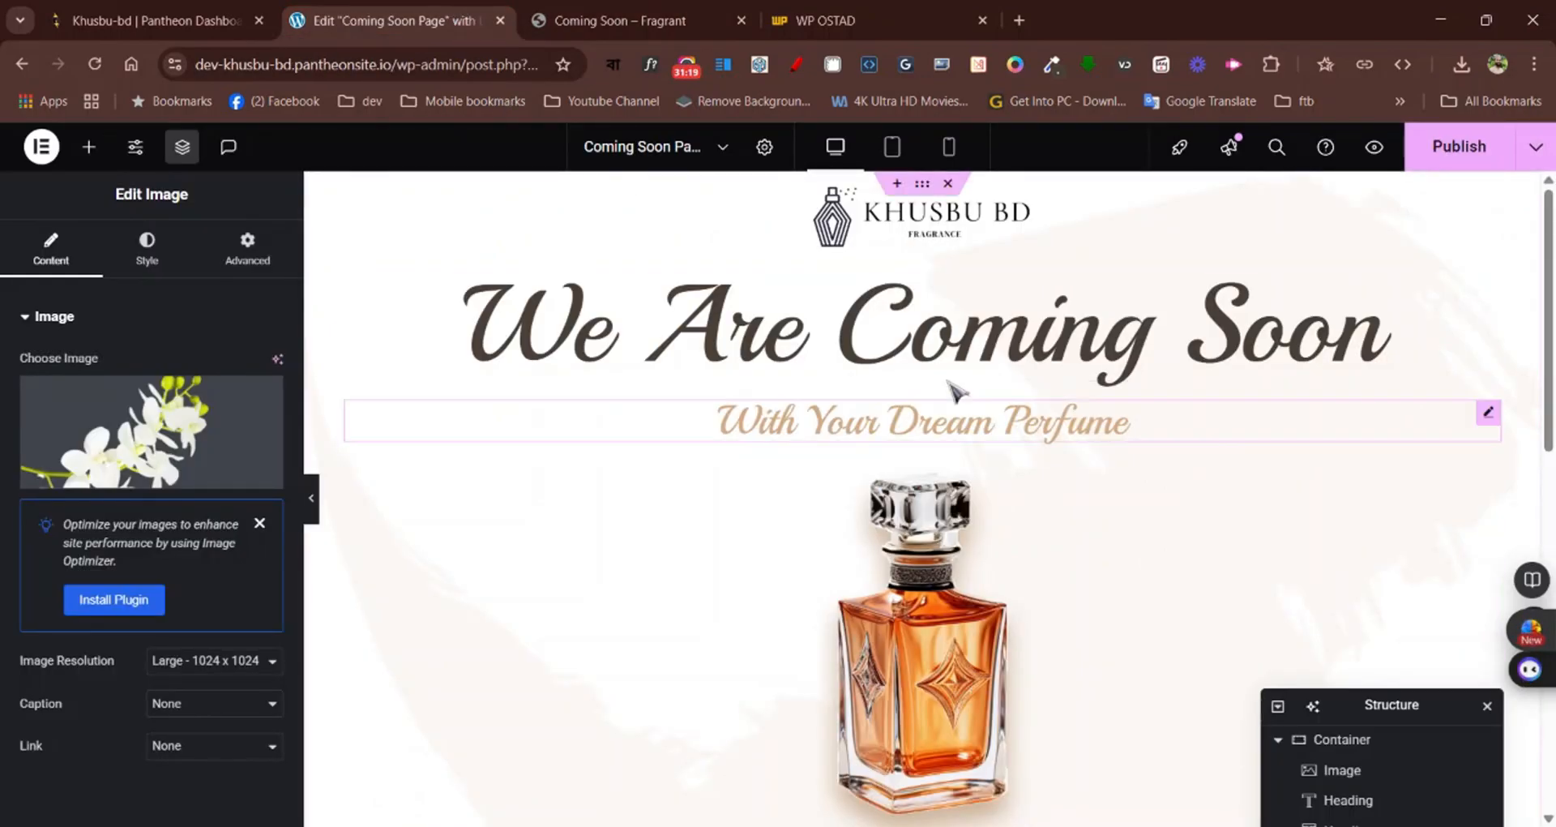
Unlink the main container's padding and set it to 100 px top and bottom, 0 px right and left
{"action": "left_click", "coordinate": [923, 190]}
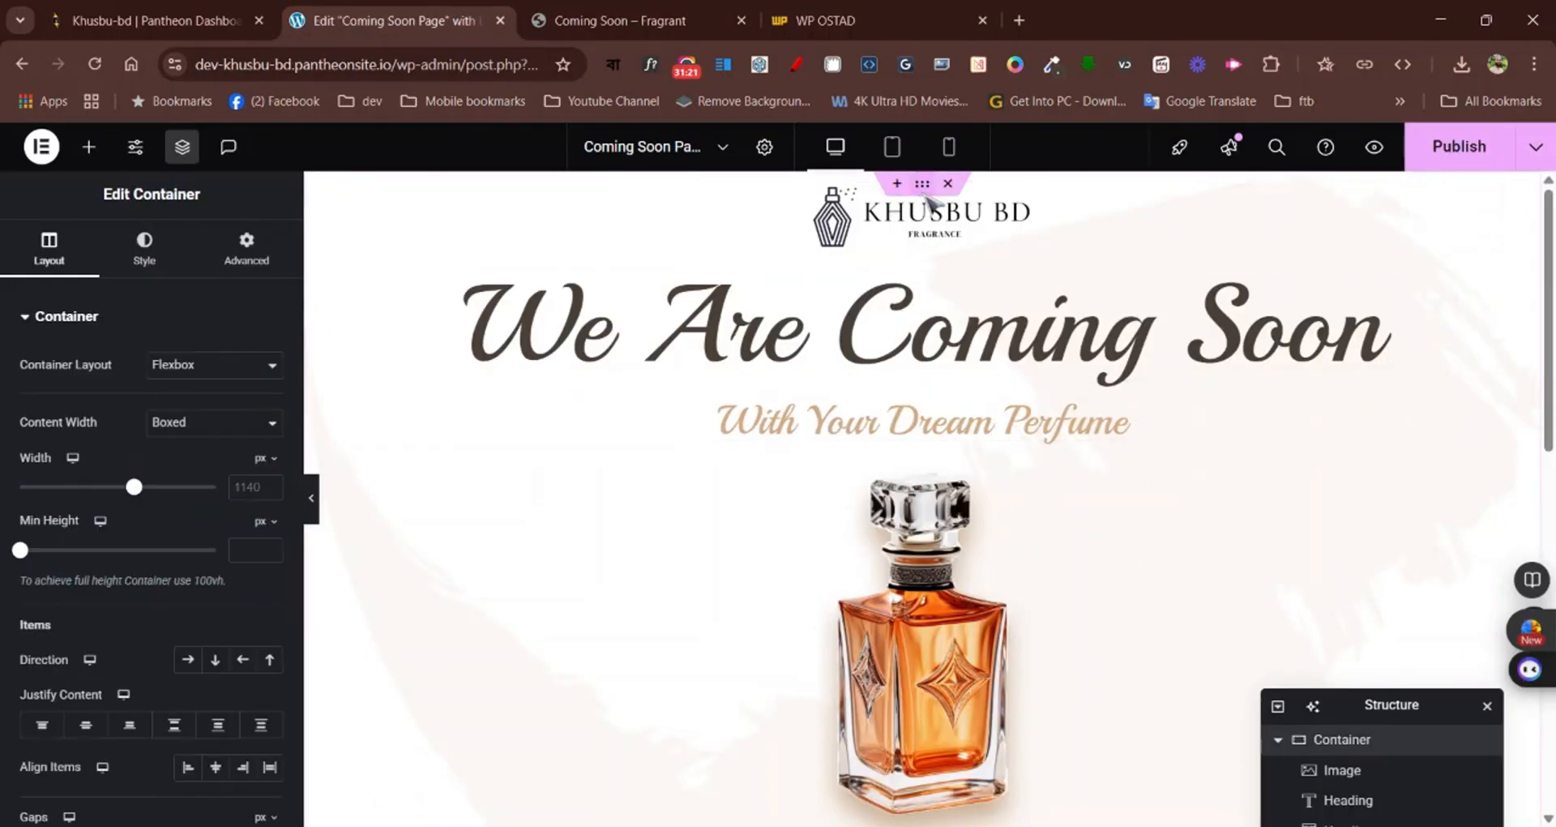
{"action": "left_click", "coordinate": [247, 247]}
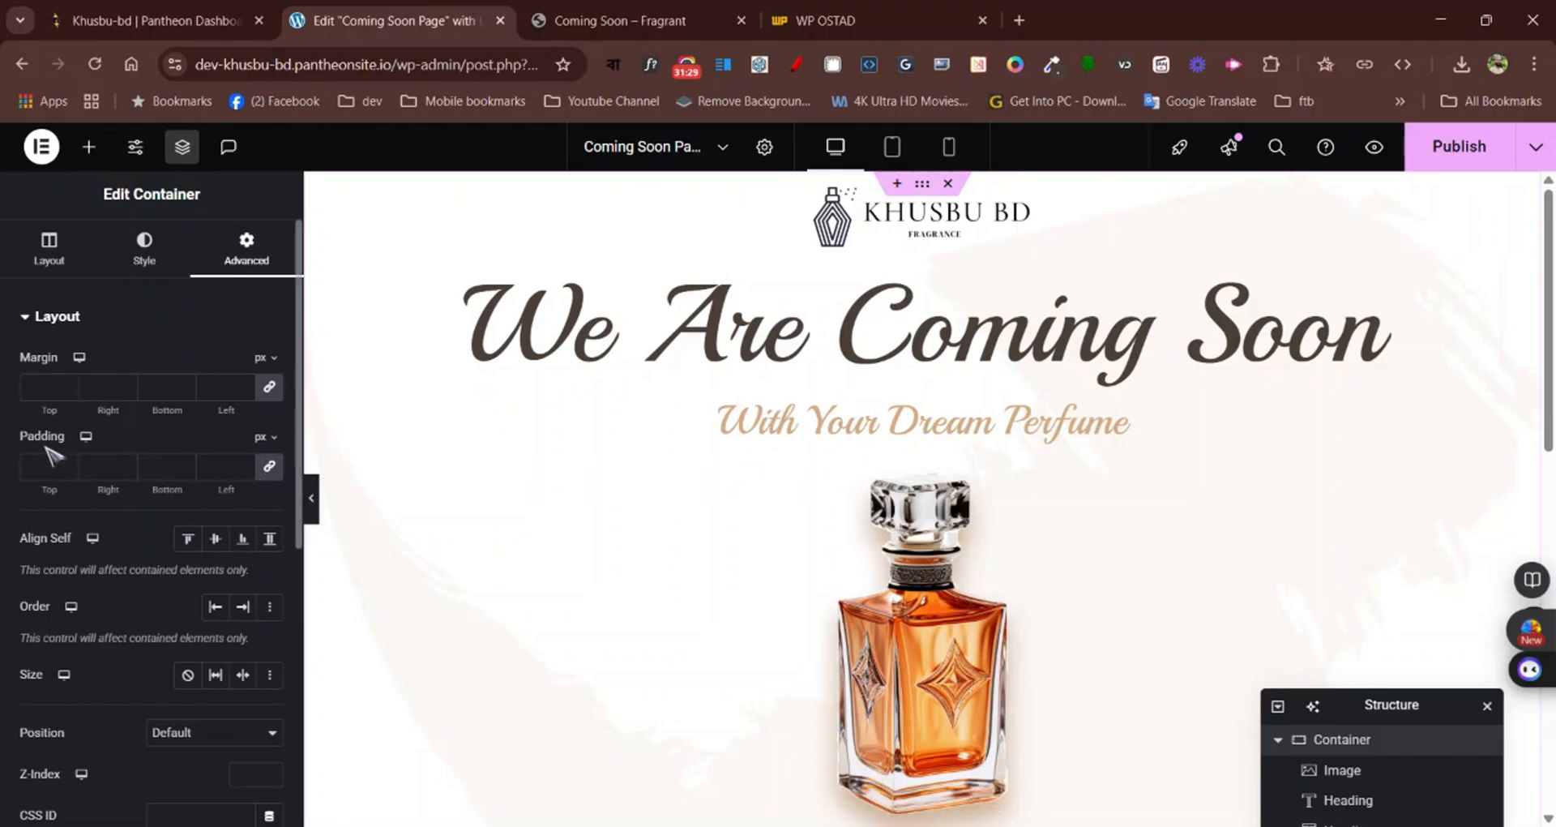
{"action": "left_click", "coordinate": [269, 468]}
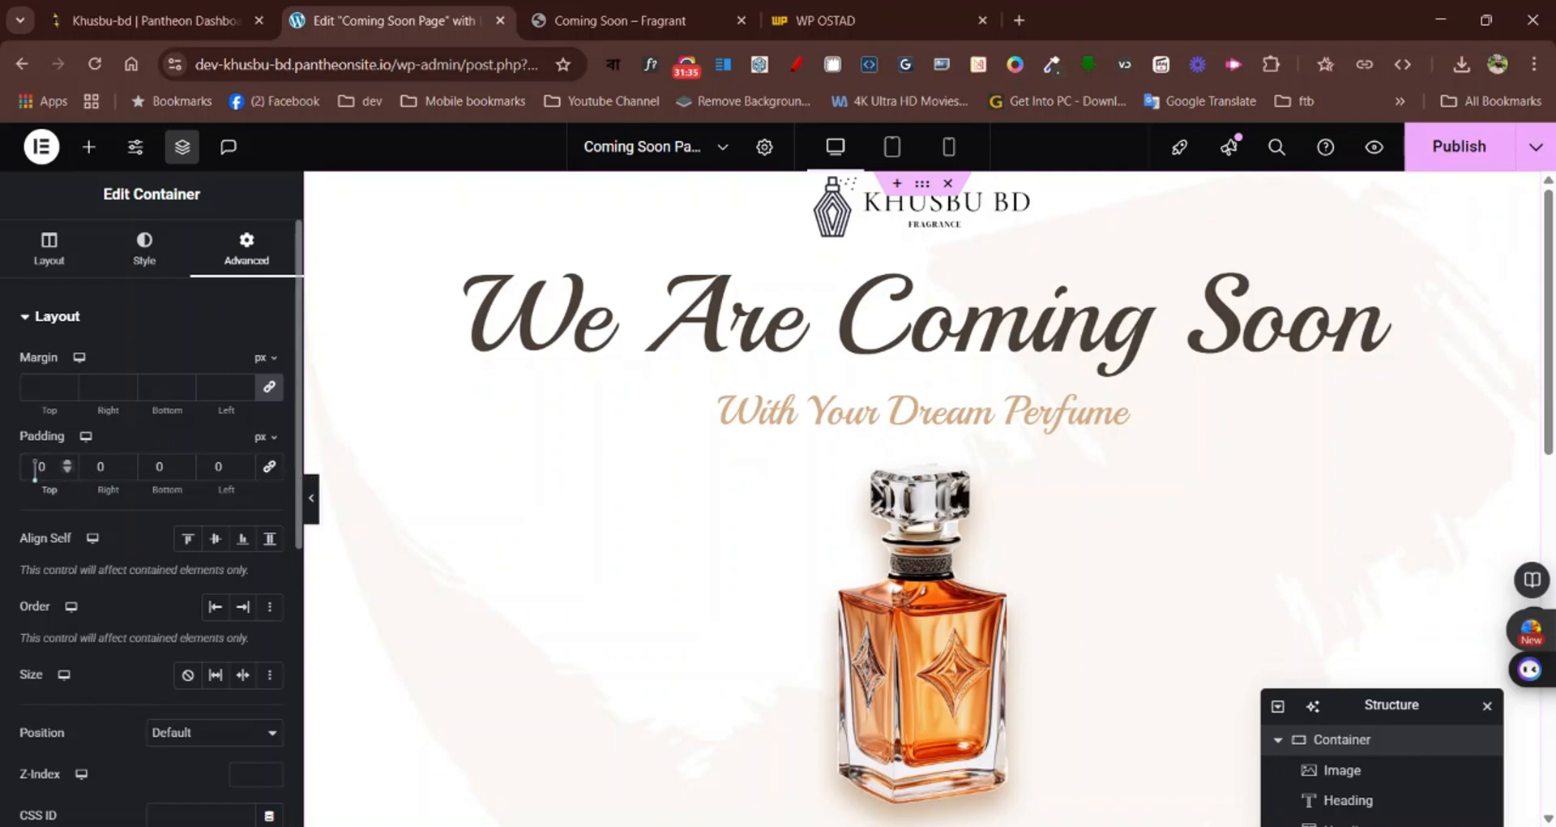
{"action": "type", "text": "10"}
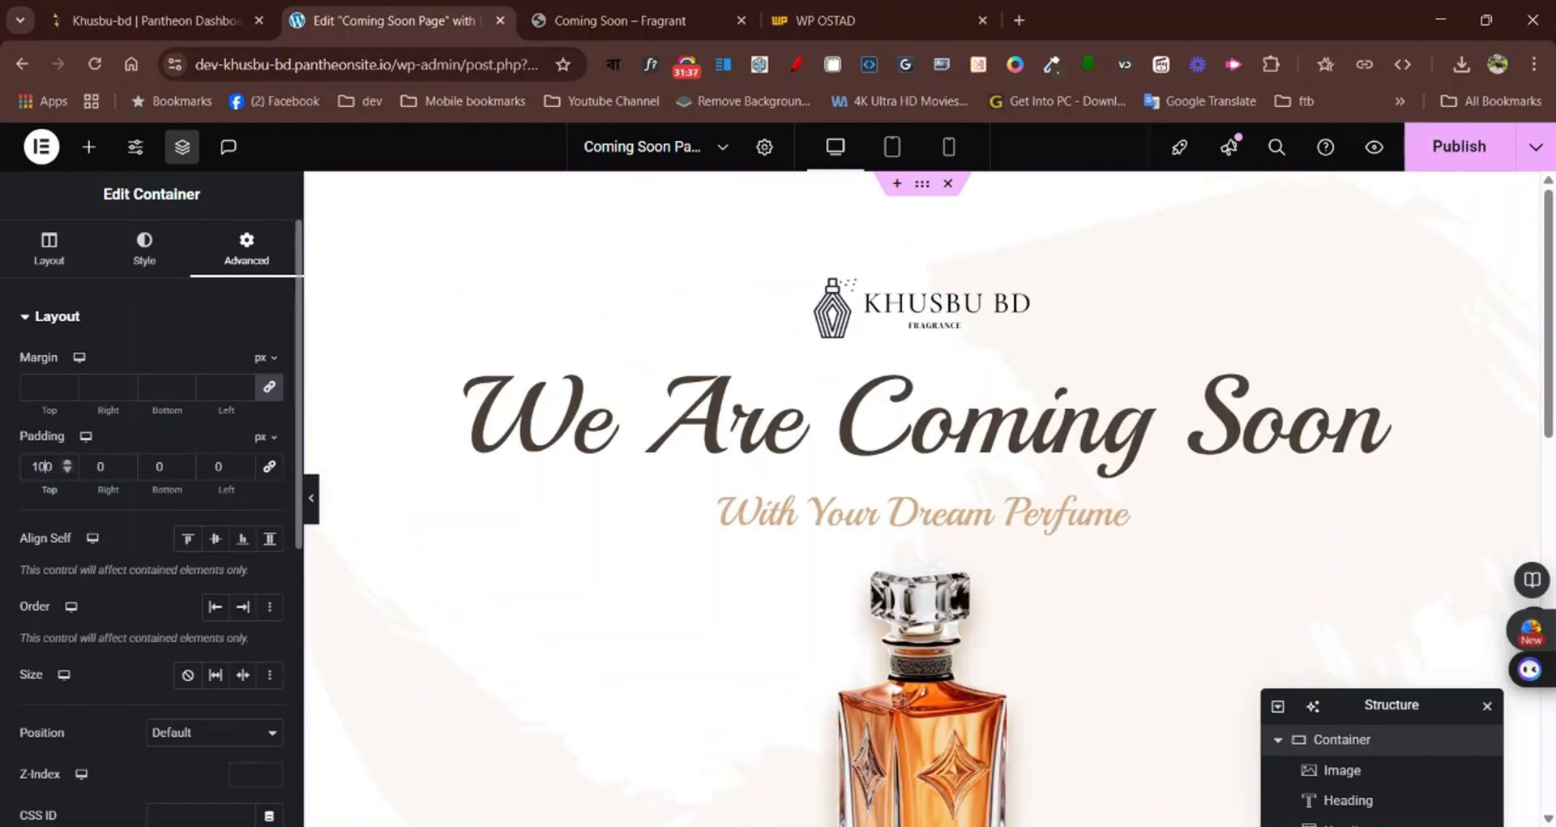
{"action": "left_click", "coordinate": [154, 467]}
{"action": "scroll", "coordinate": [861, 397], "scroll_direction": "down", "scroll_amount": 10}
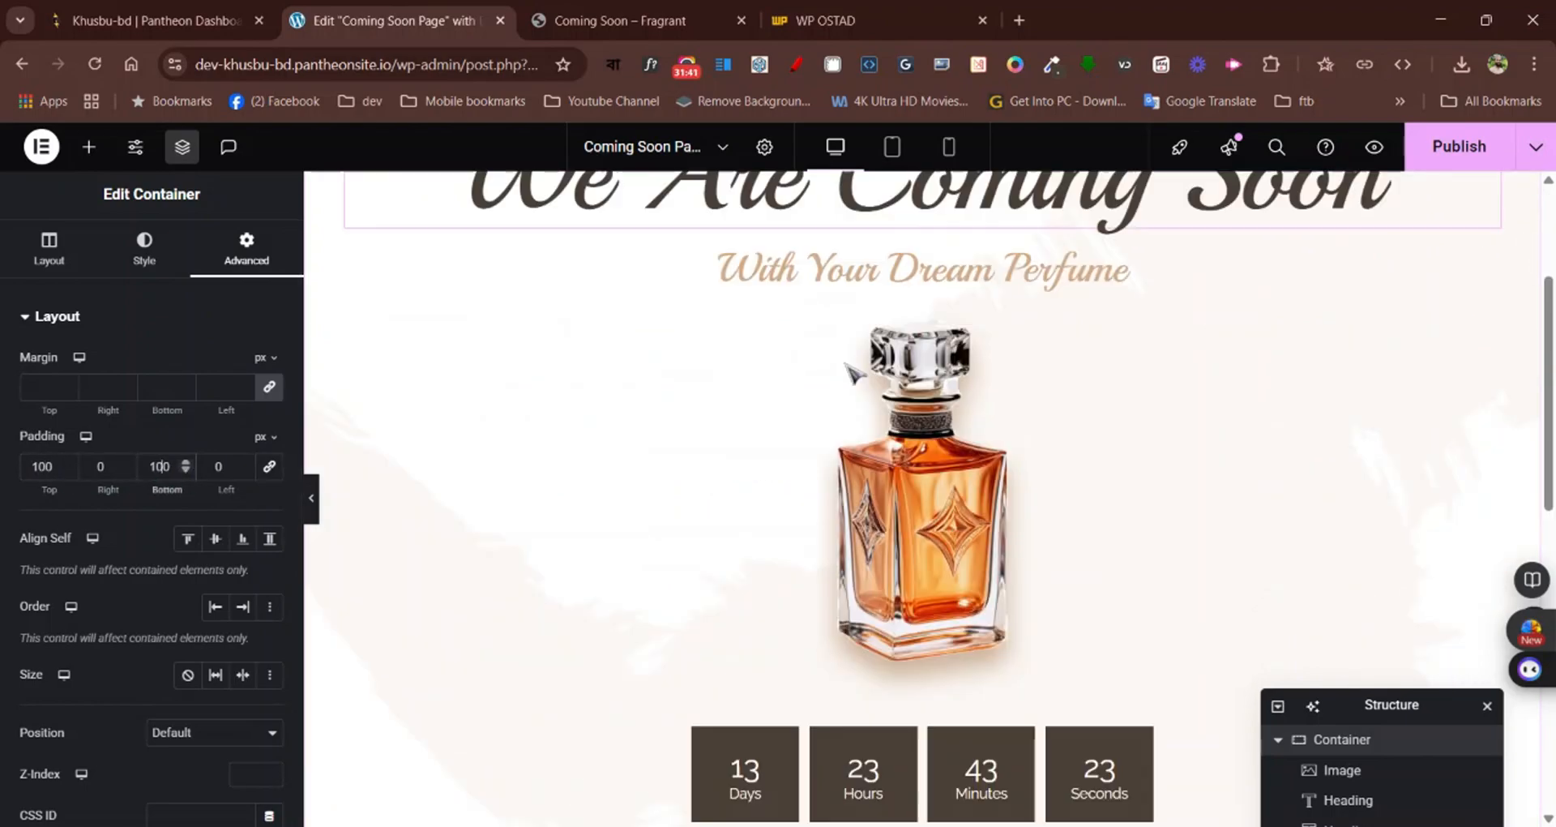
{"action": "scroll", "coordinate": [861, 397], "scroll_direction": "up", "scroll_amount": 10}
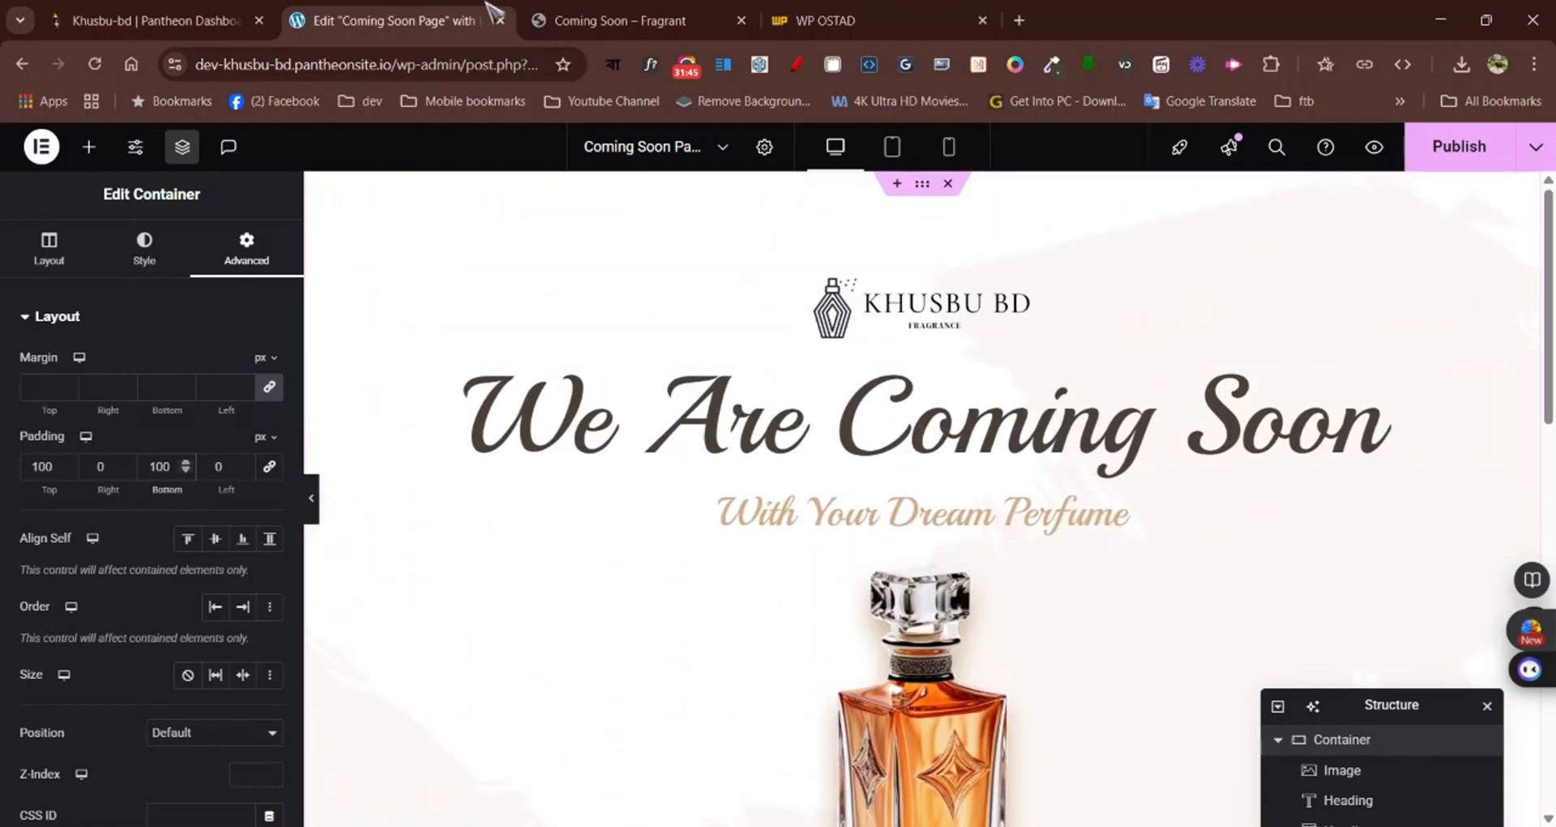
Compare the main section's vertical spacing with the Fragrant page and return to the coming-soon page editor
{"action": "left_click", "coordinate": [608, 13]}
{"action": "scroll", "coordinate": [970, 546], "scroll_direction": "up", "scroll_amount": 3}
{"action": "scroll", "coordinate": [970, 546], "scroll_direction": "down", "scroll_amount": 3}
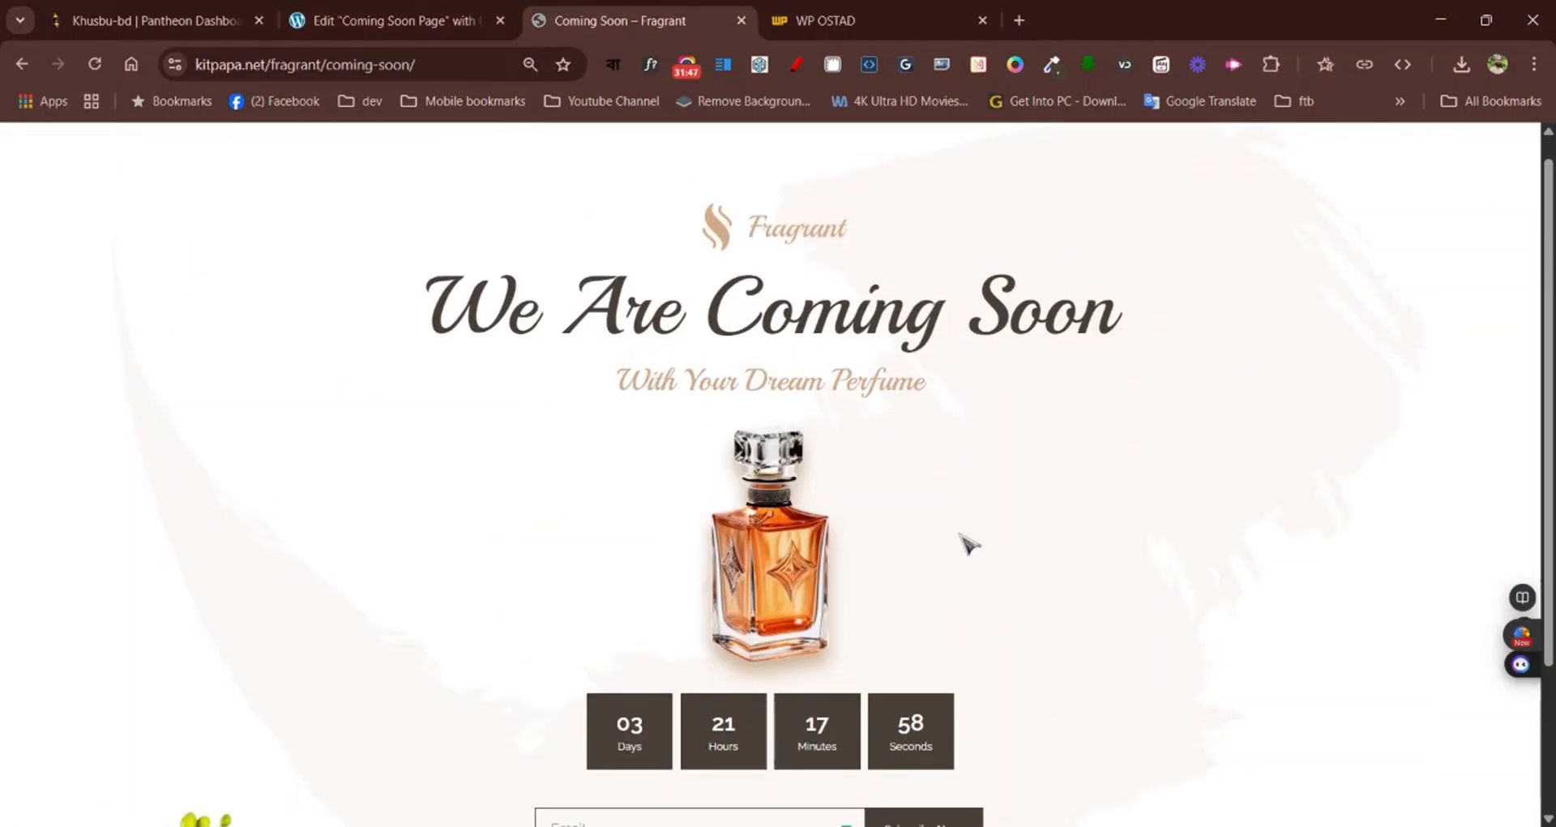
{"action": "scroll", "coordinate": [864, 430], "scroll_direction": "up", "scroll_amount": 3}
{"action": "left_click", "coordinate": [442, 21]}
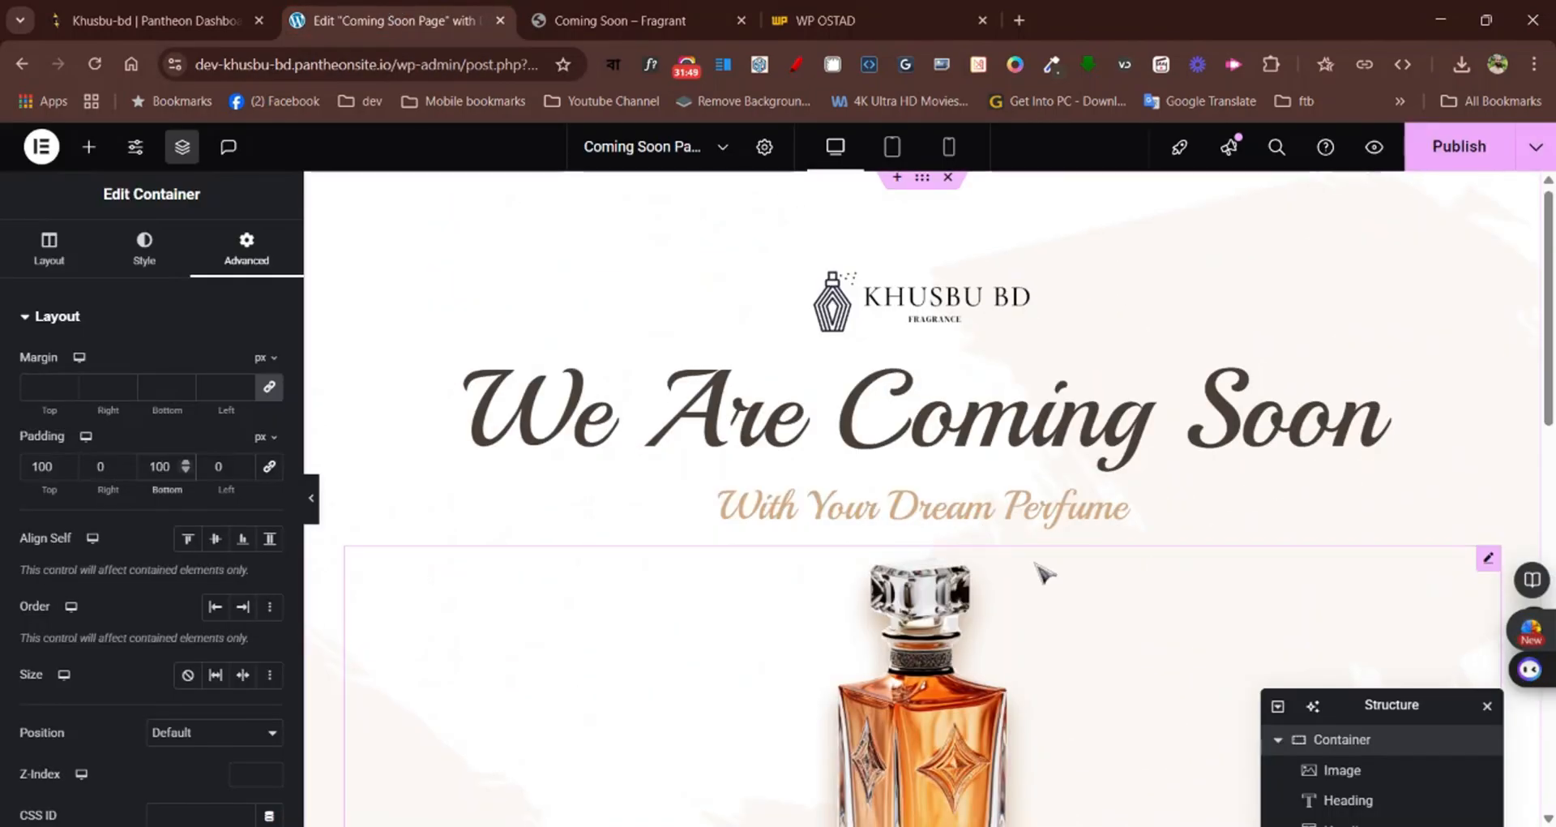
Select the flower image below the subscribe form and set its image resolution to Full
{"action": "scroll", "coordinate": [1038, 568], "scroll_direction": "down", "scroll_amount": 10}
{"action": "scroll", "coordinate": [1034, 462], "scroll_direction": "up", "scroll_amount": 3}
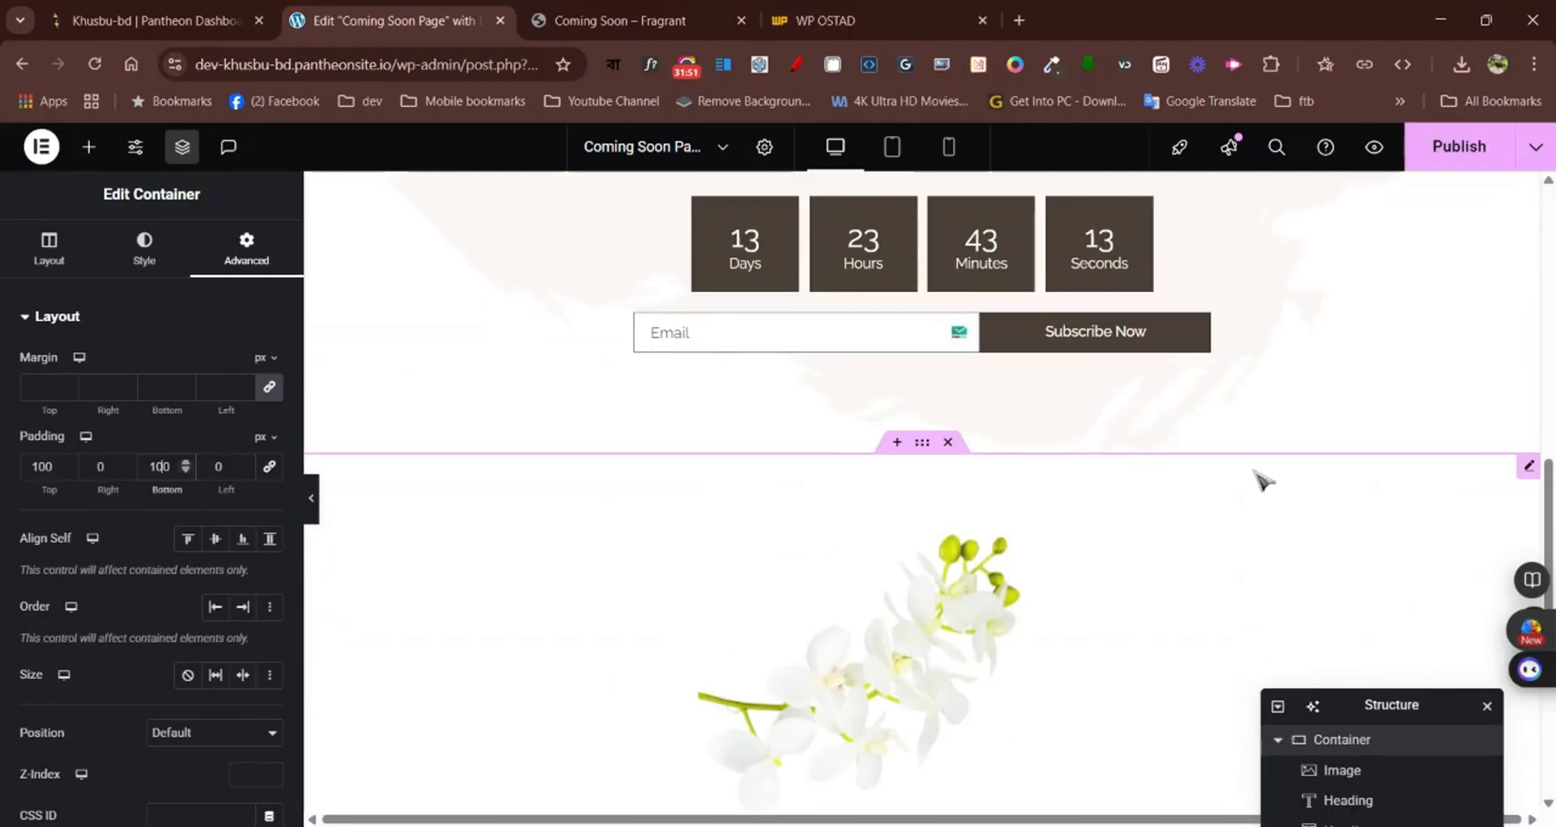
{"action": "scroll", "coordinate": [1134, 454], "scroll_direction": "down", "scroll_amount": 1}
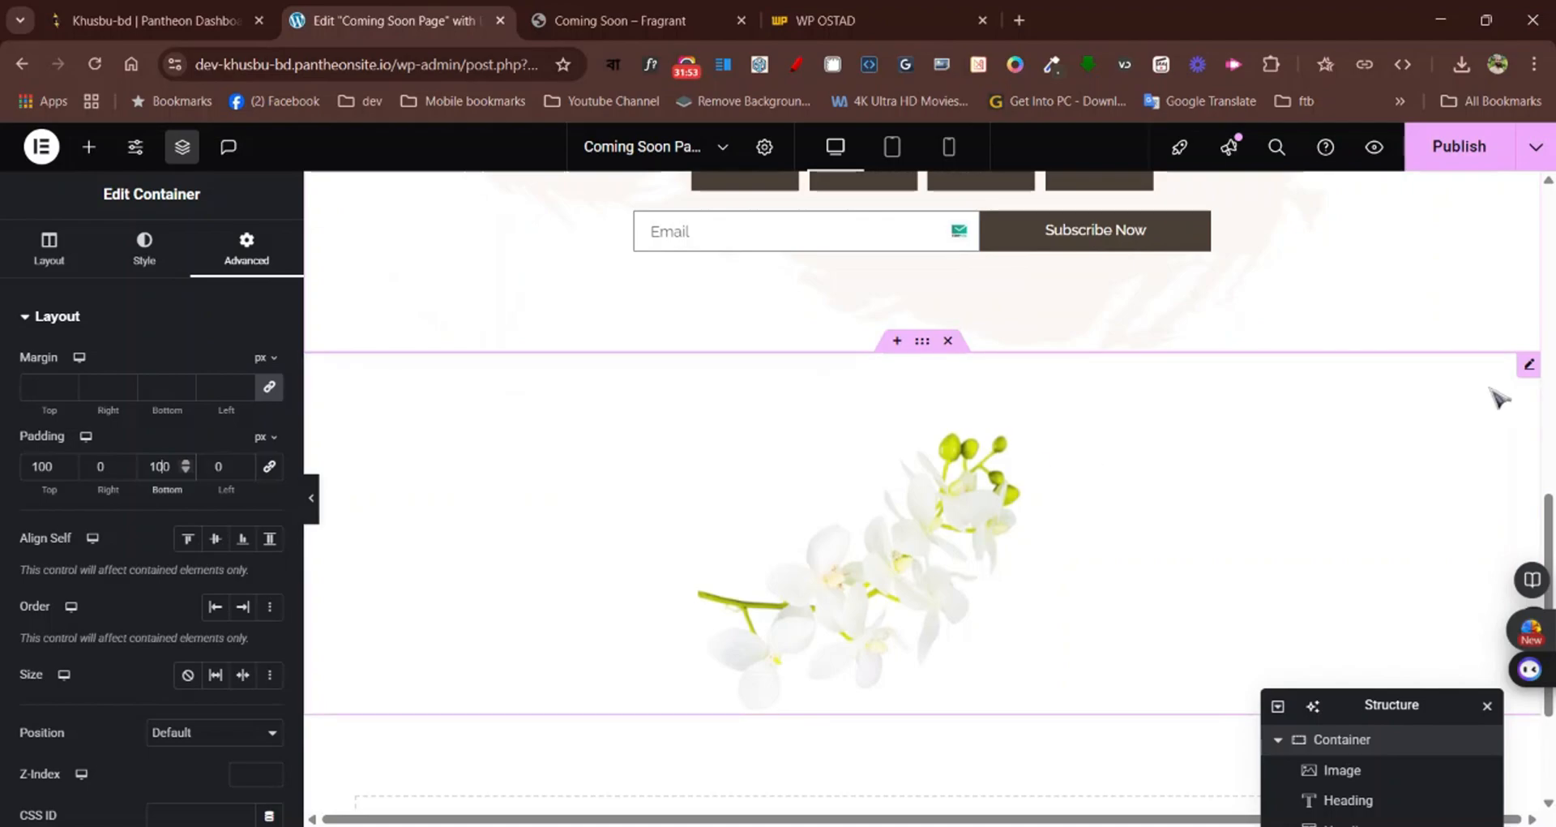
{"action": "left_click", "coordinate": [1529, 364]}
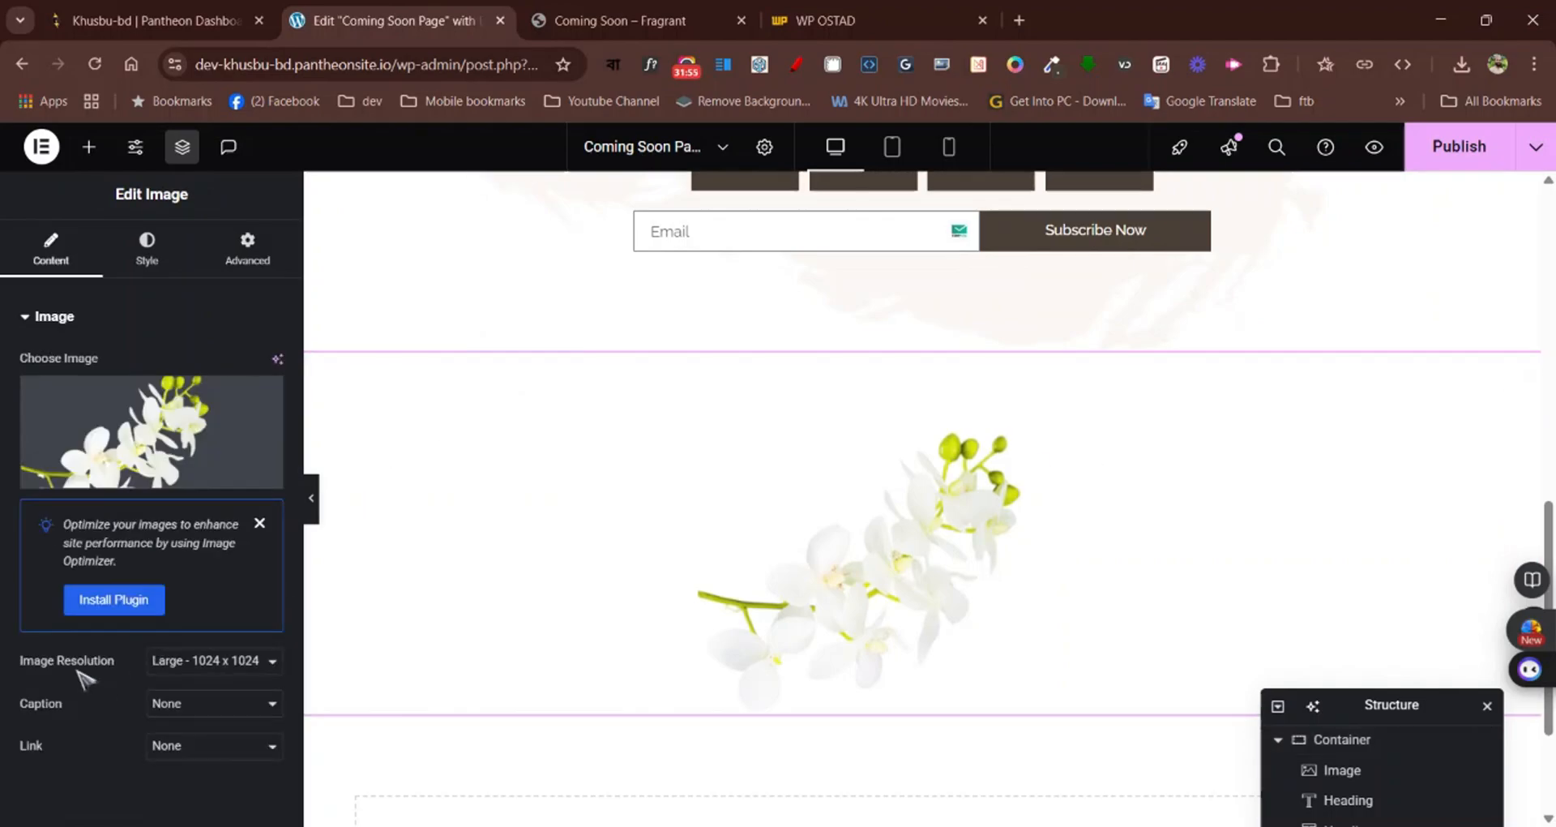
{"action": "left_click", "coordinate": [219, 661]}
{"action": "left_click", "coordinate": [202, 610]}
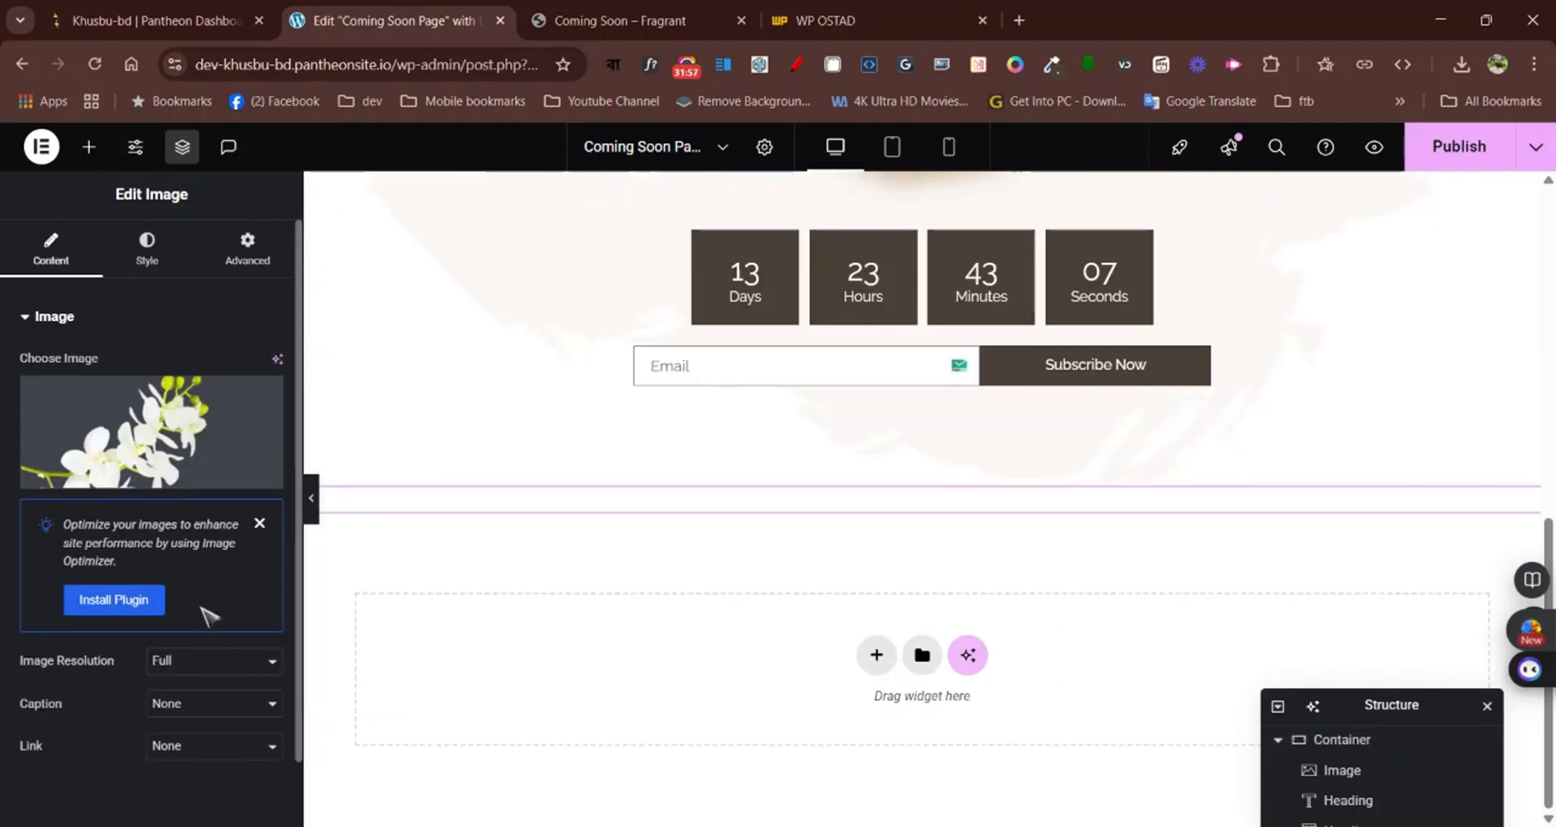
Set the flower image's width to 30% and its alignment to left
{"action": "left_click", "coordinate": [146, 248]}
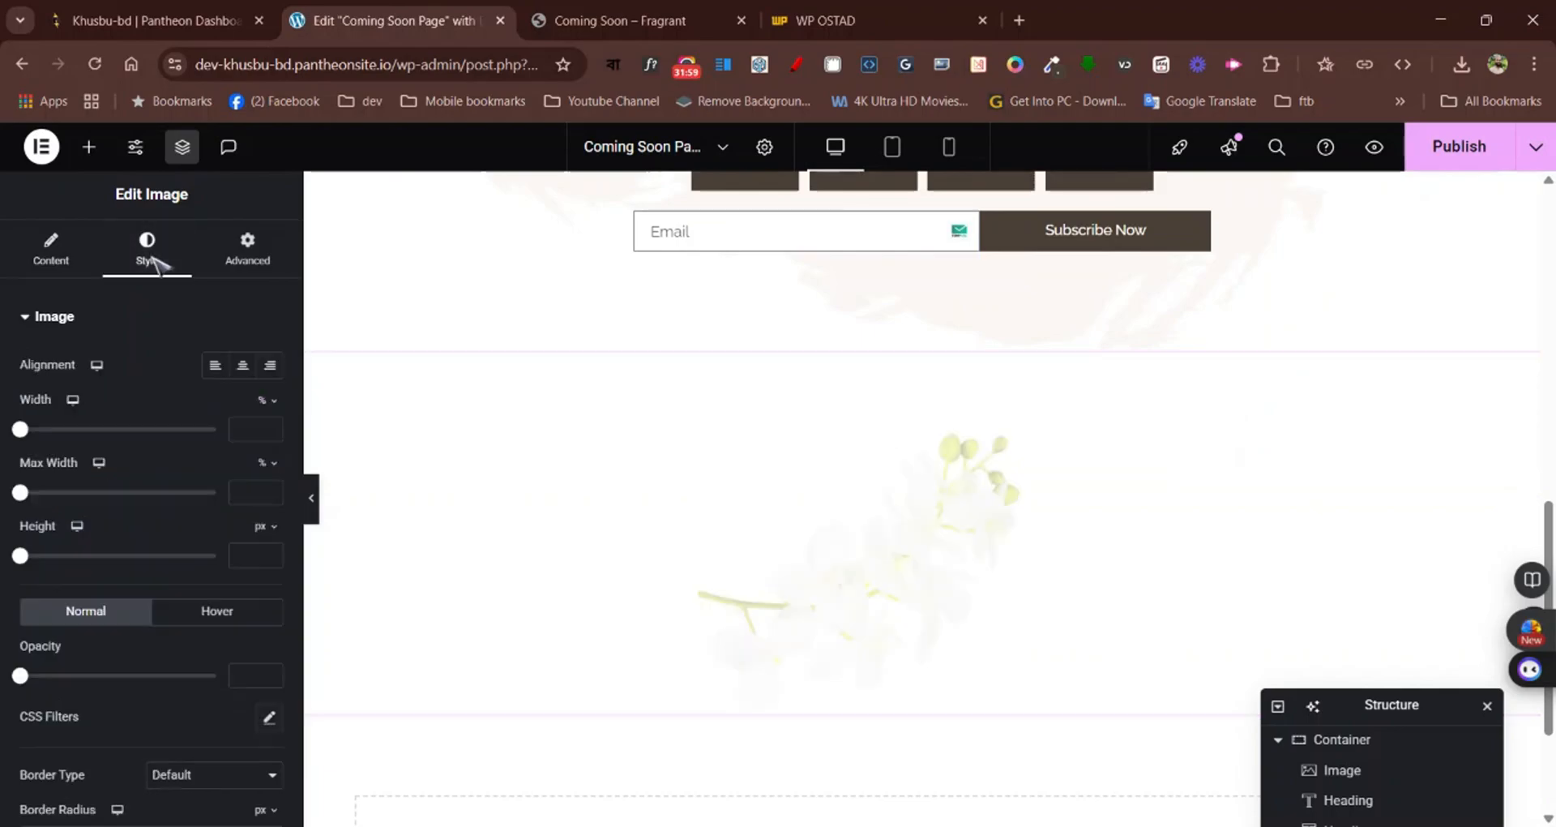
{"action": "left_click_drag", "start_coordinate": [23, 430], "coordinate": [80, 428]}
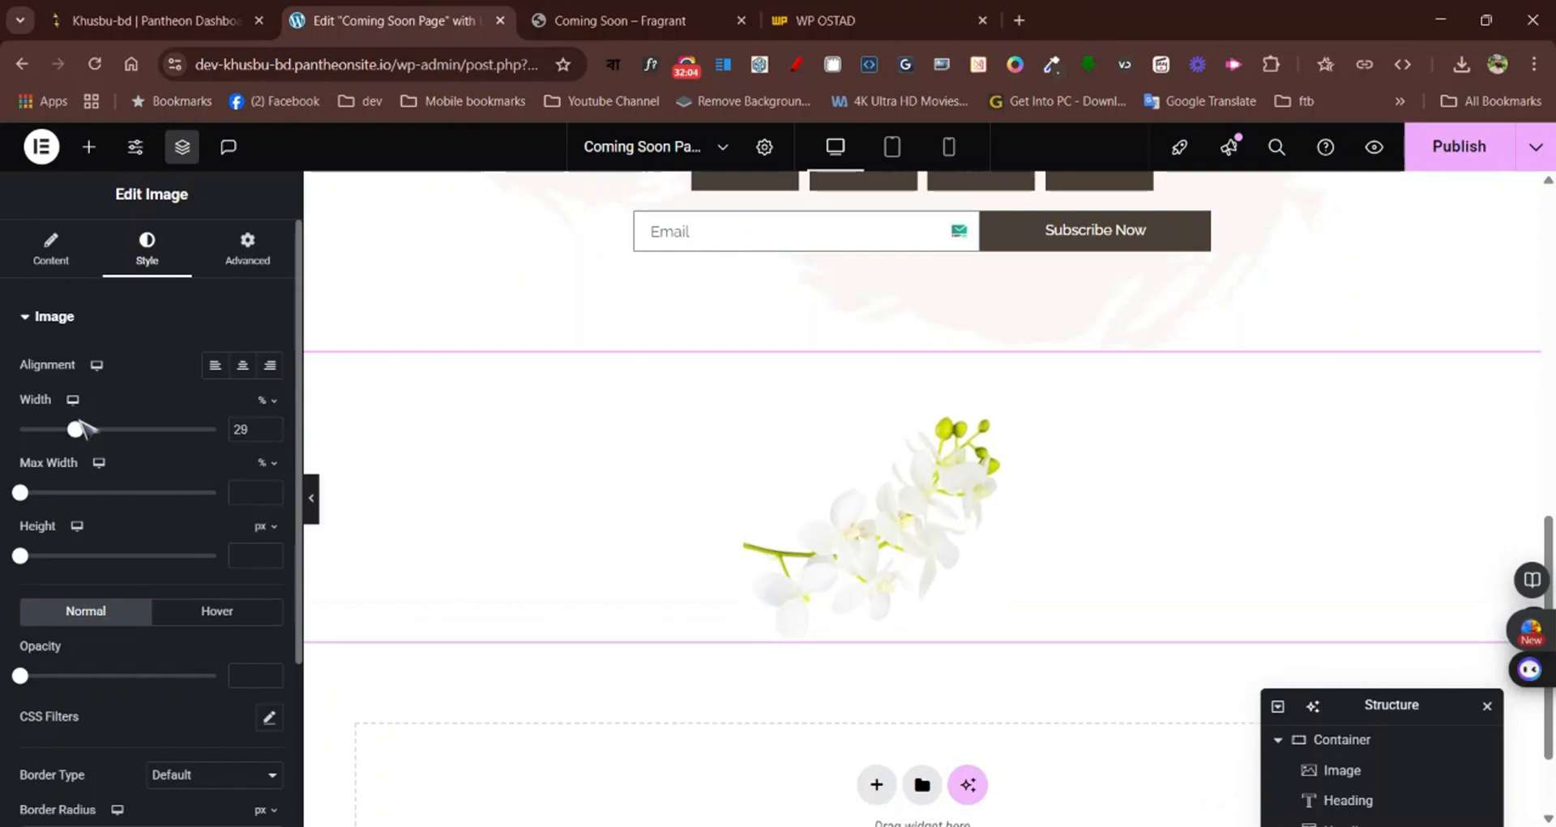
{"action": "left_click", "coordinate": [271, 426]}
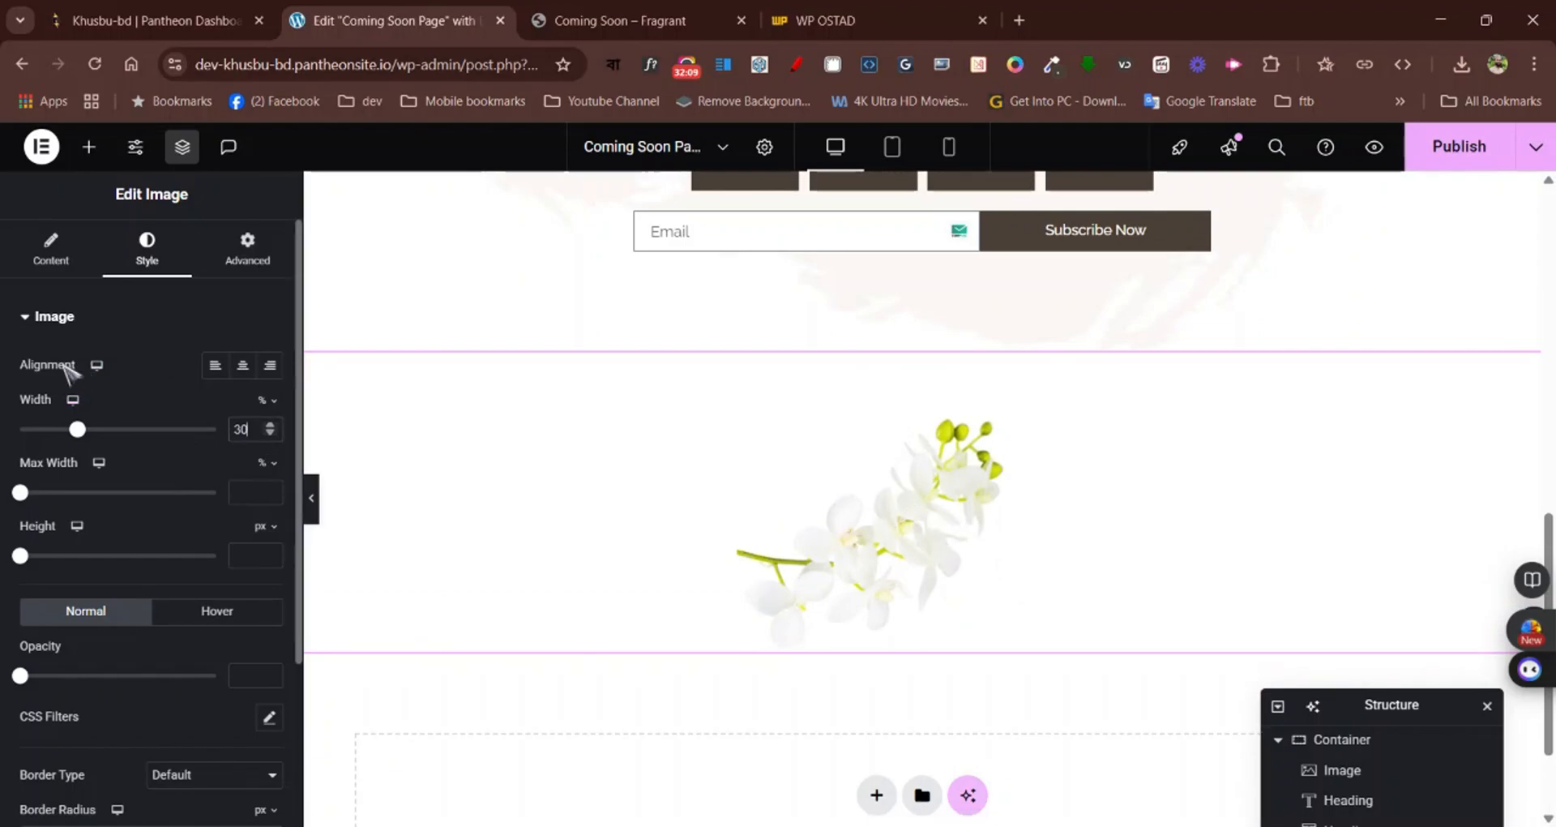
{"action": "left_click", "coordinate": [214, 365]}
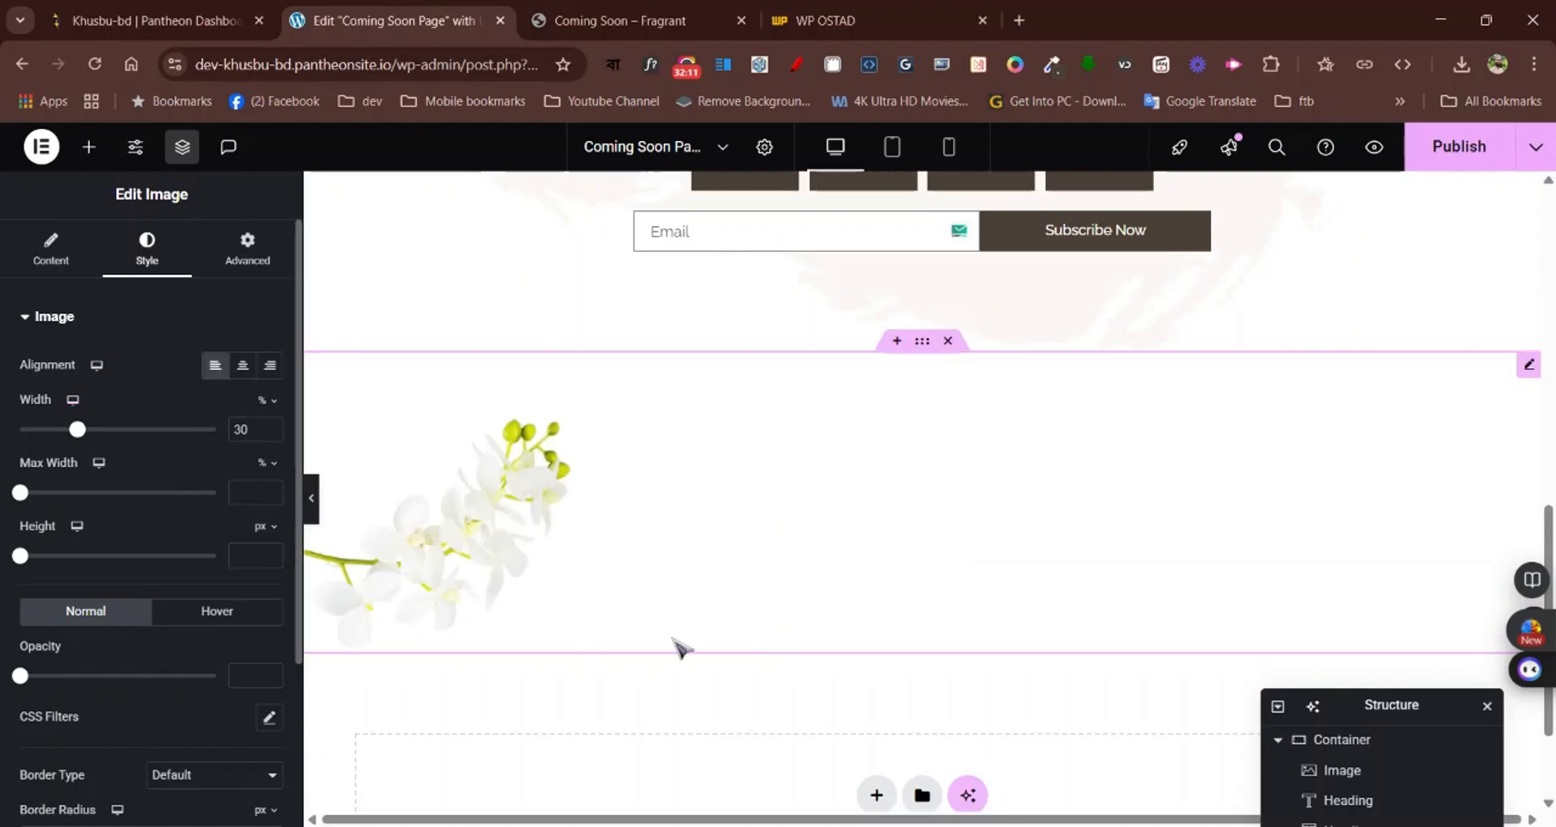
Preview the page at full width and check the flower's placement relative to the countdown and subscribe form
{"action": "left_click", "coordinate": [308, 492]}
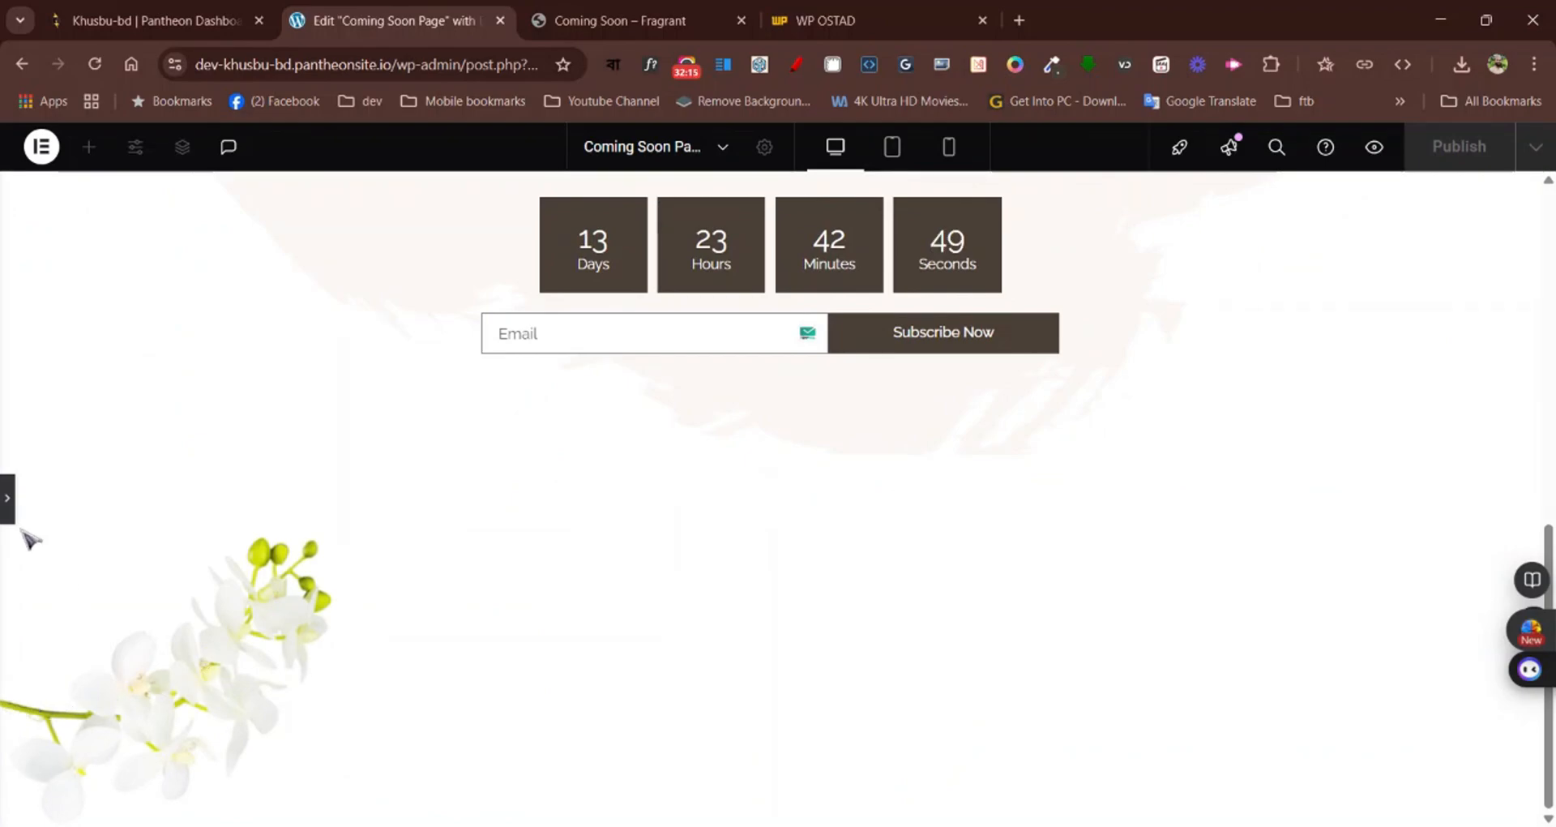
{"action": "scroll", "coordinate": [499, 282], "scroll_direction": "up", "scroll_amount": 10}
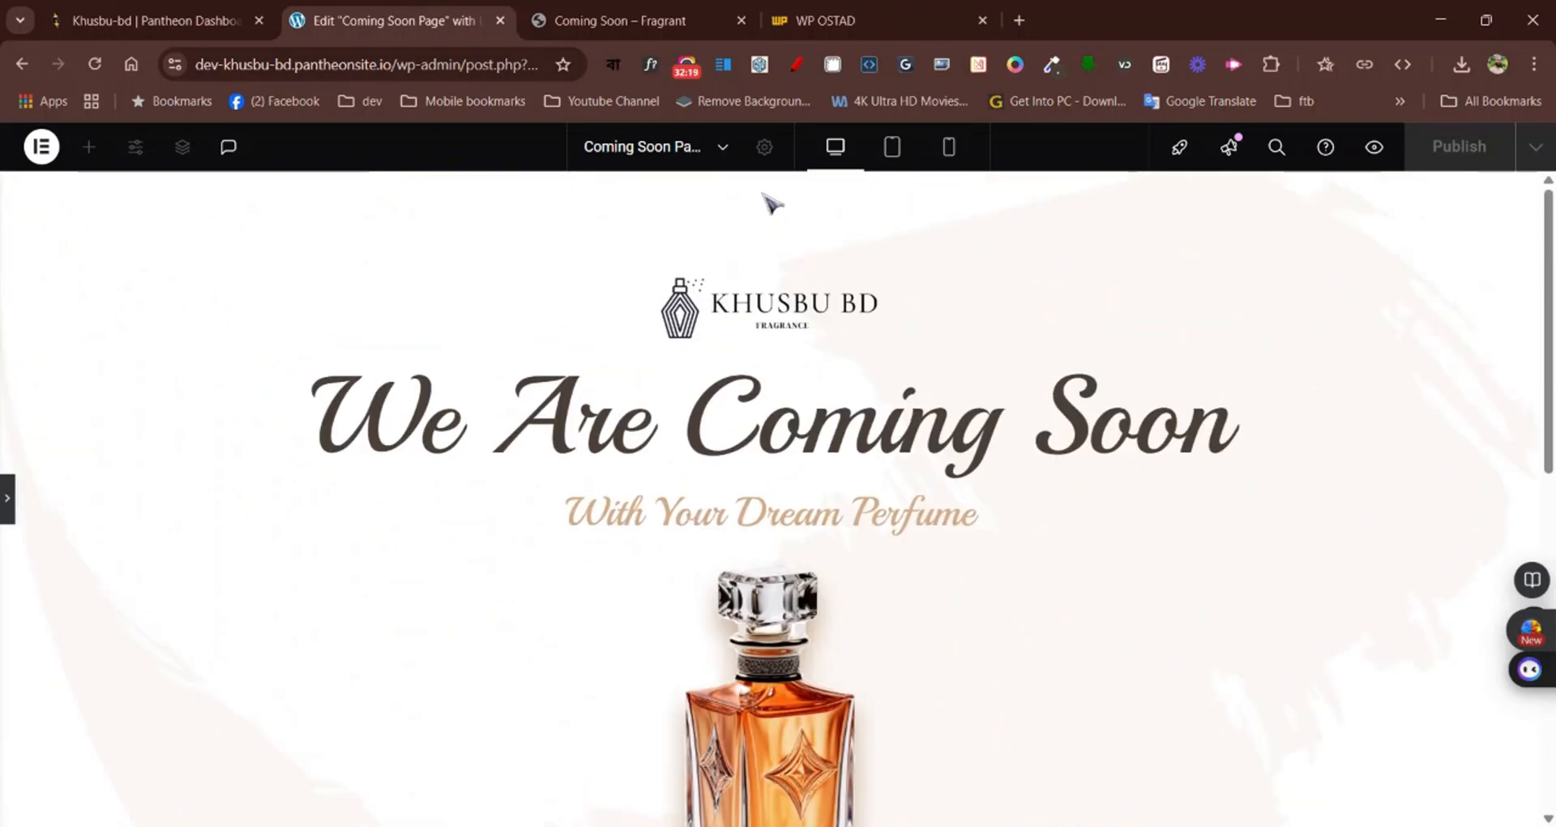
{"action": "scroll", "coordinate": [771, 203], "scroll_direction": "down", "scroll_amount": 10}
{"action": "scroll", "coordinate": [150, 602], "scroll_direction": "up", "scroll_amount": 1}
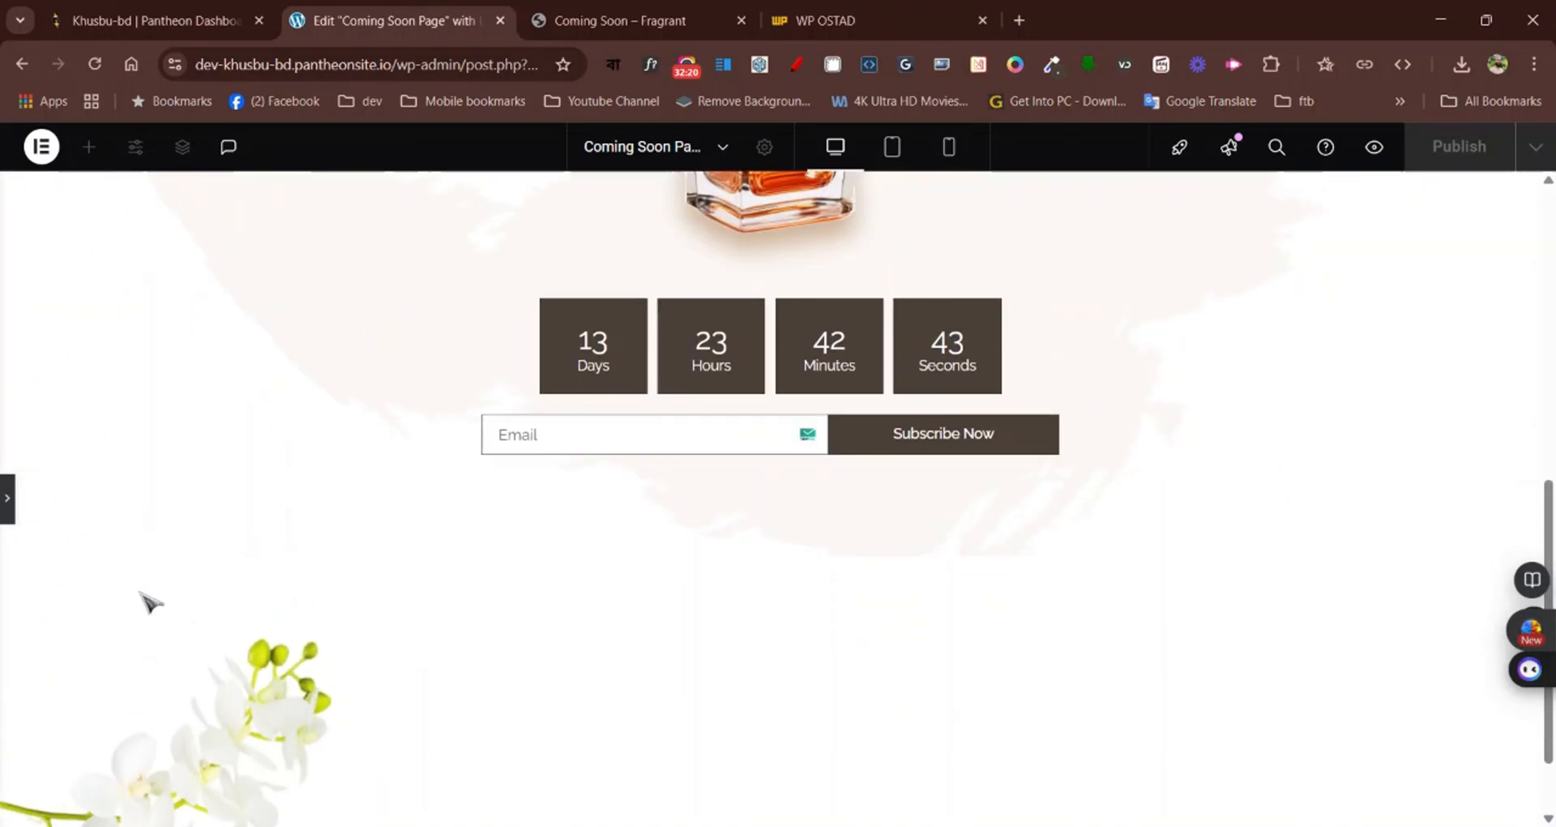
{"action": "scroll", "coordinate": [150, 601], "scroll_direction": "down", "scroll_amount": 1}
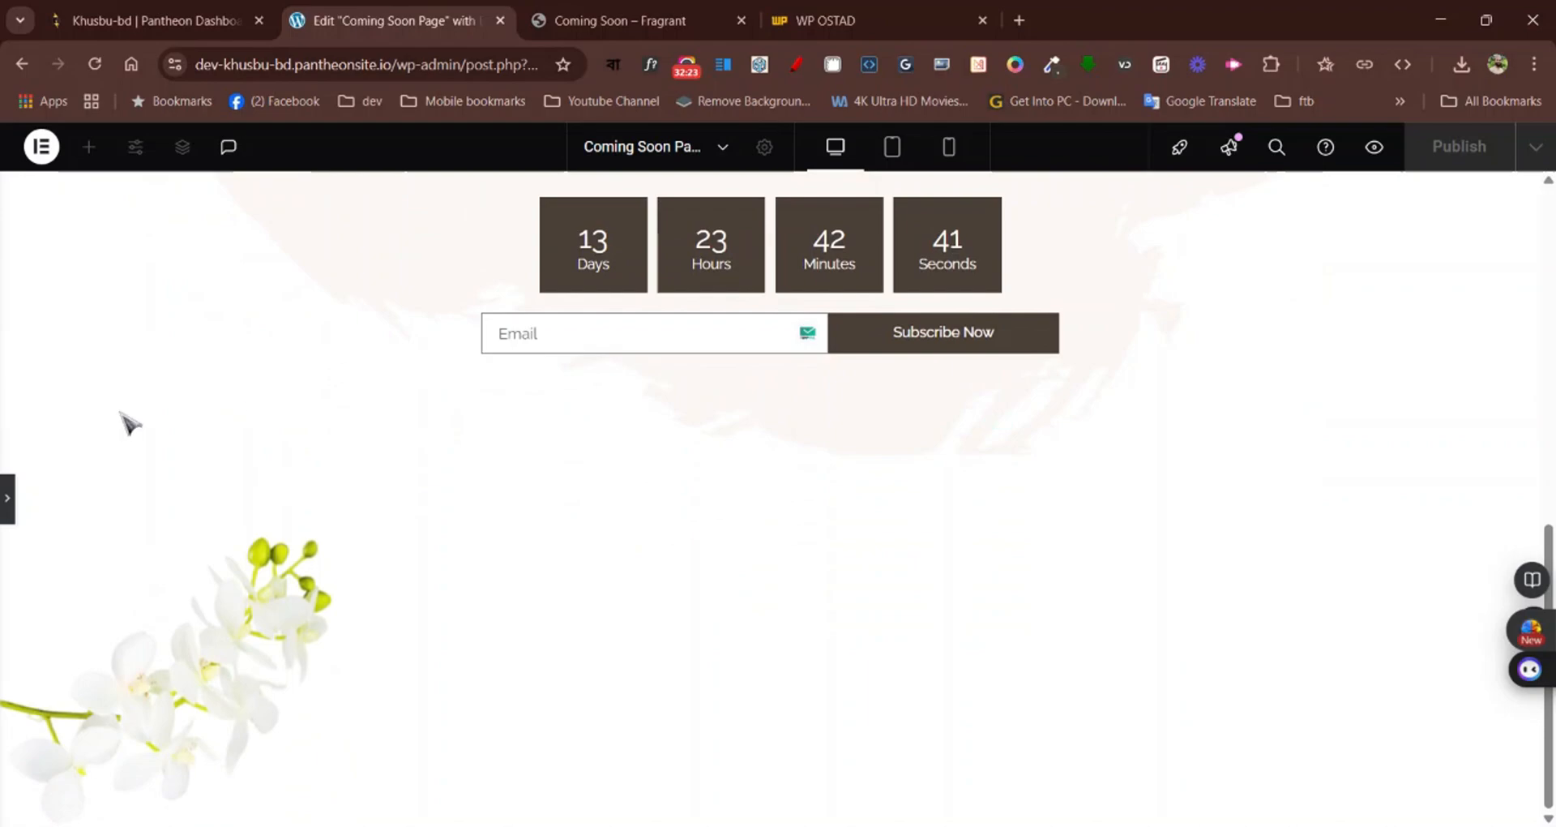
{"action": "left_click", "coordinate": [8, 501]}
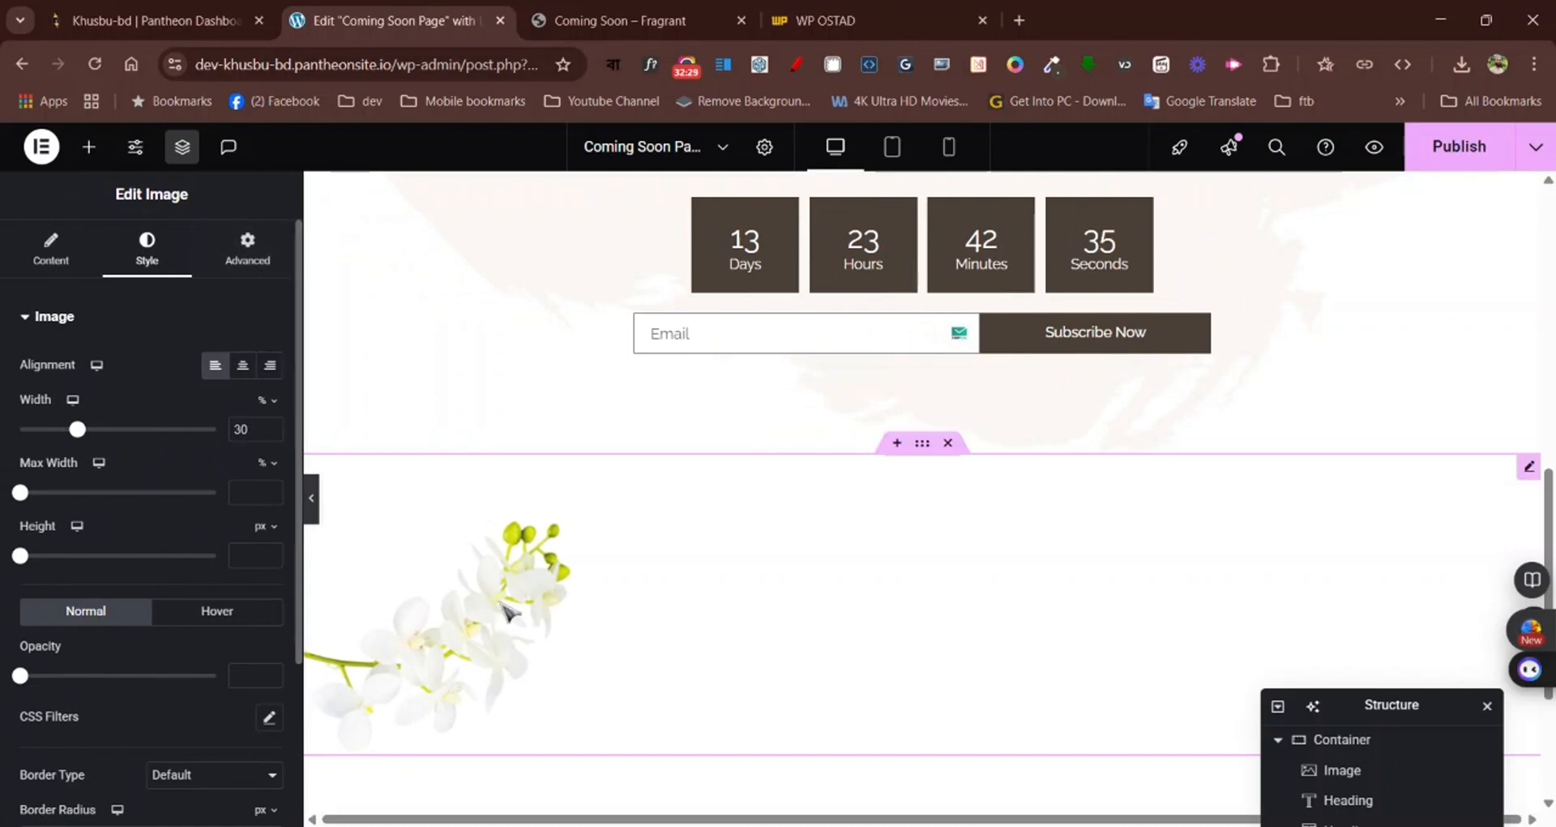
Unlink the flower image's margin values so that each side can be set separately
{"action": "left_click", "coordinate": [243, 243]}
{"action": "scroll", "coordinate": [120, 592], "scroll_direction": "down", "scroll_amount": 1}
{"action": "scroll", "coordinate": [120, 592], "scroll_direction": "down", "scroll_amount": 1}
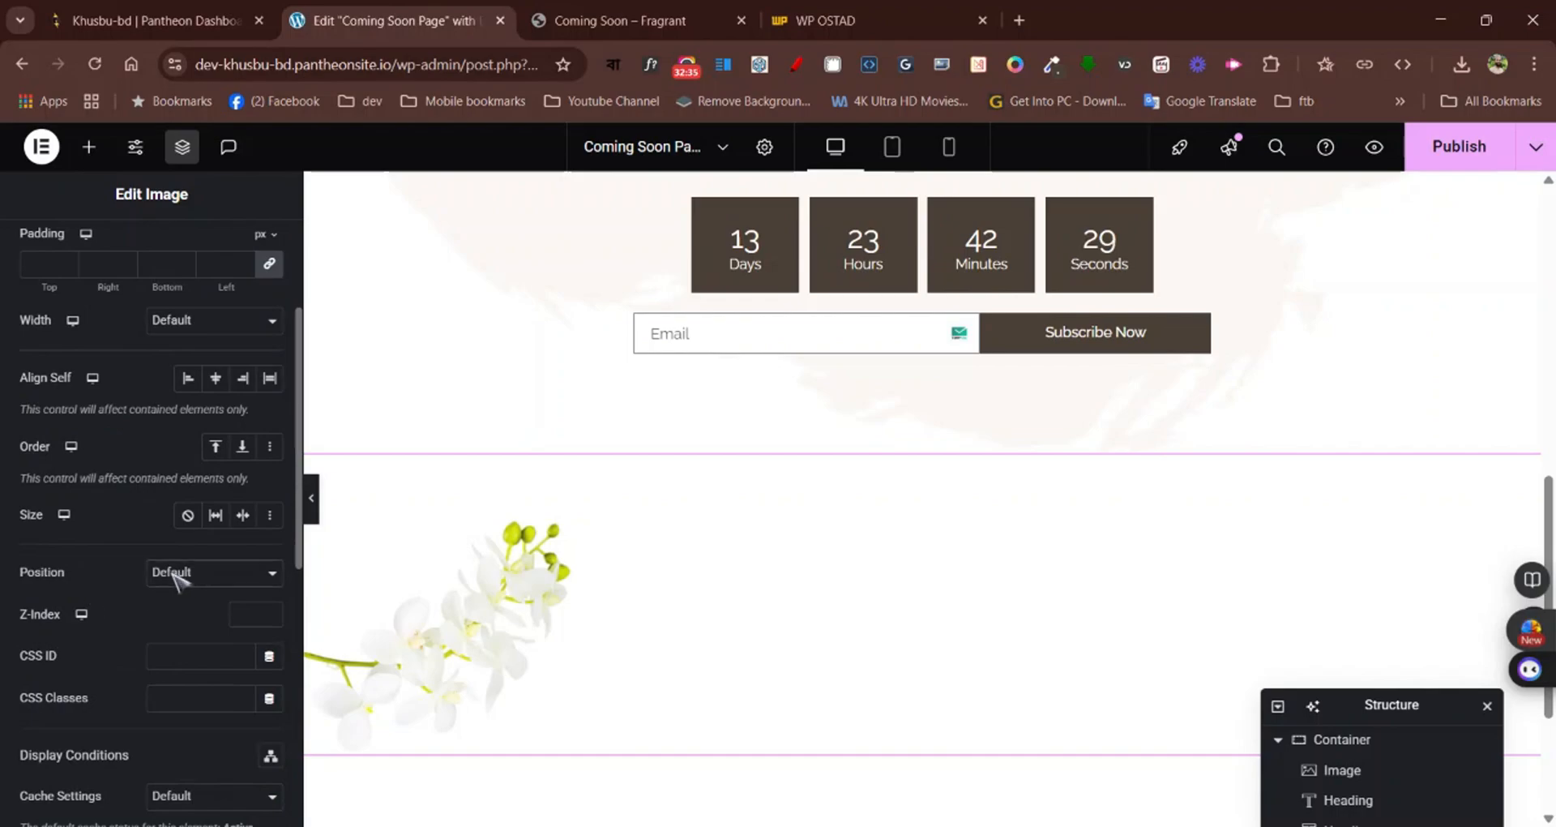
{"action": "scroll", "coordinate": [116, 591], "scroll_direction": "up", "scroll_amount": 2}
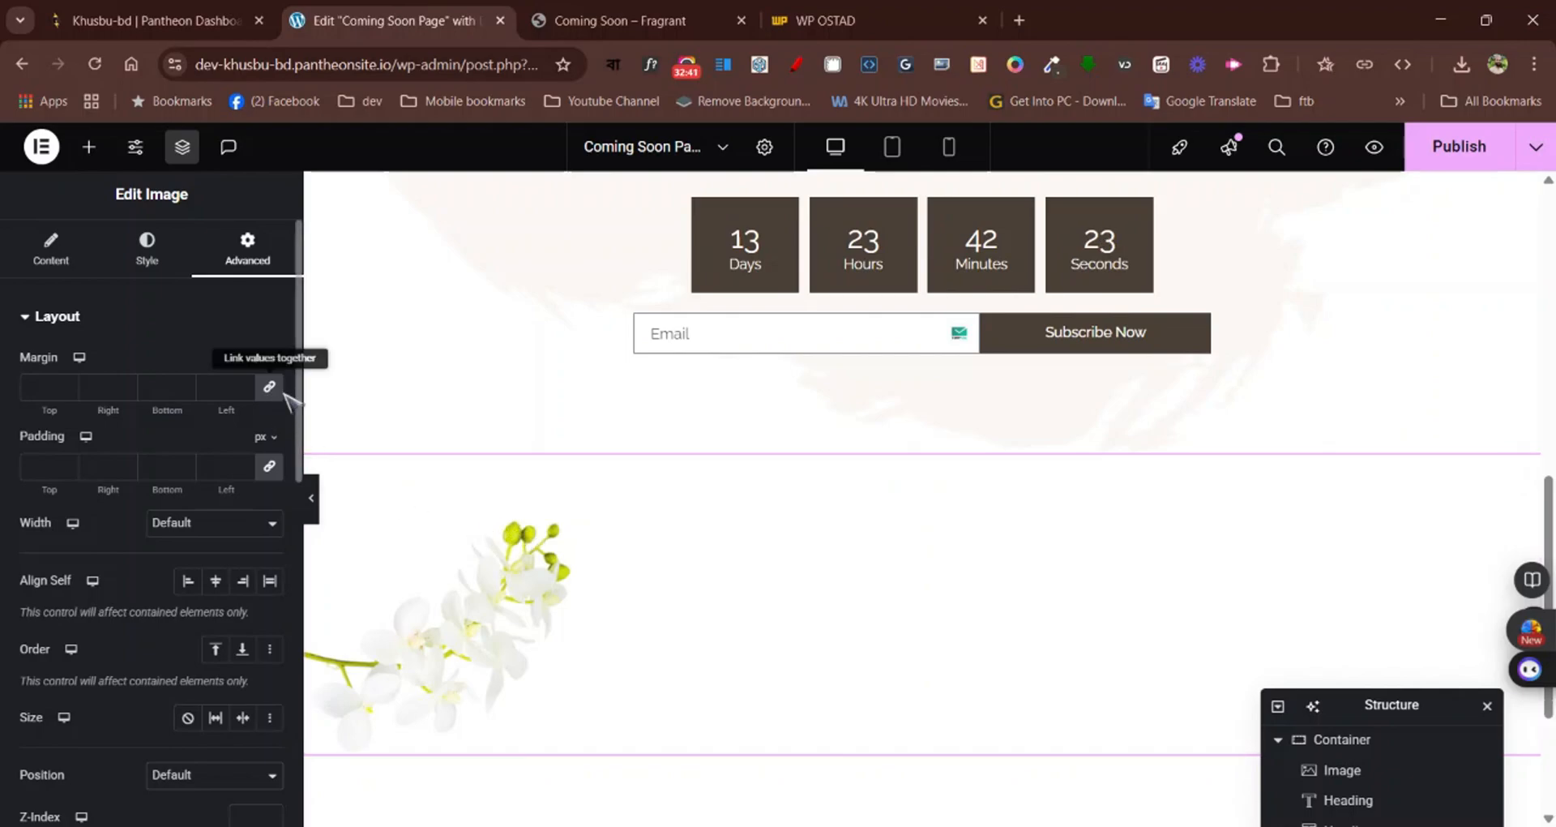
{"action": "scroll", "coordinate": [368, 408], "scroll_direction": "up", "scroll_amount": 5}
{"action": "scroll", "coordinate": [369, 408], "scroll_direction": "up", "scroll_amount": 6}
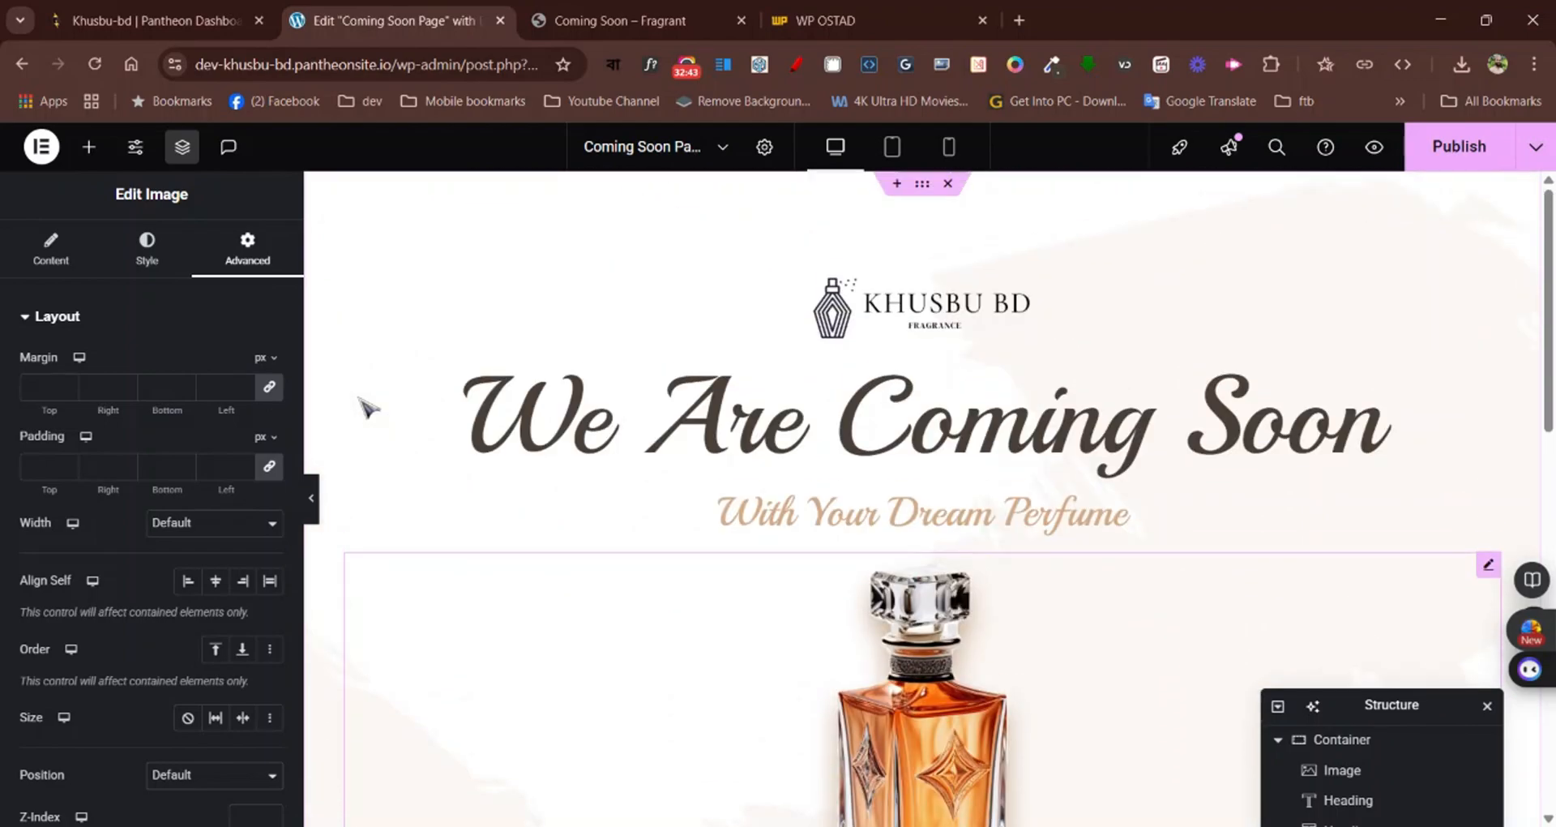
{"action": "scroll", "coordinate": [369, 408], "scroll_direction": "down", "scroll_amount": 6}
{"action": "scroll", "coordinate": [368, 408], "scroll_direction": "down", "scroll_amount": 7}
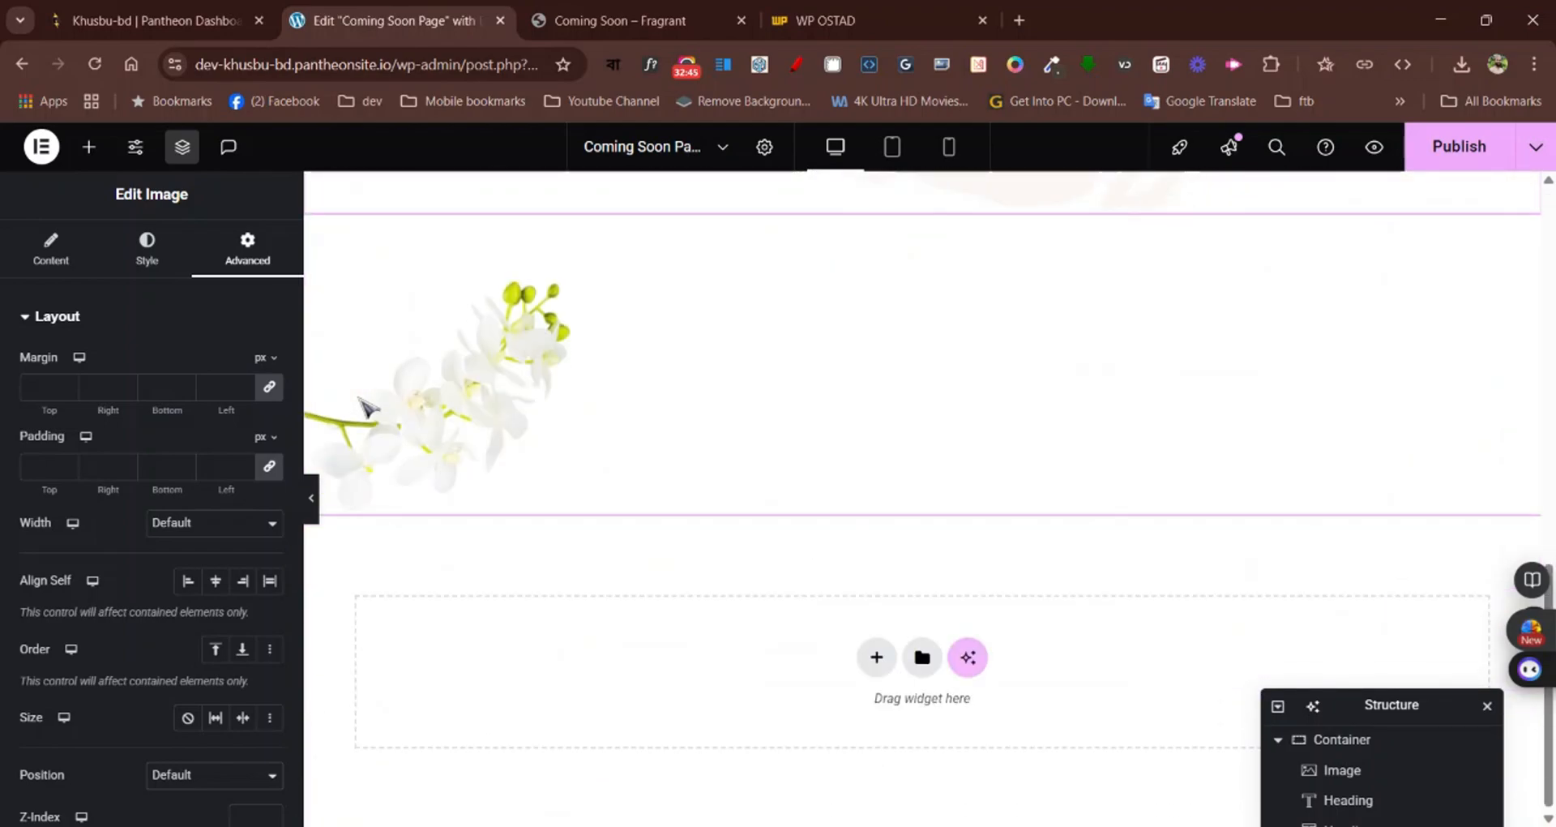
{"action": "scroll", "coordinate": [368, 407], "scroll_direction": "up", "scroll_amount": 4}
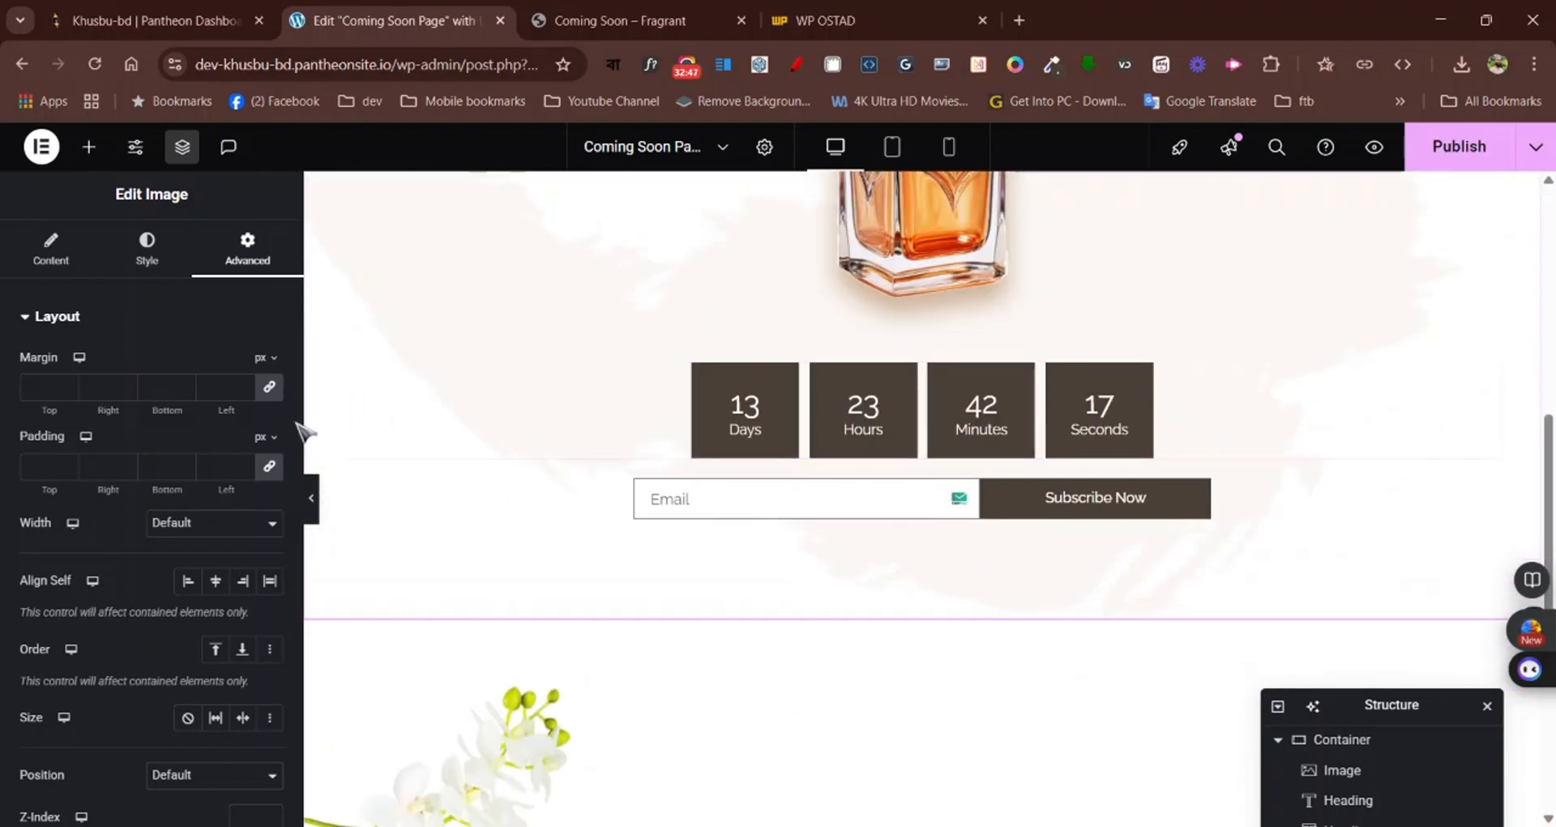
{"action": "left_click", "coordinate": [271, 389]}
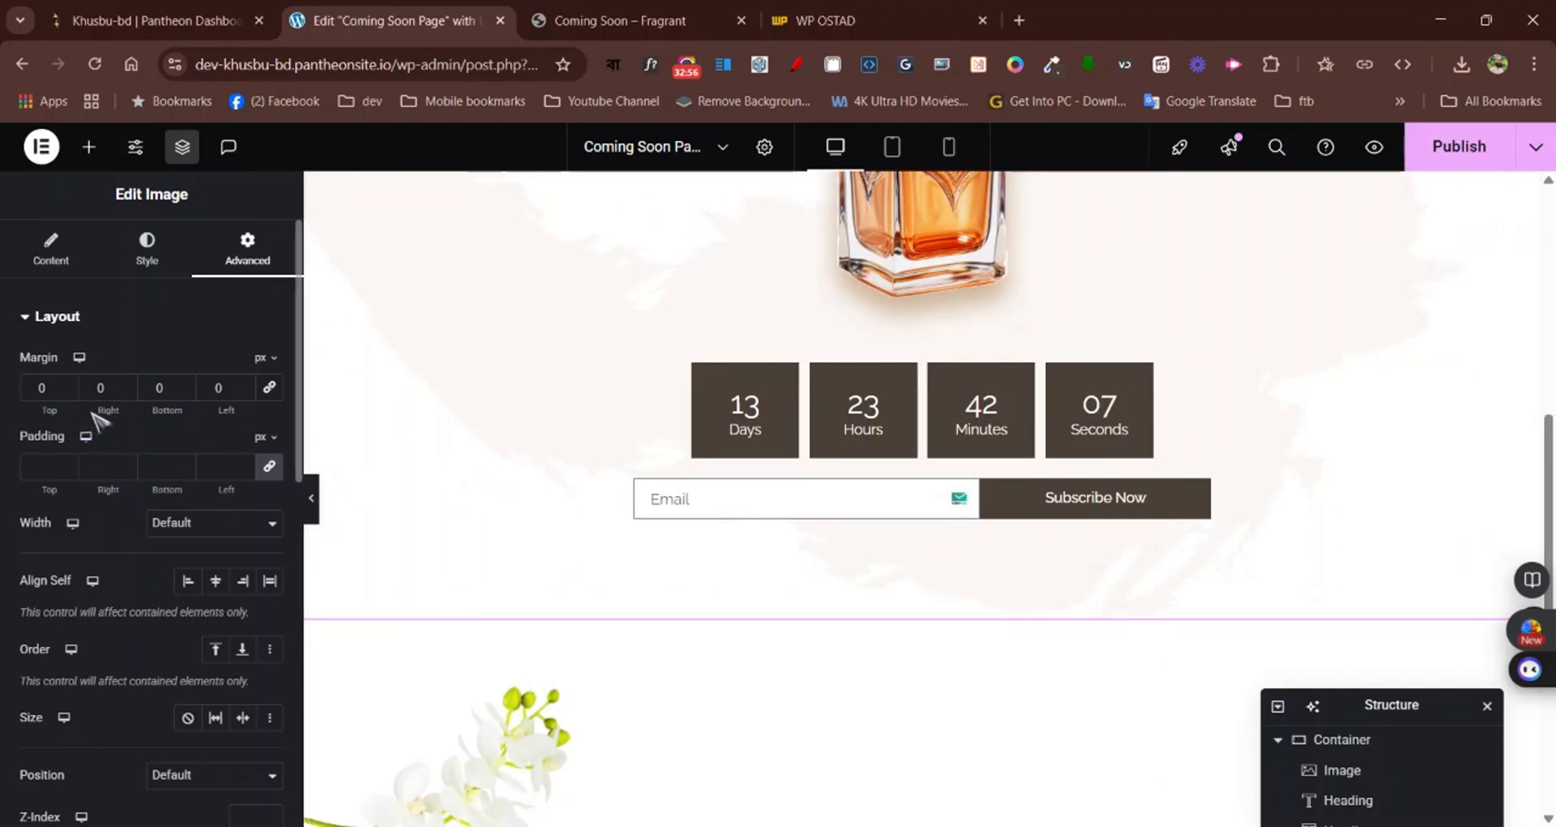
Set the flower image's top margin to -305 px, raising it beside the countdown and subscribe form
{"action": "left_click", "coordinate": [68, 393]}
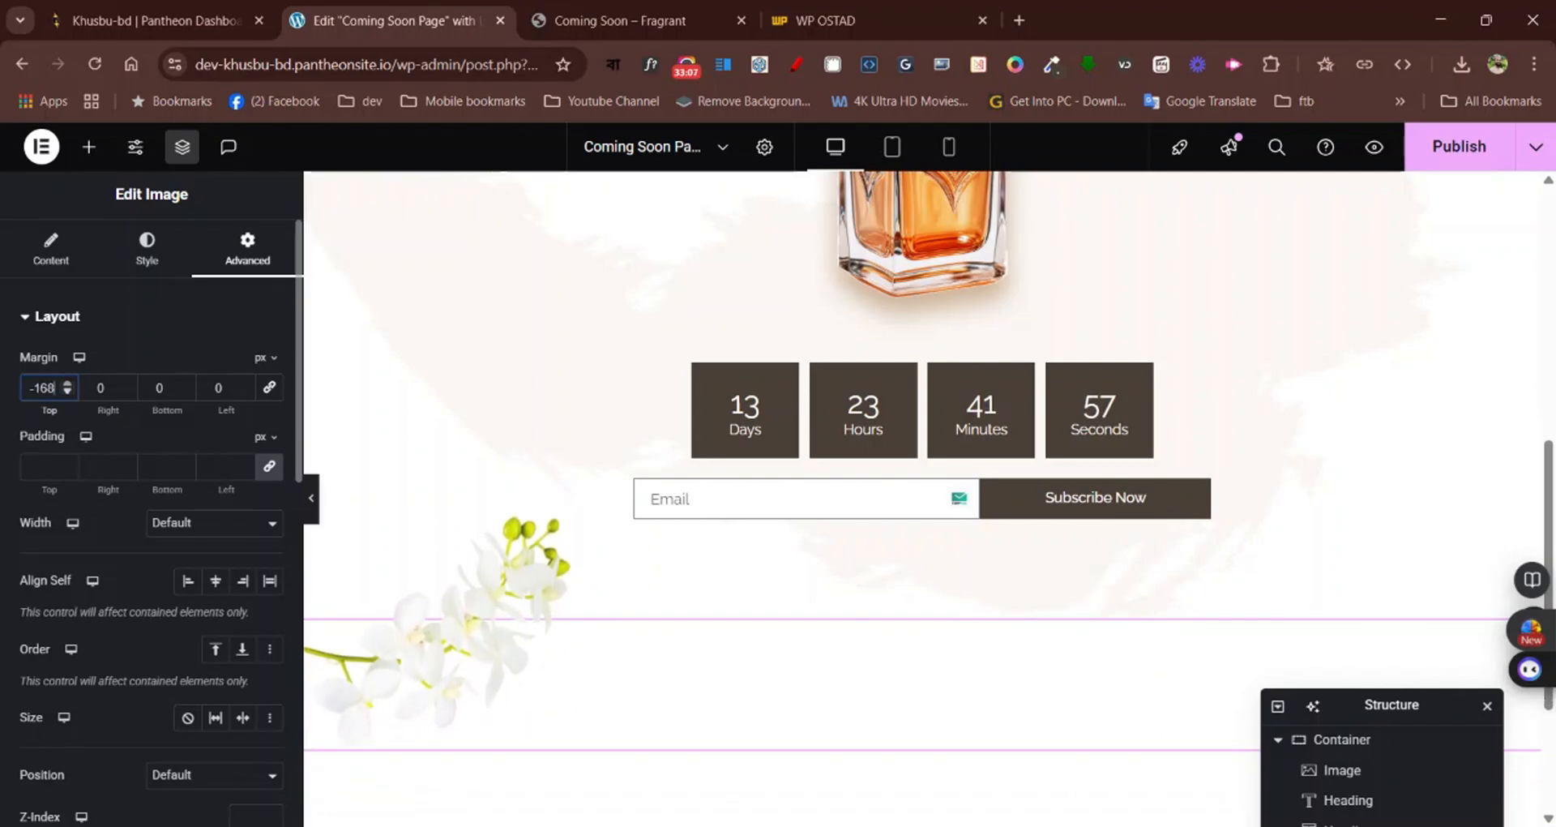
{"action": "key", "text": "Down"}
{"action": "key", "text": "Down"}
{"action": "key", "text": "Down"}
{"action": "key", "text": "Down"}
{"action": "key", "text": "Down"}
{"action": "key", "text": "Down"}
{"action": "key", "text": "Down"}
{"action": "key", "text": "Down"}
{"action": "key", "text": "Down"}
{"action": "key", "text": "Down"}
{"action": "key", "text": "Down"}
{"action": "key", "text": "Down"}
{"action": "key", "text": "Down"}
{"action": "key", "text": "Down"}
{"action": "key", "text": "Down"}
{"action": "key", "text": "Down"}
{"action": "key", "text": "Down"}
{"action": "key", "text": "Down"}
{"action": "key", "text": "Down"}
{"action": "key", "text": "Down"}
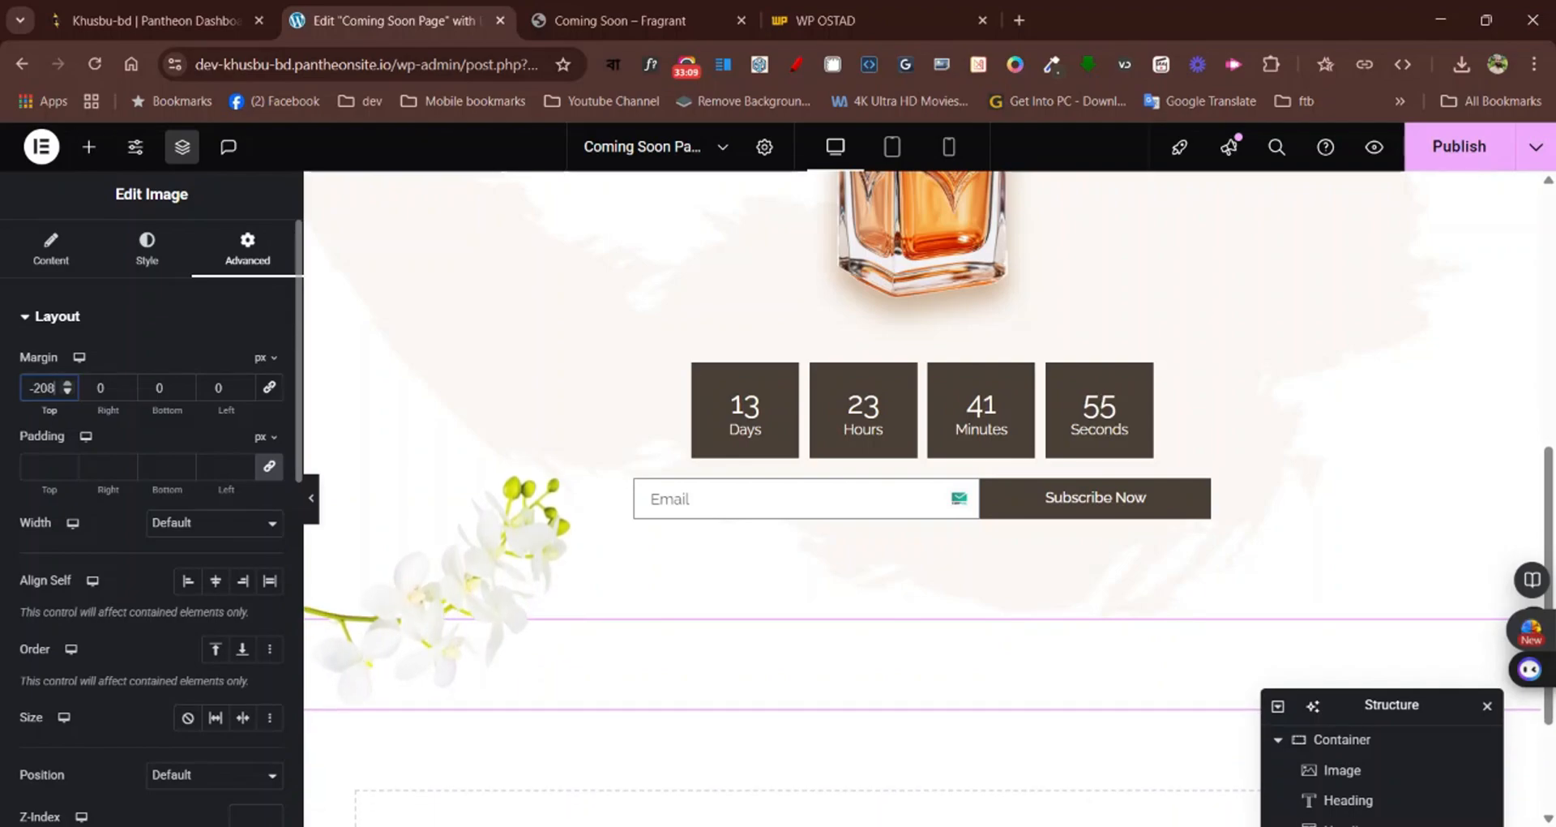
{"action": "key", "text": "Down"}
{"action": "key", "text": "Down"}
{"action": "key", "text": "Down"}
{"action": "key", "text": "Down"}
{"action": "key", "text": "Down"}
{"action": "key", "text": "Down"}
{"action": "key", "text": "Down"}
{"action": "key", "text": "Down"}
{"action": "key", "text": "Down"}
{"action": "key", "text": "Down"}
{"action": "key", "text": "Down"}
{"action": "key", "text": "Down"}
{"action": "key", "text": "Down"}
{"action": "key", "text": "Down"}
{"action": "key", "text": "Down"}
{"action": "key", "text": "Down"}
{"action": "key", "text": "Down"}
{"action": "key", "text": "Down"}
{"action": "key", "text": "Down"}
{"action": "key", "text": "Down"}
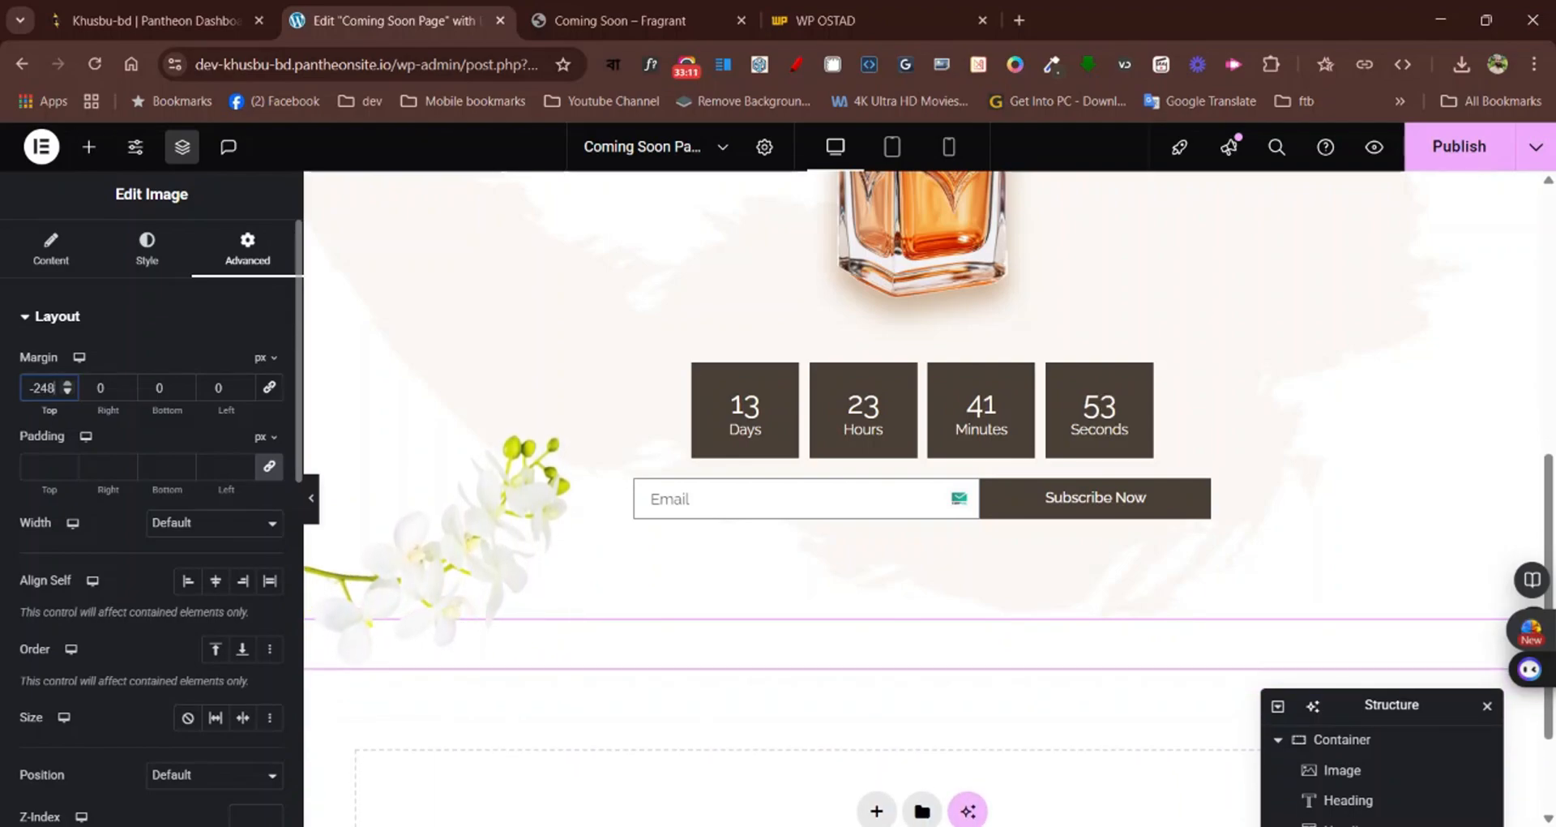
{"action": "key", "text": "Down"}
{"action": "key", "text": "Down"}
{"action": "key", "text": "Down"}
{"action": "key", "text": "Down"}
{"action": "key", "text": "Down"}
{"action": "key", "text": "Down"}
{"action": "key", "text": "Down"}
{"action": "key", "text": "Down"}
{"action": "key", "text": "Down"}
{"action": "key", "text": "Down"}
{"action": "key", "text": "Down"}
{"action": "key", "text": "Down"}
{"action": "key", "text": "Down"}
{"action": "key", "text": "Down"}
{"action": "key", "text": "Down"}
{"action": "key", "text": "Down"}
{"action": "key", "text": "Down"}
{"action": "key", "text": "Down"}
{"action": "key", "text": "Down"}
{"action": "key", "text": "Down"}
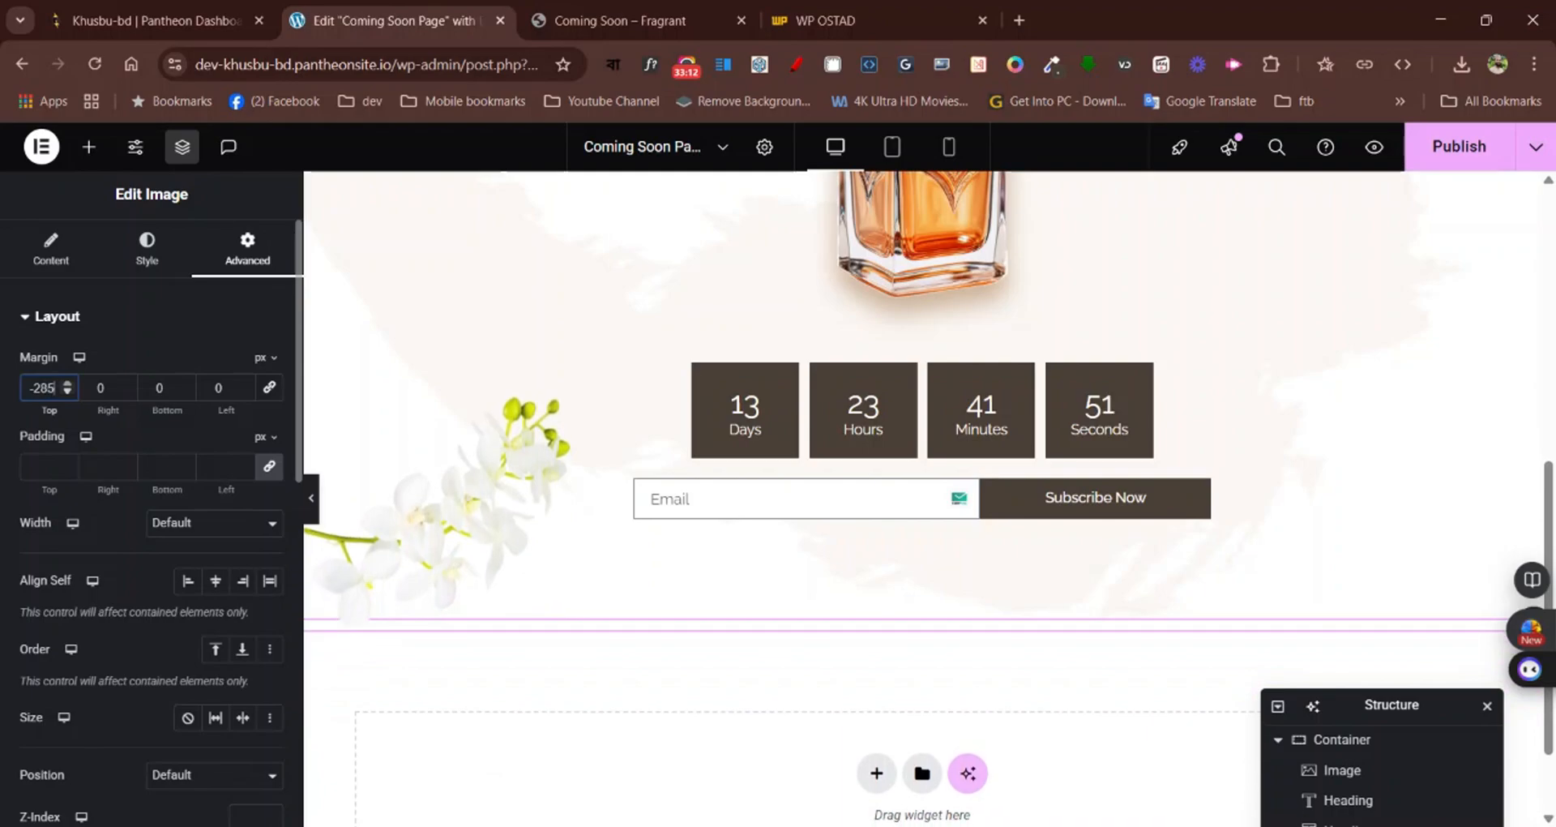
{"action": "key", "text": "Down"}
{"action": "key", "text": "Down"}
{"action": "key", "text": "Down"}
{"action": "key", "text": "Down"}
{"action": "key", "text": "Down"}
{"action": "key", "text": "Down"}
{"action": "key", "text": "Down"}
{"action": "key", "text": "Down"}
{"action": "key", "text": "Down"}
{"action": "key", "text": "Down"}
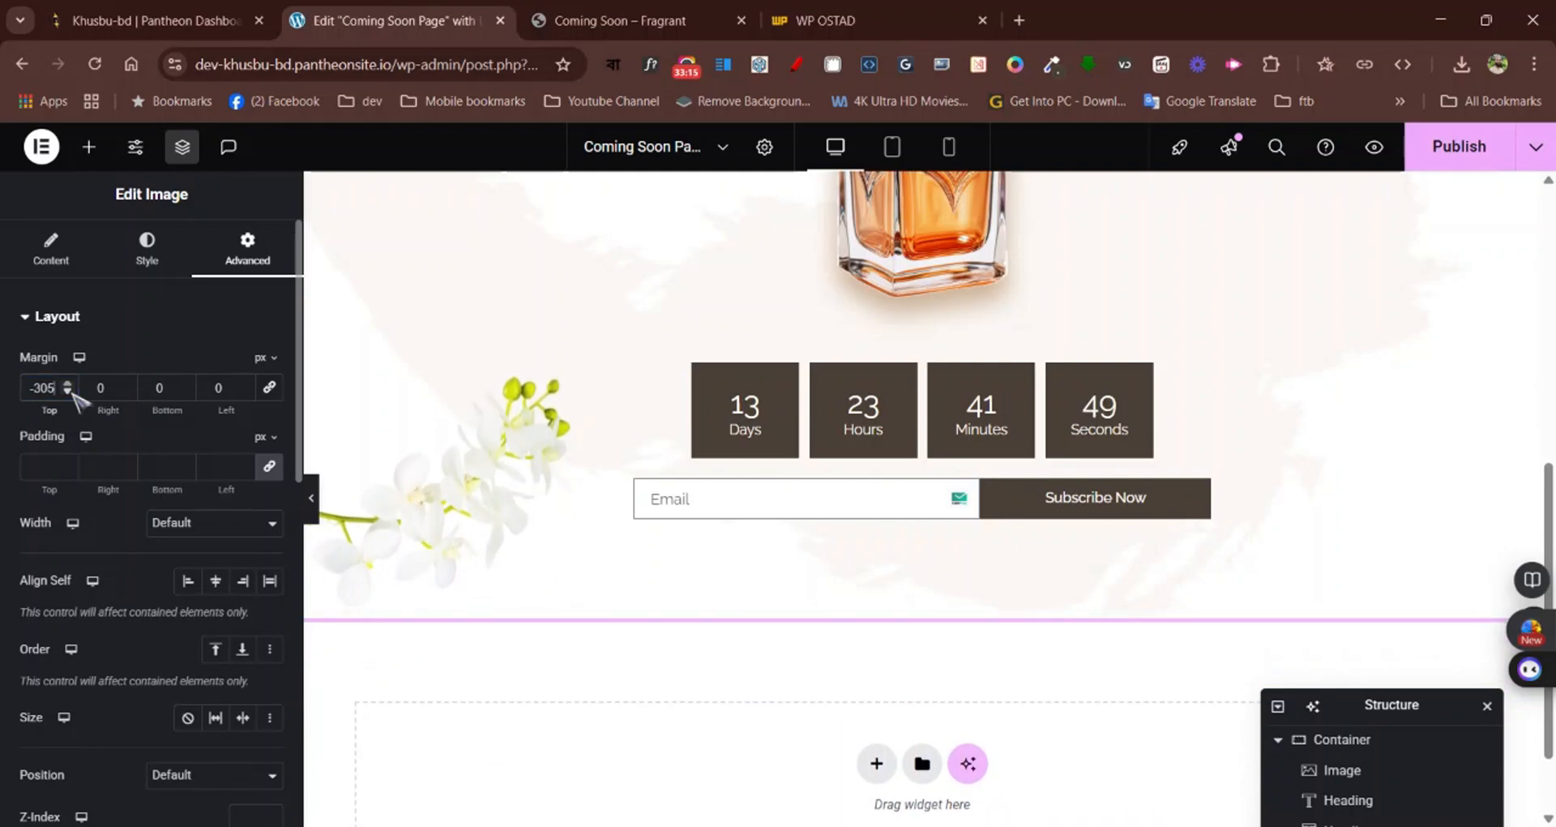
{"action": "key", "text": "Up"}
Preview the page at full width from logo to flower image and check how the flower overlaps the main section
{"action": "left_click", "coordinate": [312, 499]}
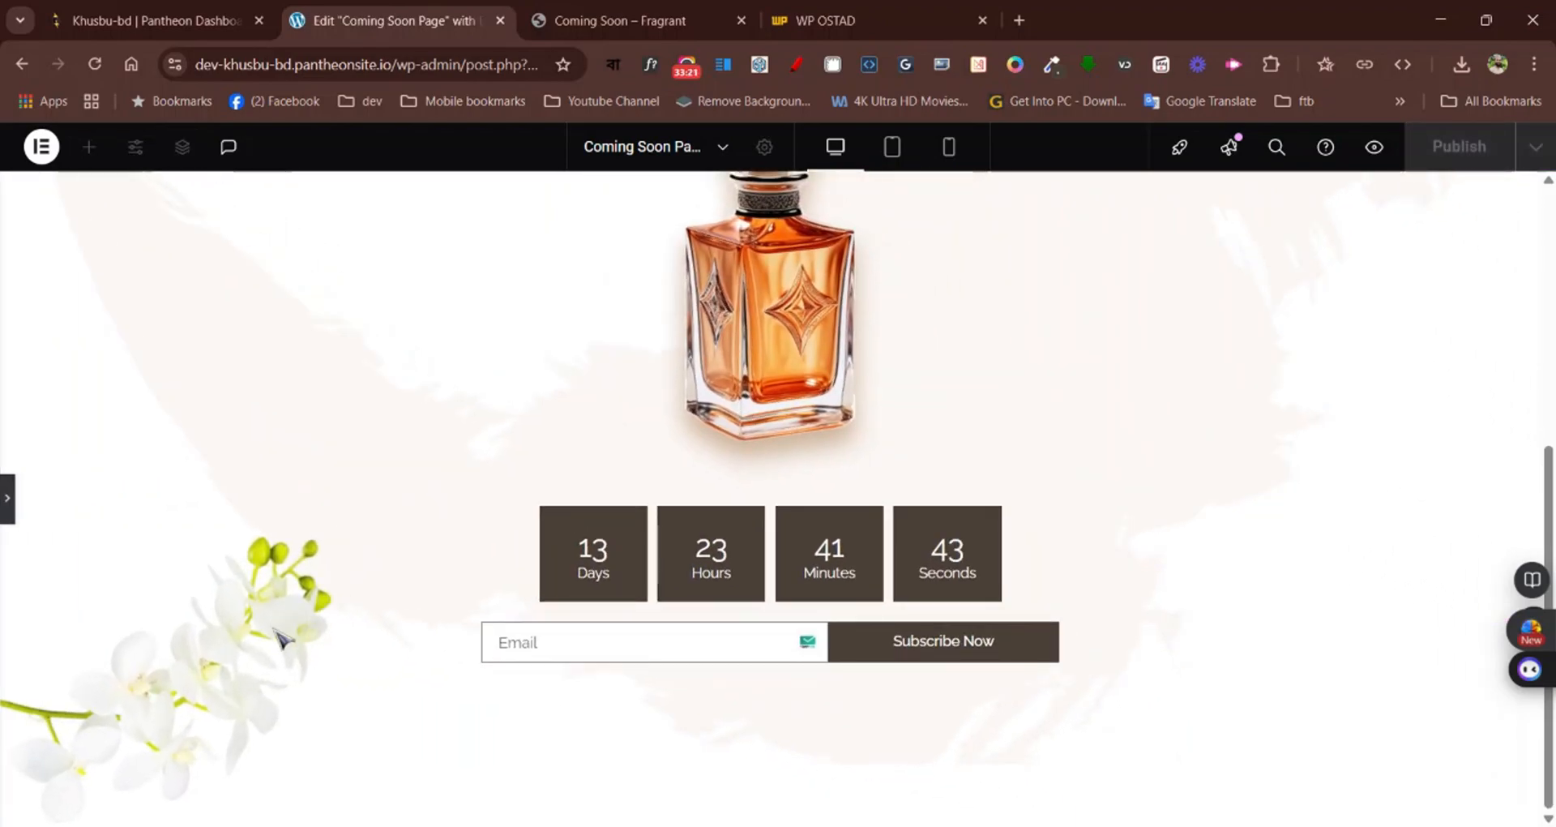
{"action": "scroll", "coordinate": [274, 630], "scroll_direction": "up", "scroll_amount": 5}
{"action": "scroll", "coordinate": [274, 631], "scroll_direction": "down", "scroll_amount": 5}
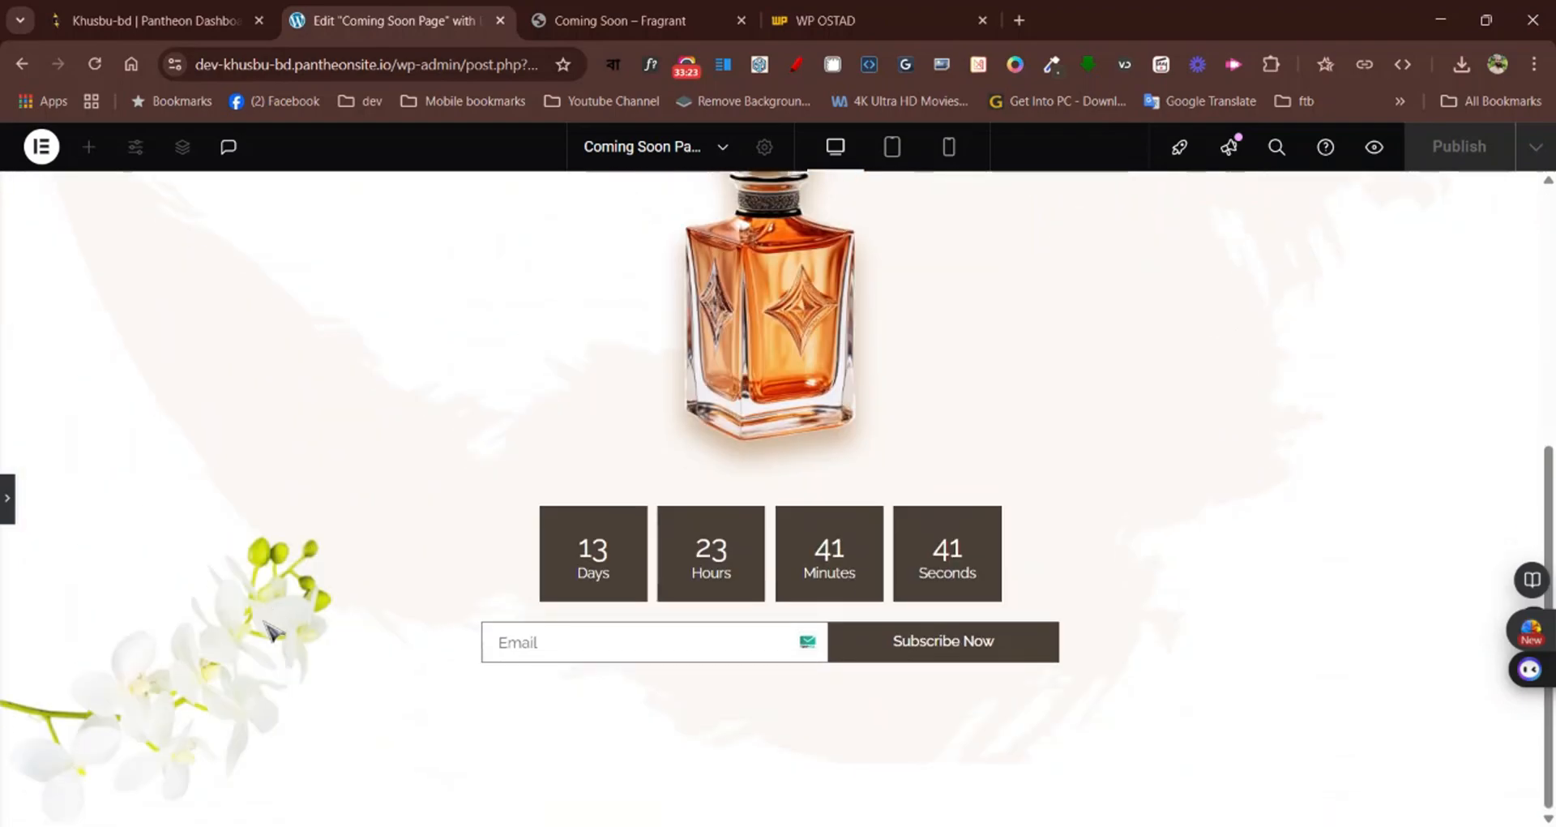
{"action": "scroll", "coordinate": [274, 631], "scroll_direction": "up", "scroll_amount": 5}
{"action": "scroll", "coordinate": [274, 631], "scroll_direction": "down", "scroll_amount": 1}
{"action": "scroll", "coordinate": [274, 631], "scroll_direction": "up", "scroll_amount": 1}
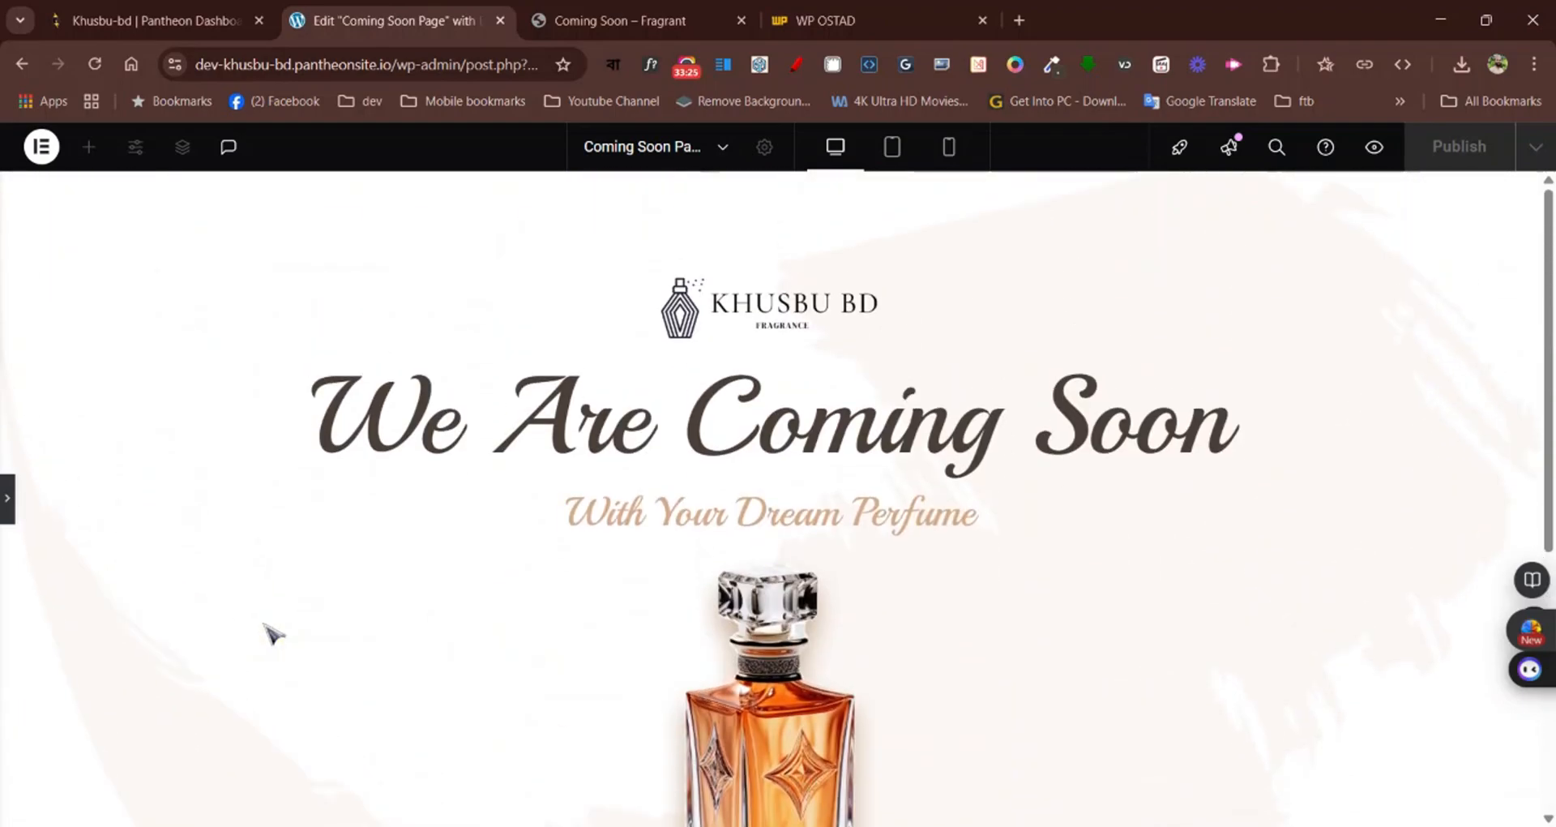
{"action": "scroll", "coordinate": [275, 622], "scroll_direction": "down", "scroll_amount": 5}
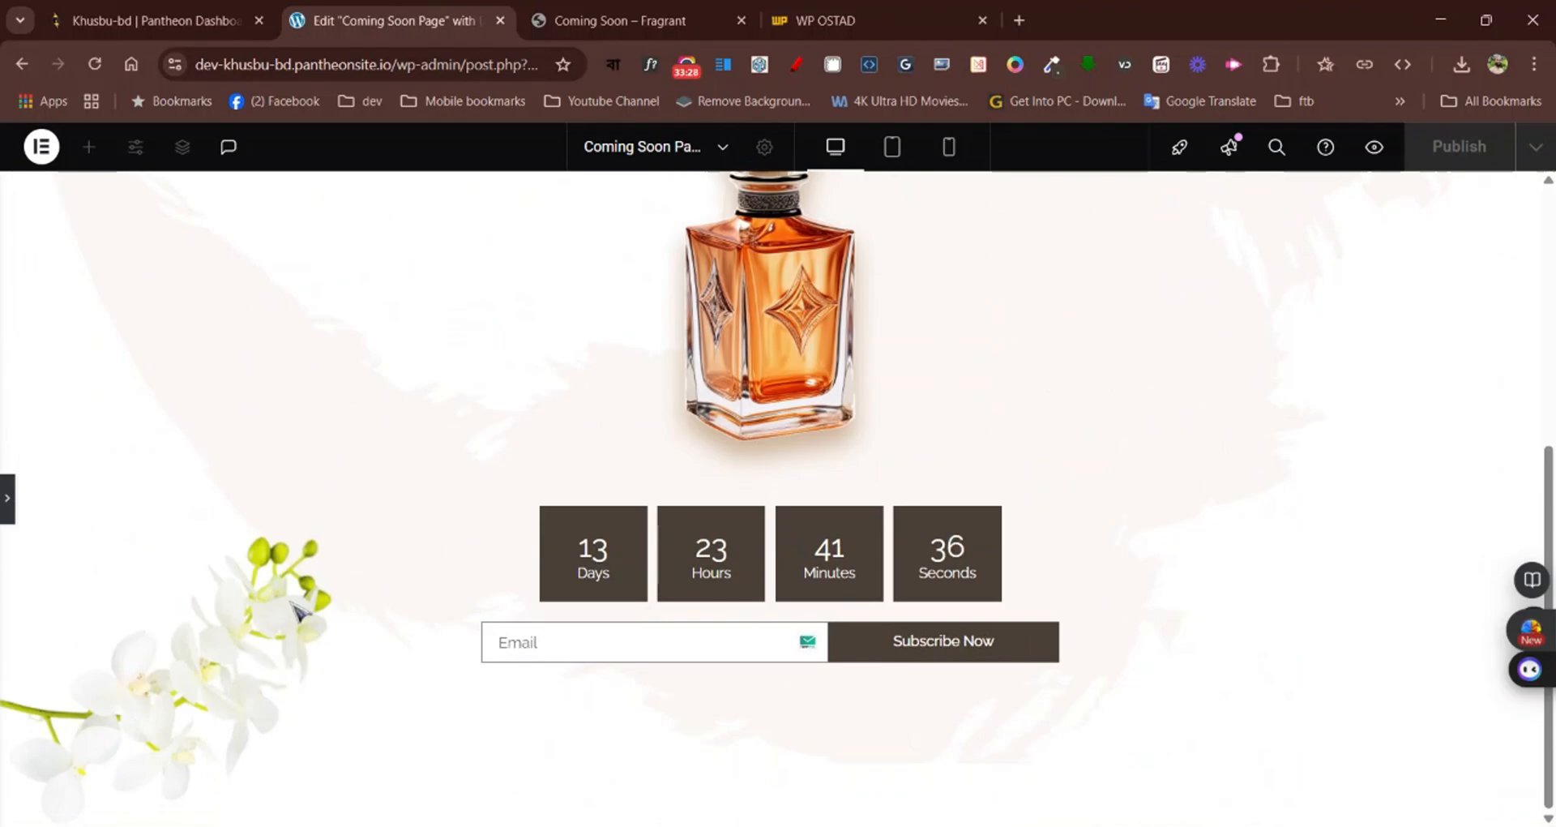
{"action": "left_click", "coordinate": [7, 512]}
{"action": "scroll", "coordinate": [877, 531], "scroll_direction": "up", "scroll_amount": 5}
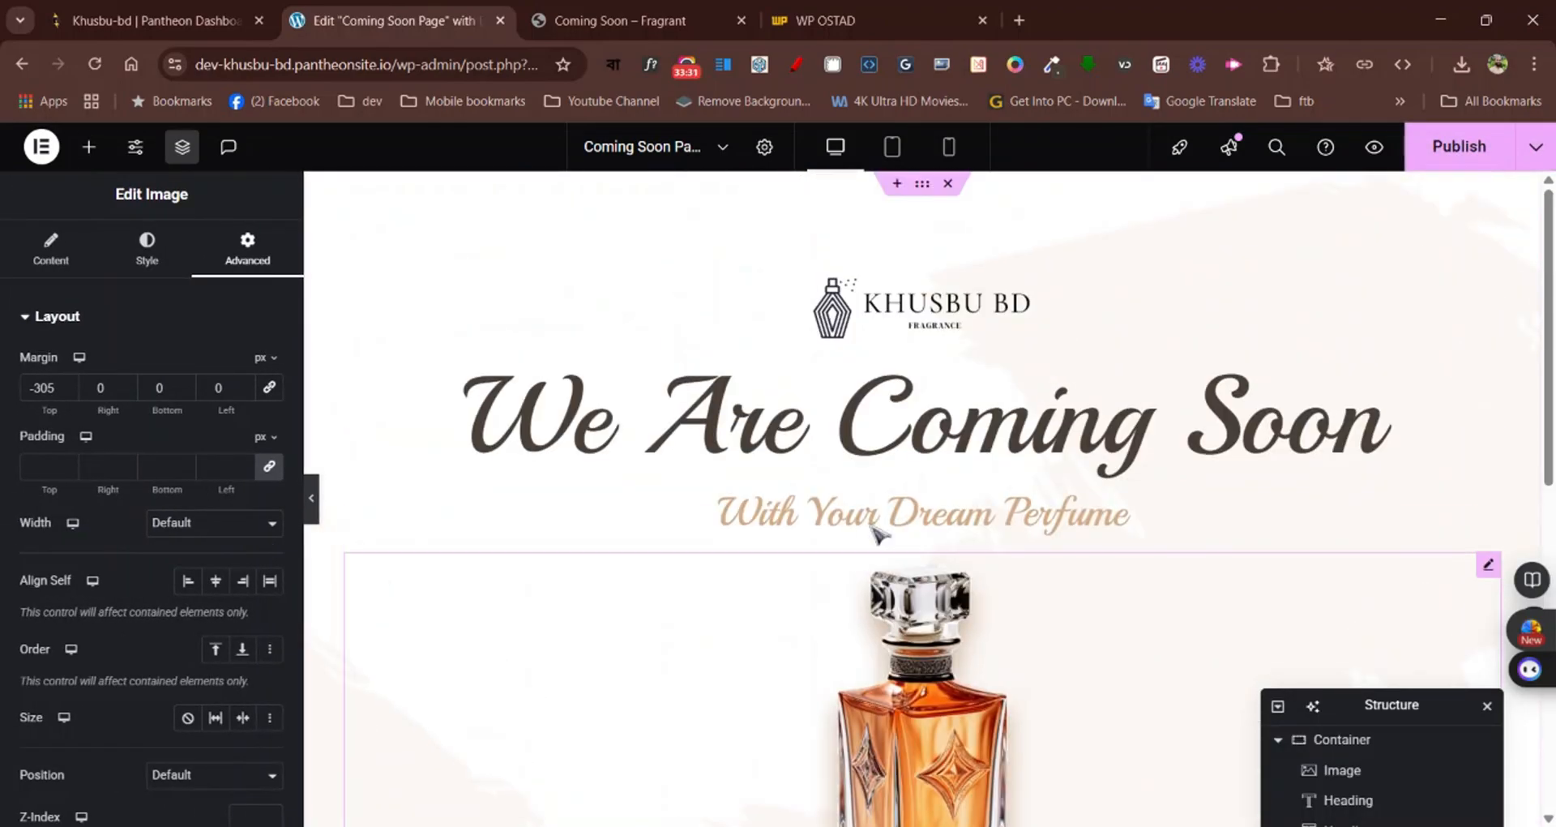
Publish the coming-soon page and review its layout from the logo down to the flower image
{"action": "left_click", "coordinate": [1456, 154]}
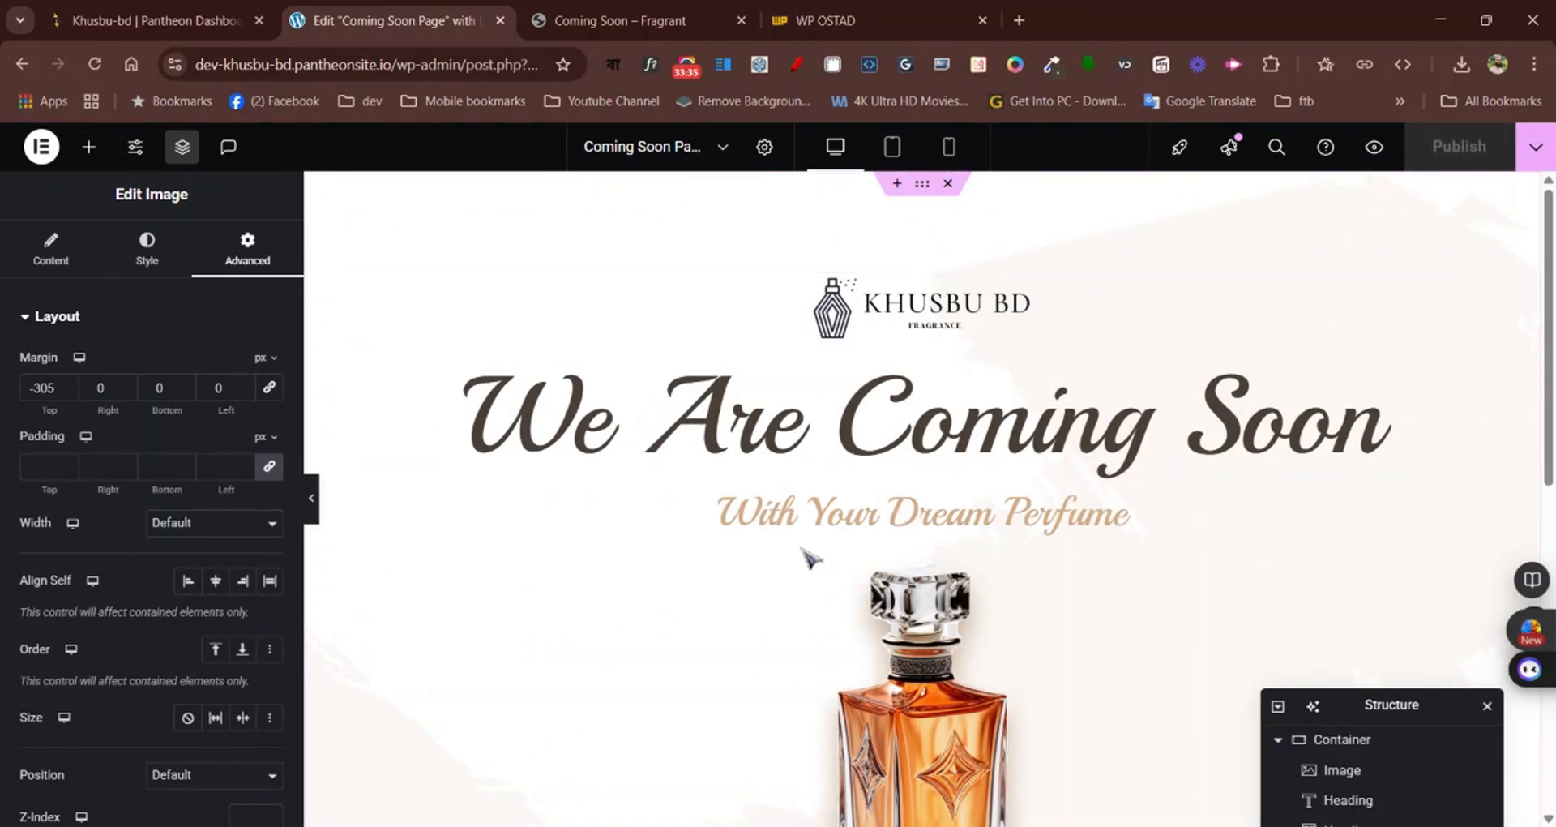
{"action": "scroll", "coordinate": [810, 558], "scroll_direction": "down", "scroll_amount": 10}
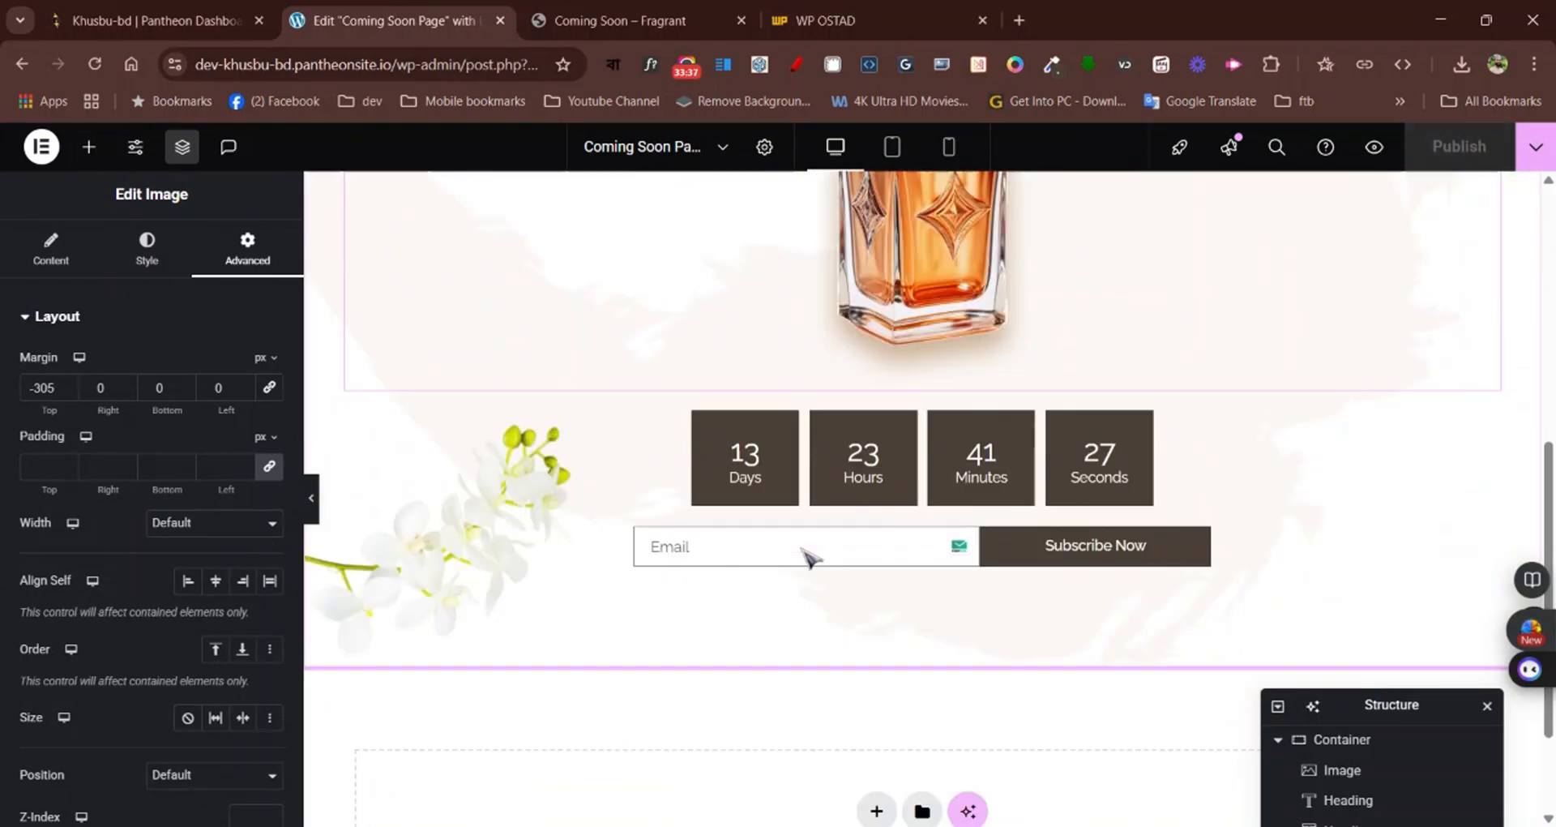
{"action": "scroll", "coordinate": [810, 558], "scroll_direction": "up", "scroll_amount": 10}
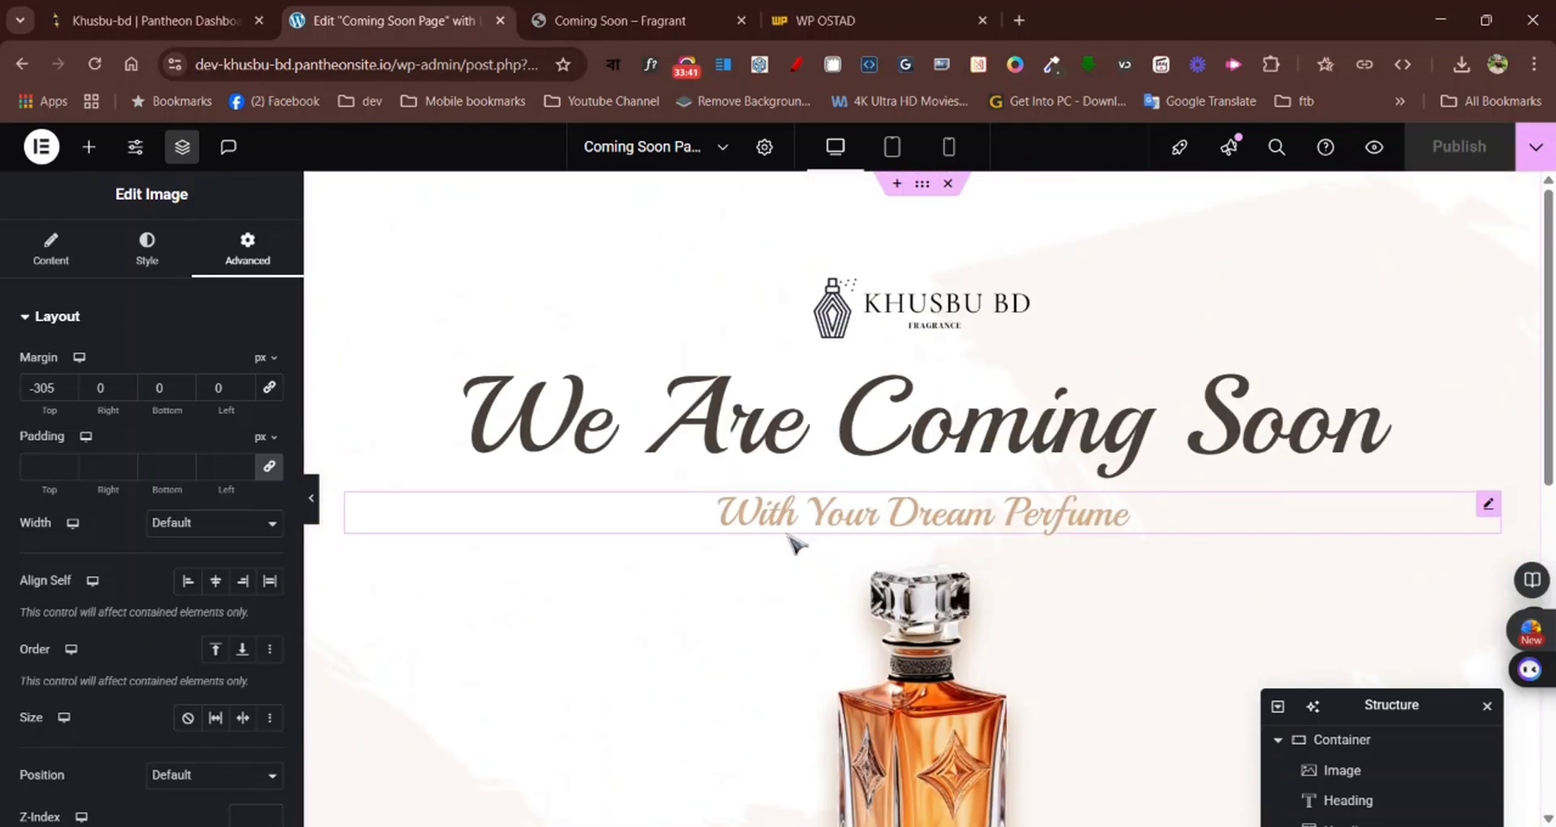
{"action": "scroll", "coordinate": [786, 547], "scroll_direction": "down", "scroll_amount": 5}
{"action": "scroll", "coordinate": [786, 547], "scroll_direction": "up", "scroll_amount": 4}
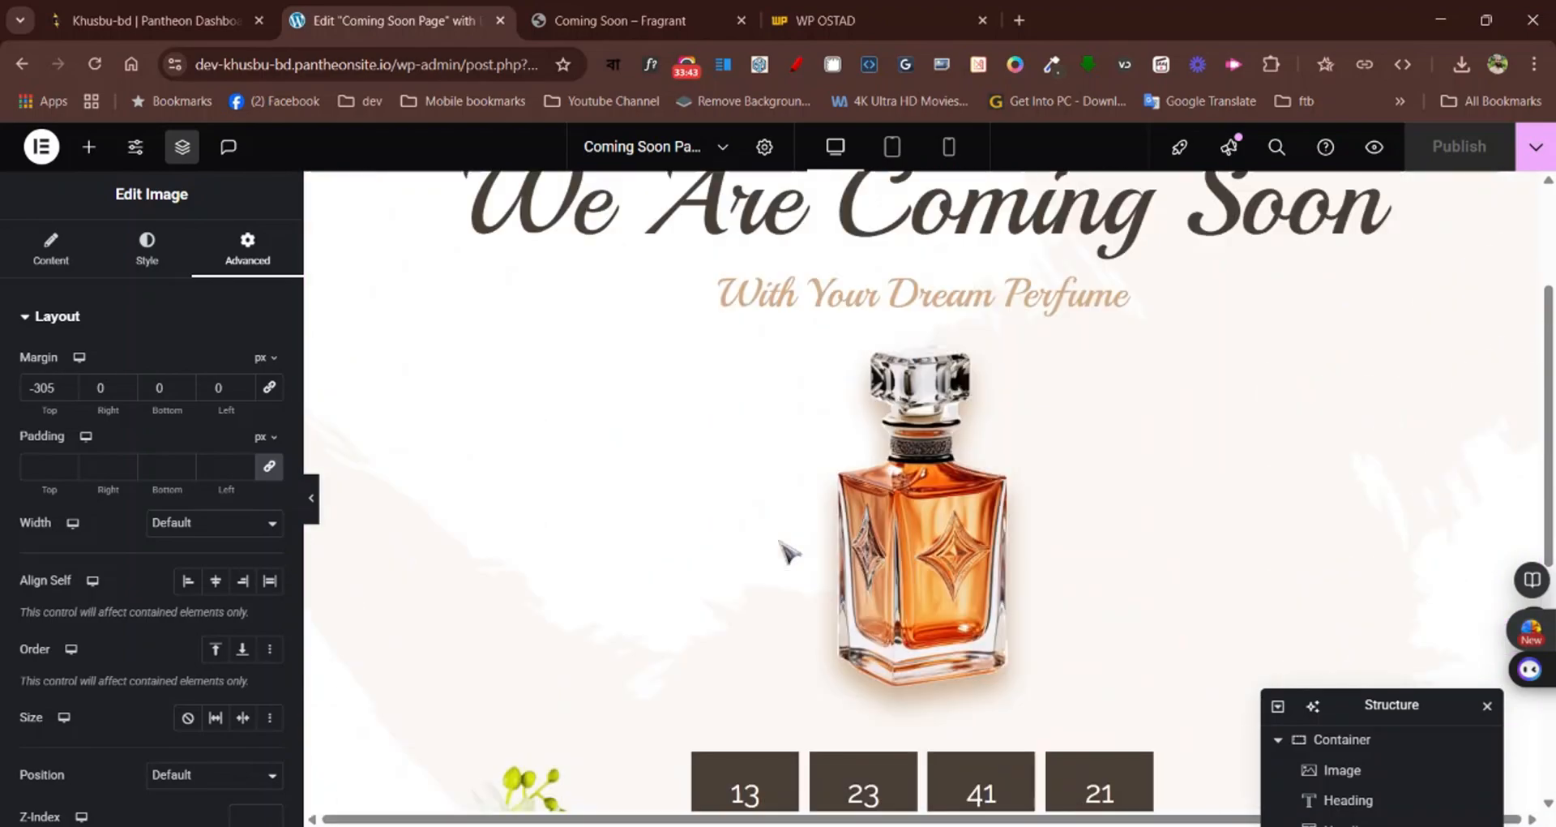
{"action": "scroll", "coordinate": [786, 405], "scroll_direction": "up", "scroll_amount": 2}
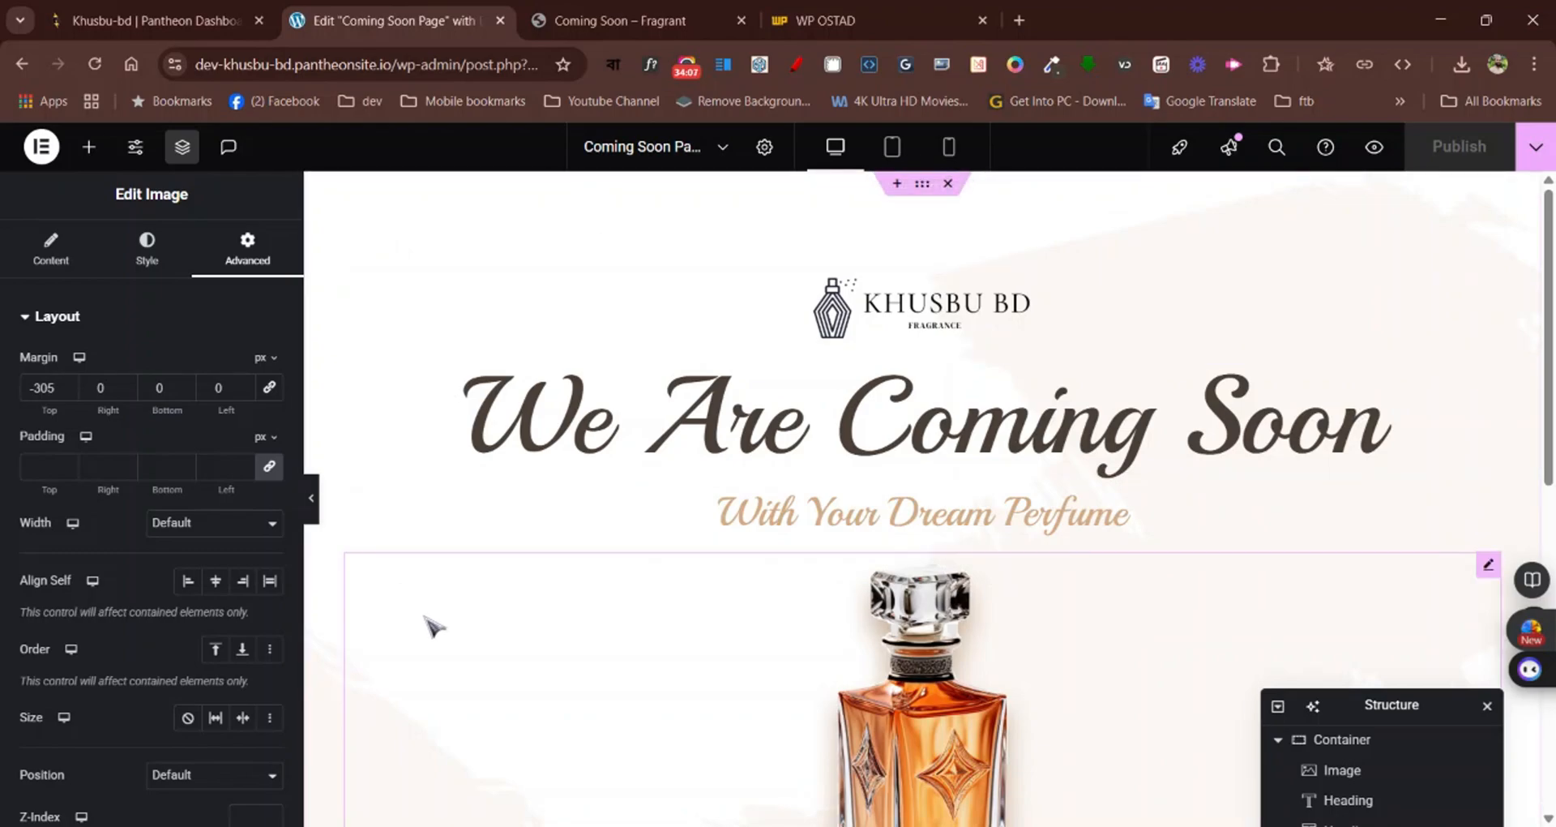
{"action": "scroll", "coordinate": [434, 628], "scroll_direction": "down", "scroll_amount": 5}
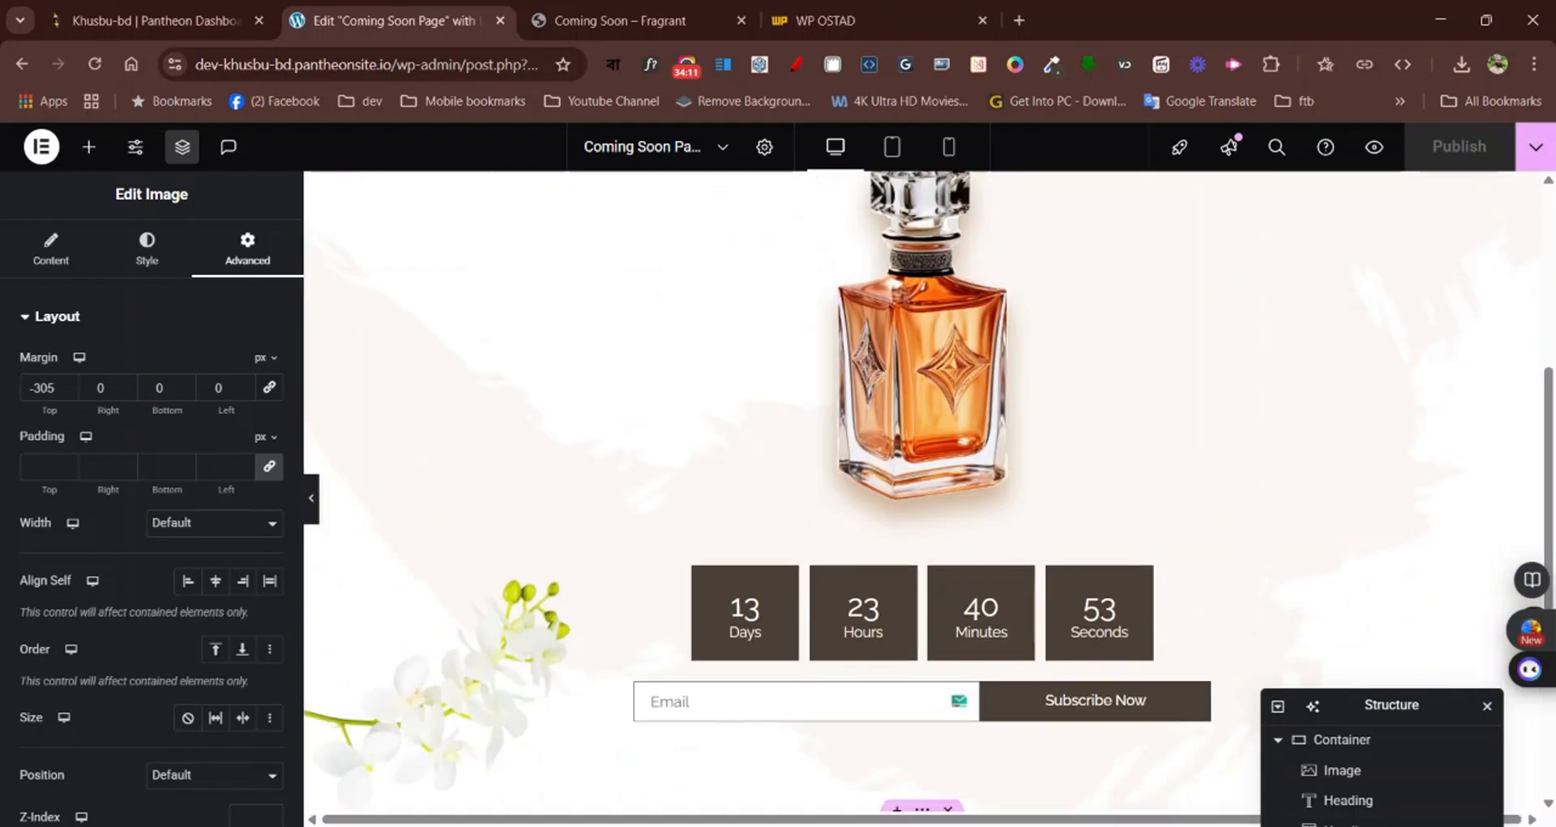
Switch to the tablet portrait view and set the "We Are Coming Soon" heading's font size to 65 px
{"action": "scroll", "coordinate": [507, 600], "scroll_direction": "up", "scroll_amount": 5}
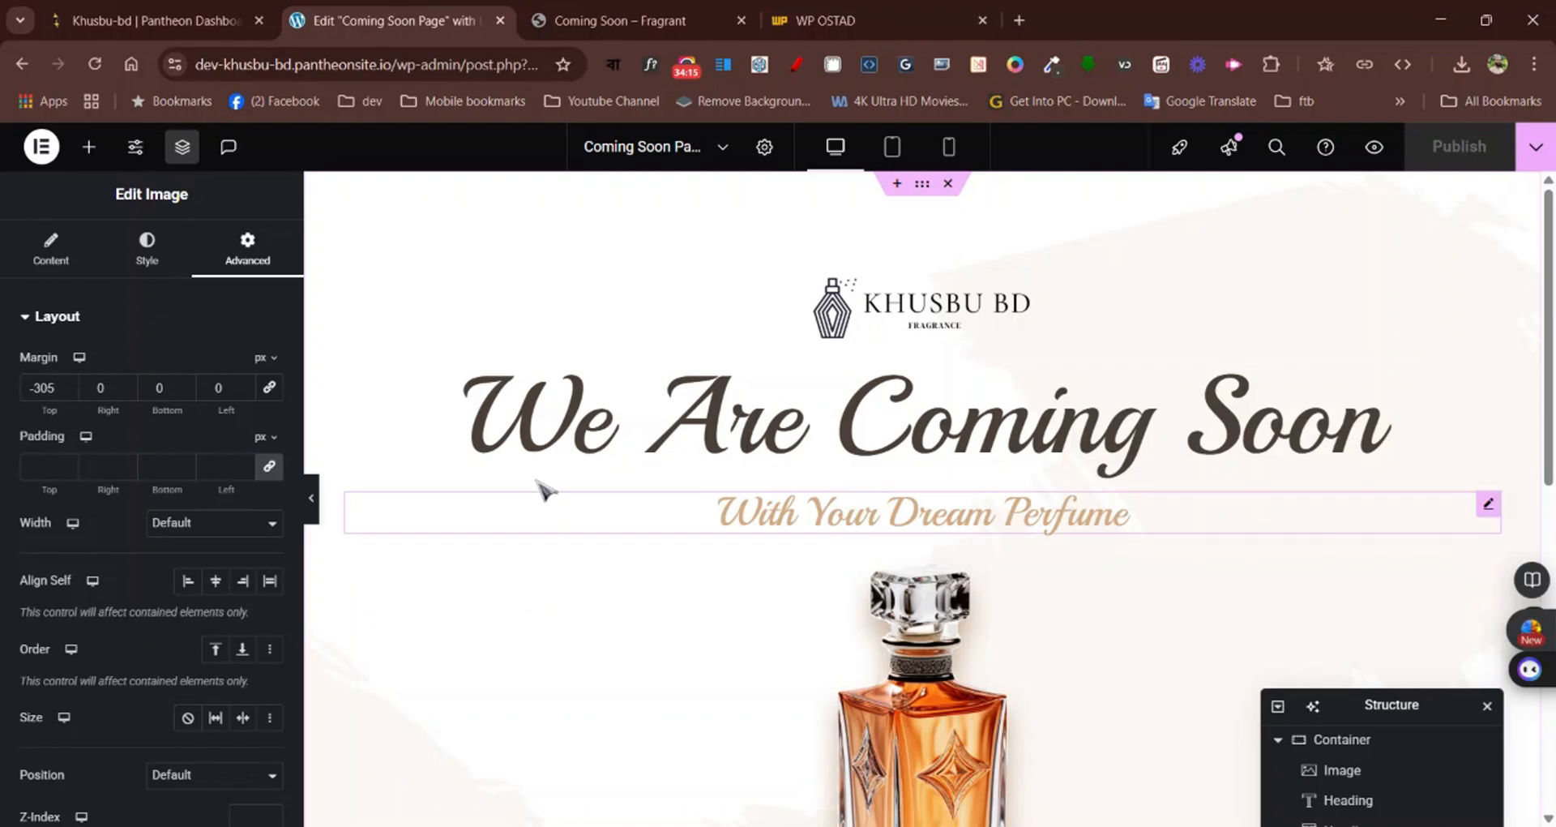
{"action": "left_click", "coordinate": [894, 150]}
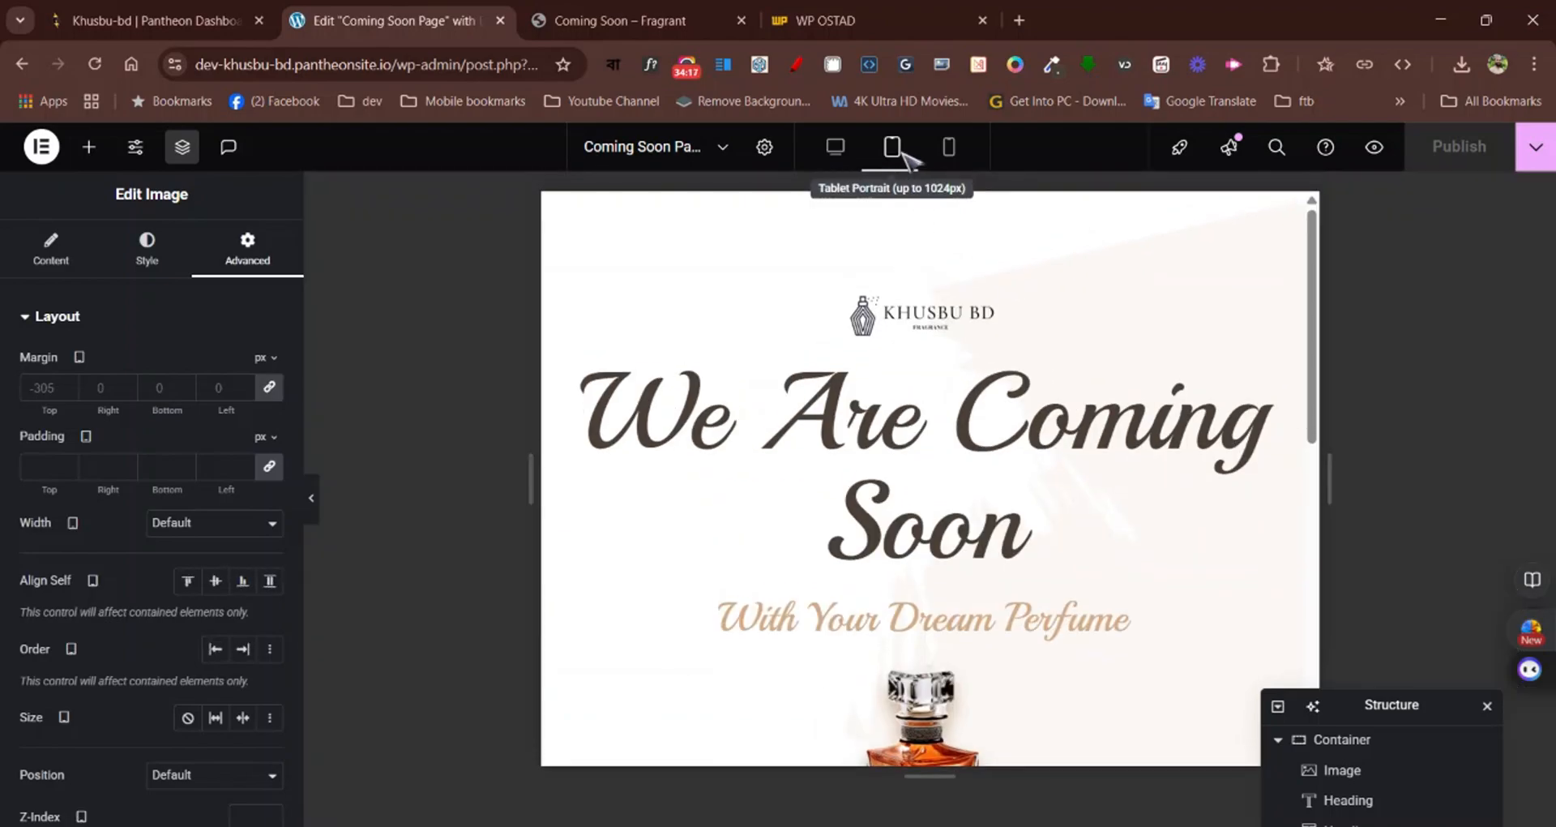
{"action": "scroll", "coordinate": [1072, 422], "scroll_direction": "down", "scroll_amount": 5}
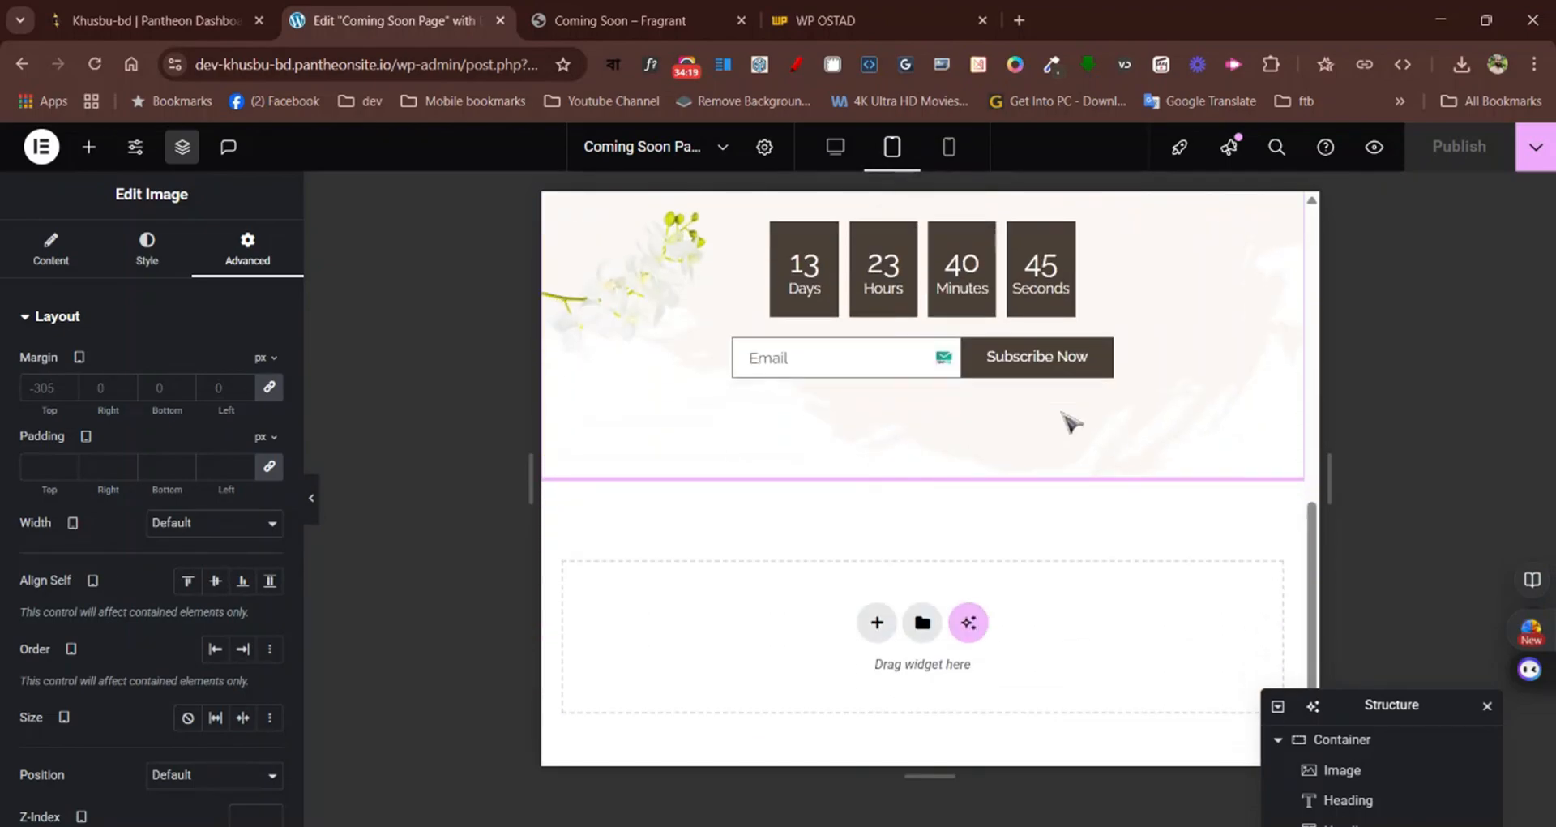
{"action": "scroll", "coordinate": [1072, 422], "scroll_direction": "up", "scroll_amount": 6}
{"action": "scroll", "coordinate": [1069, 420], "scroll_direction": "up", "scroll_amount": 1}
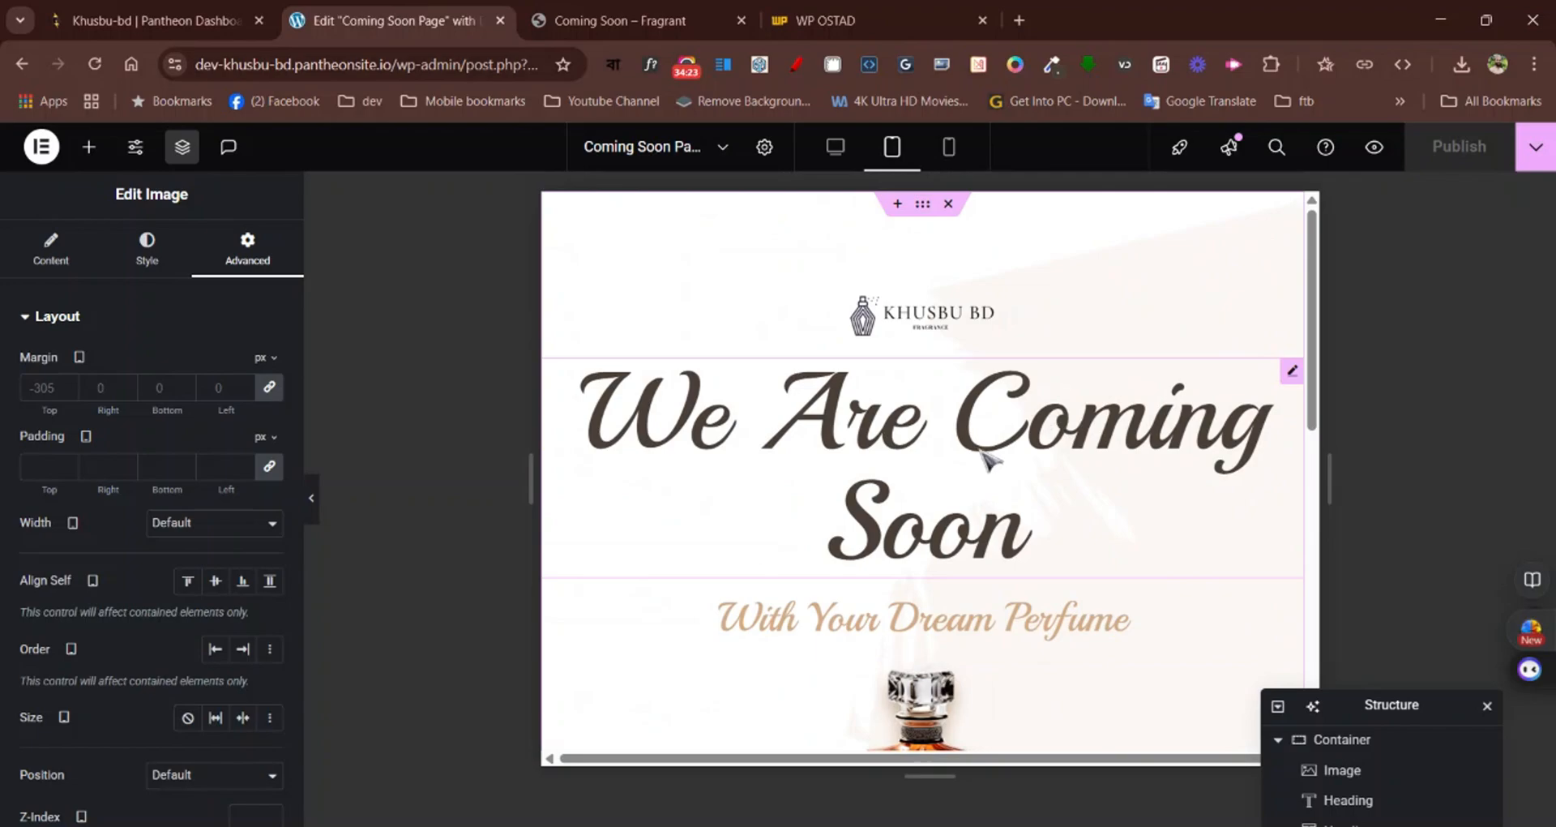
{"action": "left_click", "coordinate": [1293, 372]}
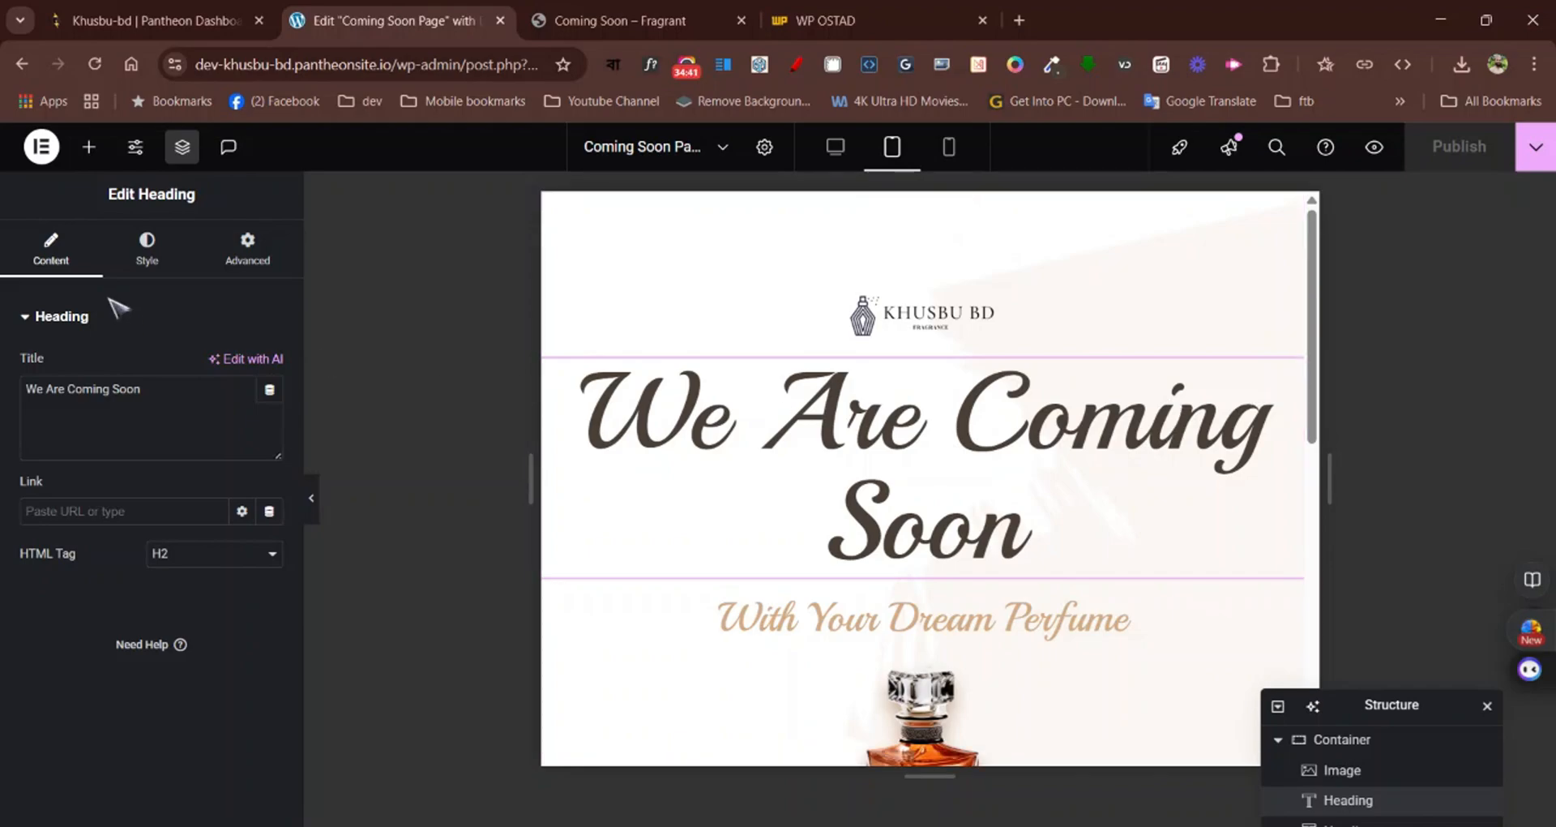
{"action": "left_click", "coordinate": [149, 261]}
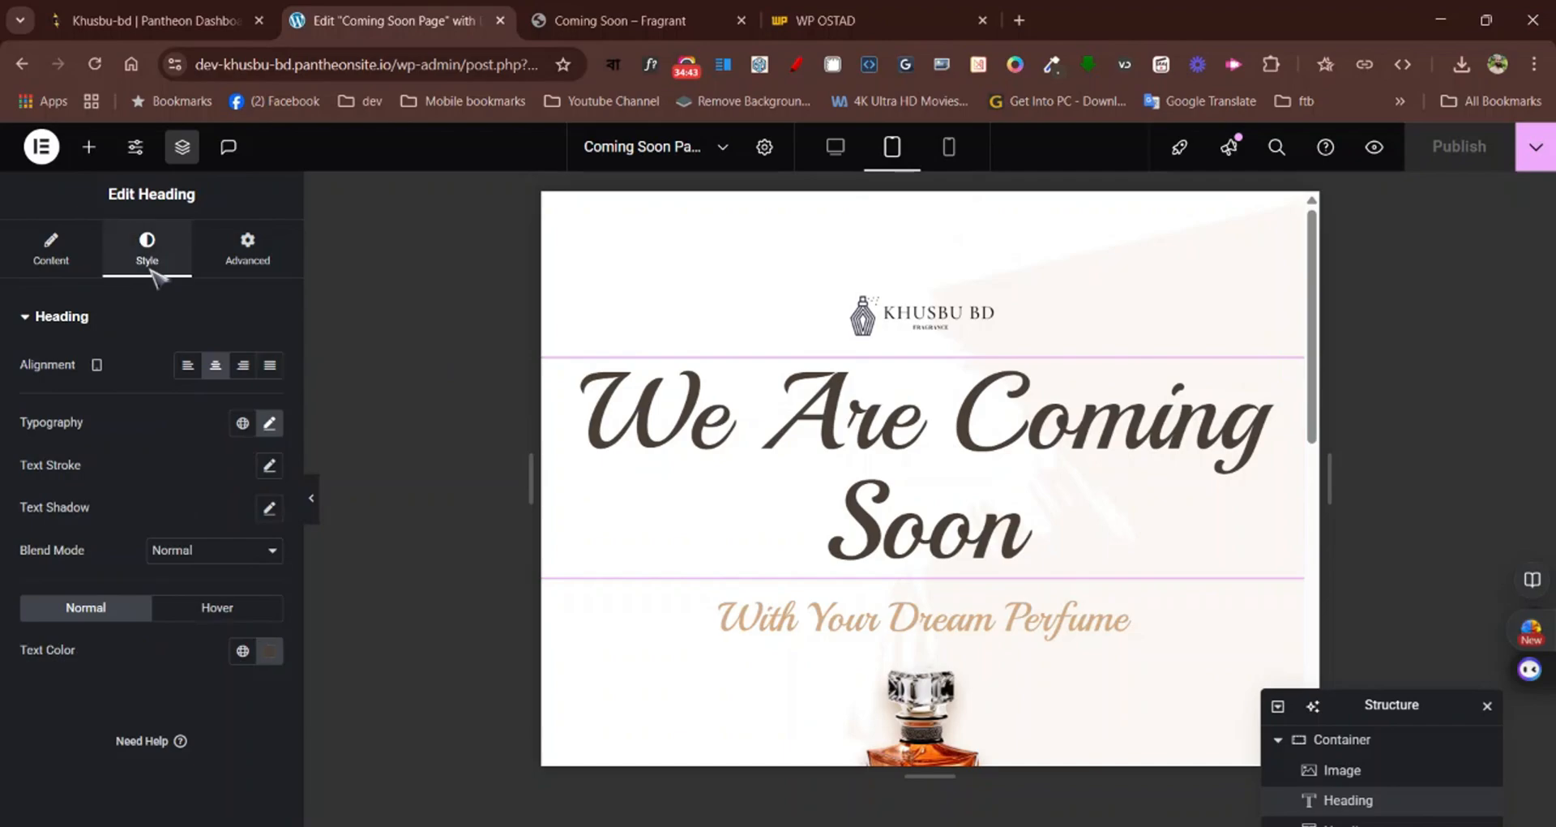
{"action": "left_click", "coordinate": [269, 422]}
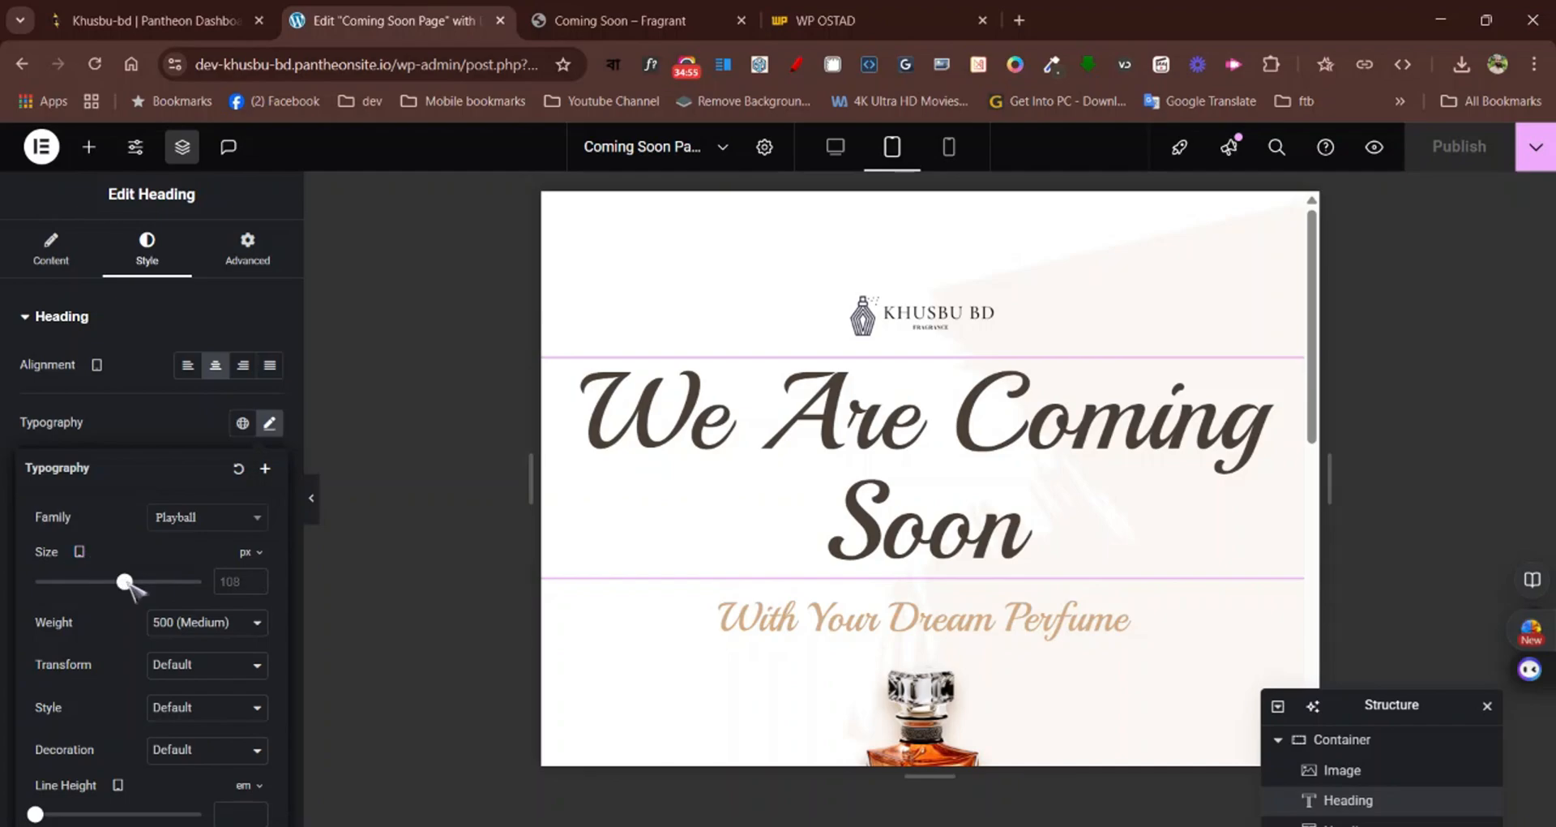
{"action": "left_click_drag", "start_coordinate": [125, 583], "coordinate": [92, 585]}
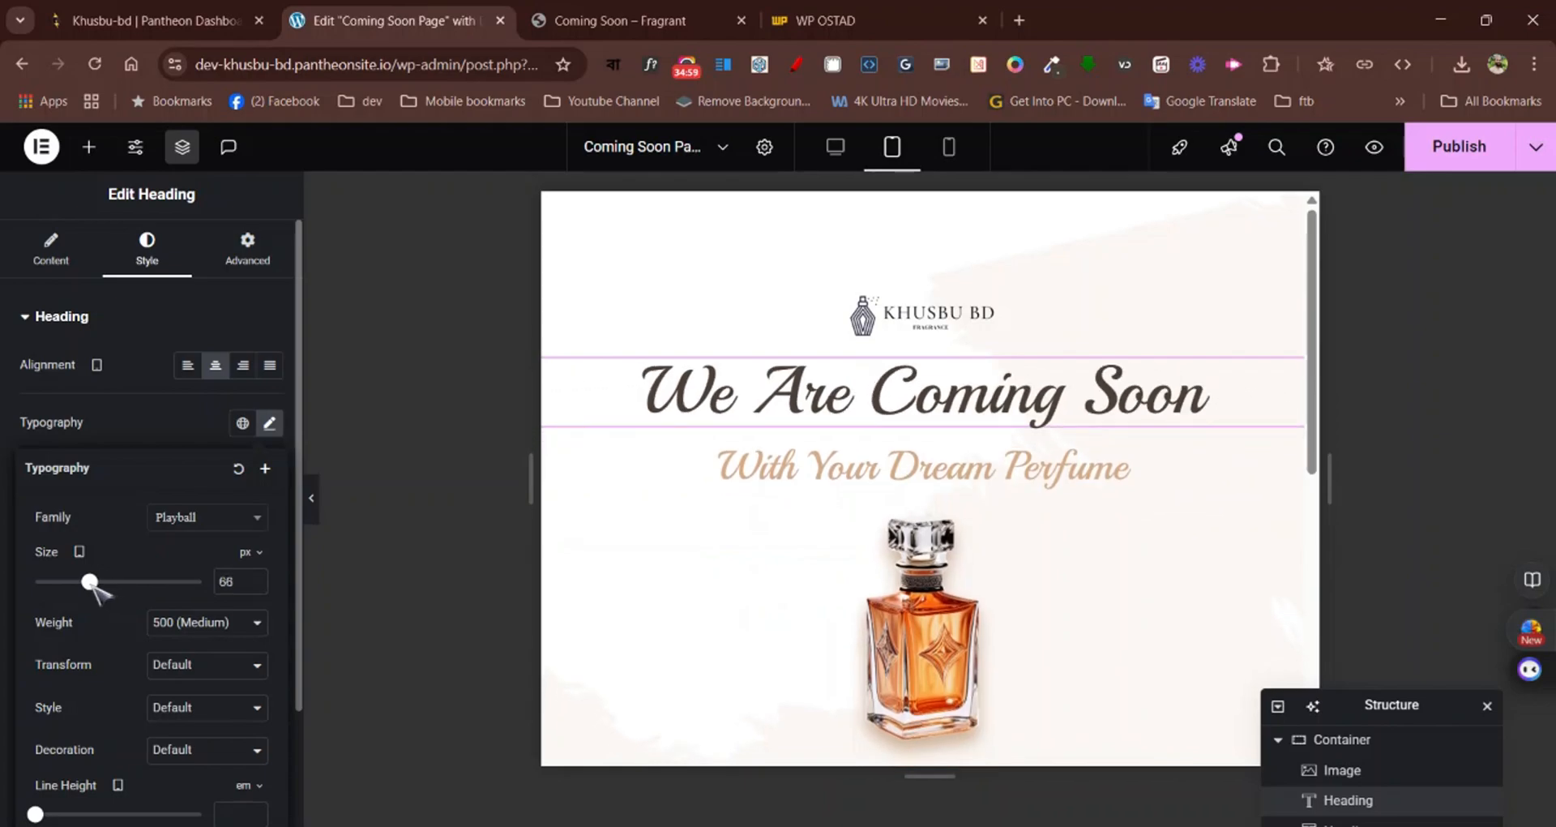
{"action": "left_click", "coordinate": [255, 585]}
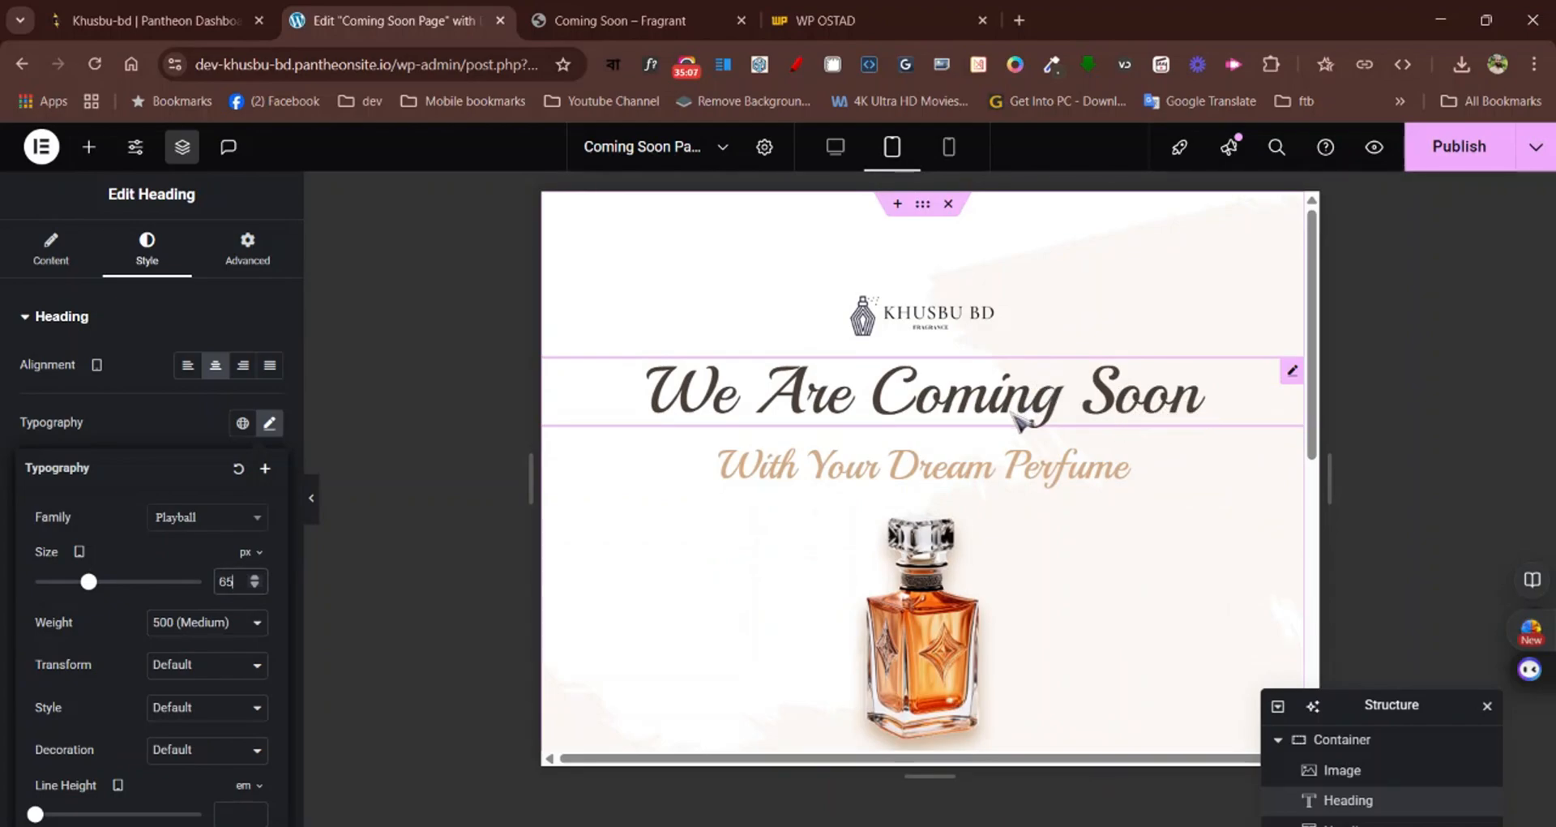
Set the tablet font size of the "With Your Dream Perfume" heading to 35 px
{"action": "left_click", "coordinate": [1180, 470]}
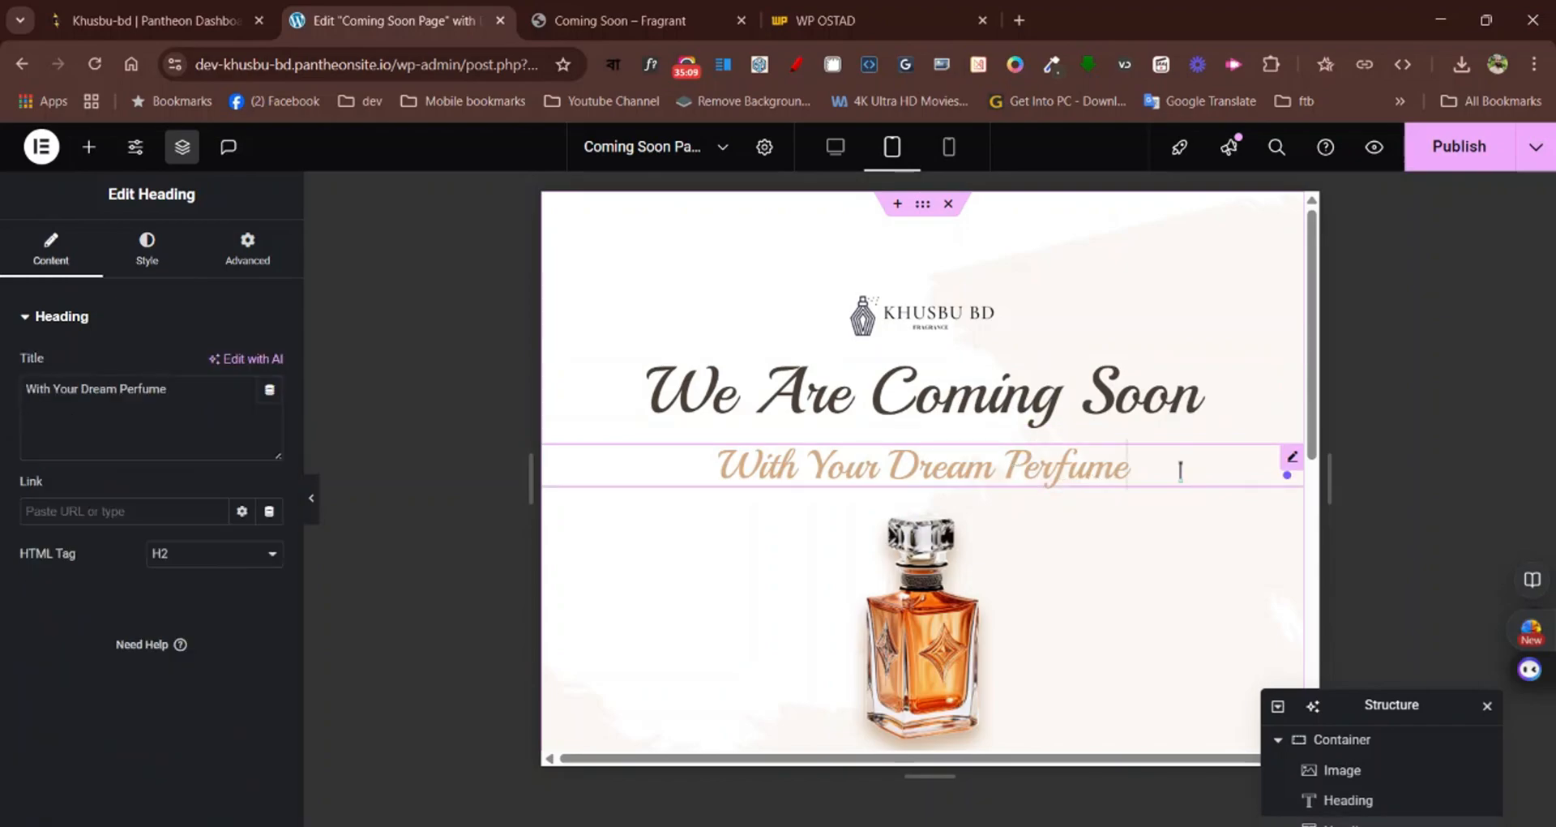
{"action": "left_click", "coordinate": [150, 258]}
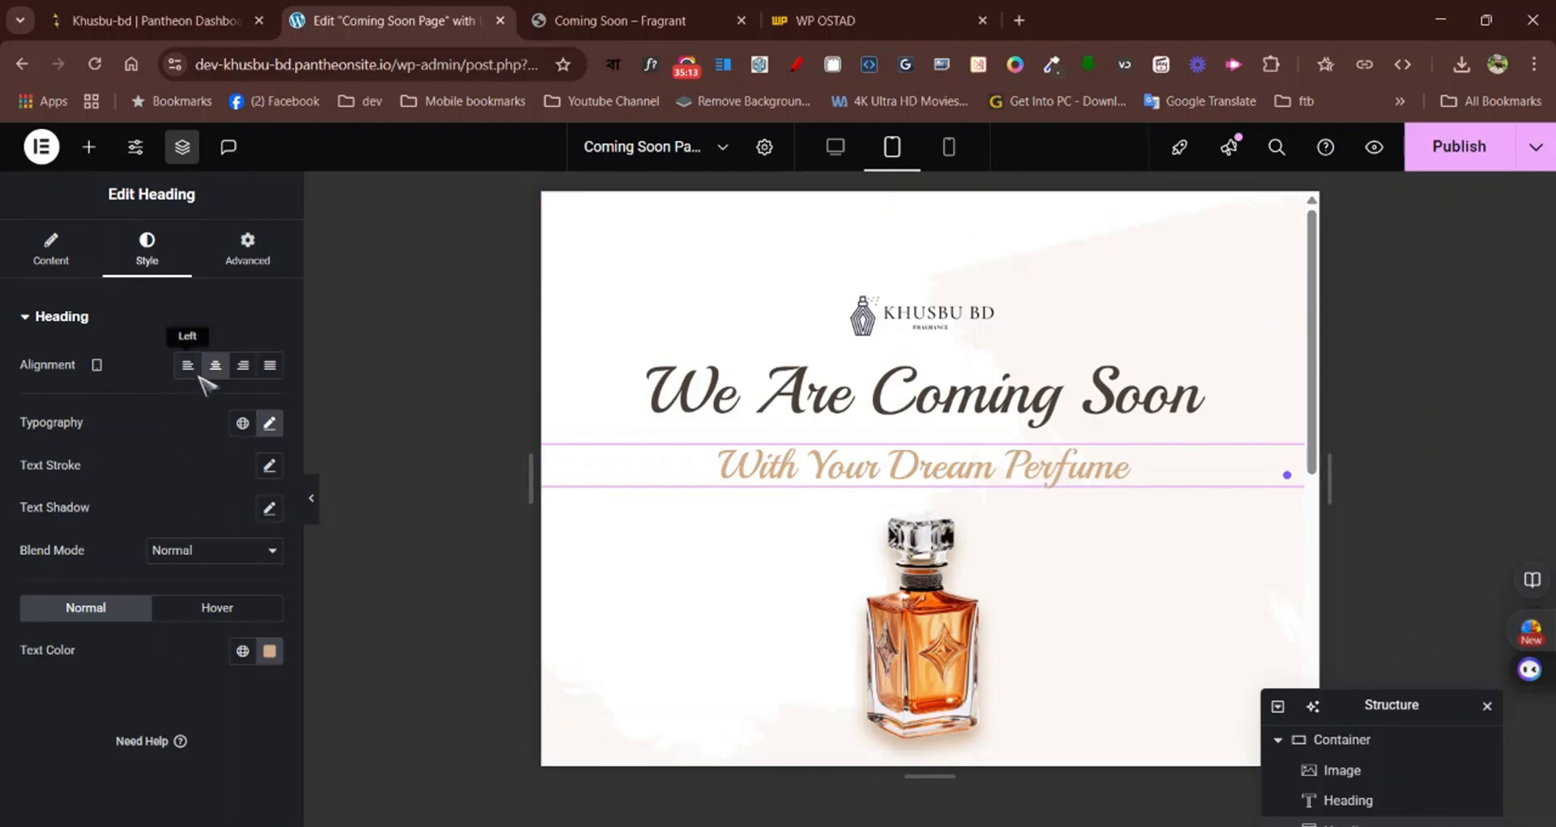
{"action": "left_click", "coordinate": [269, 422]}
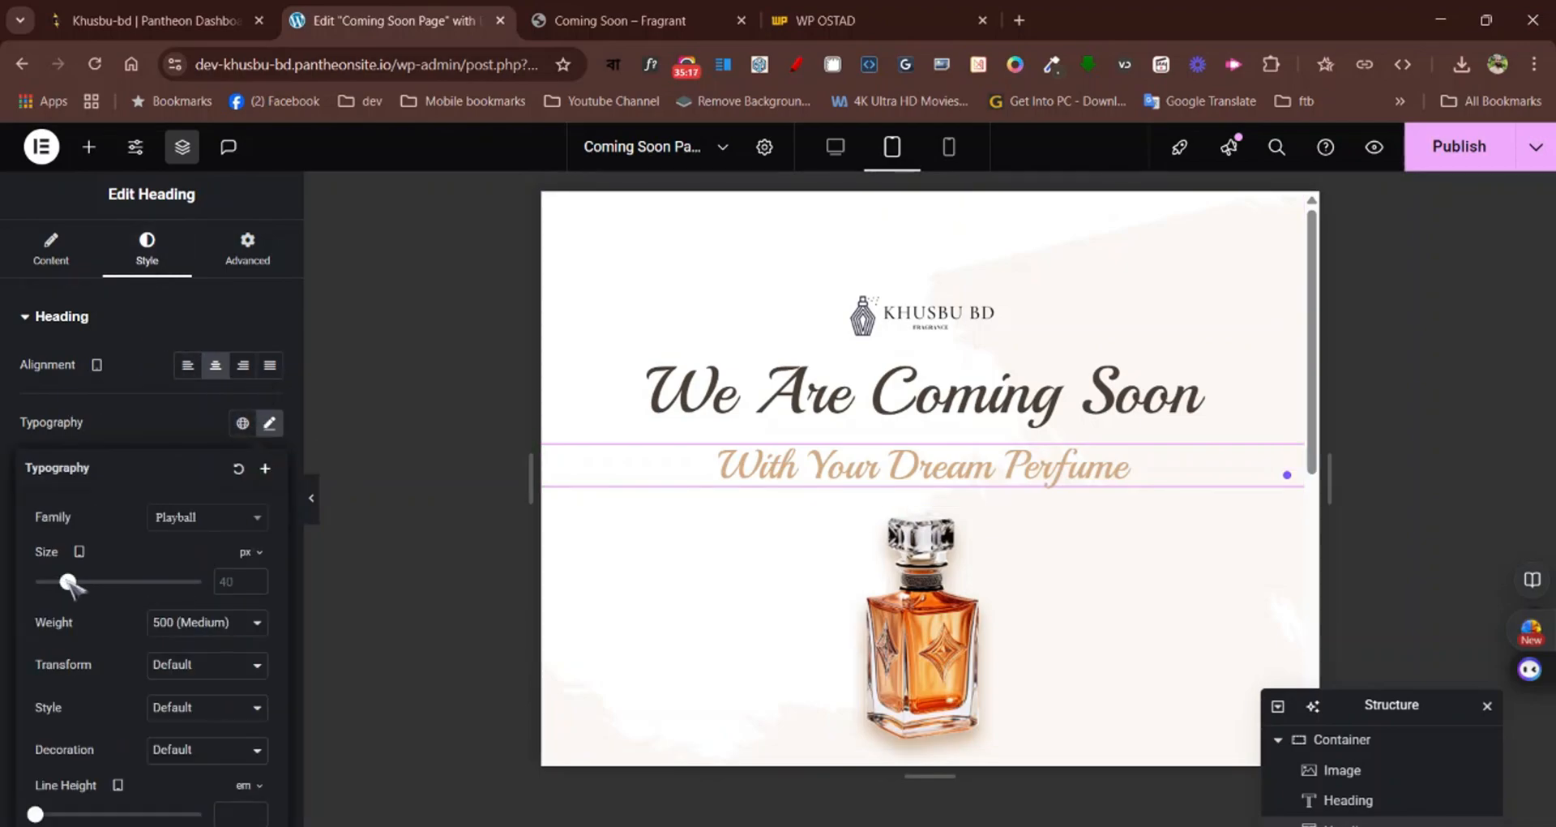
{"action": "left_click_drag", "start_coordinate": [70, 583], "coordinate": [63, 584]}
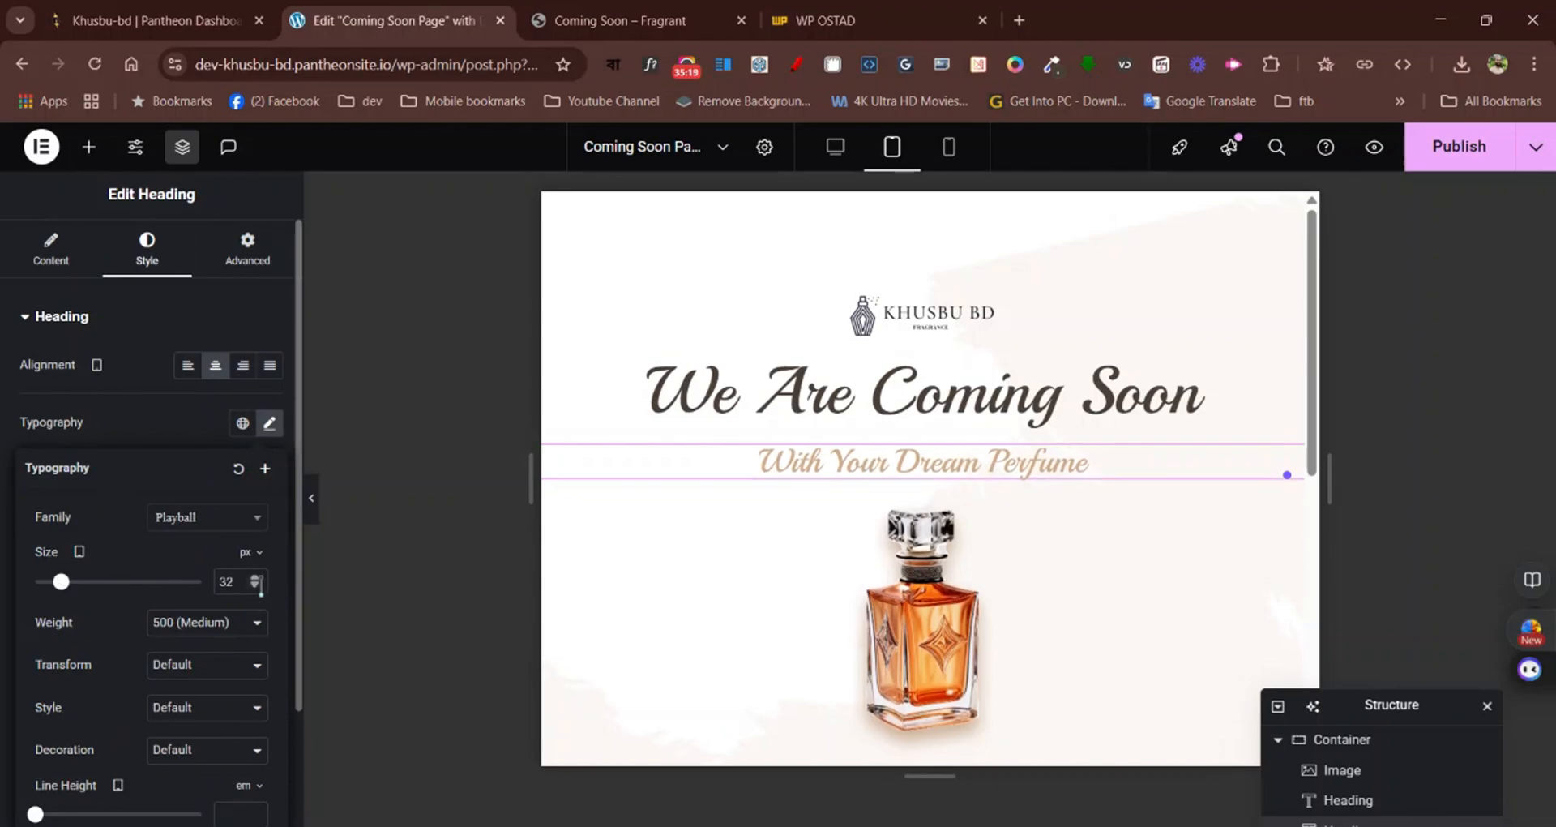
{"action": "left_click", "coordinate": [255, 578]}
{"action": "left_click", "coordinate": [255, 578]}
{"action": "left_click", "coordinate": [255, 578]}
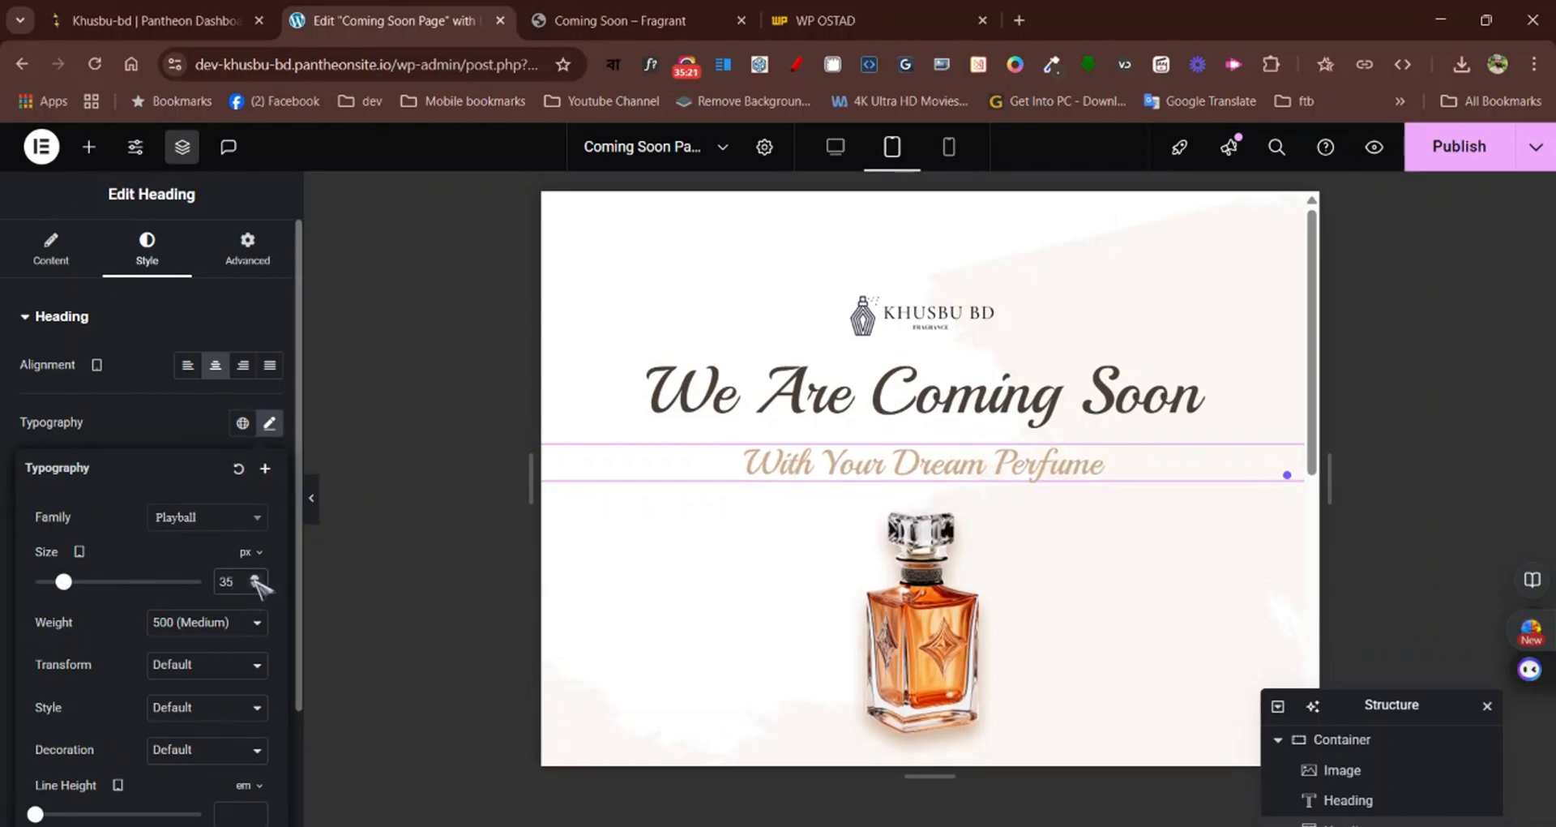
Set the Khusbu BD logo image's tablet width to 30%
{"action": "left_click", "coordinate": [983, 330]}
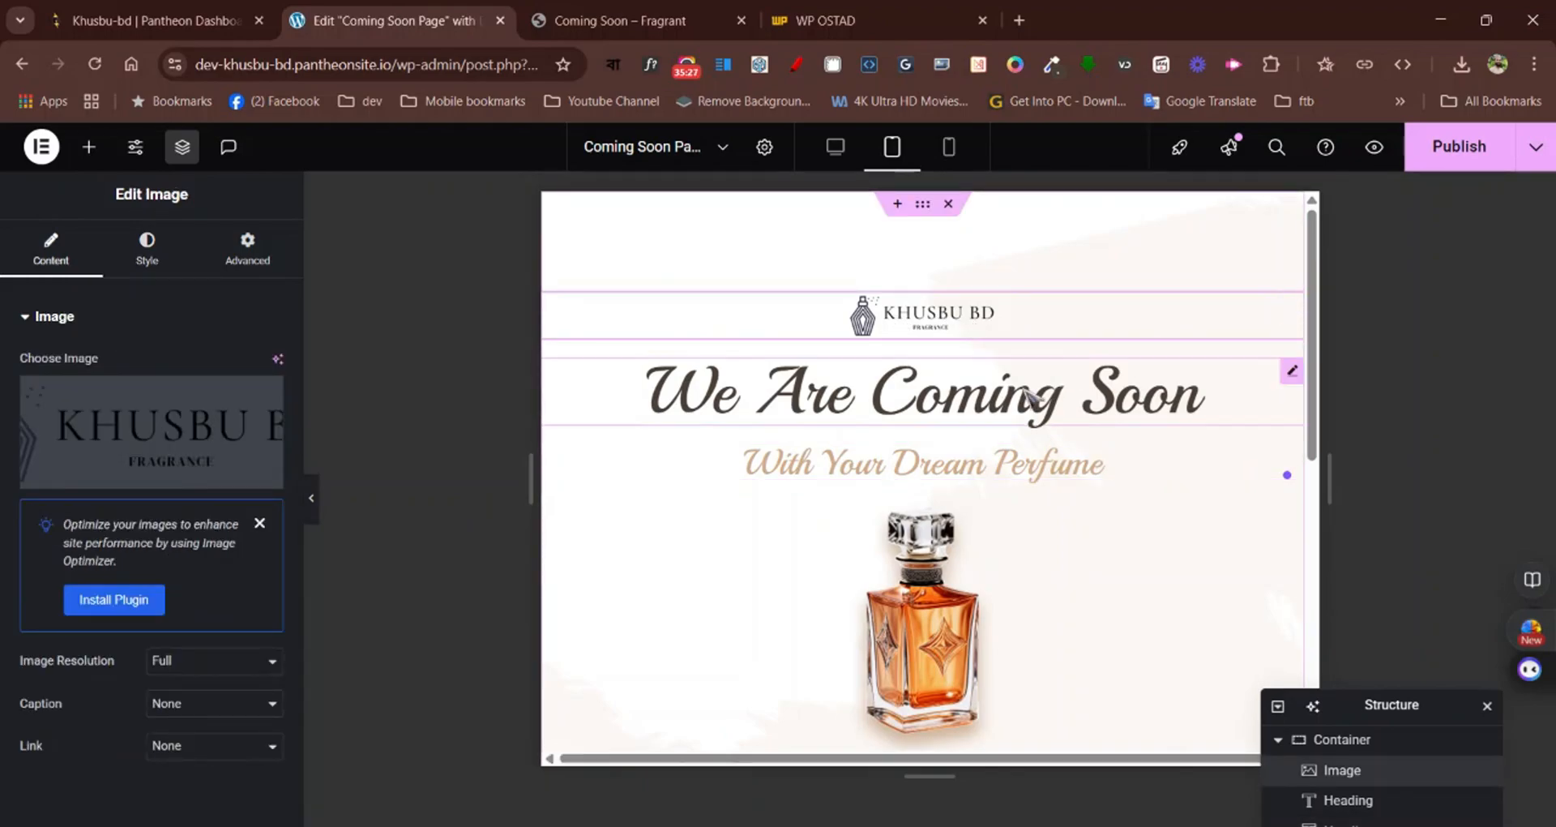
{"action": "left_click", "coordinate": [133, 258]}
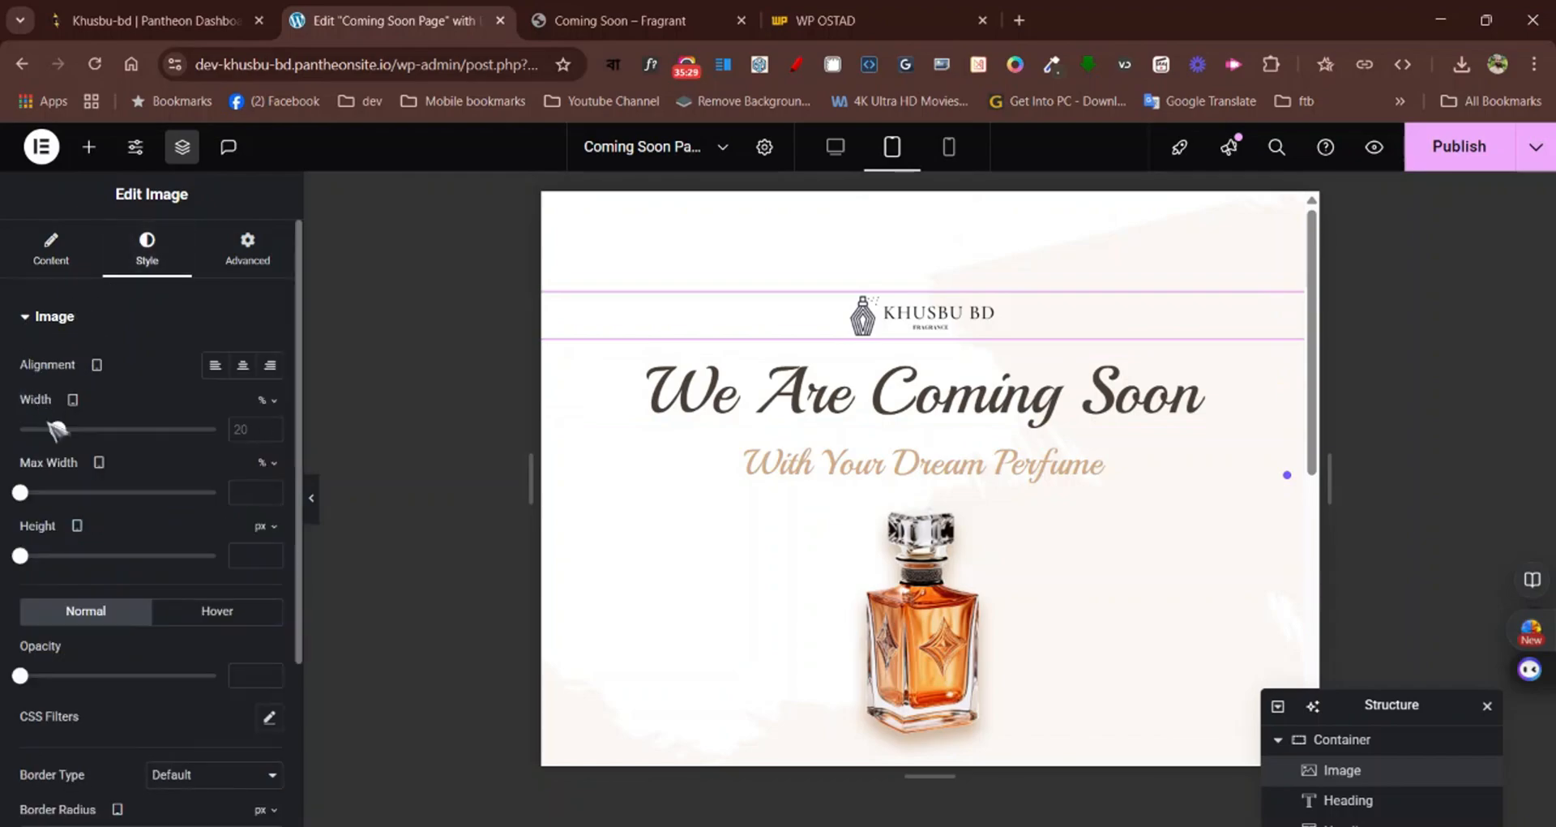
{"action": "left_click_drag", "start_coordinate": [59, 431], "coordinate": [79, 432]}
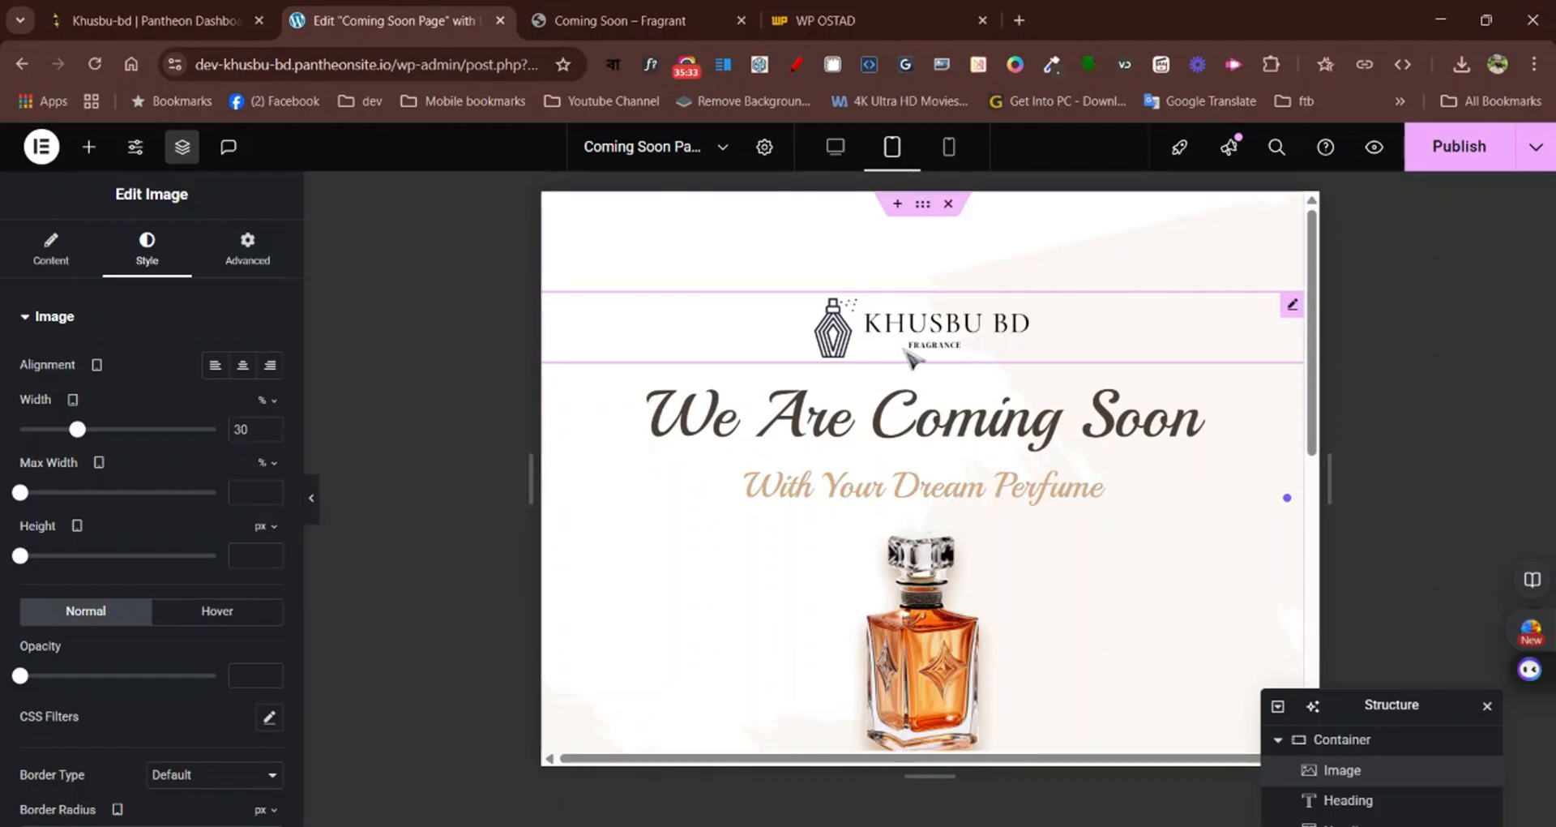
Check the tablet layout down to the subscribe form, and switch to the mobile portrait view to examine the whole page there
{"action": "scroll", "coordinate": [909, 356], "scroll_direction": "down", "scroll_amount": 5}
{"action": "scroll", "coordinate": [933, 373], "scroll_direction": "up", "scroll_amount": 5}
{"action": "scroll", "coordinate": [952, 379], "scroll_direction": "down", "scroll_amount": 5}
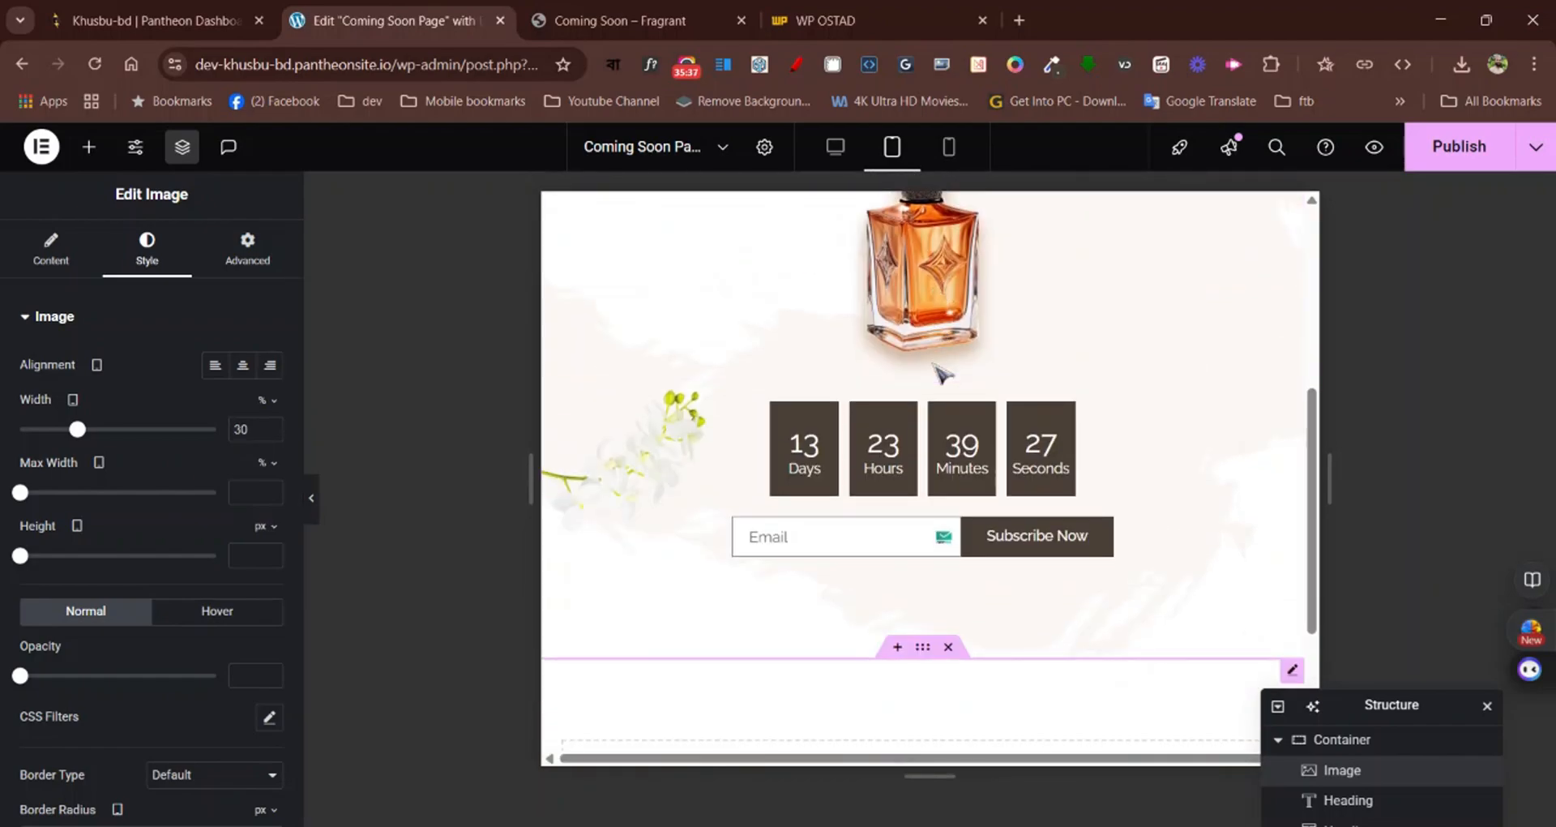
{"action": "scroll", "coordinate": [940, 373], "scroll_direction": "up", "scroll_amount": 5}
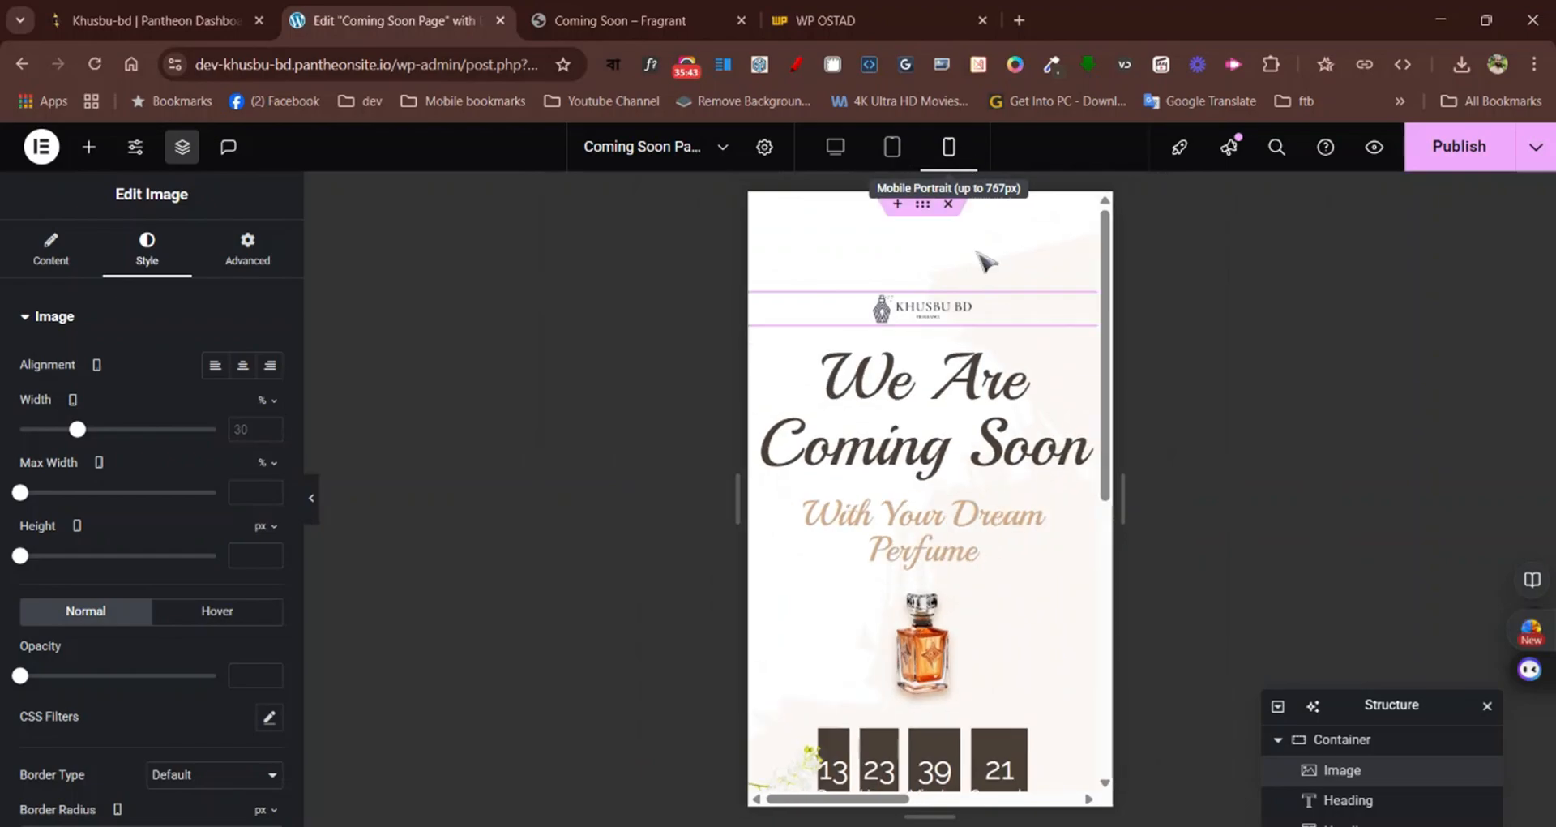
{"action": "scroll", "coordinate": [932, 405], "scroll_direction": "down", "scroll_amount": 6}
{"action": "scroll", "coordinate": [933, 389], "scroll_direction": "up", "scroll_amount": 3}
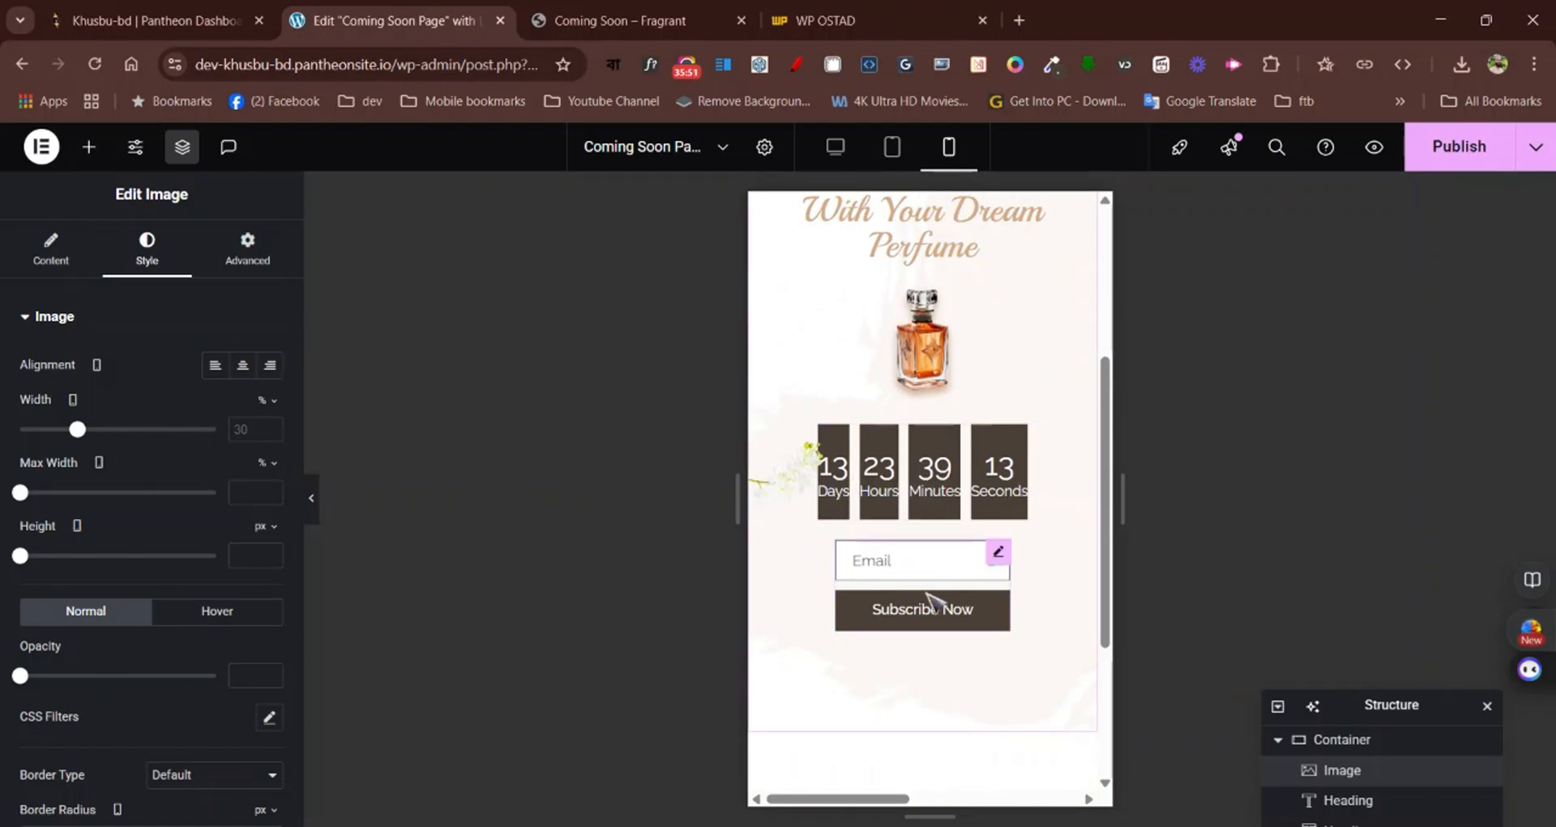
{"action": "scroll", "coordinate": [938, 604], "scroll_direction": "up", "scroll_amount": 4}
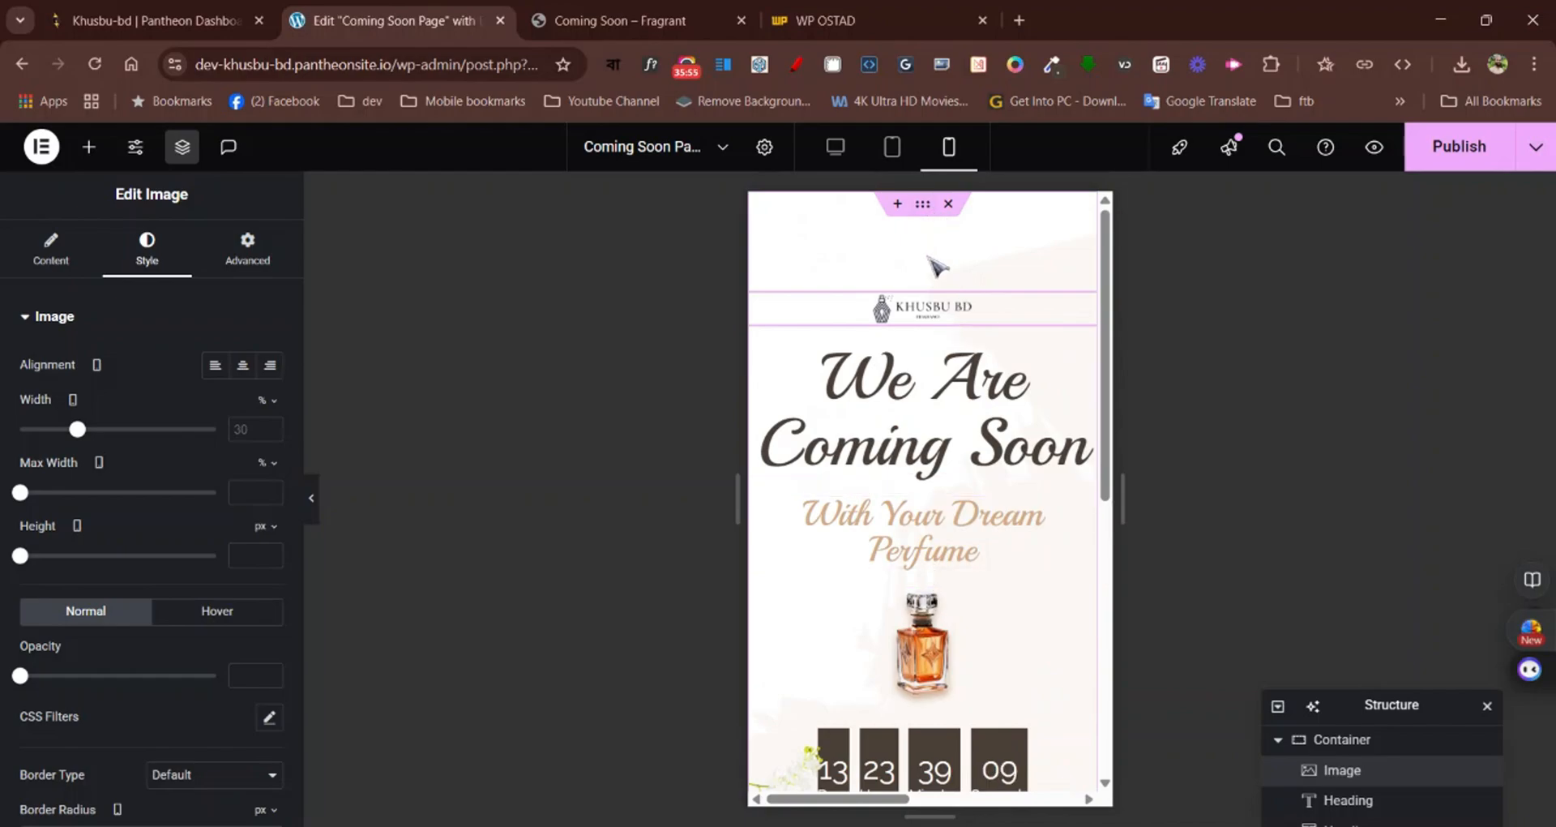
{"action": "scroll", "coordinate": [1063, 535], "scroll_direction": "down", "scroll_amount": 5}
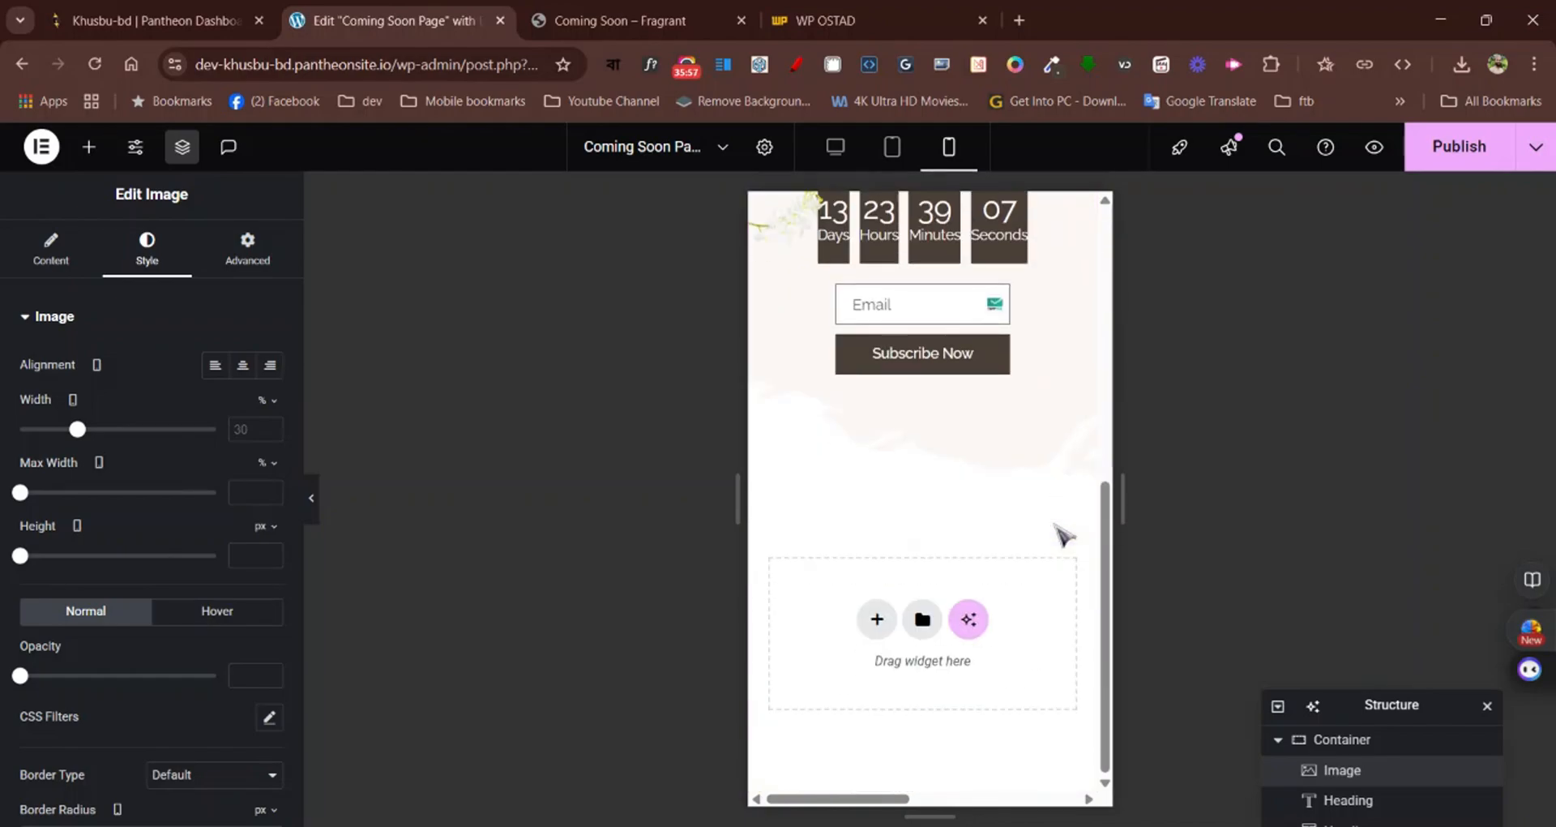
{"action": "scroll", "coordinate": [1063, 535], "scroll_direction": "up", "scroll_amount": 5}
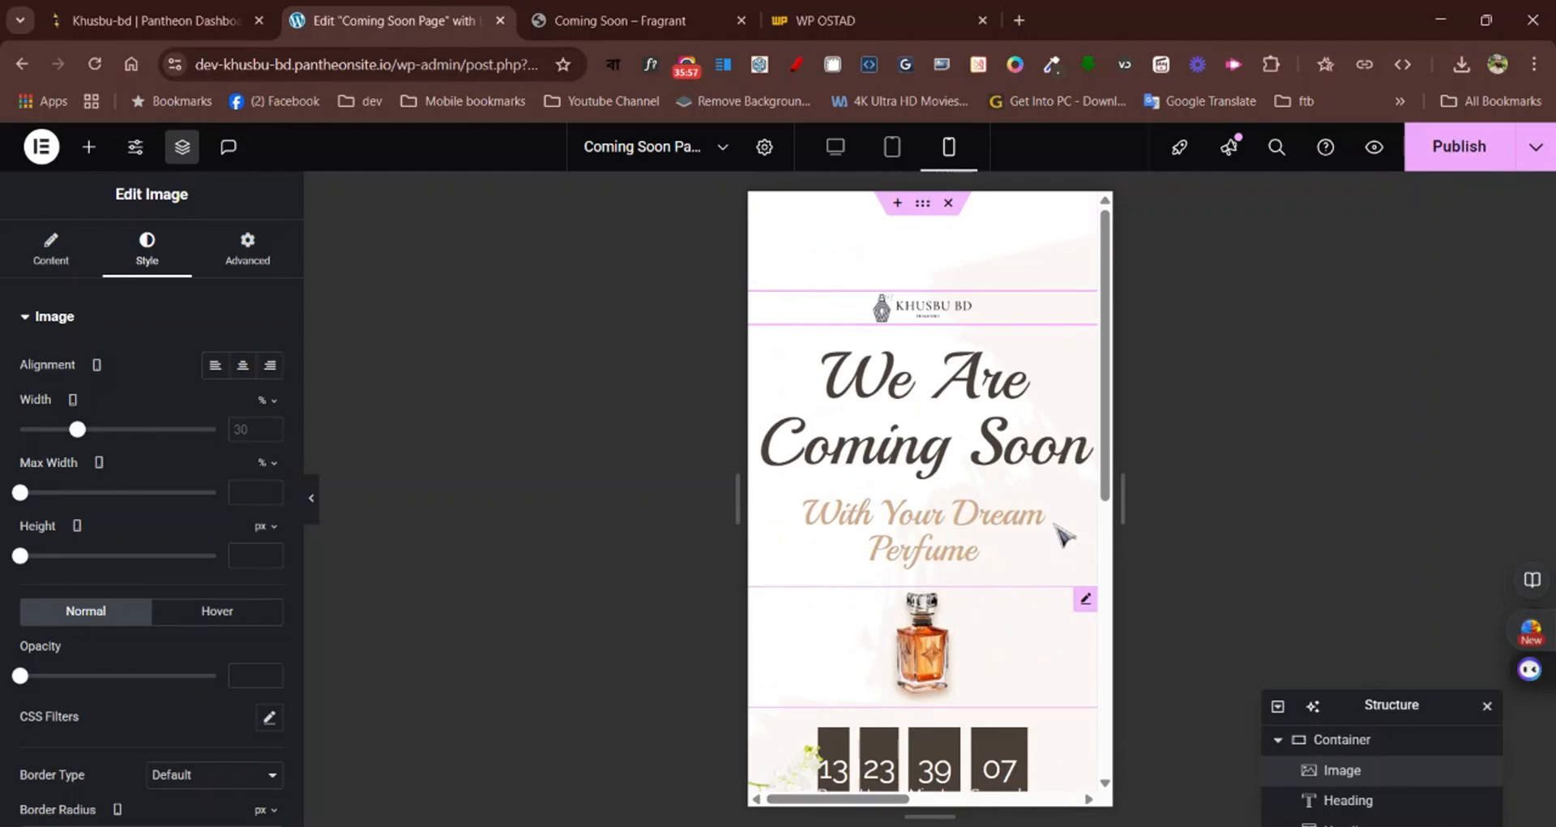
Unlink the main container's mobile padding and set it to 50 px top and bottom with 0 on the sides
{"action": "left_click", "coordinate": [922, 204]}
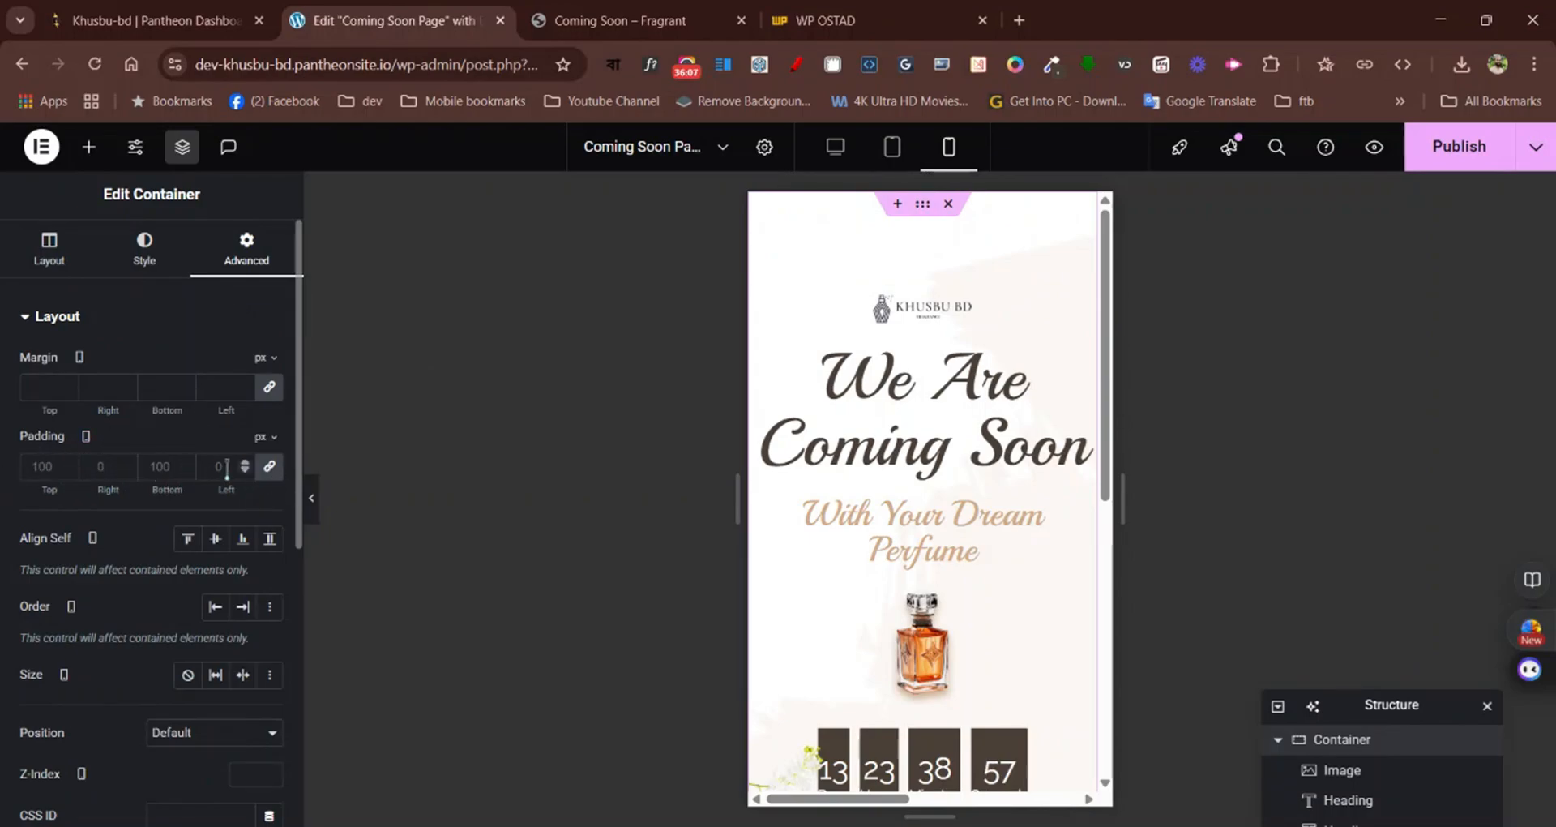
{"action": "left_click", "coordinate": [270, 467]}
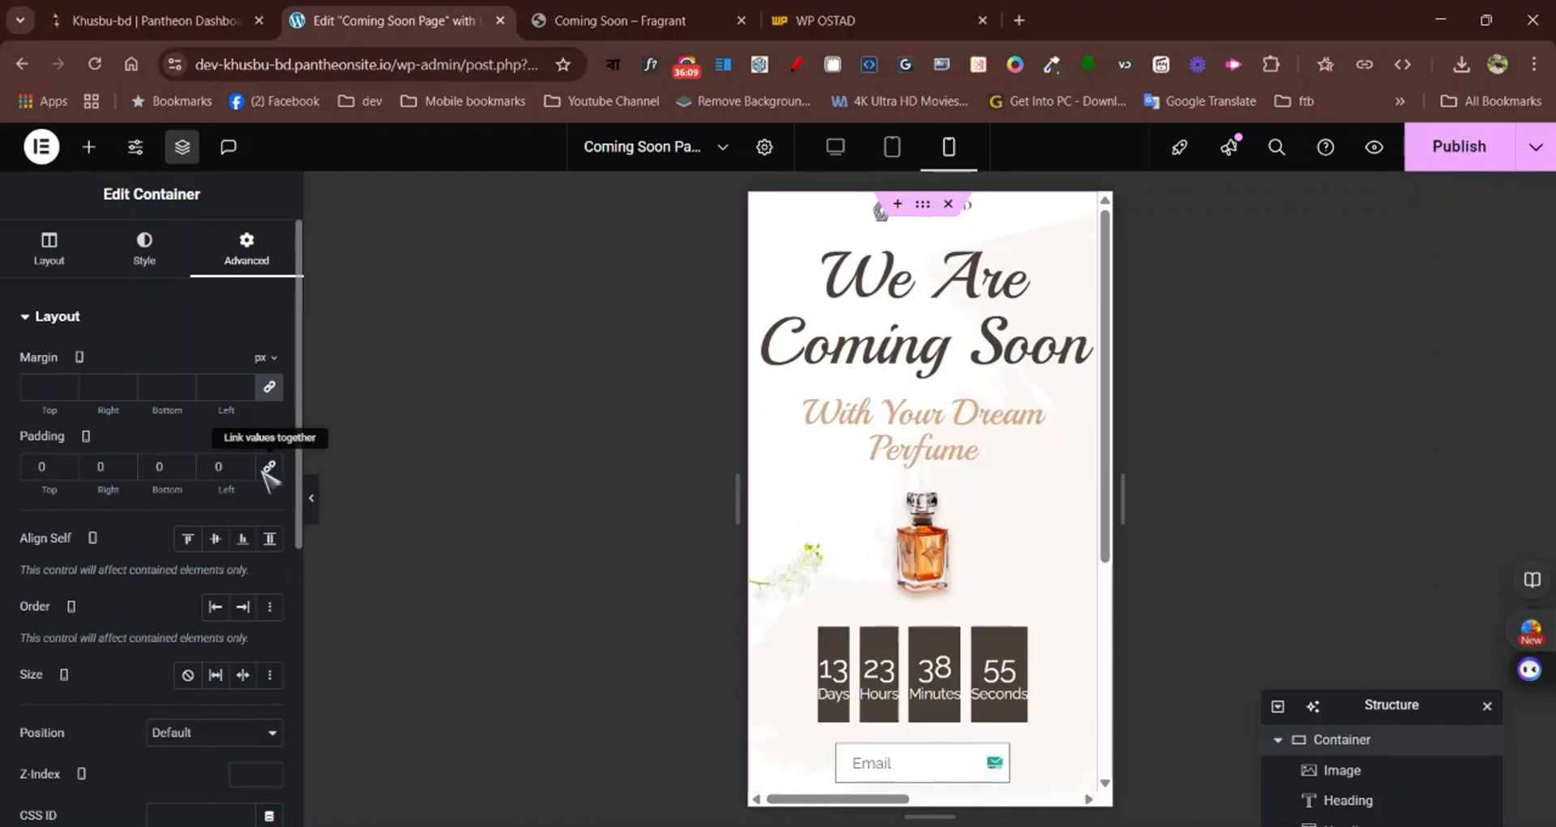
{"action": "left_click", "coordinate": [32, 463]}
{"action": "type", "text": "5"}
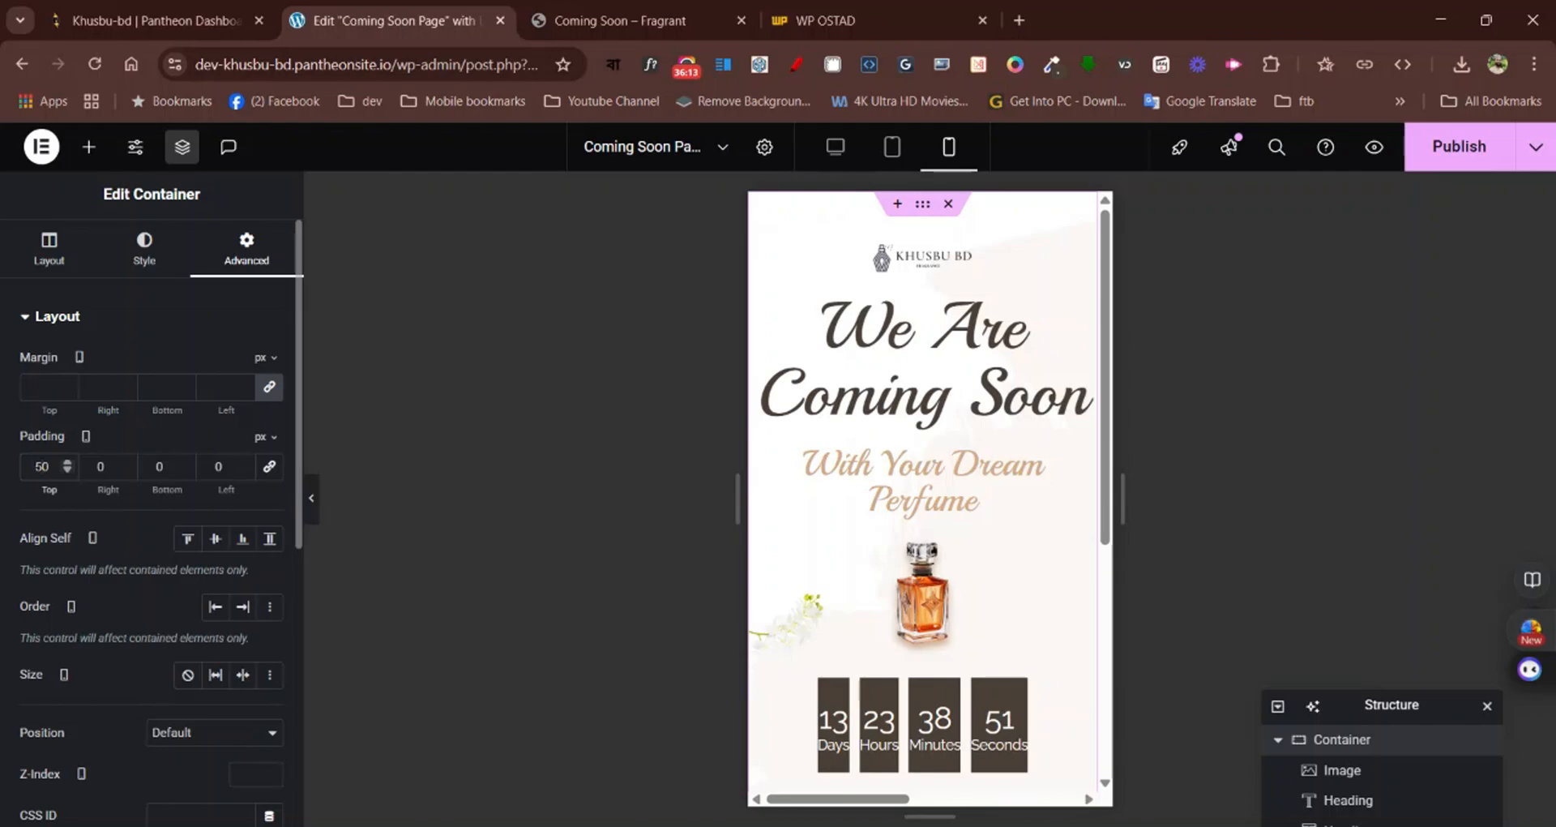
{"action": "left_click", "coordinate": [151, 458]}
{"action": "type", "text": "50"}
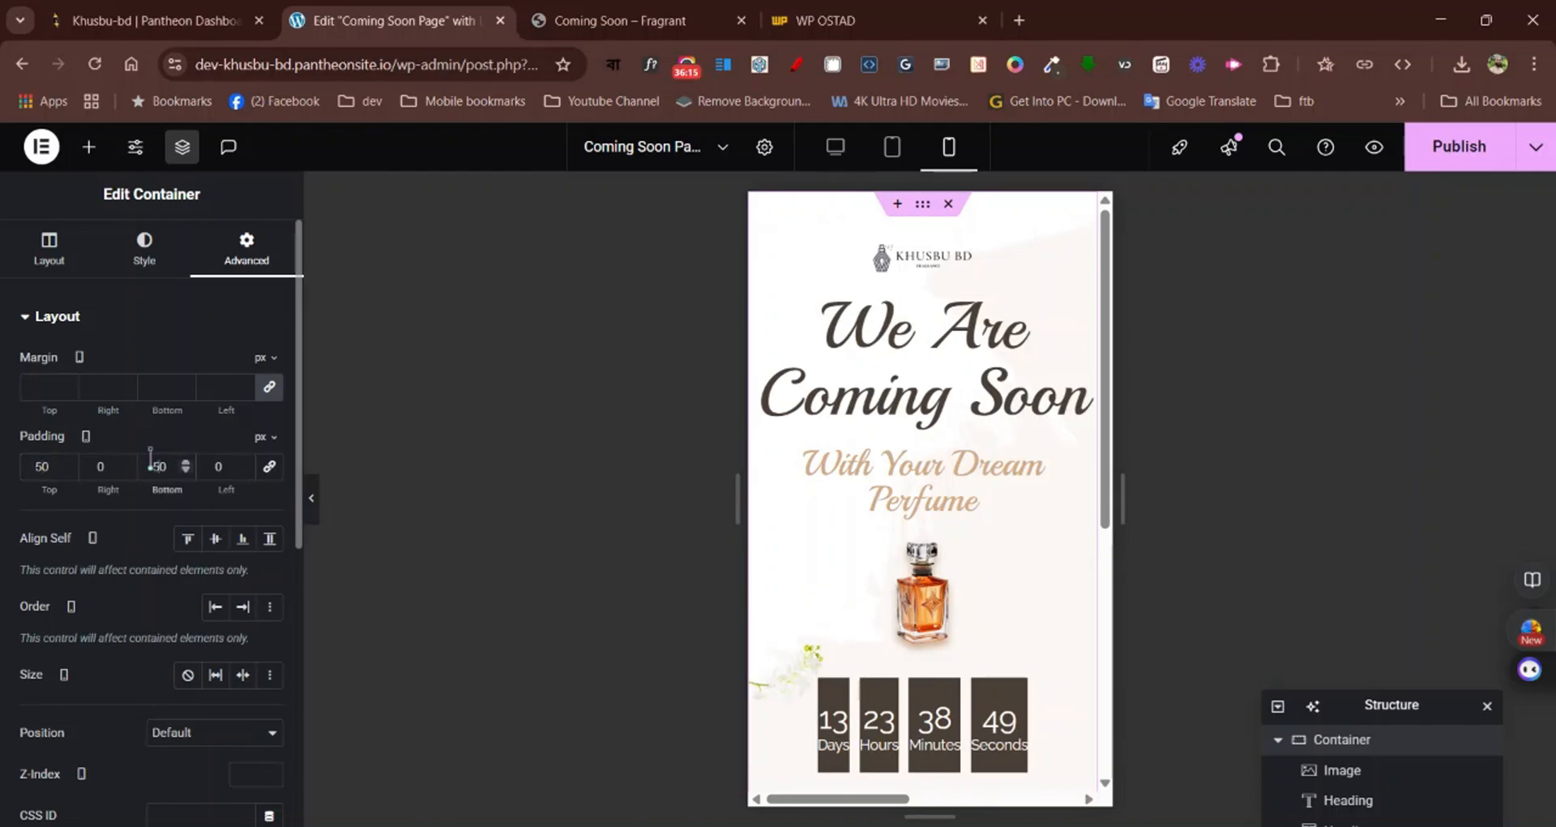
{"action": "scroll", "coordinate": [892, 373], "scroll_direction": "down", "scroll_amount": 5}
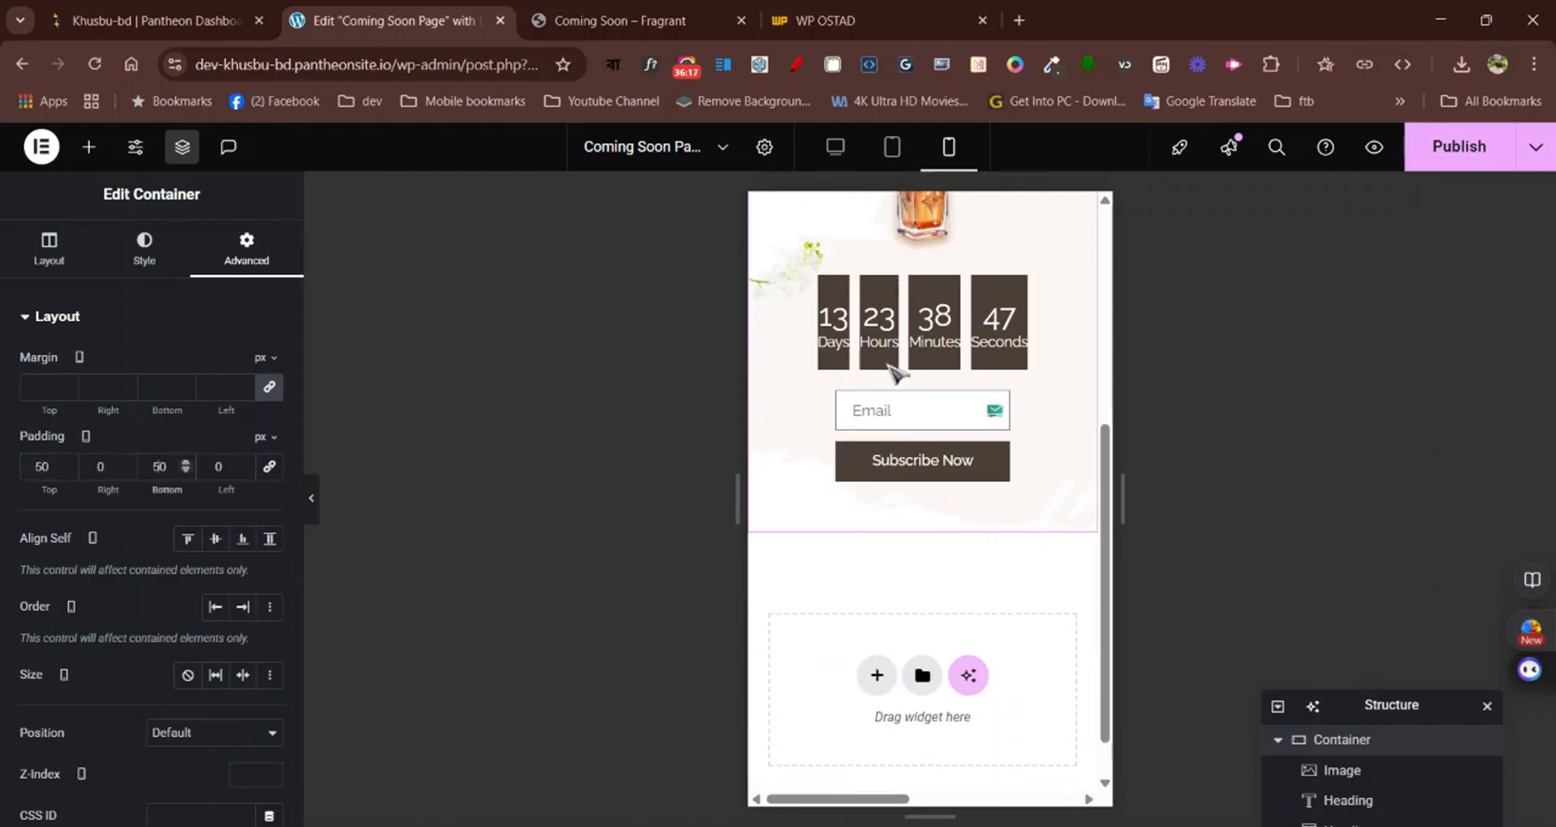
{"action": "scroll", "coordinate": [889, 373], "scroll_direction": "up", "scroll_amount": 5}
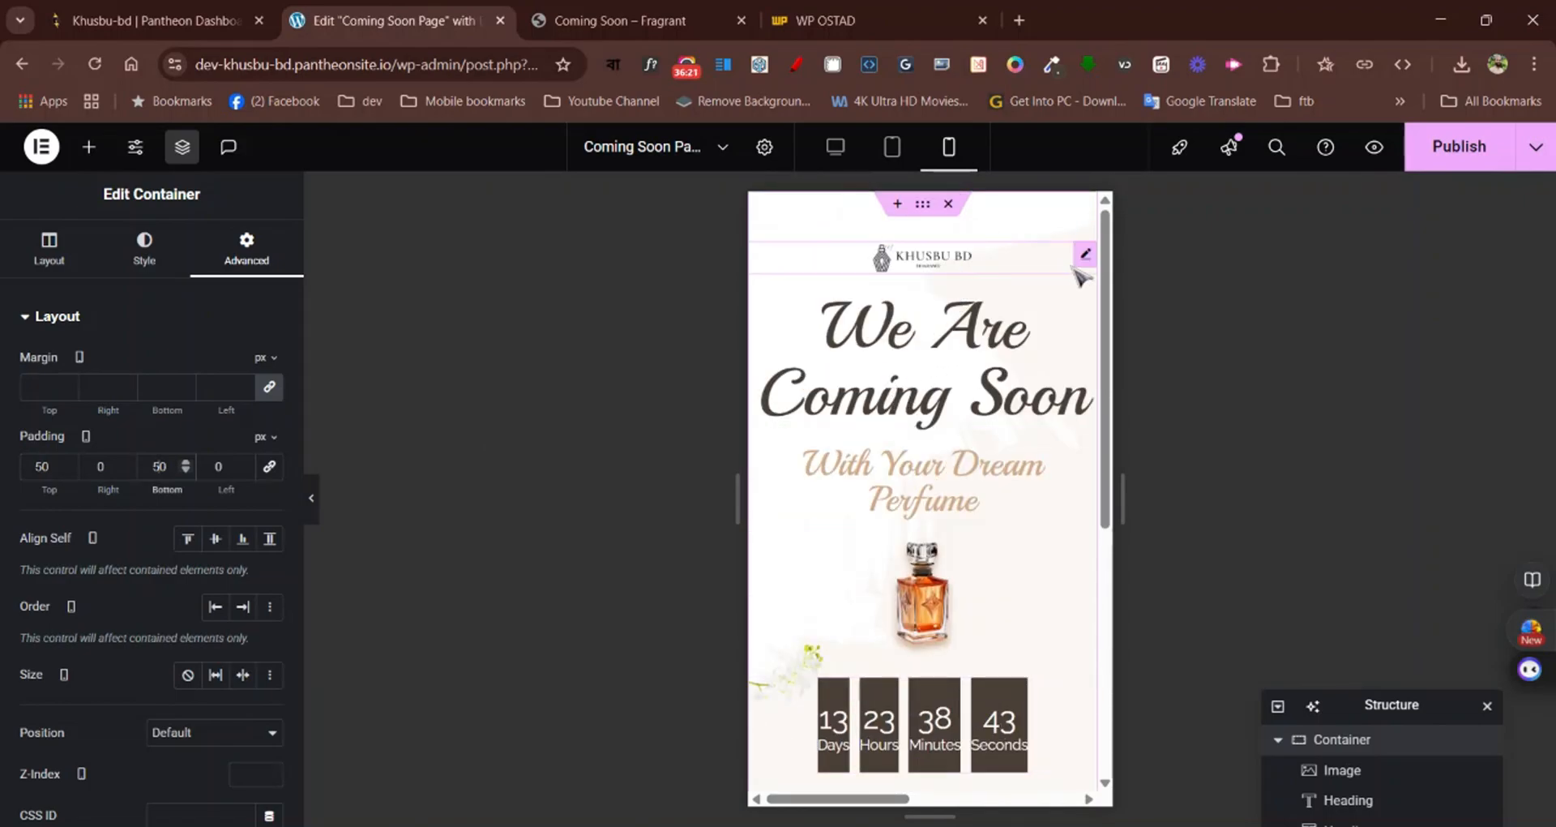
Set the Khusbu BD logo image's mobile width to 65%
{"action": "left_click", "coordinate": [1086, 254]}
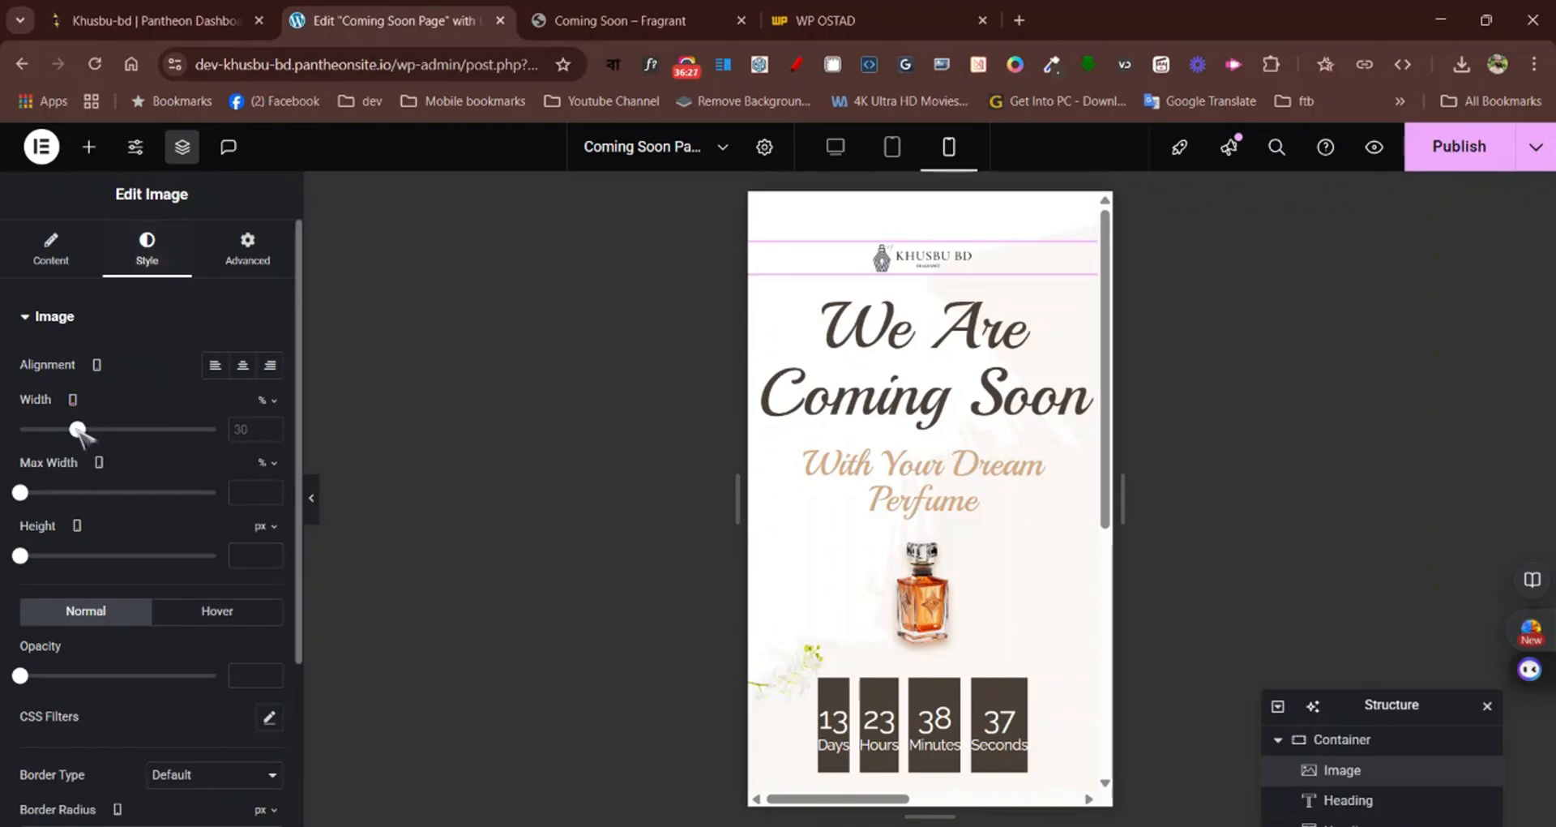
{"action": "left_click_drag", "start_coordinate": [77, 429], "coordinate": [151, 422]}
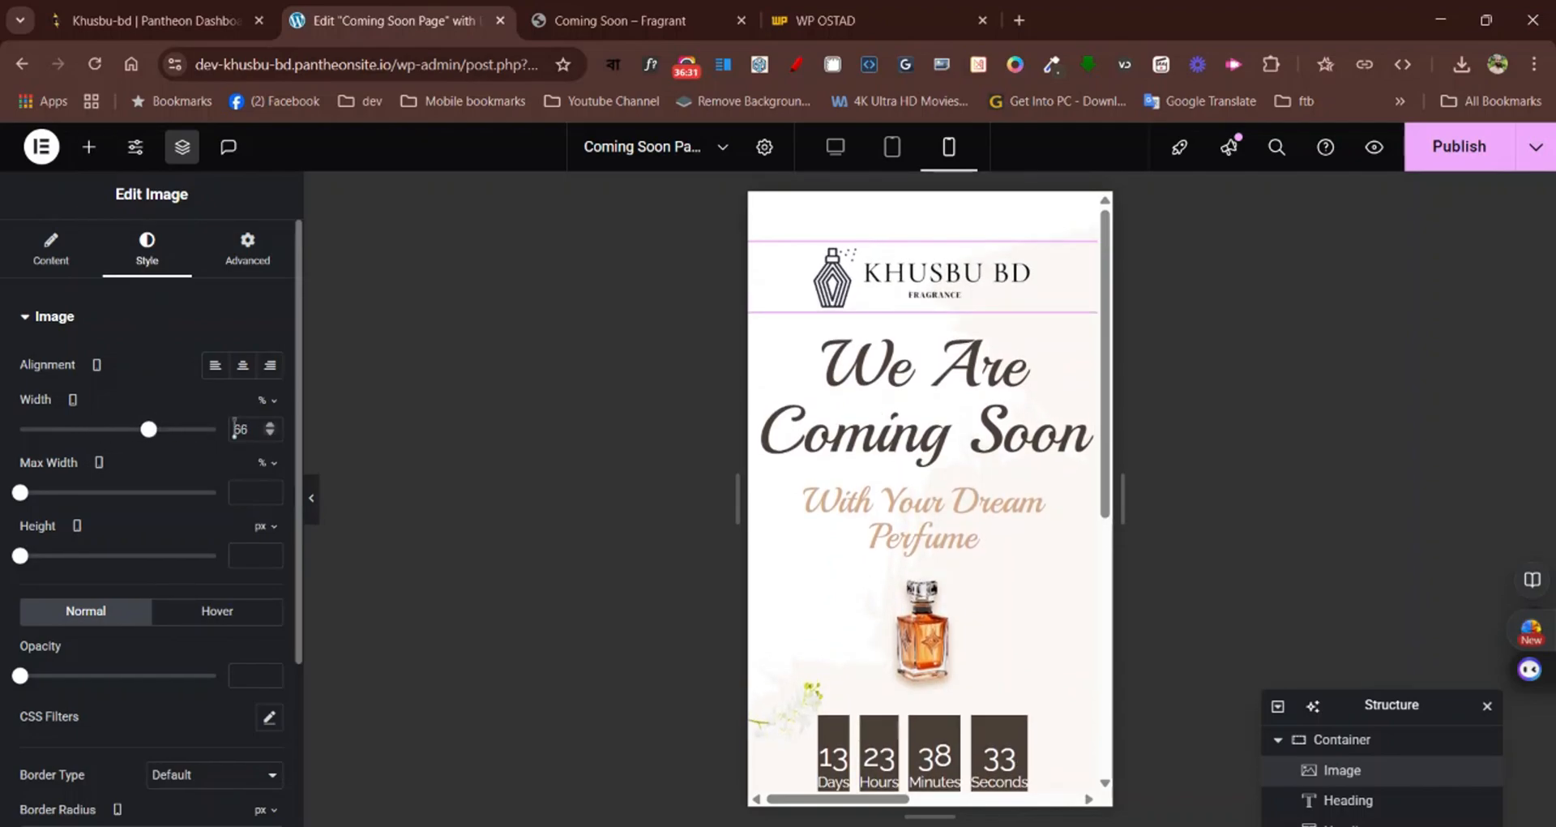
{"action": "left_click", "coordinate": [272, 433]}
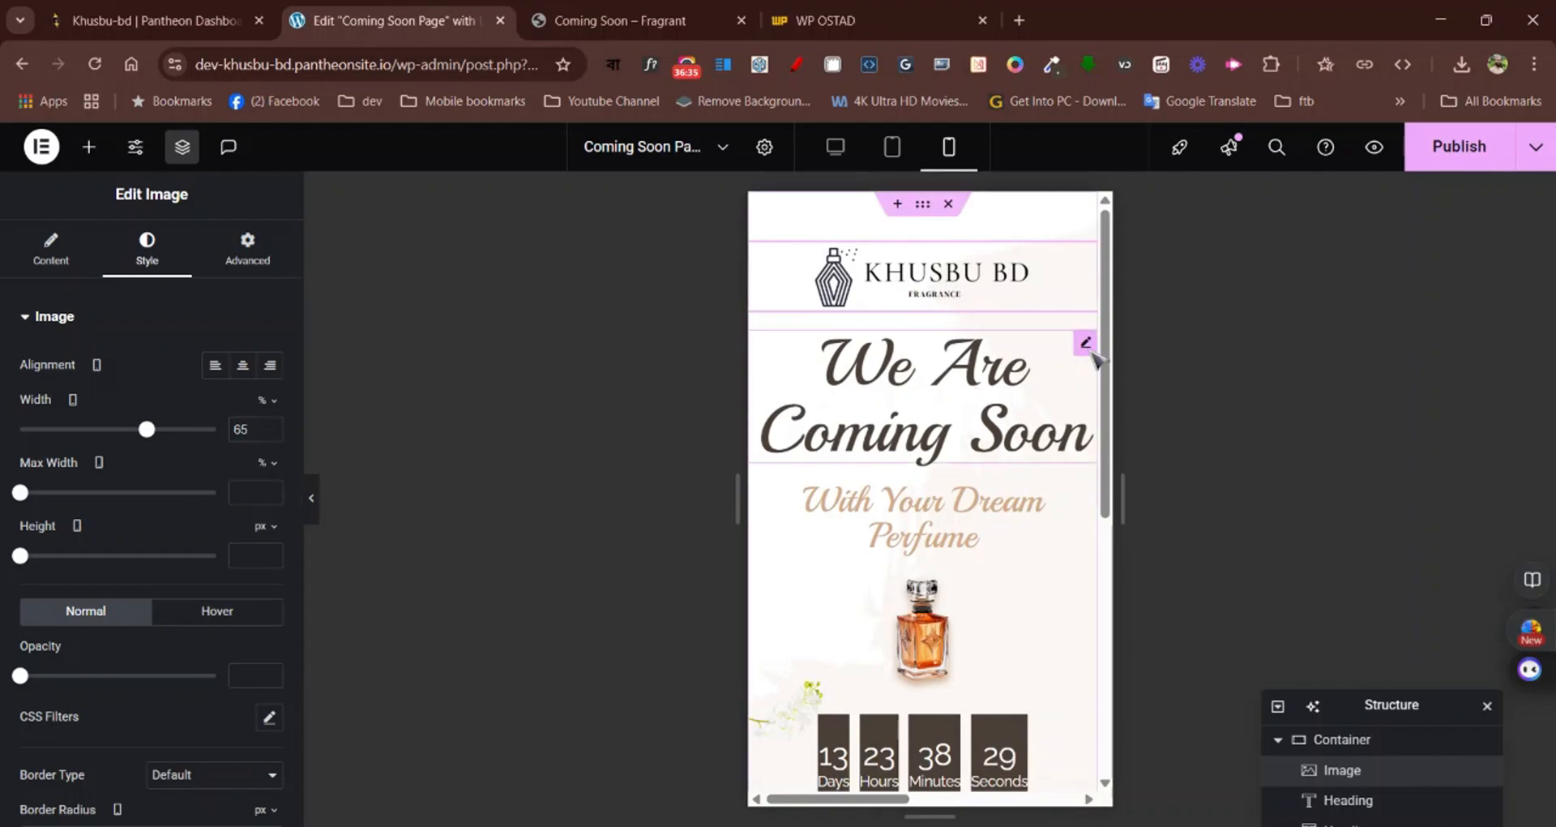
Set the mobile font size of the "We Are Coming Soon" heading to 55 px
{"action": "left_click", "coordinate": [1092, 354]}
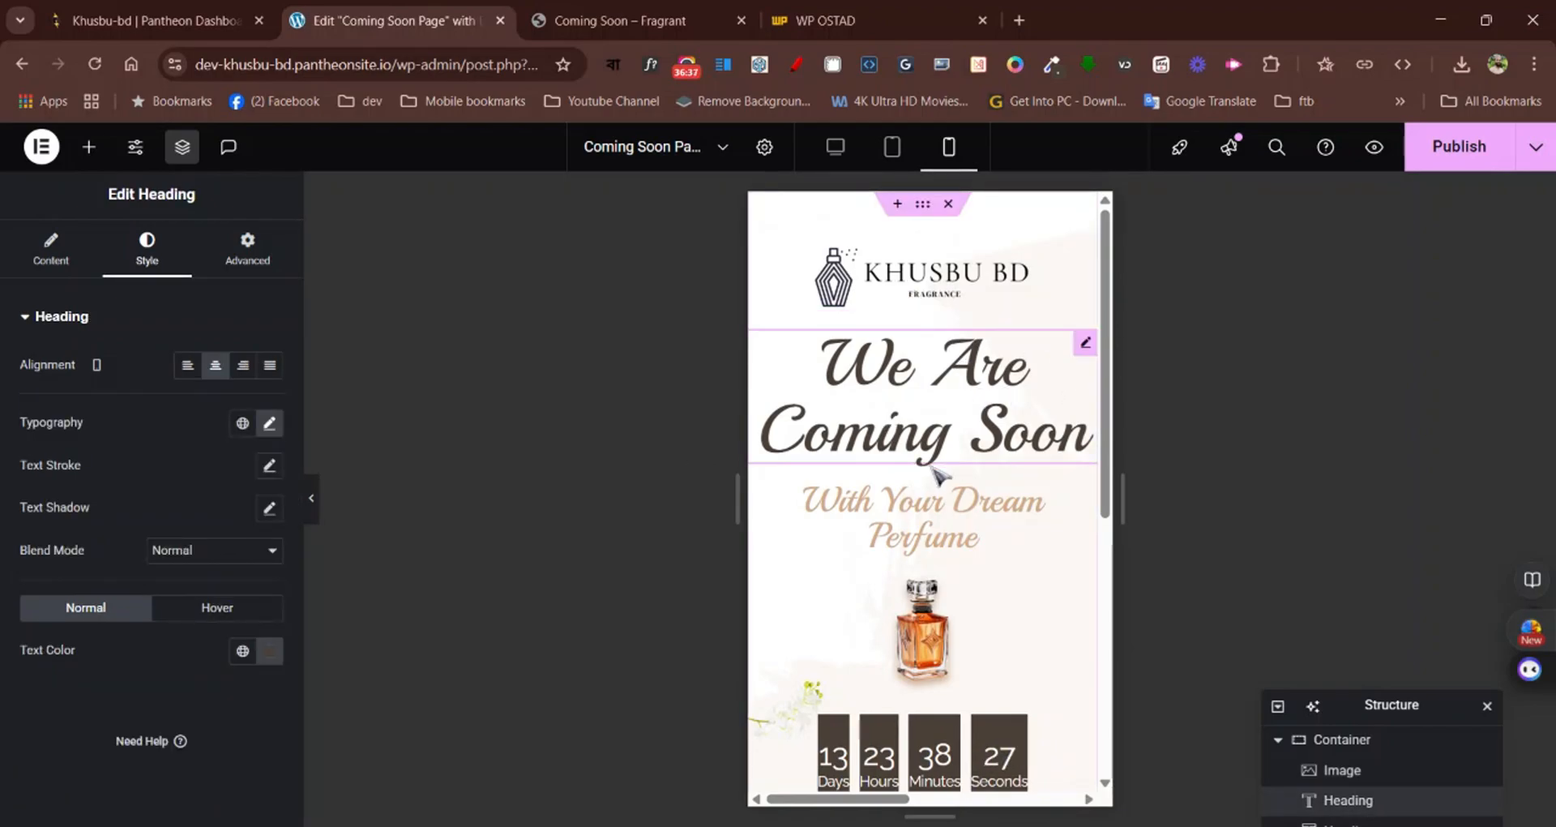
{"action": "left_click", "coordinate": [270, 422]}
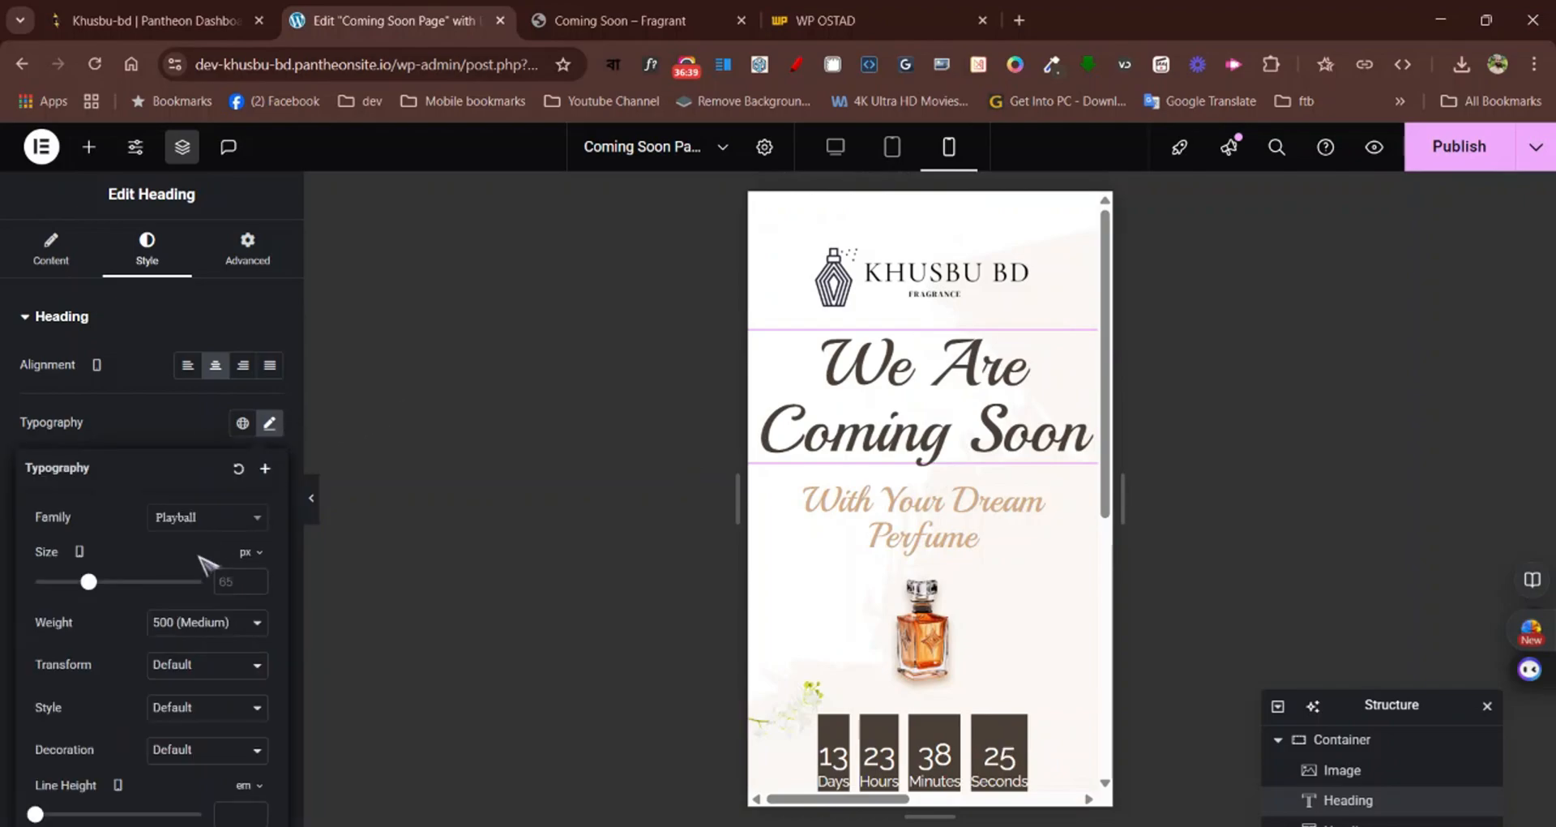
{"action": "left_click_drag", "start_coordinate": [89, 582], "coordinate": [83, 585]}
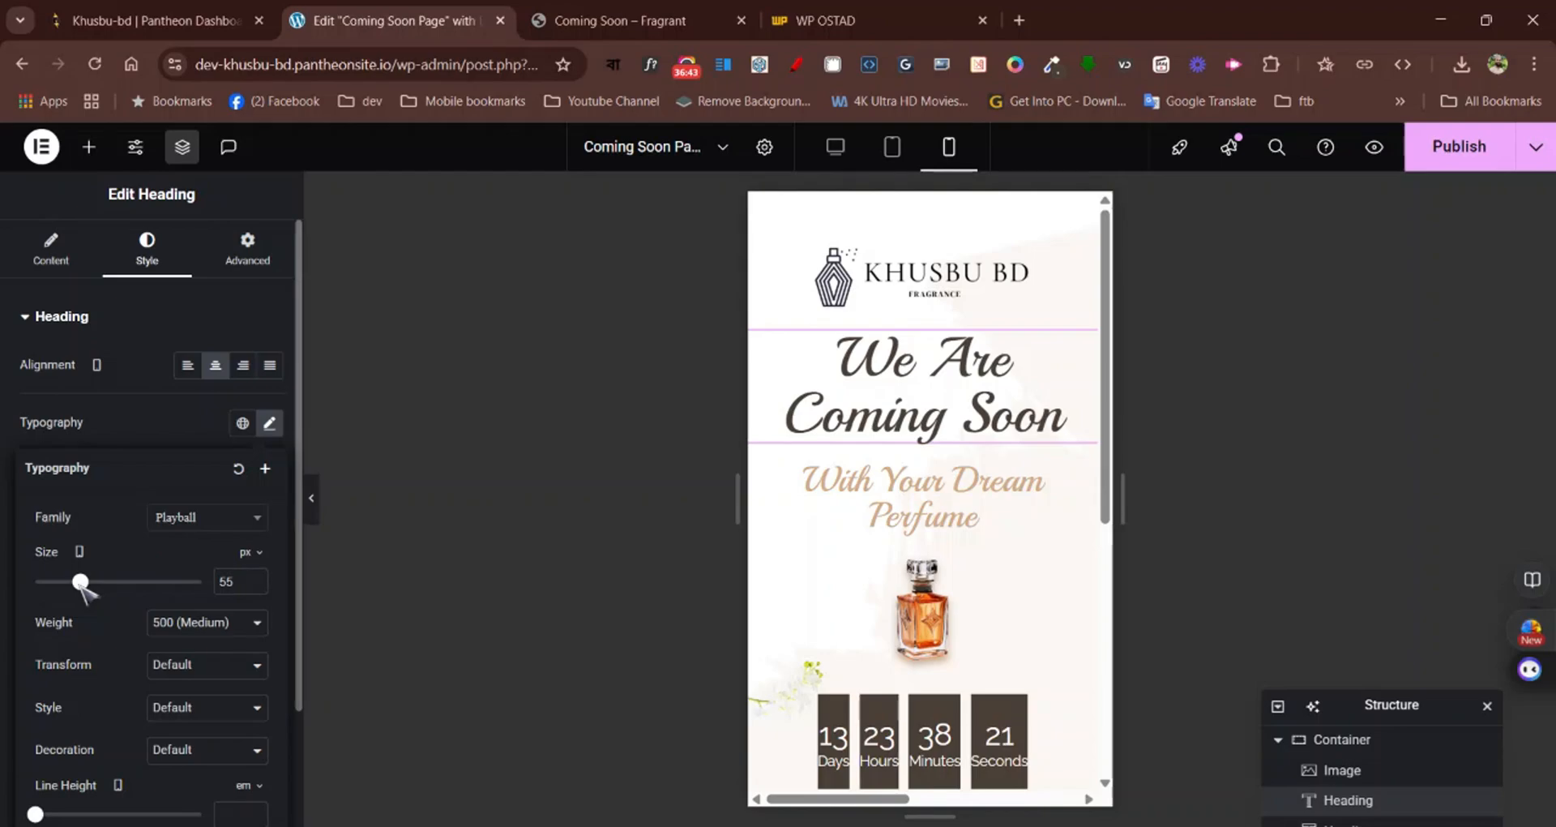
Set the mobile font size of the "With Your Dream Perfume" heading to 30 px
{"action": "scroll", "coordinate": [954, 377], "scroll_direction": "down", "scroll_amount": 1}
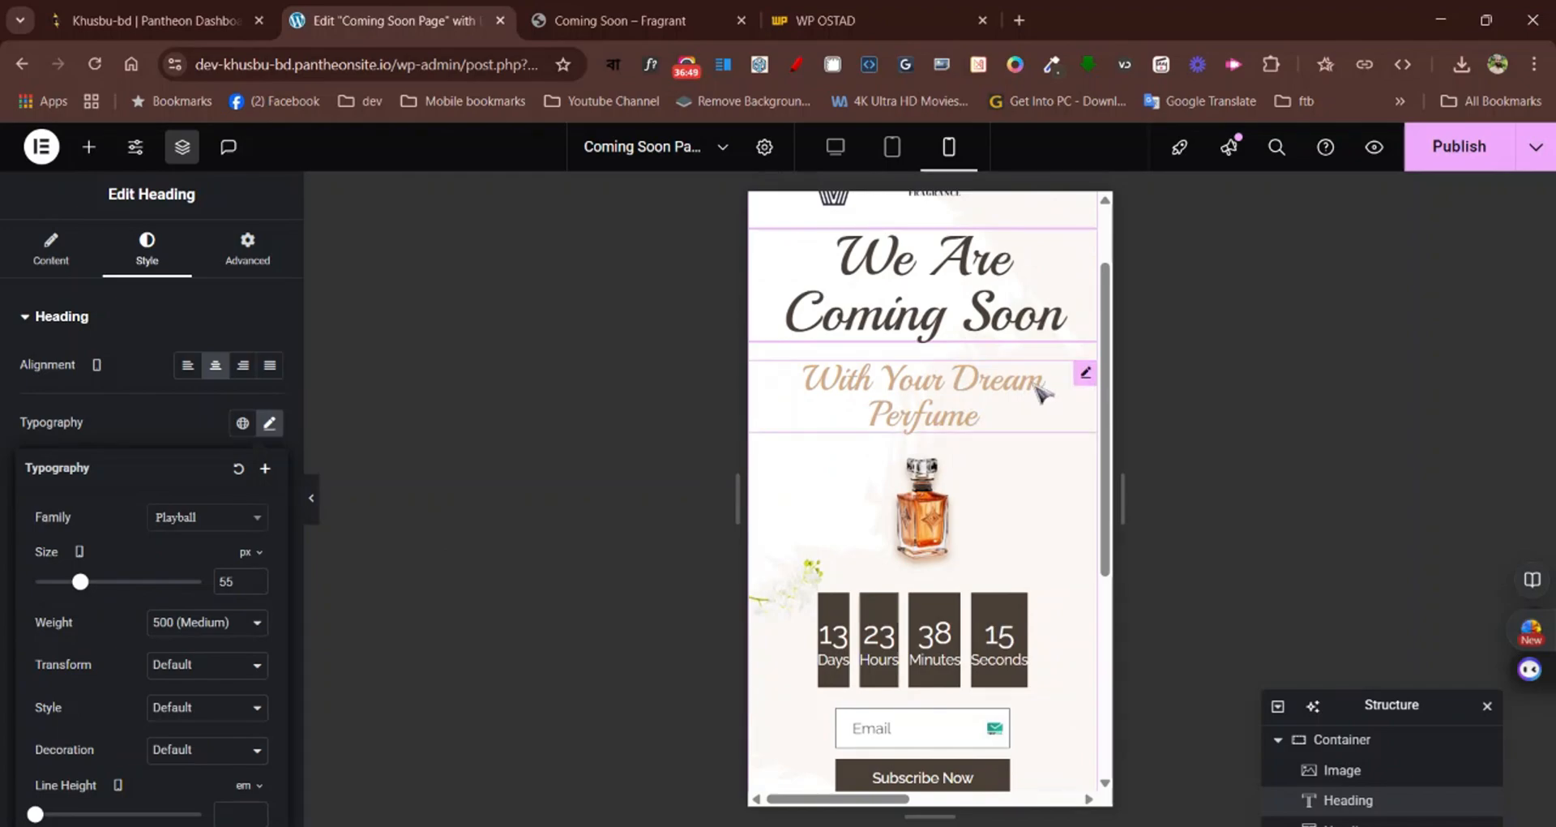
{"action": "left_click", "coordinate": [1069, 403]}
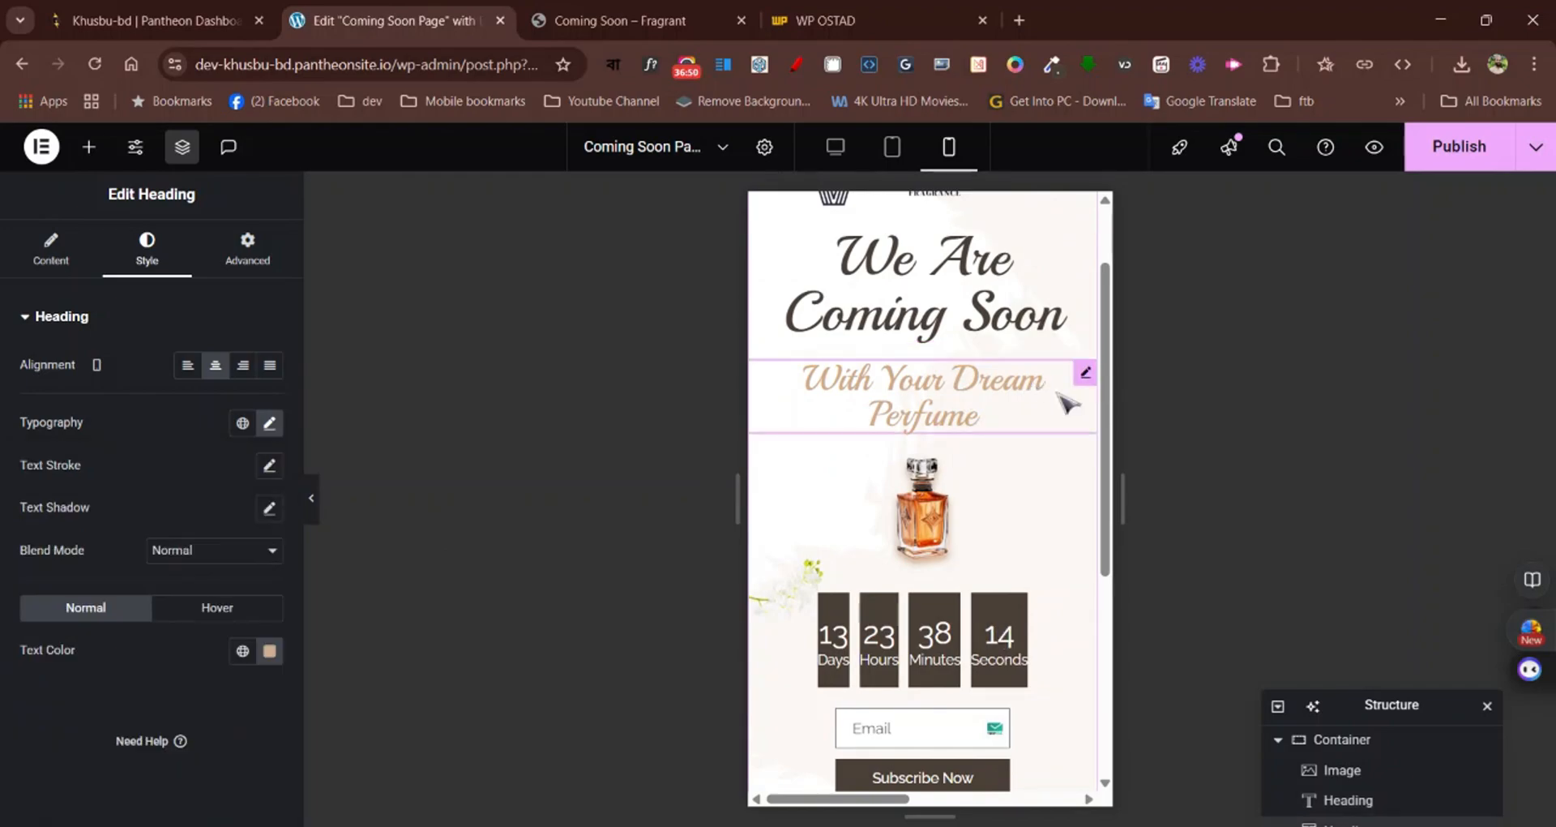
{"action": "left_click", "coordinate": [269, 423]}
{"action": "left_click_drag", "start_coordinate": [62, 581], "coordinate": [59, 582]}
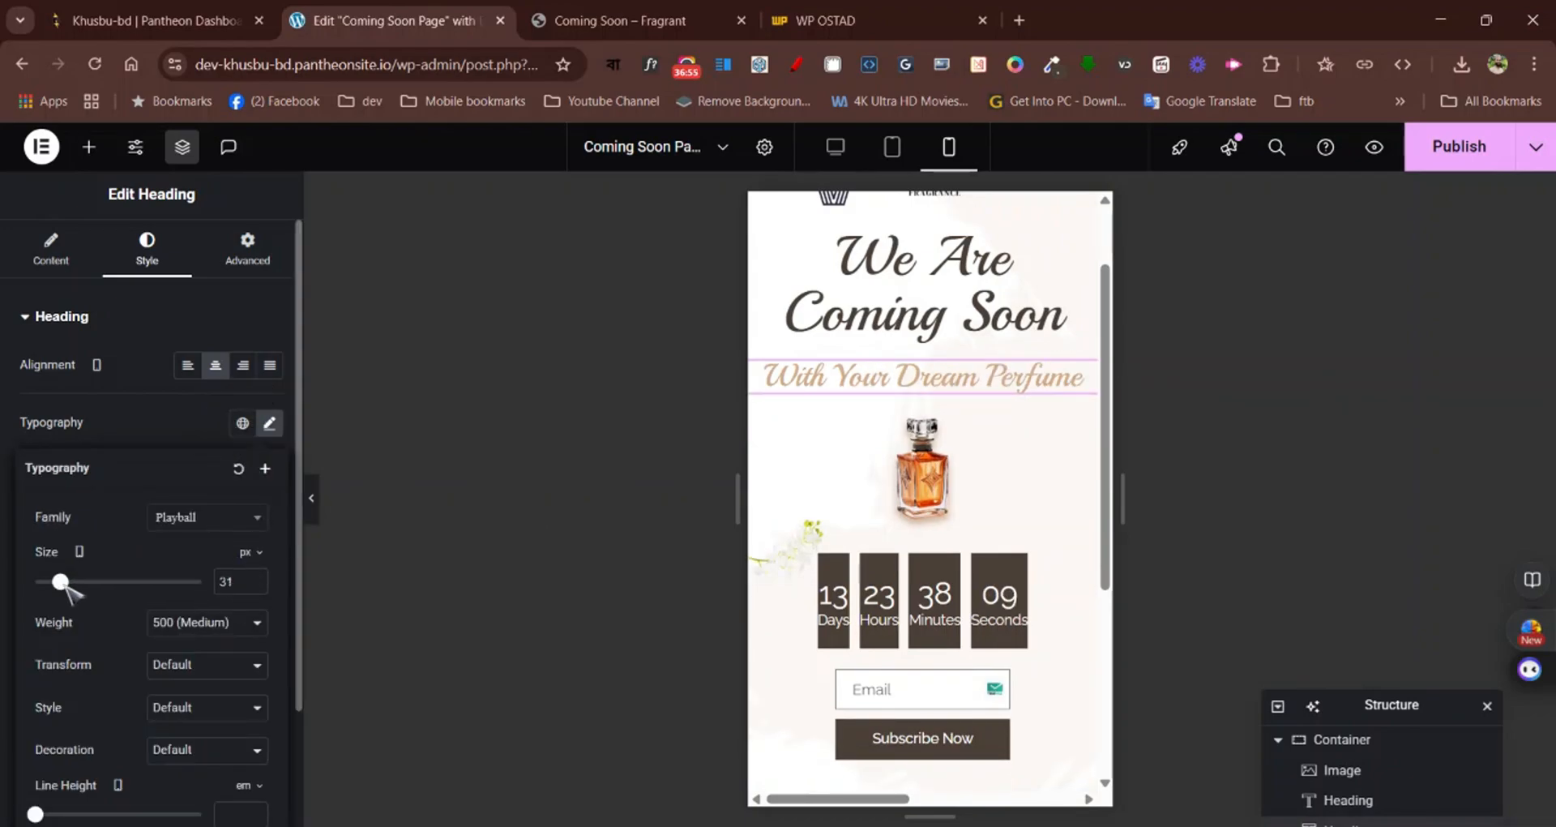
{"action": "left_click", "coordinate": [258, 578]}
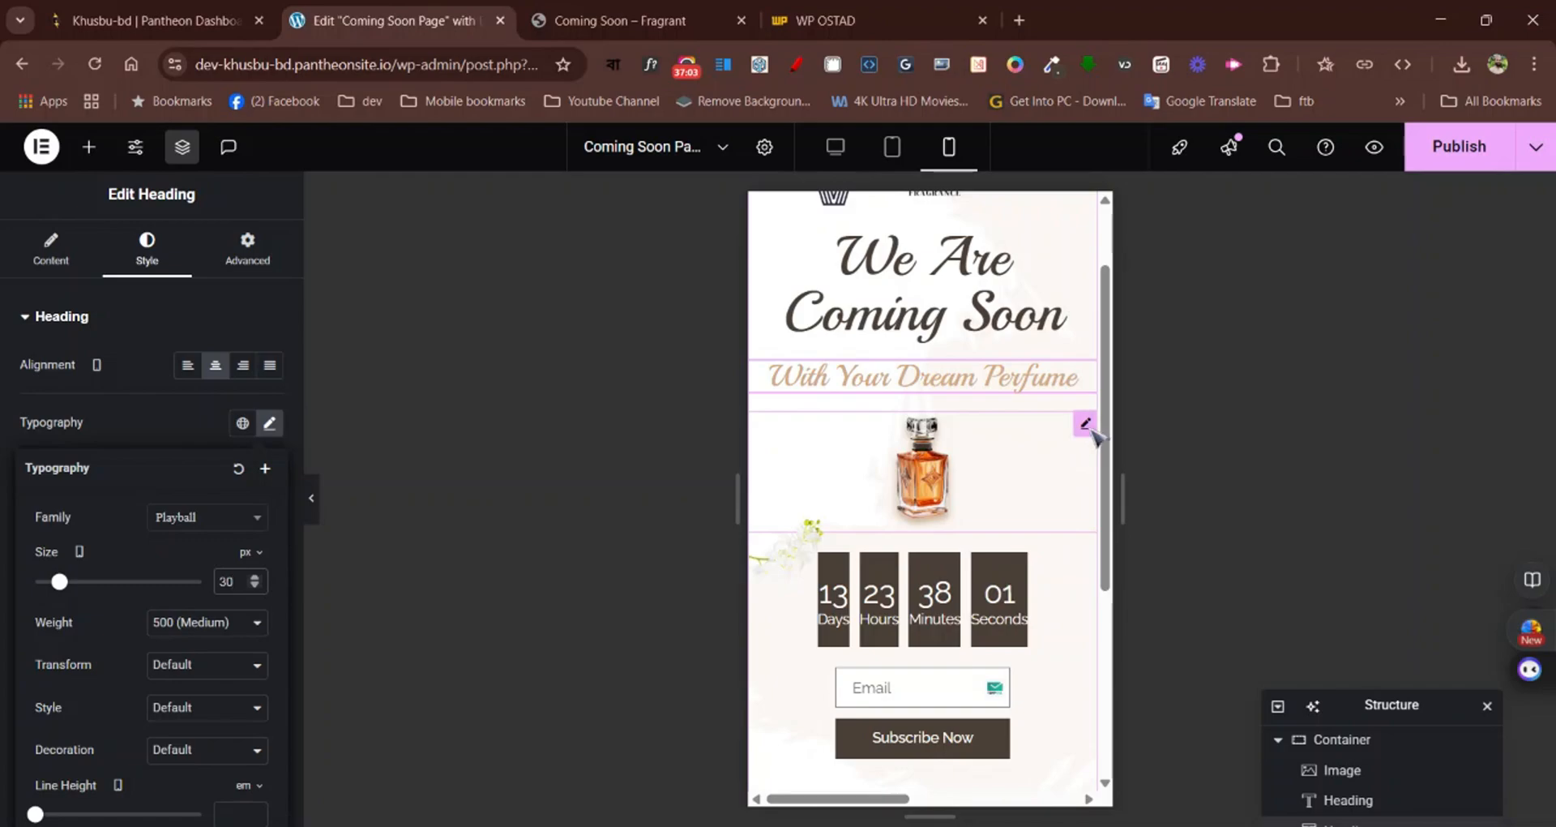
Set the perfume bottle image's mobile width to 40%
{"action": "left_click", "coordinate": [1086, 423]}
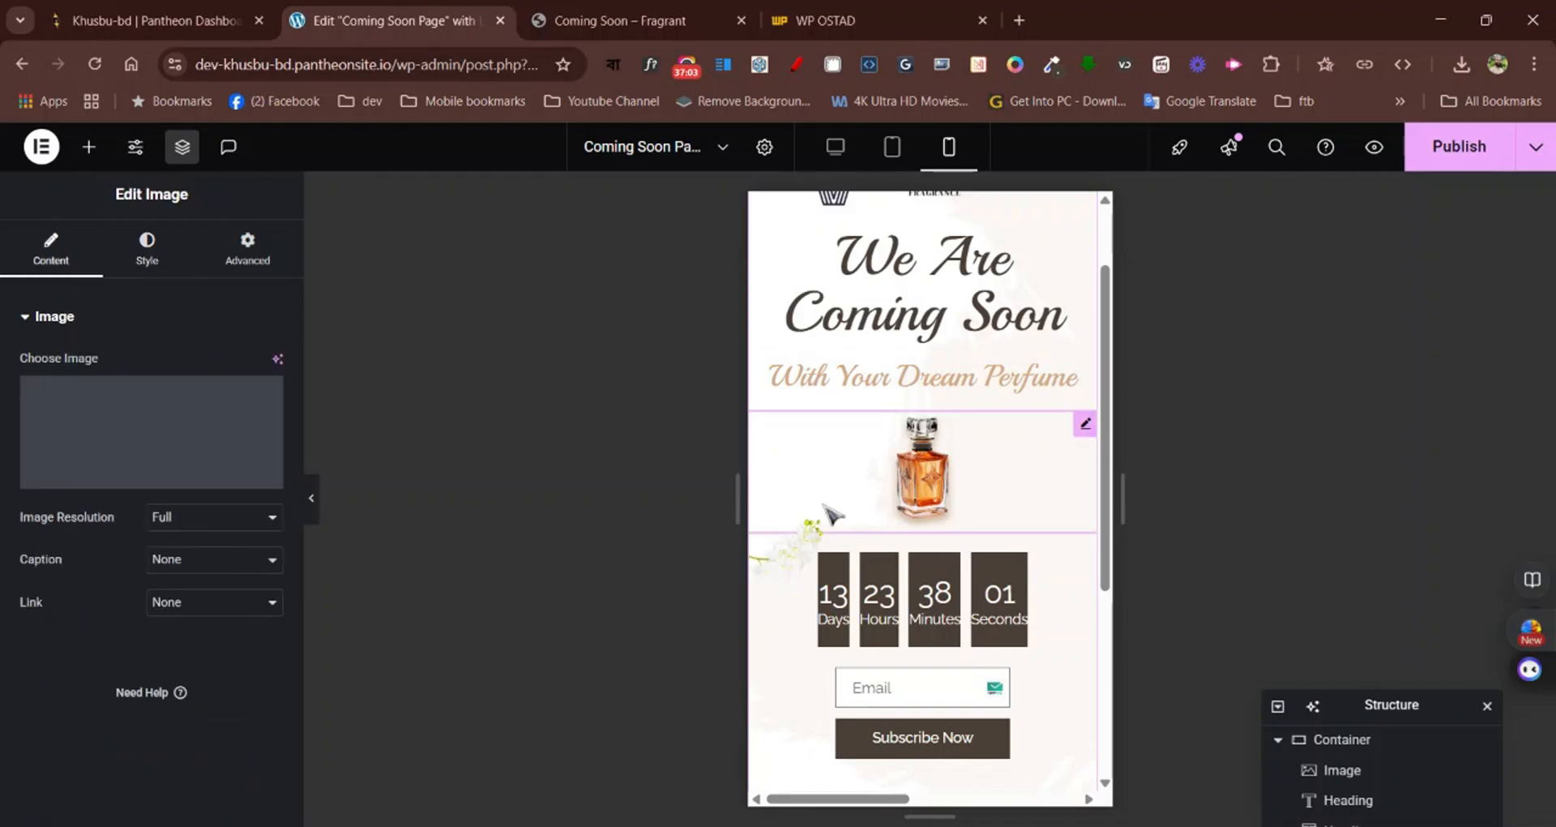
{"action": "left_click", "coordinate": [161, 266]}
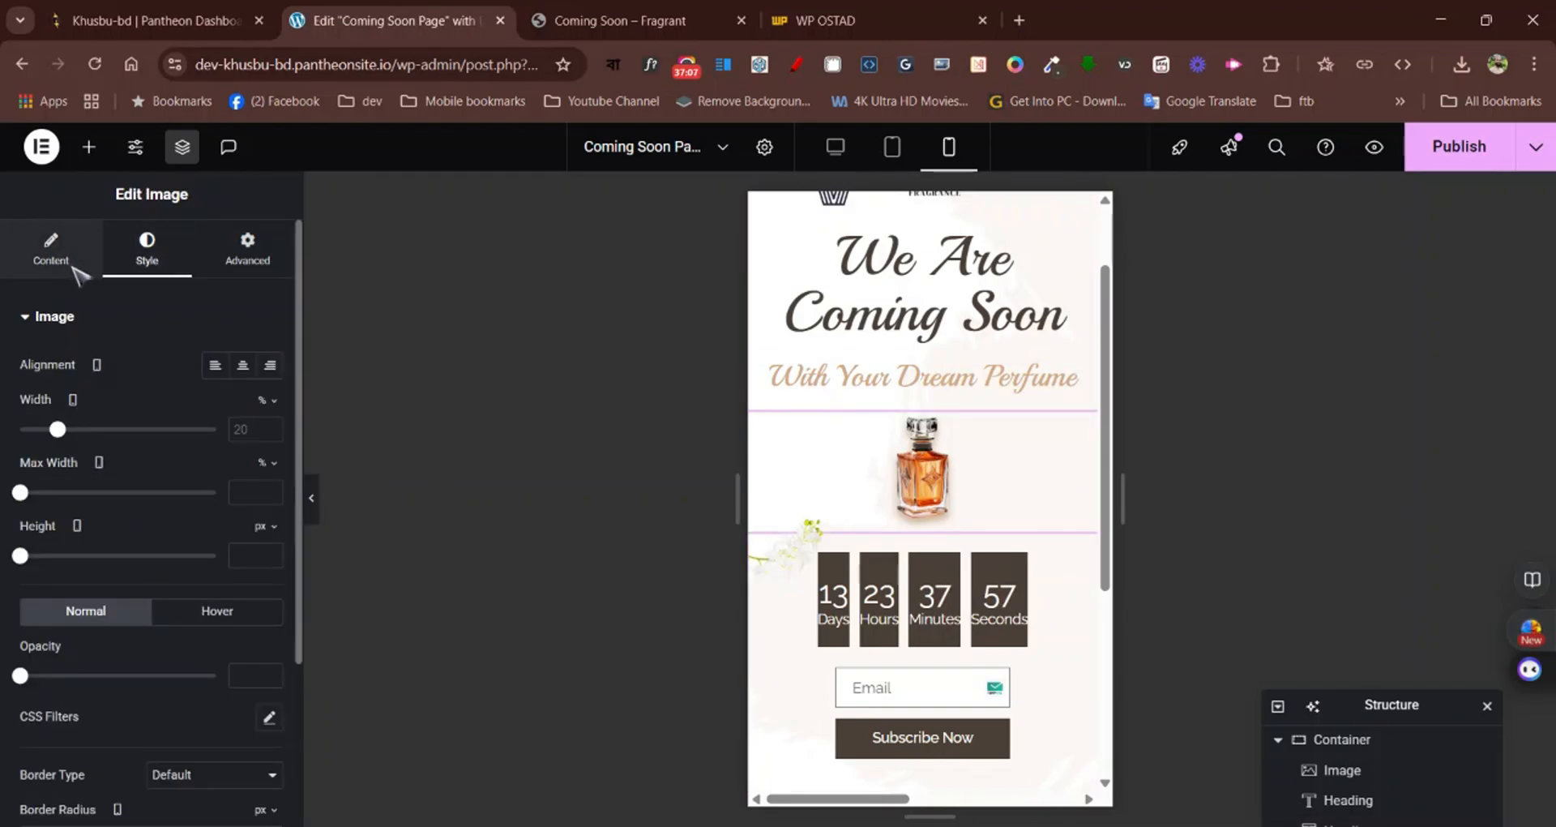
{"action": "left_click_drag", "start_coordinate": [59, 431], "coordinate": [97, 430]}
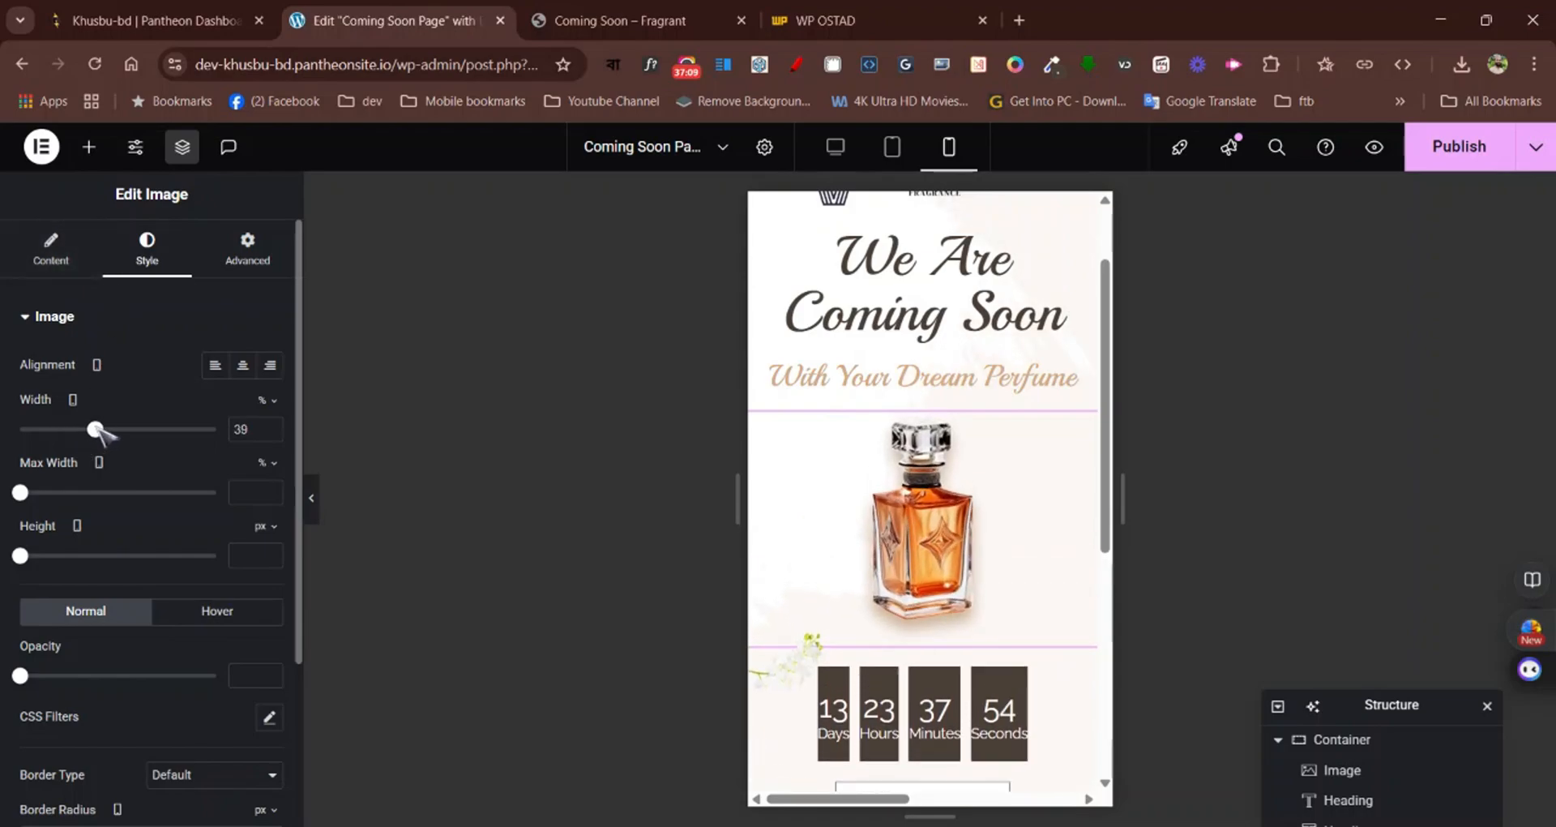
{"action": "left_click", "coordinate": [273, 426]}
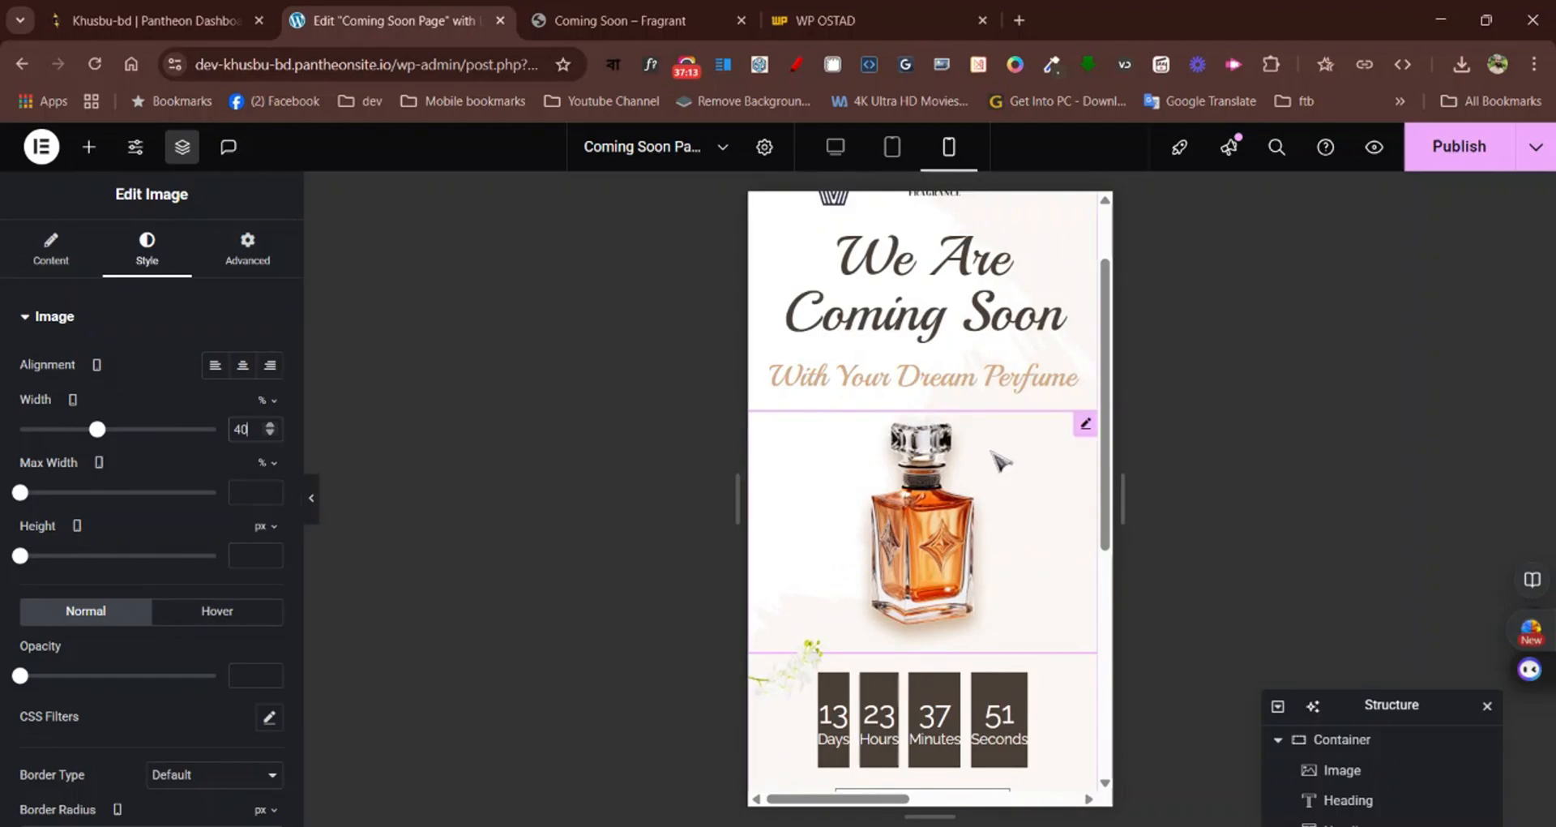
Unlink the countdown boxes' mobile padding with 0 on every side, and set their container width to 95%
{"action": "scroll", "coordinate": [990, 455], "scroll_direction": "up", "scroll_amount": 1}
{"action": "scroll", "coordinate": [989, 455], "scroll_direction": "down", "scroll_amount": 3}
{"action": "scroll", "coordinate": [982, 446], "scroll_direction": "down", "scroll_amount": 3}
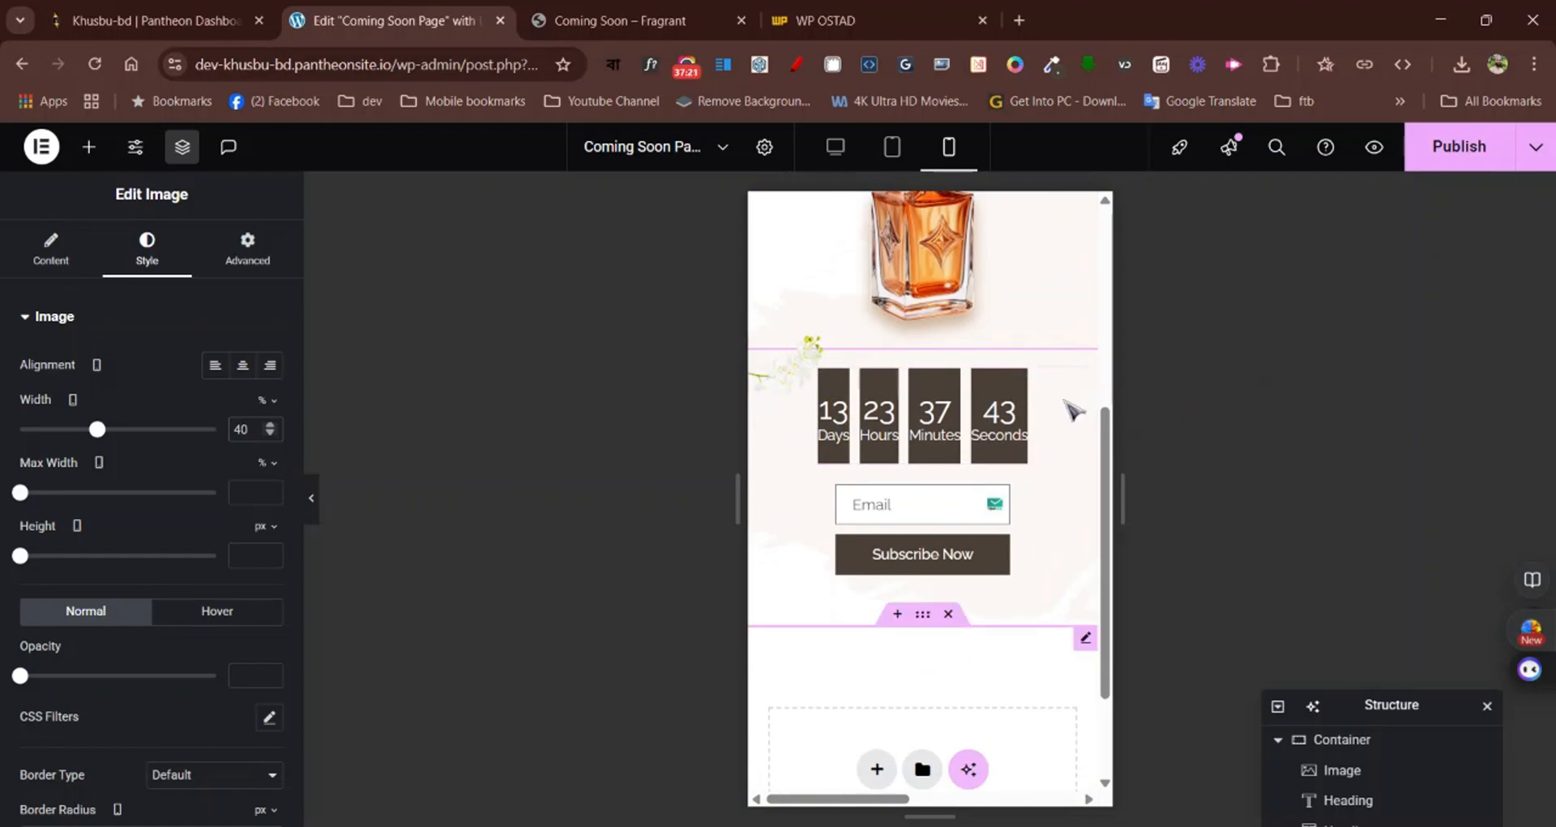
{"action": "left_click", "coordinate": [1064, 418]}
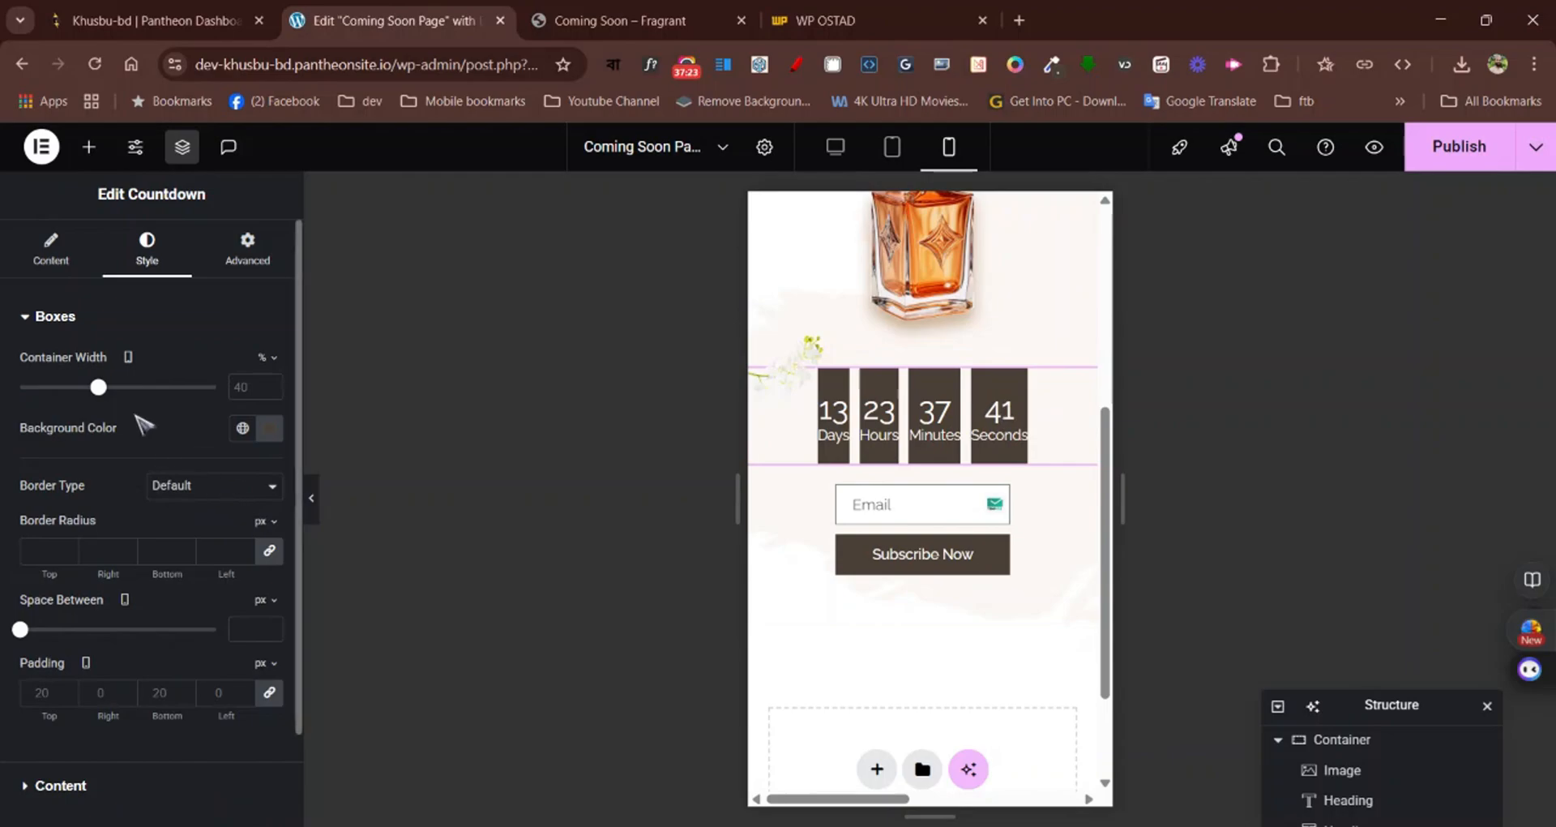
{"action": "scroll", "coordinate": [92, 596], "scroll_direction": "down", "scroll_amount": 2}
{"action": "scroll", "coordinate": [92, 596], "scroll_direction": "up", "scroll_amount": 2}
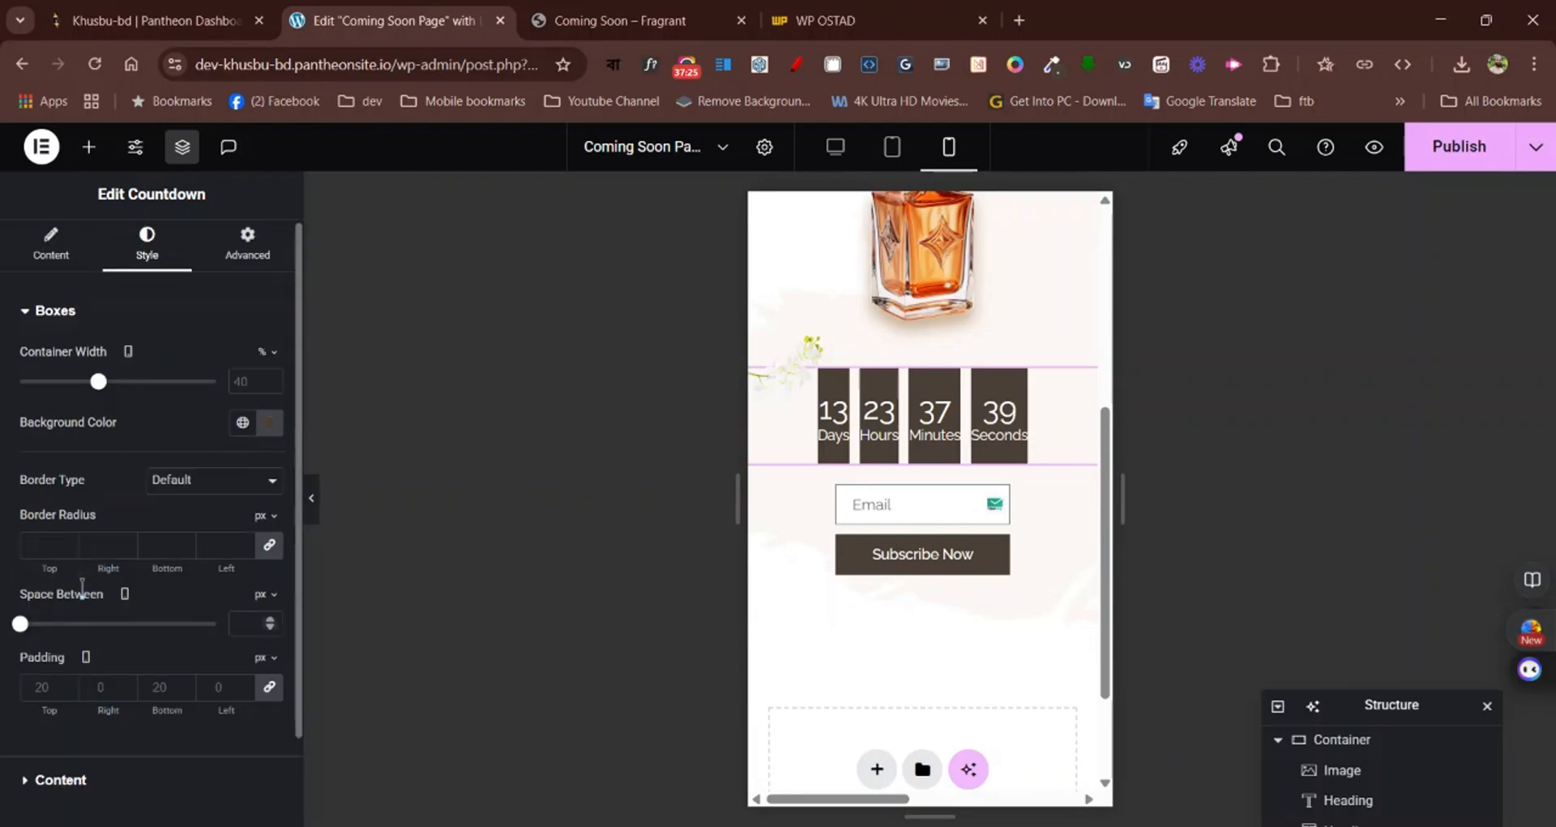
{"action": "scroll", "coordinate": [90, 600], "scroll_direction": "down", "scroll_amount": 2}
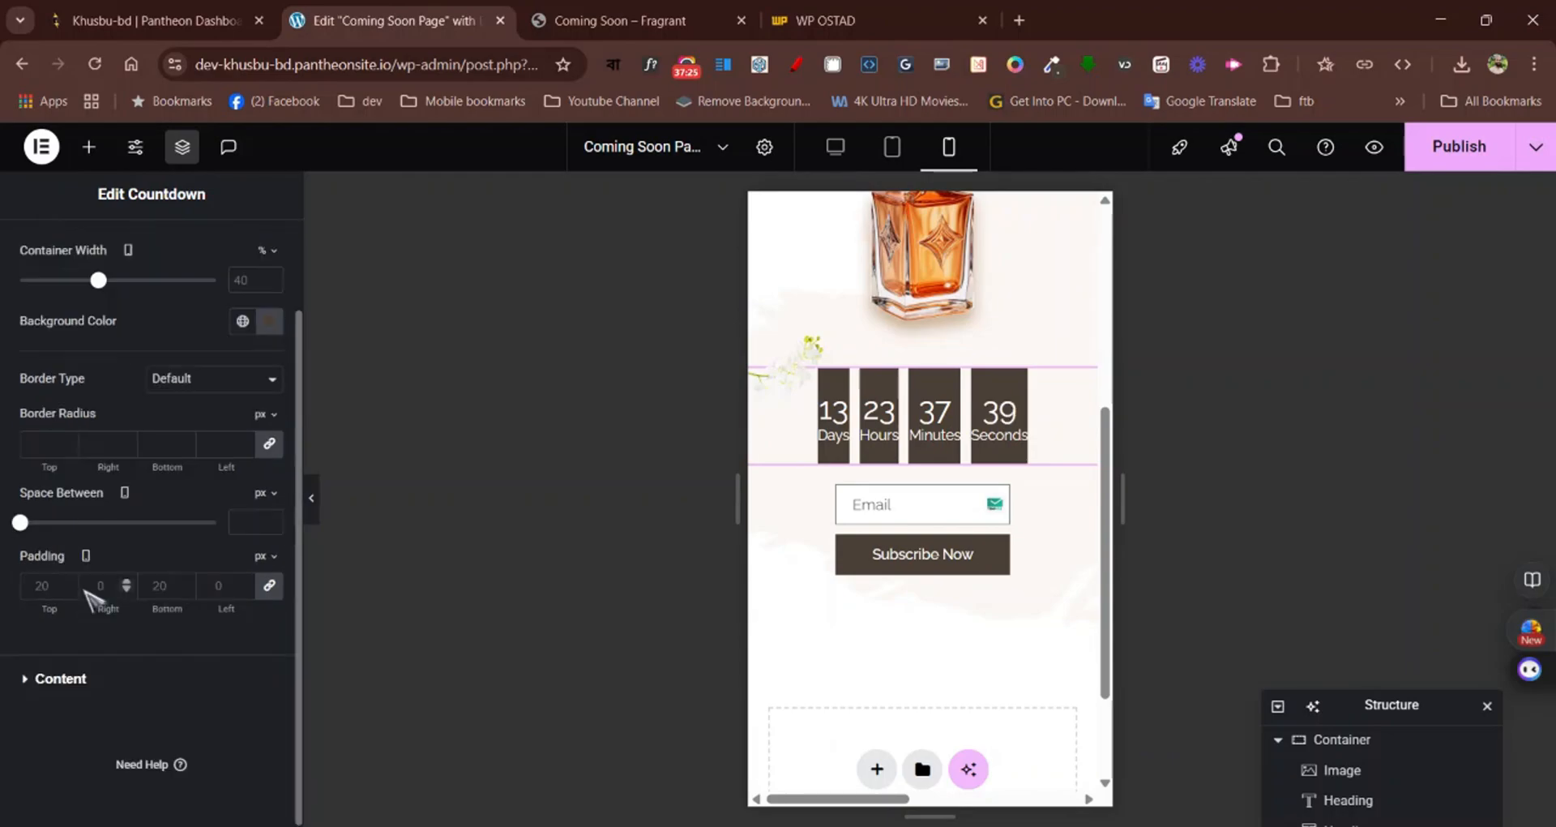
{"action": "left_click", "coordinate": [269, 585]}
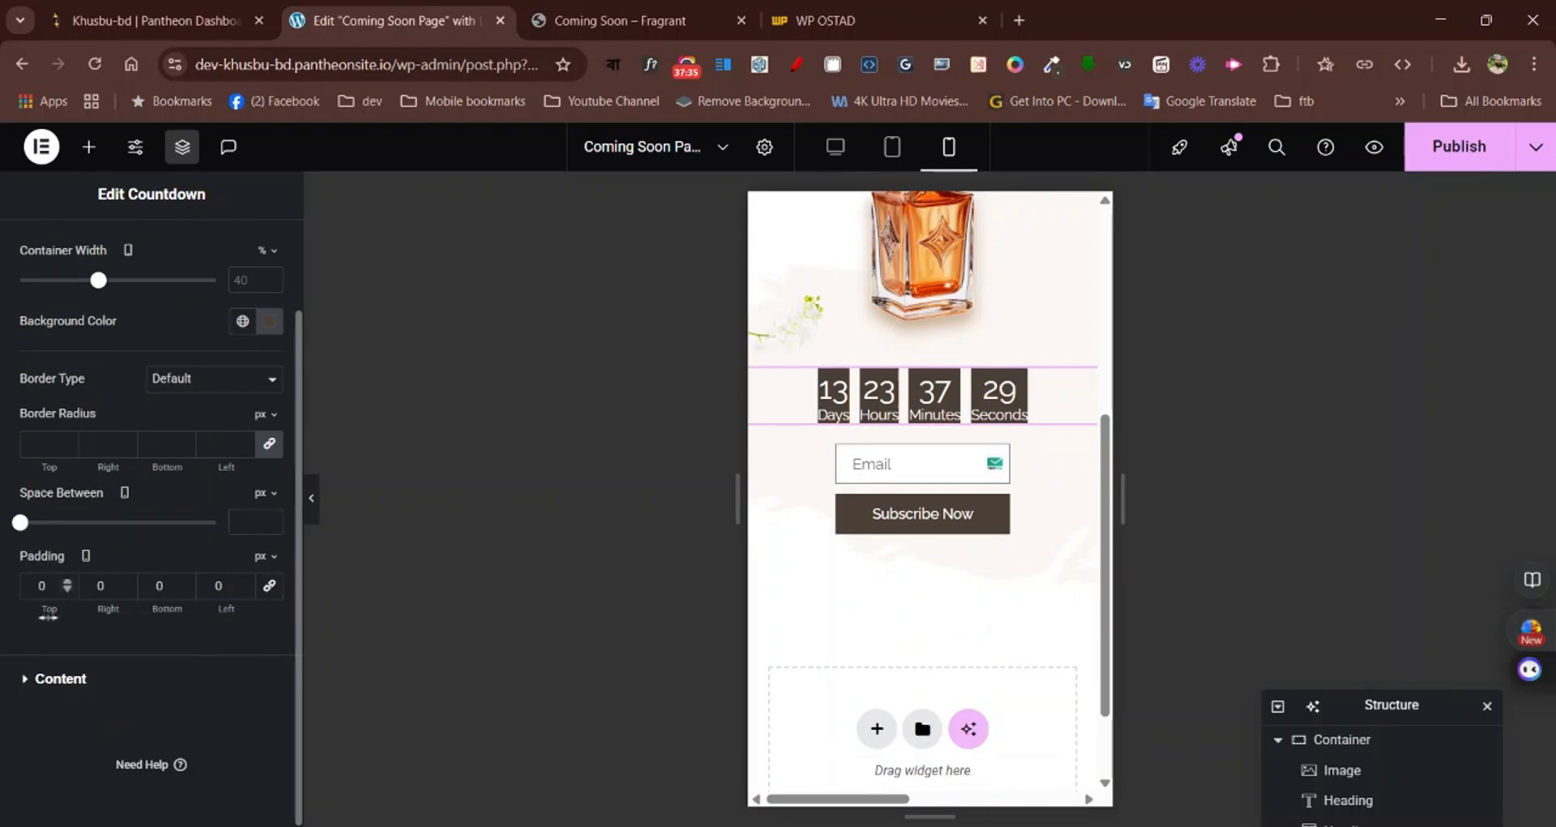
{"action": "scroll", "coordinate": [114, 340], "scroll_direction": "up", "scroll_amount": 2}
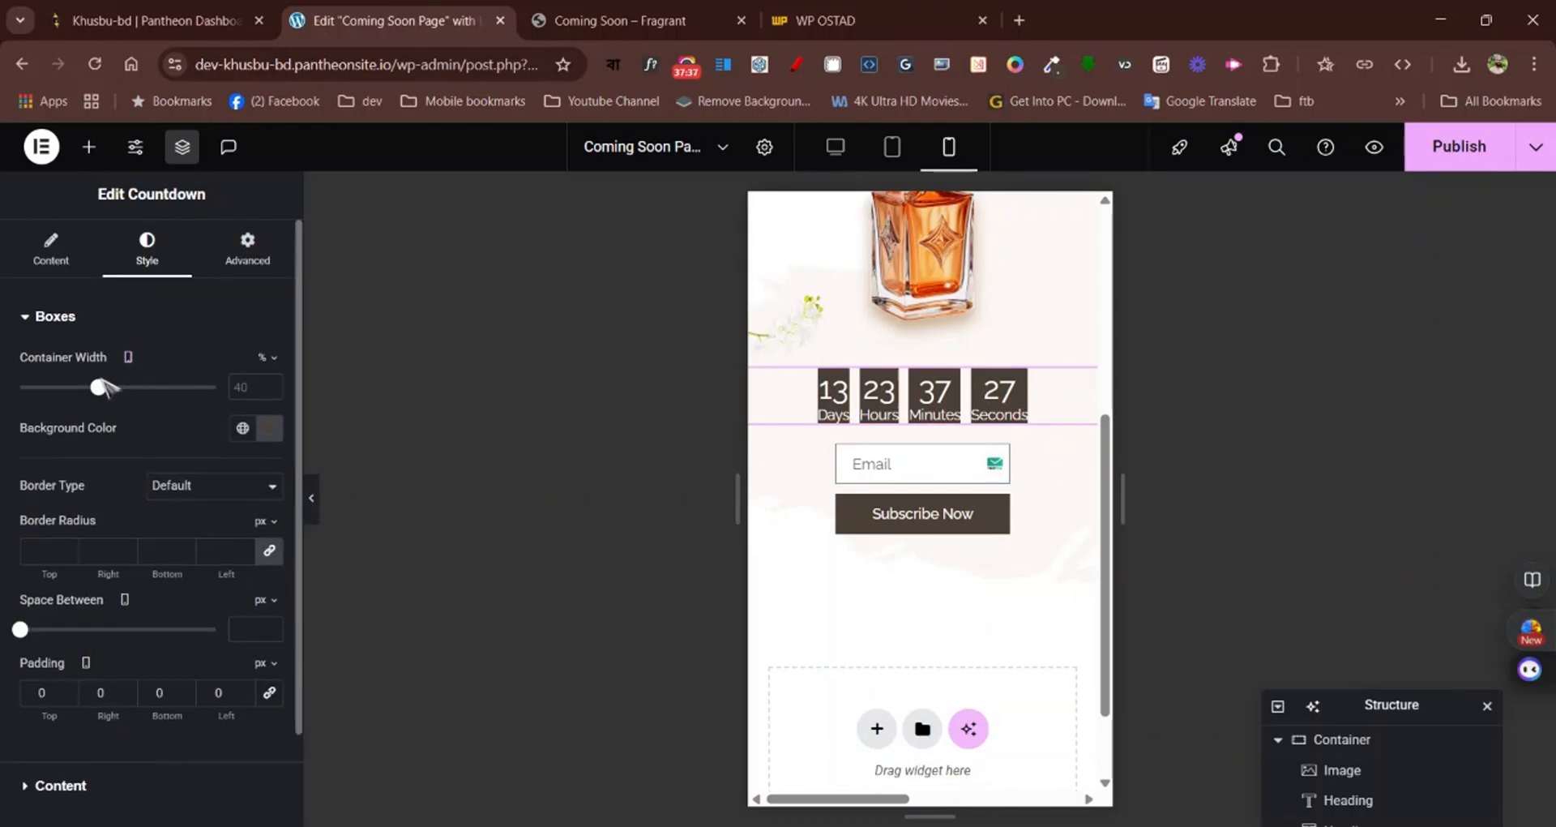
{"action": "left_click_drag", "start_coordinate": [101, 388], "coordinate": [216, 390]}
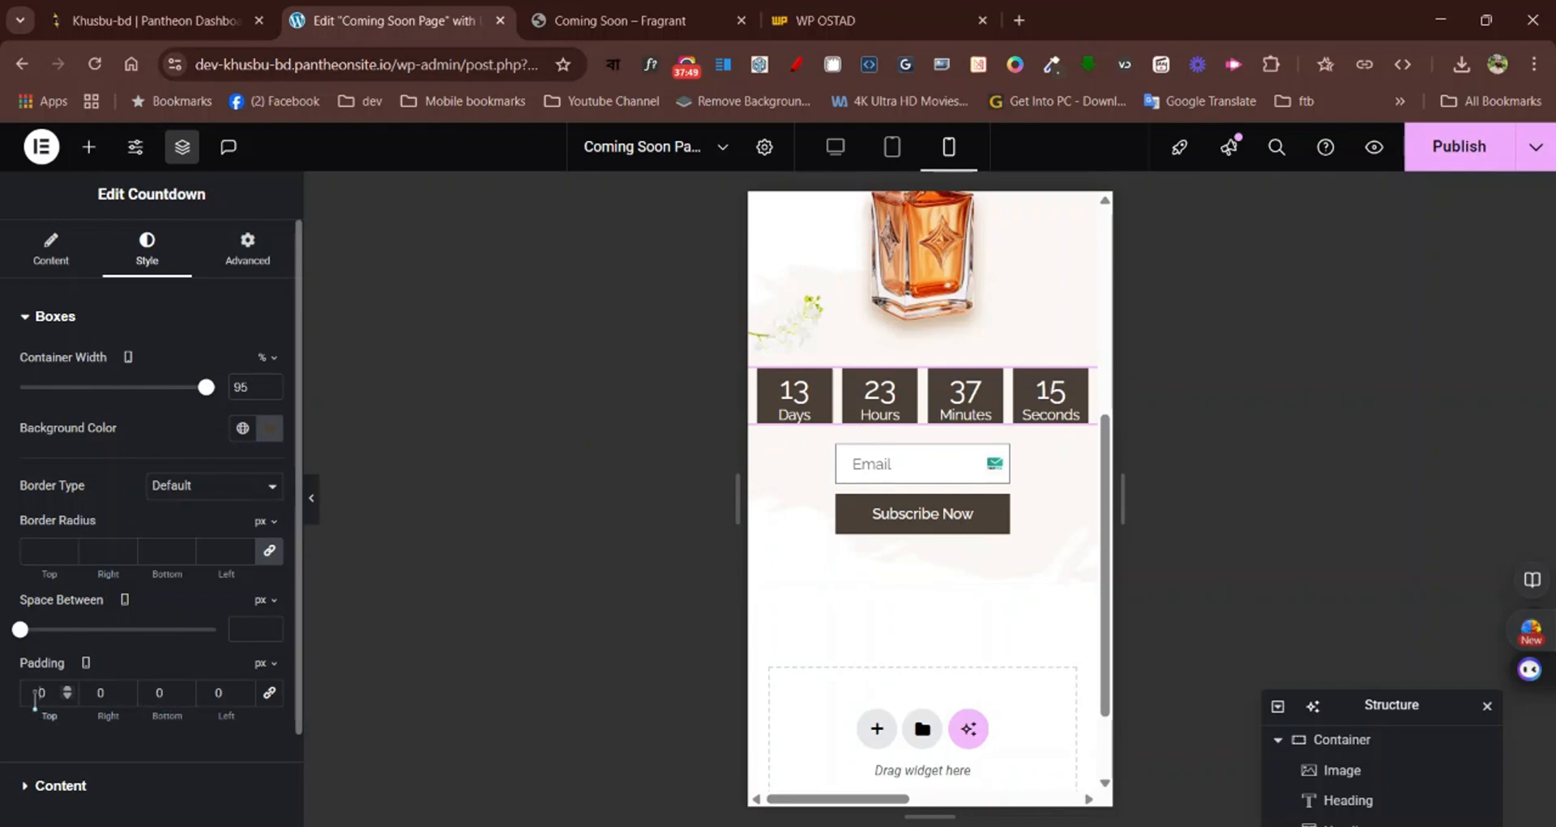
Set the countdown boxes' mobile padding to 10 px at the top and bottom
{"action": "left_click", "coordinate": [34, 694]}
{"action": "type", "text": "2"}
{"action": "key", "text": "BackSpace"}
{"action": "type", "text": "1"}
{"action": "left_click", "coordinate": [154, 692]}
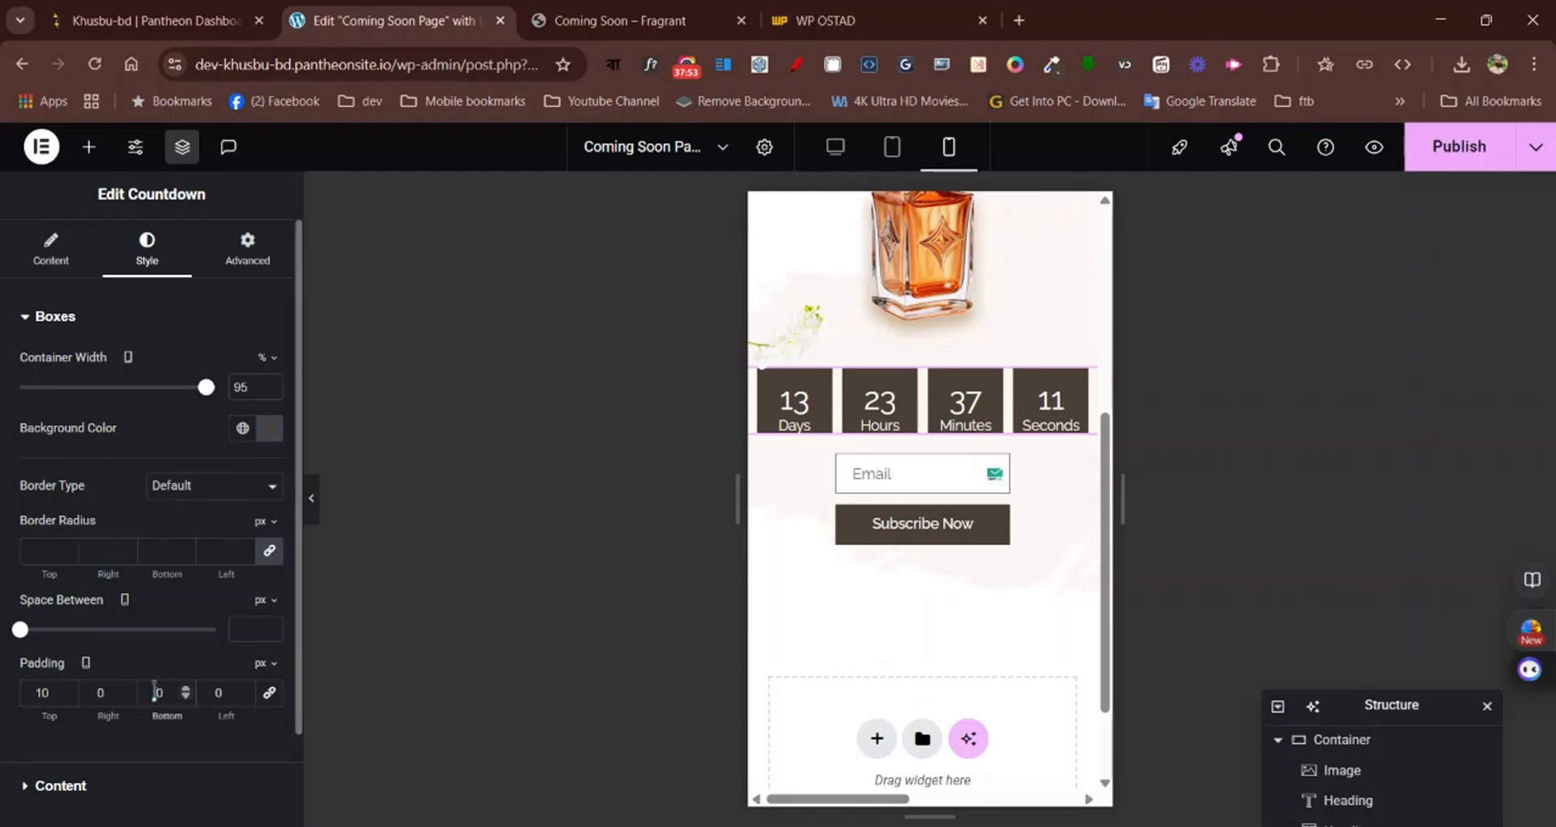
{"action": "type", "text": "1"}
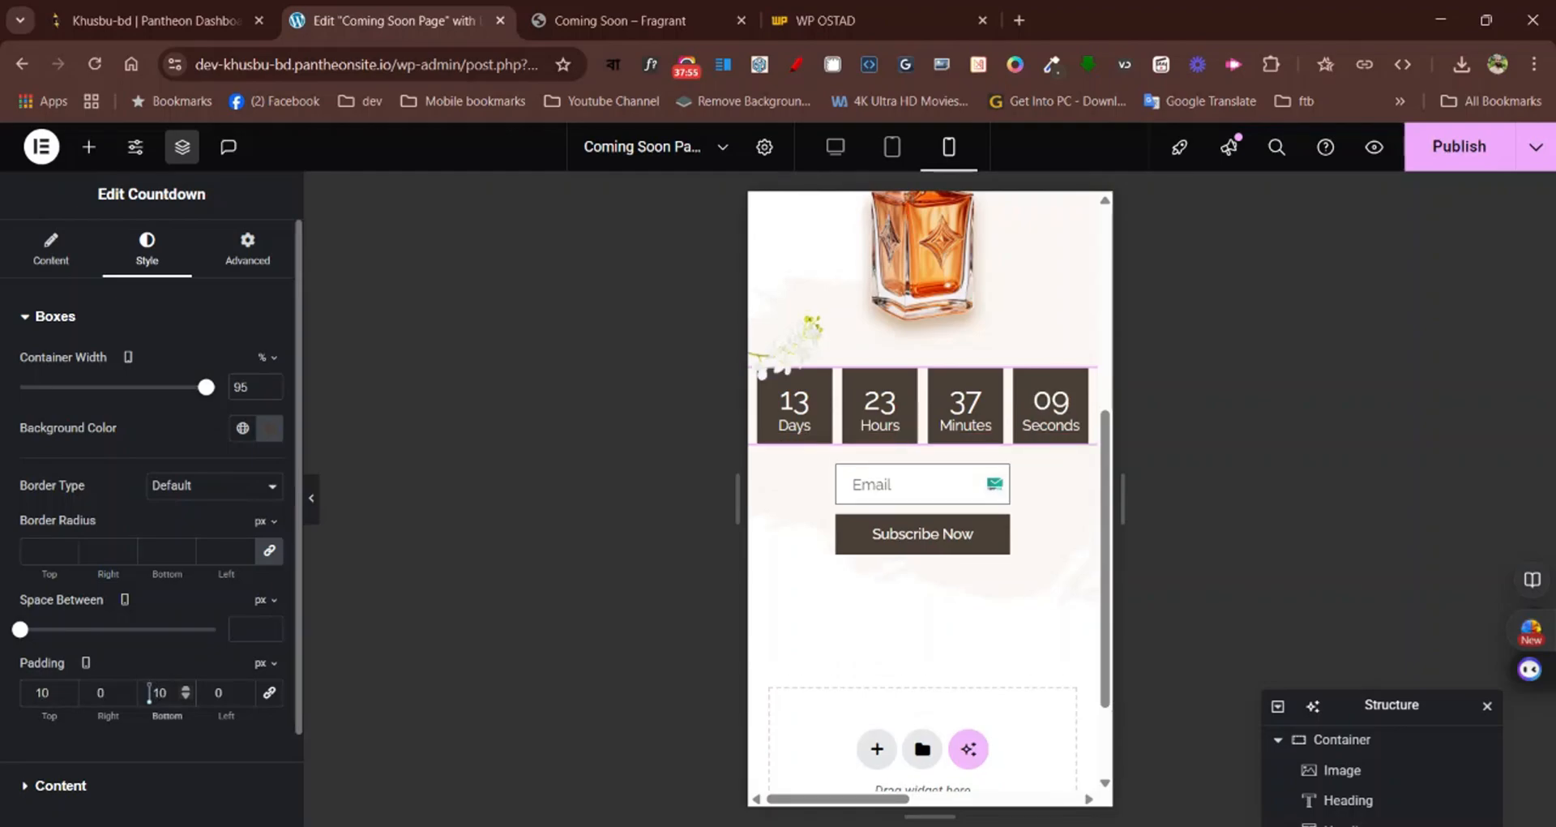
Switch the subscribe form's custom mobile width to percent and set it to 95%
{"action": "scroll", "coordinate": [851, 397], "scroll_direction": "up", "scroll_amount": 3}
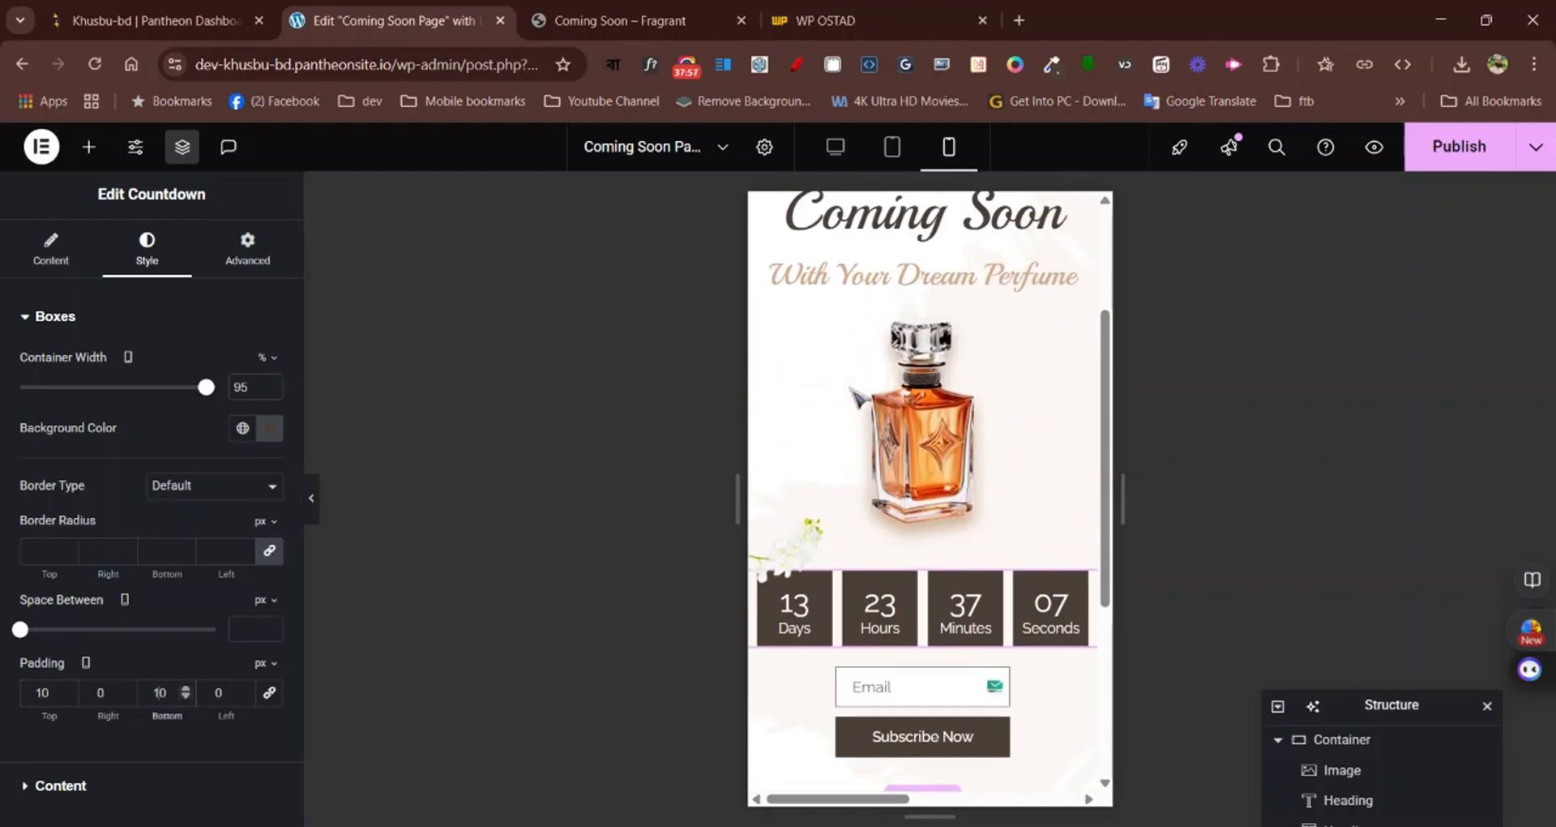
{"action": "scroll", "coordinate": [884, 454], "scroll_direction": "down", "scroll_amount": 4}
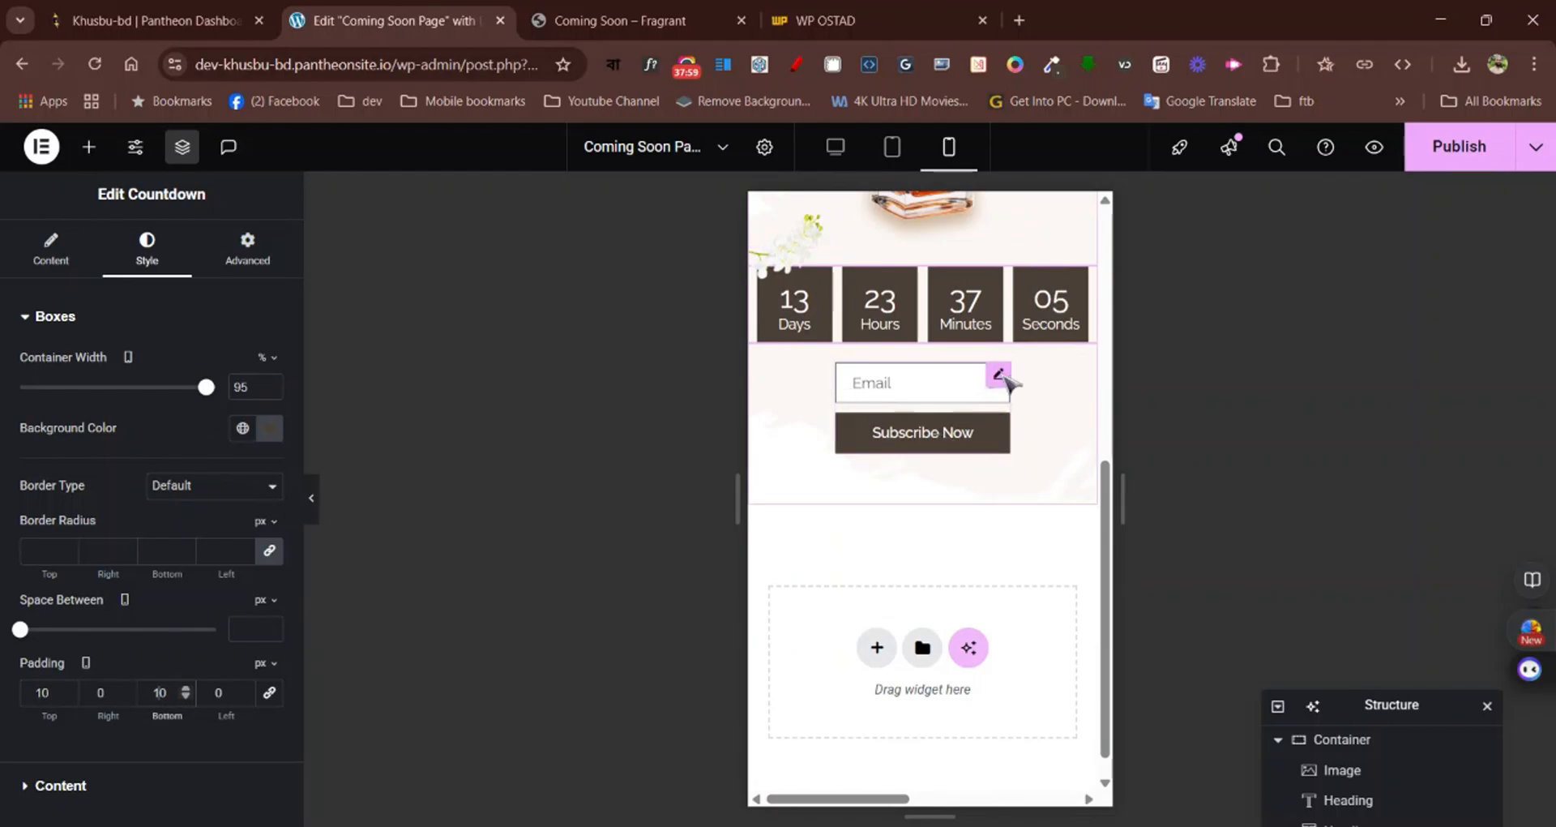
{"action": "left_click", "coordinate": [1001, 373]}
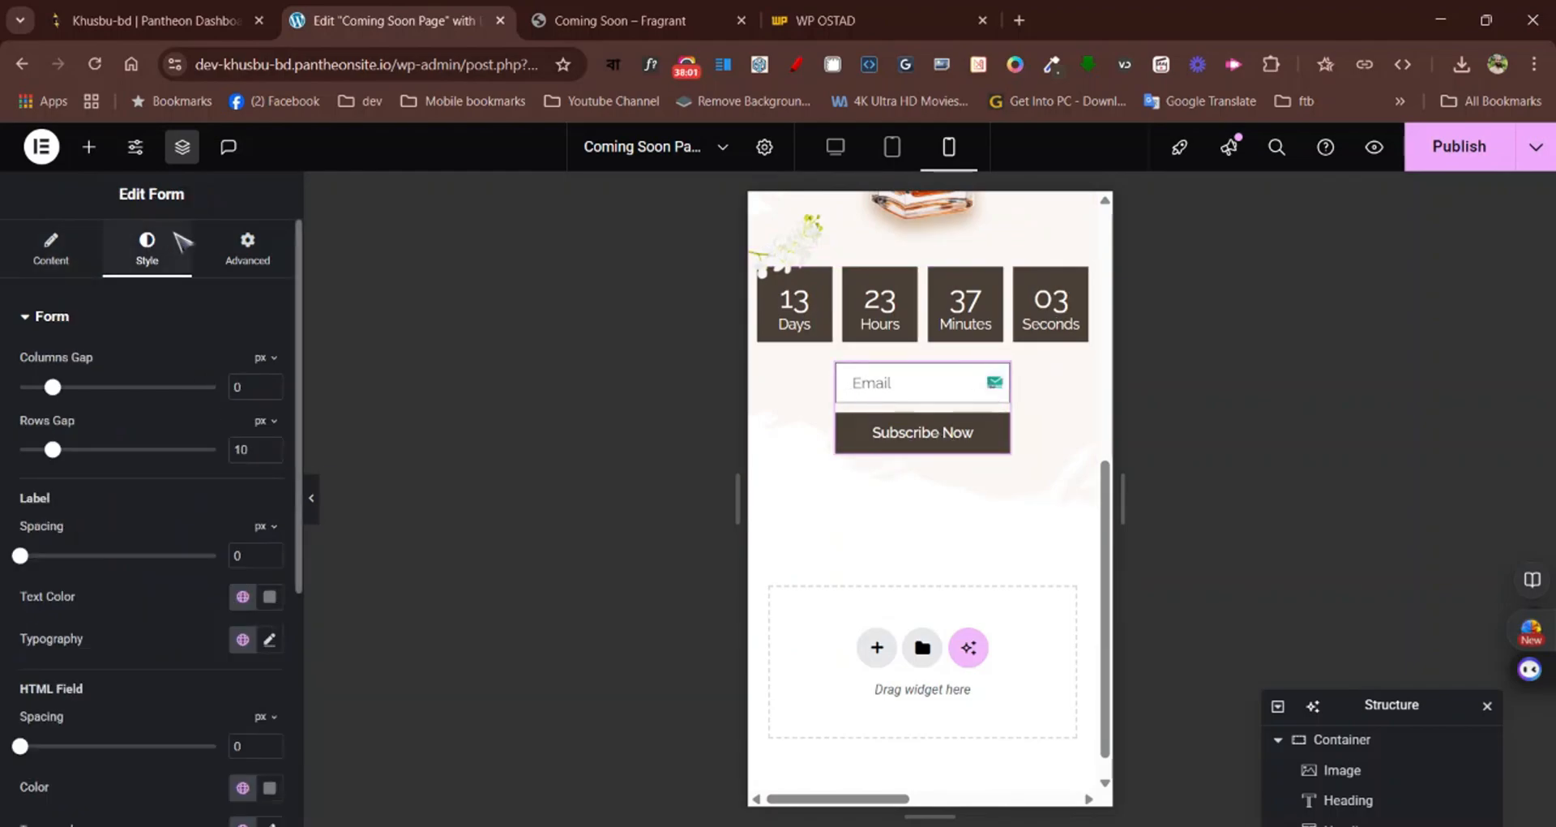
{"action": "left_click", "coordinate": [249, 251]}
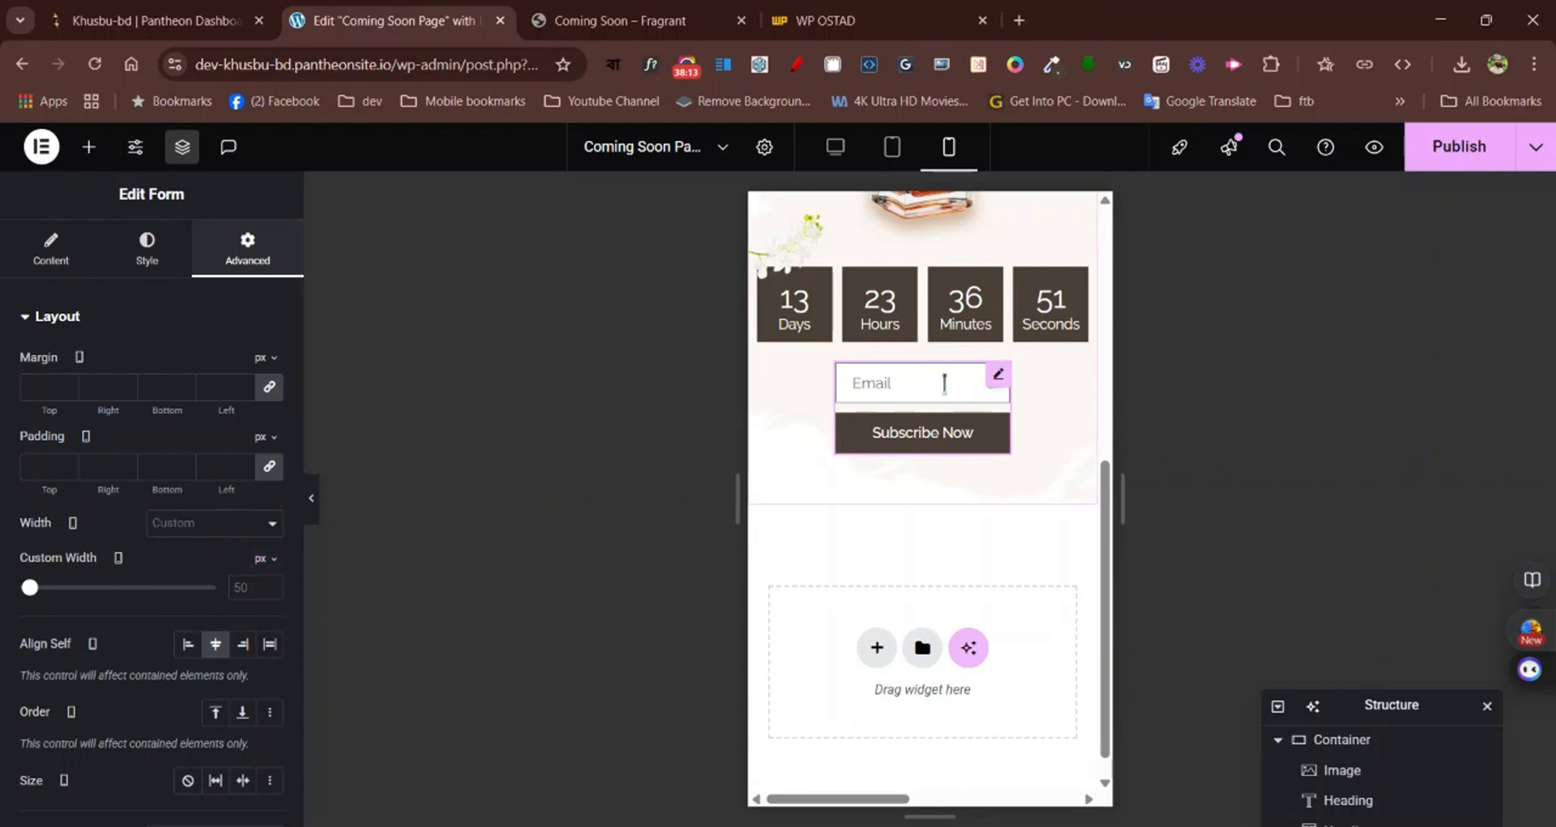
{"action": "left_click", "coordinate": [273, 559]}
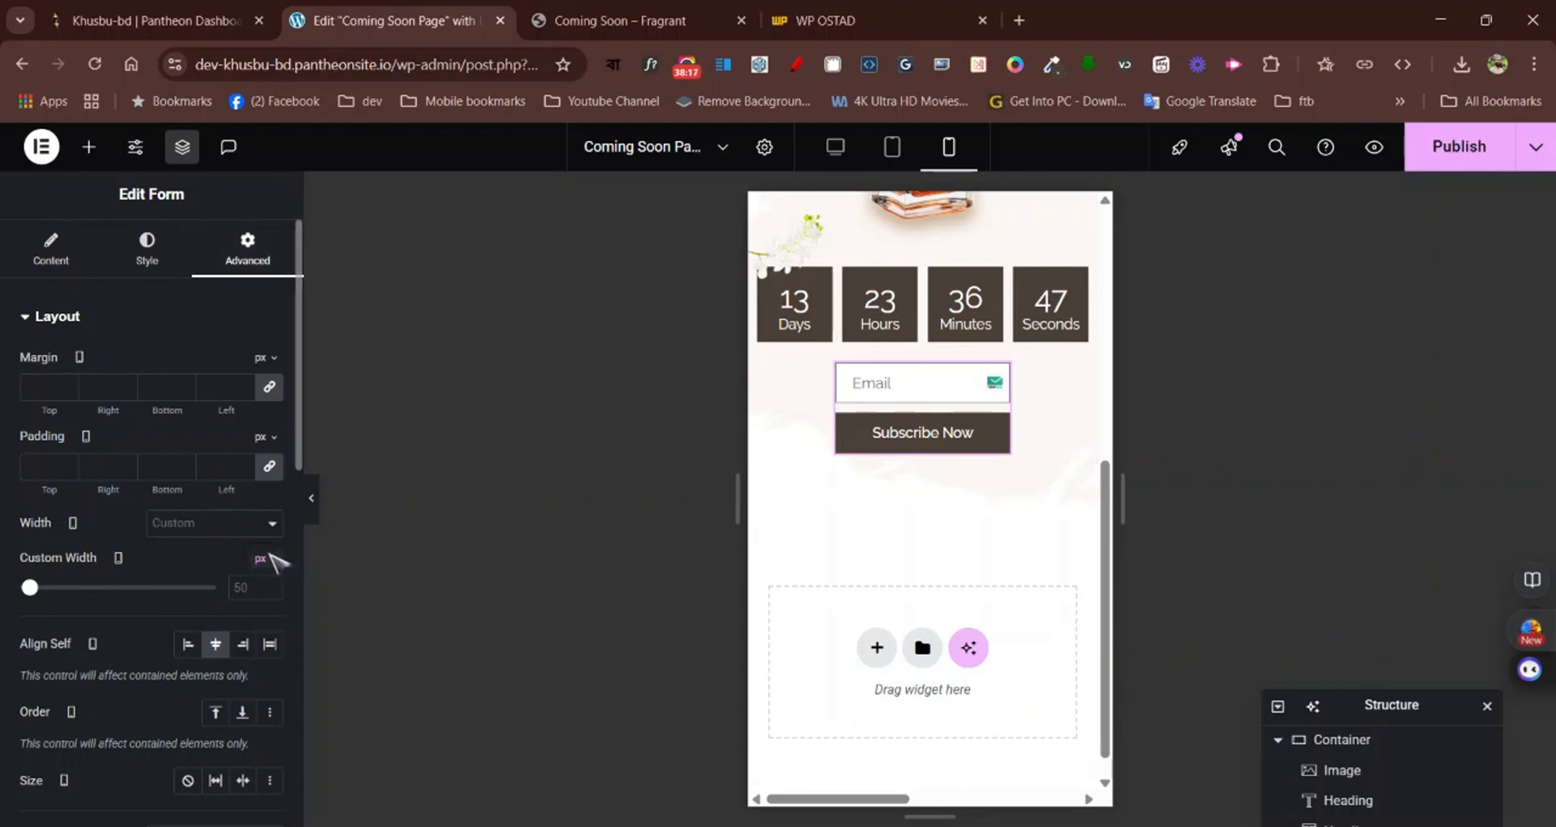
{"action": "left_click", "coordinate": [261, 588]}
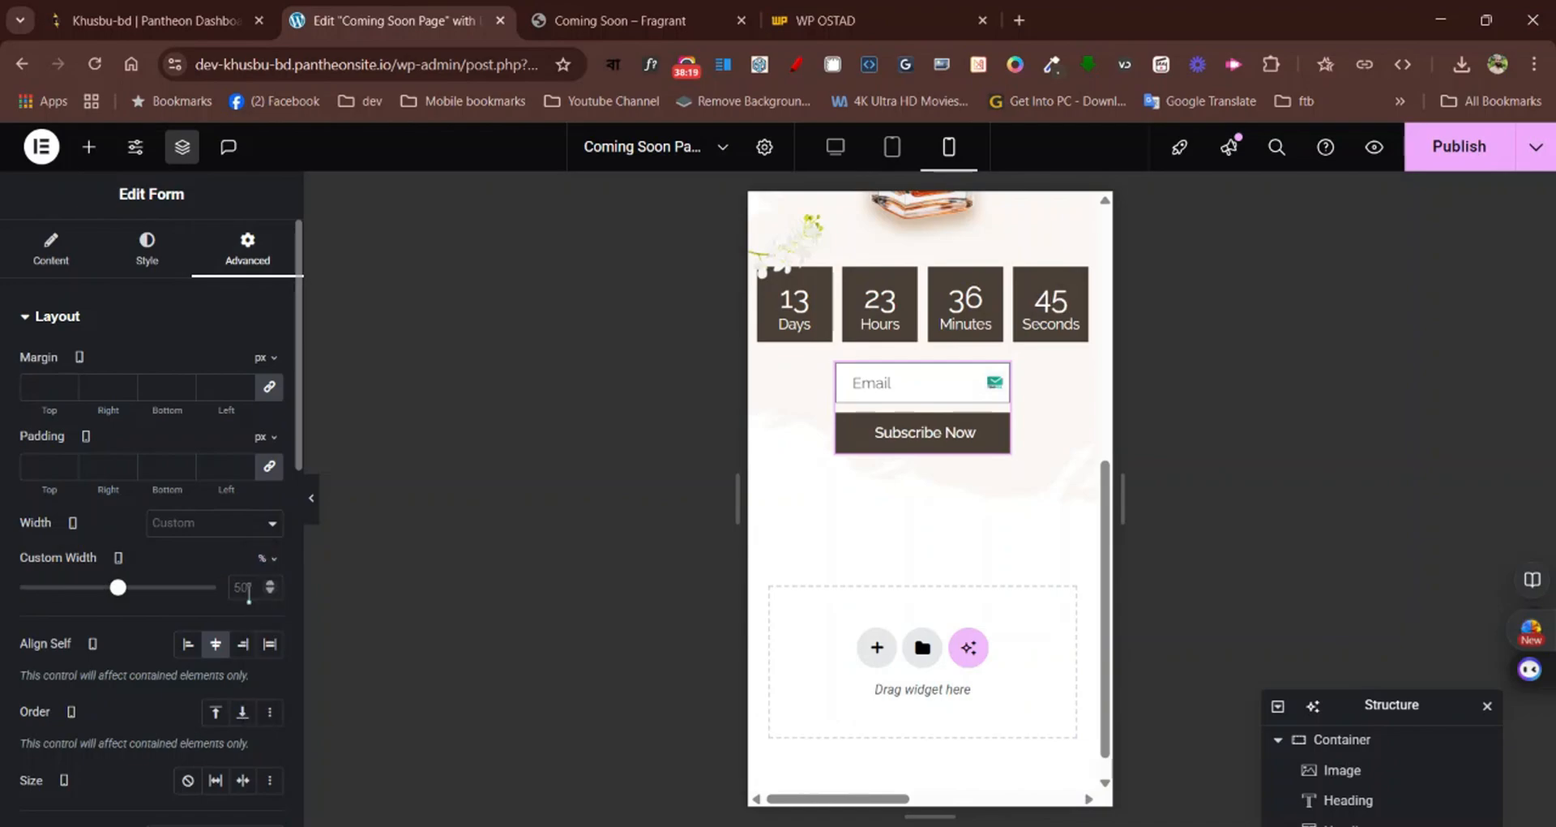
{"action": "left_click_drag", "start_coordinate": [132, 592], "coordinate": [215, 591]}
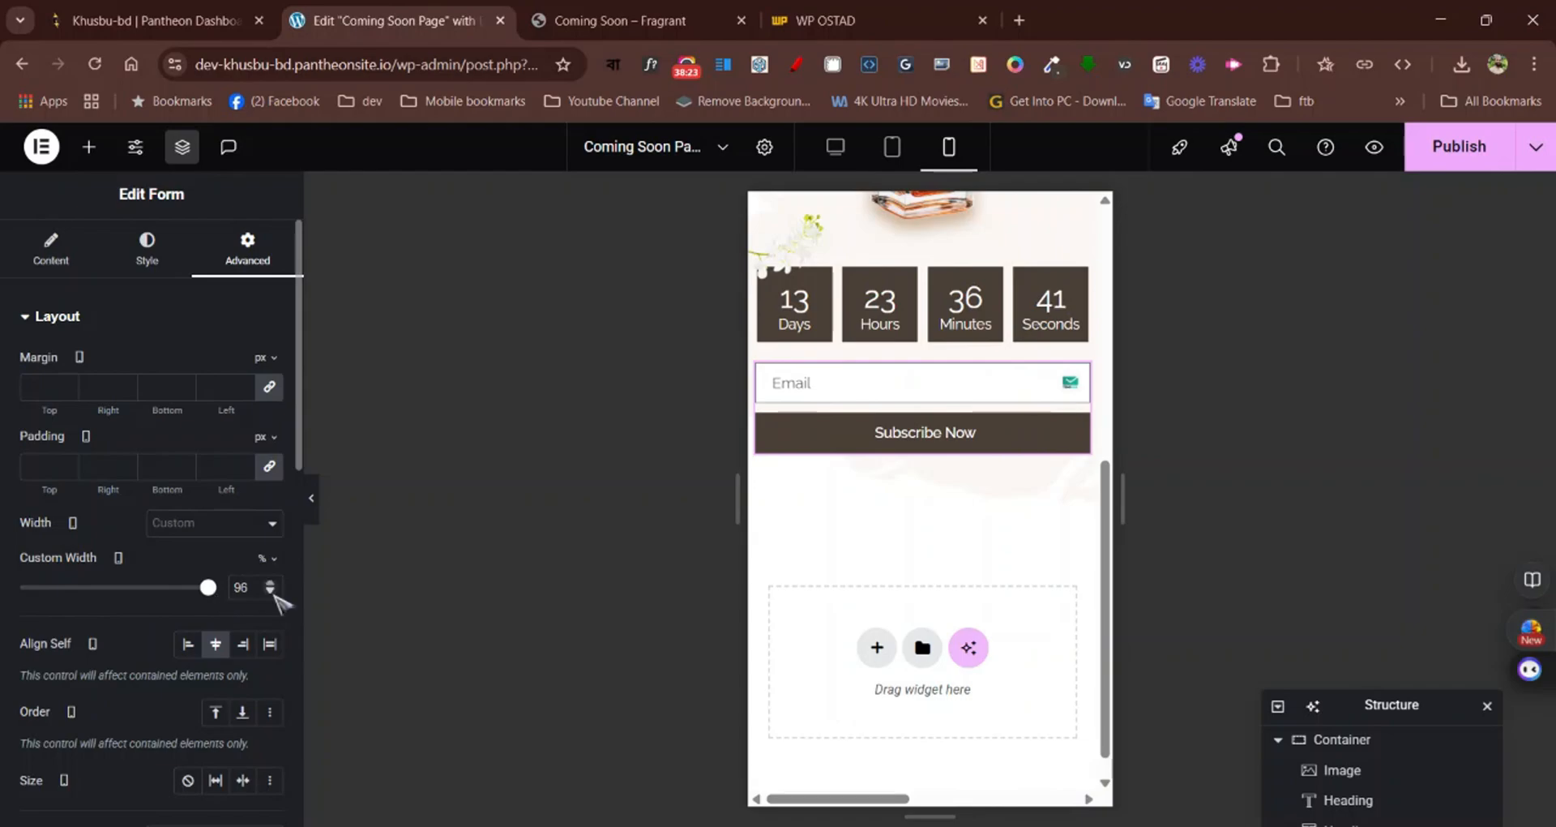
{"action": "left_click", "coordinate": [273, 593]}
Examine the whole mobile layout from the logo to the subscribe form, including where the flower image sits beside the countdown
{"action": "scroll", "coordinate": [1062, 389], "scroll_direction": "up", "scroll_amount": 6}
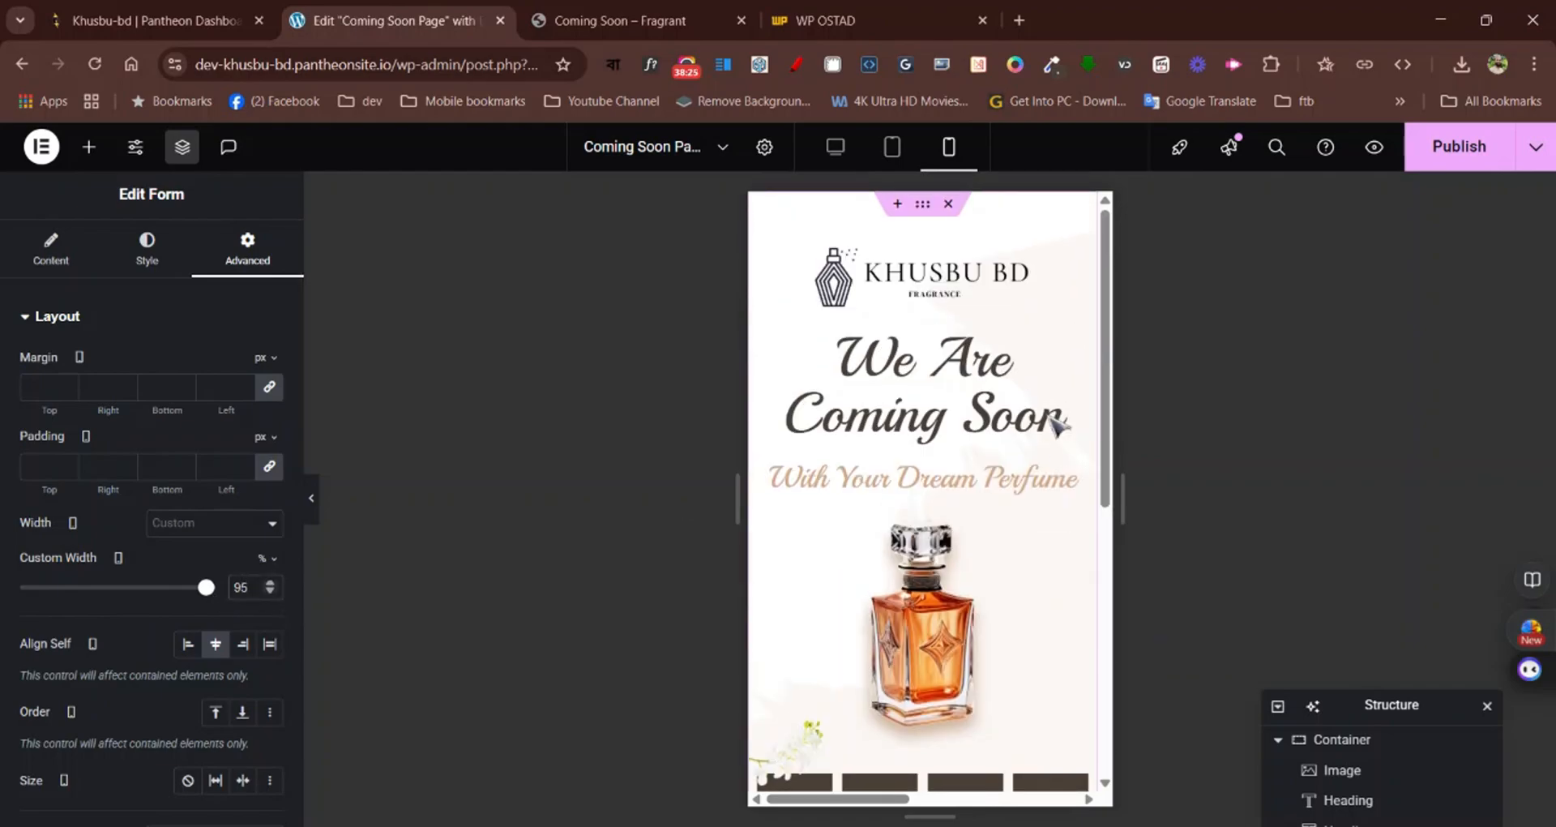
{"action": "scroll", "coordinate": [1054, 422], "scroll_direction": "down", "scroll_amount": 5}
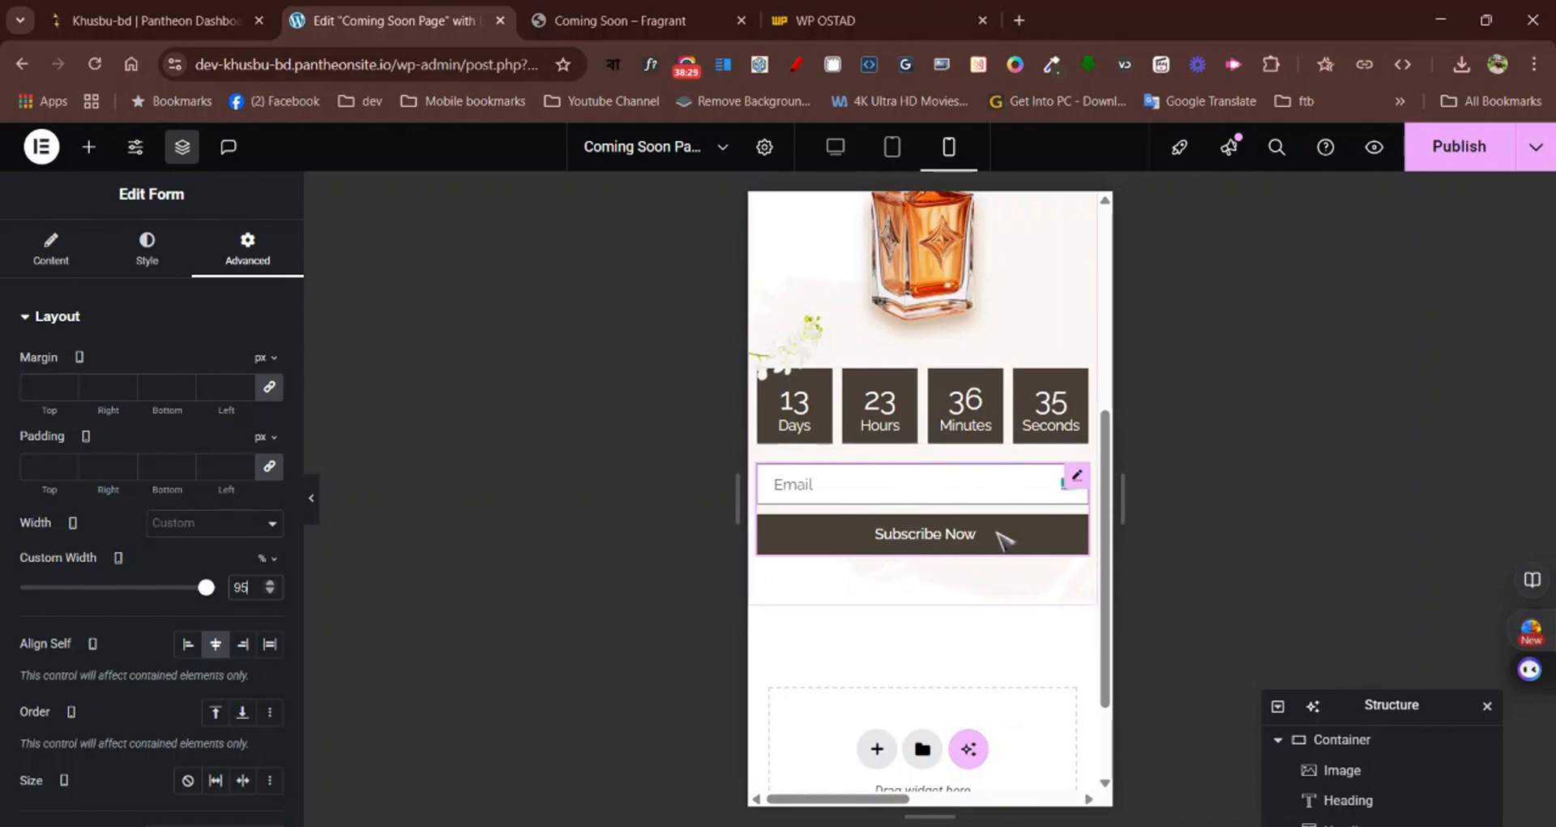
{"action": "scroll", "coordinate": [1008, 549], "scroll_direction": "up", "scroll_amount": 2}
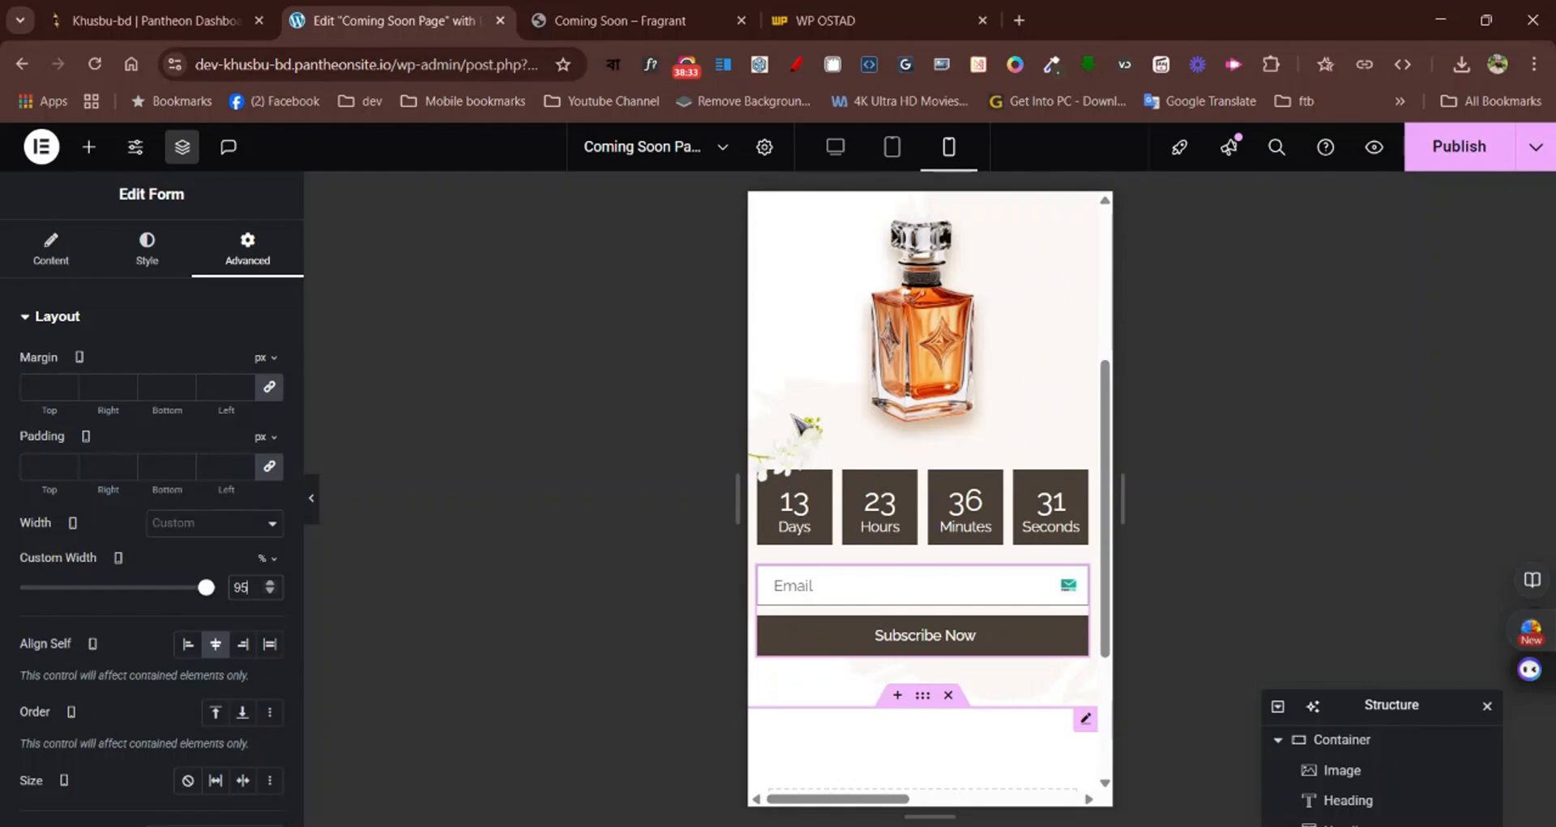
{"action": "scroll", "coordinate": [803, 437], "scroll_direction": "down", "scroll_amount": 2}
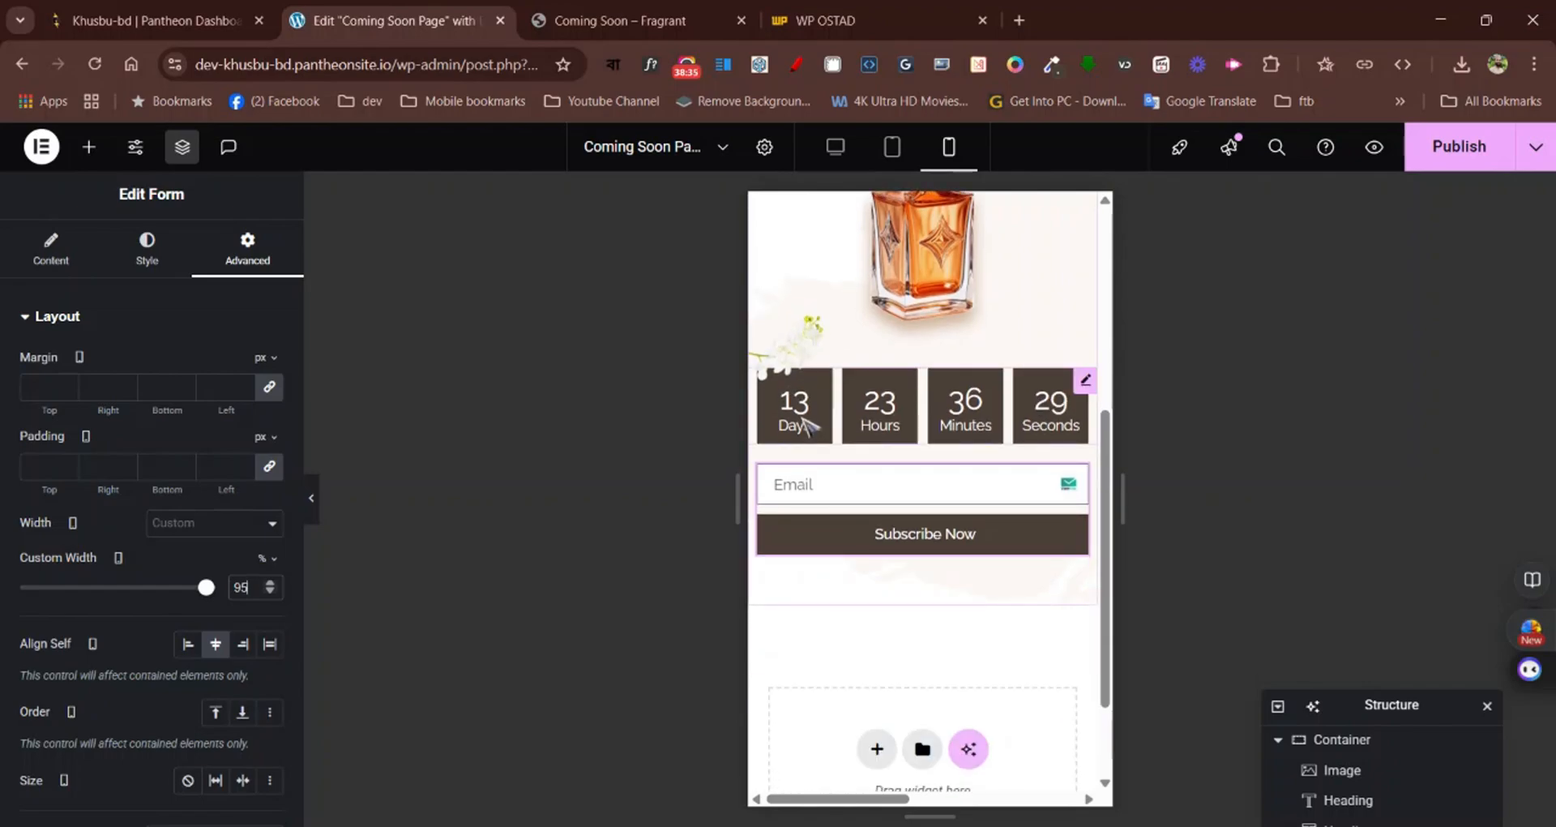
{"action": "scroll", "coordinate": [806, 375], "scroll_direction": "up", "scroll_amount": 6}
{"action": "scroll", "coordinate": [807, 374], "scroll_direction": "down", "scroll_amount": 2}
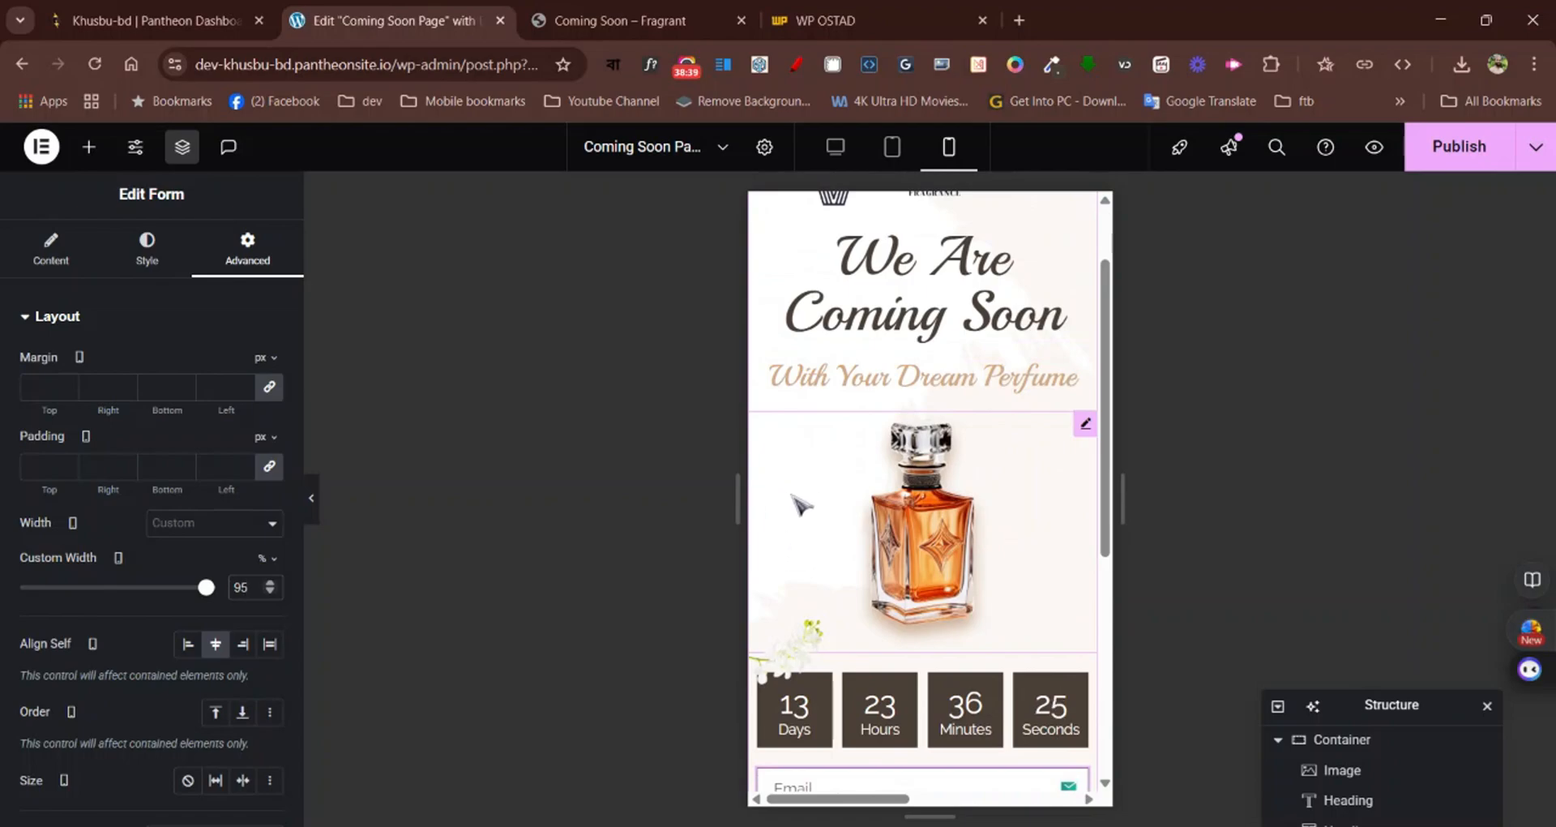
{"action": "scroll", "coordinate": [815, 644], "scroll_direction": "down", "scroll_amount": 4}
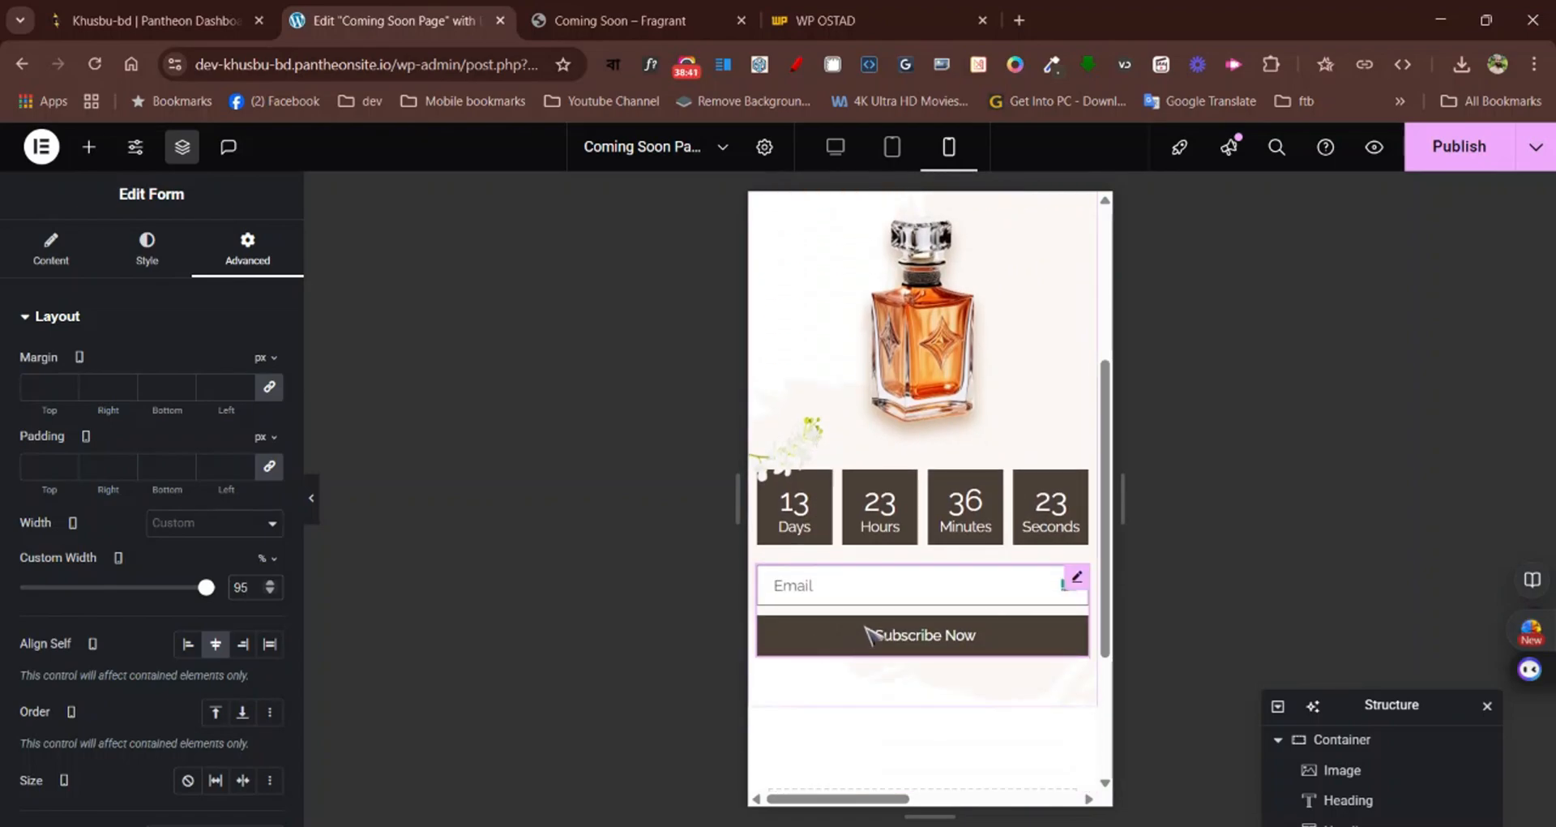
{"action": "scroll", "coordinate": [963, 689], "scroll_direction": "down", "scroll_amount": 4}
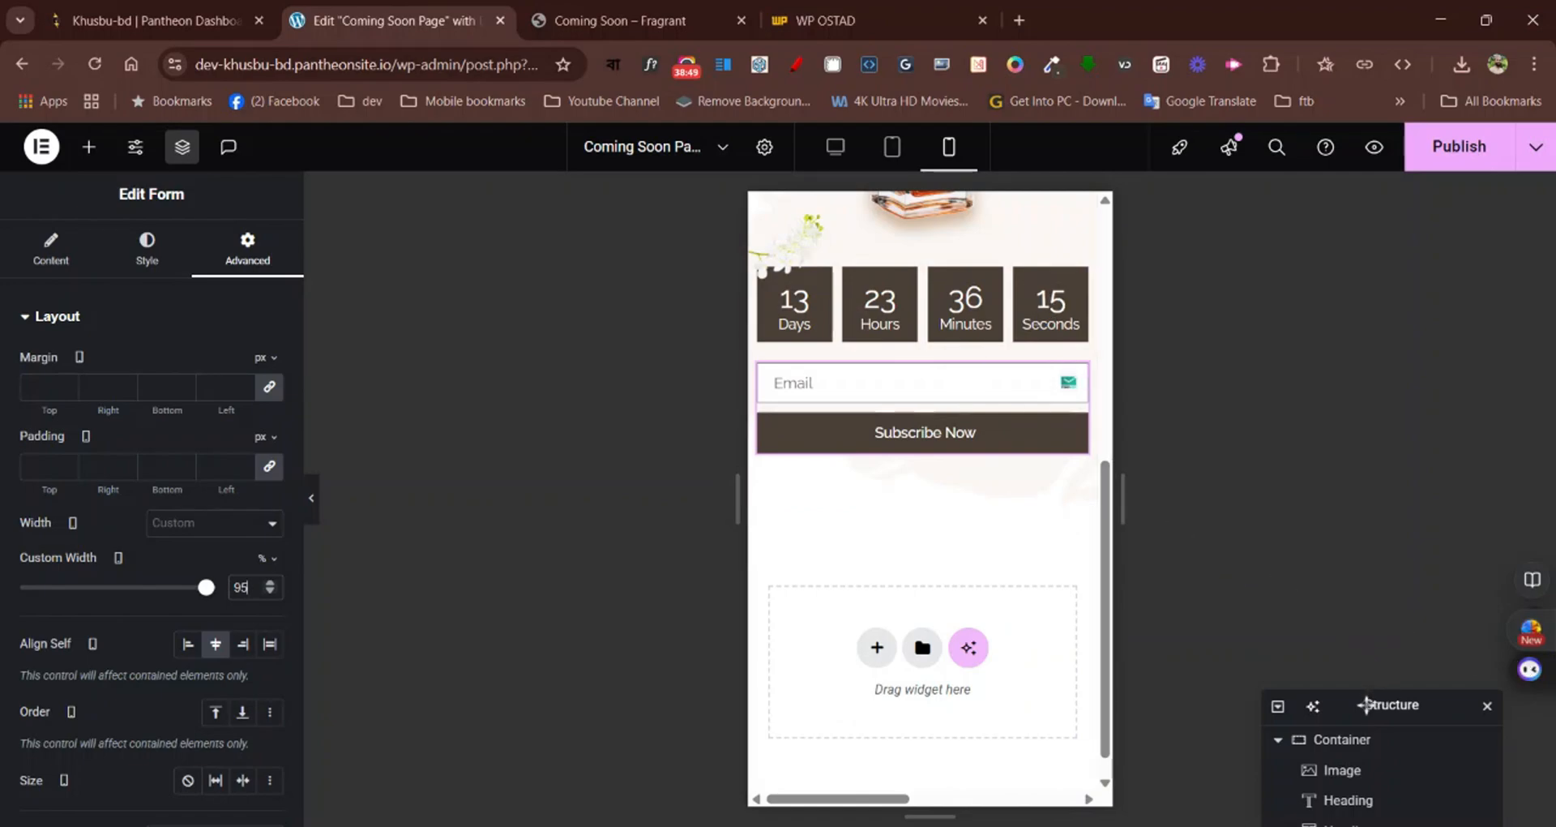
Select the flower image in the second container and unlink its mobile margin, with 0 on all sides
{"action": "left_click_drag", "start_coordinate": [1367, 704], "coordinate": [1334, 378]}
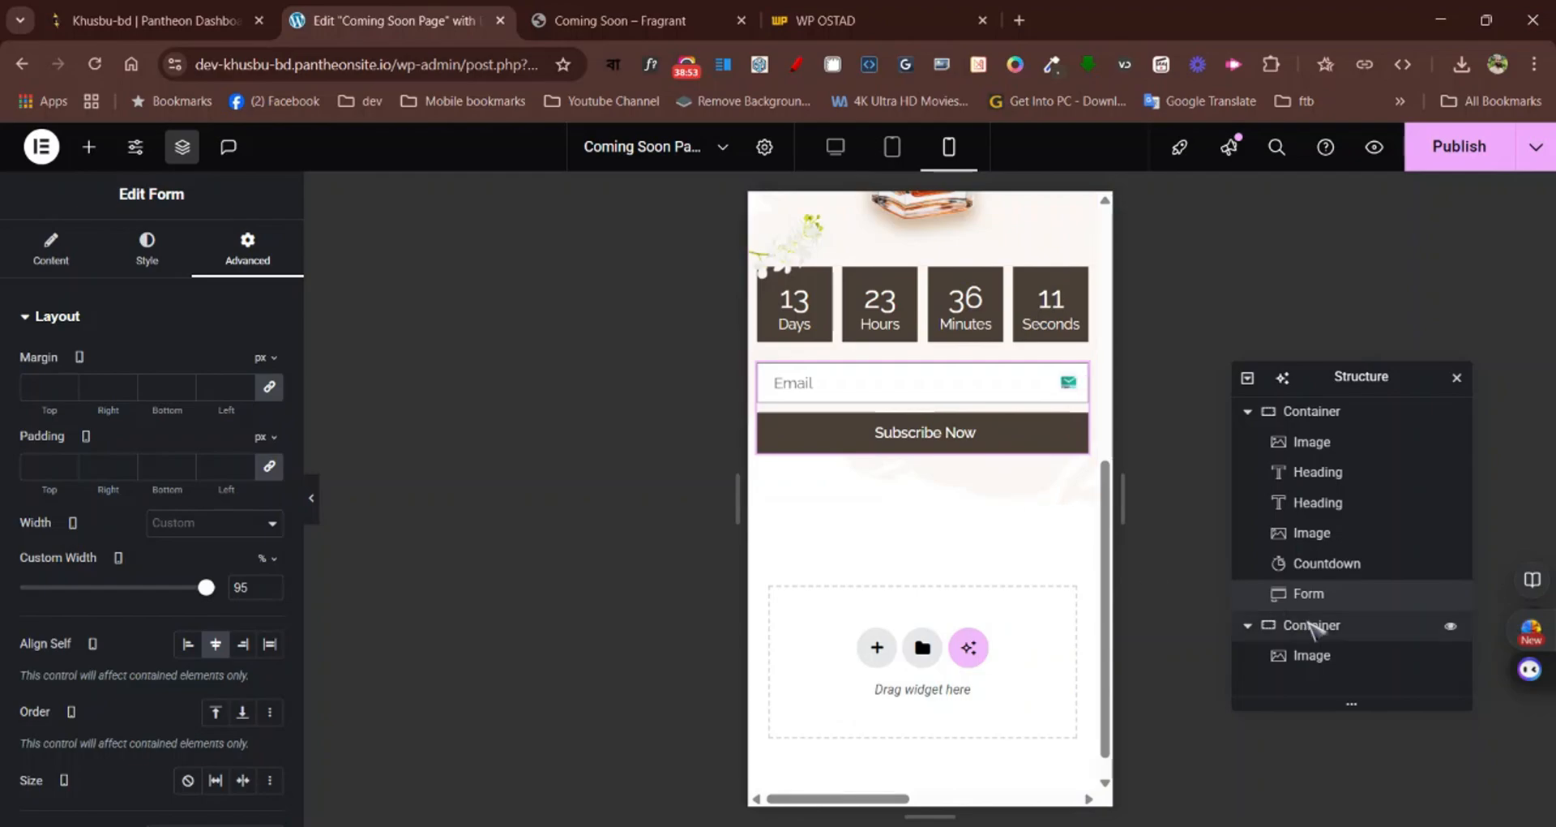
{"action": "left_click", "coordinate": [1313, 626]}
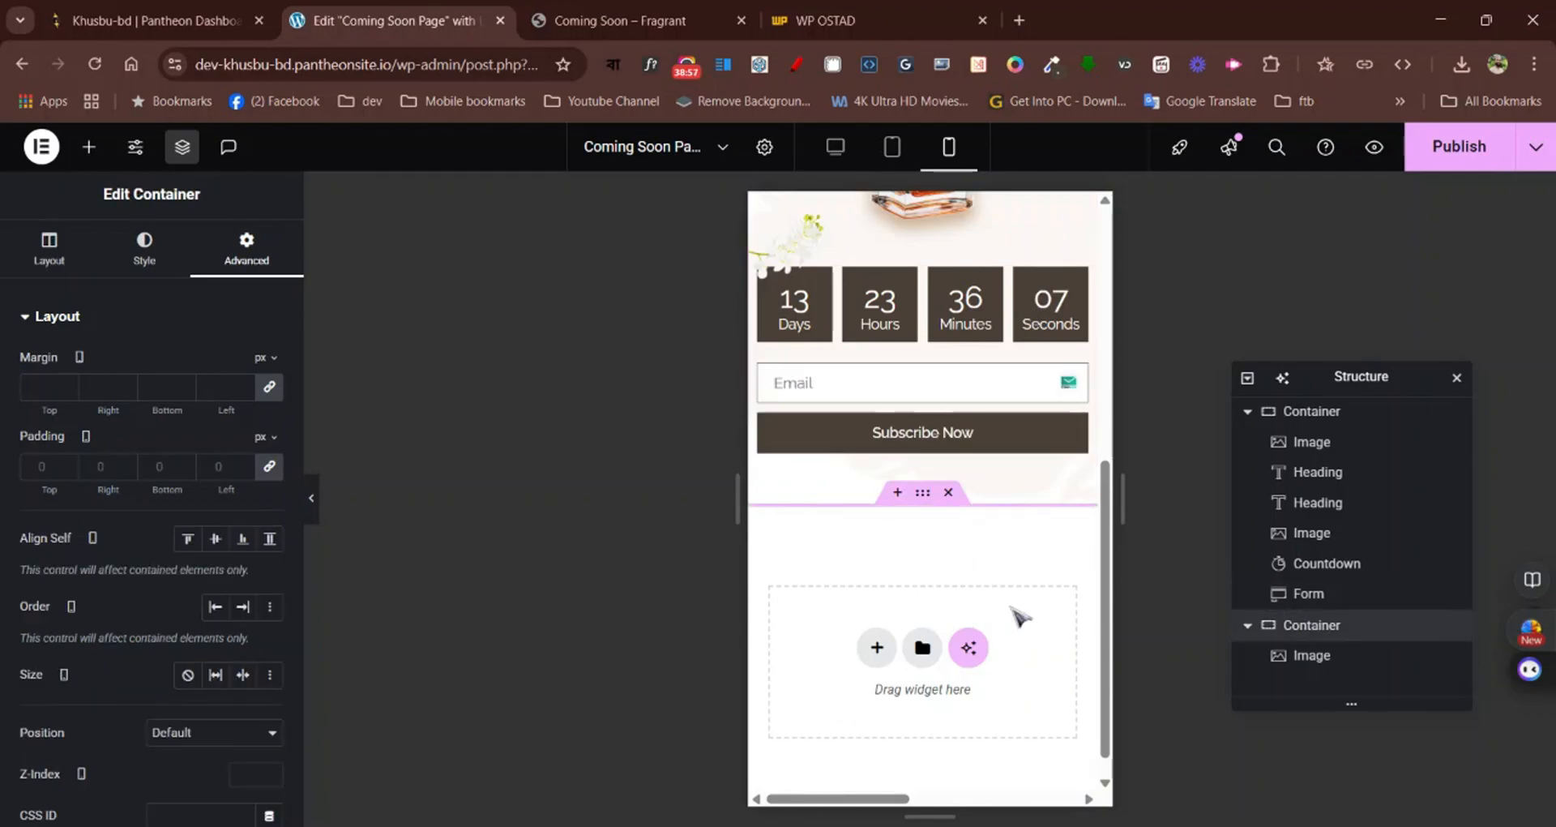
{"action": "left_click", "coordinate": [1312, 657]}
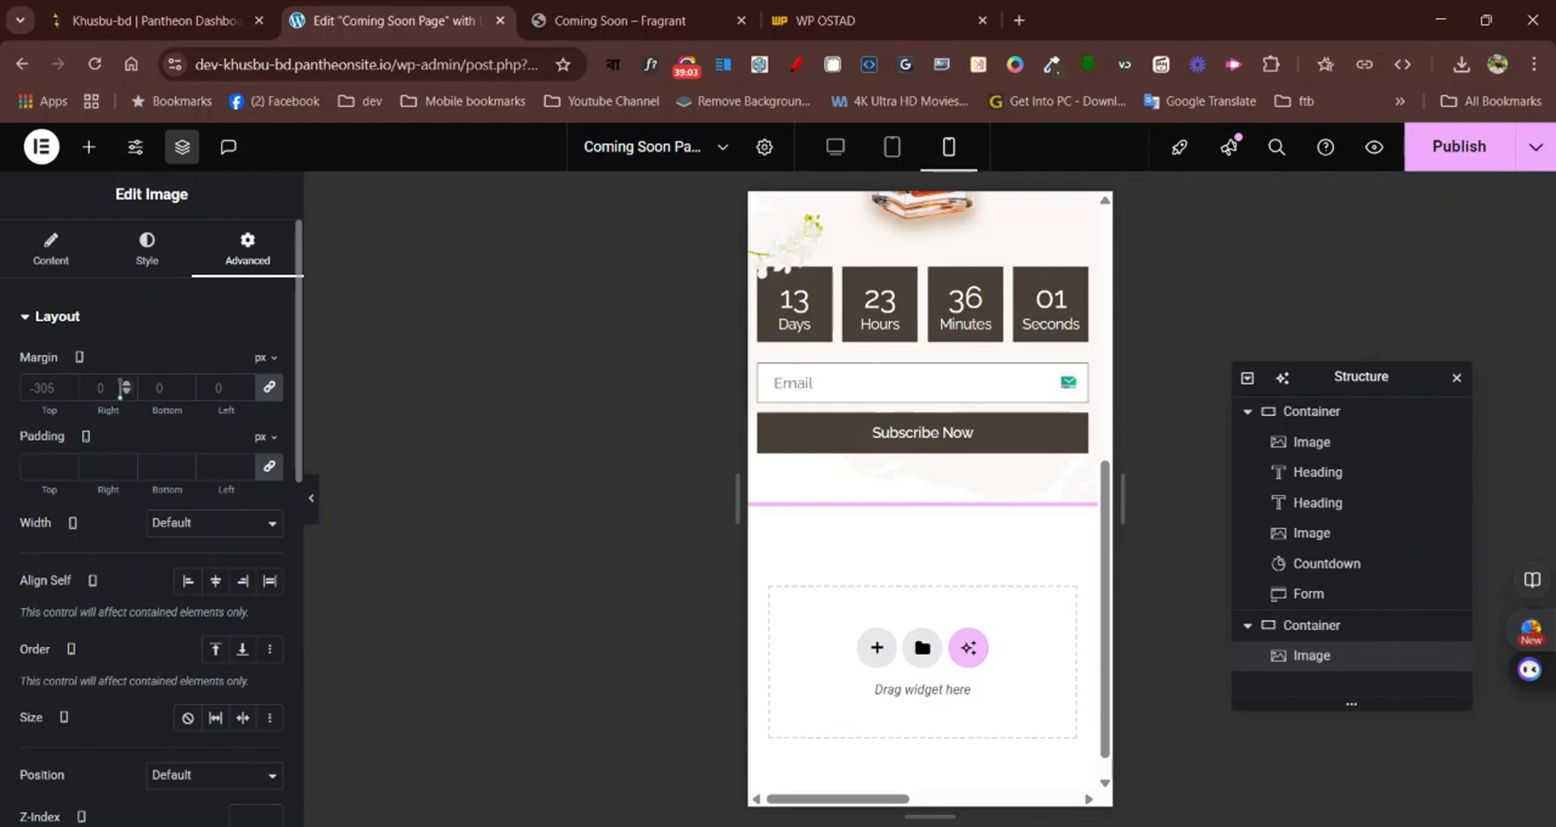
{"action": "left_click", "coordinate": [269, 388]}
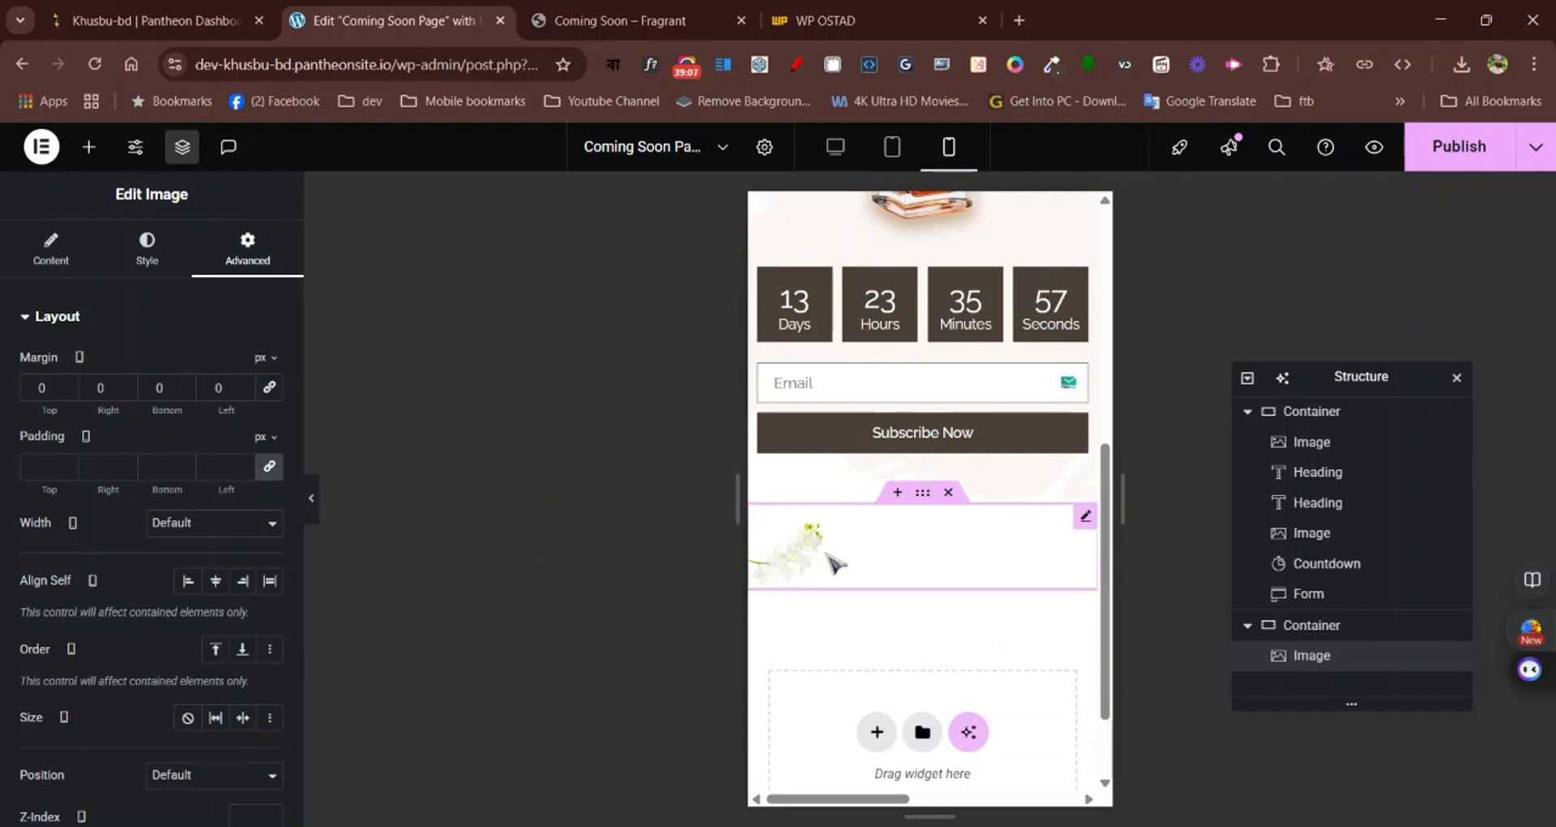
Set the flower image's mobile width to 50%
{"action": "left_click", "coordinate": [129, 253]}
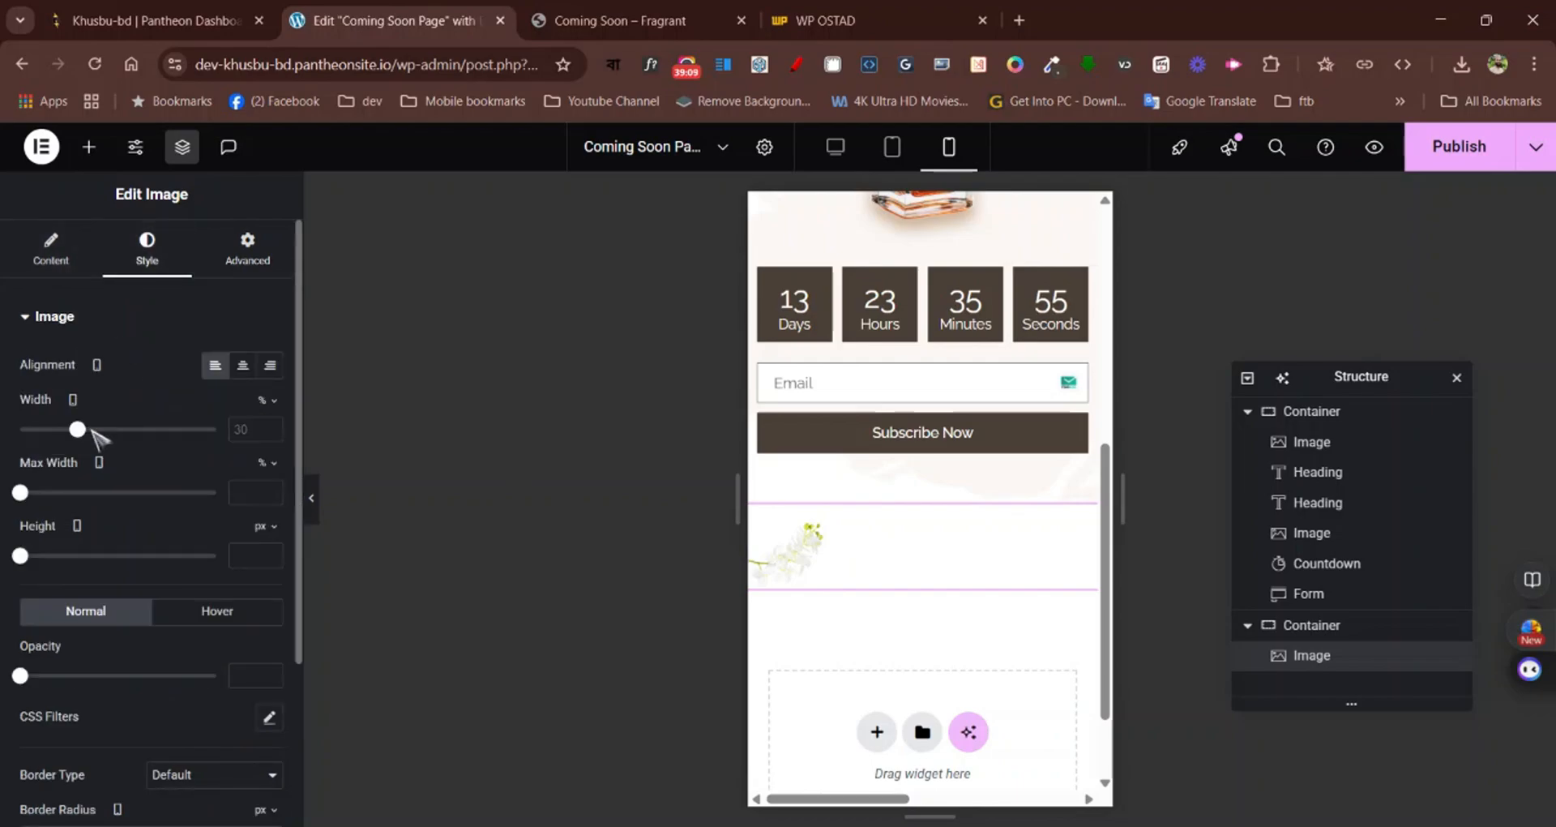
{"action": "left_click_drag", "start_coordinate": [77, 429], "coordinate": [116, 431]}
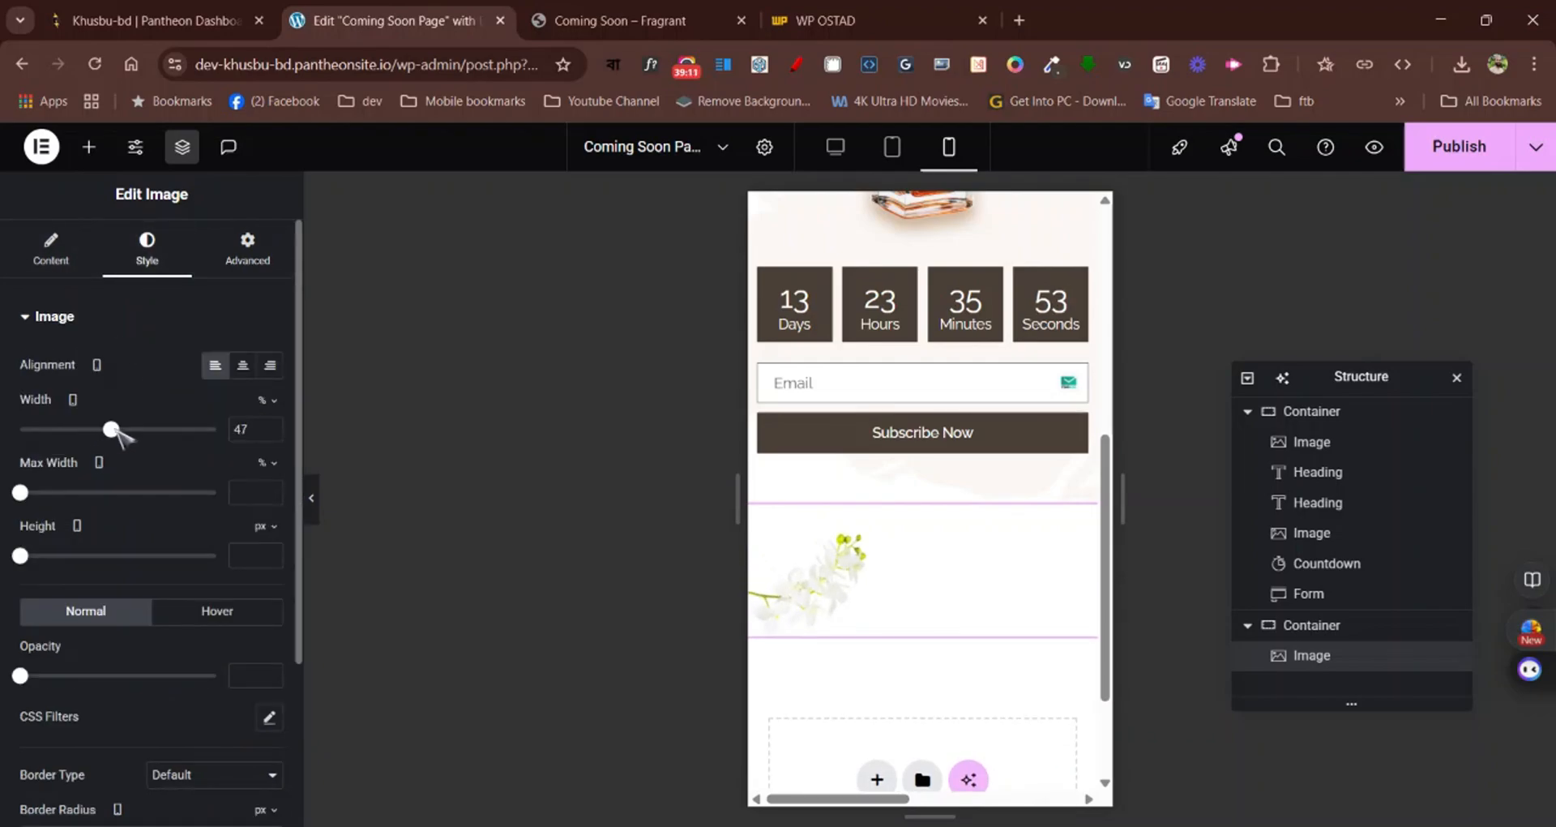
{"action": "left_click", "coordinate": [272, 426]}
{"action": "left_click", "coordinate": [272, 426]}
{"action": "left_click", "coordinate": [271, 426]}
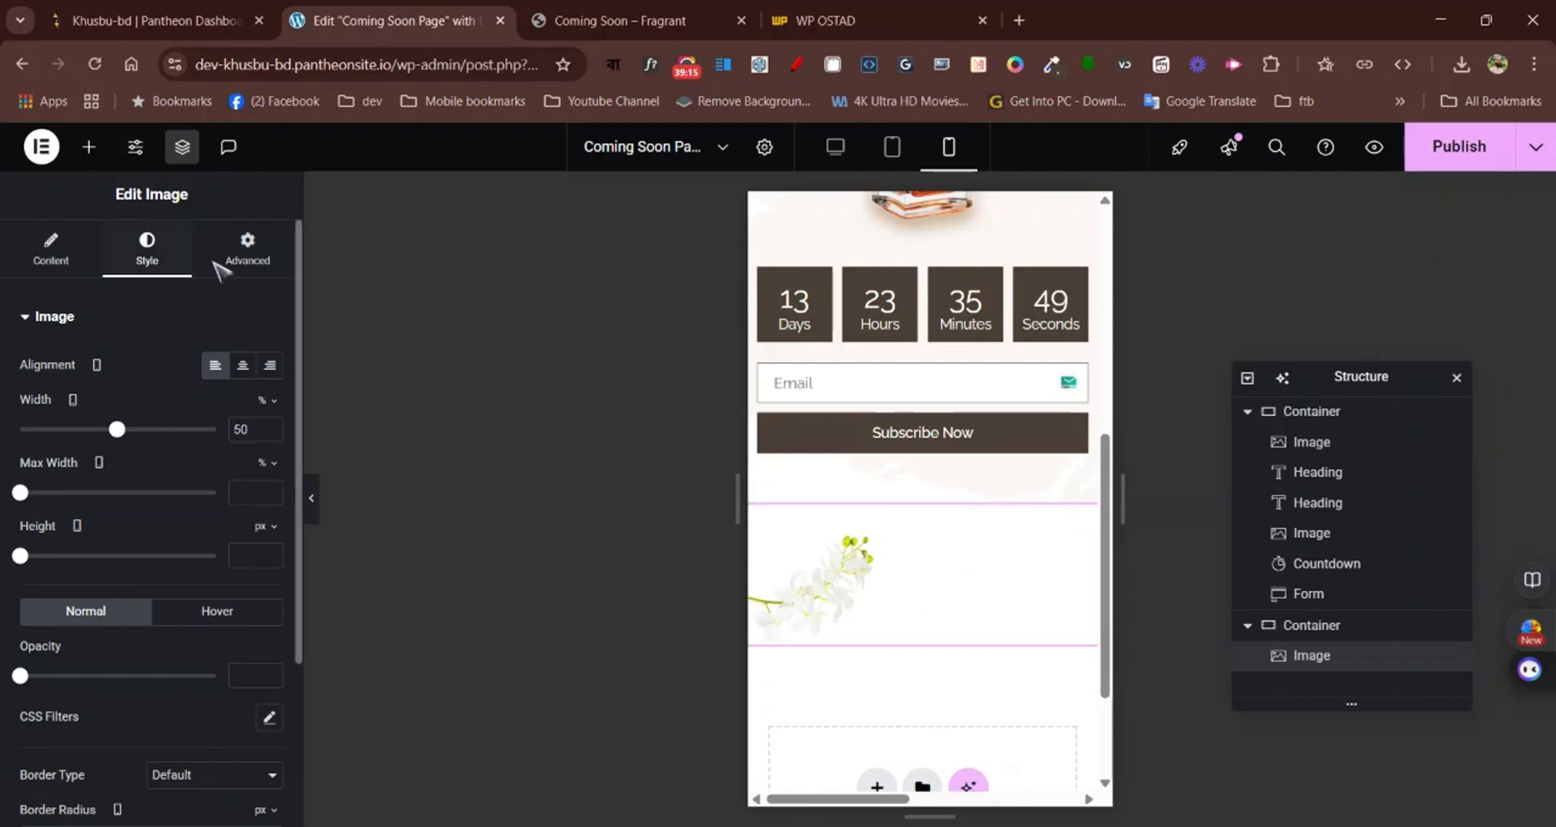
Set the flower image's mobile top margin to -500 px so it sits beside the perfume bottle
{"action": "left_click", "coordinate": [235, 250]}
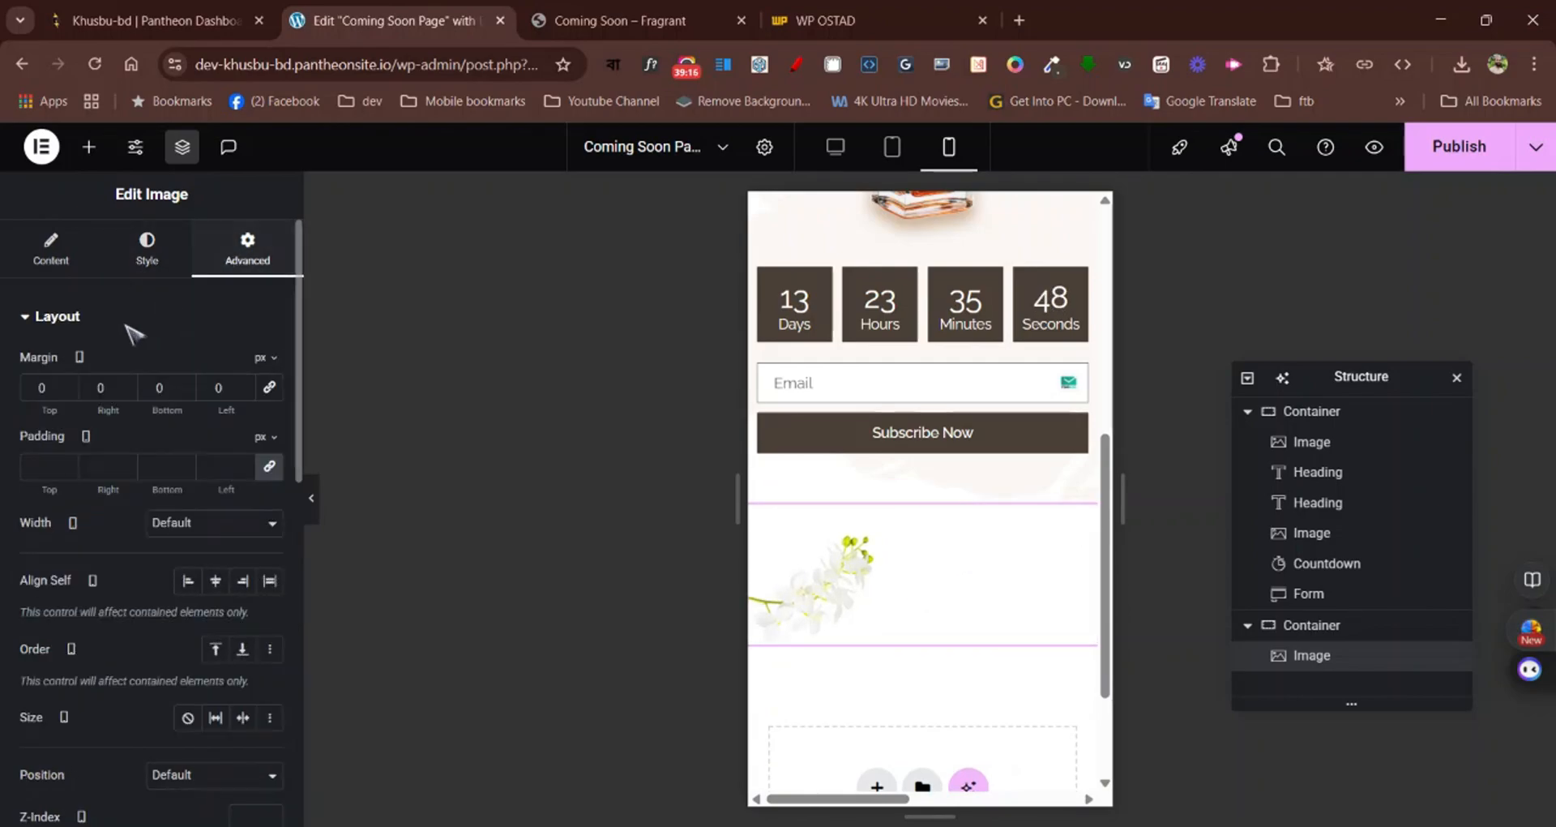
{"action": "left_click", "coordinate": [68, 392]}
{"action": "left_click", "coordinate": [68, 393]}
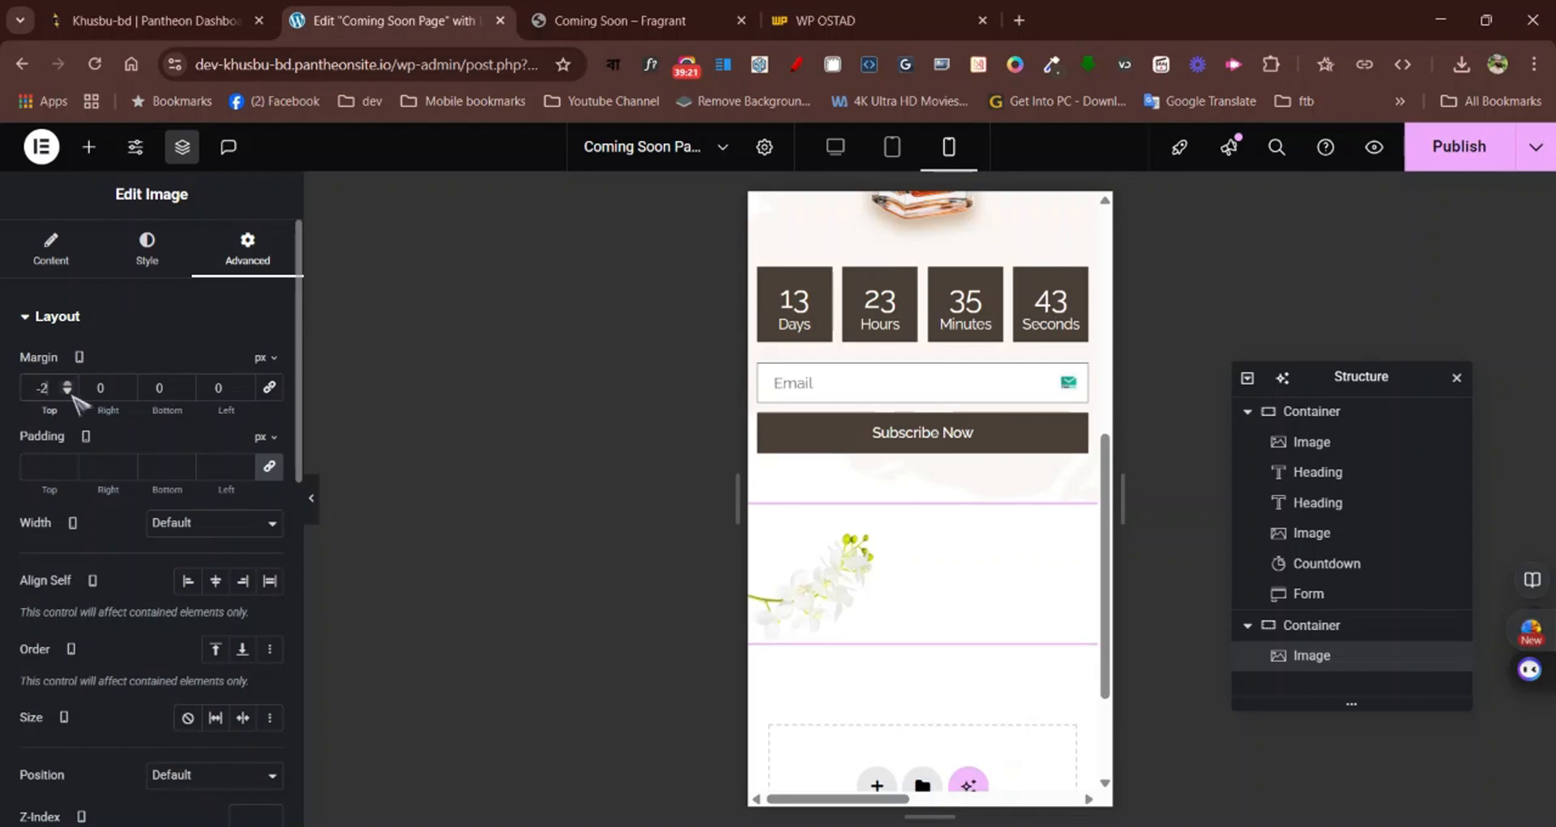
{"action": "left_click", "coordinate": [68, 392]}
{"action": "left_click", "coordinate": [68, 392]}
{"action": "left_click", "coordinate": [68, 393]}
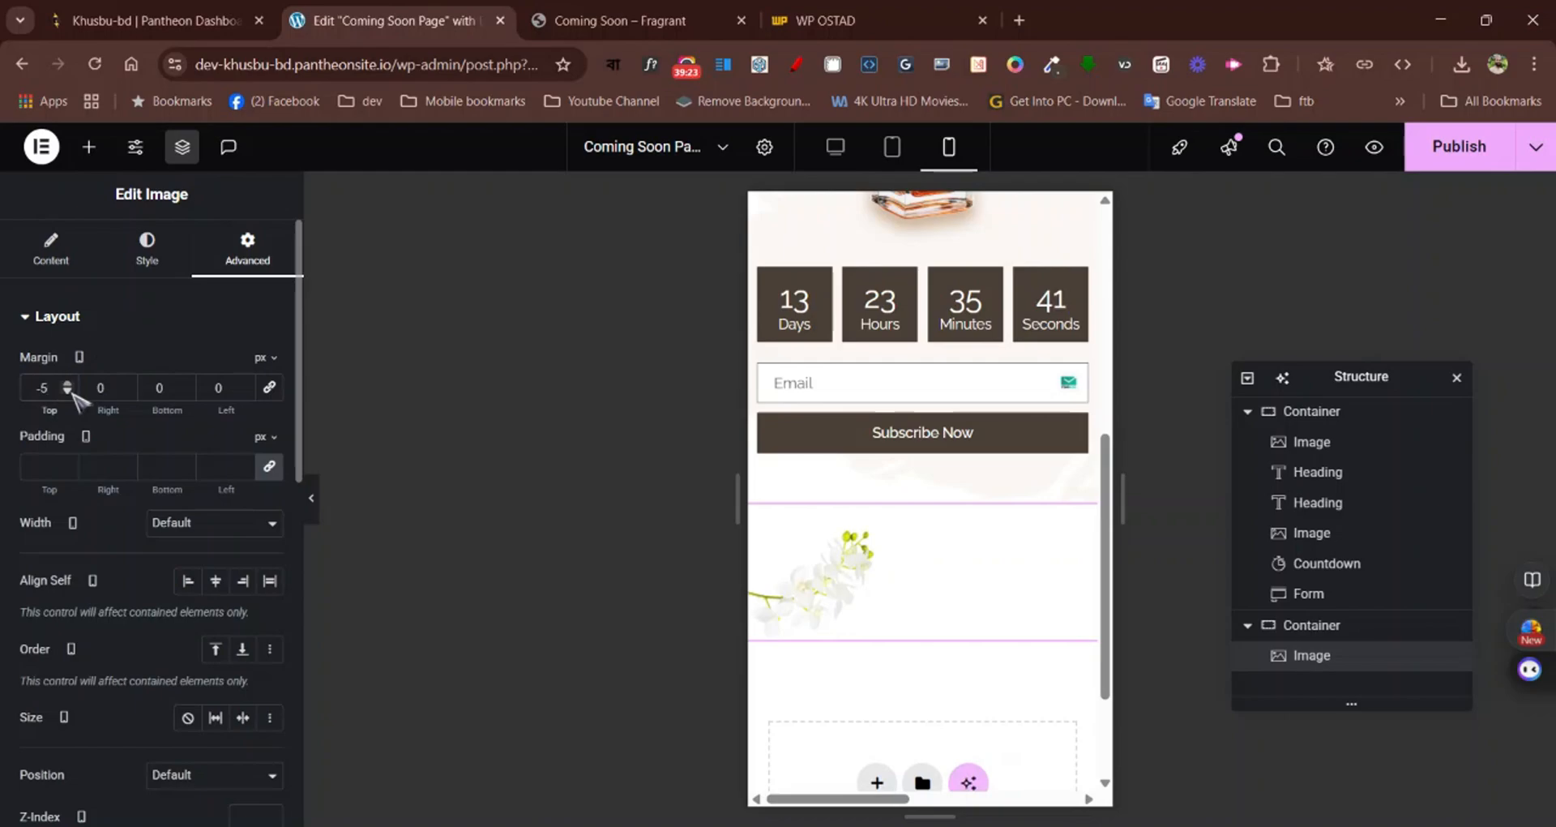
{"action": "type", "text": "00"}
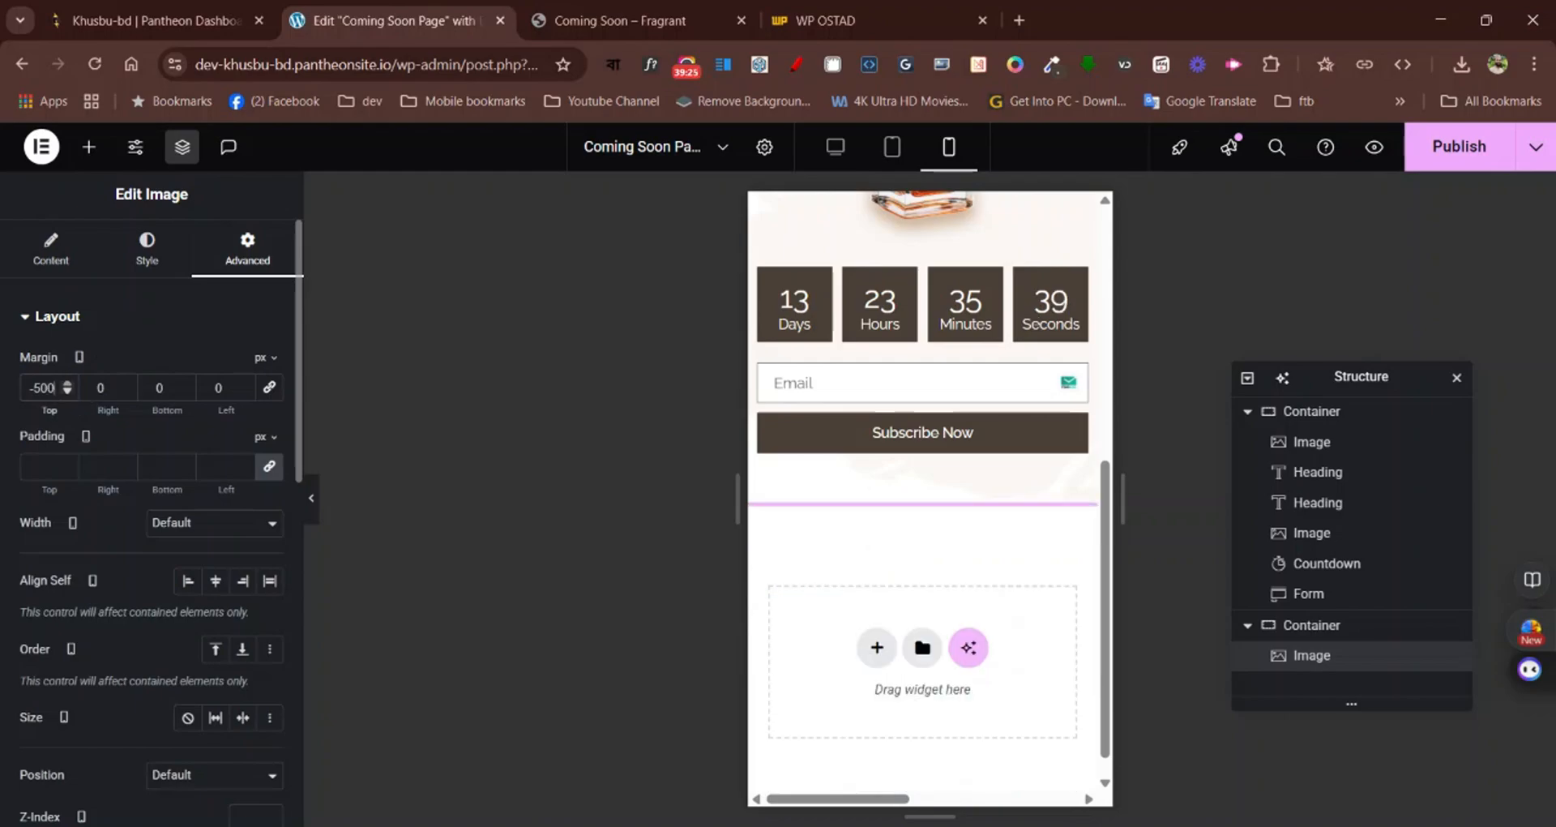
{"action": "scroll", "coordinate": [1062, 405], "scroll_direction": "up", "scroll_amount": 5}
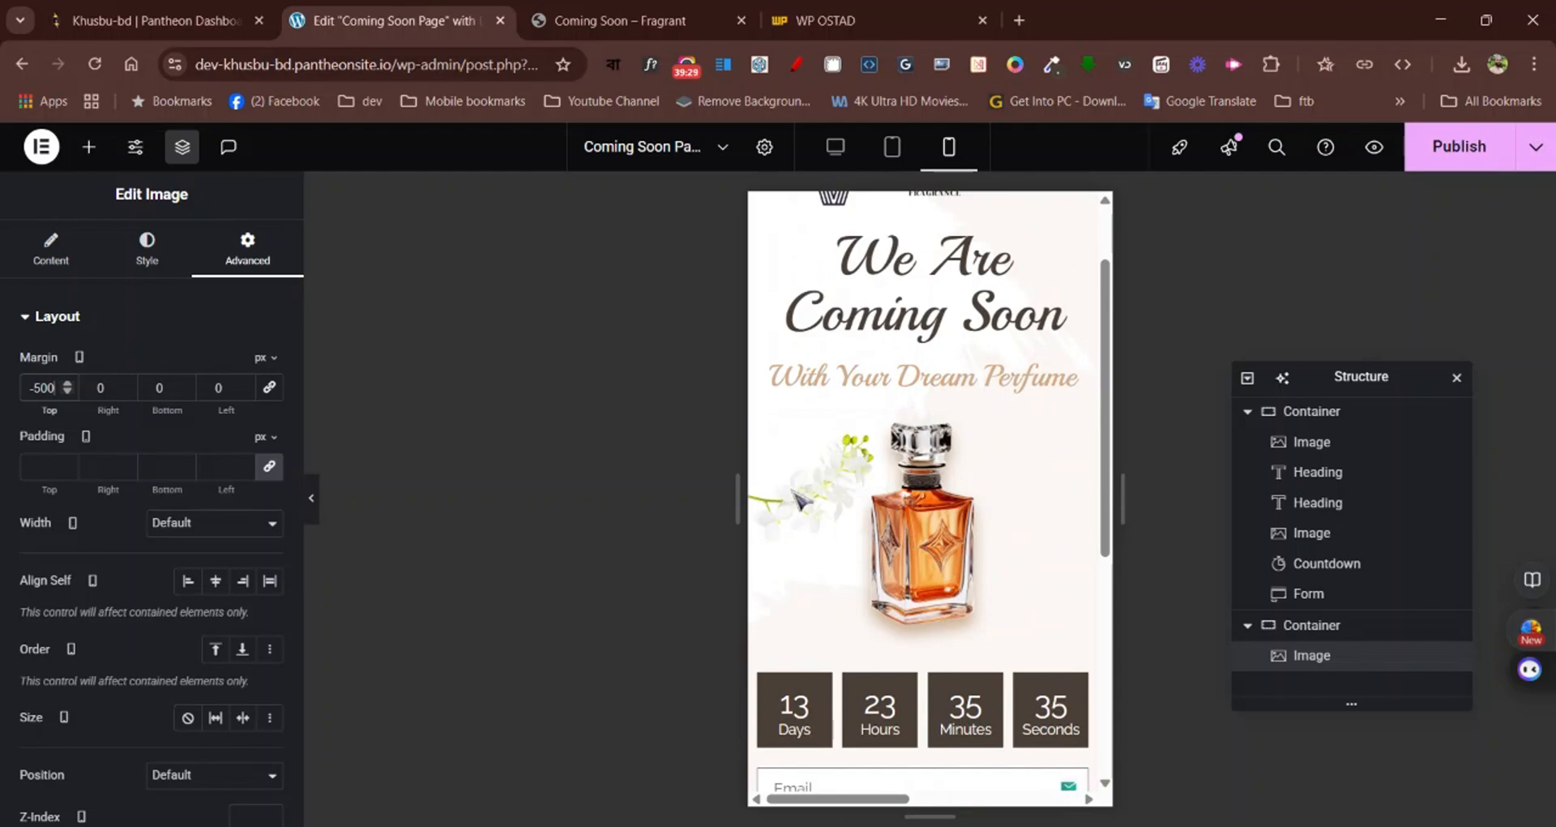
{"action": "scroll", "coordinate": [802, 498], "scroll_direction": "up", "scroll_amount": 1}
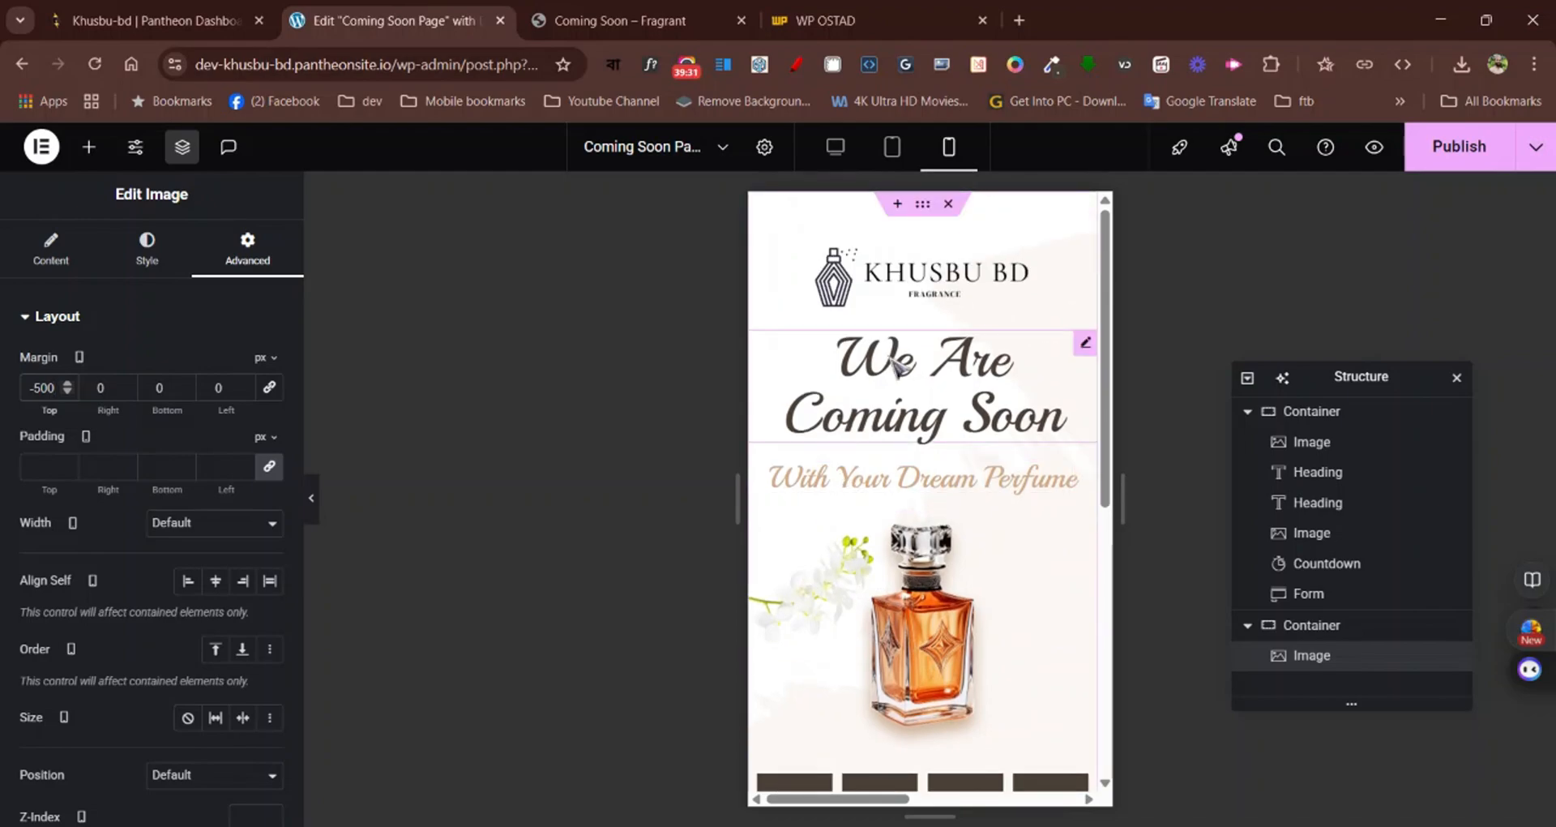
Check the mobile layout from the logo to the subscribe form and publish the page changes
{"action": "scroll", "coordinate": [1020, 505], "scroll_direction": "down", "scroll_amount": 5}
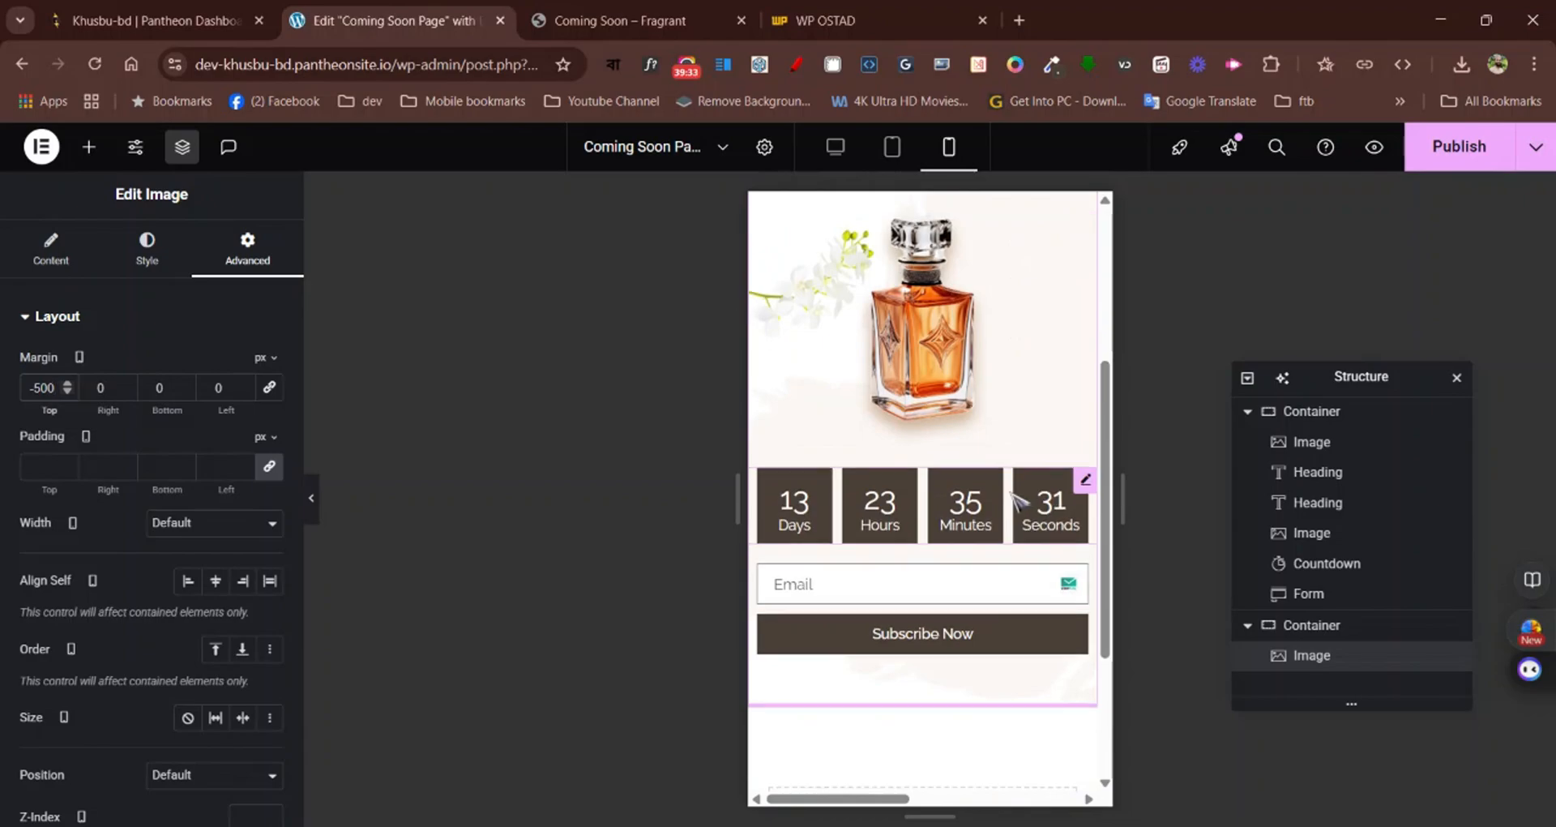
{"action": "scroll", "coordinate": [1025, 502], "scroll_direction": "up", "scroll_amount": 5}
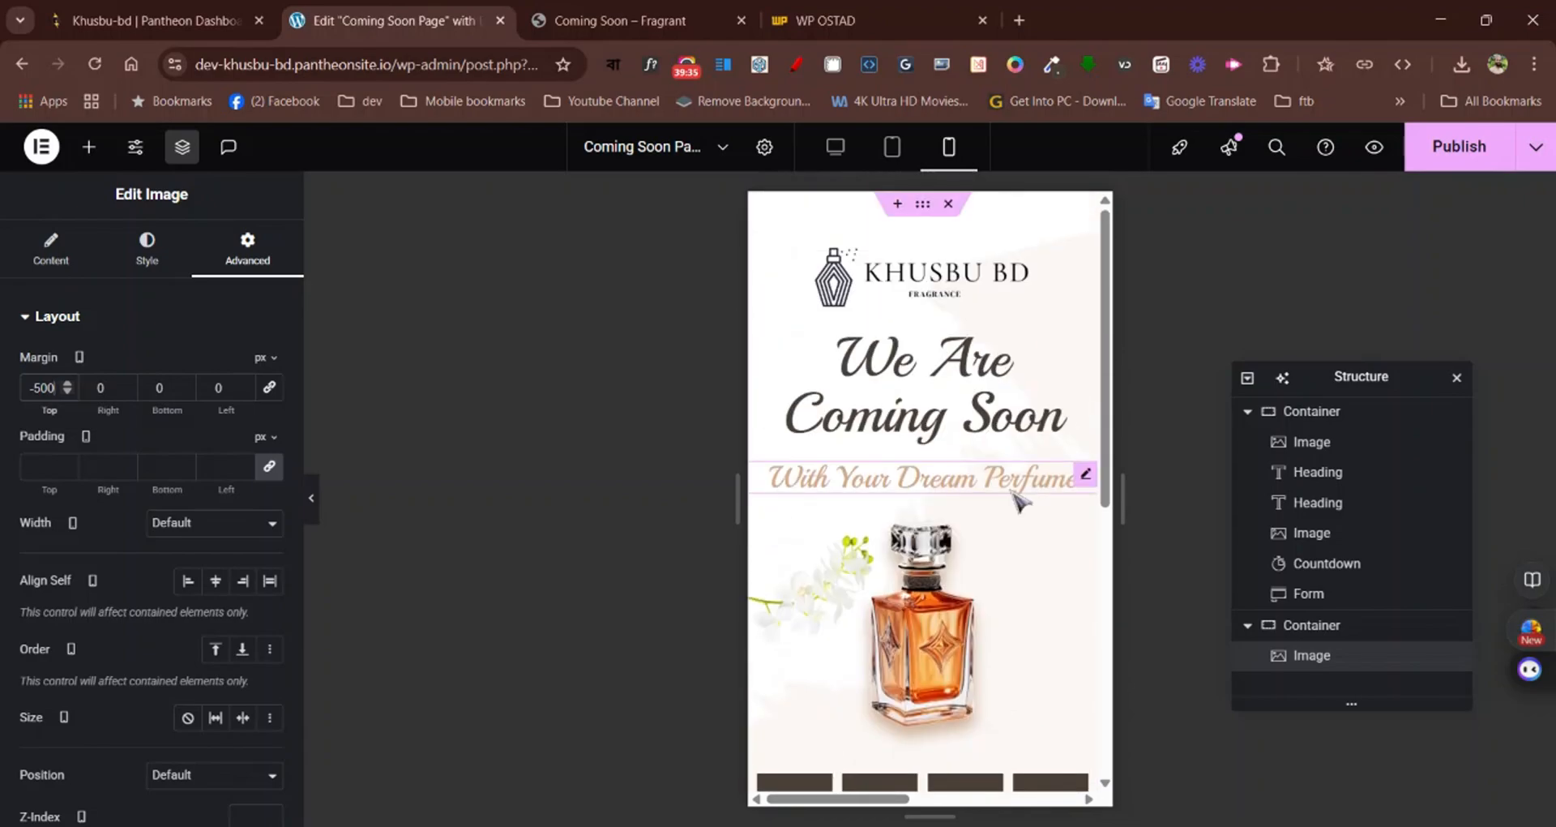
{"action": "scroll", "coordinate": [1054, 501], "scroll_direction": "down", "scroll_amount": 5}
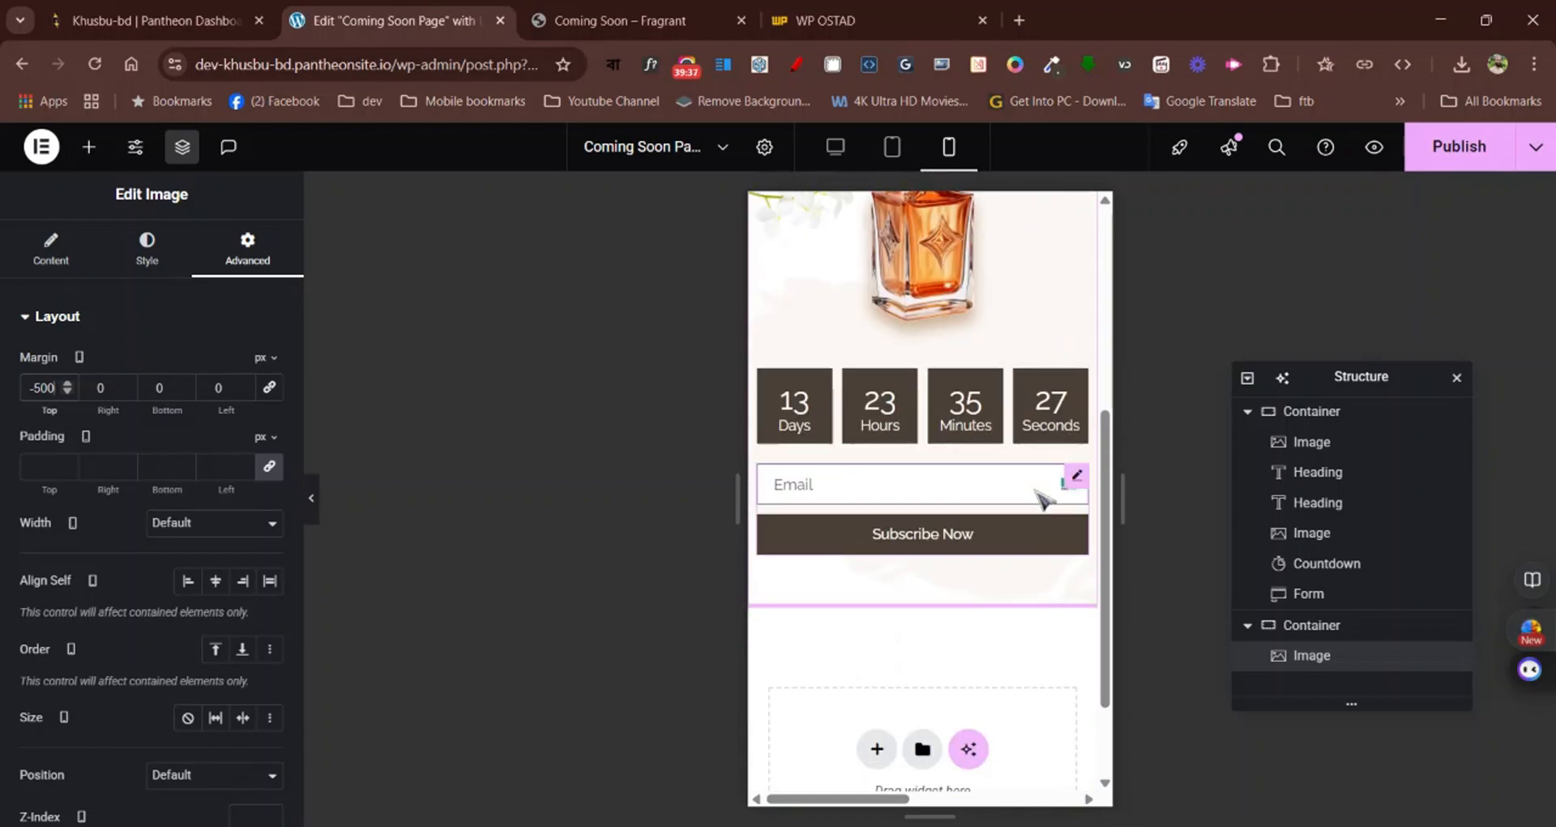
{"action": "scroll", "coordinate": [1045, 501], "scroll_direction": "up", "scroll_amount": 5}
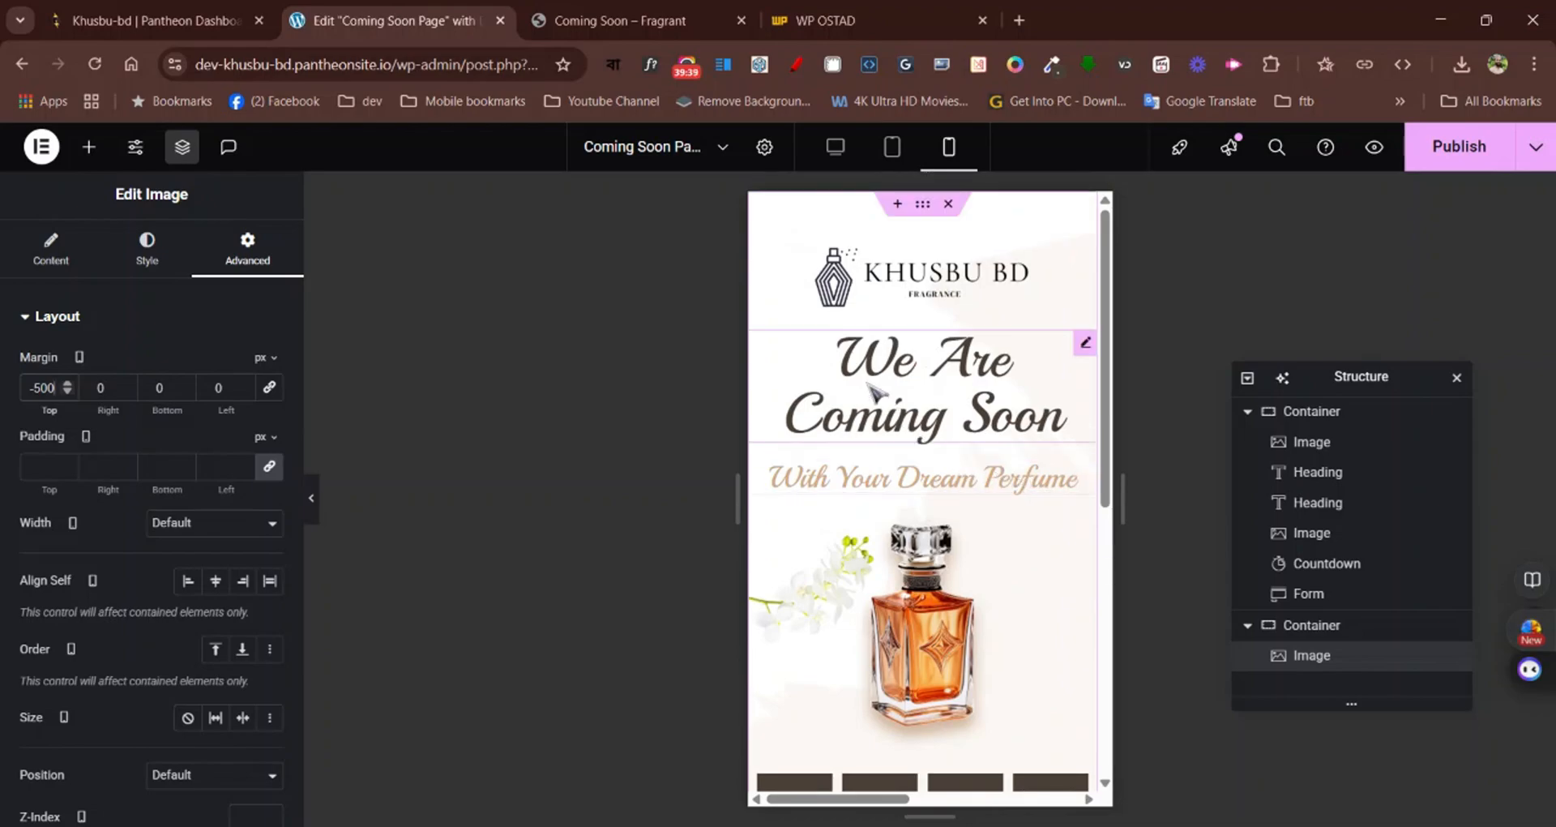
{"action": "left_click", "coordinate": [1451, 162]}
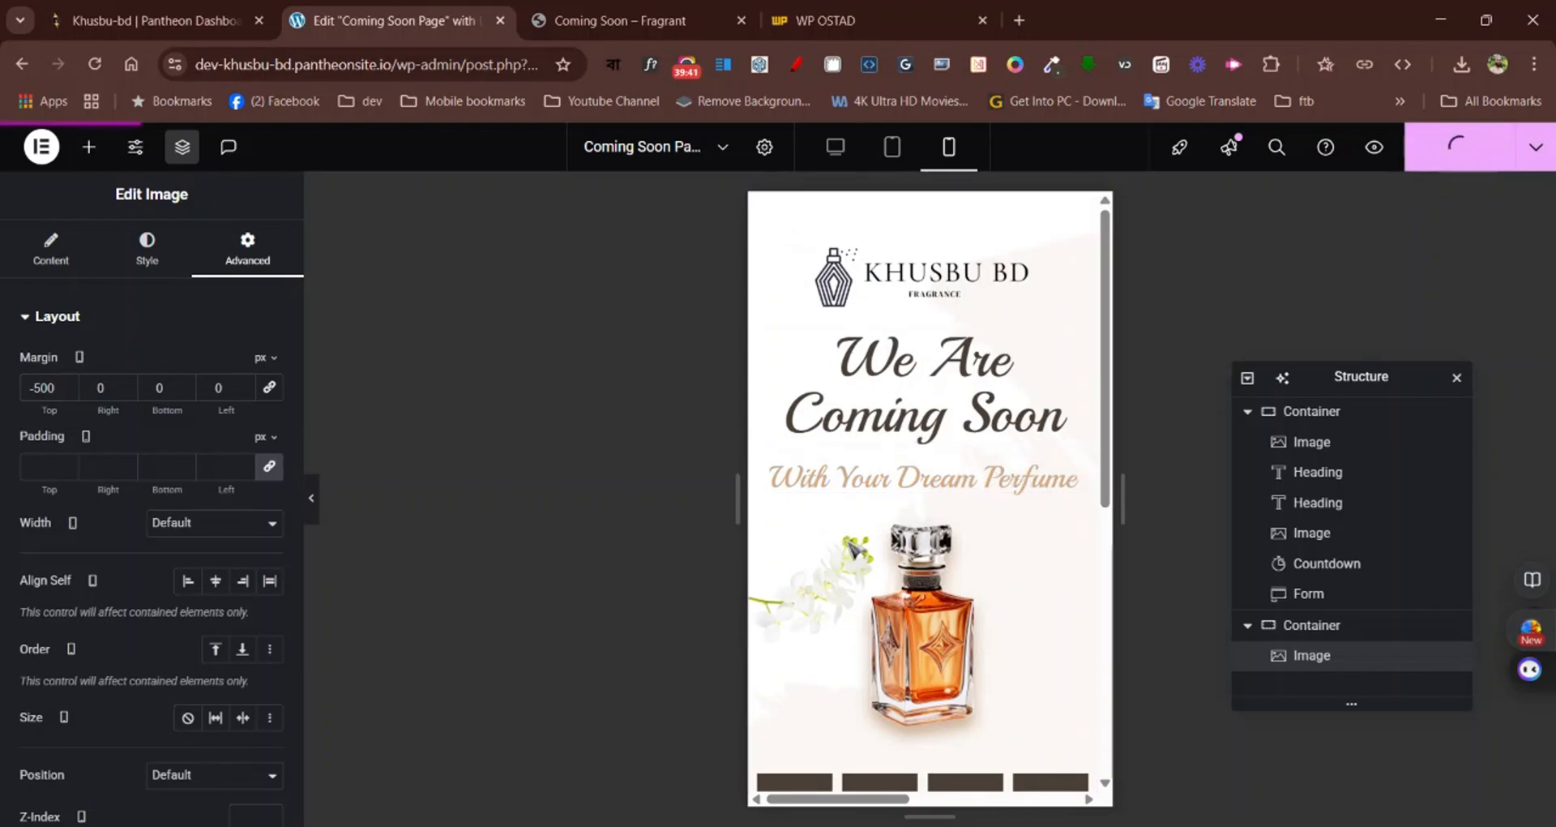
{"action": "scroll", "coordinate": [860, 559], "scroll_direction": "down", "scroll_amount": 5}
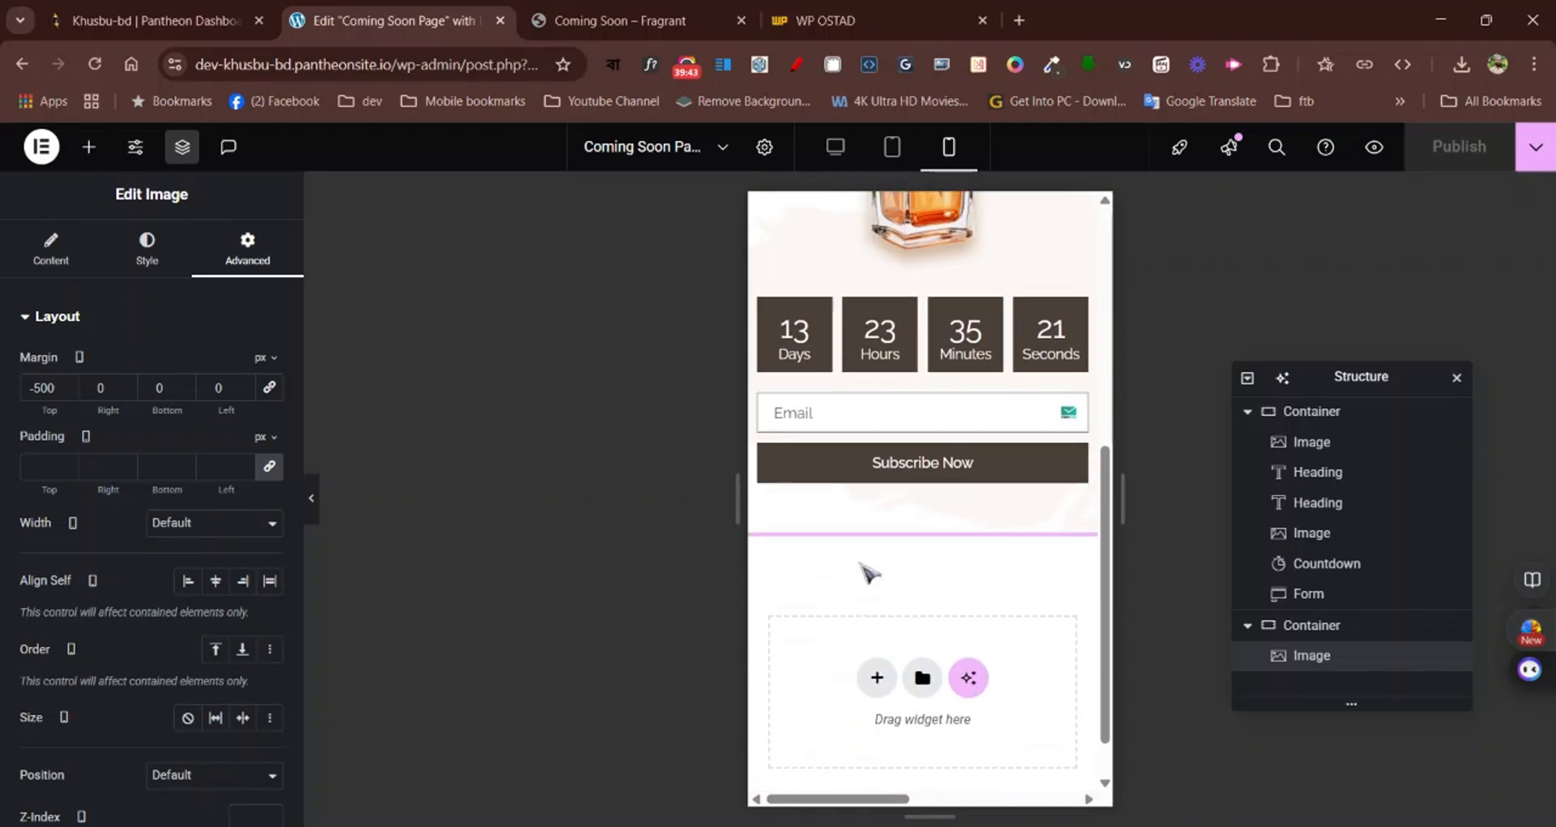
{"action": "scroll", "coordinate": [868, 574], "scroll_direction": "up", "scroll_amount": 5}
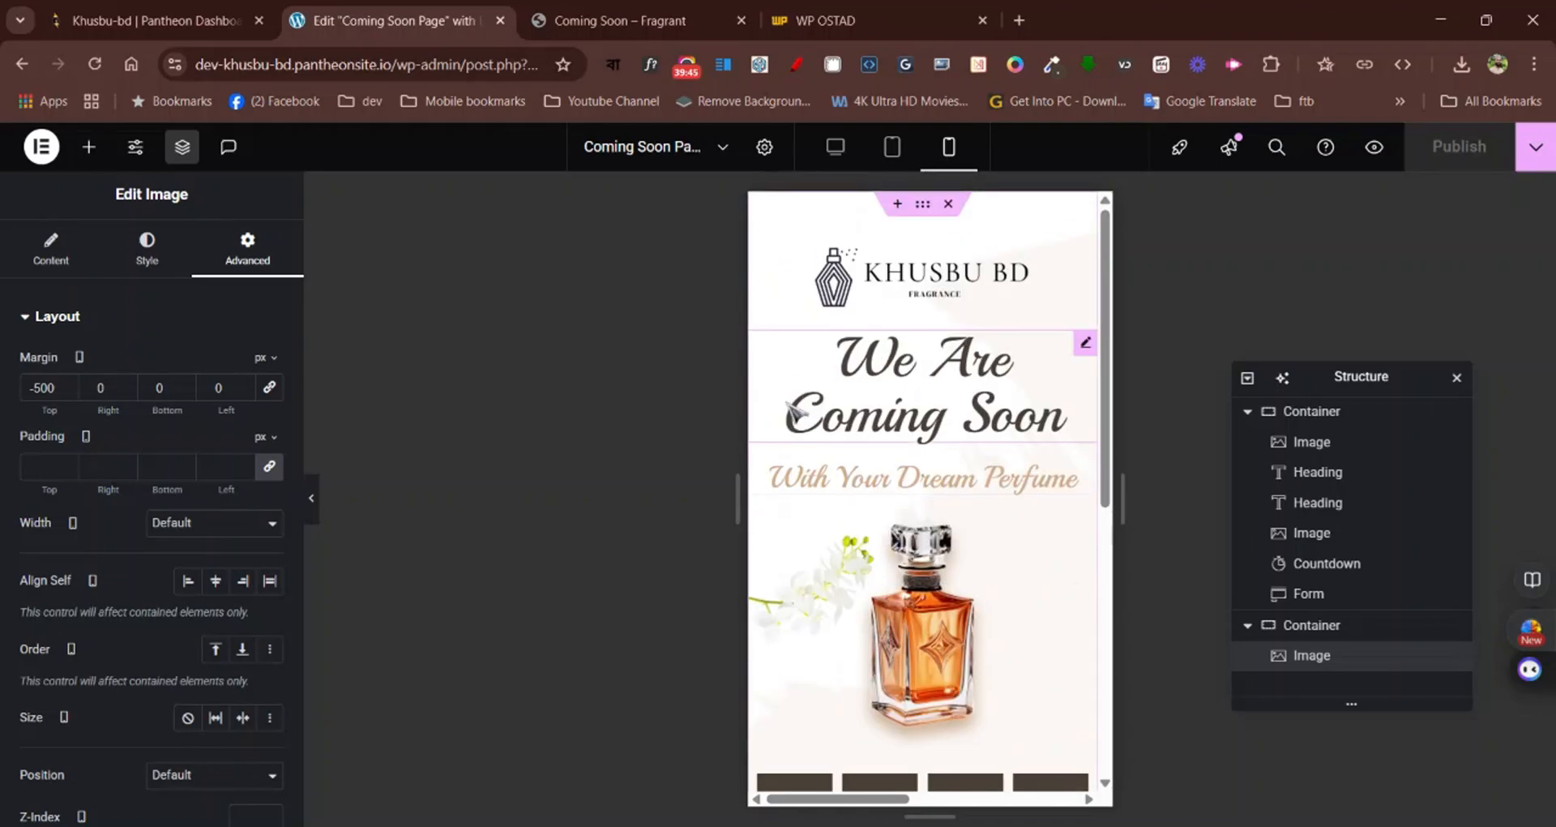
Exit the Elementor editor to the WordPress admin and visit the site's front page
{"action": "left_click", "coordinate": [39, 153]}
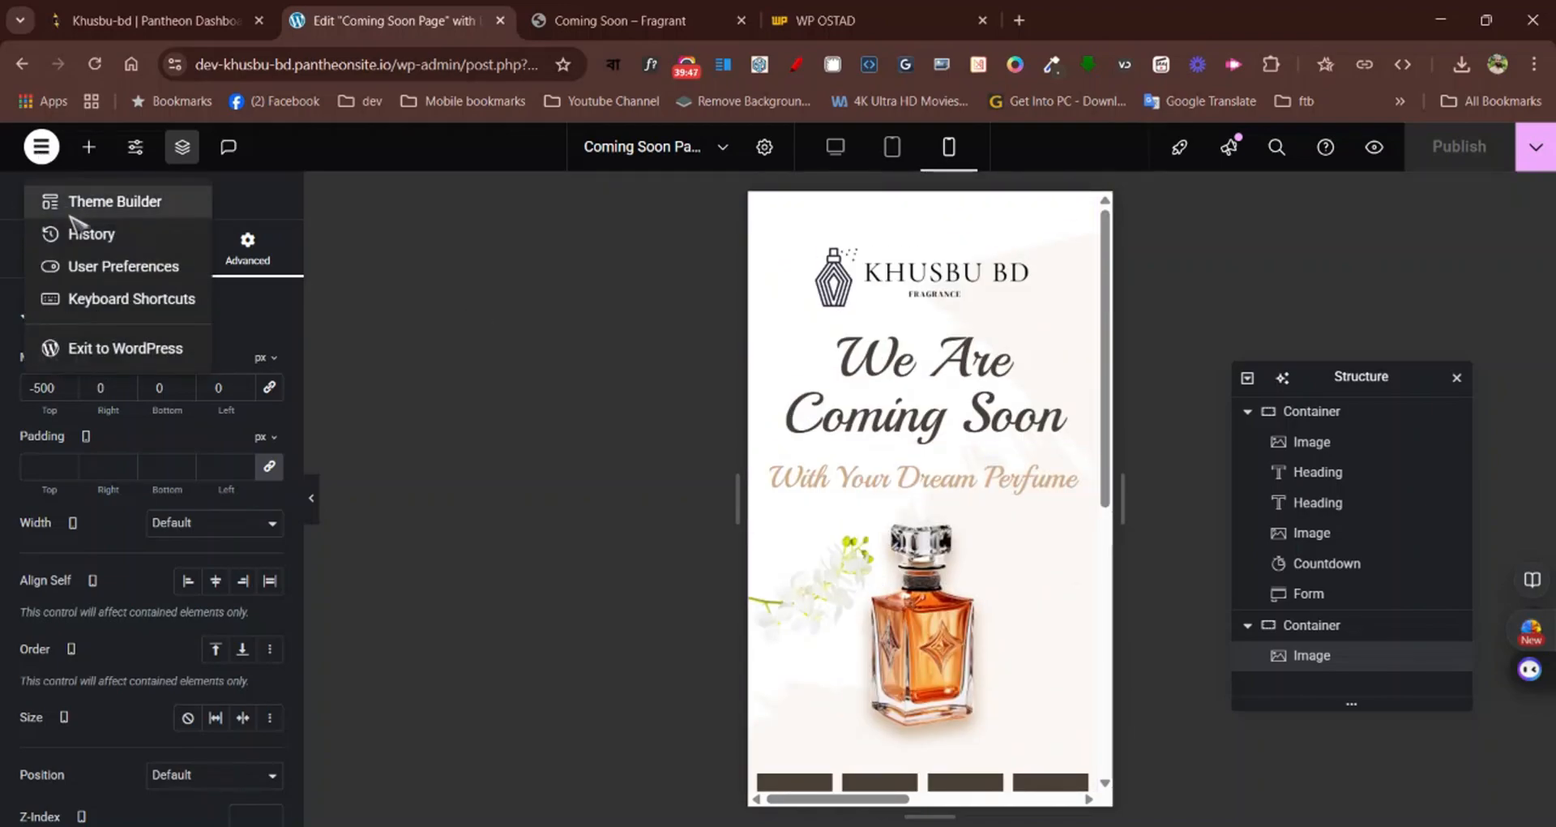
{"action": "left_click", "coordinate": [107, 357]}
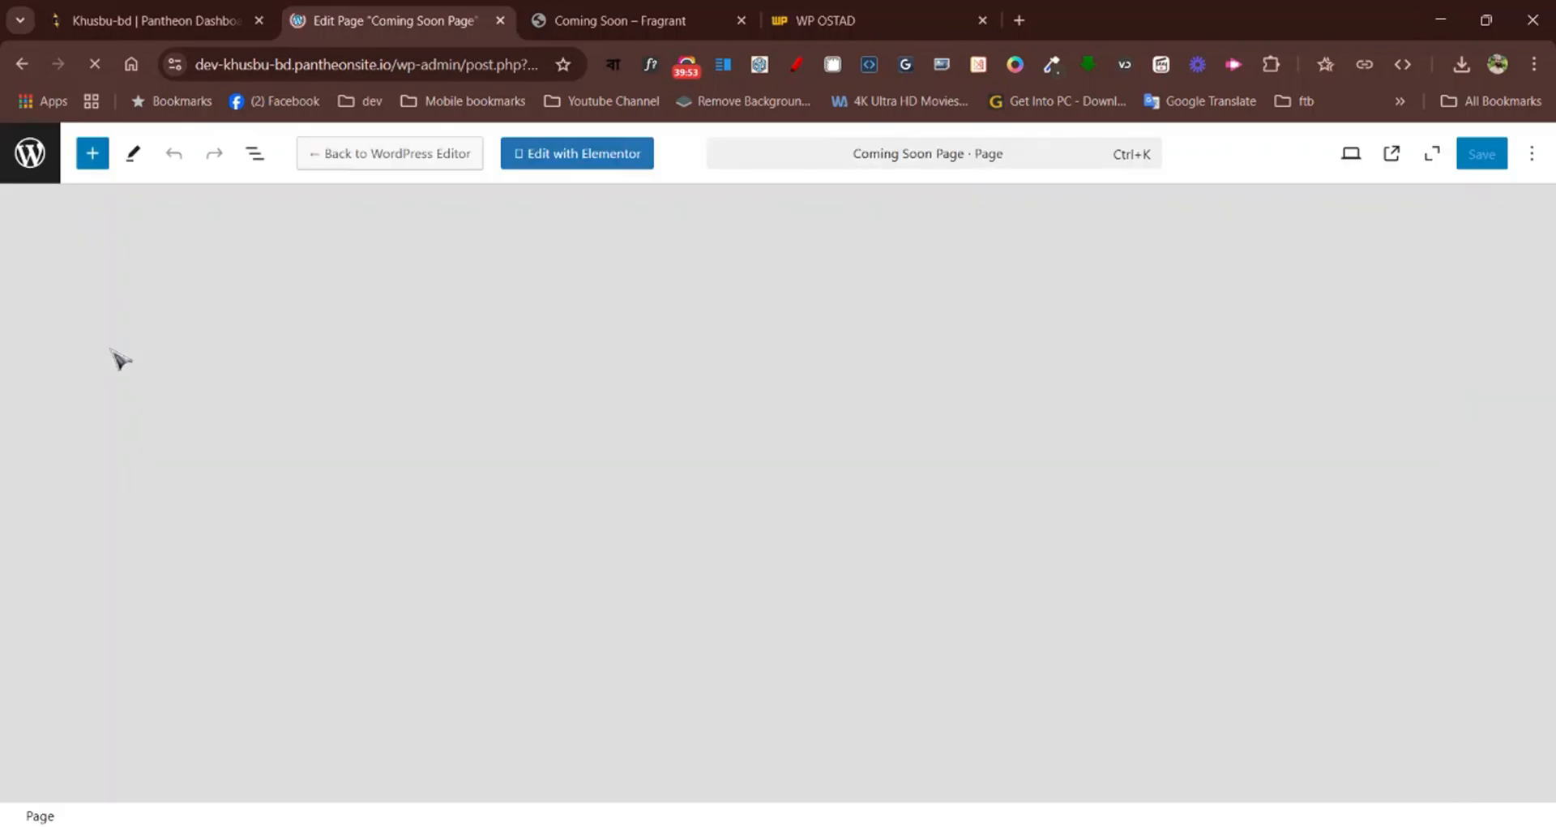
{"action": "left_click", "coordinate": [52, 152]}
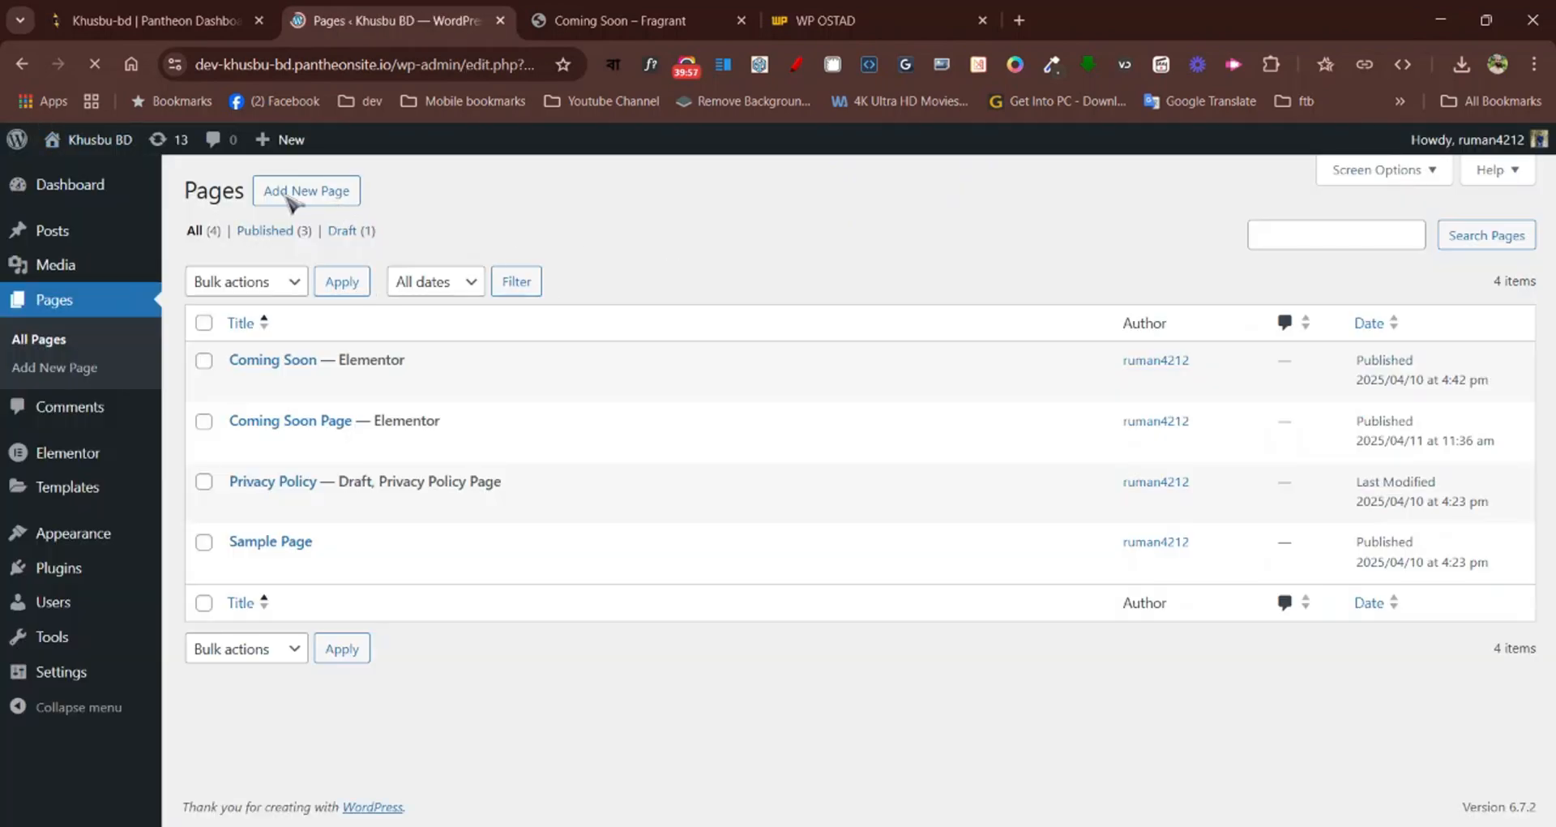
{"action": "mouse_move", "coordinate": [83, 146]}
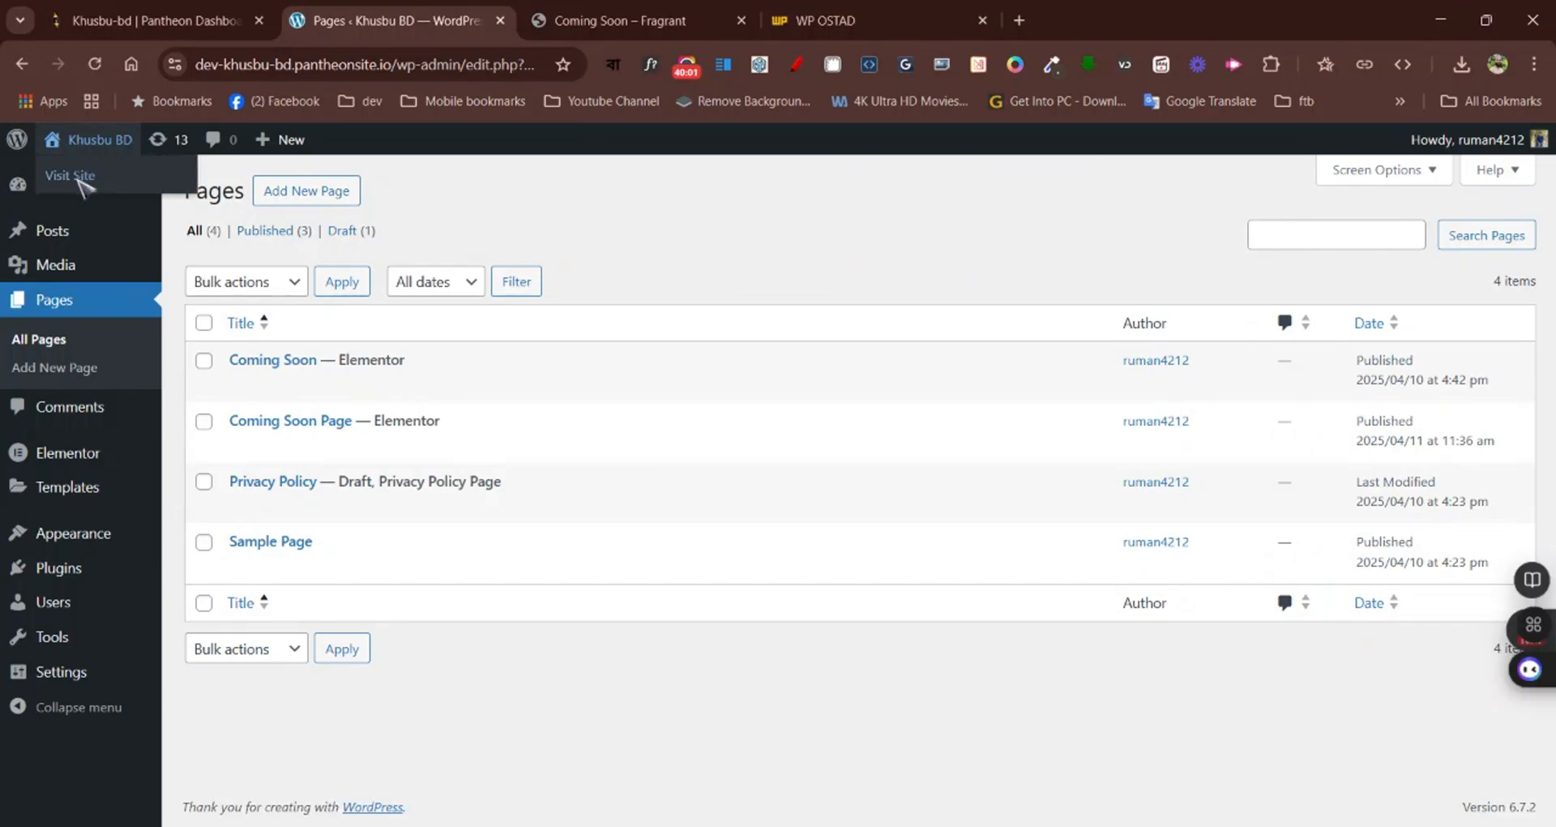
{"action": "left_click", "coordinate": [80, 180]}
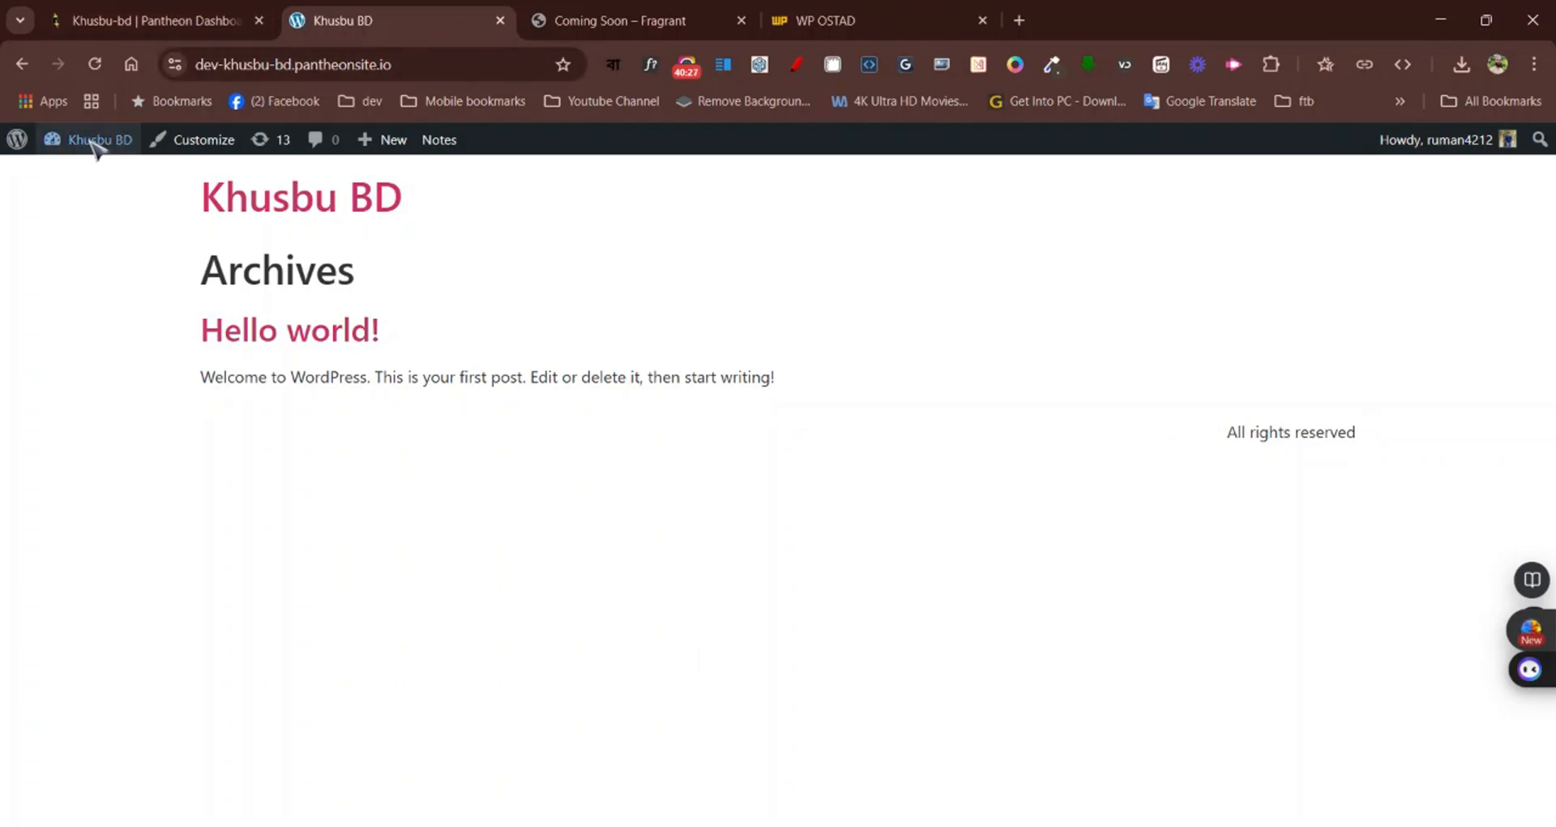
In the site's Reading settings, make the homepage a static page using Coming Soon Page, and save the changes
{"action": "mouse_move", "coordinate": [95, 144]}
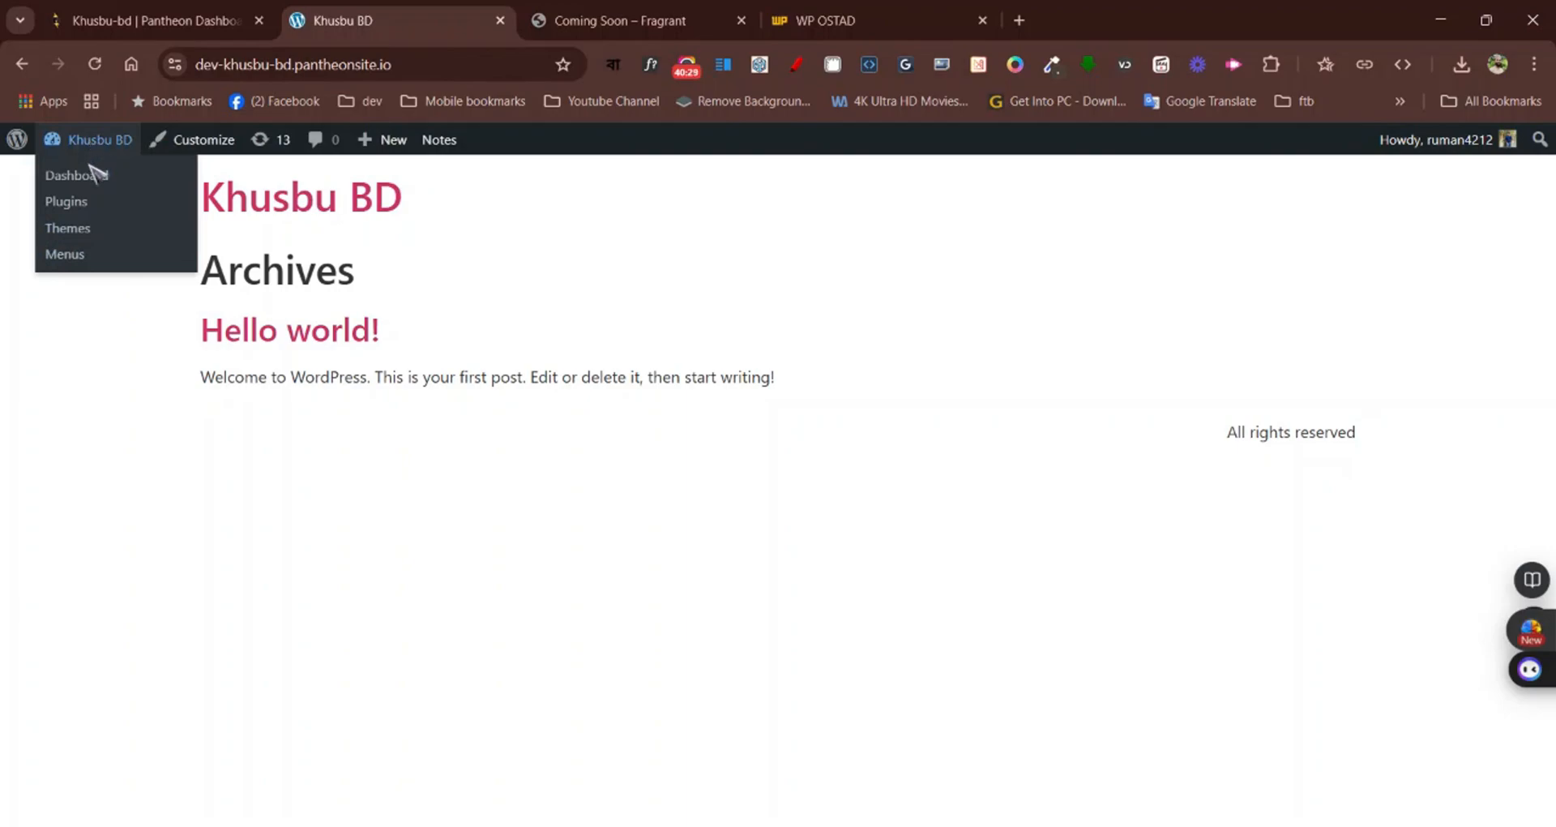
{"action": "left_click", "coordinate": [95, 176]}
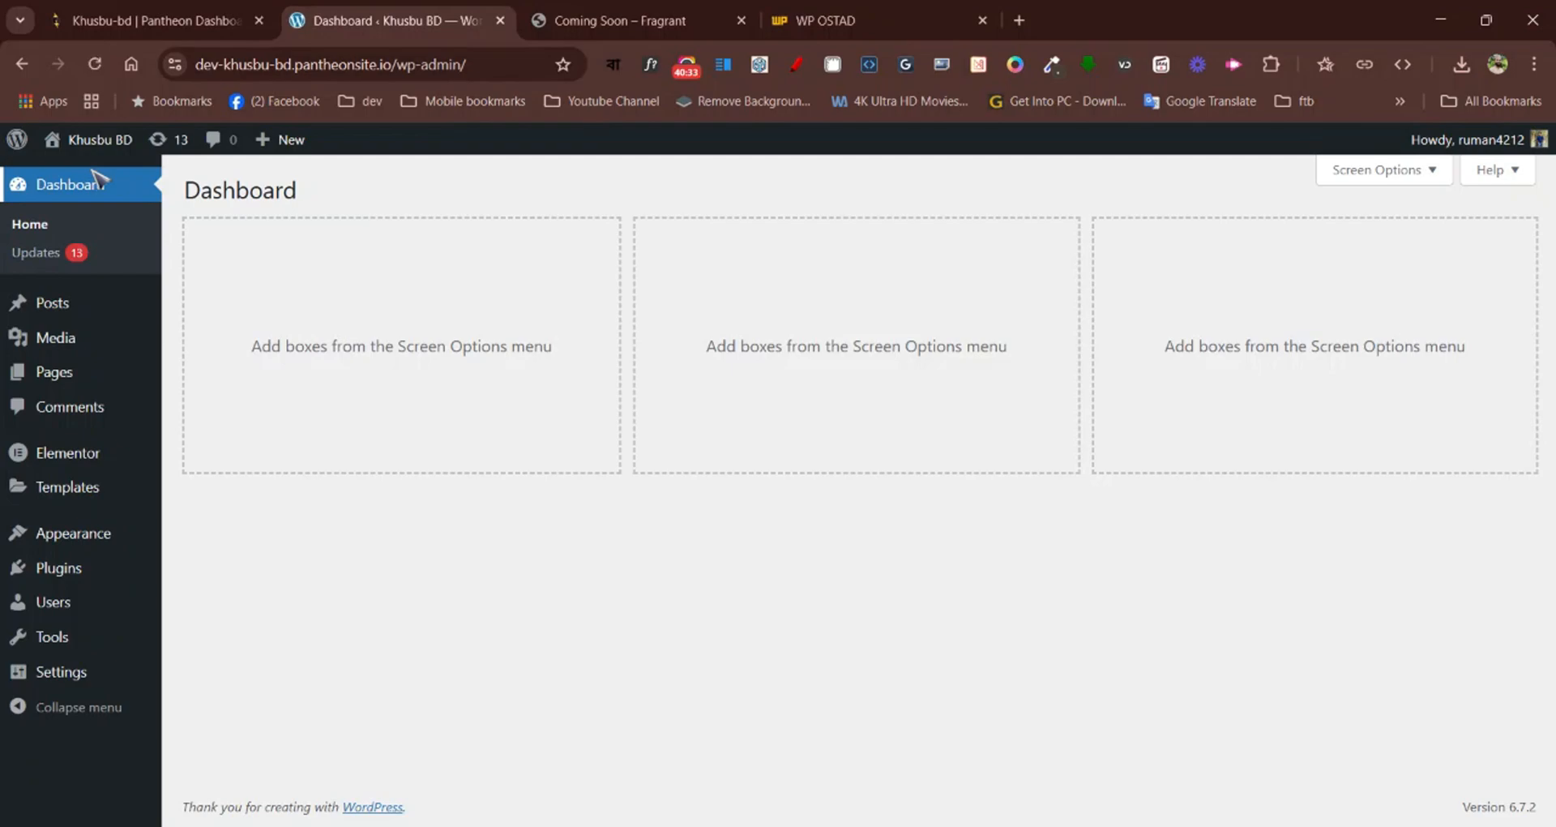
{"action": "mouse_move", "coordinate": [66, 673]}
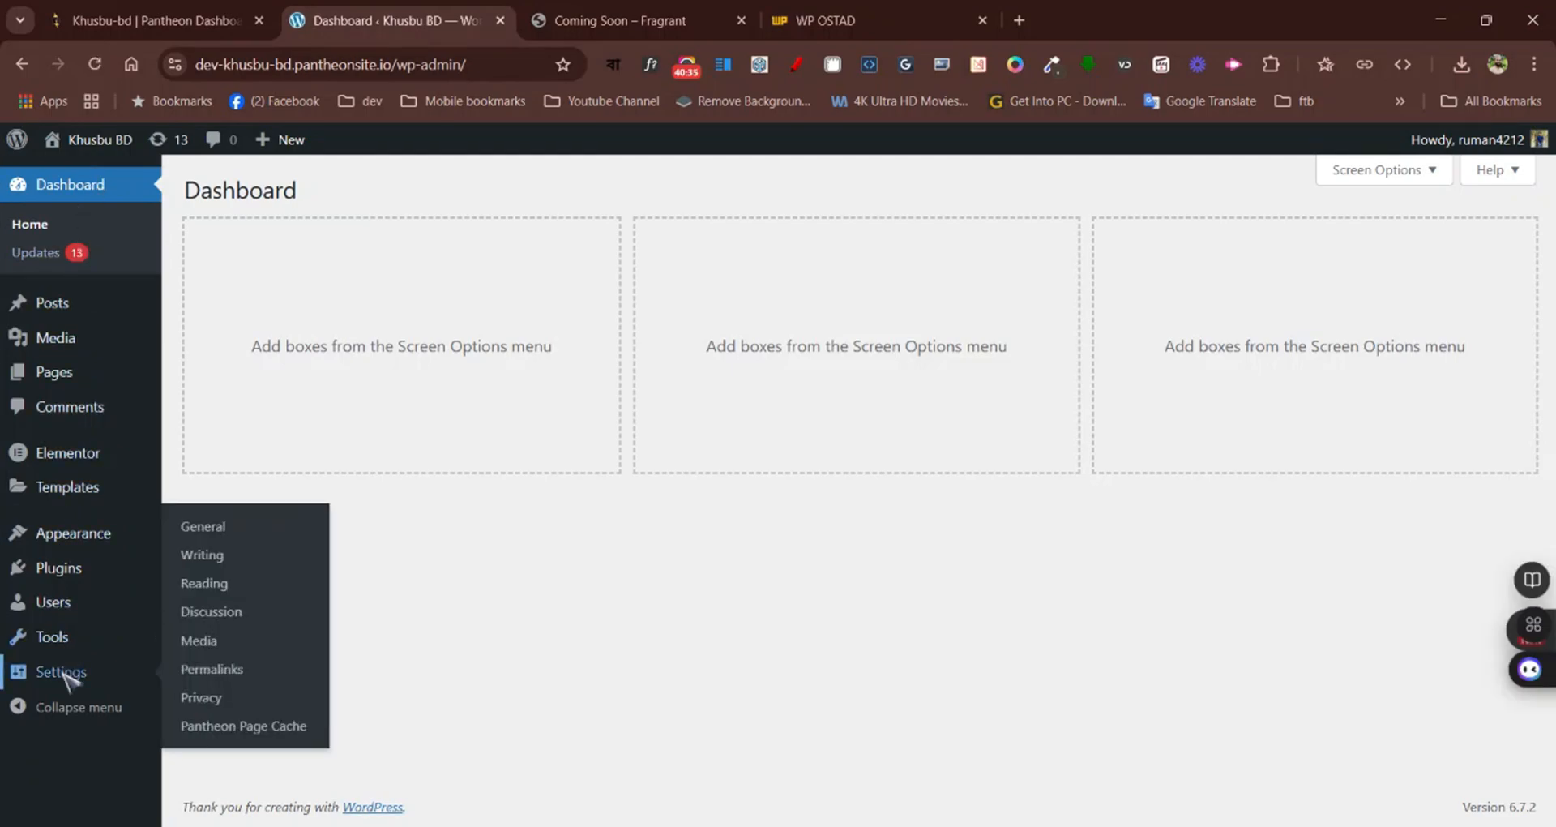
{"action": "left_click", "coordinate": [205, 583]}
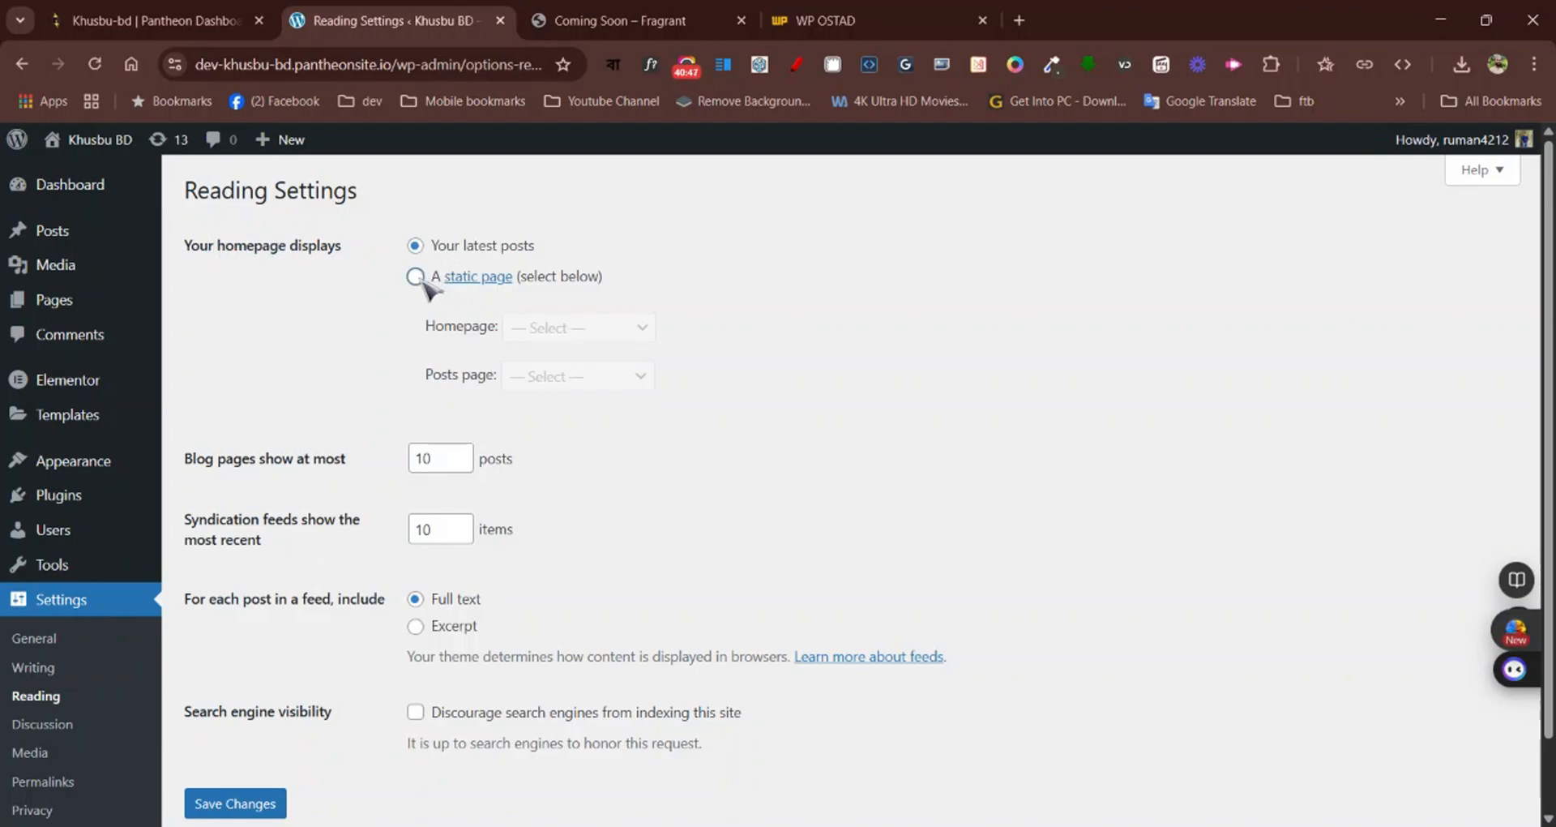
{"action": "left_click", "coordinate": [416, 277]}
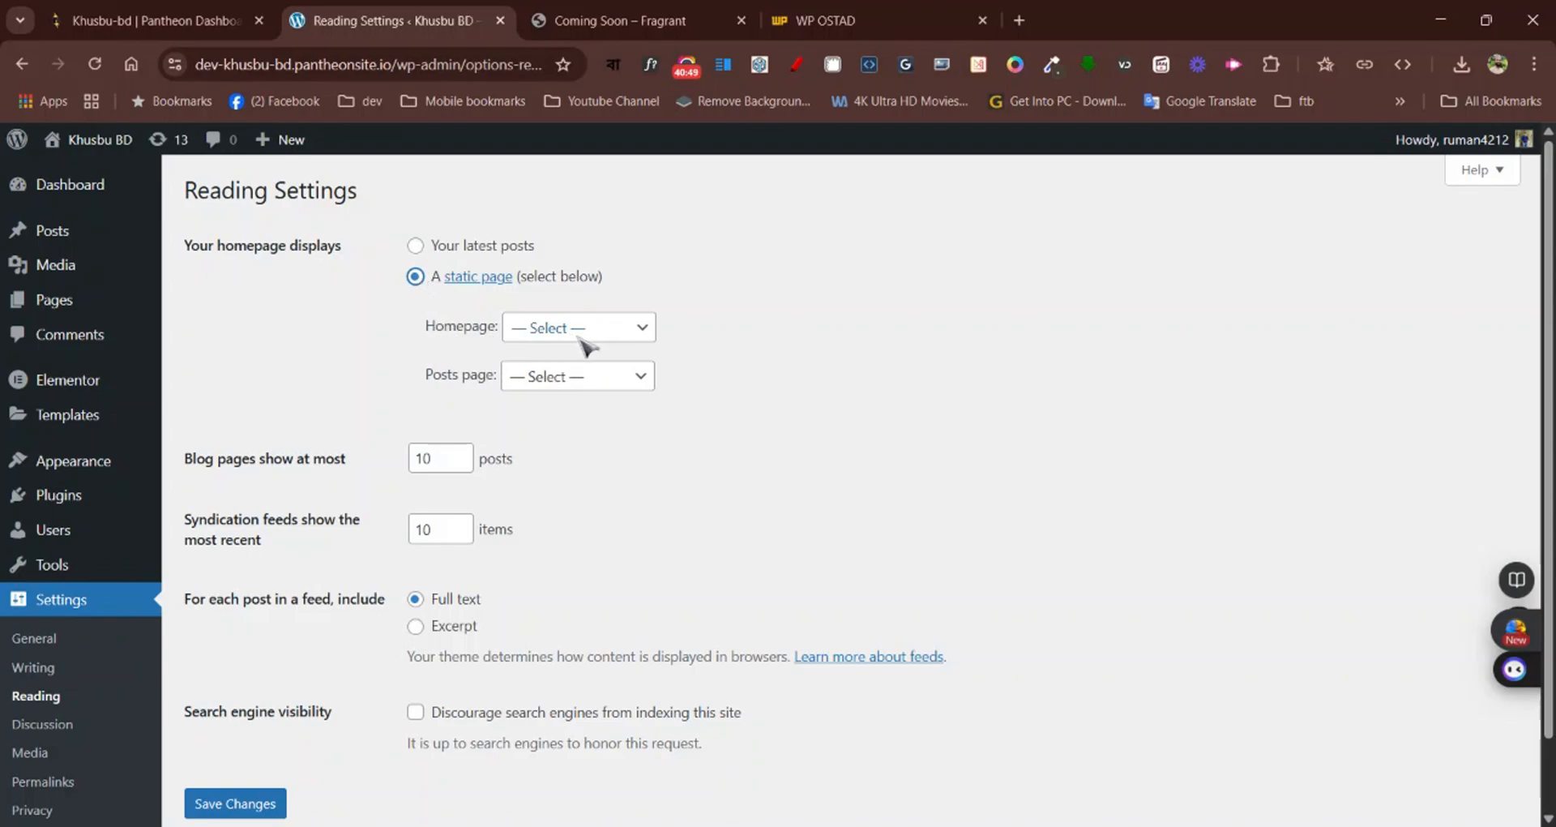
{"action": "left_click", "coordinate": [580, 337]}
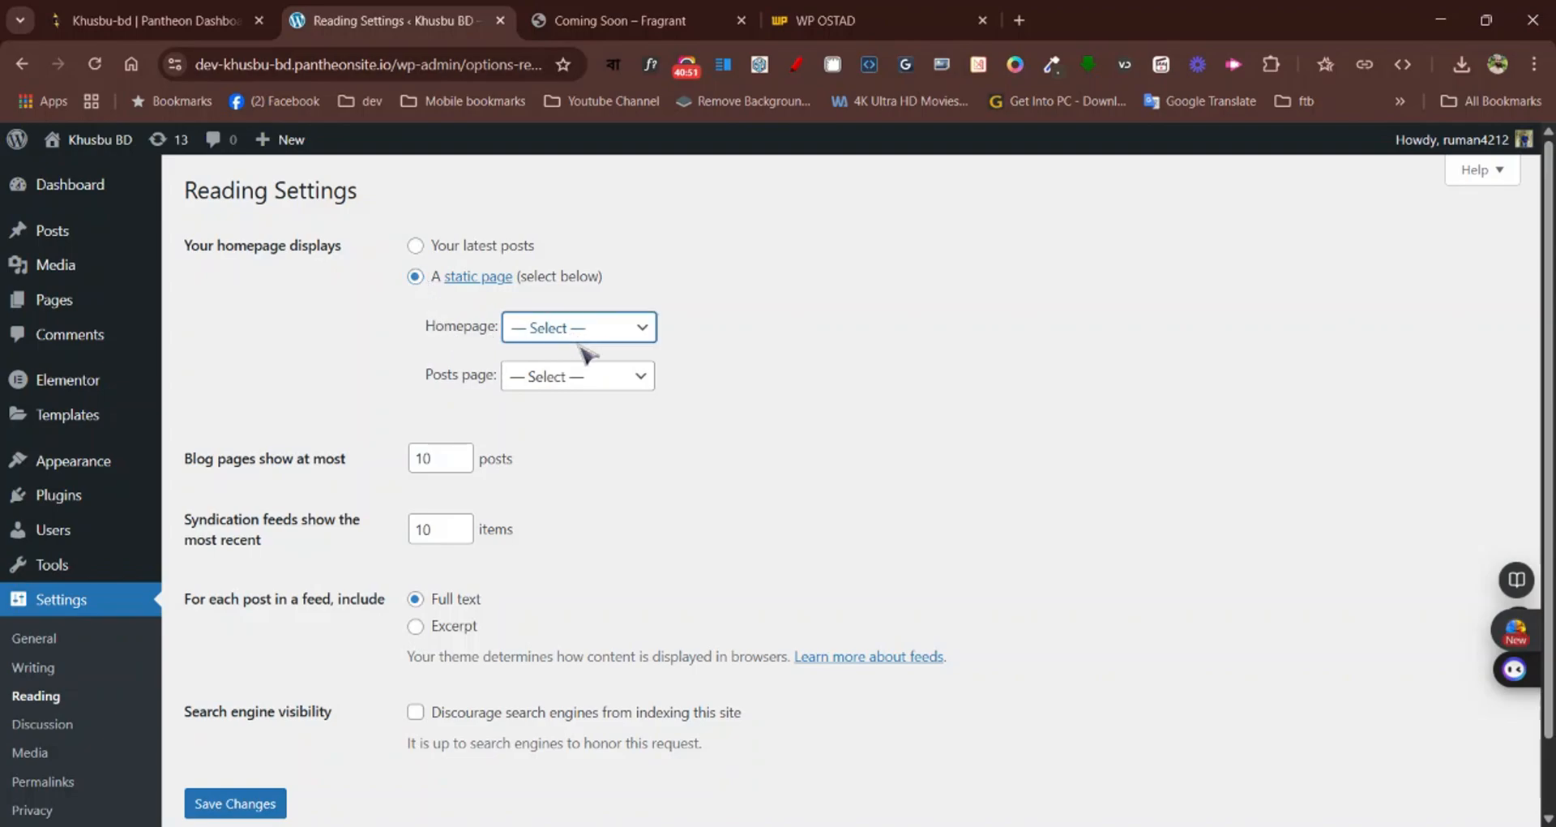
{"action": "left_click", "coordinate": [580, 371]}
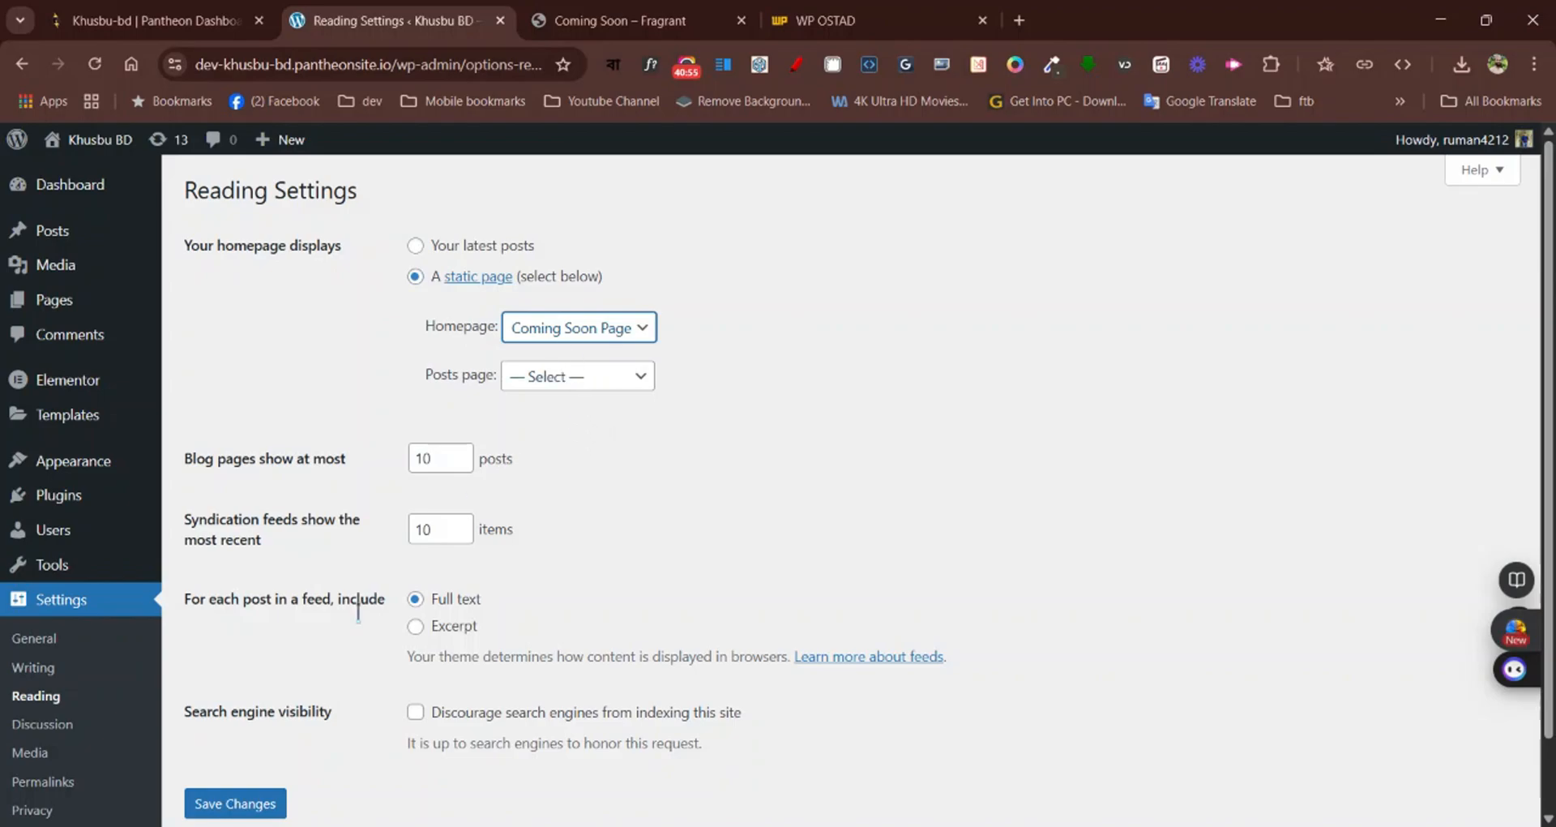
{"action": "left_click", "coordinate": [255, 802]}
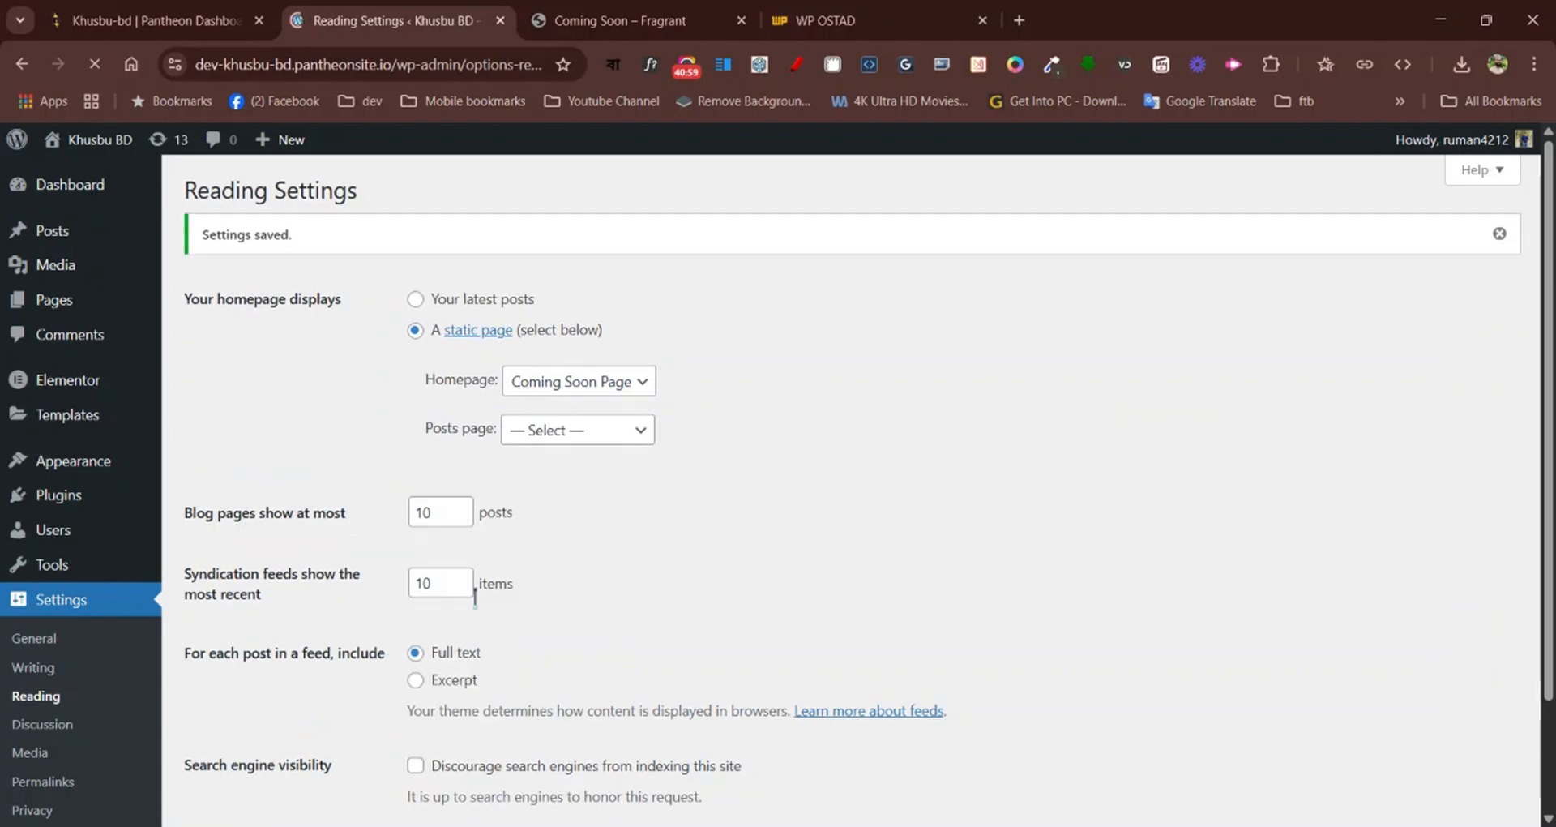
Visit the live site and examine its homepage from the logo to the subscribe form
{"action": "mouse_move", "coordinate": [112, 148]}
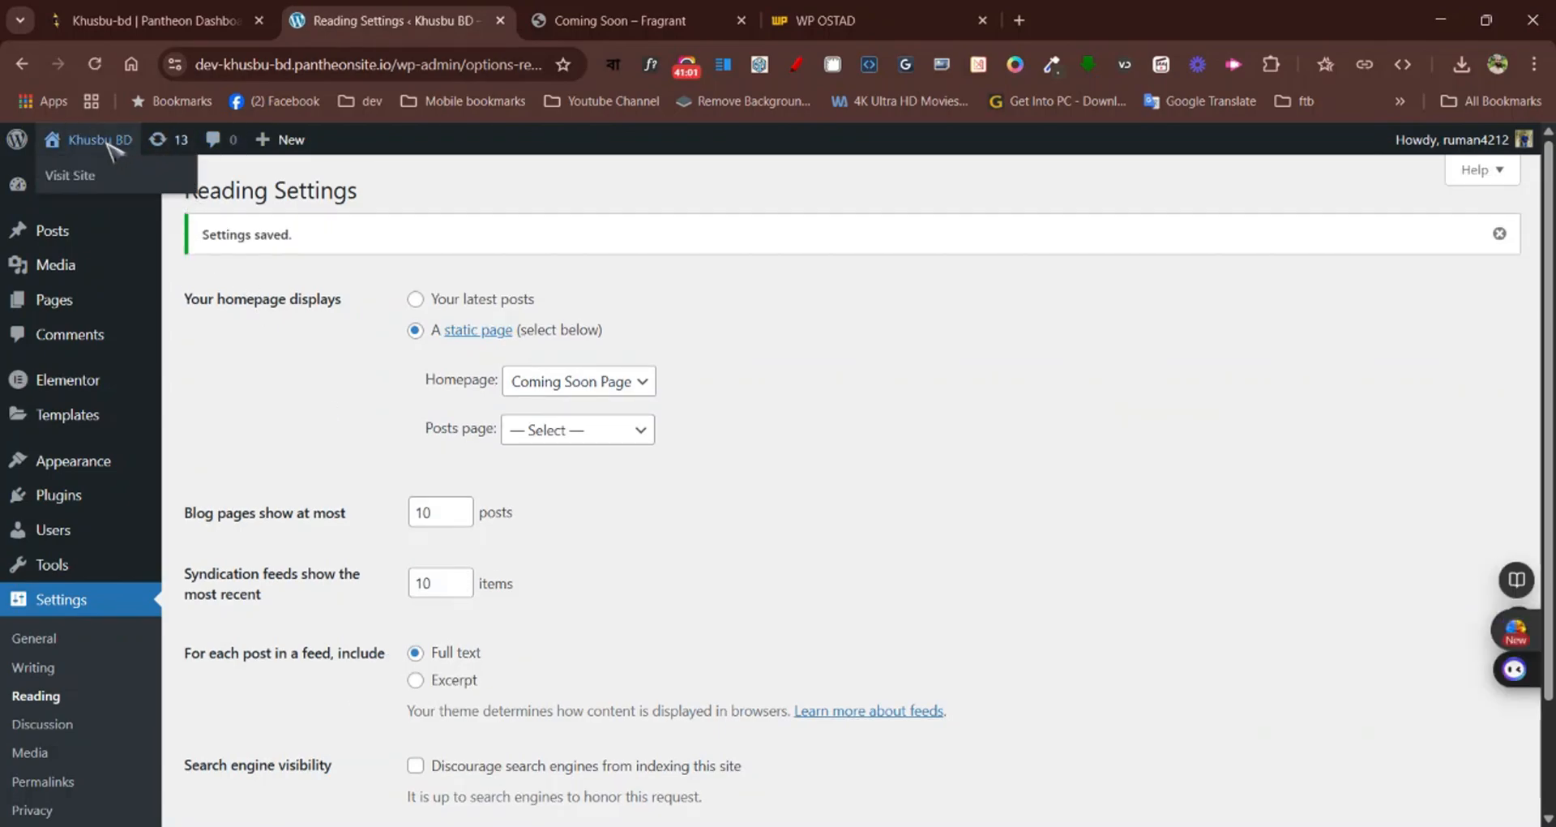
{"action": "left_click", "coordinate": [71, 175]}
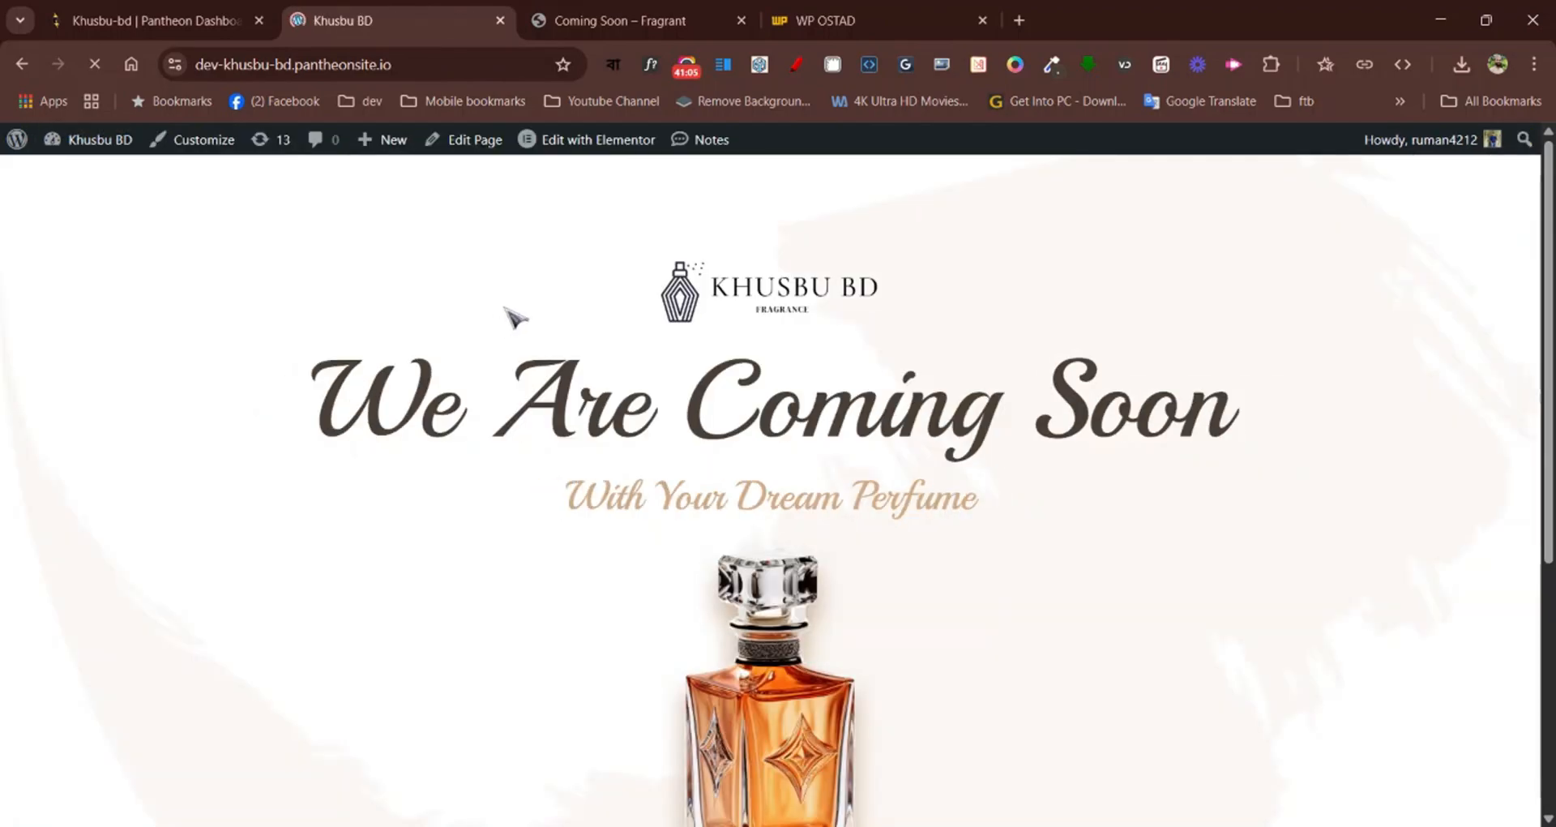
{"action": "scroll", "coordinate": [515, 316], "scroll_direction": "down", "scroll_amount": 5}
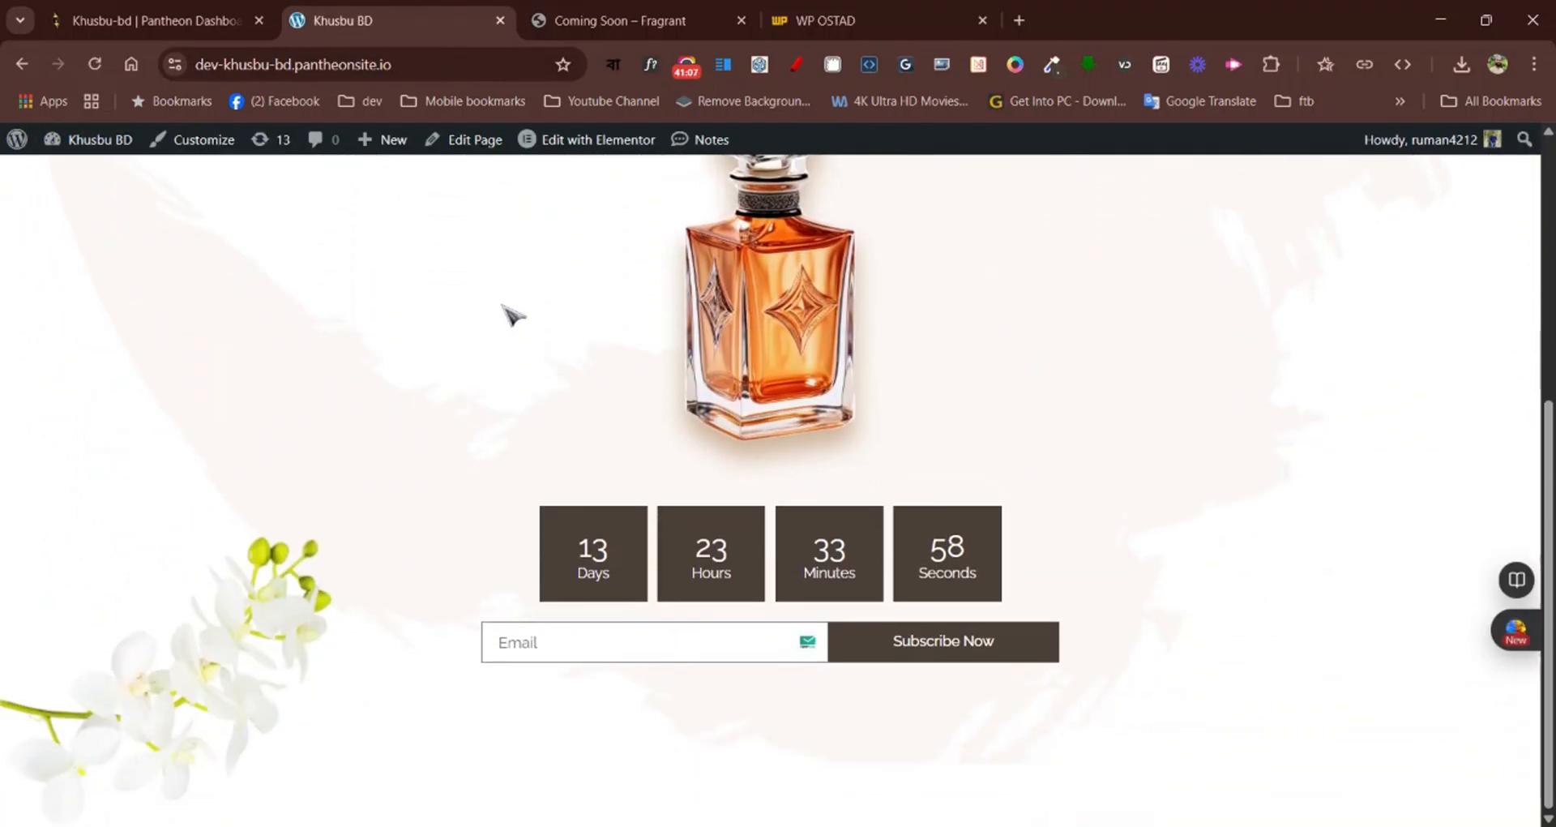
{"action": "scroll", "coordinate": [513, 315], "scroll_direction": "up", "scroll_amount": 5}
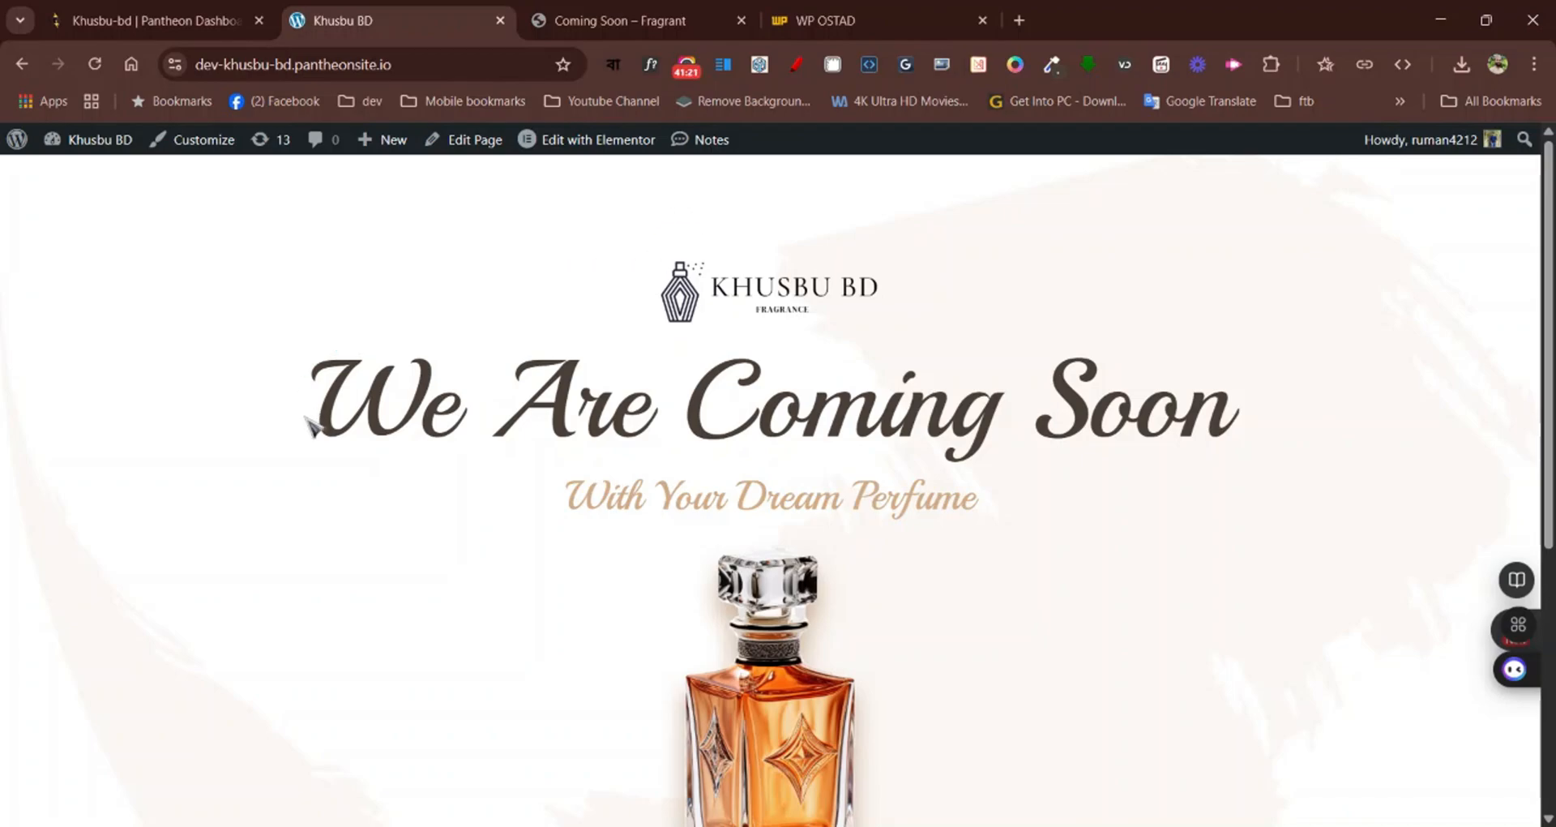
{"action": "scroll", "coordinate": [299, 420], "scroll_direction": "down", "scroll_amount": 5}
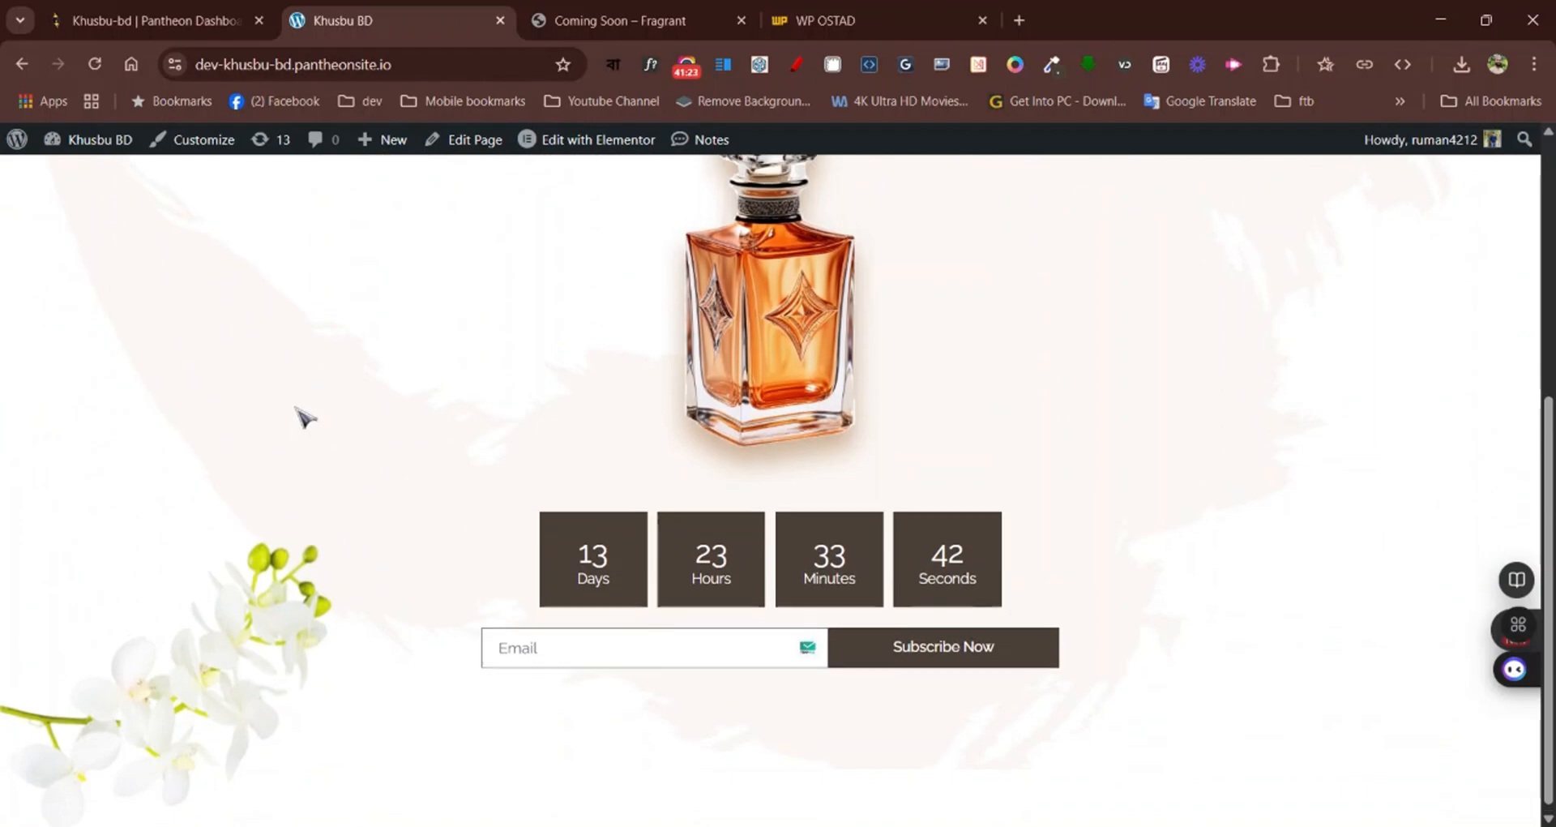
{"action": "scroll", "coordinate": [299, 420], "scroll_direction": "up", "scroll_amount": 5}
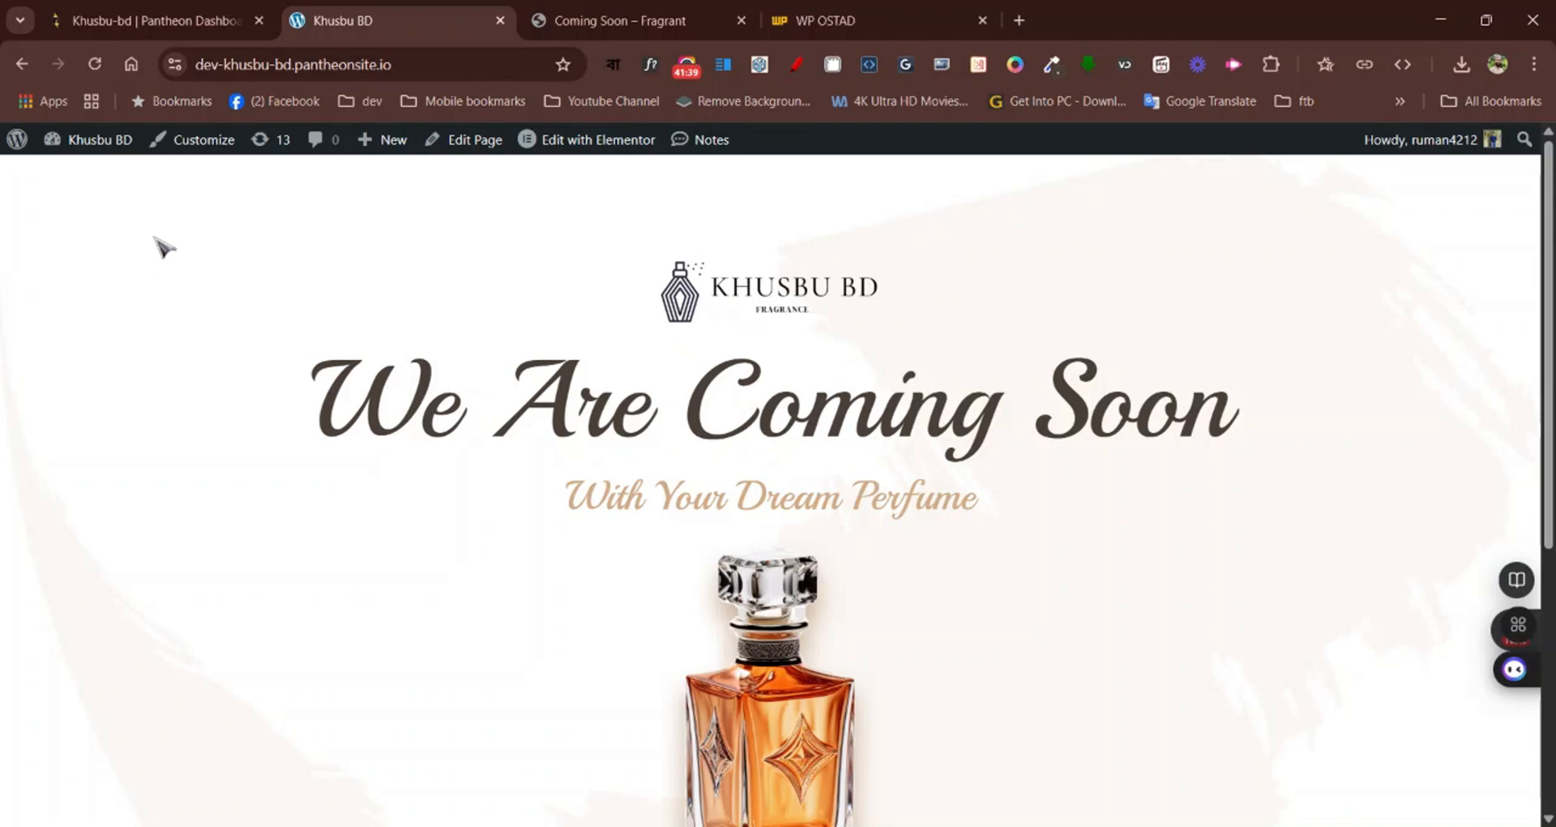
Return to the WordPress admin dashboard and clear the entire site cache in the Pantheon Page Cache settings
{"action": "mouse_move", "coordinate": [93, 146]}
{"action": "left_click", "coordinate": [91, 179]}
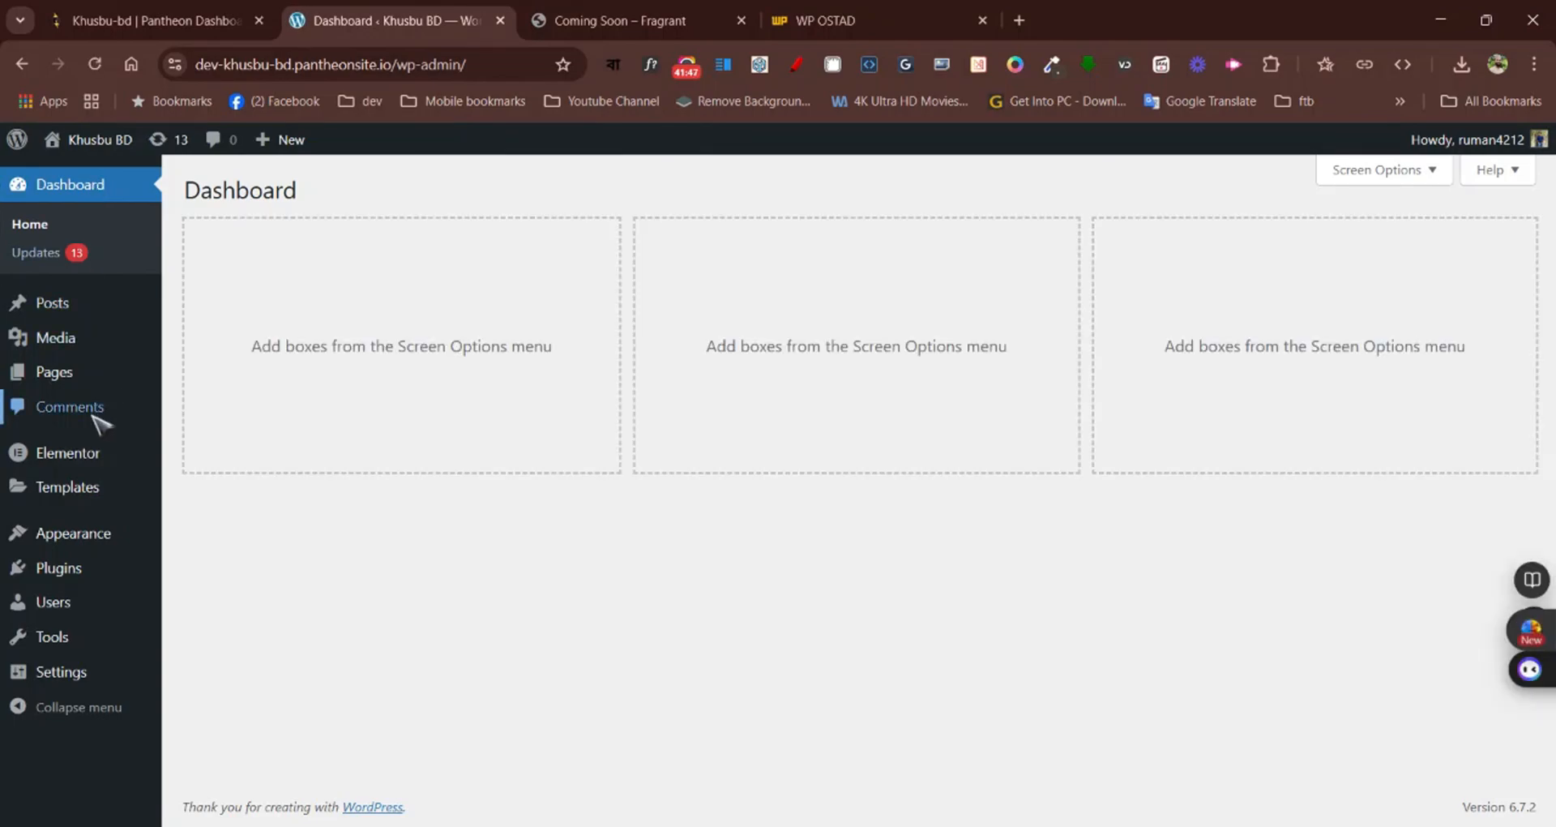
{"action": "mouse_move", "coordinate": [84, 676]}
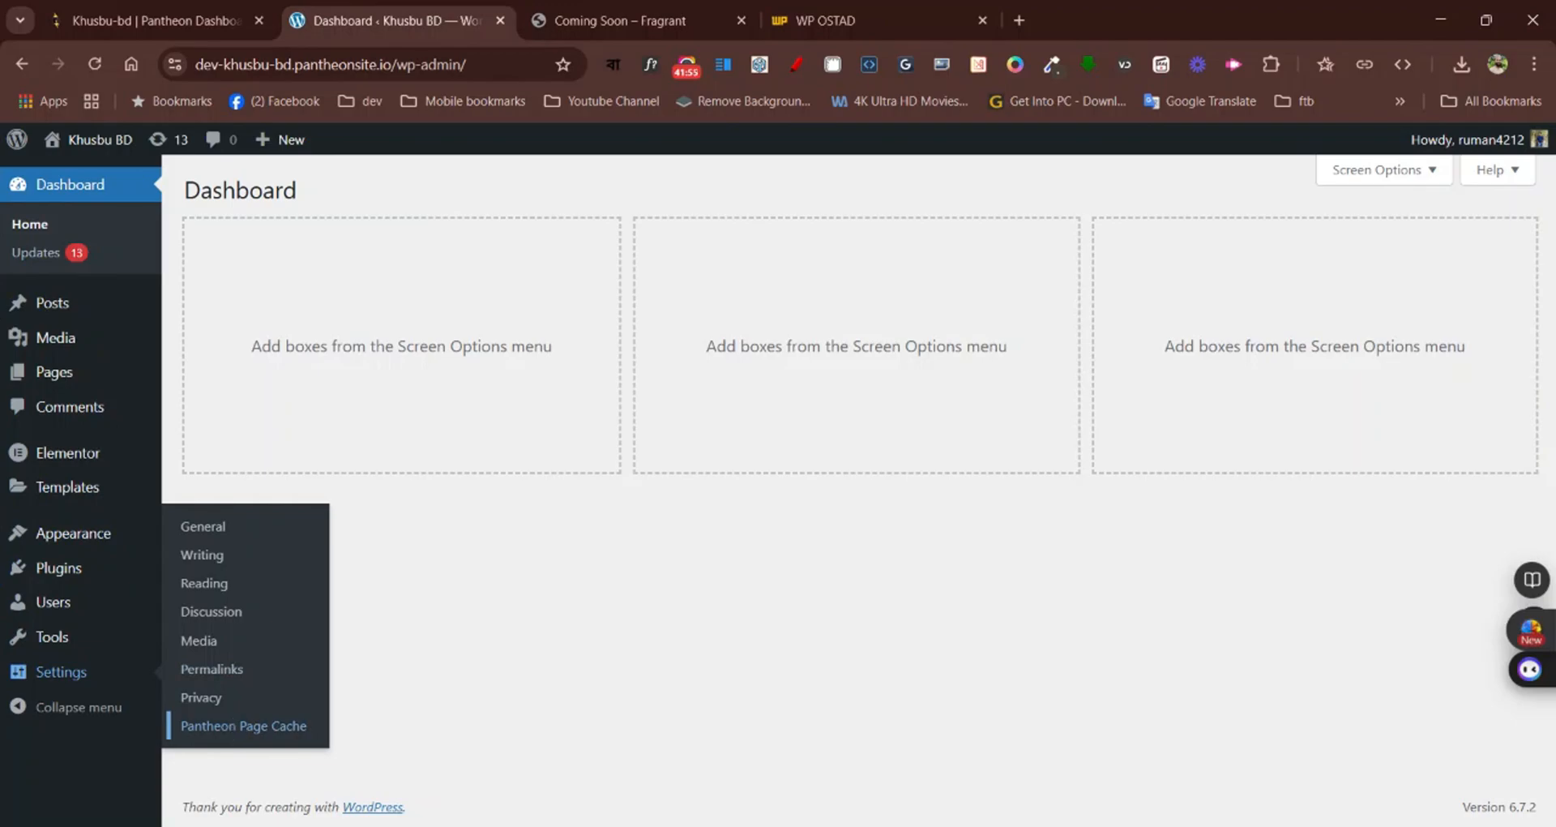
{"action": "left_click", "coordinate": [245, 727]}
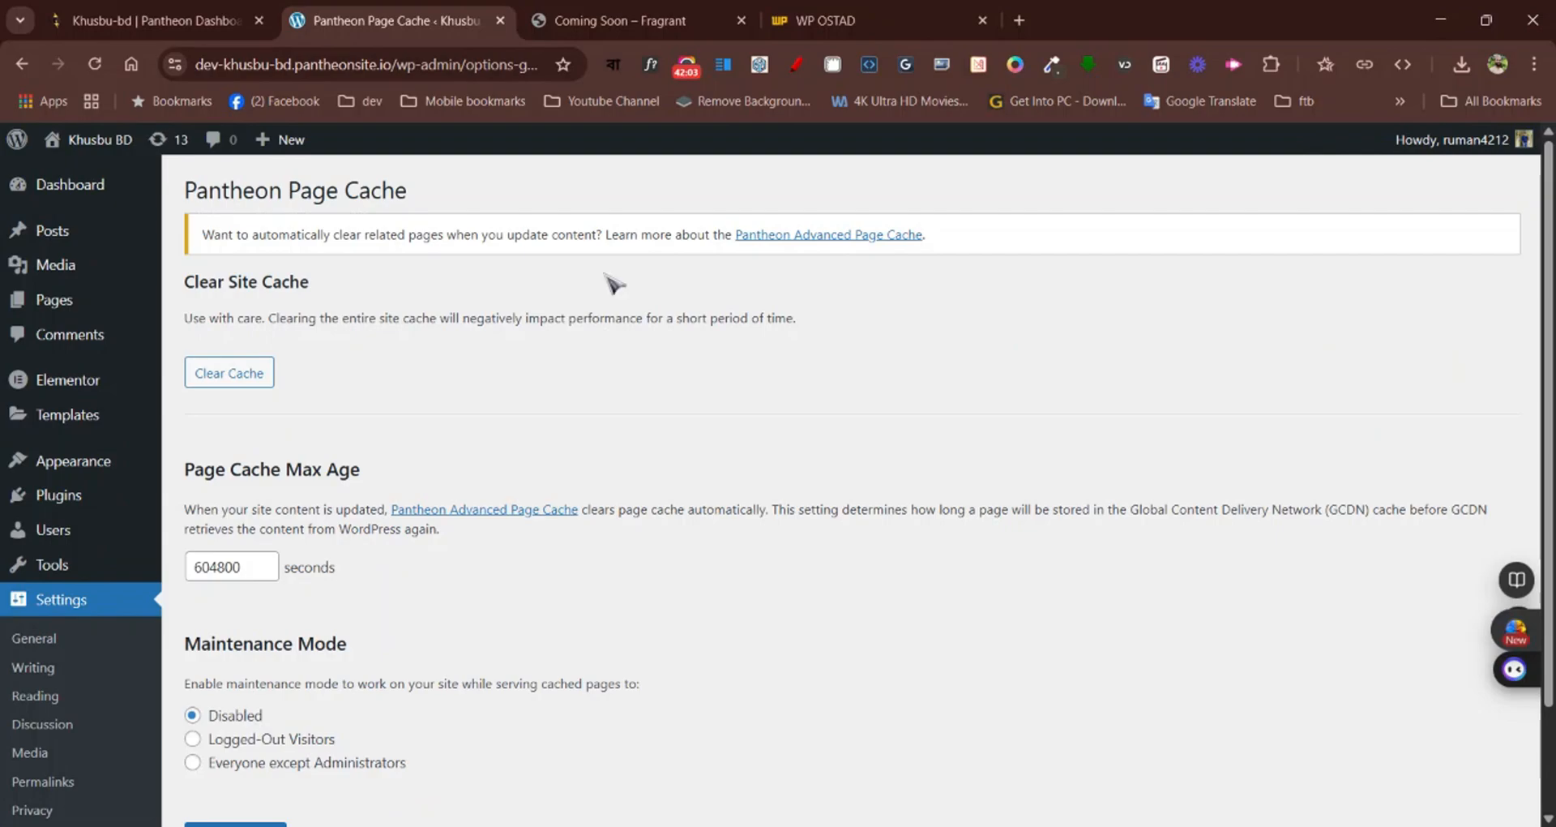
{"action": "scroll", "coordinate": [613, 283], "scroll_direction": "down", "scroll_amount": 2}
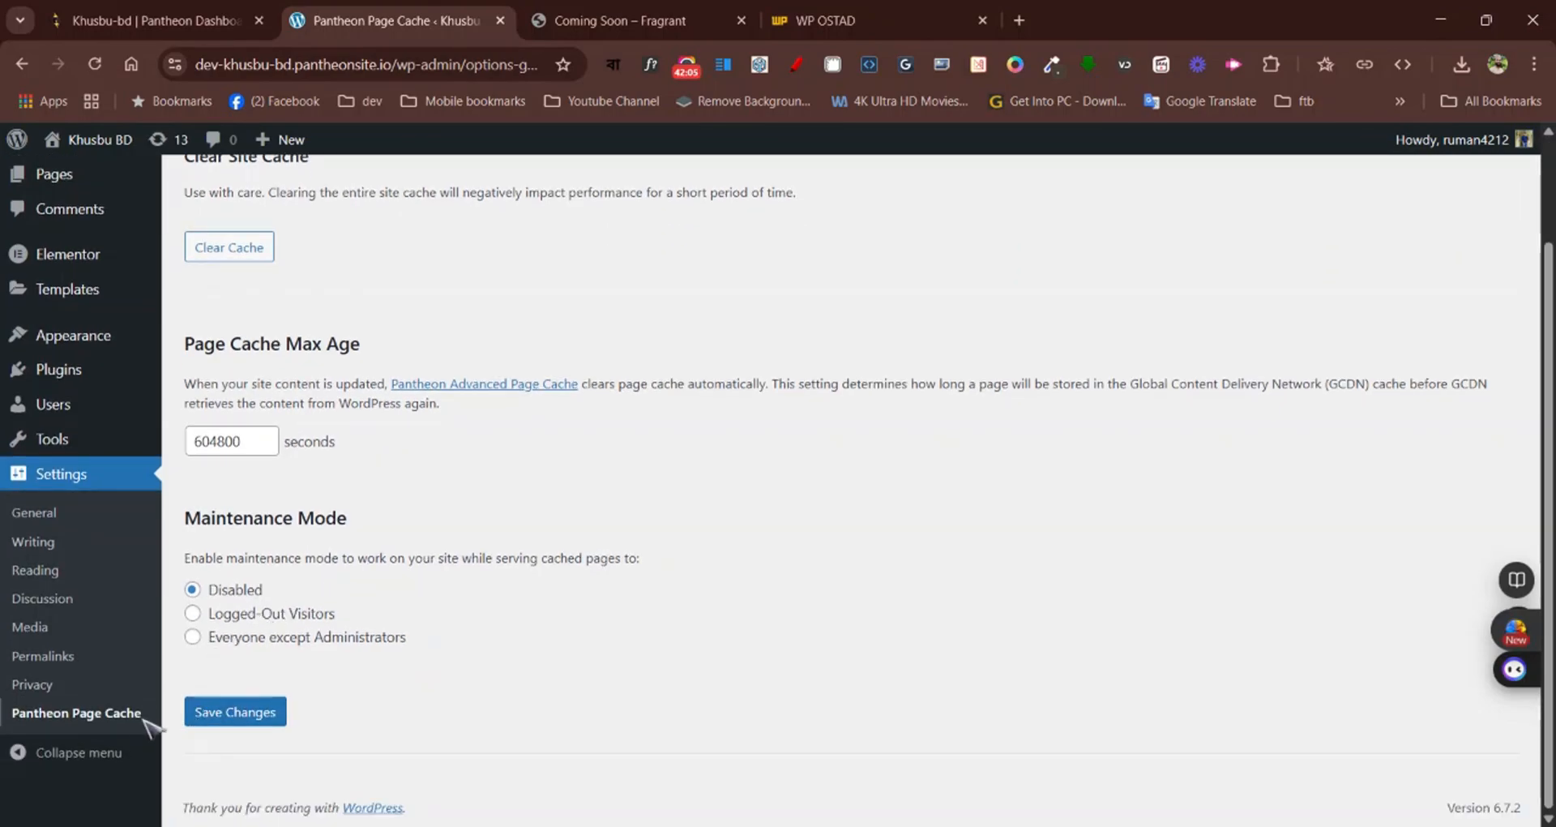
{"action": "scroll", "coordinate": [737, 368], "scroll_direction": "up", "scroll_amount": 2}
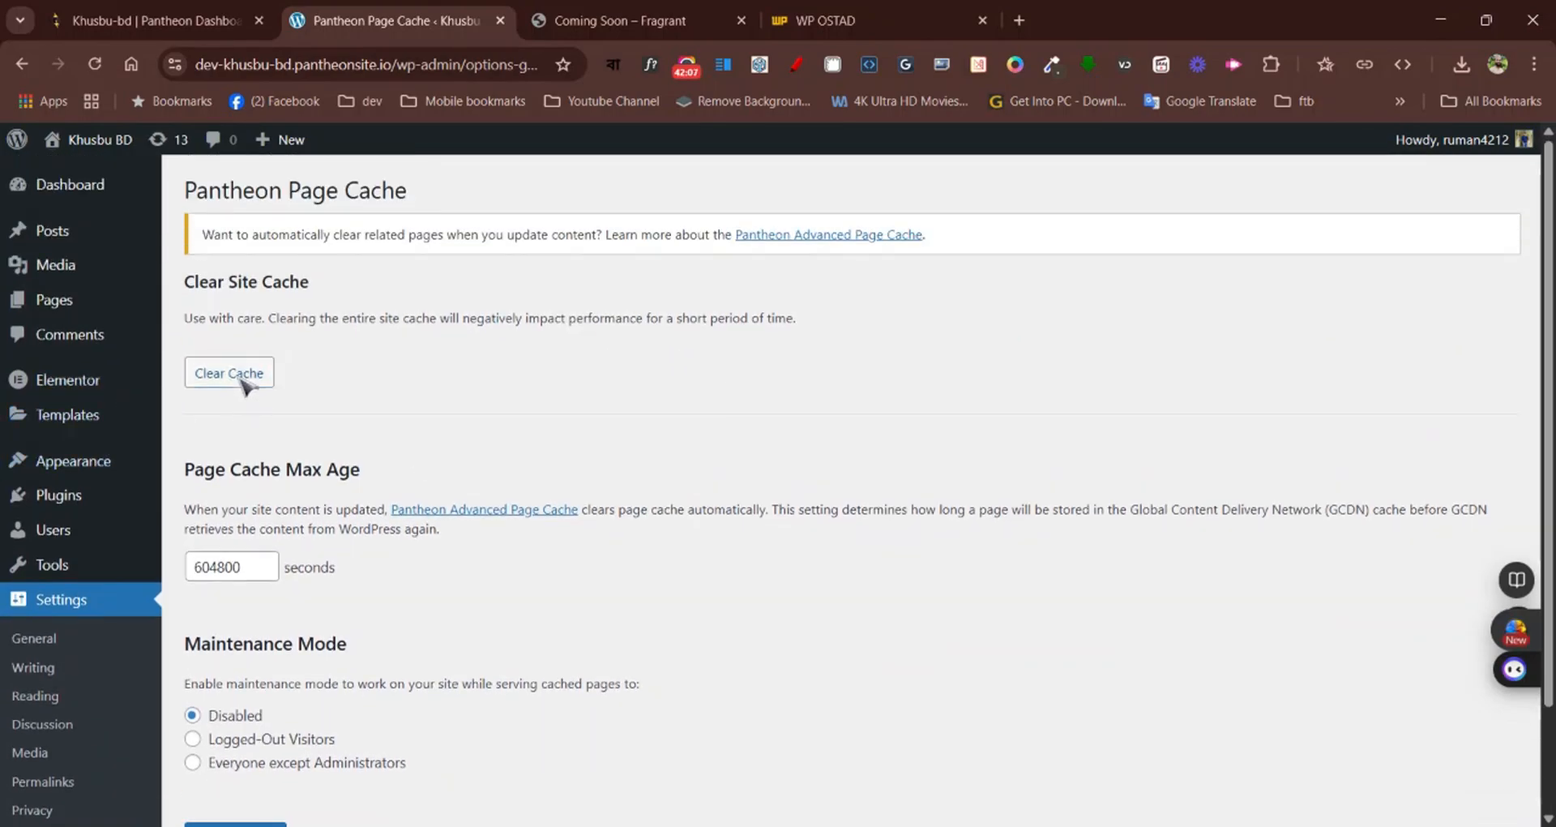
{"action": "left_click", "coordinate": [239, 375]}
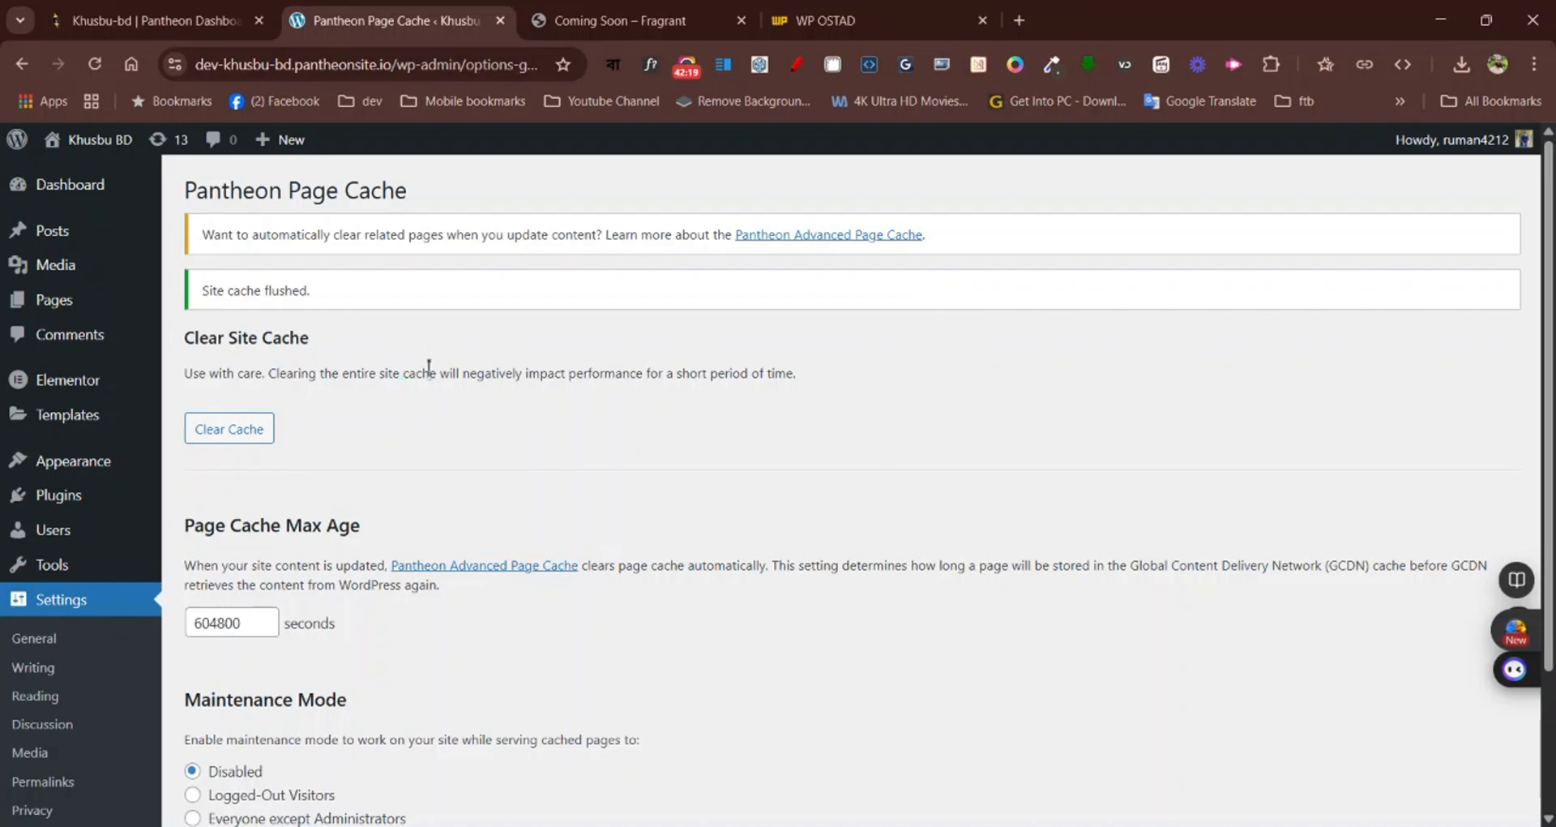
{"action": "scroll", "coordinate": [438, 366], "scroll_direction": "down", "scroll_amount": 3}
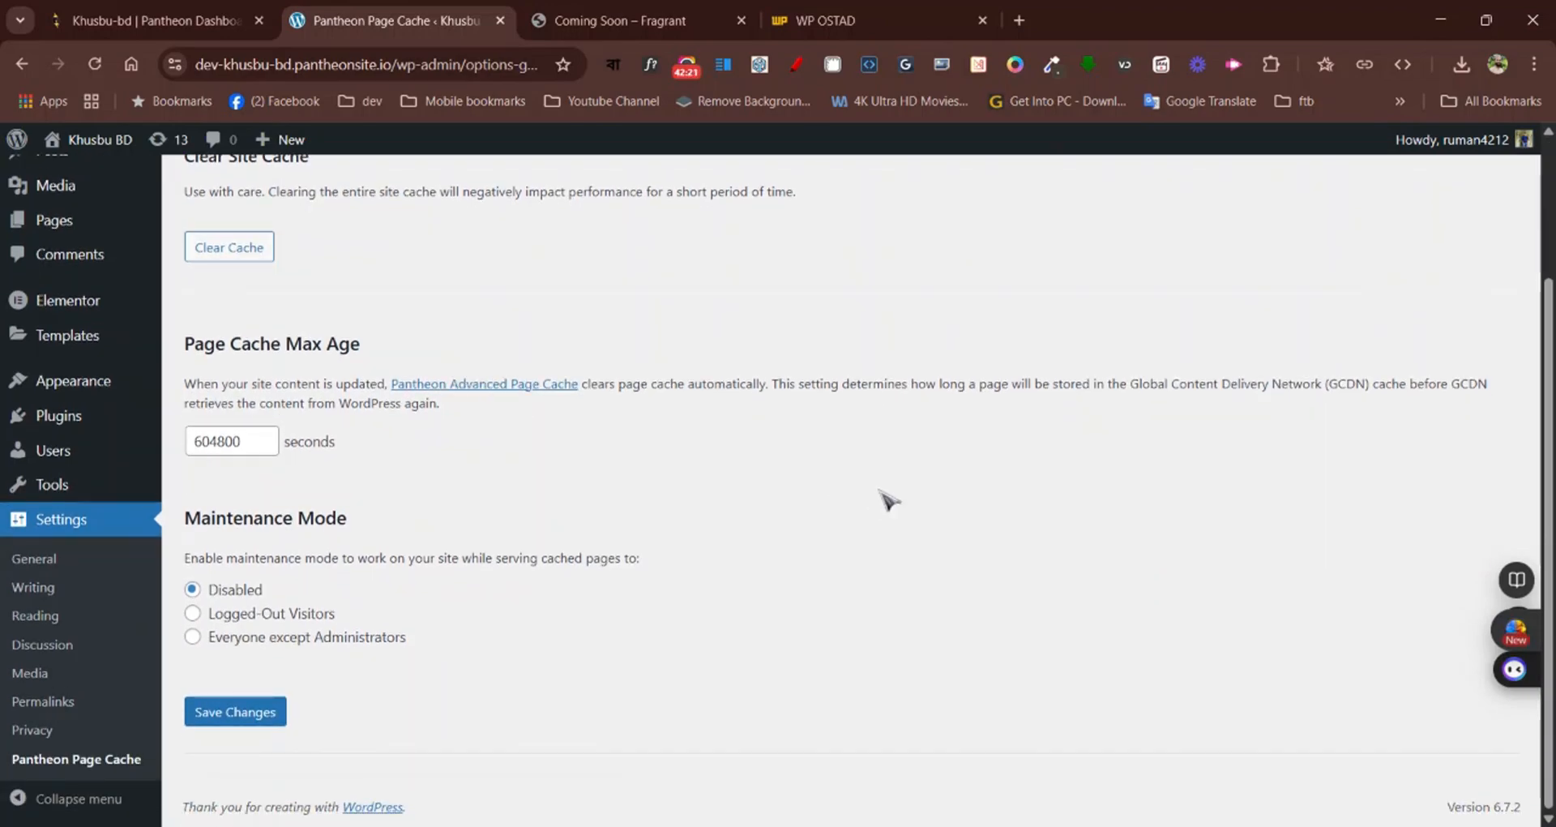